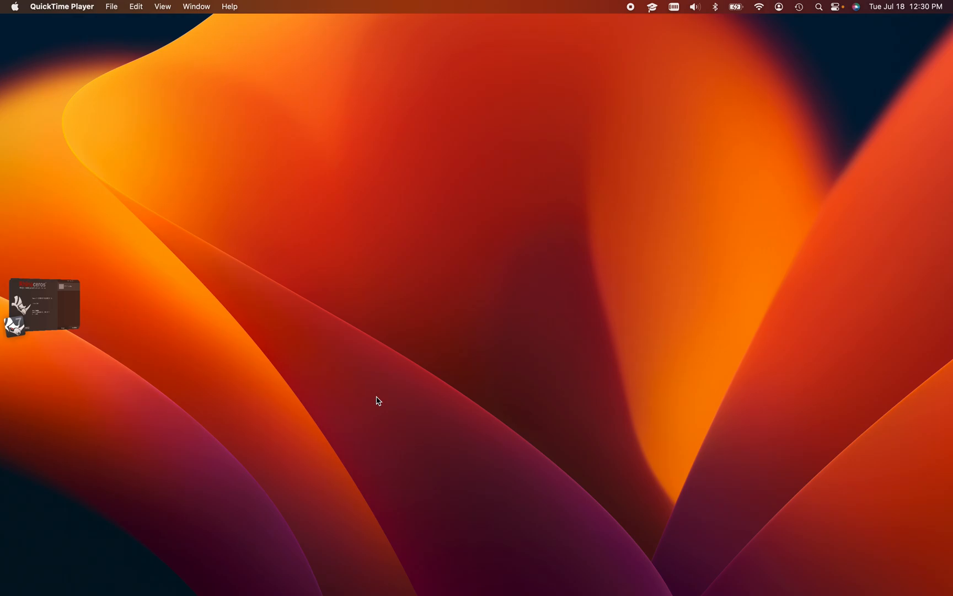
Bring up Rhino 7, create a new model and reposition its window on the desktop
{"action": "left_click", "coordinate": [52, 315]}
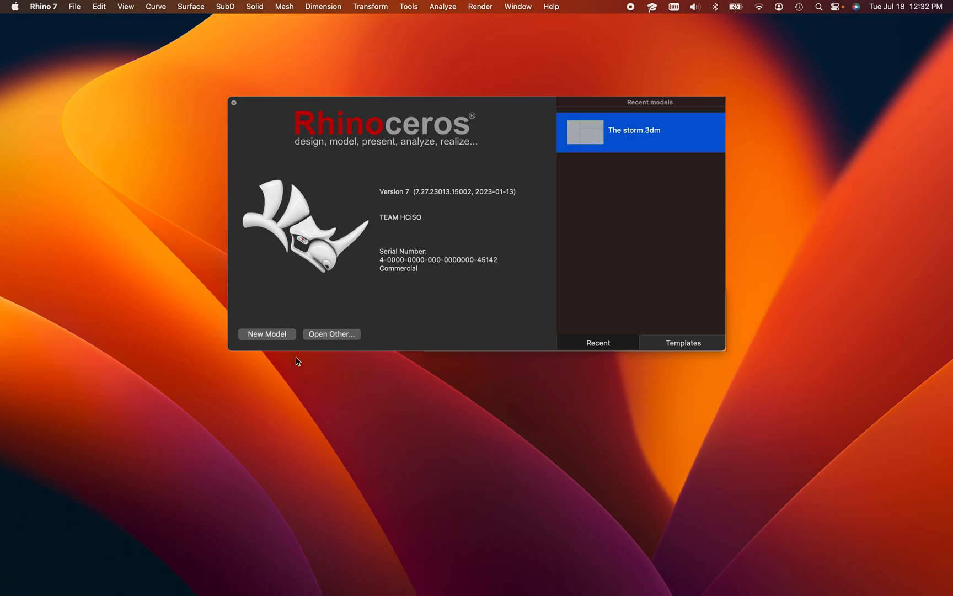
{"action": "left_click", "coordinate": [262, 335]}
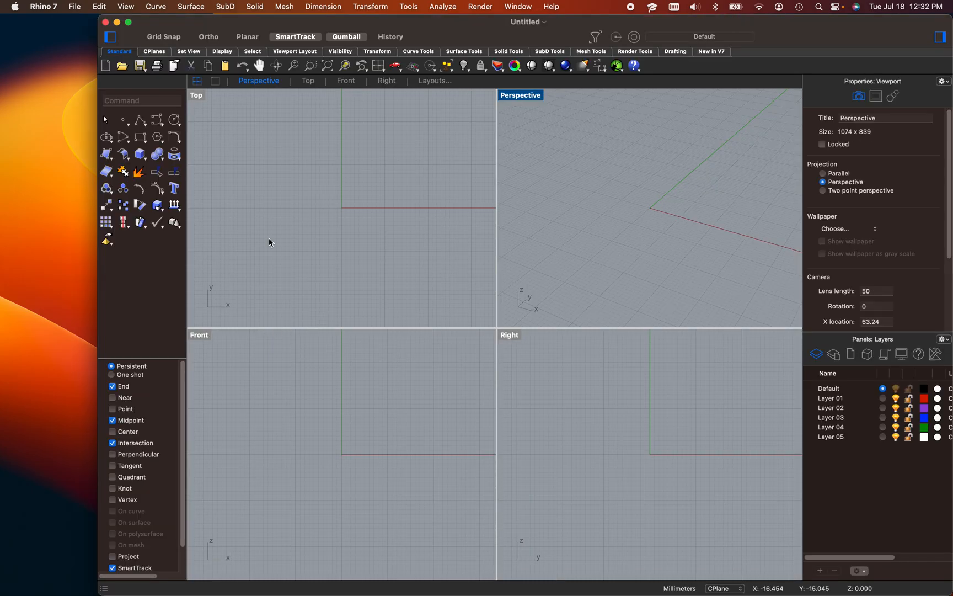
{"action": "left_click_drag", "start_coordinate": [202, 32], "coordinate": [174, 34]}
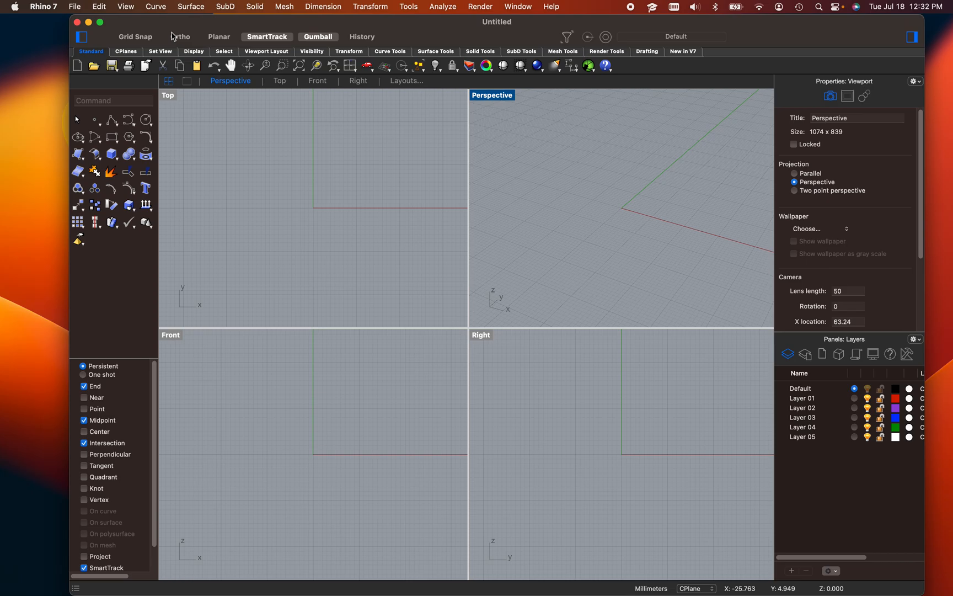
Change the layout units to Feet, scaling the model accordingly, and maximize the Top viewport
{"action": "left_click", "coordinate": [303, 241]}
{"action": "type", "text": "units"}
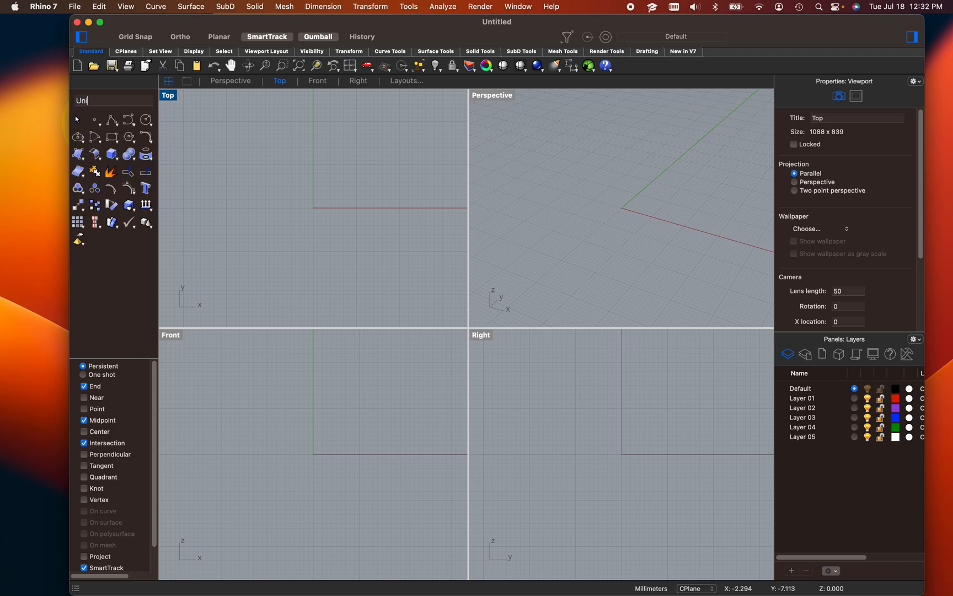
{"action": "key", "text": "Return"}
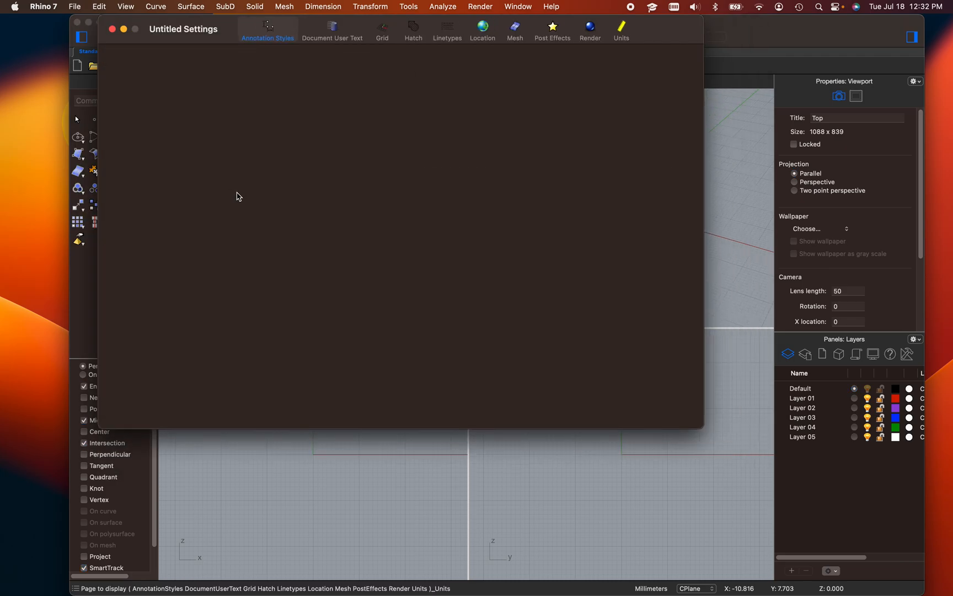
{"action": "left_click", "coordinate": [284, 87]}
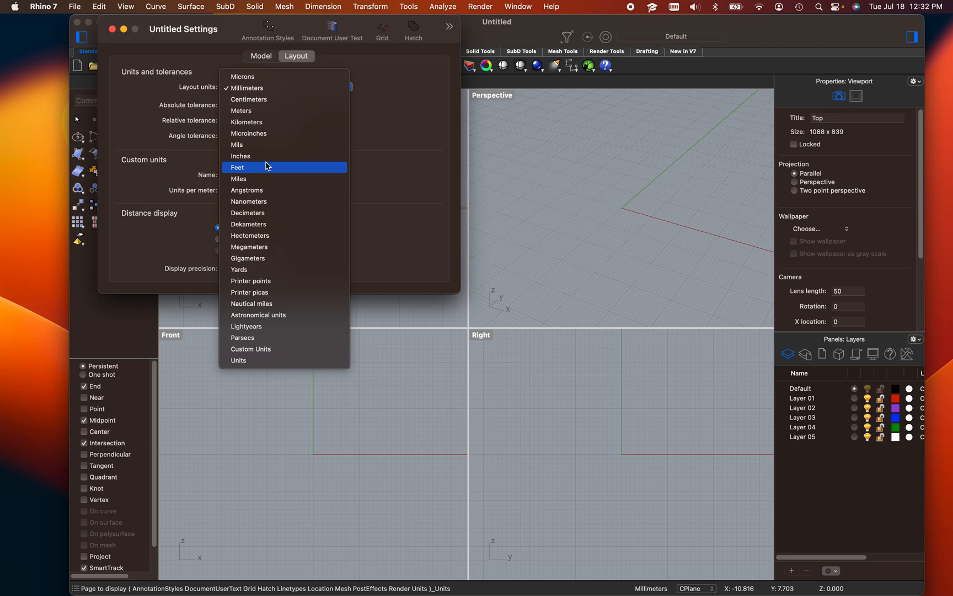
{"action": "left_click", "coordinate": [267, 167]}
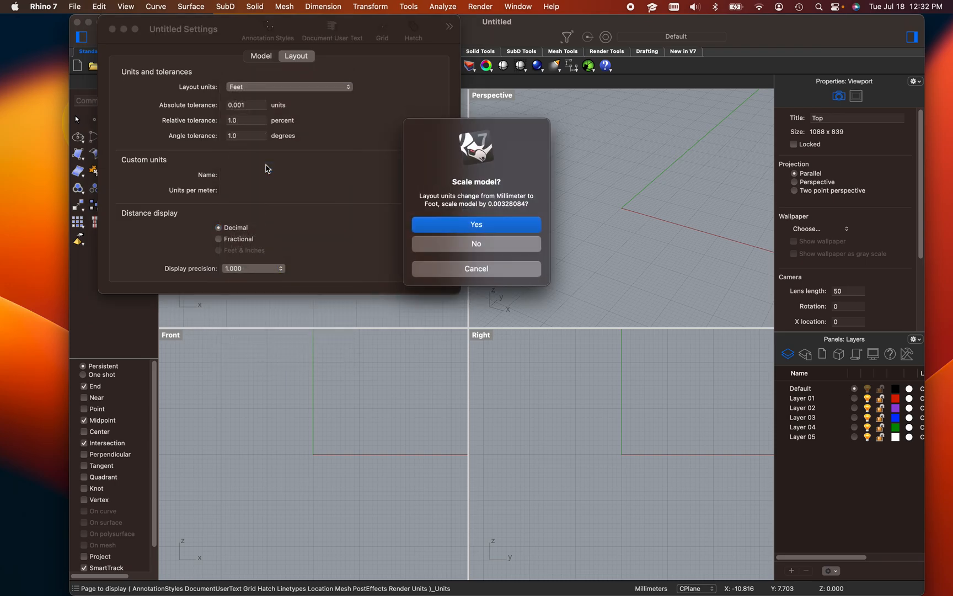
{"action": "left_click", "coordinate": [523, 225]}
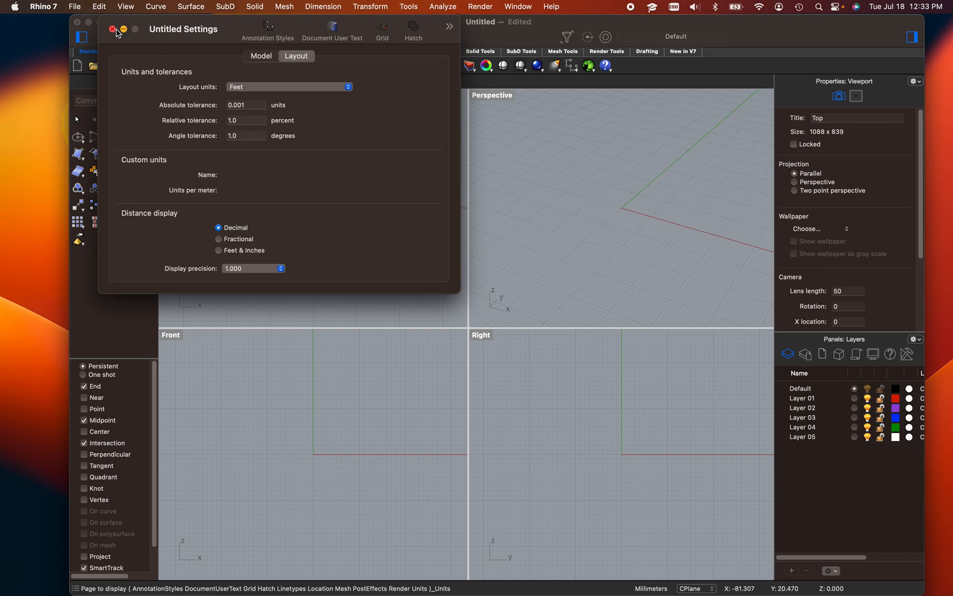
{"action": "left_click", "coordinate": [113, 29]}
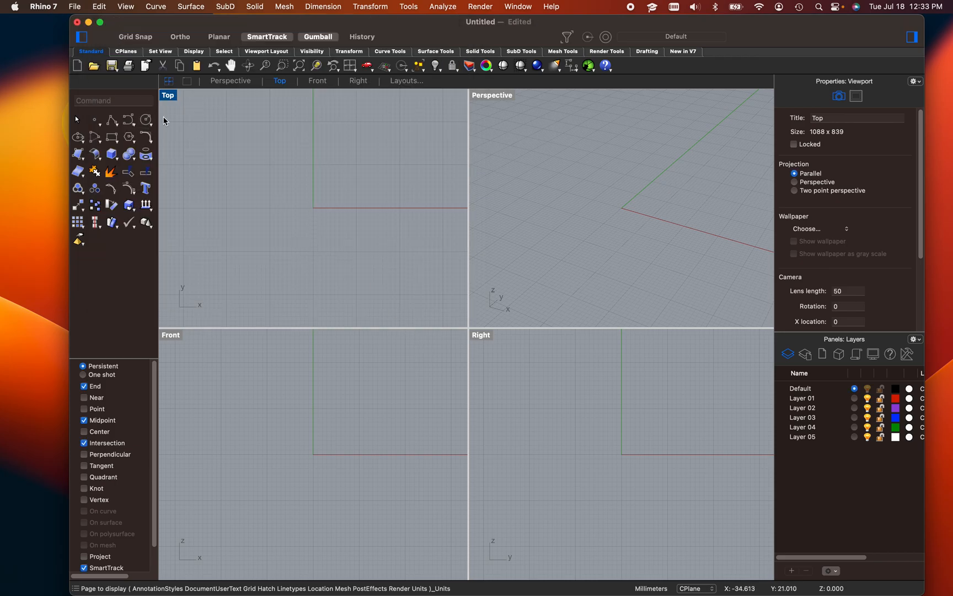
{"action": "double_click", "coordinate": [172, 95]}
{"action": "scroll", "coordinate": [470, 348], "scroll_direction": "down", "scroll_amount": 6}
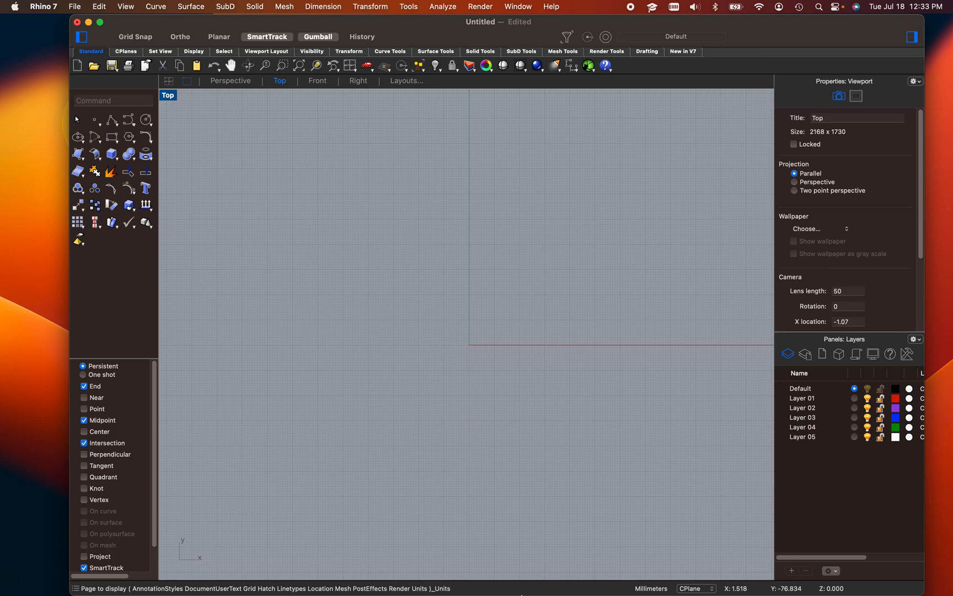
Switch to Brave Browser and open google.com in a new tab
{"action": "mouse_move", "coordinate": [464, 593]}
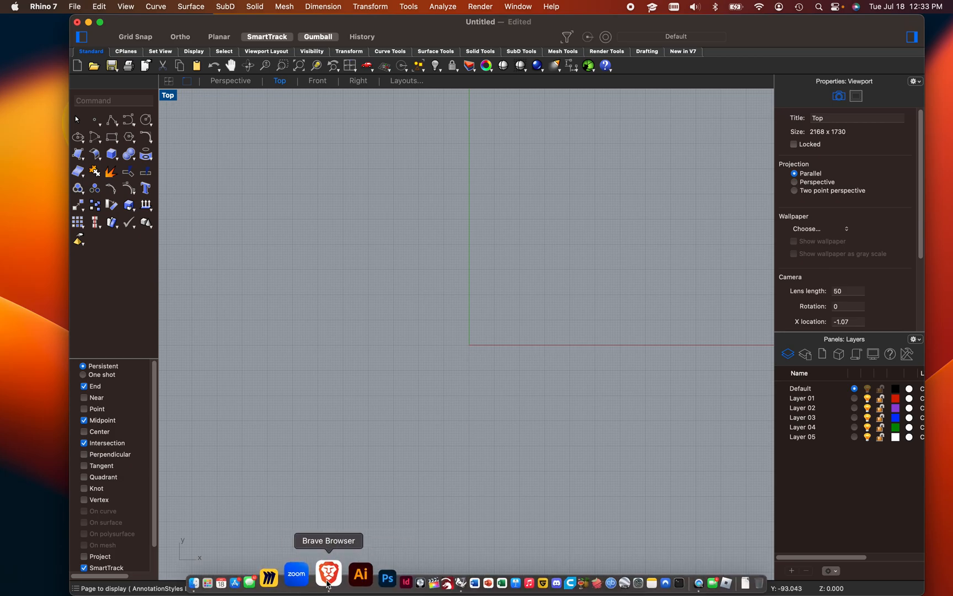
{"action": "left_click", "coordinate": [324, 577]}
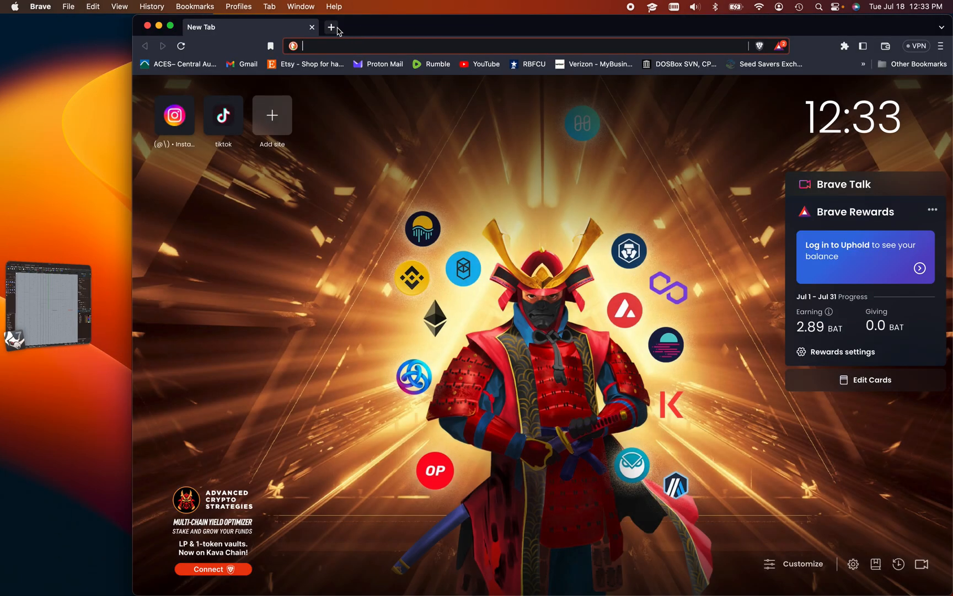
{"action": "left_click", "coordinate": [331, 27]}
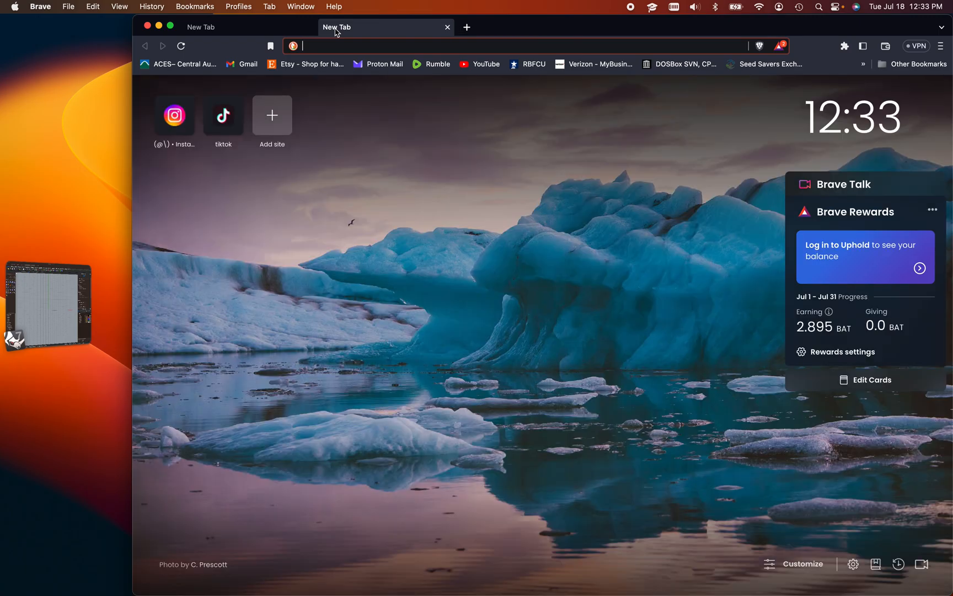
{"action": "type", "text": "google.com"}
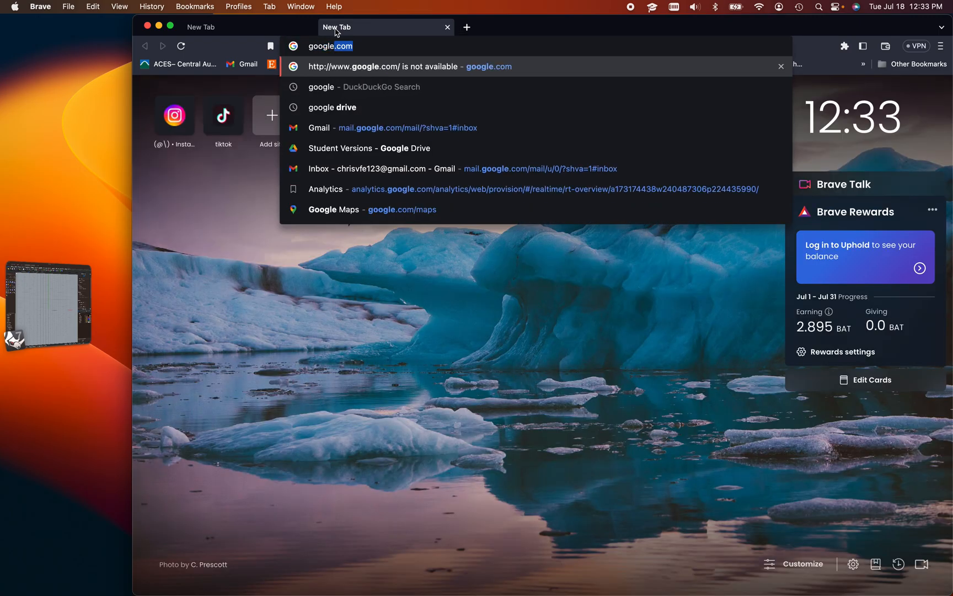
{"action": "key", "text": "Return"}
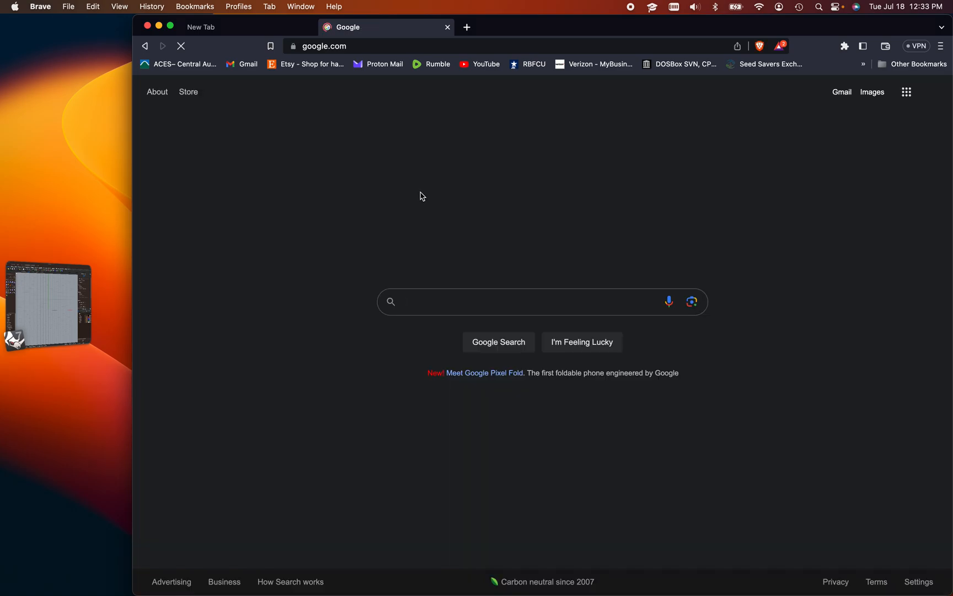
Search Google for "florplan oberservation tower"
{"action": "left_click", "coordinate": [451, 310]}
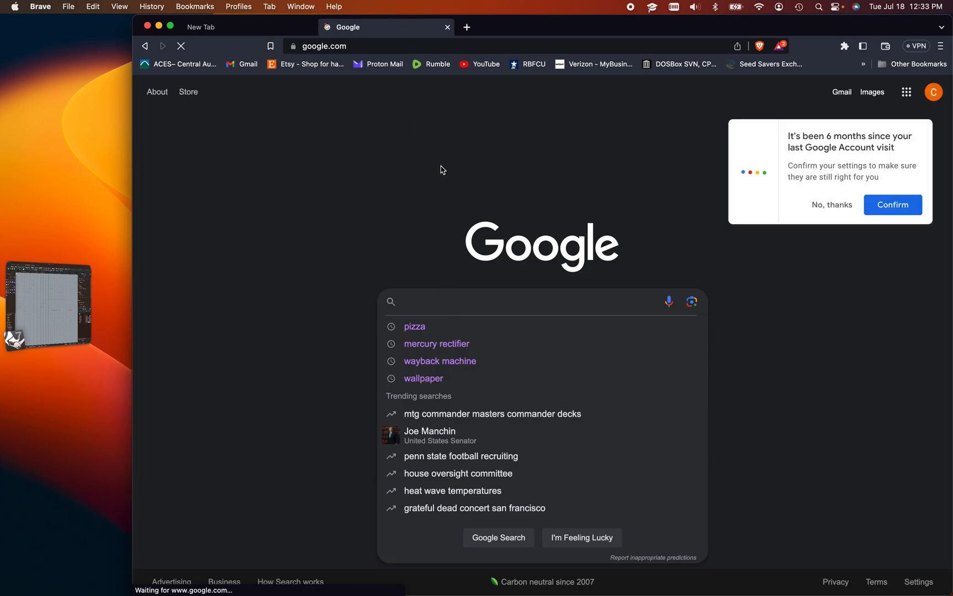
{"action": "type", "text": "flo"}
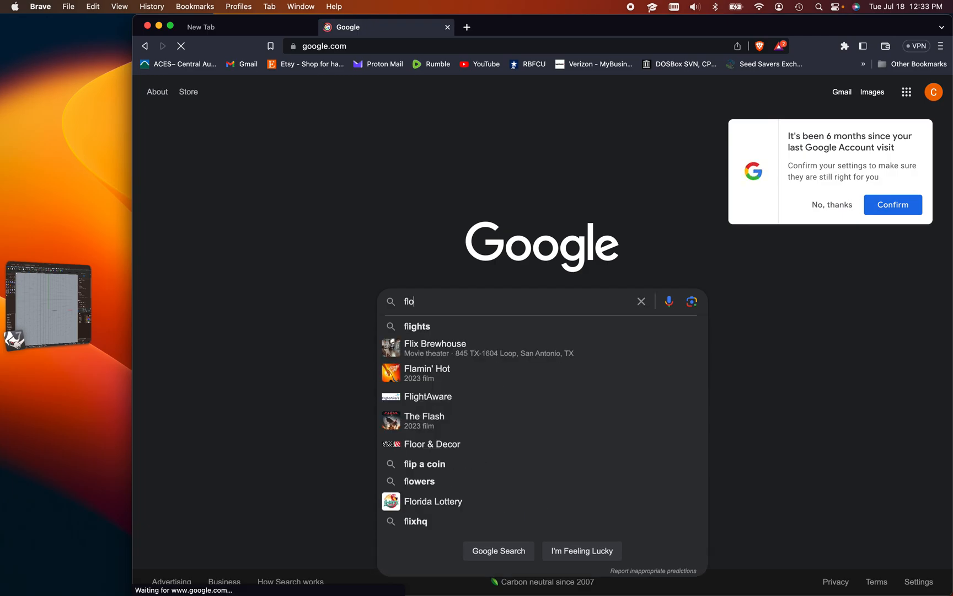
{"action": "type", "text": "rplan ober"}
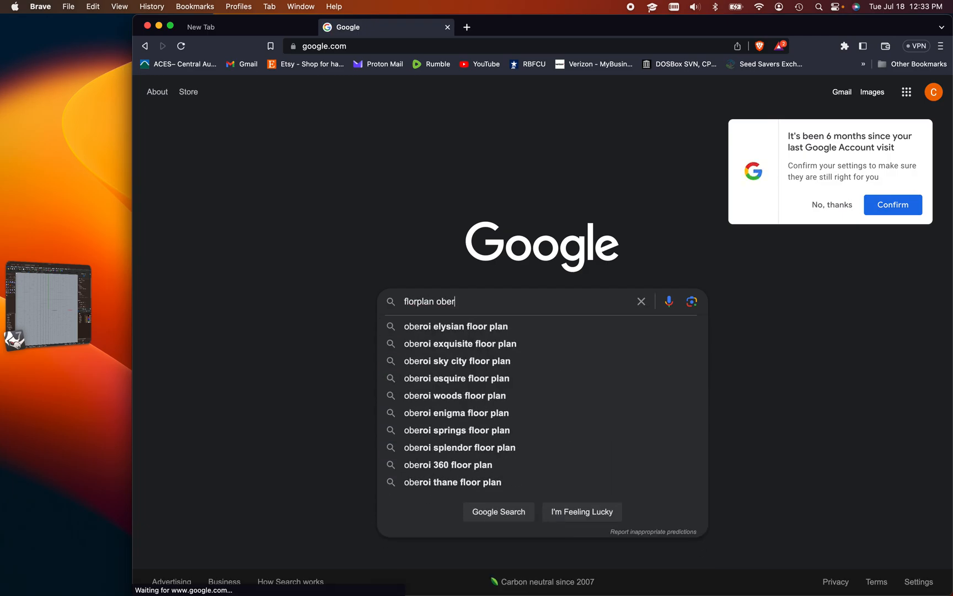
{"action": "type", "text": "servati"}
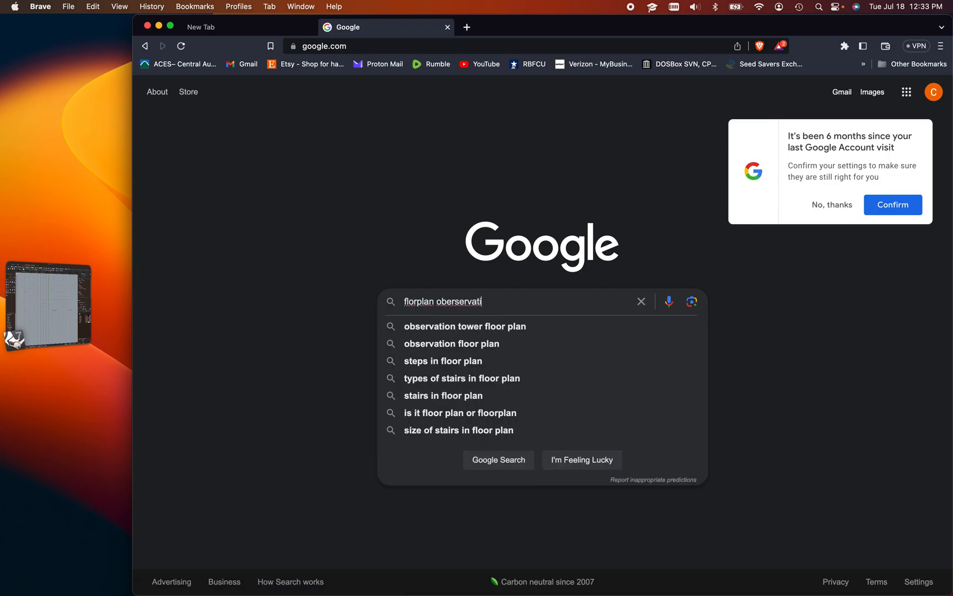
{"action": "type", "text": "on tower"}
{"action": "key", "text": "Return"}
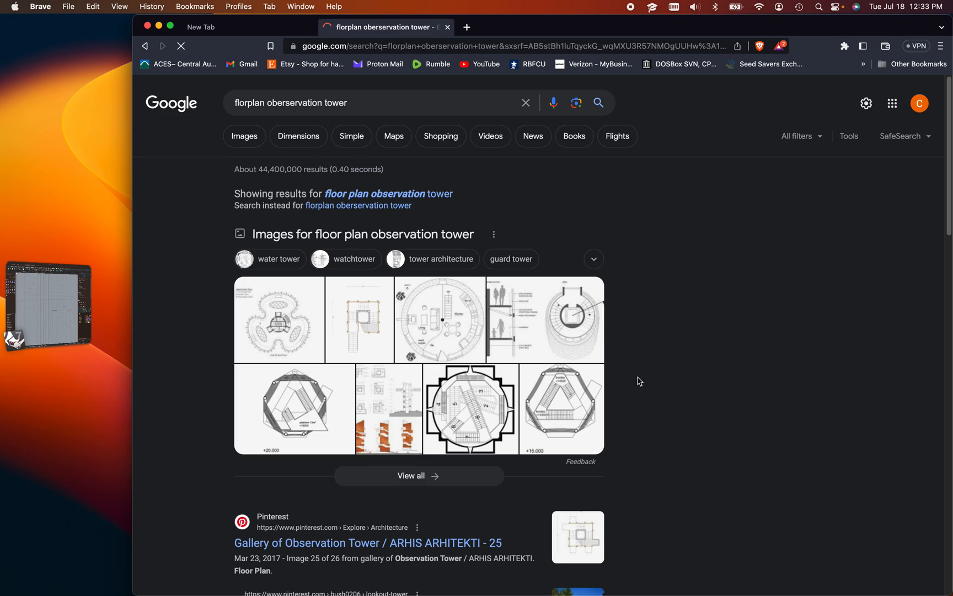
Preview the polygonal viewing tower plan and other floor plan results, and open the full set of image results
{"action": "left_click", "coordinate": [567, 407]}
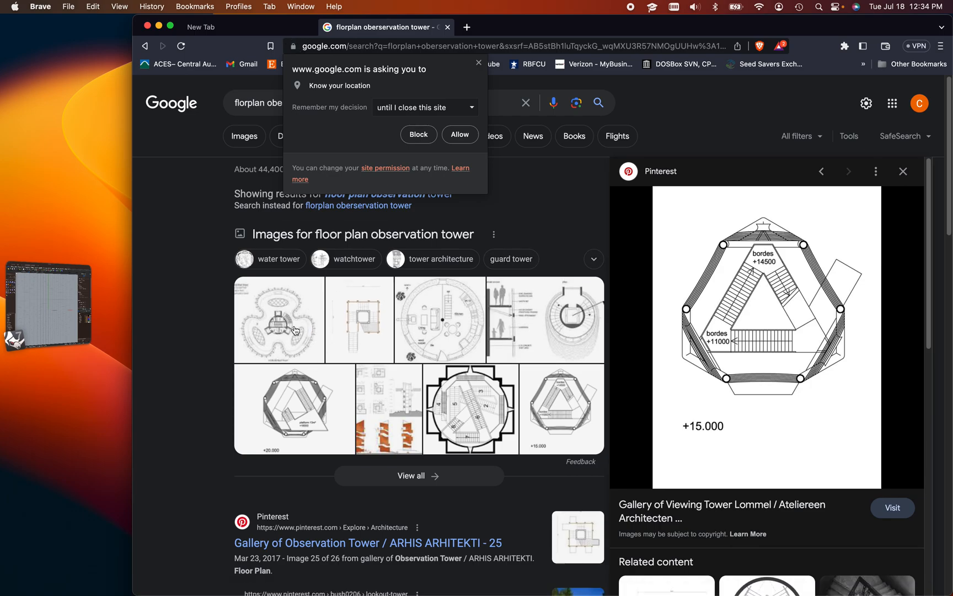
{"action": "left_click", "coordinate": [289, 398]}
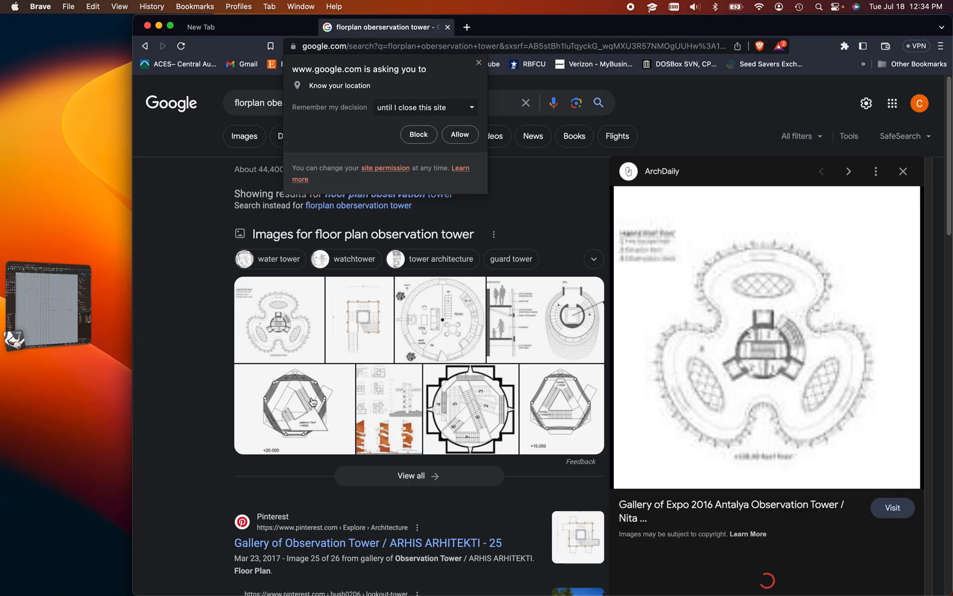
{"action": "scroll", "coordinate": [474, 492], "scroll_direction": "down", "scroll_amount": 1}
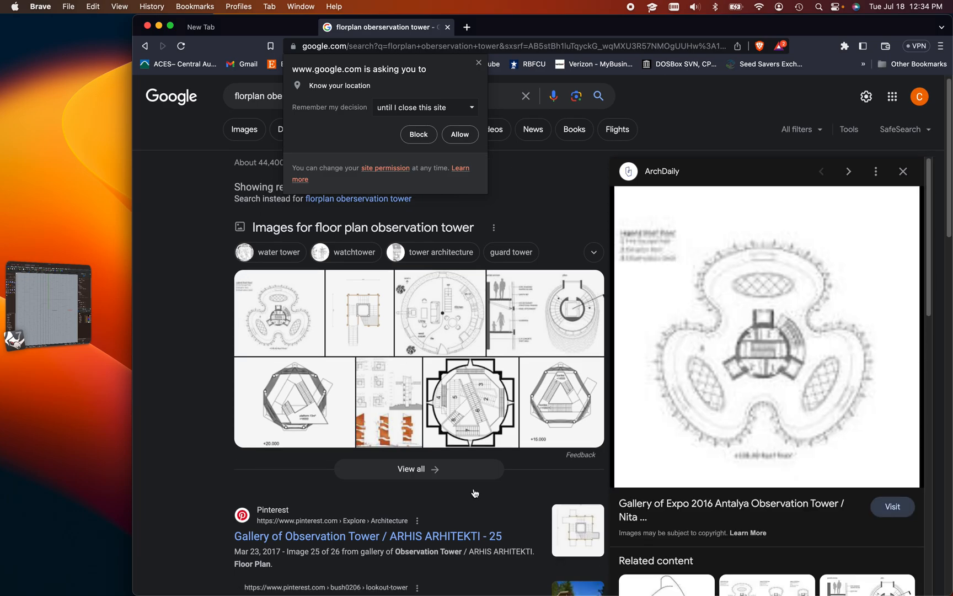
{"action": "scroll", "coordinate": [475, 493], "scroll_direction": "down", "scroll_amount": 5}
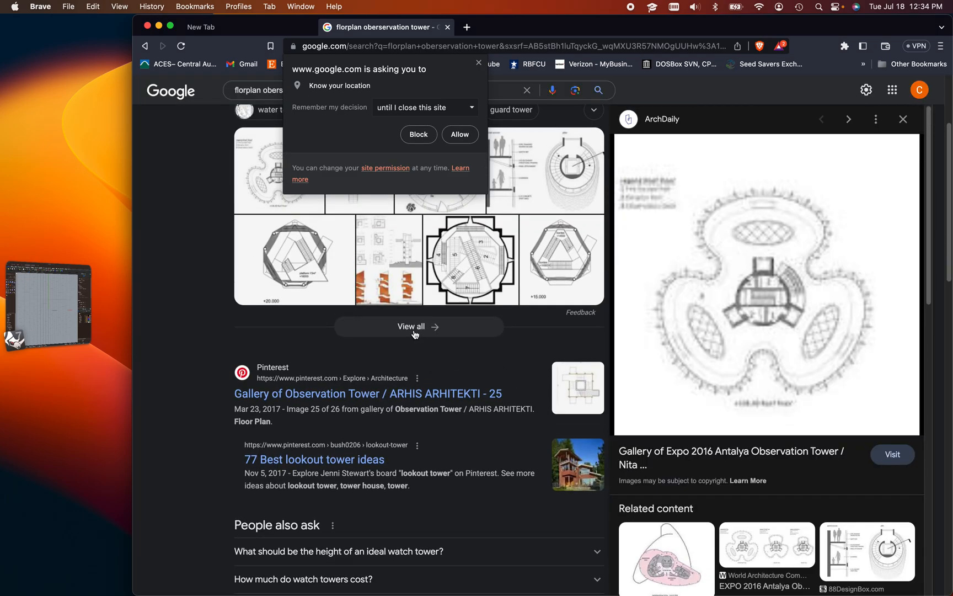
{"action": "left_click", "coordinate": [414, 331]}
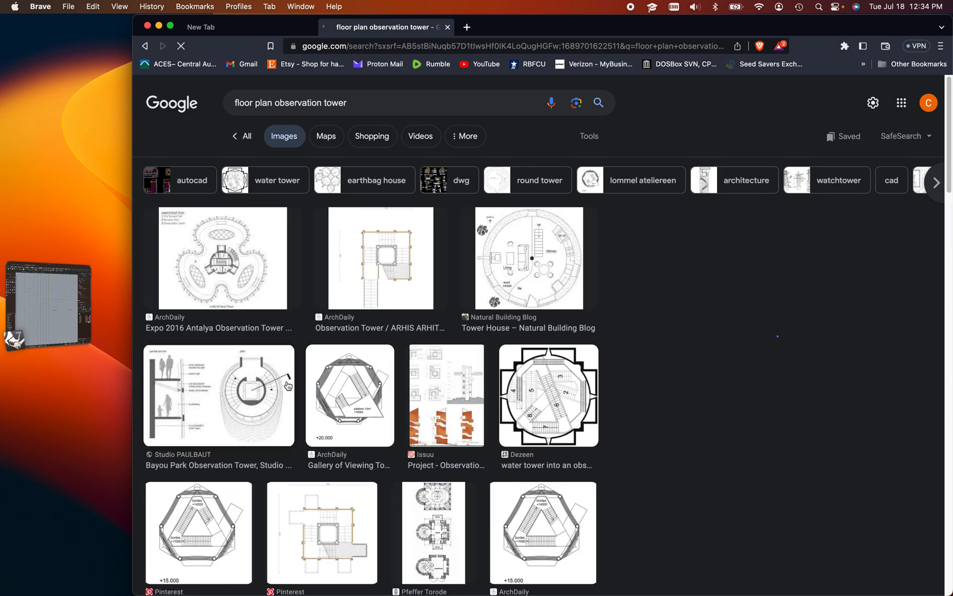
Open the Pinterest page of the square Observation Tower / ARHIS ARHITEKTI floor plan from the image results
{"action": "scroll", "coordinate": [288, 385], "scroll_direction": "down", "scroll_amount": 3}
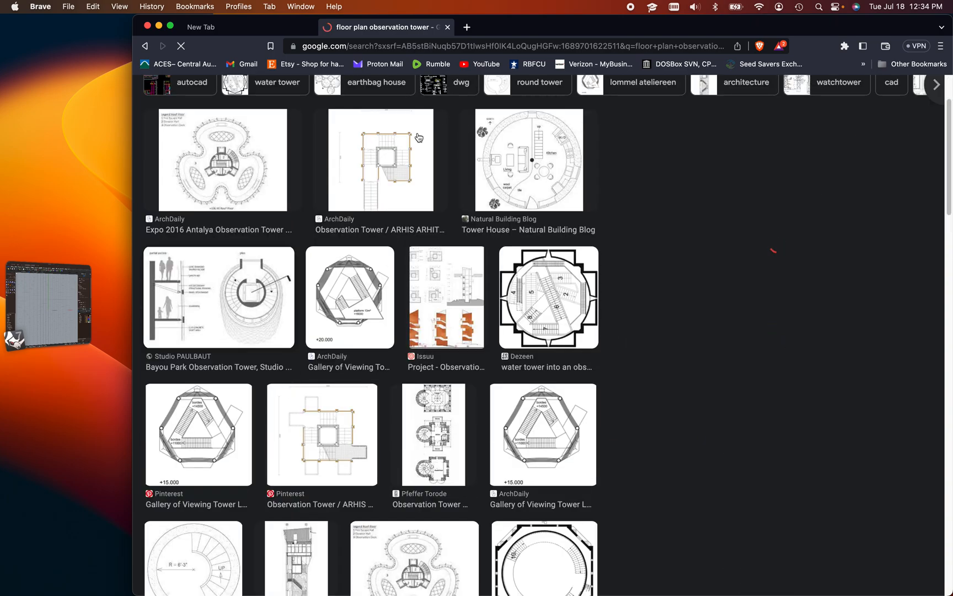
{"action": "left_click", "coordinate": [324, 430]}
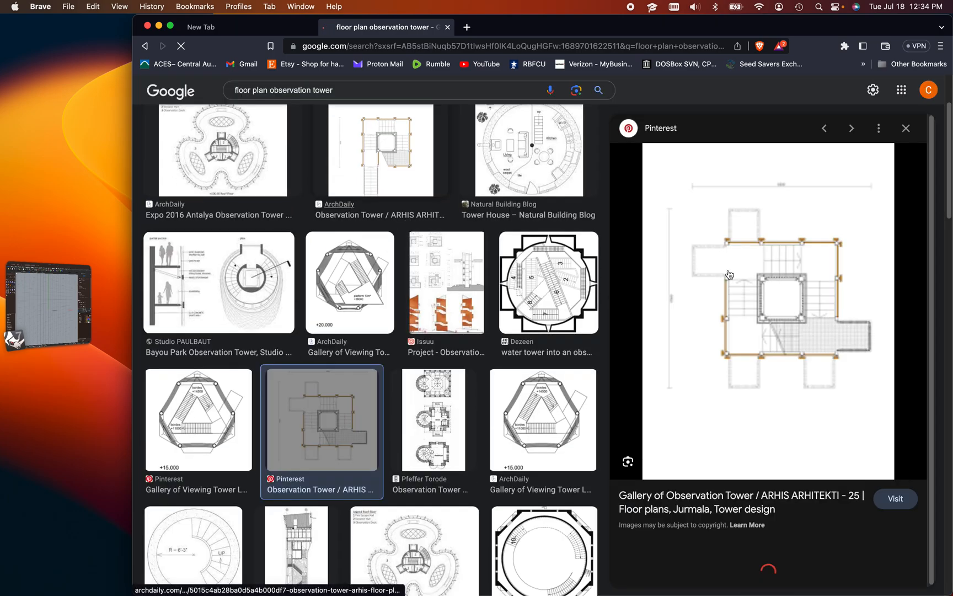
{"action": "left_click", "coordinate": [782, 310]}
{"action": "right_click", "coordinate": [784, 312]}
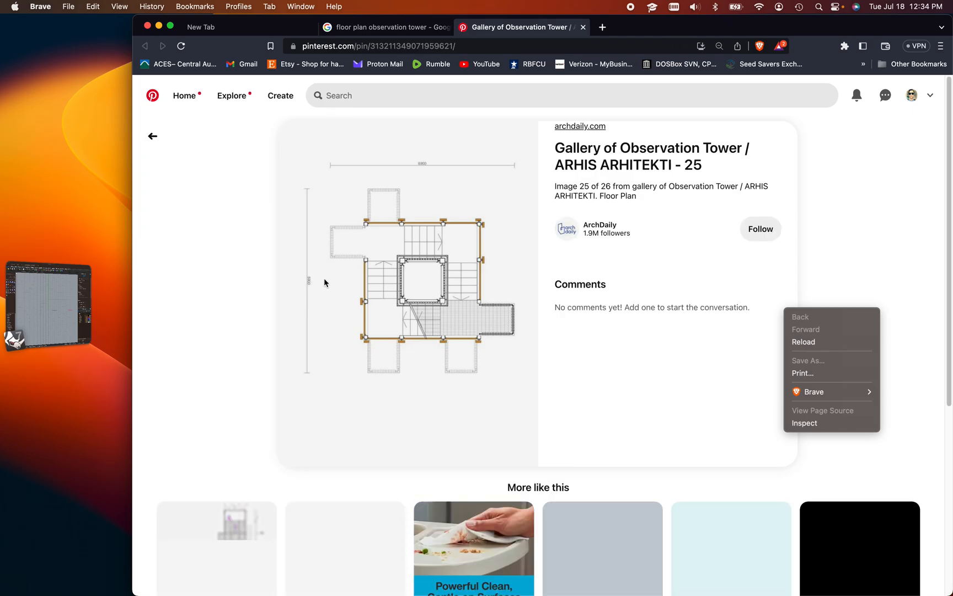
Capture a screenshot of the tower floor plan drawing, minimize the browser and switch back to Rhino 7
{"action": "key", "text": "super+shift+4"}
{"action": "left_click_drag", "start_coordinate": [318, 186], "coordinate": [524, 390]}
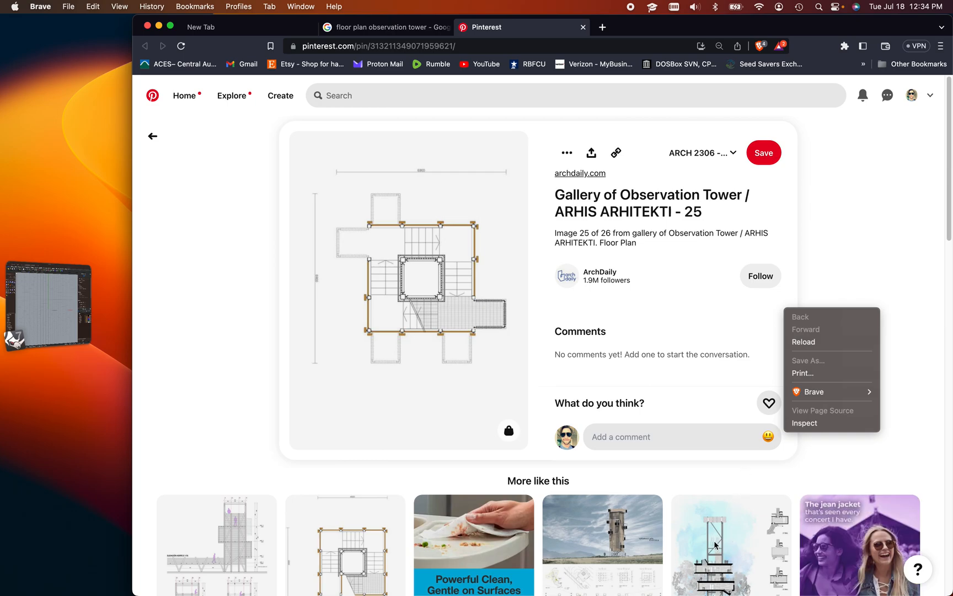
{"action": "left_click", "coordinate": [159, 25]}
{"action": "left_click", "coordinate": [159, 25]}
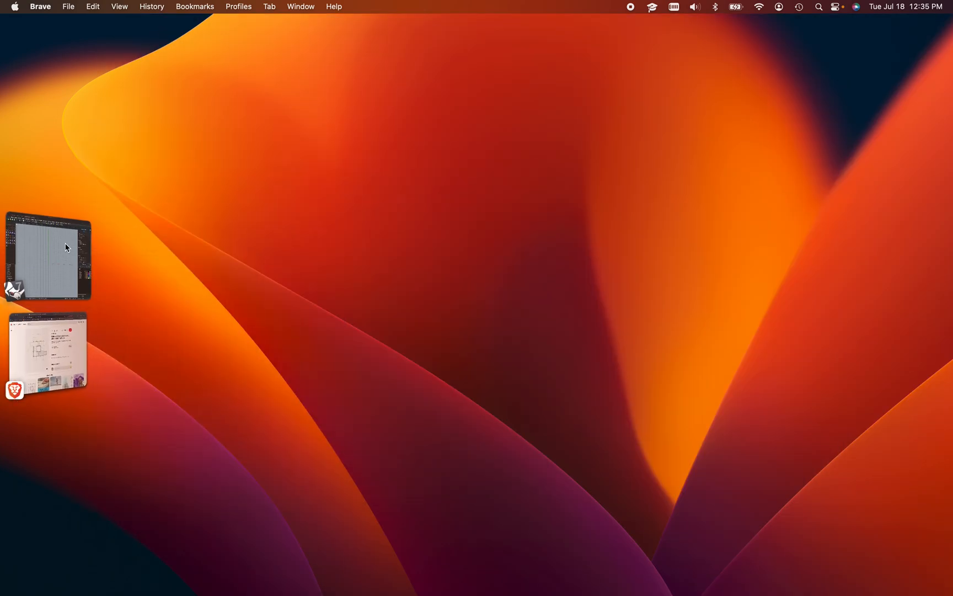
{"action": "left_click", "coordinate": [25, 295]}
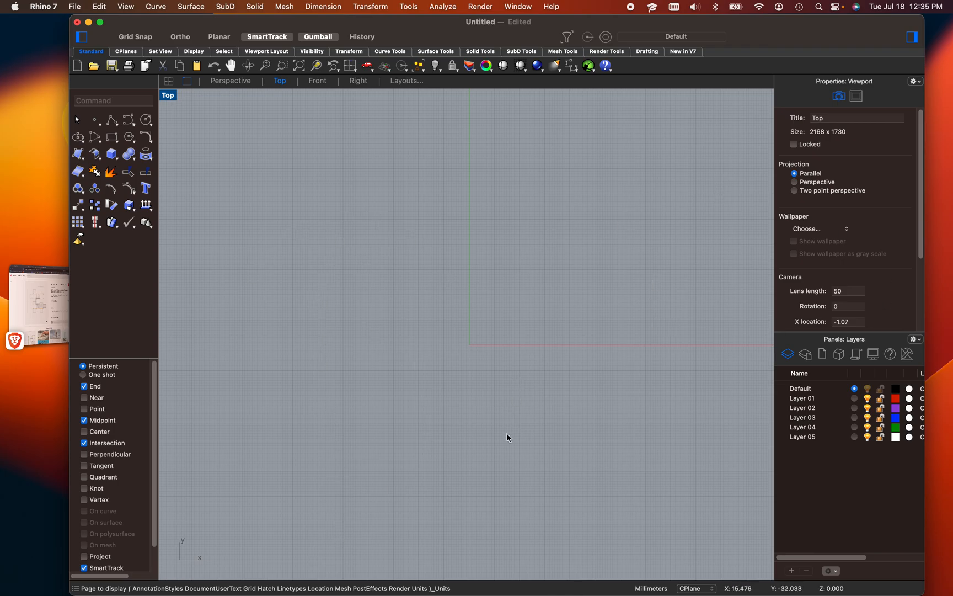
Insert the picture Screenshot 2023-07-18 at 12.34.48 PM from the Desktop, placing its first corner left of and below the origin
{"action": "type", "text": "Picture"}
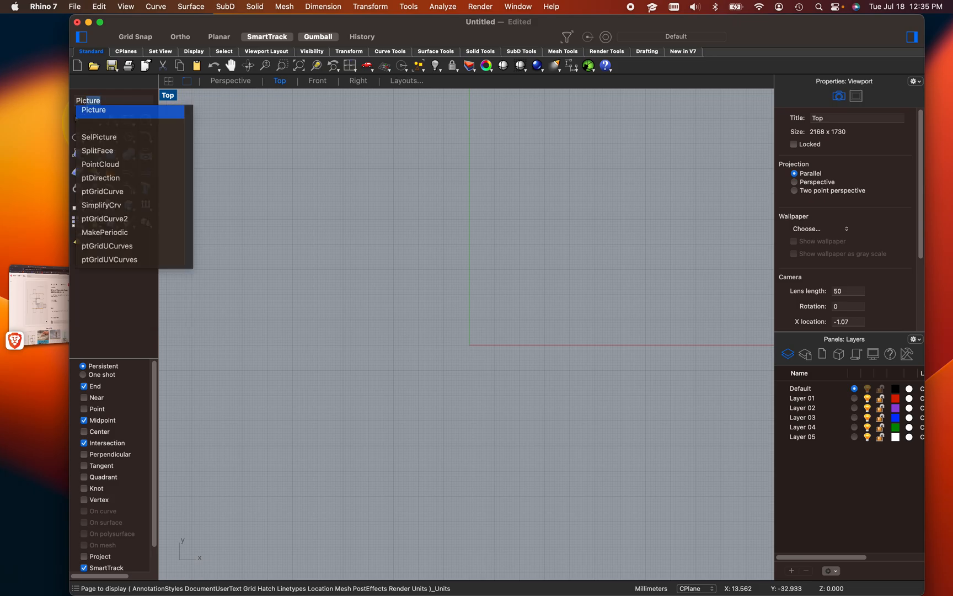
{"action": "key", "text": "Return"}
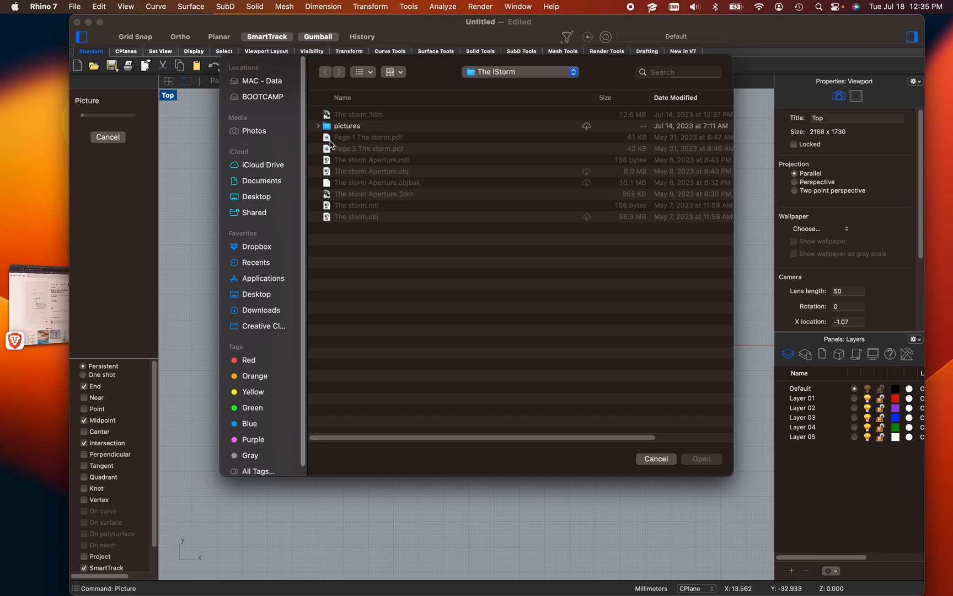
{"action": "left_click", "coordinate": [257, 197]}
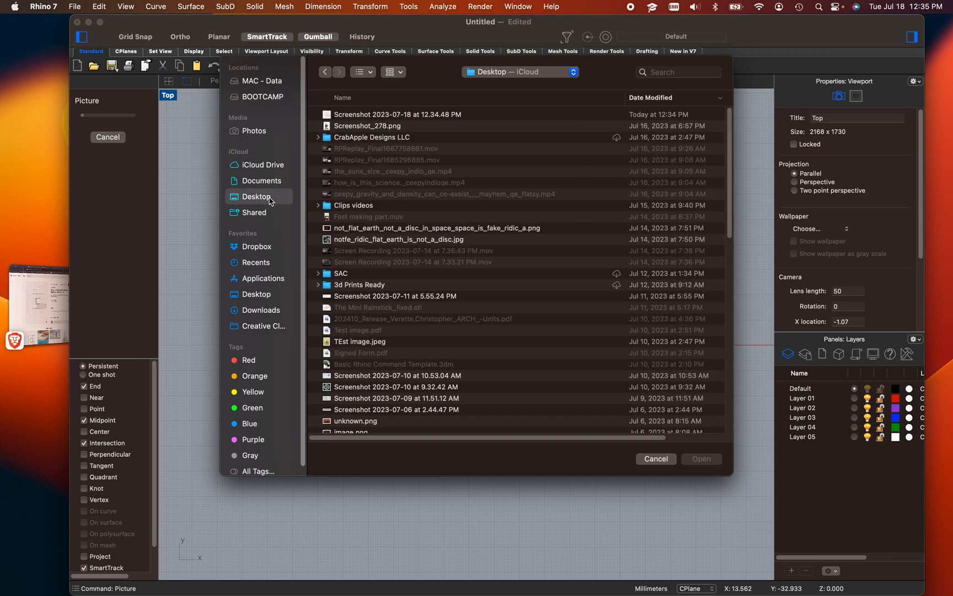
{"action": "double_click", "coordinate": [401, 118]}
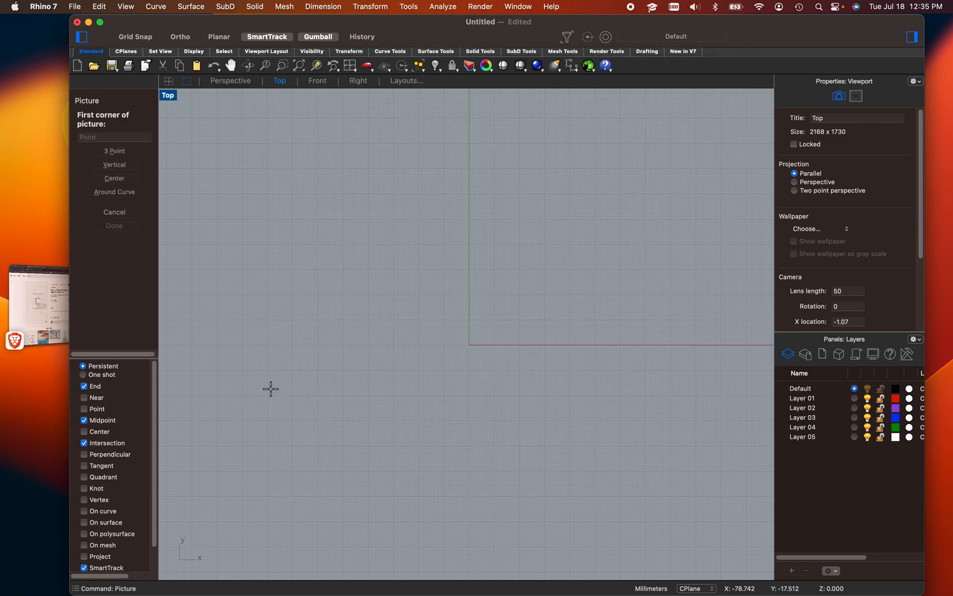
{"action": "left_click", "coordinate": [271, 388]}
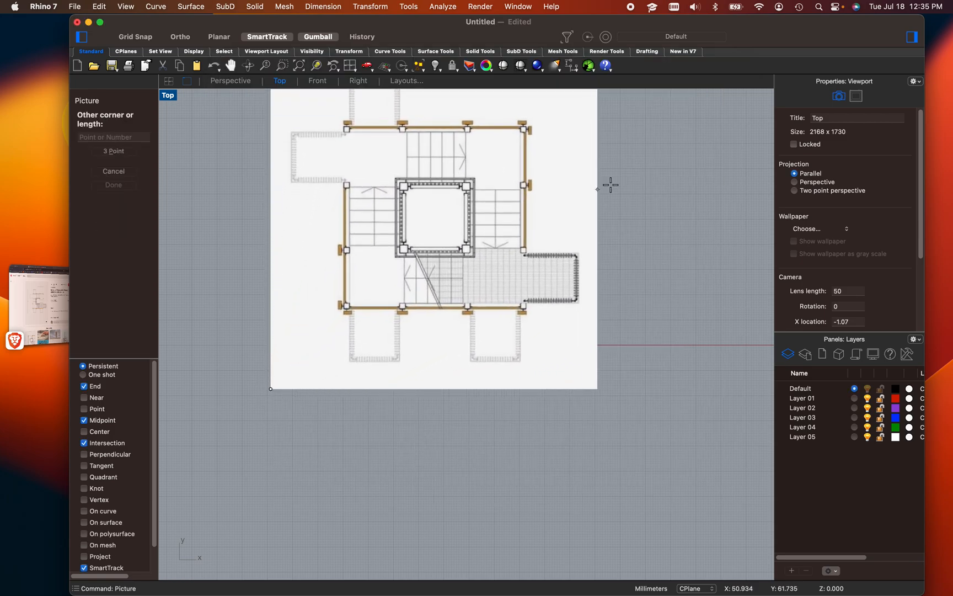
{"action": "left_click", "coordinate": [589, 285]}
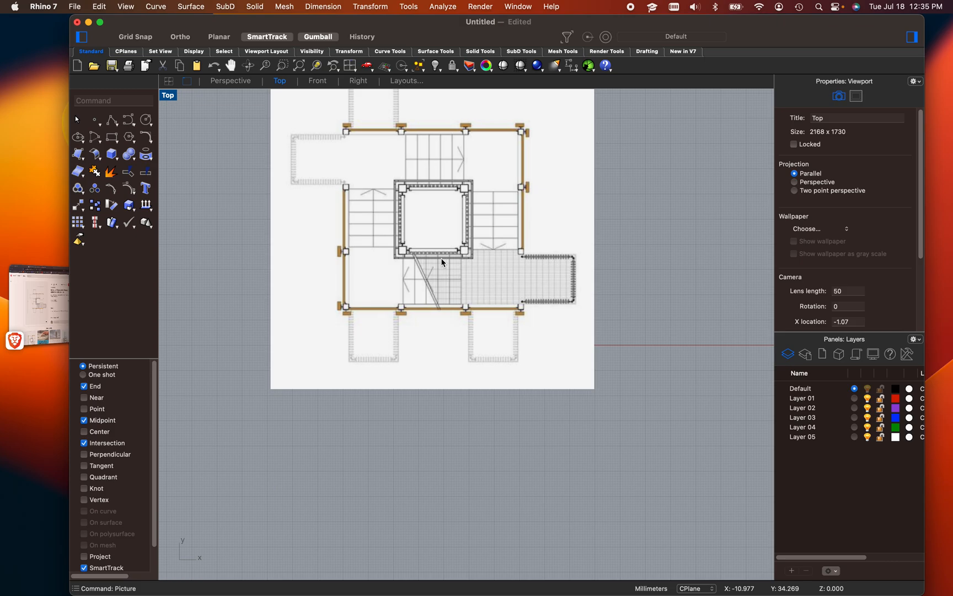
Draw a 4' line straight down from the upper edge of the plan's top stair flight, near its left side
{"action": "scroll", "coordinate": [325, 200], "scroll_direction": "up", "scroll_amount": 5}
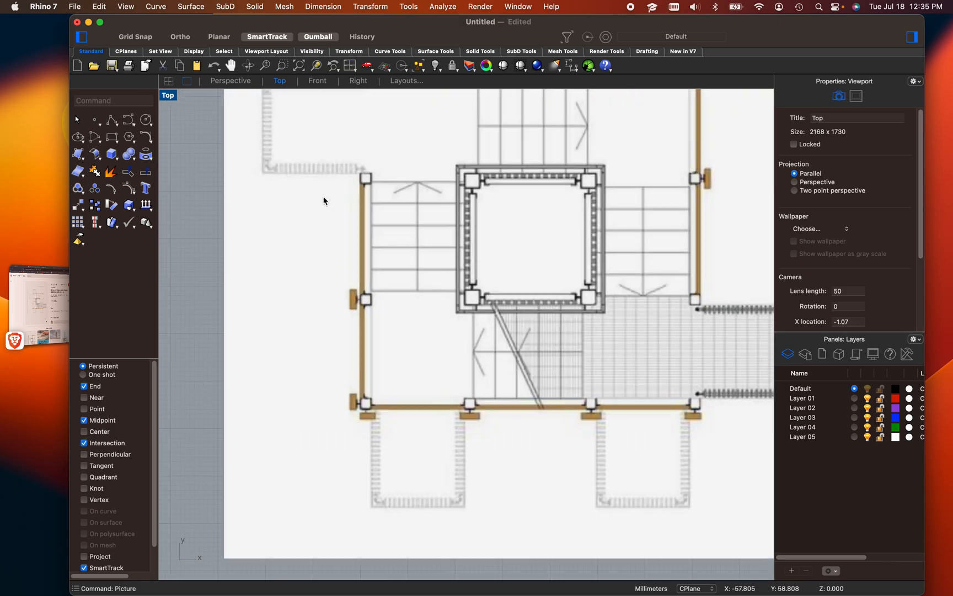
{"action": "scroll", "coordinate": [432, 223], "scroll_direction": "down", "scroll_amount": 5}
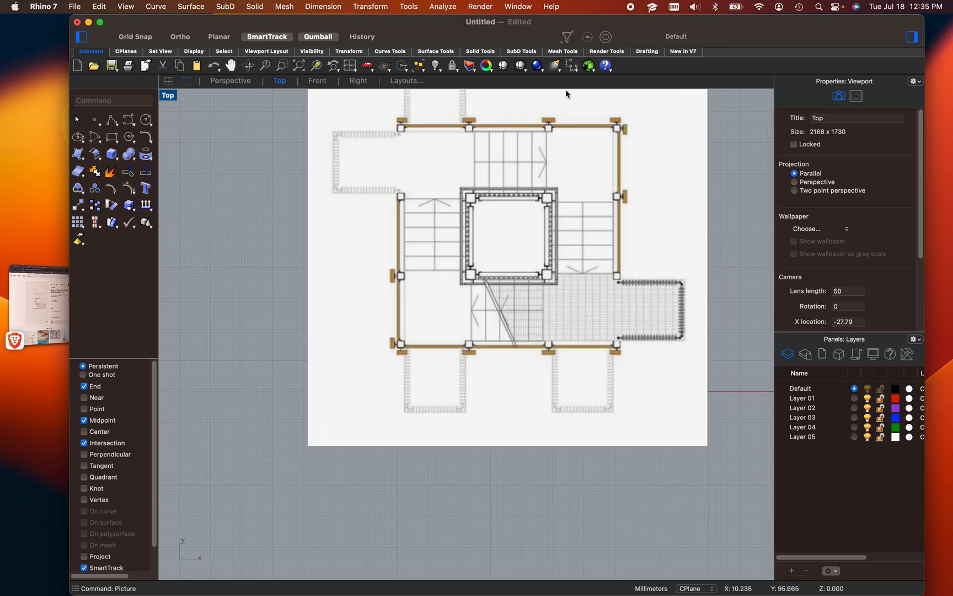
{"action": "scroll", "coordinate": [521, 117], "scroll_direction": "up", "scroll_amount": 4}
{"action": "scroll", "coordinate": [249, 202], "scroll_direction": "down", "scroll_amount": 4}
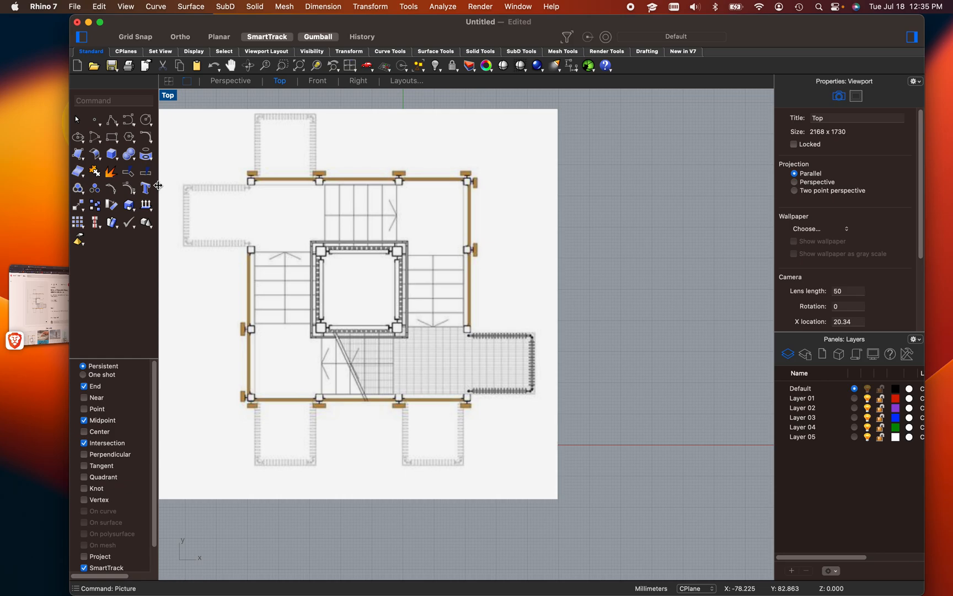
{"action": "scroll", "coordinate": [490, 308], "scroll_direction": "down", "scroll_amount": 2}
{"action": "scroll", "coordinate": [491, 307], "scroll_direction": "down", "scroll_amount": 1}
{"action": "type", "text": "line"}
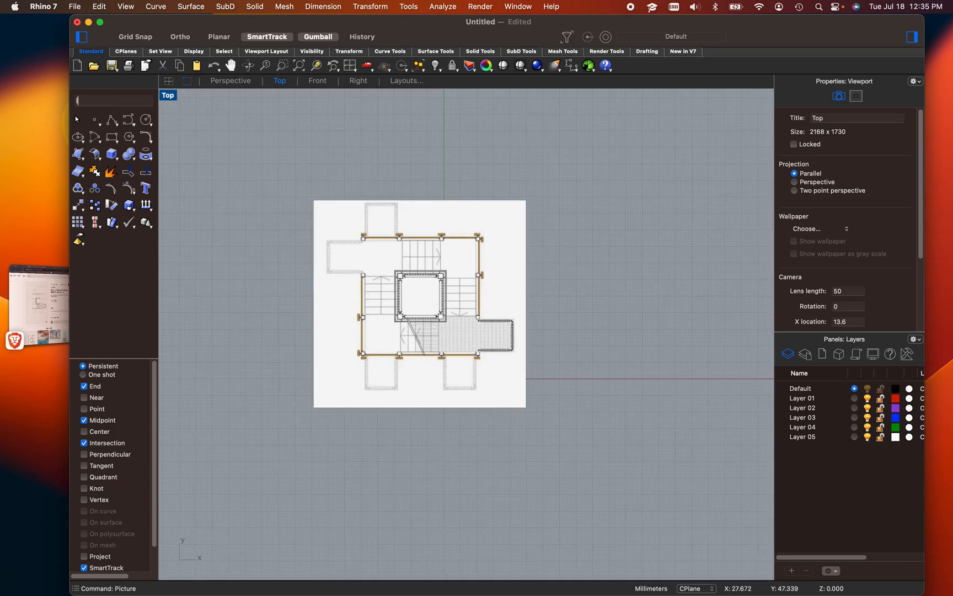
{"action": "key", "text": "Return"}
{"action": "scroll", "coordinate": [380, 252], "scroll_direction": "up", "scroll_amount": 5}
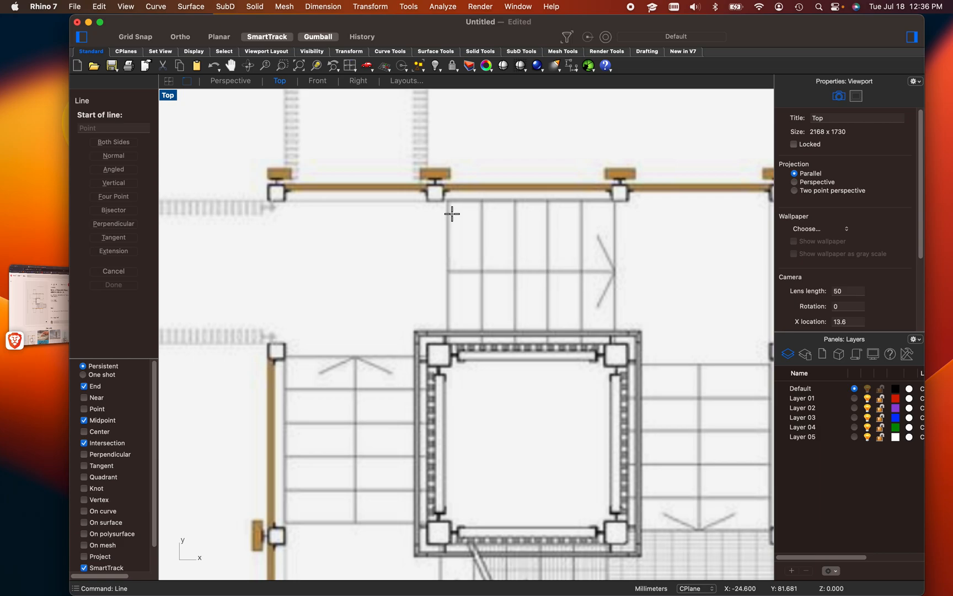
{"action": "scroll", "coordinate": [461, 213], "scroll_direction": "up", "scroll_amount": 3}
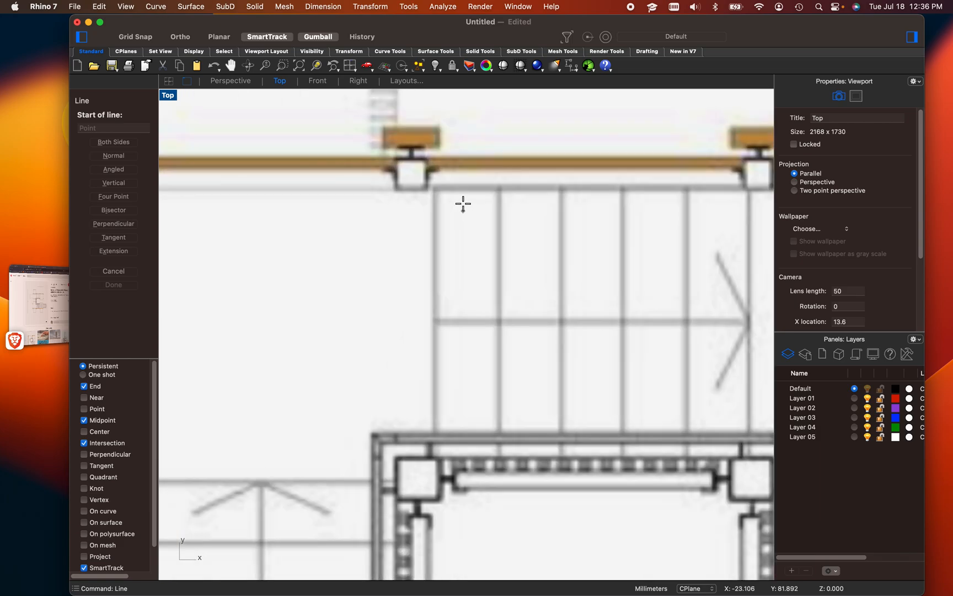
{"action": "left_click", "coordinate": [450, 188]}
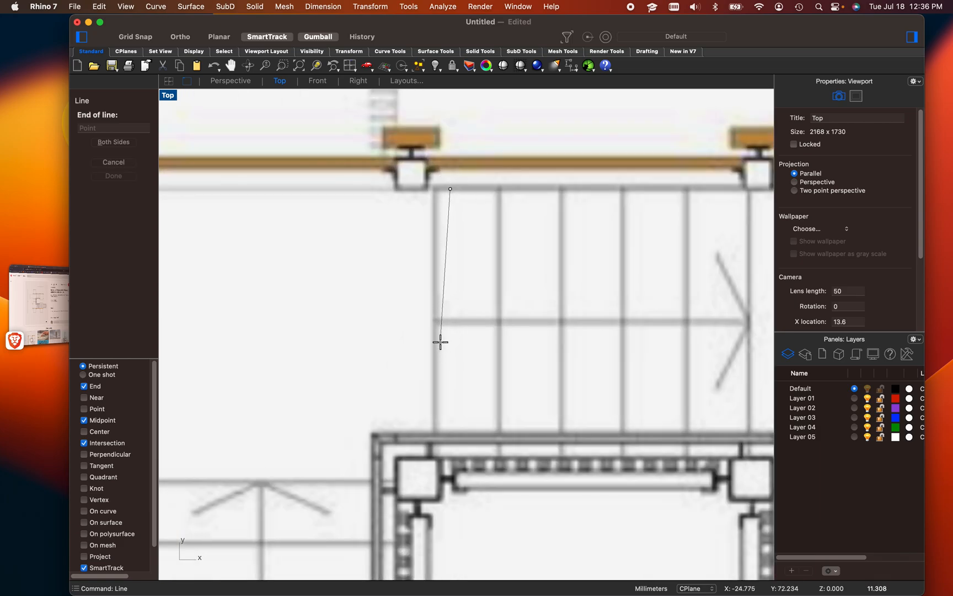
{"action": "type", "text": "4'"}
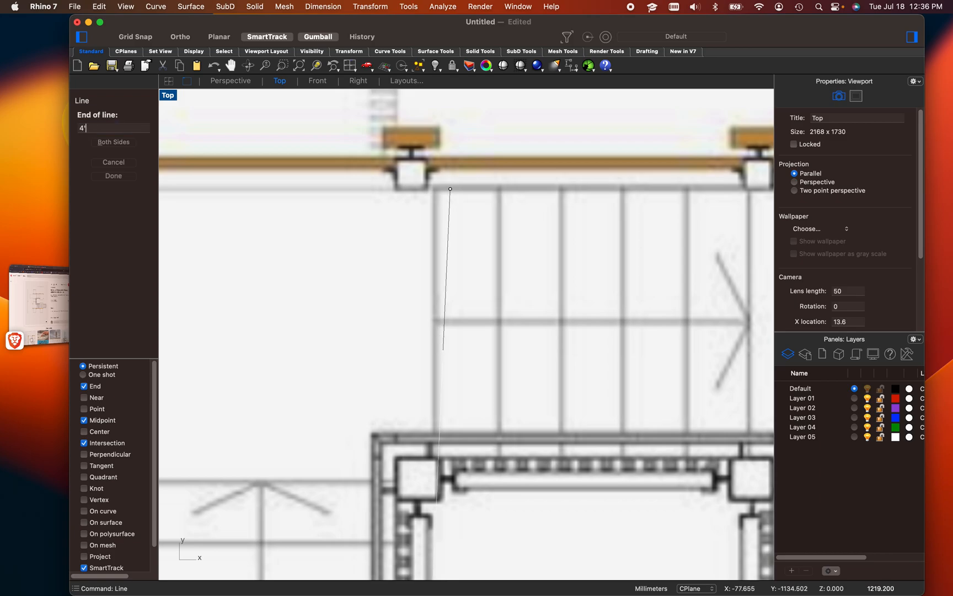
{"action": "key", "text": "Return"}
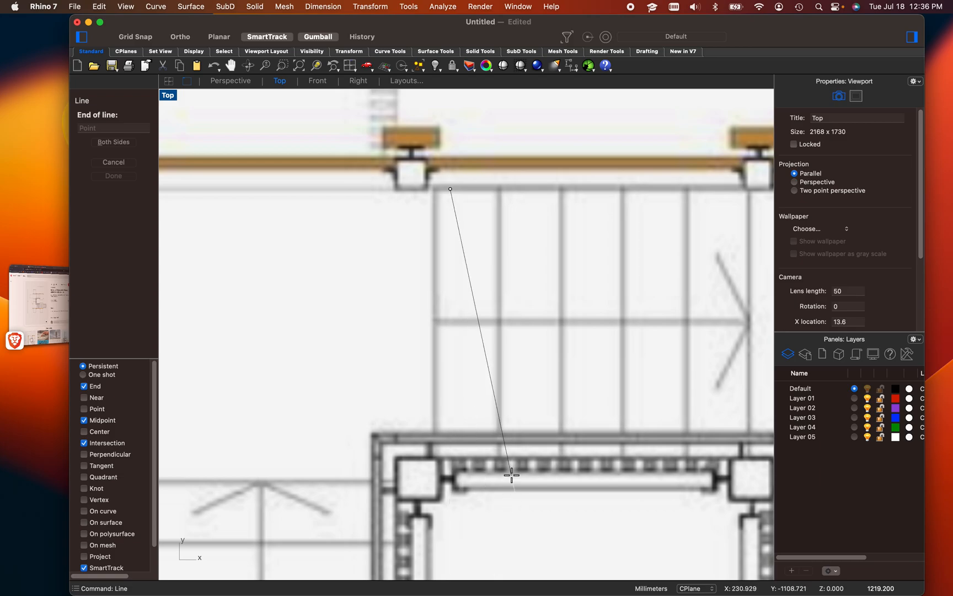
{"action": "scroll", "coordinate": [511, 472], "scroll_direction": "down", "scroll_amount": 10}
{"action": "scroll", "coordinate": [511, 474], "scroll_direction": "down", "scroll_amount": 8}
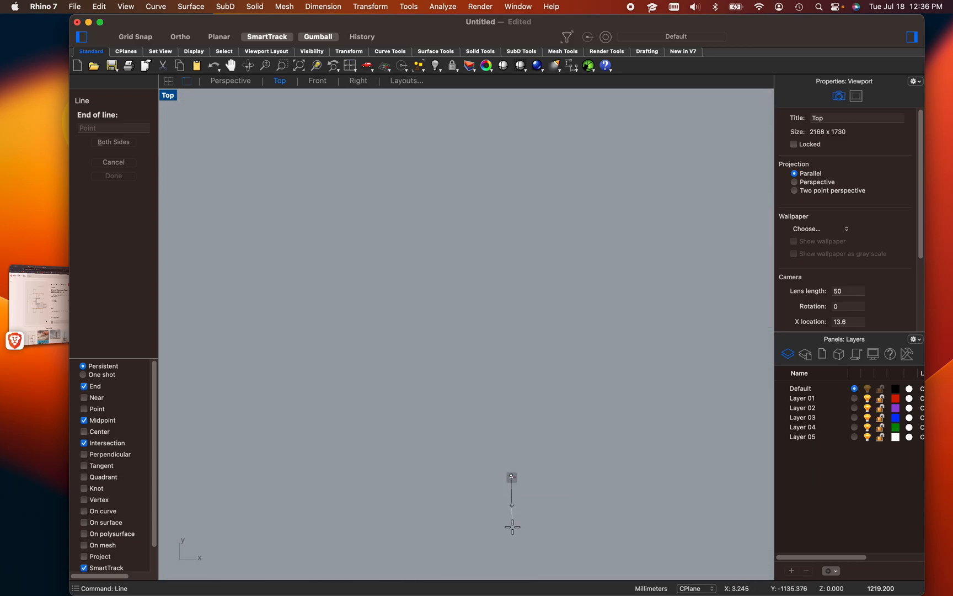
{"action": "scroll", "coordinate": [513, 519], "scroll_direction": "up", "scroll_amount": 4}
{"action": "left_click", "coordinate": [555, 435], "text": "shift"}
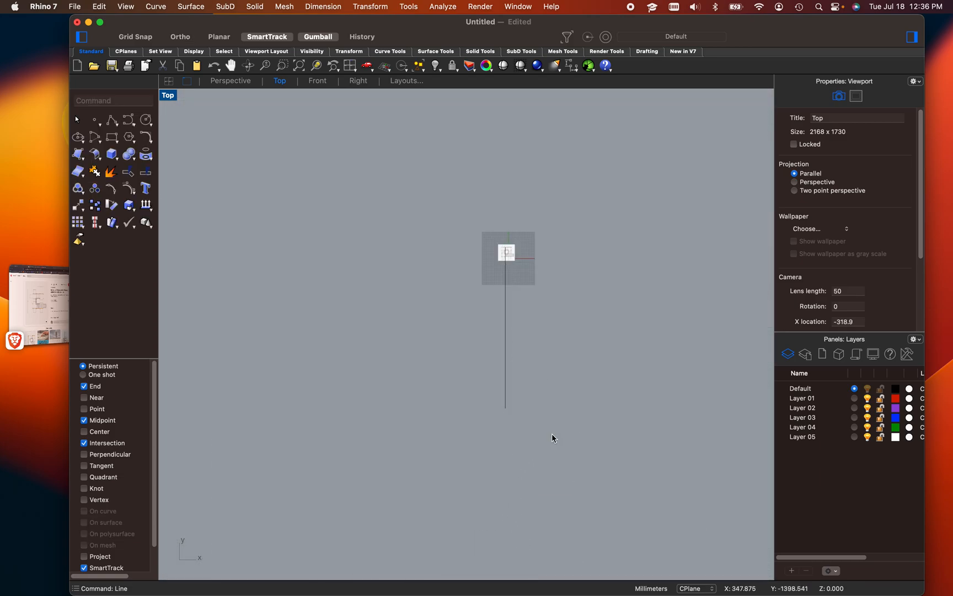
Select the 4' line and compare it with the top stair flight between the outer wall and the central core
{"action": "scroll", "coordinate": [494, 312], "scroll_direction": "up", "scroll_amount": 3}
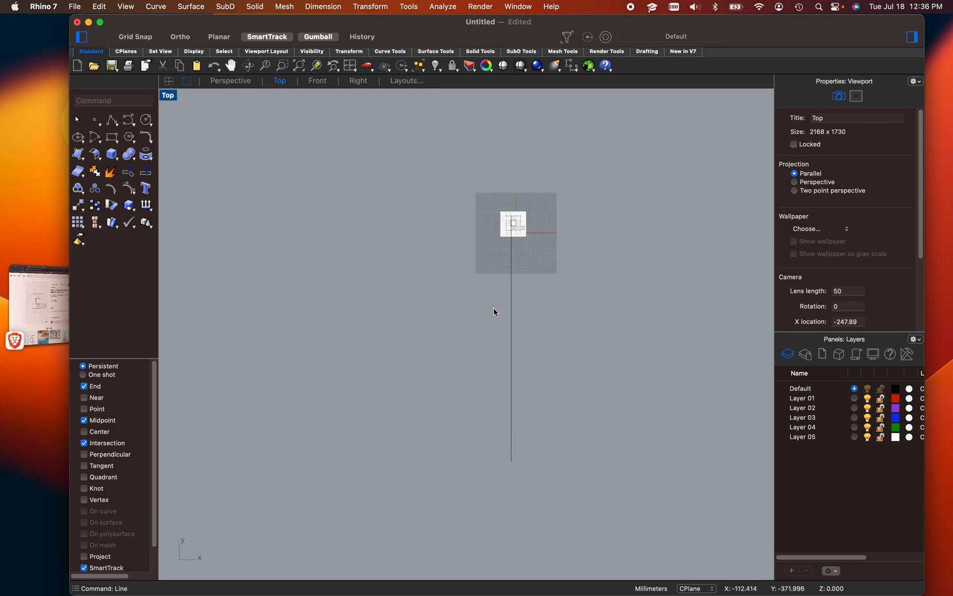
{"action": "left_click", "coordinate": [512, 337]}
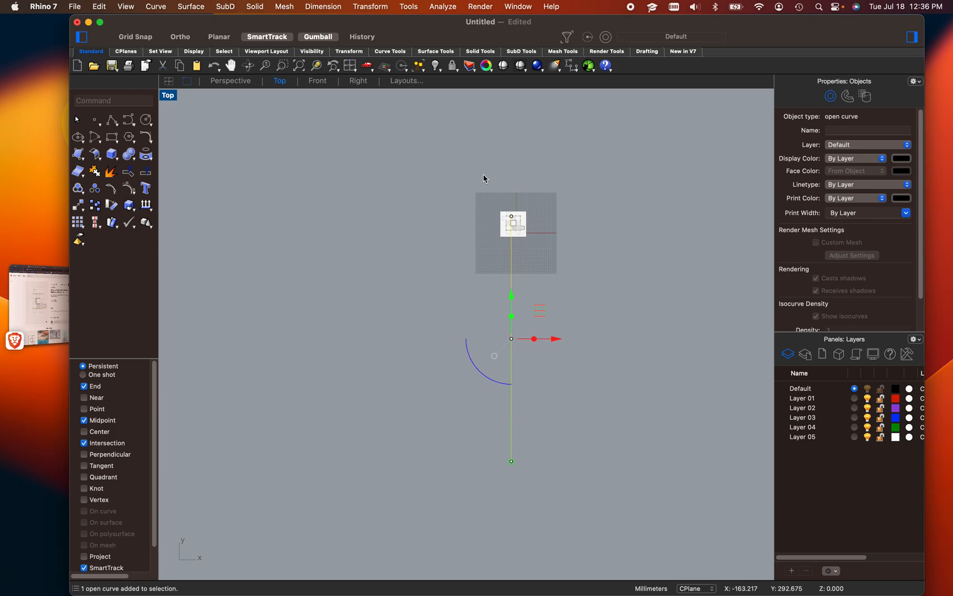
{"action": "scroll", "coordinate": [542, 230], "scroll_direction": "up", "scroll_amount": 5}
{"action": "scroll", "coordinate": [361, 150], "scroll_direction": "up", "scroll_amount": 10}
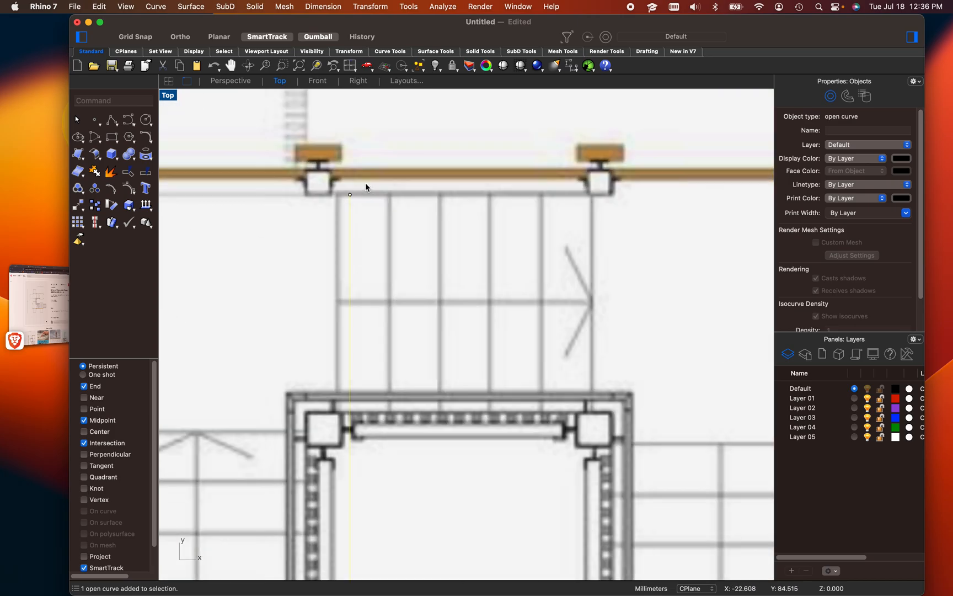
{"action": "scroll", "coordinate": [353, 200], "scroll_direction": "up", "scroll_amount": 5}
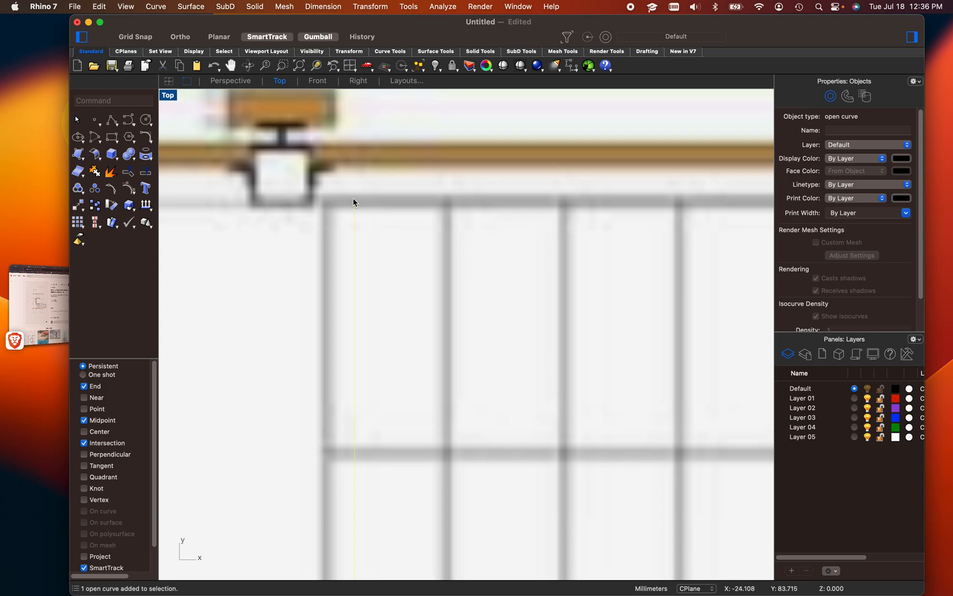
{"action": "scroll", "coordinate": [366, 207], "scroll_direction": "down", "scroll_amount": 6}
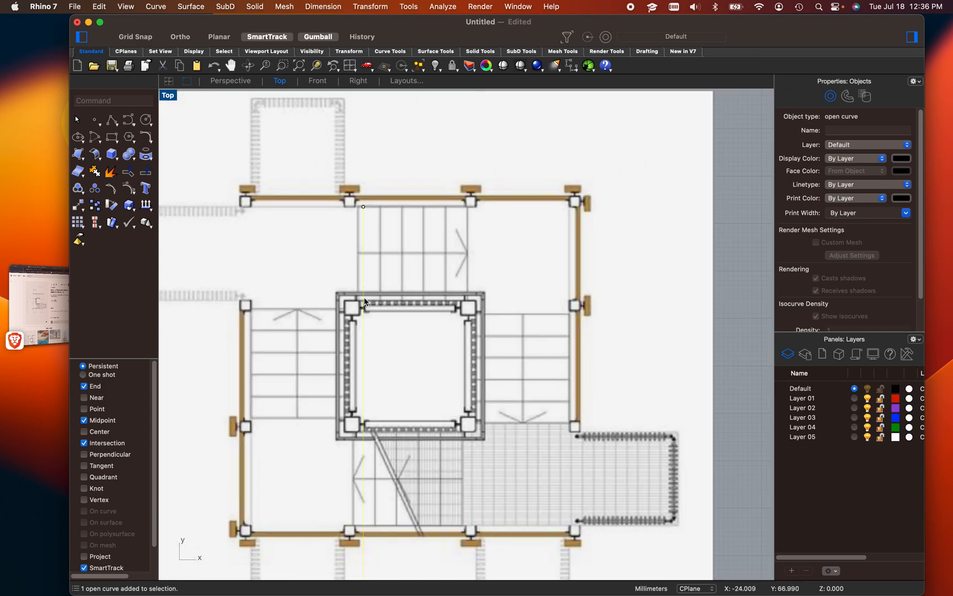
{"action": "scroll", "coordinate": [366, 295], "scroll_direction": "up", "scroll_amount": 5}
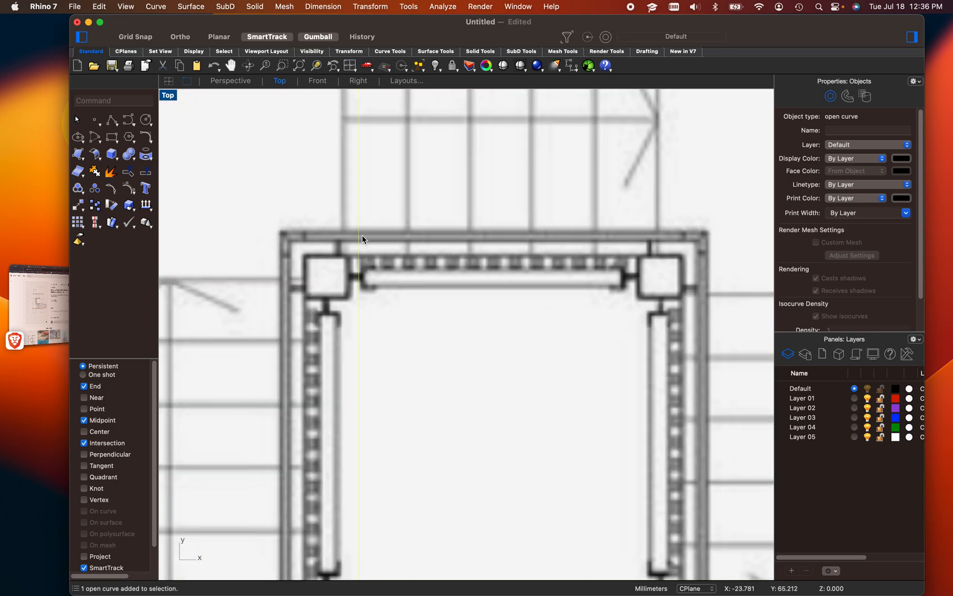
{"action": "scroll", "coordinate": [393, 239], "scroll_direction": "down", "scroll_amount": 8}
{"action": "left_click", "coordinate": [588, 216]}
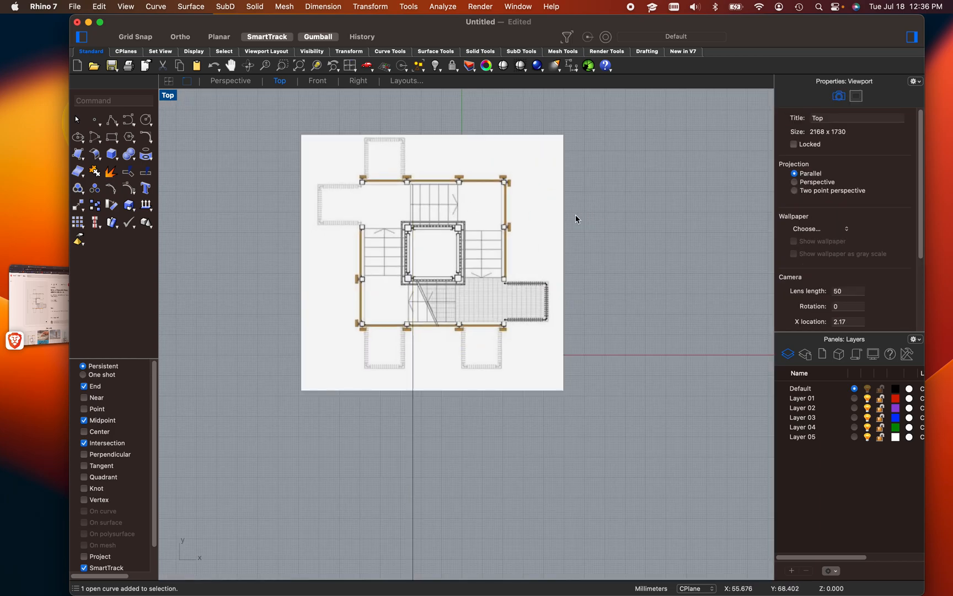
Start scaling the floor plan picture from the 4' line's upper end, with the first reference point where the line crosses the core's upper wall
{"action": "left_click", "coordinate": [507, 253]}
{"action": "type", "text": "Sca"}
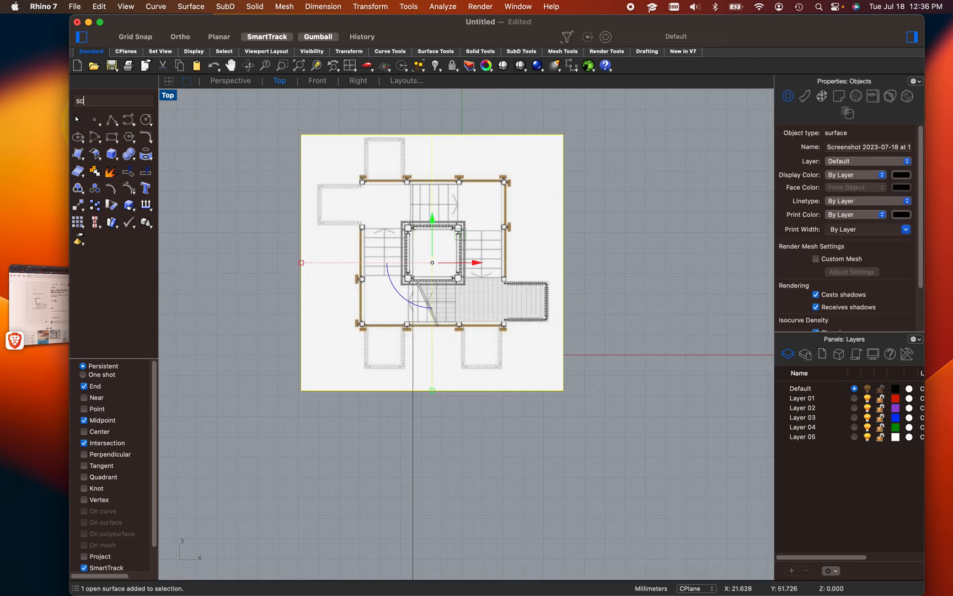
{"action": "type", "text": "le"}
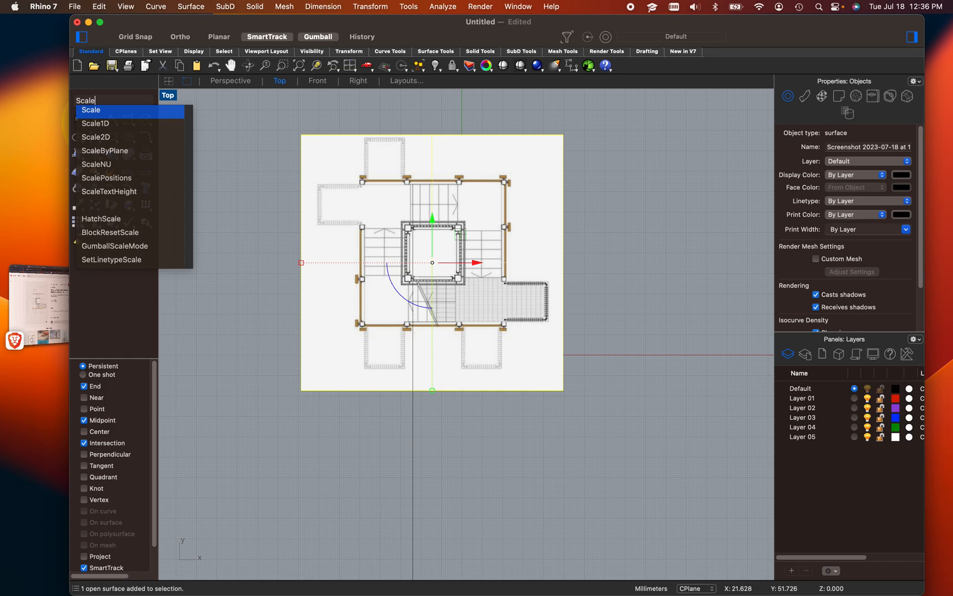
{"action": "key", "text": "Return"}
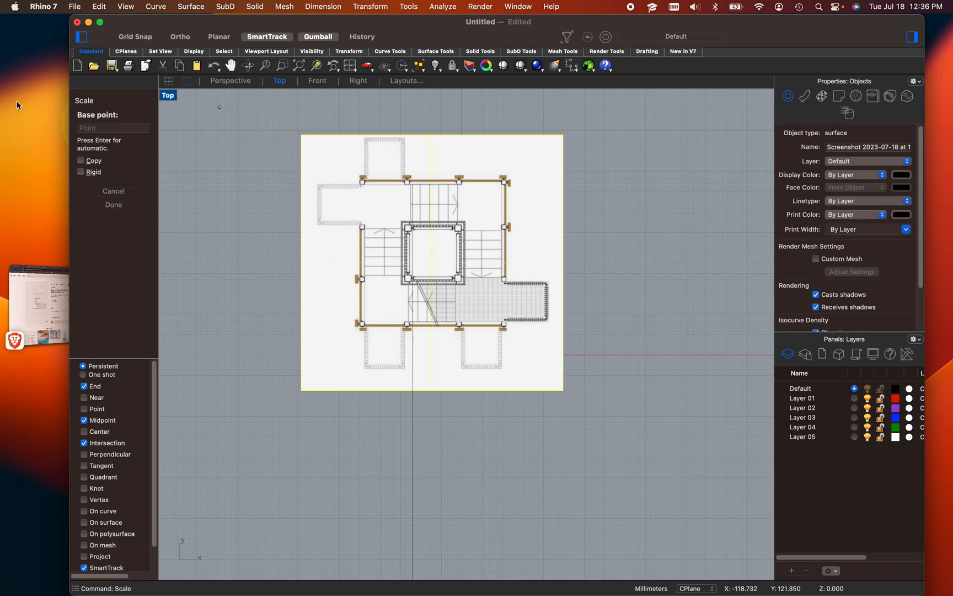
{"action": "scroll", "coordinate": [476, 198], "scroll_direction": "up", "scroll_amount": 3}
{"action": "scroll", "coordinate": [343, 169], "scroll_direction": "up", "scroll_amount": 3}
{"action": "scroll", "coordinate": [287, 149], "scroll_direction": "up", "scroll_amount": 4}
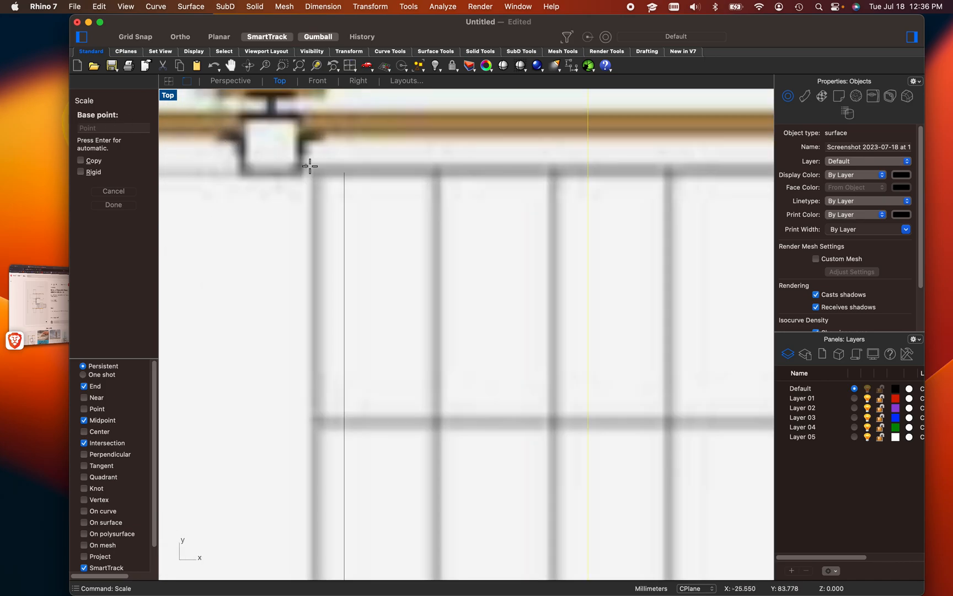
{"action": "left_click", "coordinate": [345, 172]}
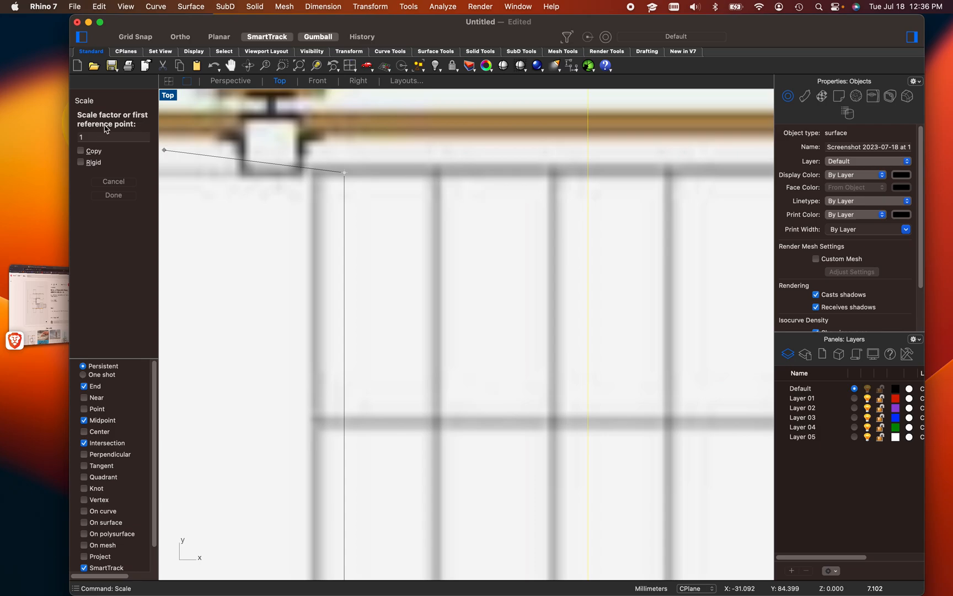
{"action": "scroll", "coordinate": [457, 237], "scroll_direction": "down", "scroll_amount": 5}
{"action": "scroll", "coordinate": [353, 392], "scroll_direction": "up", "scroll_amount": 5}
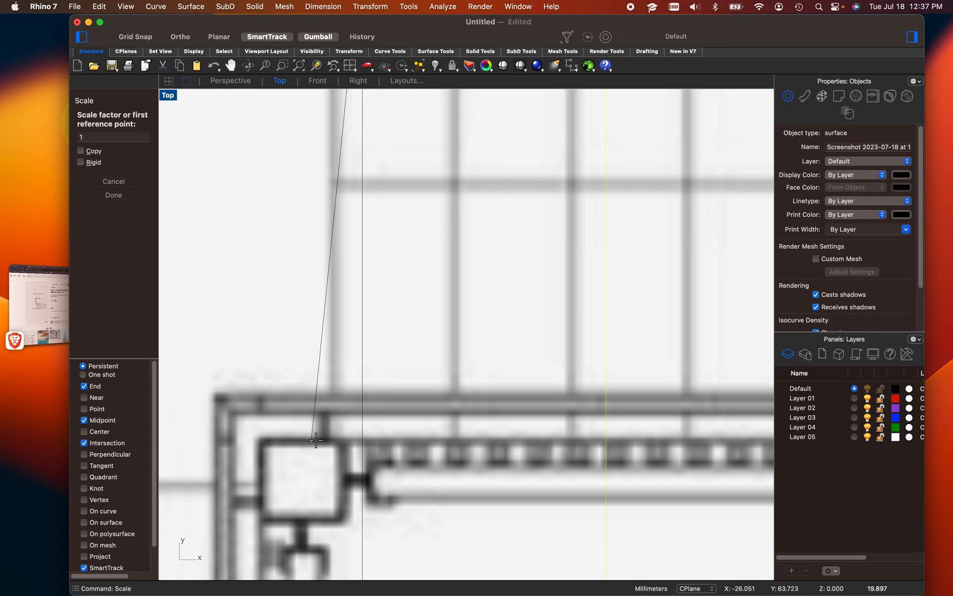
{"action": "left_click", "coordinate": [371, 435], "text": "shift"}
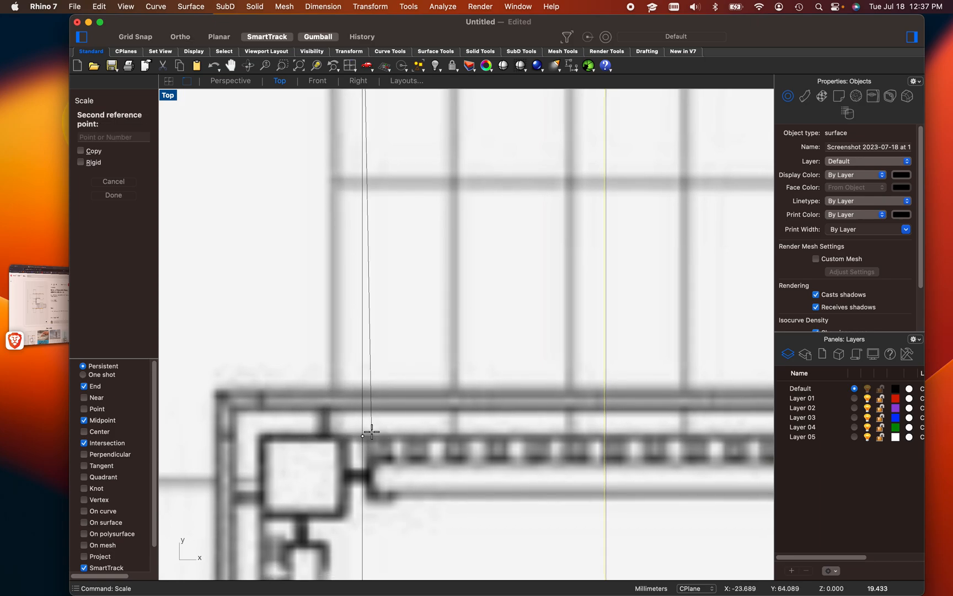
Complete the picture's scaling by setting the second reference point at the 4' line's lower end, and deselect the picture
{"action": "scroll", "coordinate": [371, 434], "scroll_direction": "down", "scroll_amount": 10}
{"action": "scroll", "coordinate": [371, 431], "scroll_direction": "up", "scroll_amount": 10}
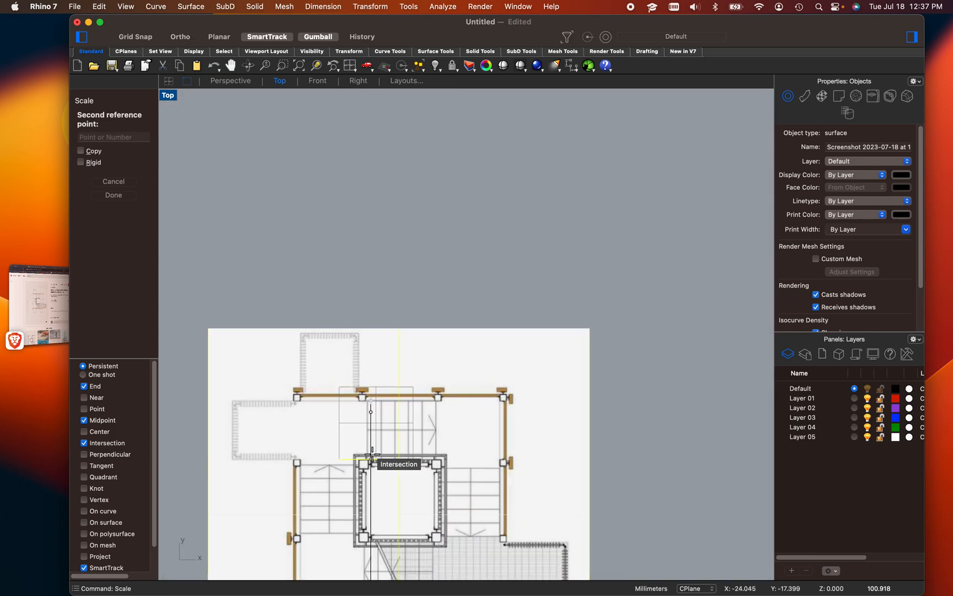
{"action": "scroll", "coordinate": [379, 409], "scroll_direction": "down", "scroll_amount": 12}
{"action": "scroll", "coordinate": [381, 407], "scroll_direction": "down", "scroll_amount": 3}
{"action": "scroll", "coordinate": [383, 408], "scroll_direction": "up", "scroll_amount": 10}
{"action": "scroll", "coordinate": [382, 386], "scroll_direction": "up", "scroll_amount": 2}
{"action": "scroll", "coordinate": [383, 375], "scroll_direction": "down", "scroll_amount": 6}
{"action": "scroll", "coordinate": [381, 436], "scroll_direction": "up", "scroll_amount": 12}
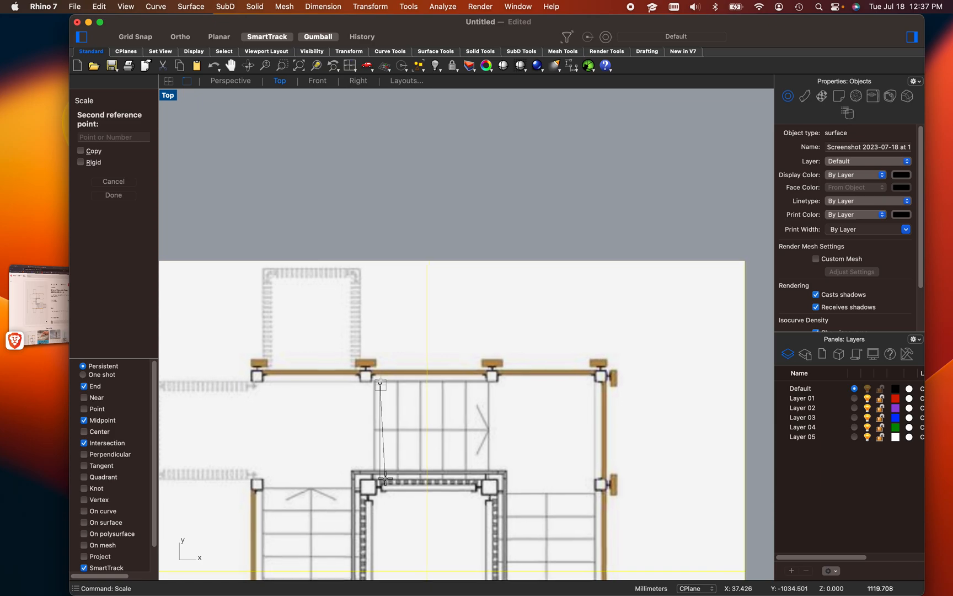
{"action": "left_click", "coordinate": [379, 486]}
{"action": "scroll", "coordinate": [418, 100], "scroll_direction": "down", "scroll_amount": 5}
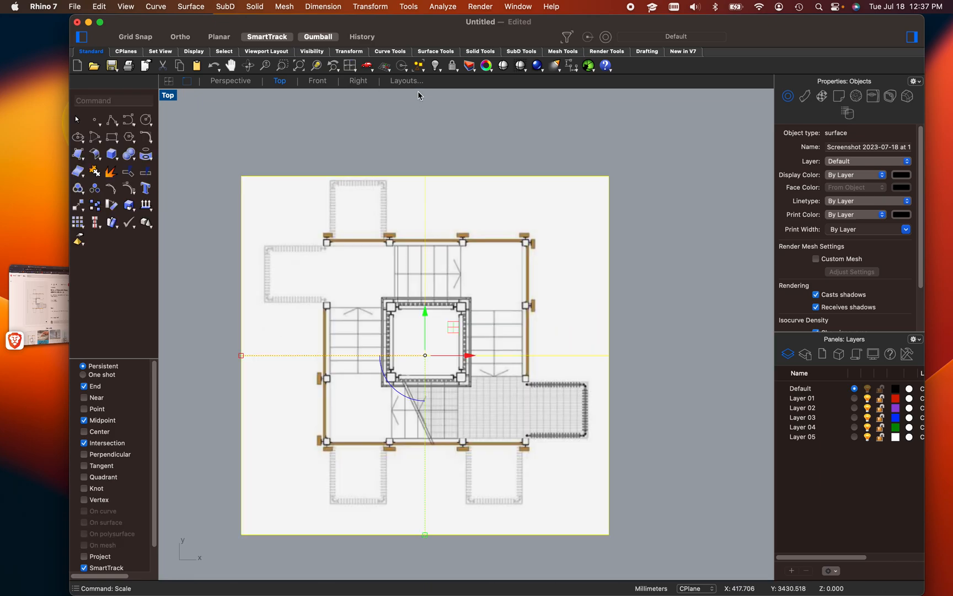
{"action": "left_click", "coordinate": [626, 280]}
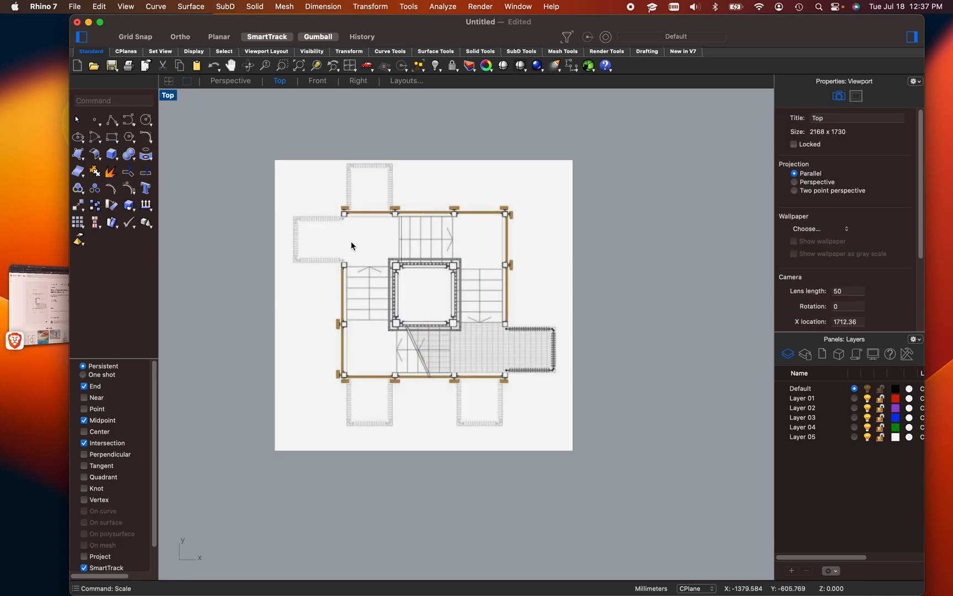
Undo the last scaling of the floor plan picture and deselect the picture
{"action": "scroll", "coordinate": [350, 241], "scroll_direction": "up", "scroll_amount": 6}
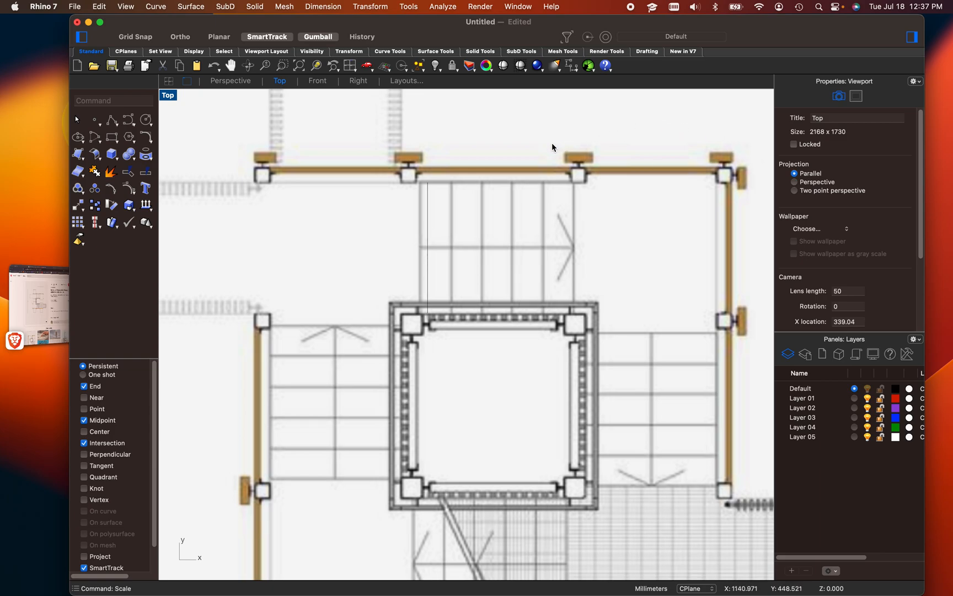
{"action": "key", "text": "super+z"}
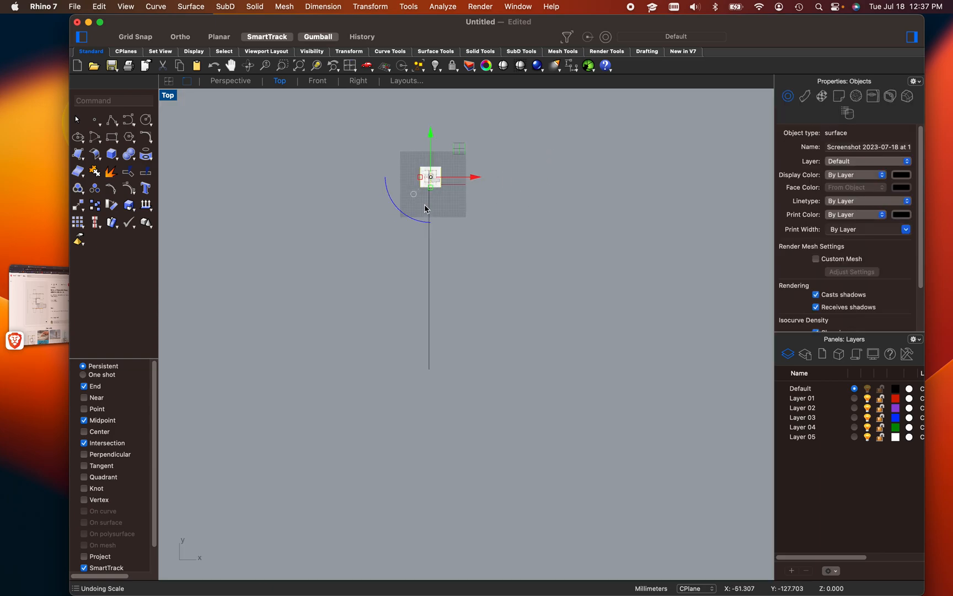
{"action": "scroll", "coordinate": [426, 209], "scroll_direction": "up", "scroll_amount": 1}
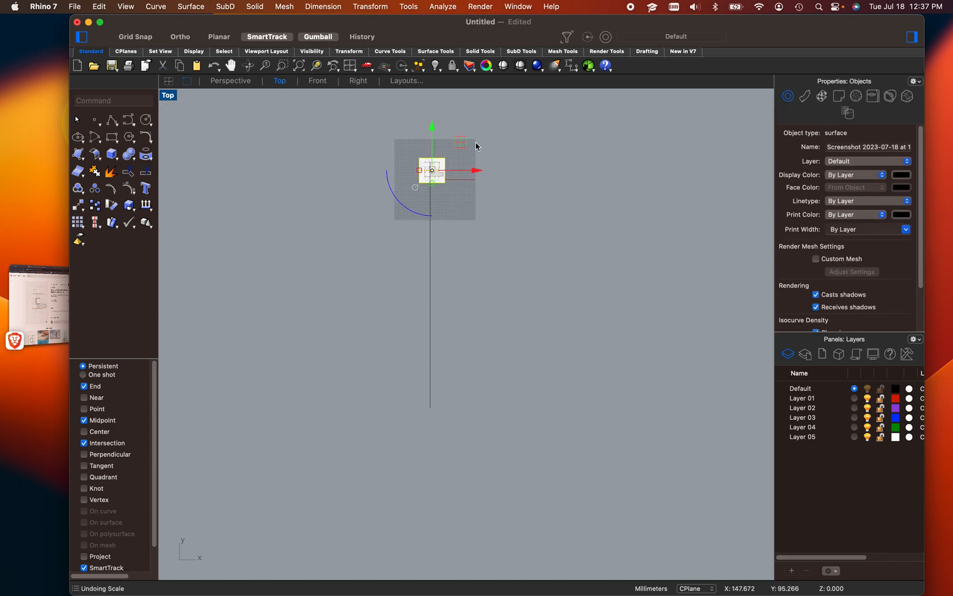
{"action": "left_click", "coordinate": [521, 214]}
Set the object transparency of the floor plan picture's material to 77%, and deselect the picture
{"action": "scroll", "coordinate": [441, 171], "scroll_direction": "up", "scroll_amount": 15}
{"action": "right_click_drag", "start_coordinate": [506, 178], "coordinate": [527, 306]}
{"action": "left_click", "coordinate": [455, 282]}
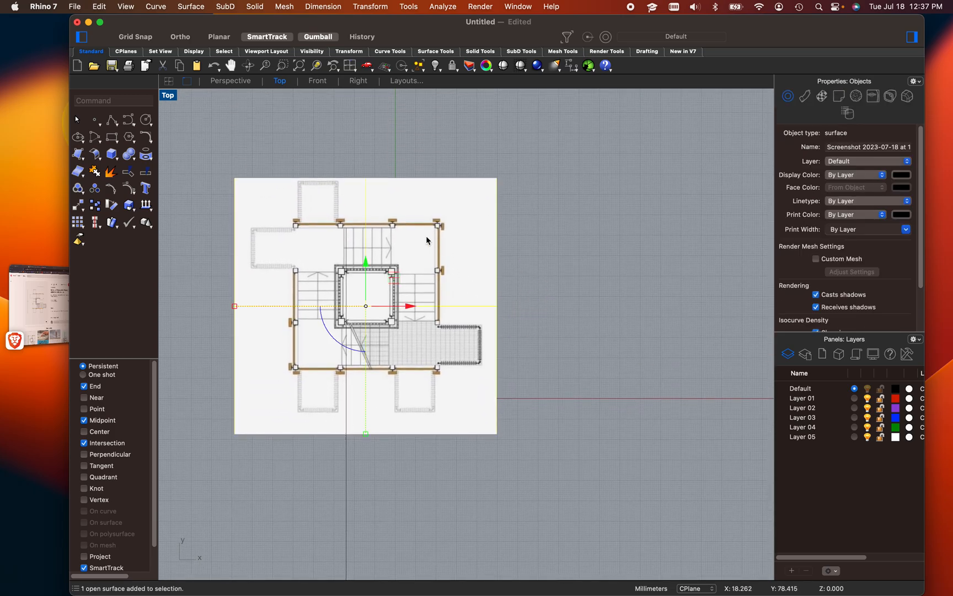
{"action": "left_click", "coordinate": [806, 97]}
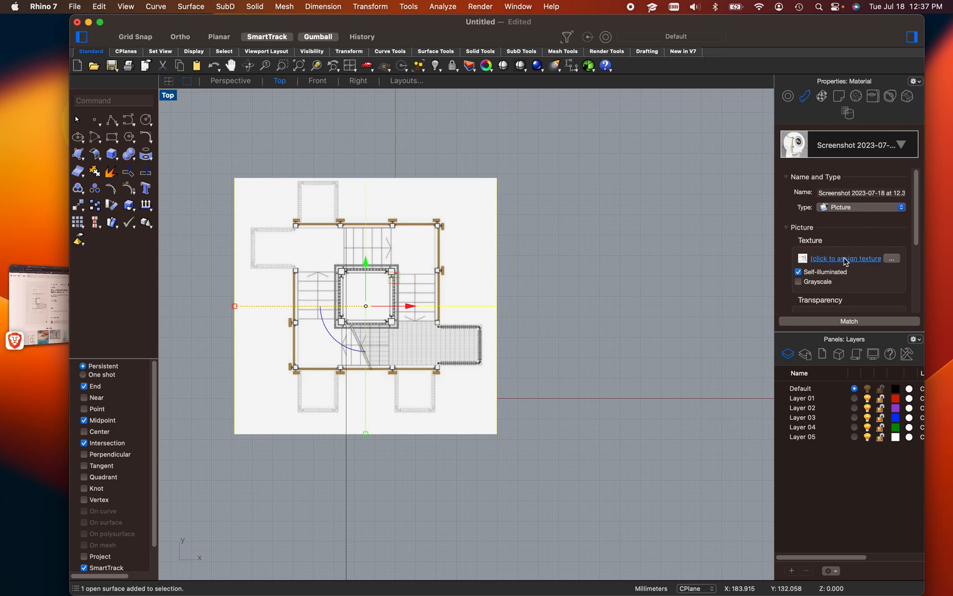
{"action": "scroll", "coordinate": [845, 262], "scroll_direction": "down", "scroll_amount": 1}
{"action": "scroll", "coordinate": [845, 261], "scroll_direction": "down", "scroll_amount": 1}
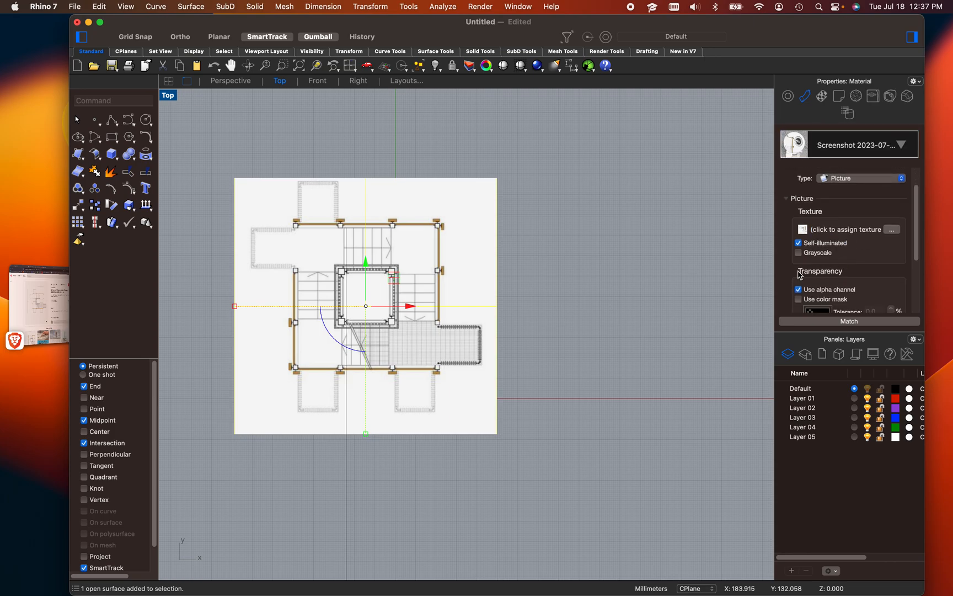
{"action": "scroll", "coordinate": [805, 278], "scroll_direction": "down", "scroll_amount": 5}
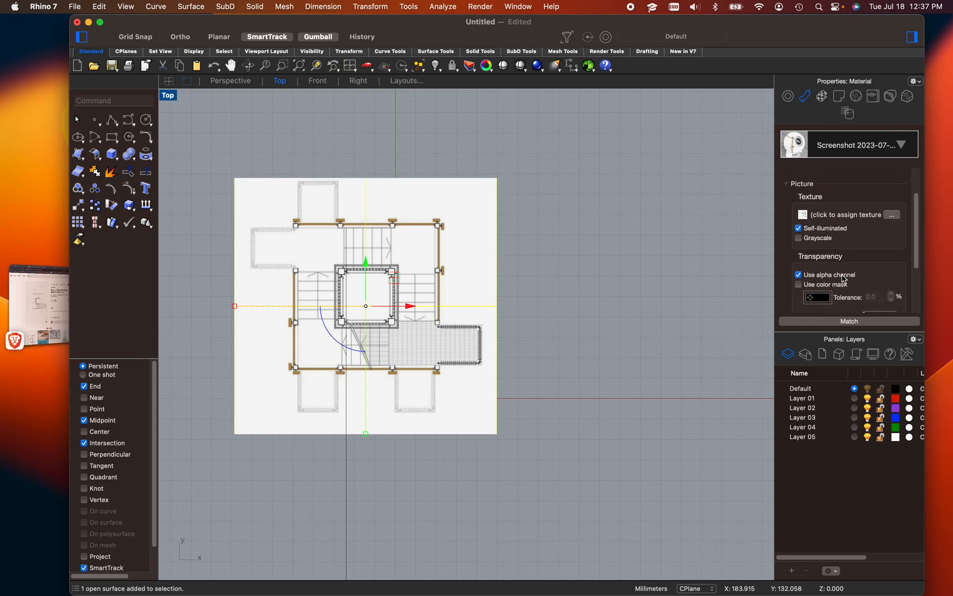
{"action": "left_click_drag", "start_coordinate": [865, 261], "coordinate": [889, 261]}
{"action": "left_click", "coordinate": [648, 302]}
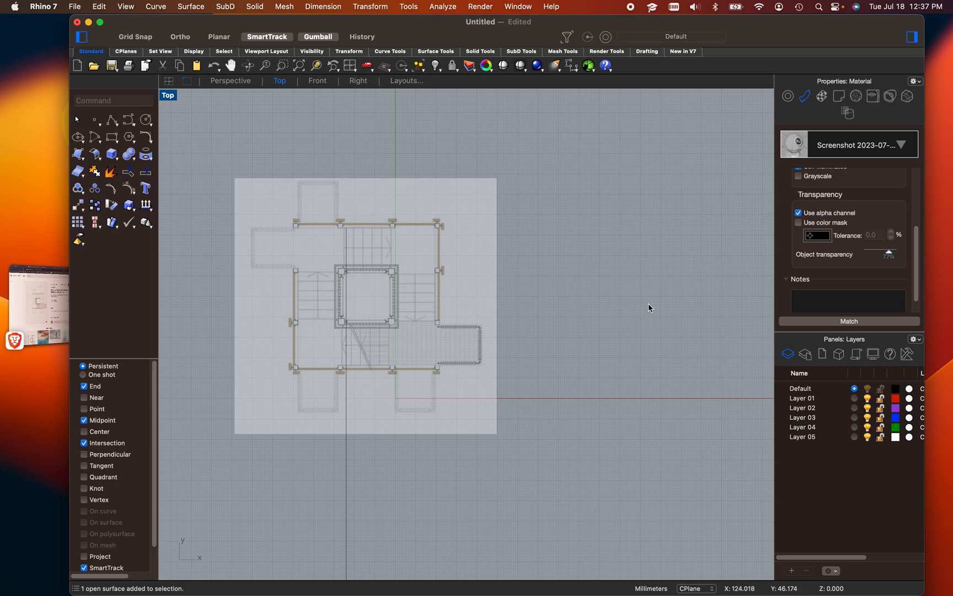
{"action": "scroll", "coordinate": [365, 298], "scroll_direction": "up", "scroll_amount": 5}
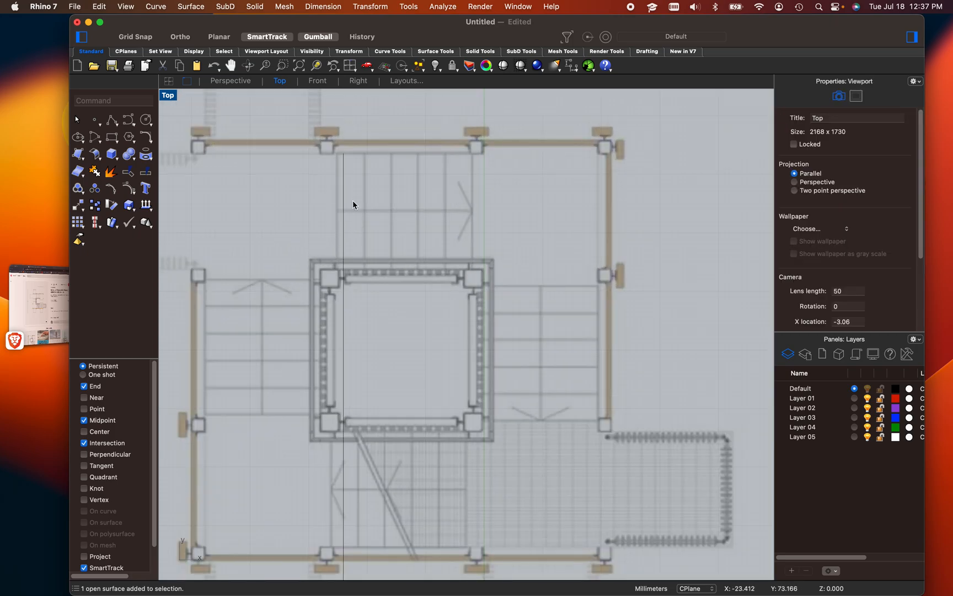
{"action": "left_click", "coordinate": [342, 358]}
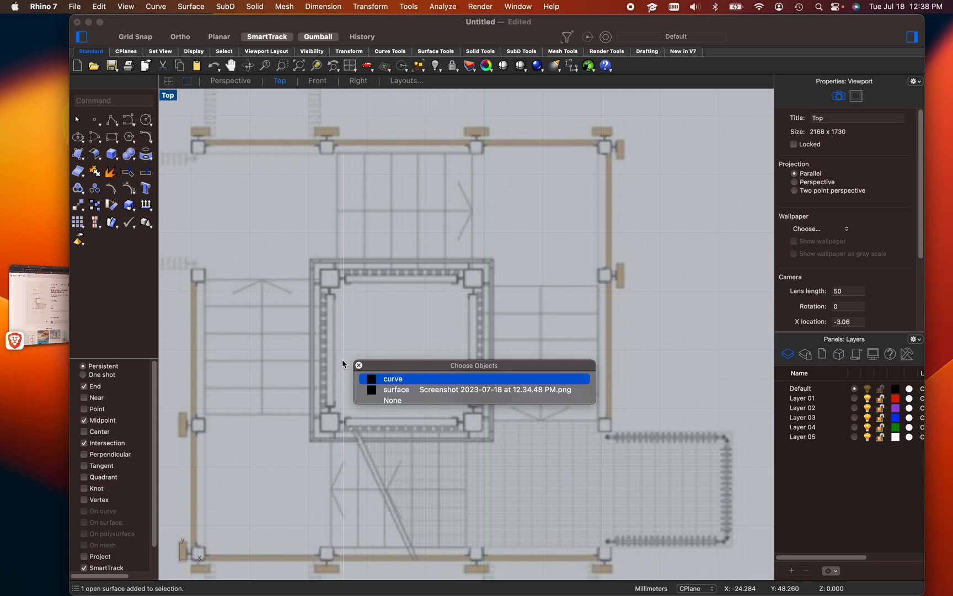
{"action": "left_click", "coordinate": [656, 344]}
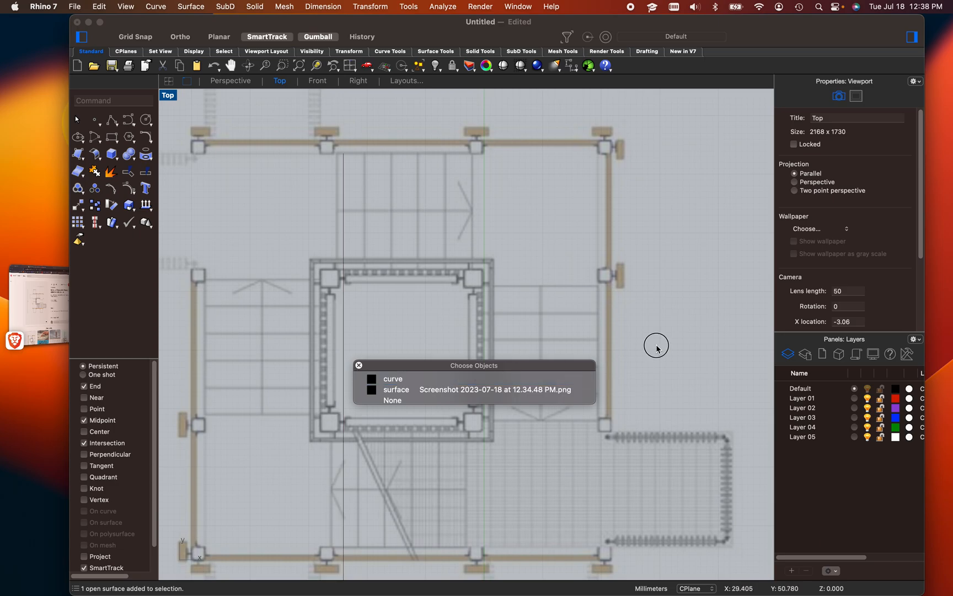
{"action": "scroll", "coordinate": [453, 282], "scroll_direction": "down", "scroll_amount": 5}
{"action": "left_click", "coordinate": [684, 261]}
Start scaling the floor plan picture from the 4' line's upper end, with the first reference point on the line at the core upper wall's inner edge
{"action": "left_click", "coordinate": [496, 292]}
{"action": "scroll", "coordinate": [401, 253], "scroll_direction": "up", "scroll_amount": 4}
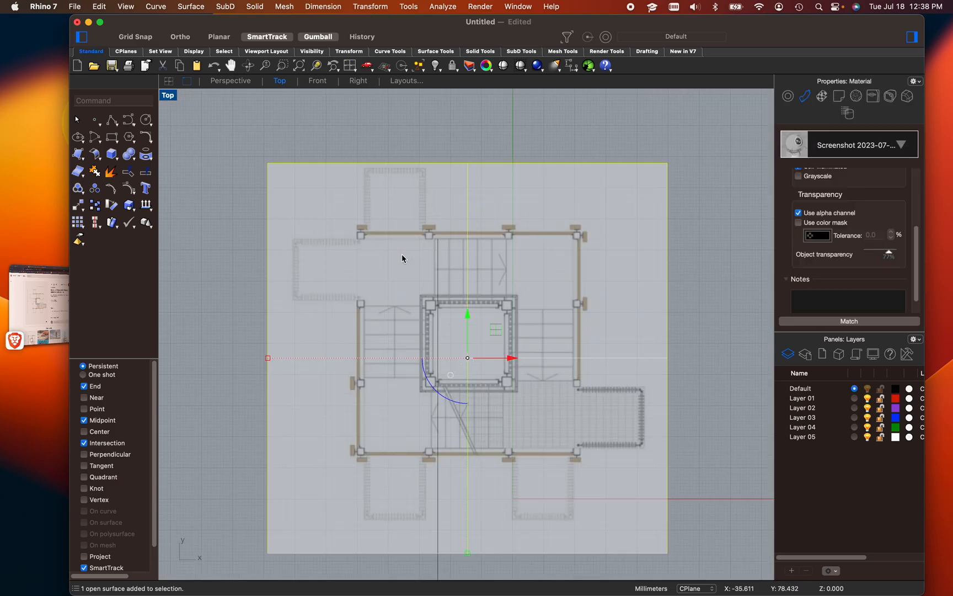
{"action": "type", "text": "sca"}
{"action": "key", "text": "Return"}
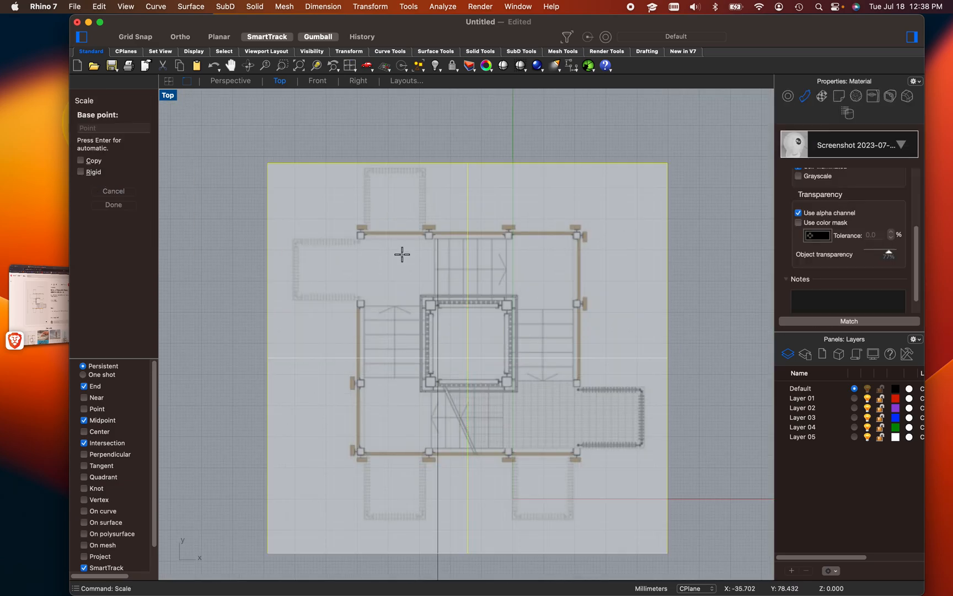
{"action": "scroll", "coordinate": [554, 100], "scroll_direction": "up", "scroll_amount": 5}
{"action": "scroll", "coordinate": [330, 325], "scroll_direction": "down", "scroll_amount": 5}
{"action": "scroll", "coordinate": [312, 373], "scroll_direction": "up", "scroll_amount": 4}
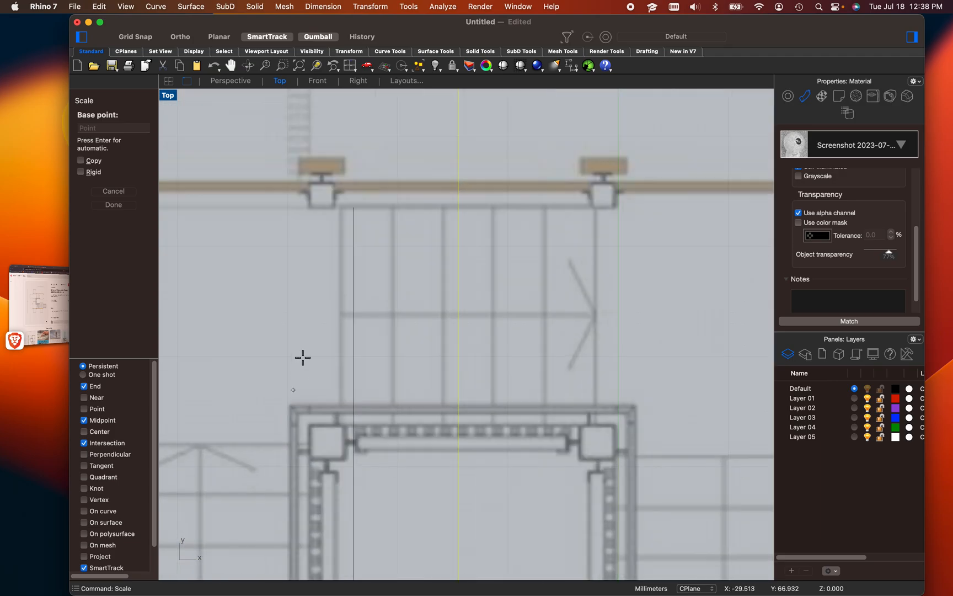
{"action": "left_click", "coordinate": [360, 205]}
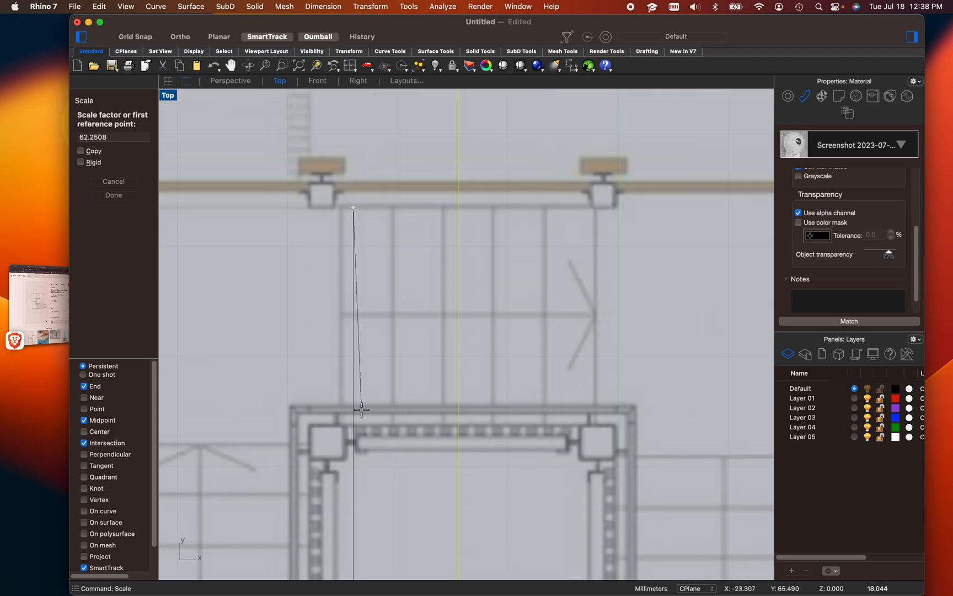
{"action": "scroll", "coordinate": [357, 421], "scroll_direction": "up", "scroll_amount": 3}
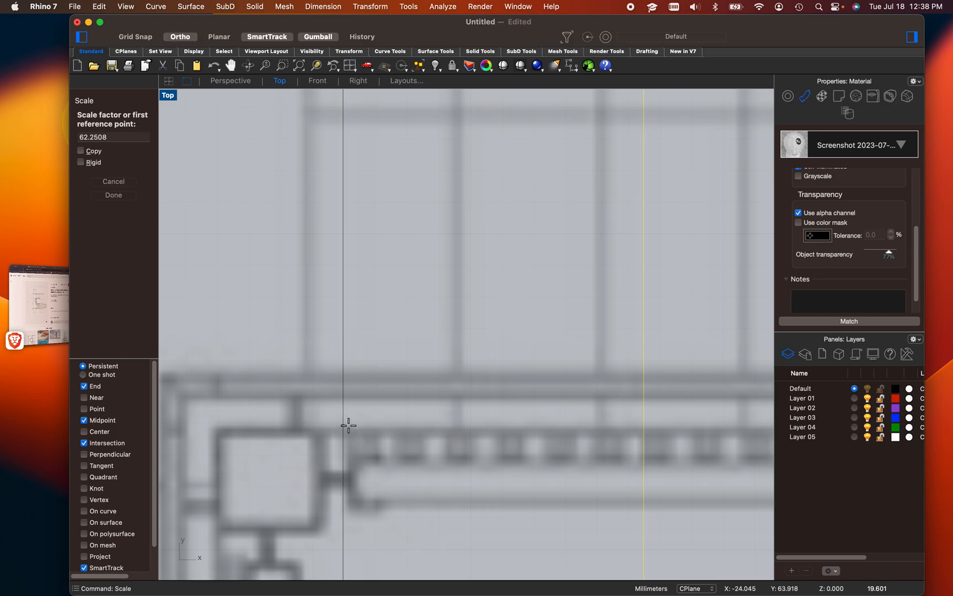
{"action": "left_click", "coordinate": [348, 423]}
Finish the picture's scaling with the second reference point at the 4' line's lower end, and deselect the picture
{"action": "scroll", "coordinate": [348, 422], "scroll_direction": "down", "scroll_amount": 5}
{"action": "scroll", "coordinate": [349, 419], "scroll_direction": "up", "scroll_amount": 3}
{"action": "scroll", "coordinate": [351, 430], "scroll_direction": "down", "scroll_amount": 1}
{"action": "scroll", "coordinate": [351, 450], "scroll_direction": "down", "scroll_amount": 2}
{"action": "scroll", "coordinate": [358, 486], "scroll_direction": "up", "scroll_amount": 6}
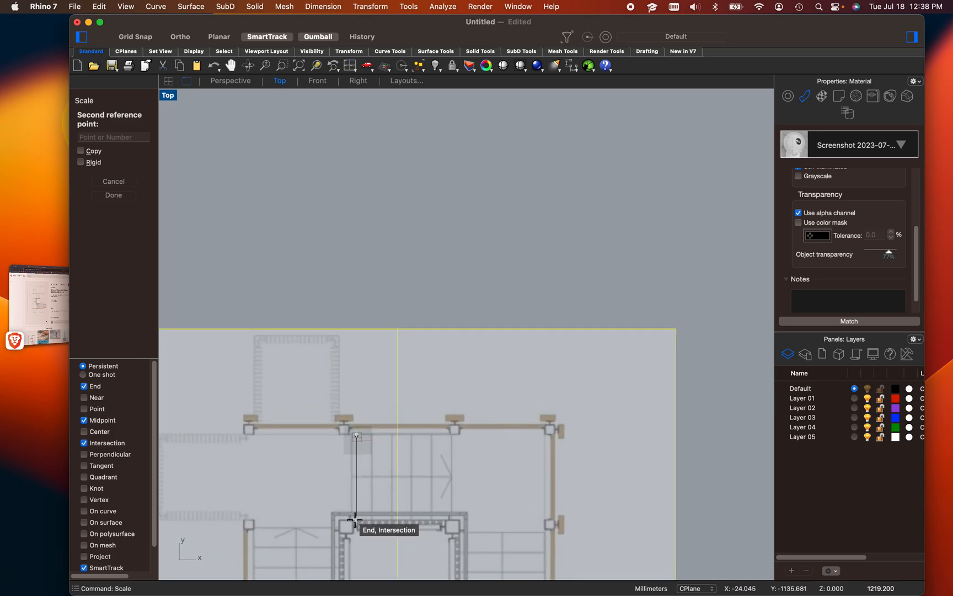
{"action": "left_click", "coordinate": [355, 520]}
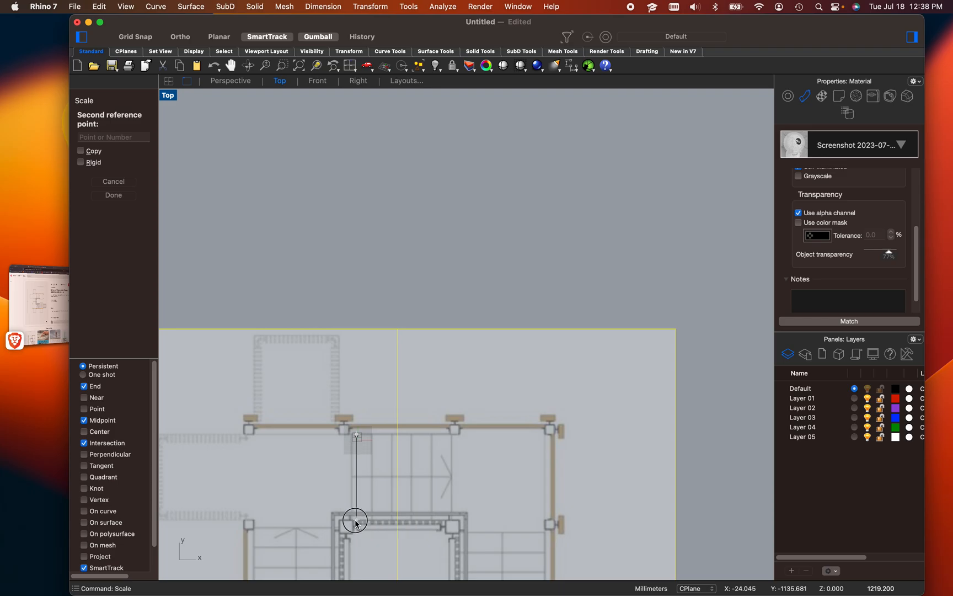
{"action": "left_click", "coordinate": [315, 168]}
{"action": "scroll", "coordinate": [315, 168], "scroll_direction": "down", "scroll_amount": 5}
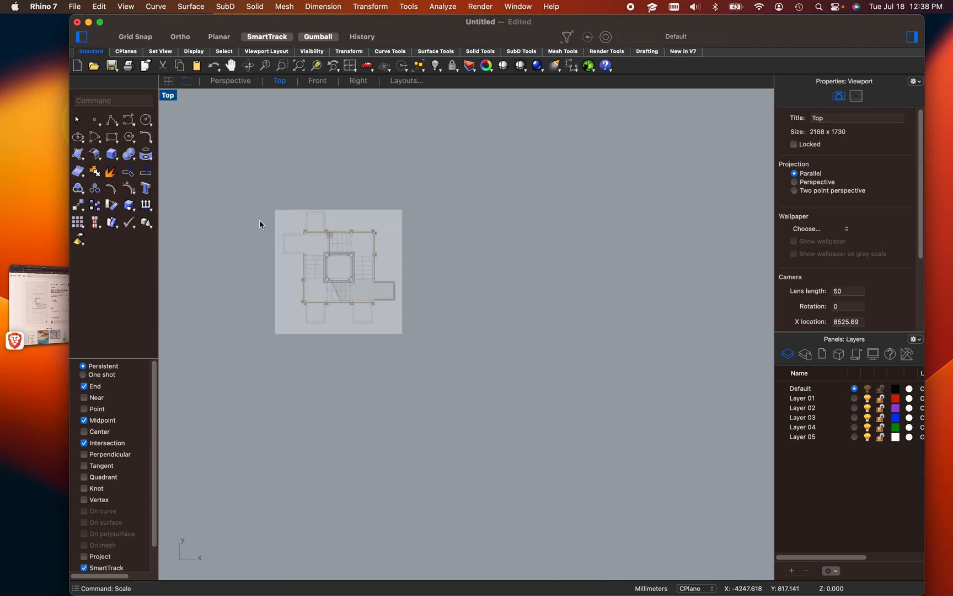
Draw a horizontal check line about 1200 mm long across the left stair flight, from the outer wall to the core wall's inner edge
{"action": "scroll", "coordinate": [230, 198], "scroll_direction": "up", "scroll_amount": 4}
{"action": "scroll", "coordinate": [476, 378], "scroll_direction": "up", "scroll_amount": 2}
{"action": "type", "text": "line"}
{"action": "key", "text": "Return"}
{"action": "scroll", "coordinate": [529, 410], "scroll_direction": "up", "scroll_amount": 2}
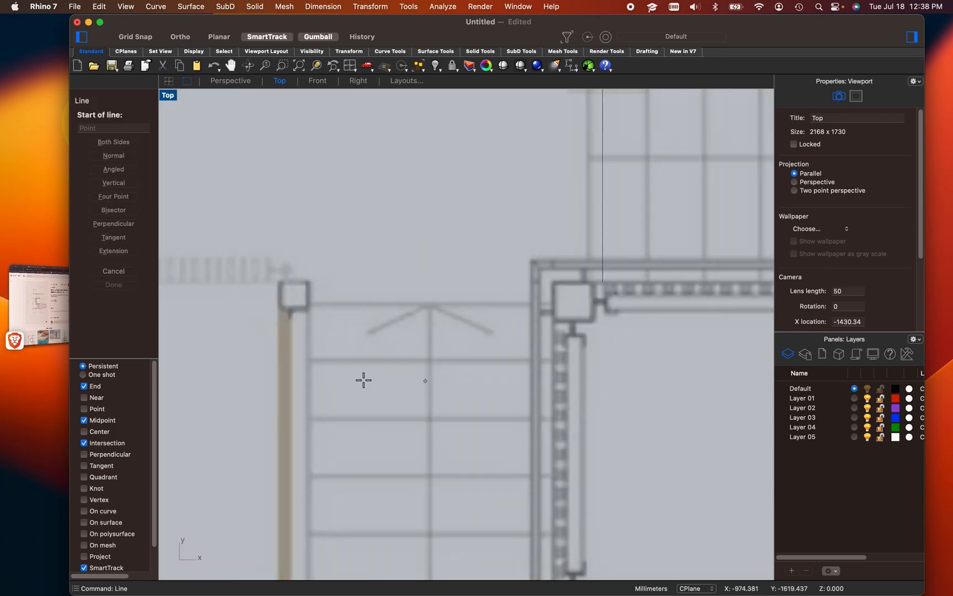
{"action": "left_click", "coordinate": [311, 360]}
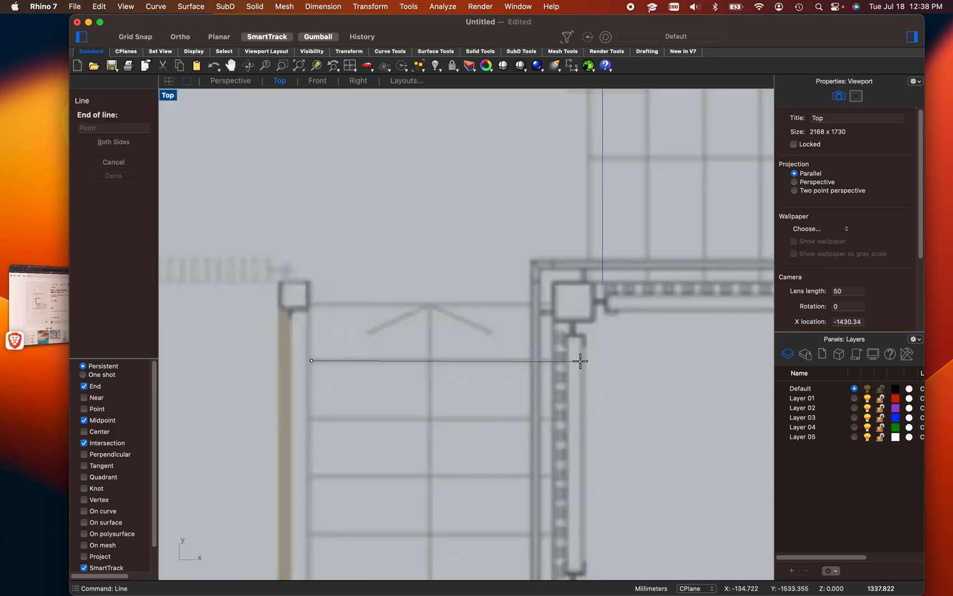
{"action": "left_click", "coordinate": [553, 360]}
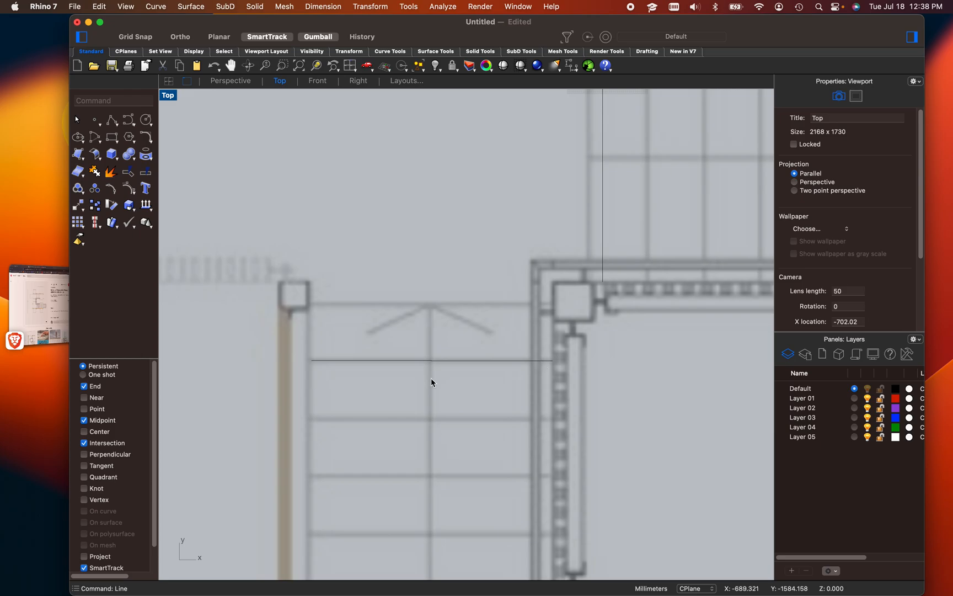
Measure the length of the horizontal line across the left stair flight, and deselect the line
{"action": "left_click", "coordinate": [415, 359]}
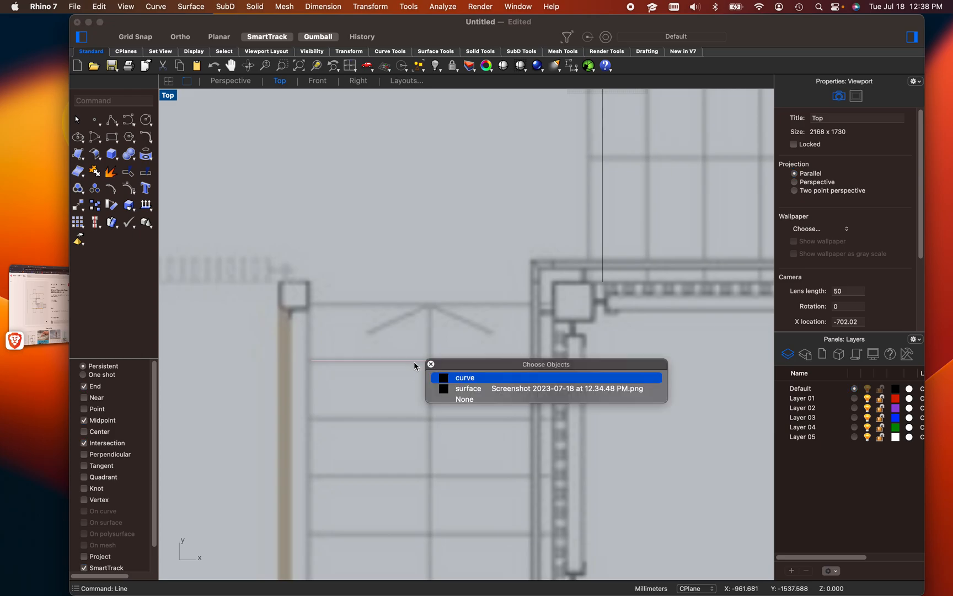
{"action": "left_click", "coordinate": [475, 378]}
{"action": "type", "text": "leng"}
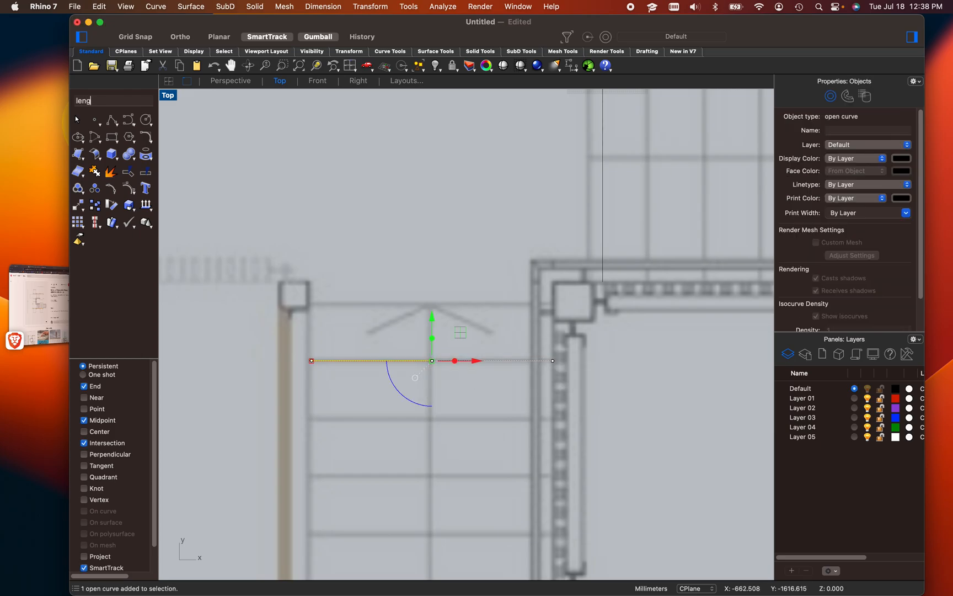
{"action": "type", "text": "th"}
{"action": "key", "text": "Return"}
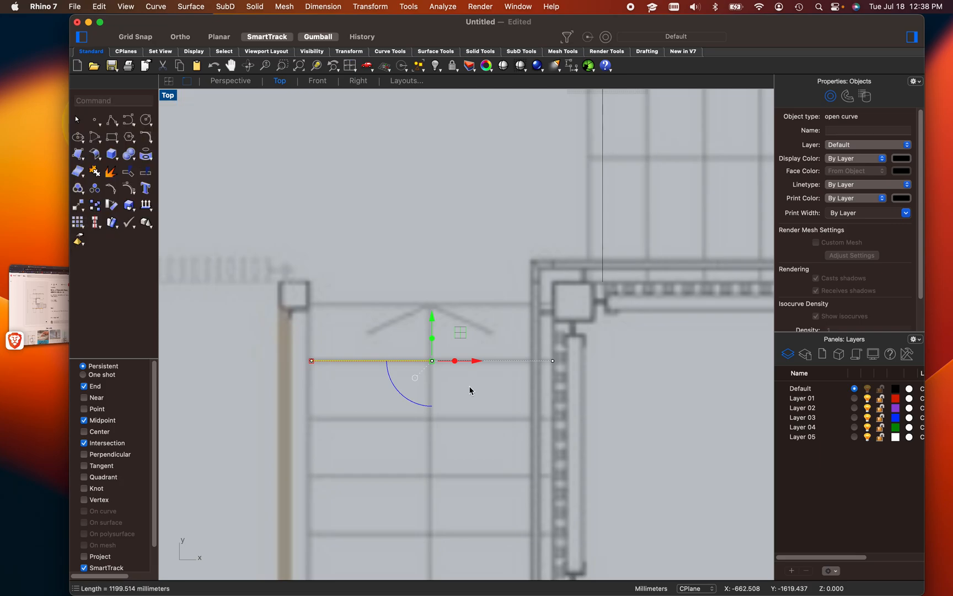
{"action": "mouse_move", "coordinate": [113, 593]}
{"action": "scroll", "coordinate": [311, 343], "scroll_direction": "down", "scroll_amount": 3}
{"action": "scroll", "coordinate": [312, 343], "scroll_direction": "down", "scroll_amount": 3}
{"action": "left_click", "coordinate": [473, 147]}
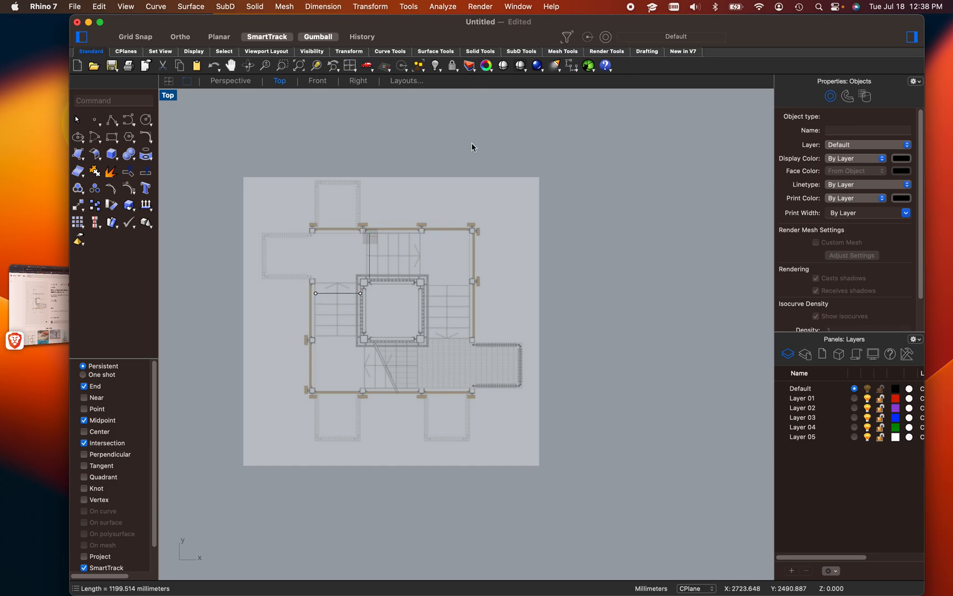
Open the document's unit settings to review the layout units and distance display, and close them
{"action": "type", "text": "units"}
{"action": "key", "text": "Return"}
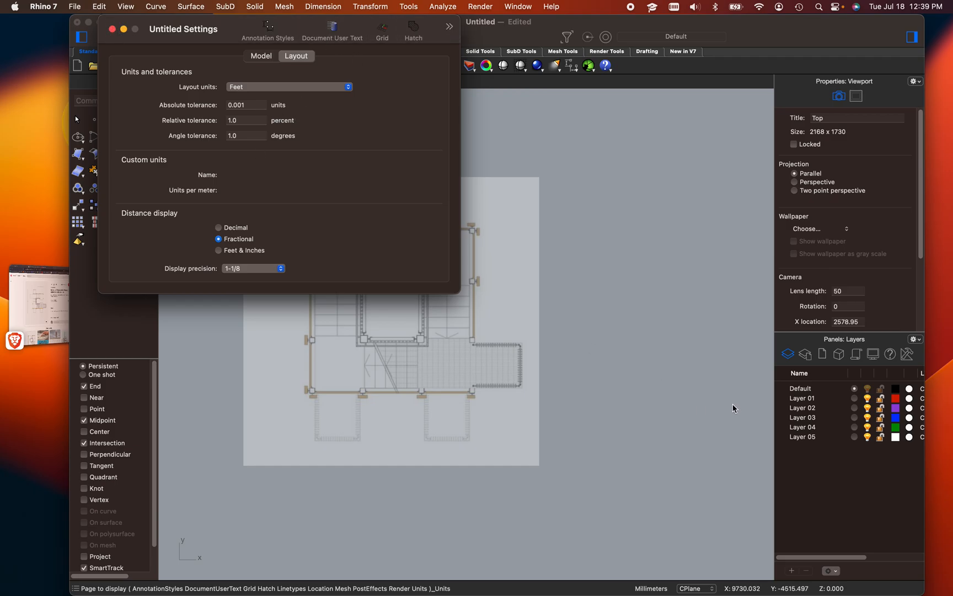
{"action": "left_click", "coordinate": [113, 30]}
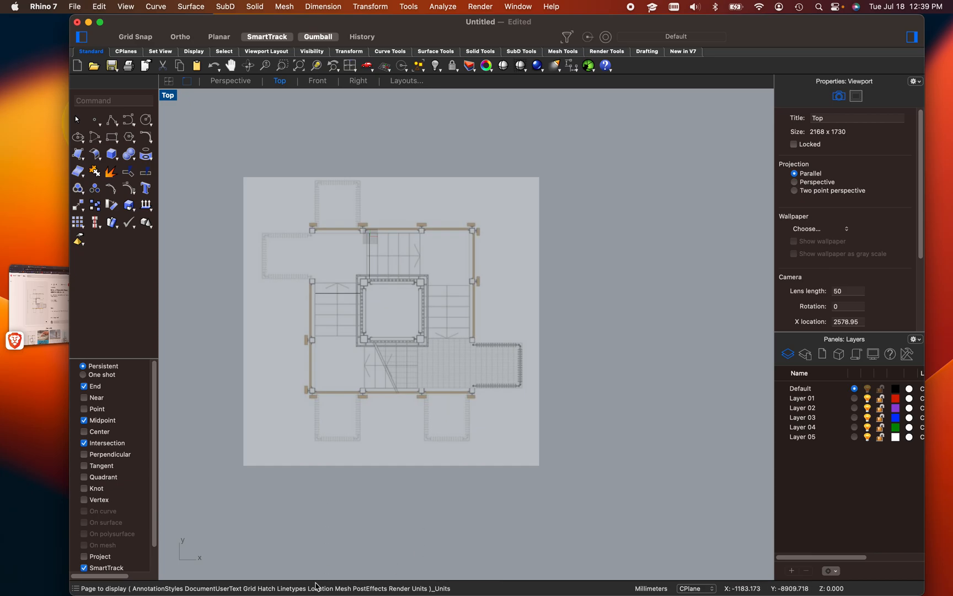
Select the scaled floor plan picture and lock it in place
{"action": "scroll", "coordinate": [392, 419], "scroll_direction": "down", "scroll_amount": 4}
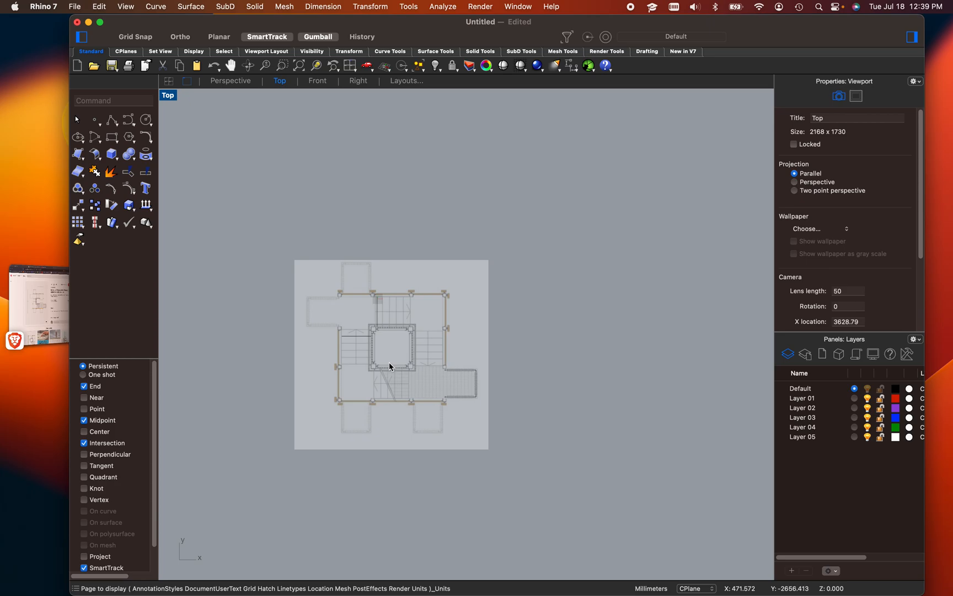
{"action": "scroll", "coordinate": [420, 345], "scroll_direction": "up", "scroll_amount": 2}
{"action": "left_click", "coordinate": [443, 349]}
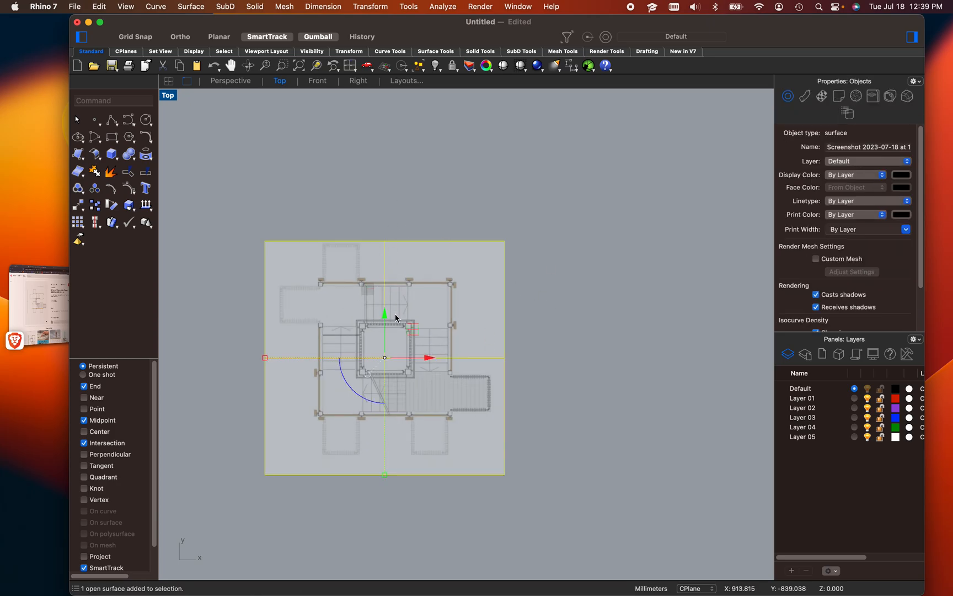
{"action": "scroll", "coordinate": [380, 325], "scroll_direction": "up", "scroll_amount": 3}
{"action": "scroll", "coordinate": [378, 324], "scroll_direction": "down", "scroll_amount": 2}
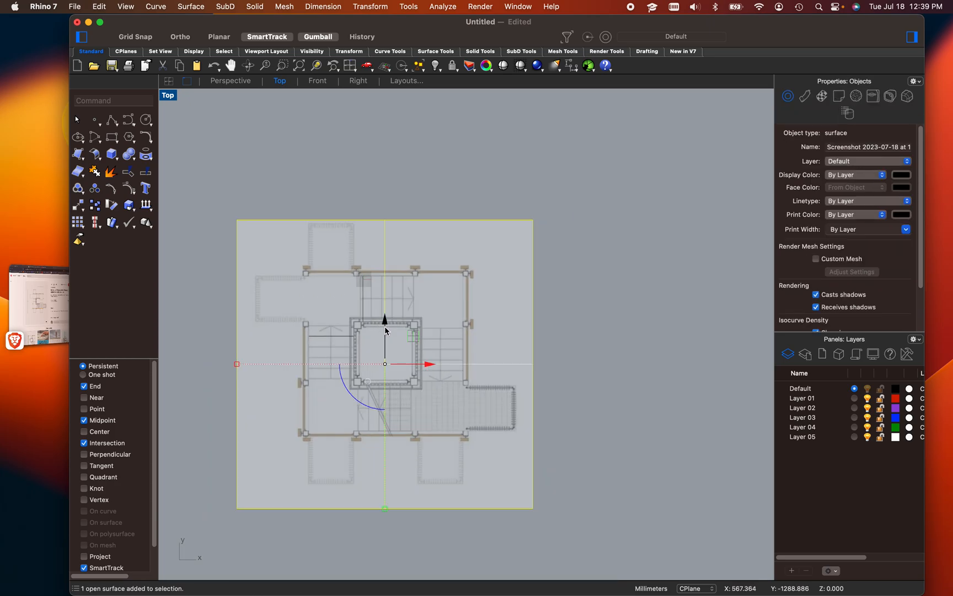
{"action": "scroll", "coordinate": [328, 351], "scroll_direction": "up", "scroll_amount": 2}
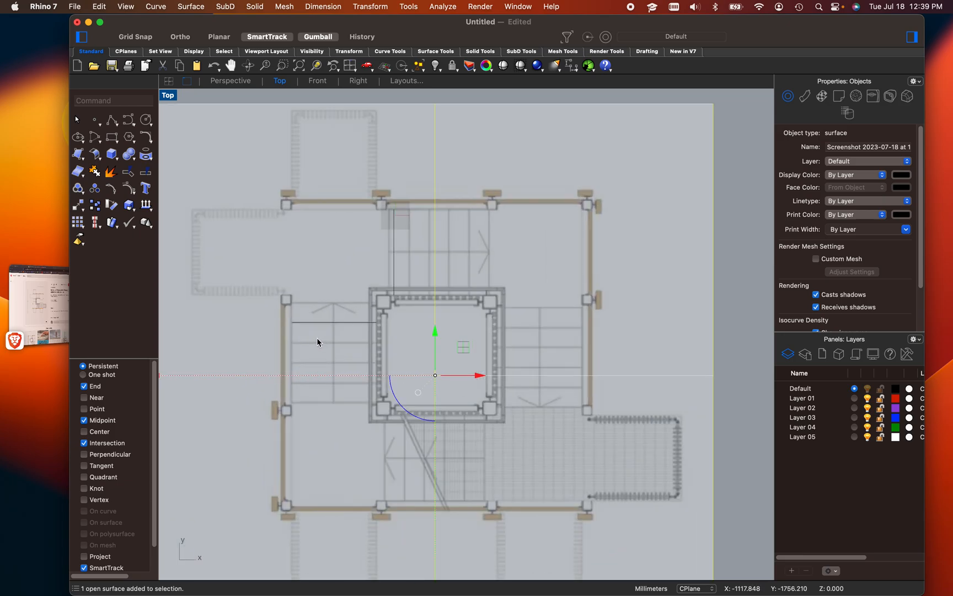
{"action": "scroll", "coordinate": [489, 477], "scroll_direction": "down", "scroll_amount": 3}
{"action": "key", "text": "Escape"}
{"action": "left_click", "coordinate": [572, 415]}
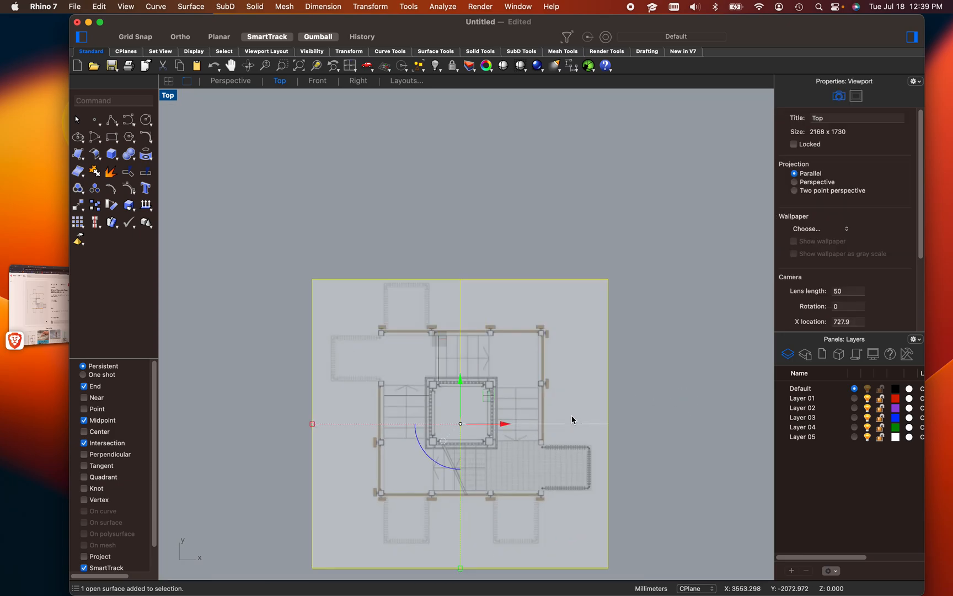
{"action": "type", "text": "Lock"}
{"action": "key", "text": "Return"}
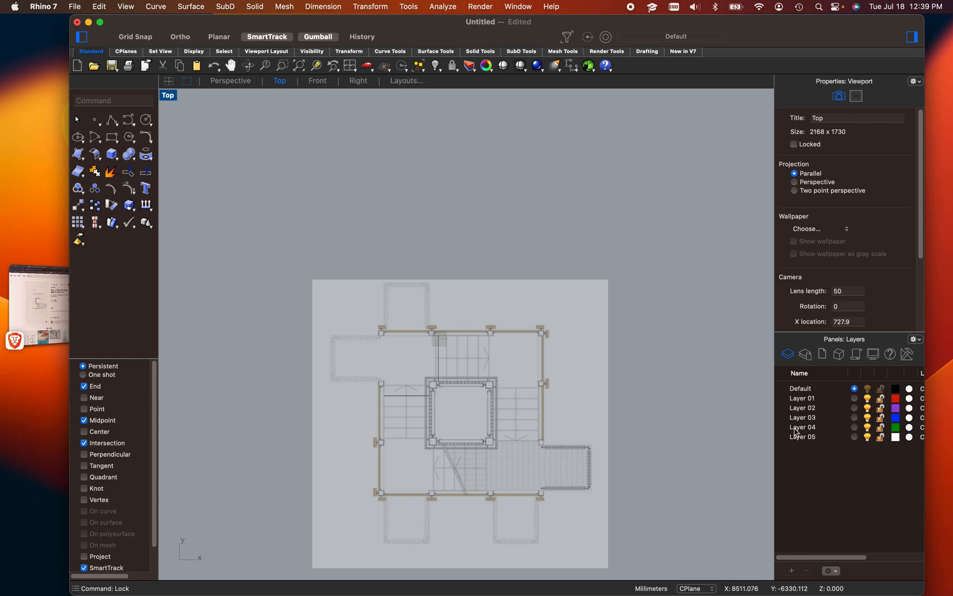
Rename Layer 01 as Staris and Layer 02 as Handrails
{"action": "double_click", "coordinate": [800, 403]}
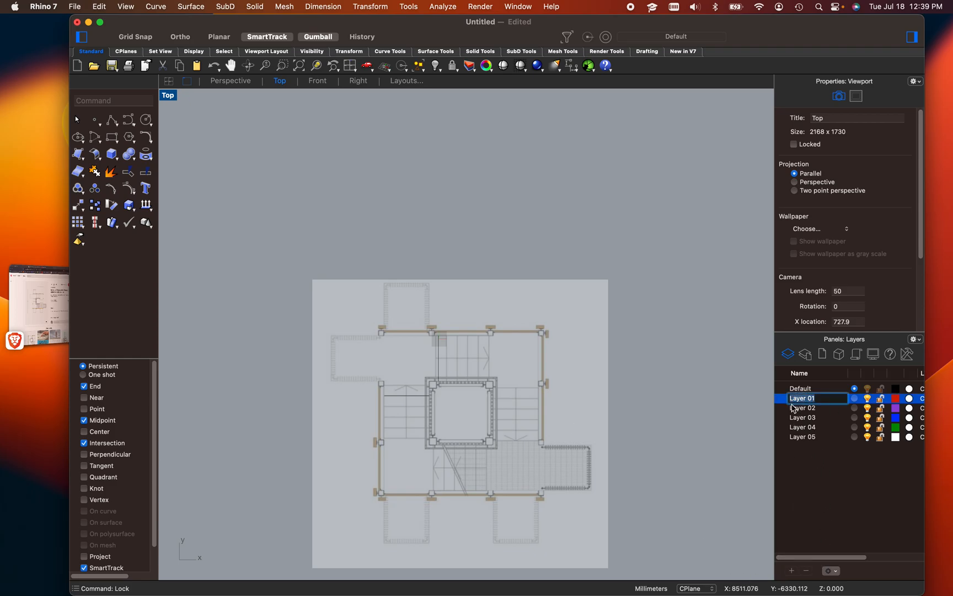
{"action": "type", "text": "Staris"}
{"action": "left_click", "coordinate": [864, 459]}
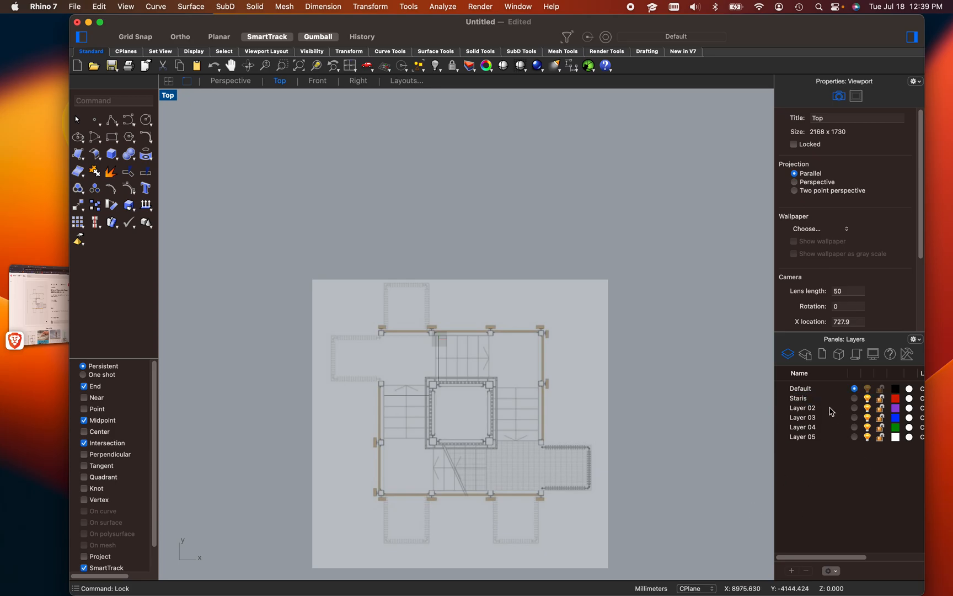
{"action": "double_click", "coordinate": [810, 409]}
{"action": "type", "text": "Handrails"}
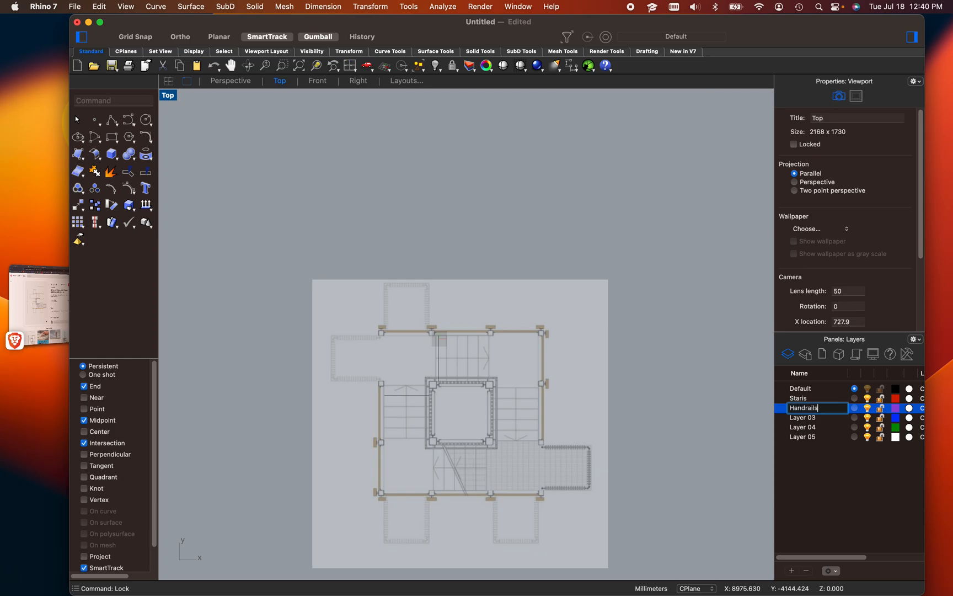
{"action": "left_click", "coordinate": [833, 502]}
Rename Layer 03 as column structures and Layer 04 as Floor
{"action": "left_click", "coordinate": [803, 418]}
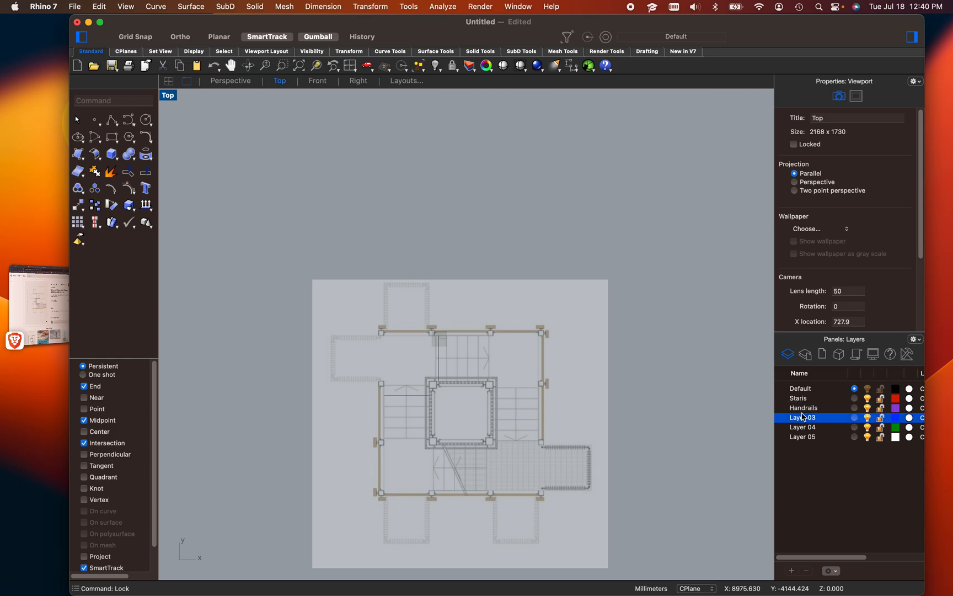
{"action": "left_click", "coordinate": [818, 420]}
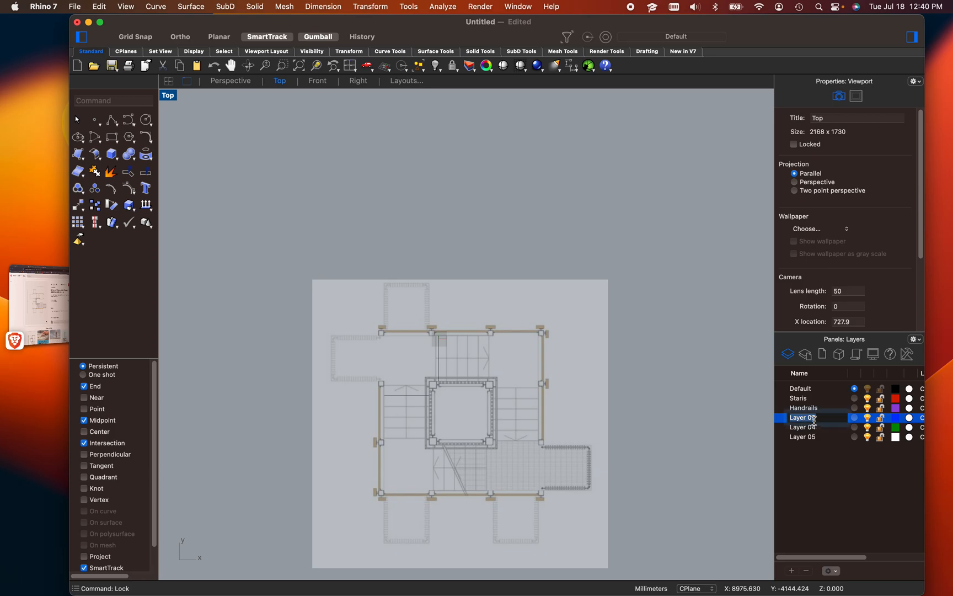
{"action": "type", "text": "colu"}
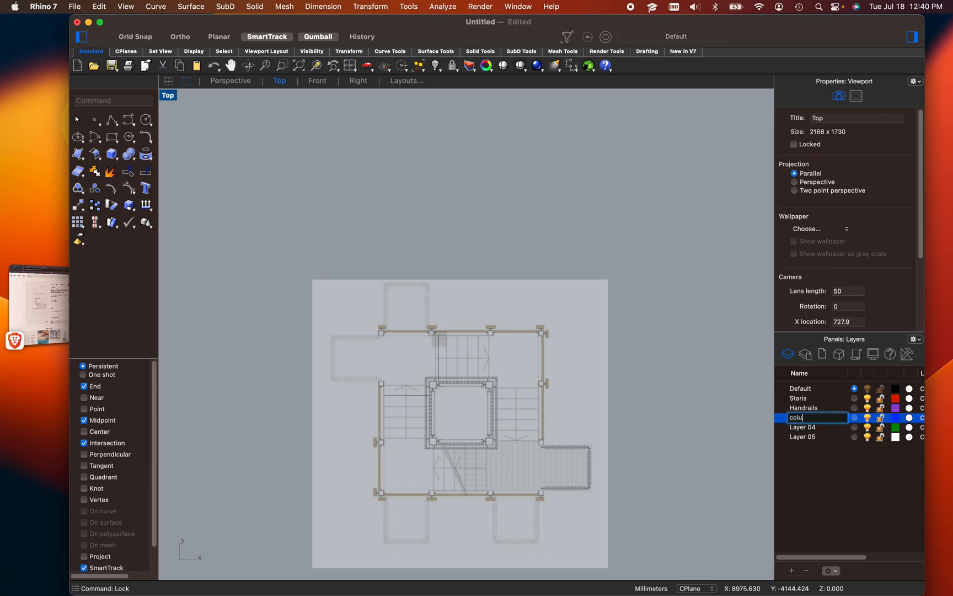
{"action": "type", "text": "mn structures"}
{"action": "key", "text": "Return"}
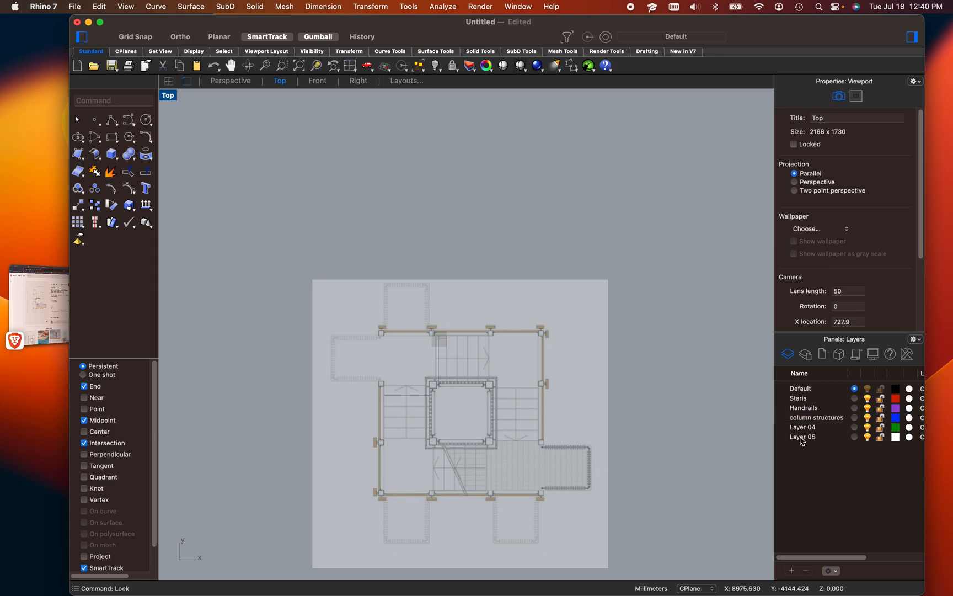
{"action": "double_click", "coordinate": [803, 428]}
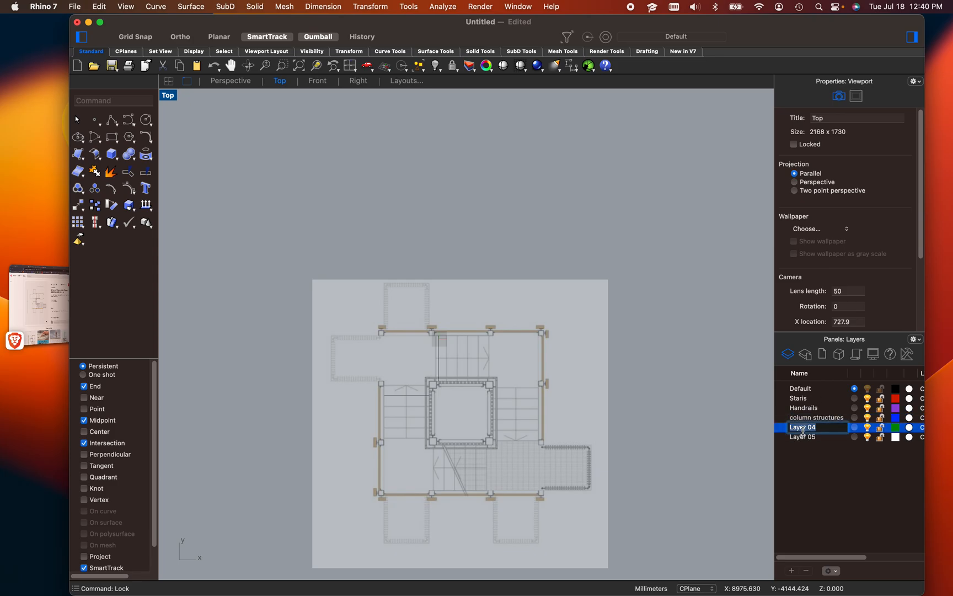
{"action": "type", "text": "F"}
{"action": "key", "text": "Return"}
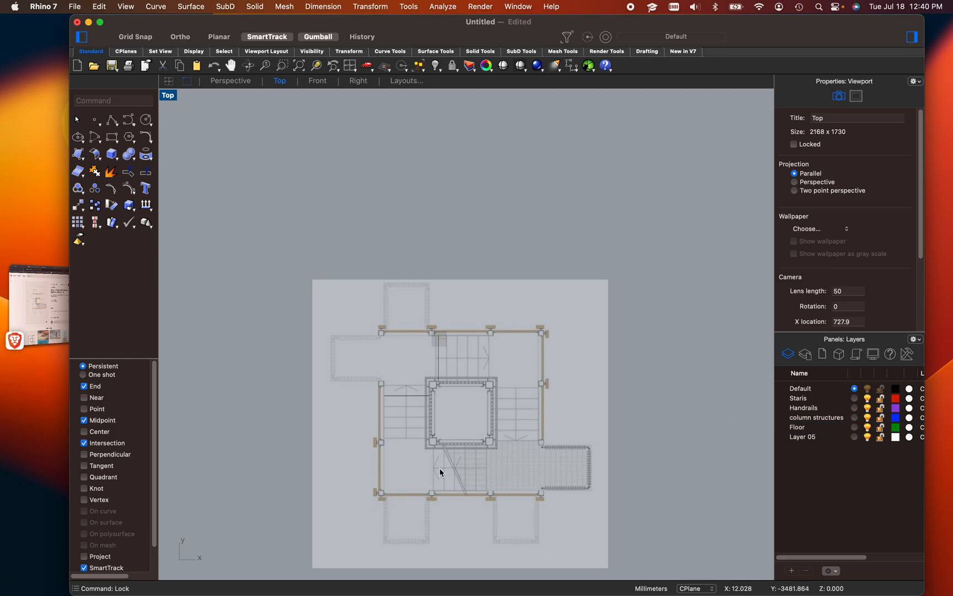
Rename Layer 05 as Speacil peices
{"action": "scroll", "coordinate": [440, 470], "scroll_direction": "up", "scroll_amount": 5}
{"action": "scroll", "coordinate": [423, 334], "scroll_direction": "up", "scroll_amount": 3}
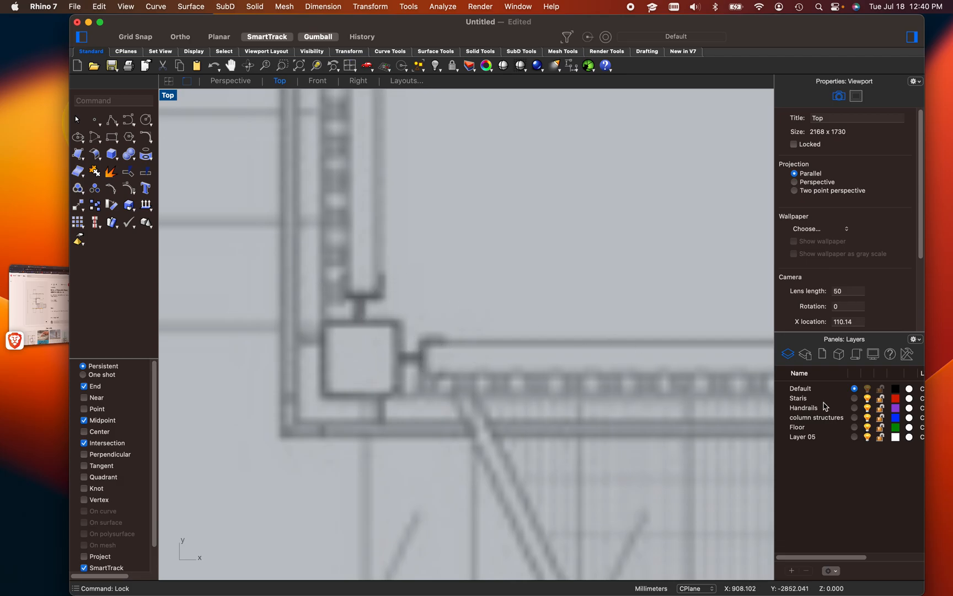
{"action": "scroll", "coordinate": [556, 384], "scroll_direction": "down", "scroll_amount": 4}
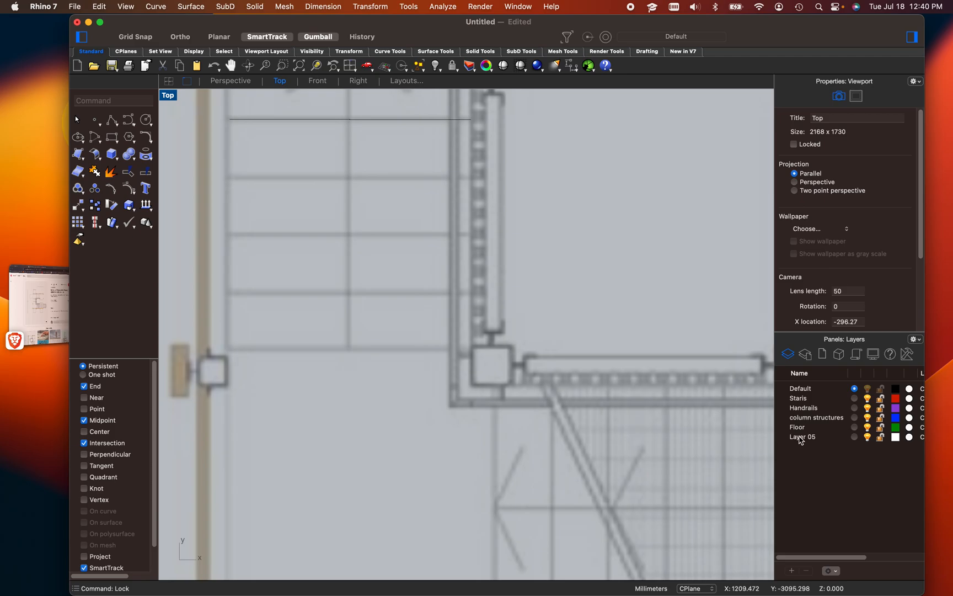
{"action": "double_click", "coordinate": [800, 439]}
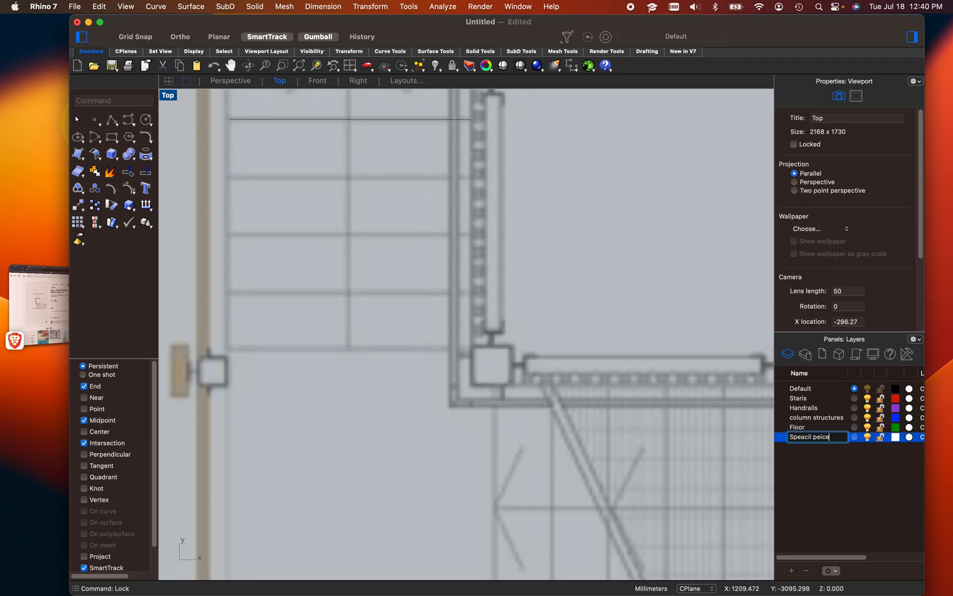
{"action": "type", "text": "s"}
{"action": "key", "text": "Return"}
Look over the whole floor plan and its left stair flight, and highlight the Staris layer in the layer list
{"action": "scroll", "coordinate": [608, 379], "scroll_direction": "down", "scroll_amount": 6}
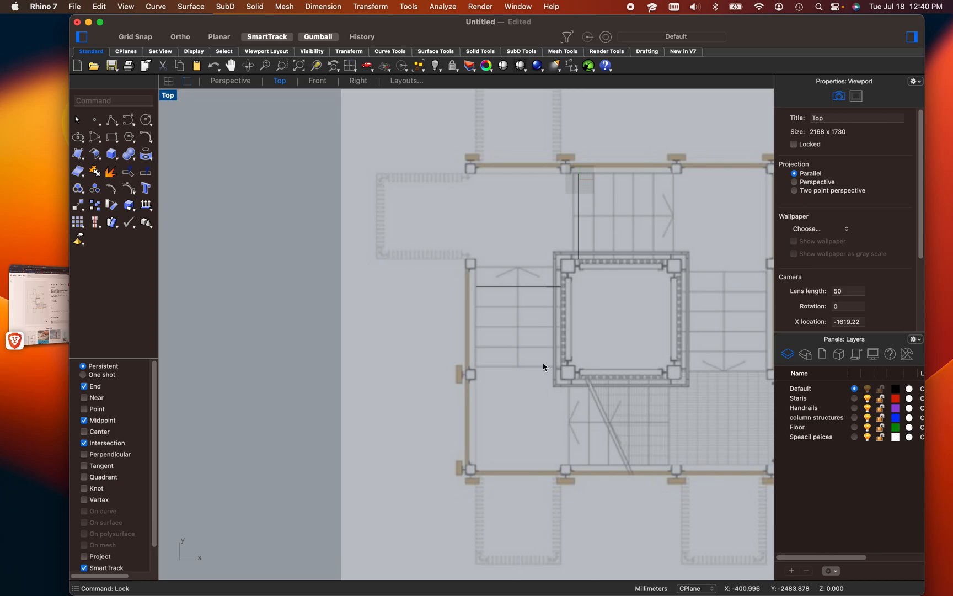
{"action": "scroll", "coordinate": [420, 379], "scroll_direction": "down", "scroll_amount": 5}
{"action": "scroll", "coordinate": [521, 374], "scroll_direction": "up", "scroll_amount": 3}
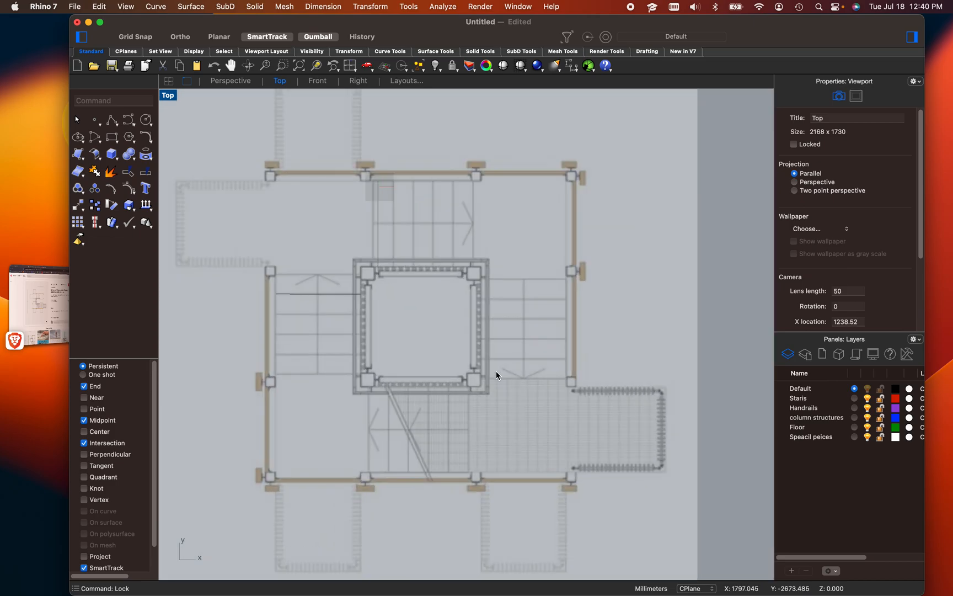
{"action": "scroll", "coordinate": [469, 353], "scroll_direction": "down", "scroll_amount": 3}
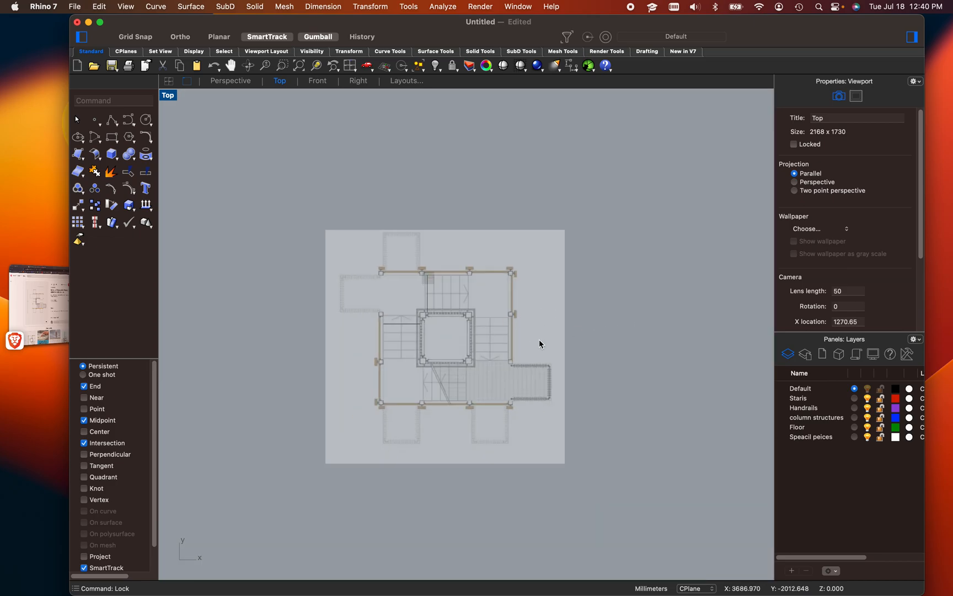
{"action": "scroll", "coordinate": [386, 324], "scroll_direction": "up", "scroll_amount": 3}
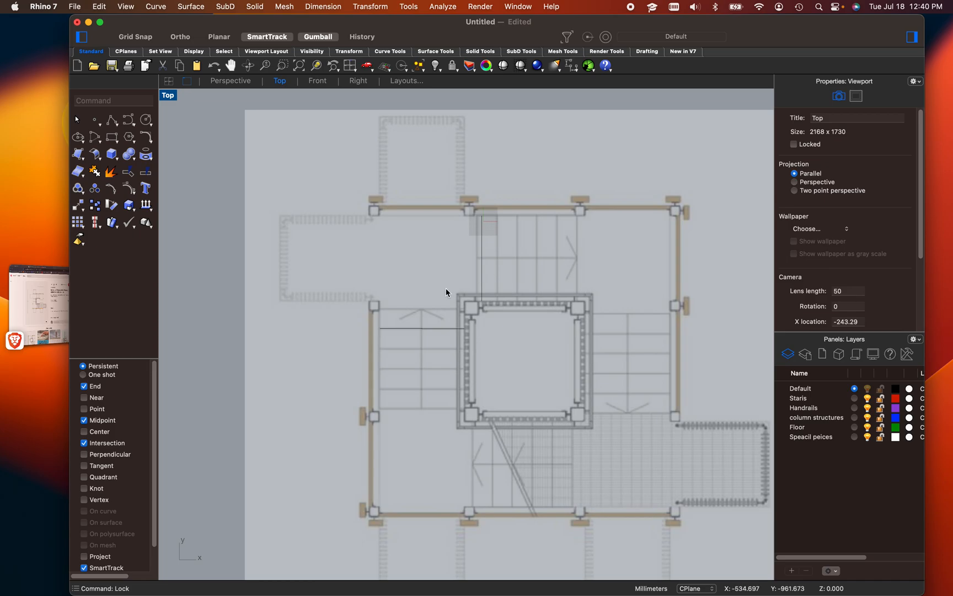
{"action": "scroll", "coordinate": [415, 295], "scroll_direction": "up", "scroll_amount": 3}
{"action": "scroll", "coordinate": [568, 306], "scroll_direction": "down", "scroll_amount": 3}
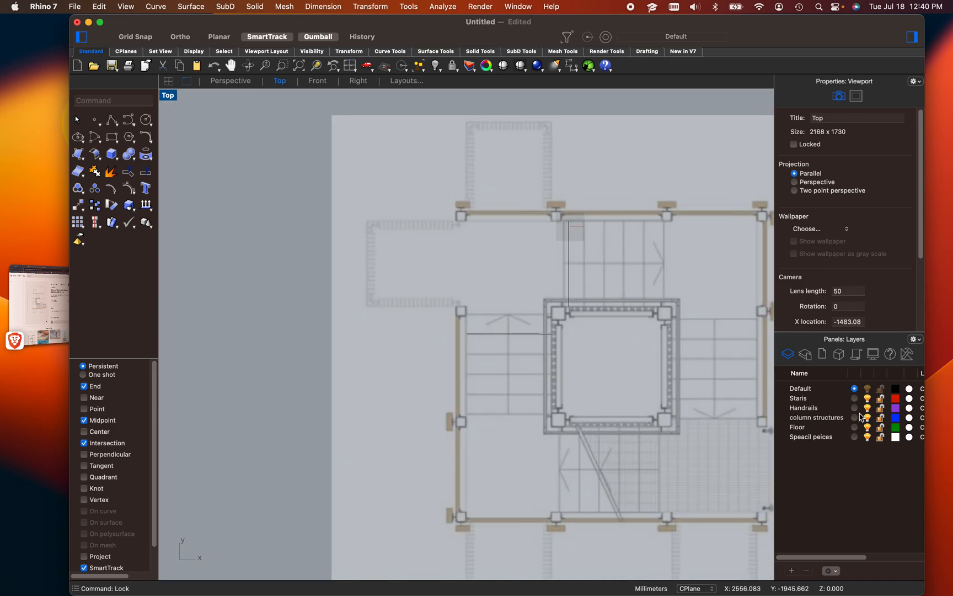
{"action": "left_click", "coordinate": [822, 398]}
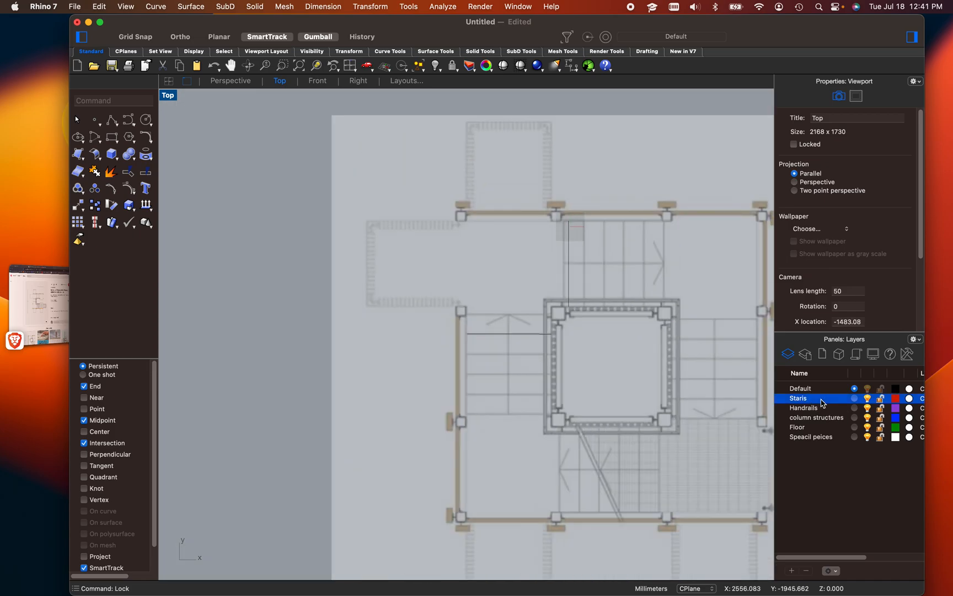
{"action": "scroll", "coordinate": [334, 235], "scroll_direction": "up", "scroll_amount": 3}
{"action": "scroll", "coordinate": [348, 238], "scroll_direction": "down", "scroll_amount": 3}
{"action": "scroll", "coordinate": [499, 336], "scroll_direction": "up", "scroll_amount": 4}
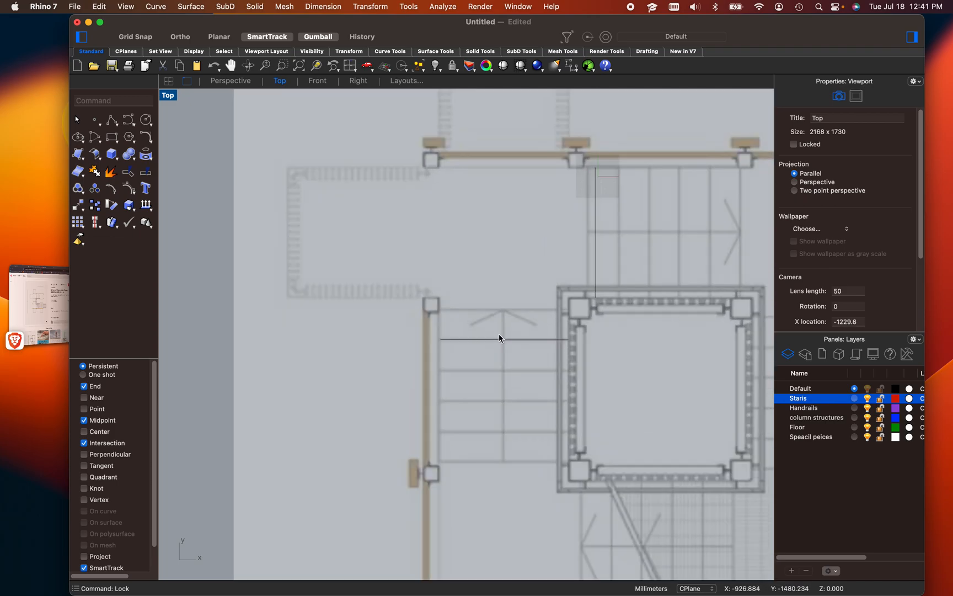
Draw a horizontal 4' line along the upper edge of the left stair flight, from the outer column's inner side towards the core
{"action": "type", "text": "line"}
{"action": "key", "text": "Return"}
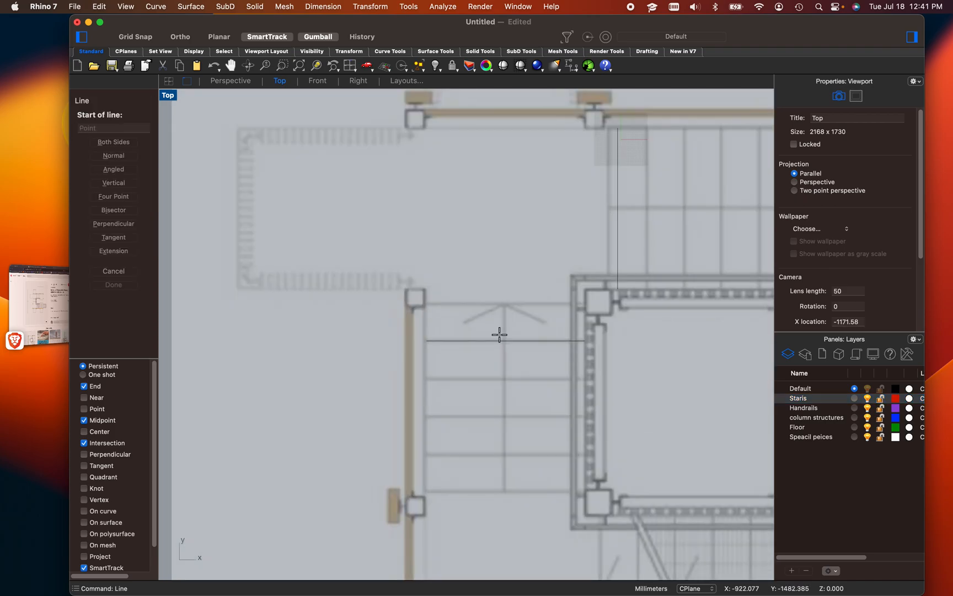
{"action": "scroll", "coordinate": [483, 335], "scroll_direction": "up", "scroll_amount": 3}
{"action": "scroll", "coordinate": [386, 276], "scroll_direction": "up", "scroll_amount": 4}
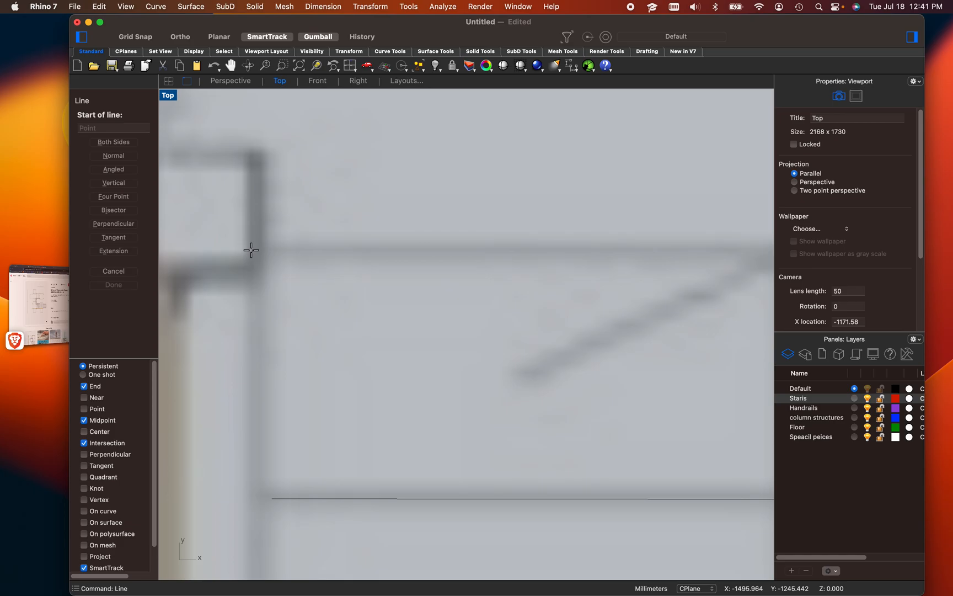
{"action": "scroll", "coordinate": [243, 249], "scroll_direction": "up", "scroll_amount": 5}
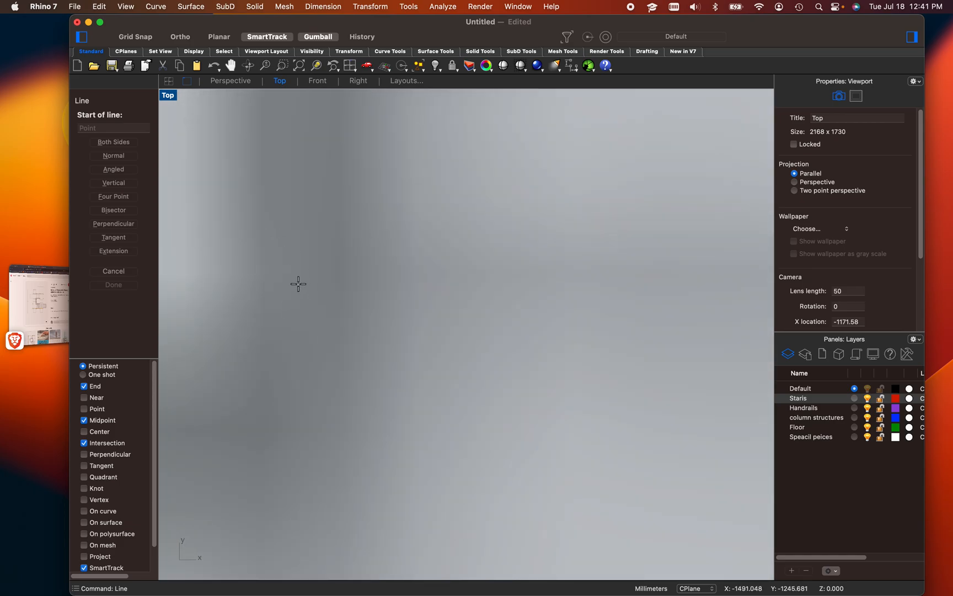
{"action": "scroll", "coordinate": [298, 283], "scroll_direction": "down", "scroll_amount": 2}
{"action": "scroll", "coordinate": [298, 283], "scroll_direction": "down", "scroll_amount": 2}
{"action": "left_click", "coordinate": [297, 284]}
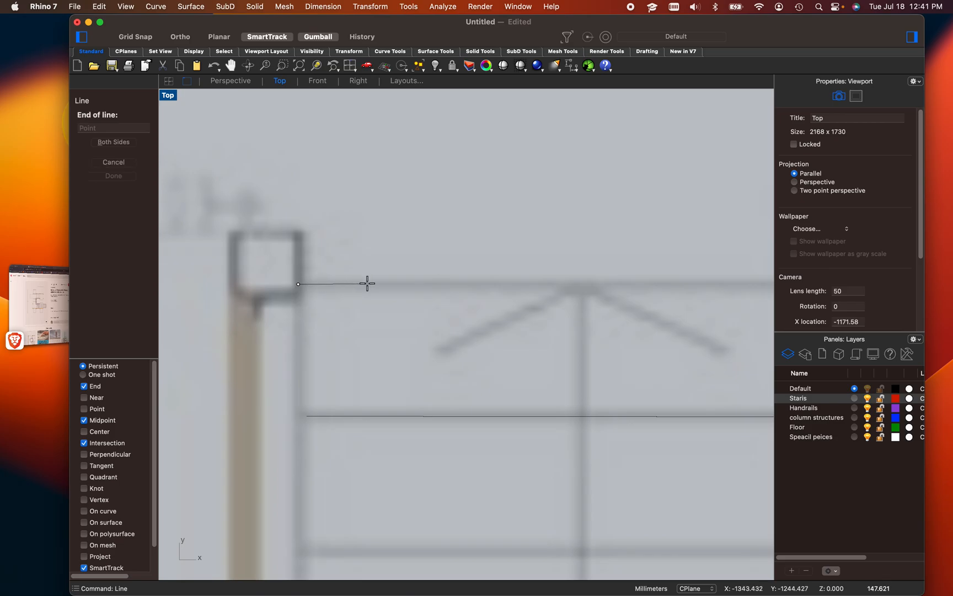
{"action": "scroll", "coordinate": [386, 282], "scroll_direction": "down", "scroll_amount": 2}
{"action": "scroll", "coordinate": [455, 279], "scroll_direction": "up", "scroll_amount": 3}
{"action": "scroll", "coordinate": [491, 283], "scroll_direction": "down", "scroll_amount": 3}
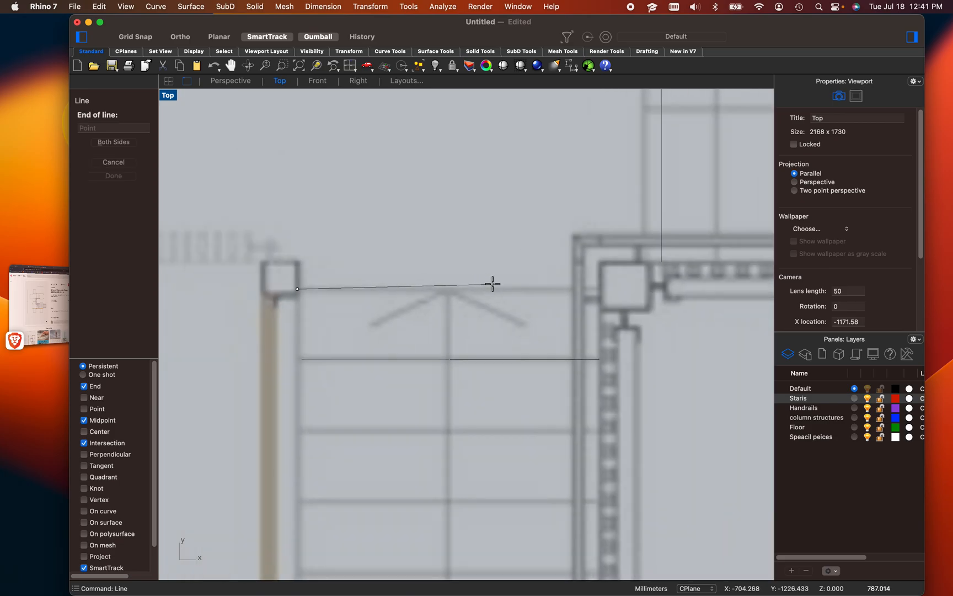
{"action": "scroll", "coordinate": [534, 292], "scroll_direction": "up", "scroll_amount": 2}
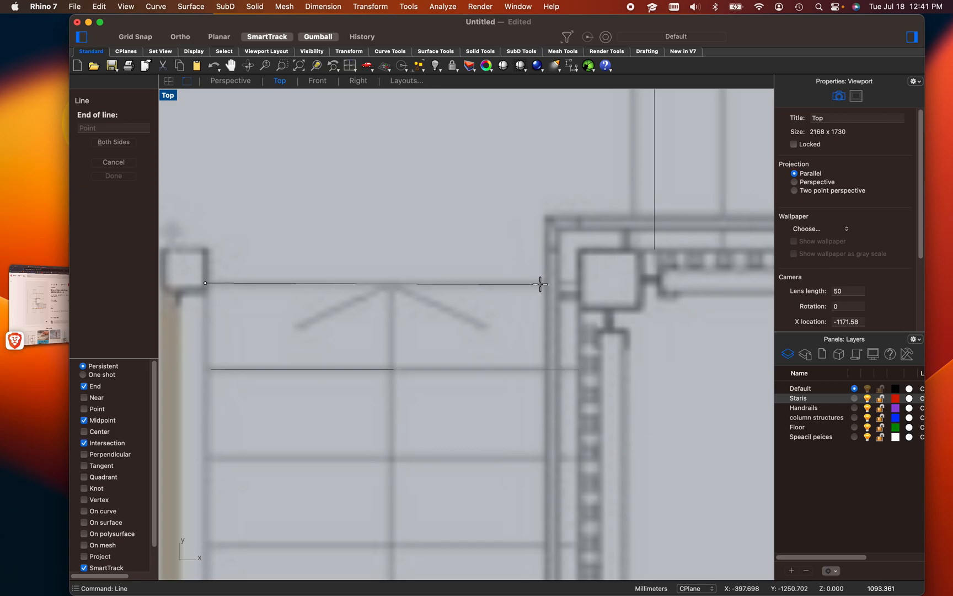
{"action": "type", "text": "4'"}
{"action": "key", "text": "Return"}
{"action": "key", "text": "shift"}
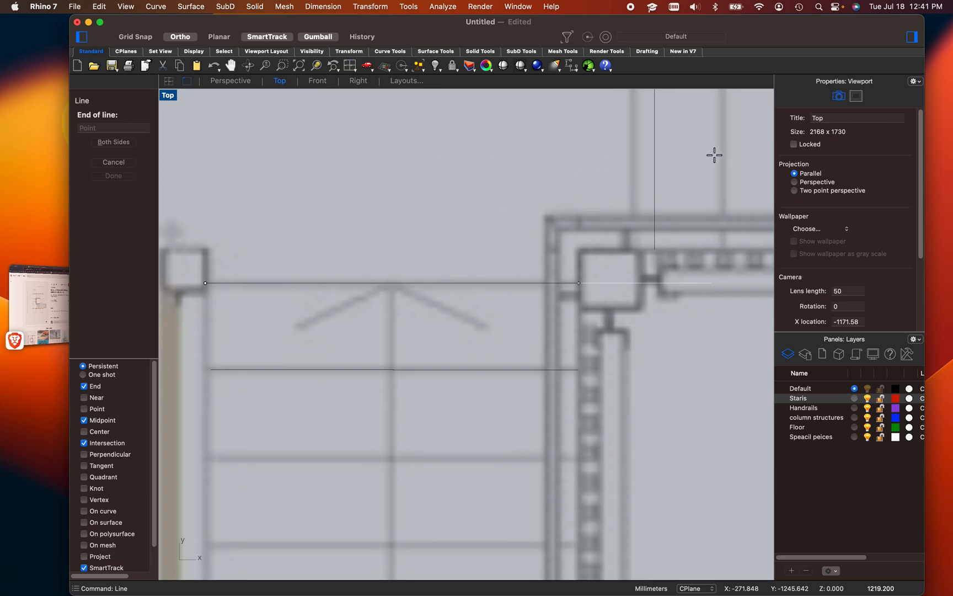
{"action": "scroll", "coordinate": [639, 148], "scroll_direction": "down", "scroll_amount": 10}
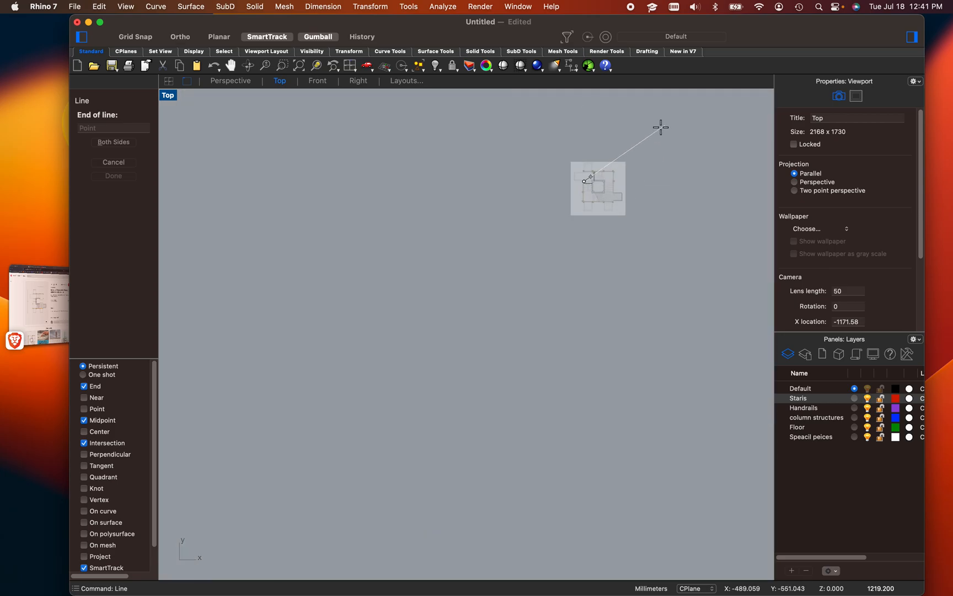
{"action": "key", "text": "shift"}
{"action": "left_click", "coordinate": [674, 232]}
Select both horizontal lines across the left stair flight, make Staris the current layer and move the lines onto it
{"action": "scroll", "coordinate": [554, 212], "scroll_direction": "up", "scroll_amount": 10}
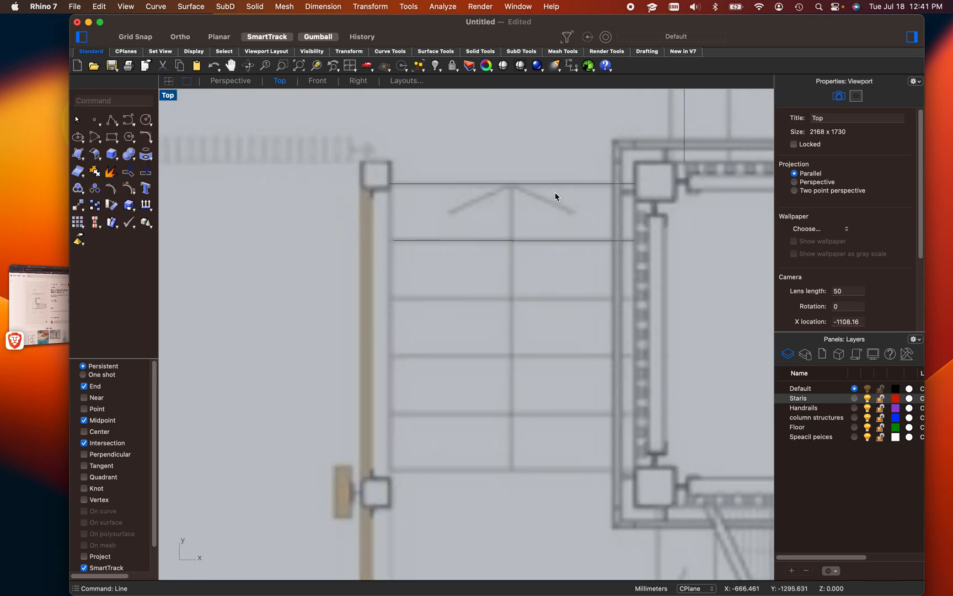
{"action": "left_click", "coordinate": [556, 184]}
{"action": "scroll", "coordinate": [616, 161], "scroll_direction": "up", "scroll_amount": 3}
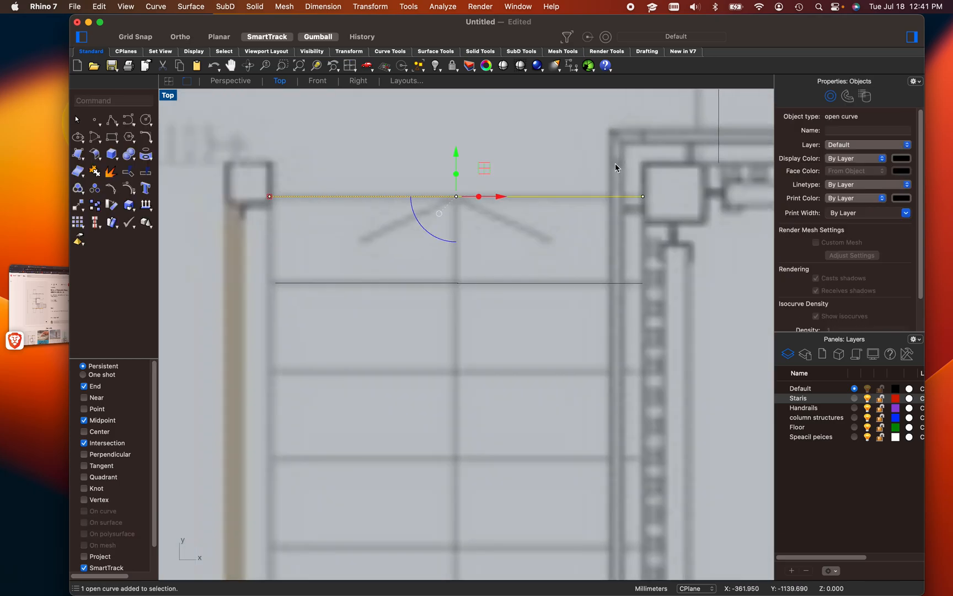
{"action": "left_click", "coordinate": [439, 283]}
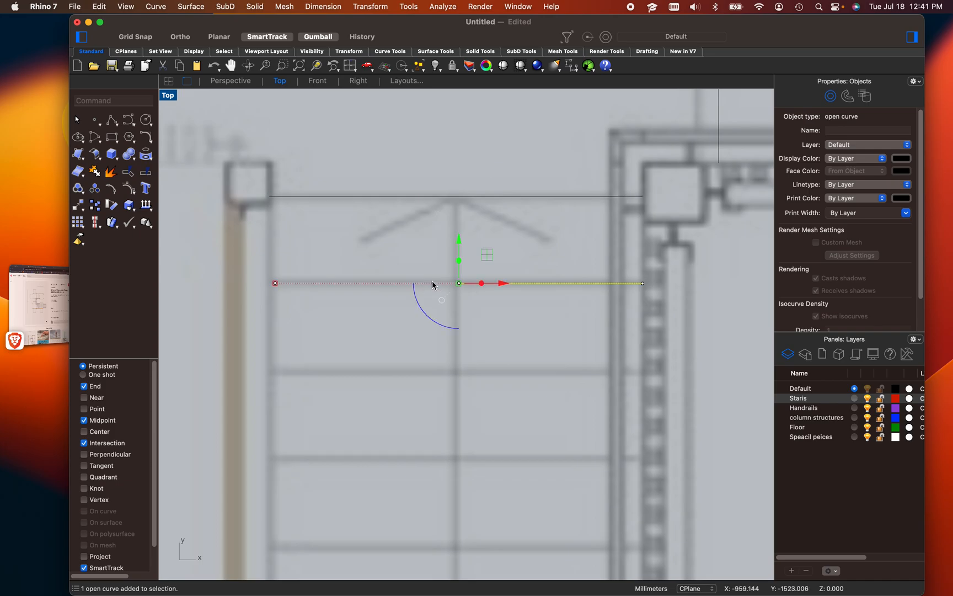
{"action": "key", "text": "Escape"}
{"action": "left_click", "coordinate": [406, 283]}
{"action": "left_click", "coordinate": [393, 201]}
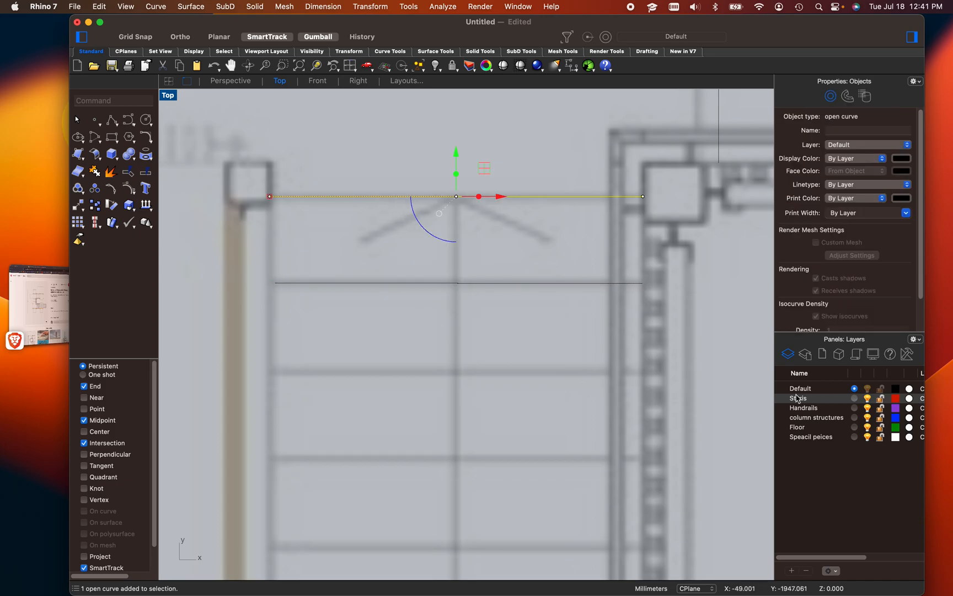
{"action": "left_click", "coordinate": [356, 283], "text": "shift"}
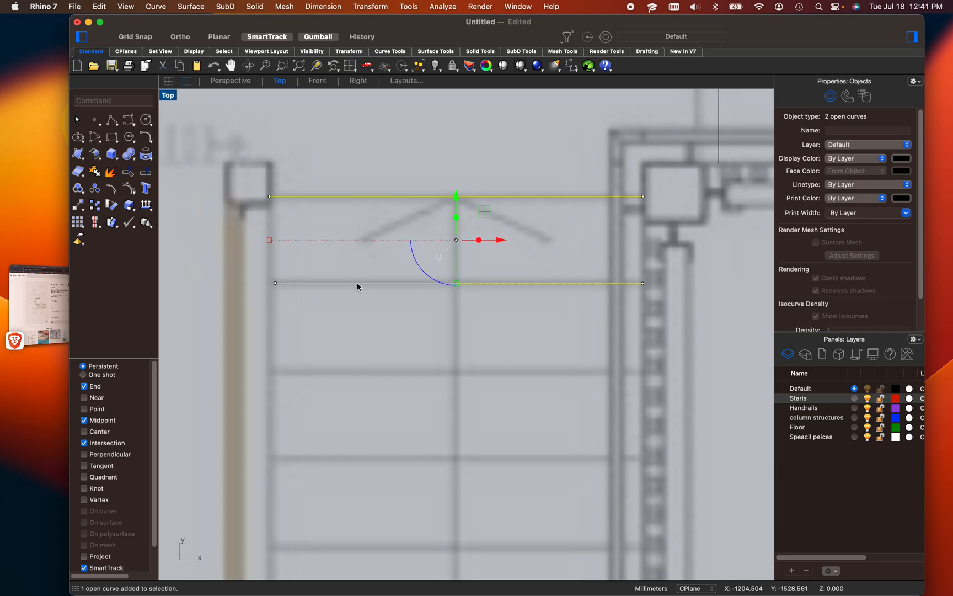
{"action": "left_click", "coordinate": [853, 398]}
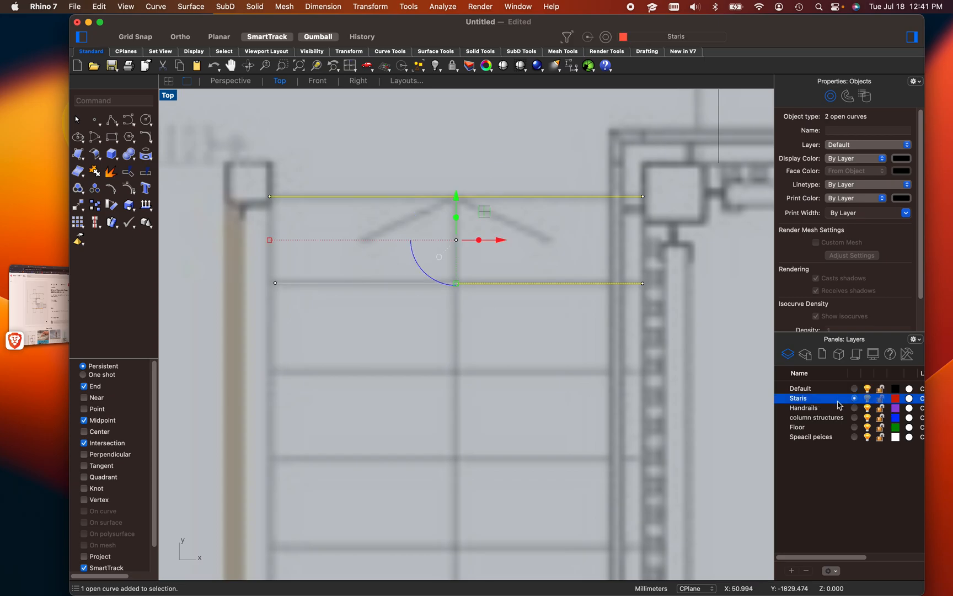
{"action": "right_click", "coordinate": [852, 400]}
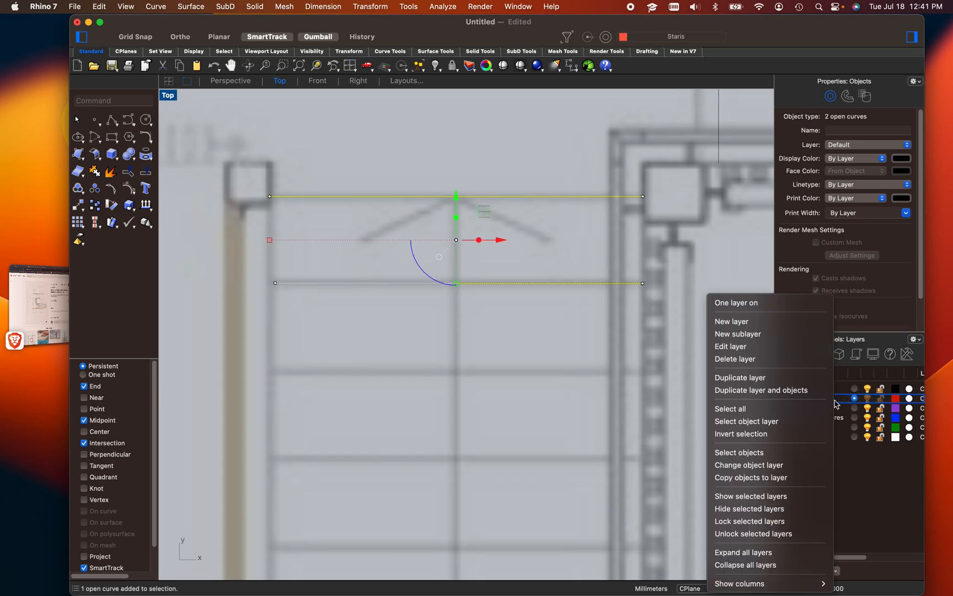
{"action": "left_click", "coordinate": [767, 466]}
{"action": "scroll", "coordinate": [334, 255], "scroll_direction": "up", "scroll_amount": 5}
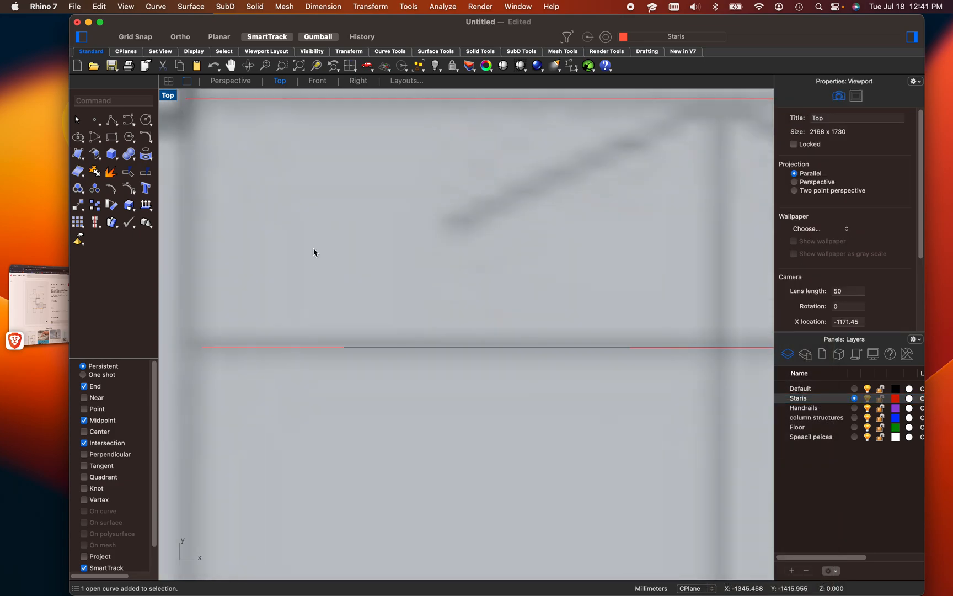
Offset the second tread line of the left stair flight downward by 0.02
{"action": "left_click", "coordinate": [597, 347]}
{"action": "left_click", "coordinate": [601, 376]}
{"action": "scroll", "coordinate": [272, 247], "scroll_direction": "down", "scroll_amount": 6}
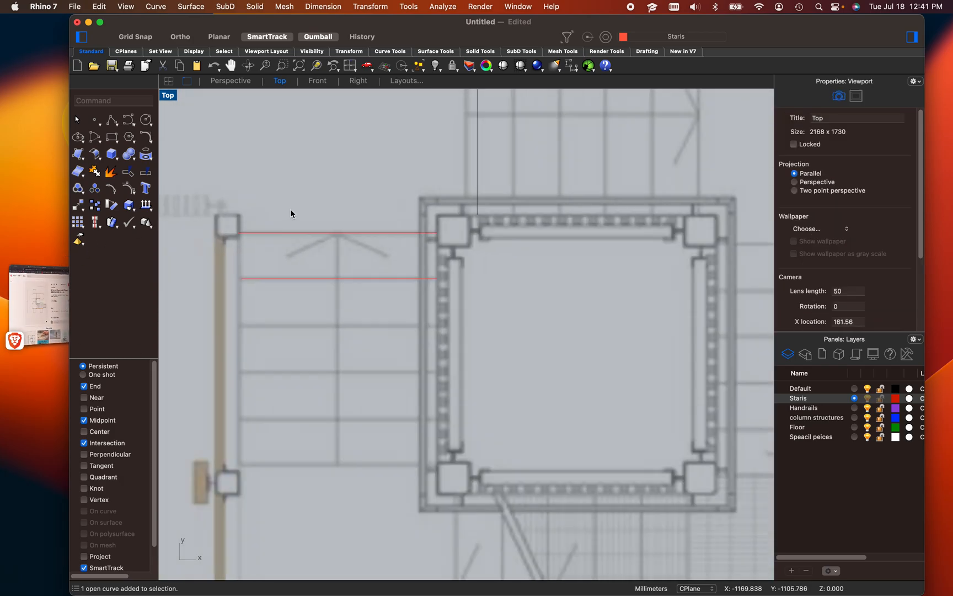
{"action": "left_click", "coordinate": [286, 243]}
{"action": "left_click", "coordinate": [277, 315]}
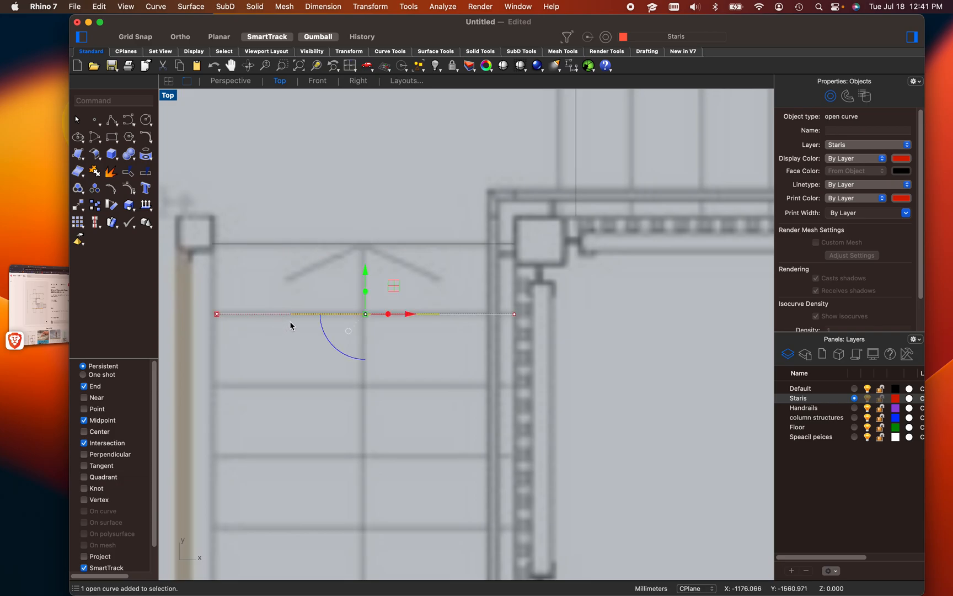
{"action": "type", "text": "offset"}
{"action": "key", "text": "Return"}
{"action": "scroll", "coordinate": [291, 320], "scroll_direction": "up", "scroll_amount": 5}
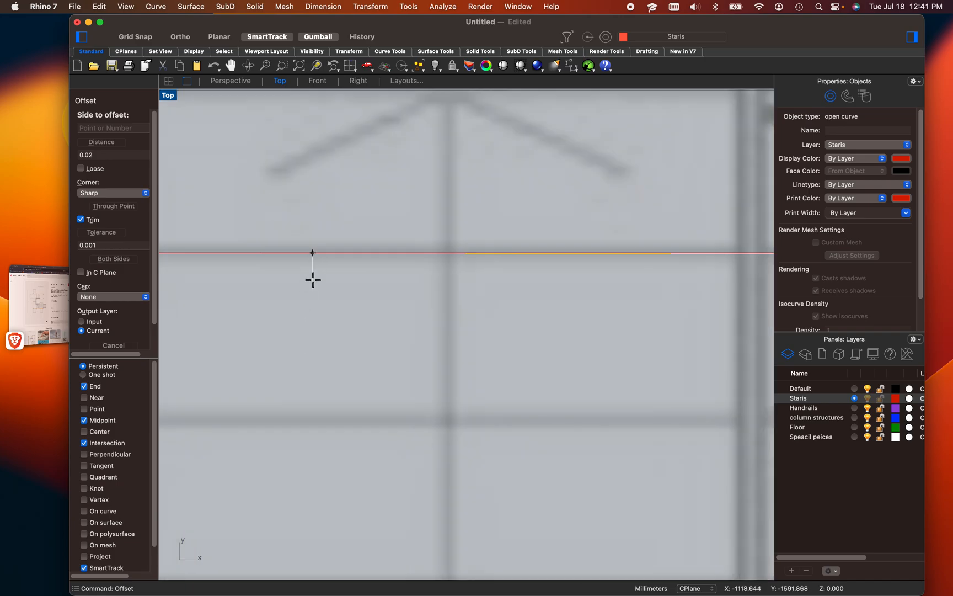
{"action": "left_click", "coordinate": [317, 256]}
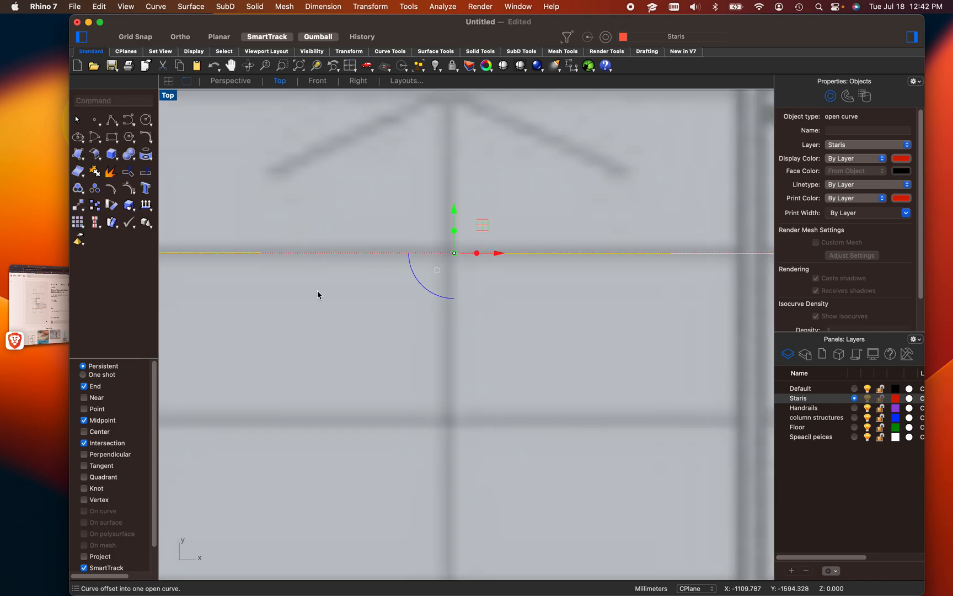
Offset the second tread line one tread down, picking the distance vertically from its outer end to the next tread, about 259
{"action": "key", "text": "Return"}
{"action": "type", "text": "d"}
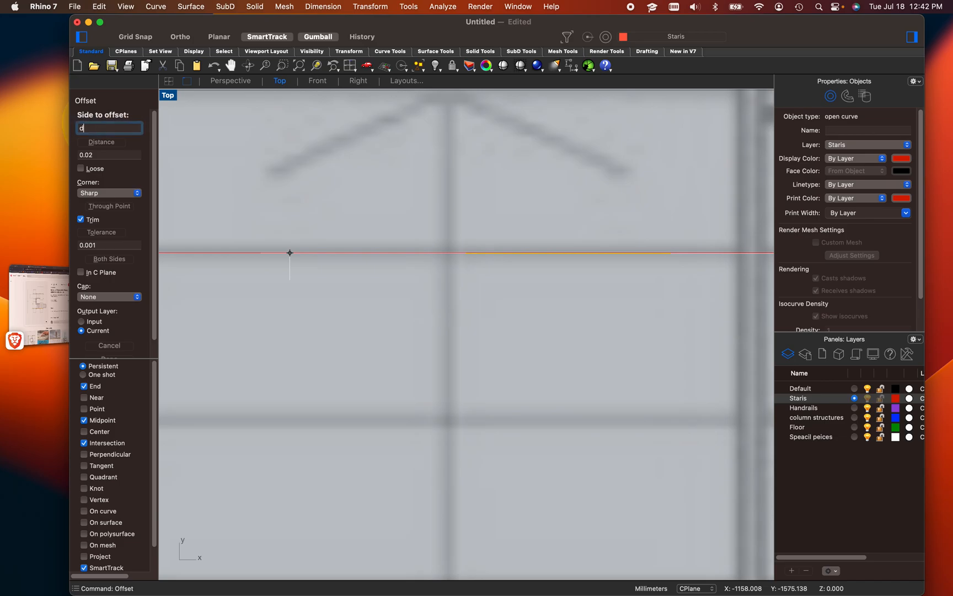
{"action": "key", "text": "Return"}
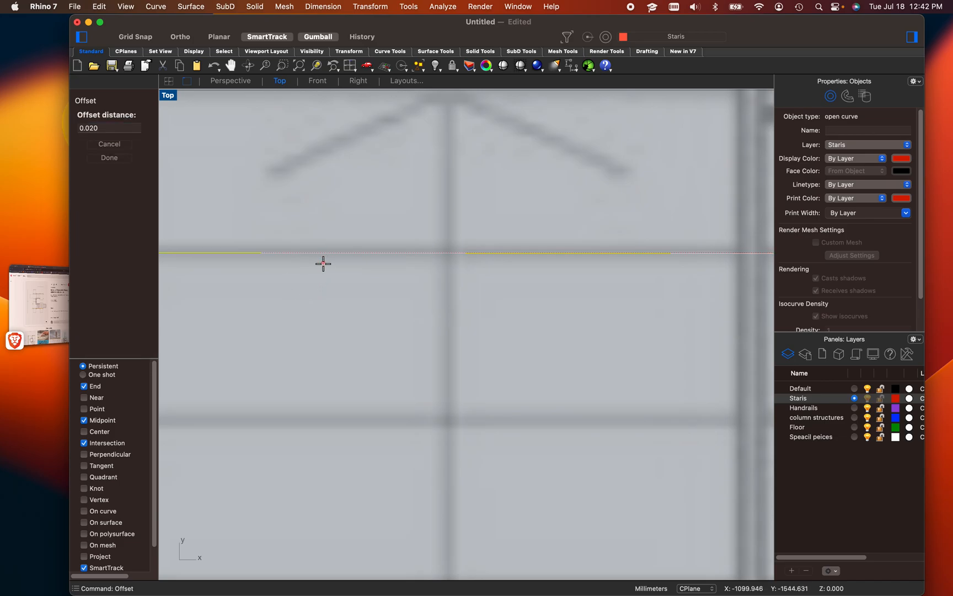
{"action": "scroll", "coordinate": [317, 264], "scroll_direction": "down", "scroll_amount": 3}
{"action": "scroll", "coordinate": [255, 266], "scroll_direction": "up", "scroll_amount": 4}
{"action": "left_click", "coordinate": [280, 228]}
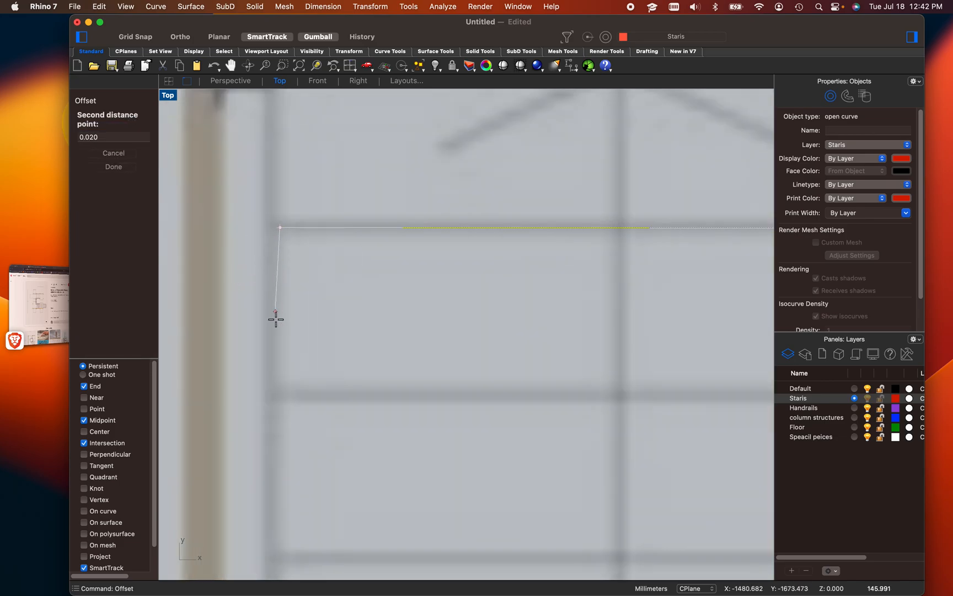
{"action": "key", "text": "F8"}
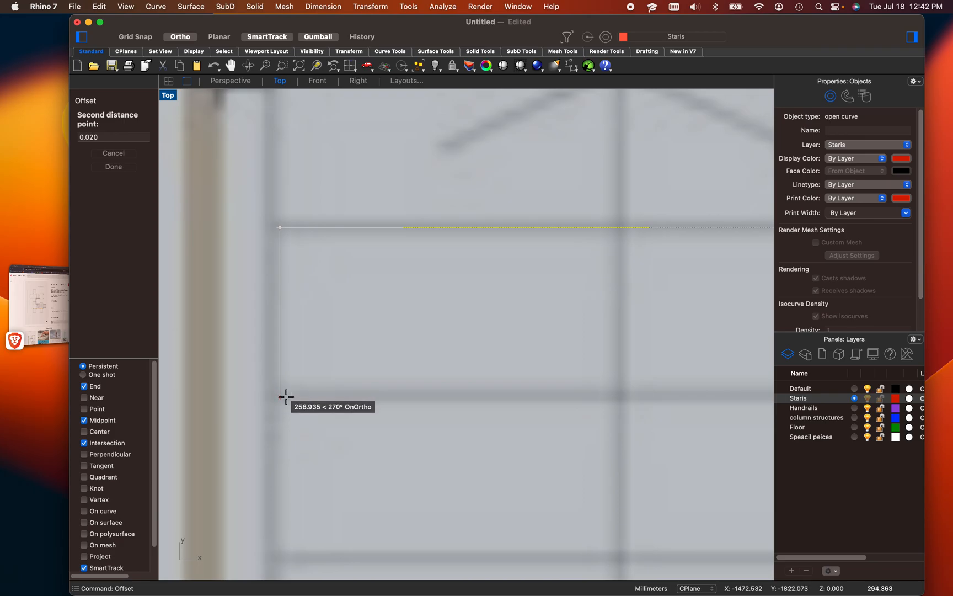
{"action": "left_click", "coordinate": [286, 396]}
{"action": "key", "text": "F8"}
{"action": "scroll", "coordinate": [343, 317], "scroll_direction": "down", "scroll_amount": 3}
{"action": "left_click", "coordinate": [380, 355]}
Offset each newest tread line downward by the same distance three more times, down to the lower edge of the left flight
{"action": "left_click", "coordinate": [377, 341]}
{"action": "key", "text": "Return"}
{"action": "left_click", "coordinate": [372, 378]}
{"action": "left_click", "coordinate": [370, 388]}
{"action": "key", "text": "Return"}
{"action": "left_click", "coordinate": [369, 422]}
{"action": "left_click", "coordinate": [371, 439]}
{"action": "key", "text": "Return"}
{"action": "left_click", "coordinate": [367, 463]}
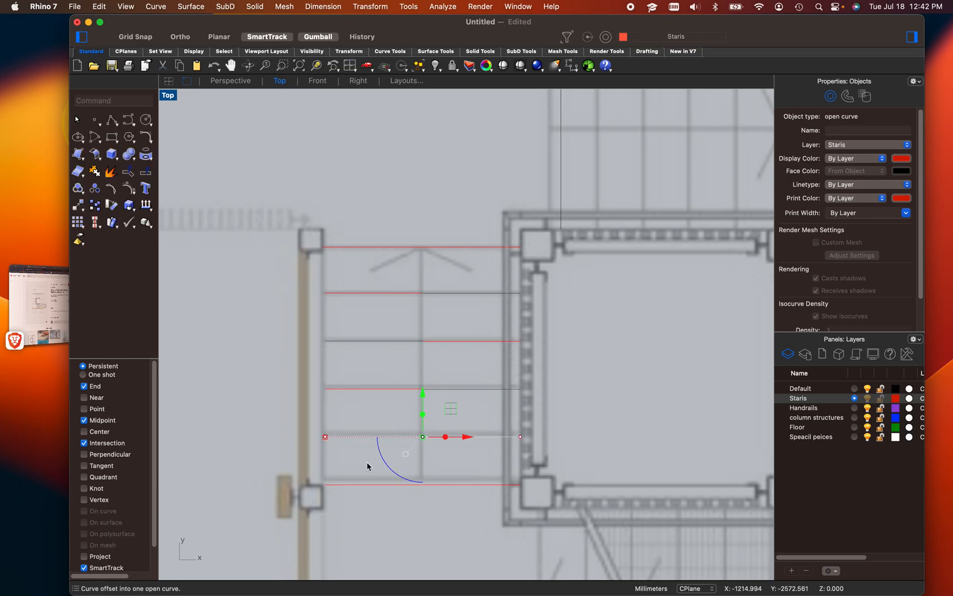
{"action": "scroll", "coordinate": [367, 467], "scroll_direction": "down", "scroll_amount": 5}
{"action": "scroll", "coordinate": [397, 542], "scroll_direction": "up", "scroll_amount": 4}
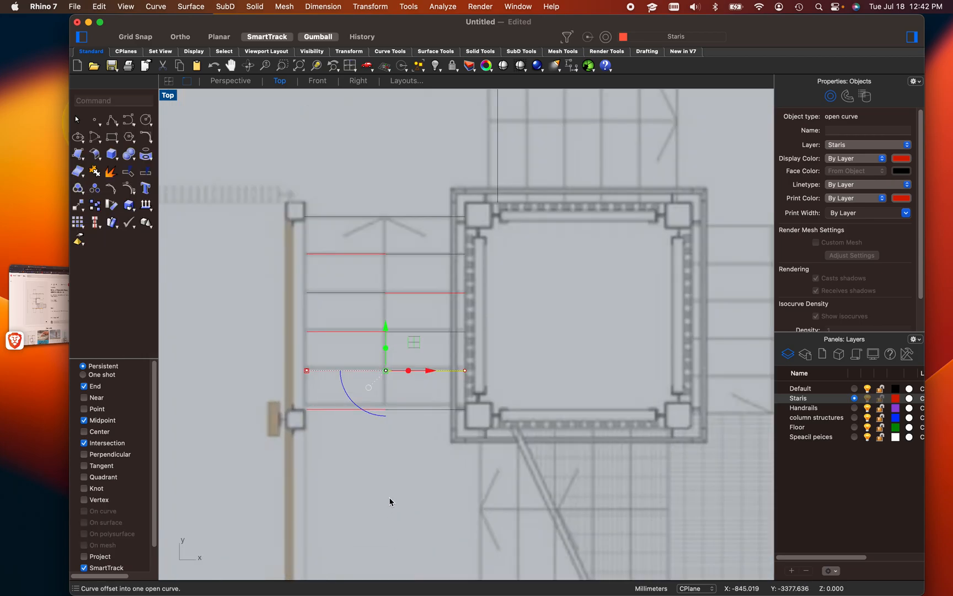
{"action": "left_click", "coordinate": [386, 495]}
{"action": "left_click_drag", "start_coordinate": [264, 167], "coordinate": [542, 494]}
{"action": "scroll", "coordinate": [411, 336], "scroll_direction": "down", "scroll_amount": 3}
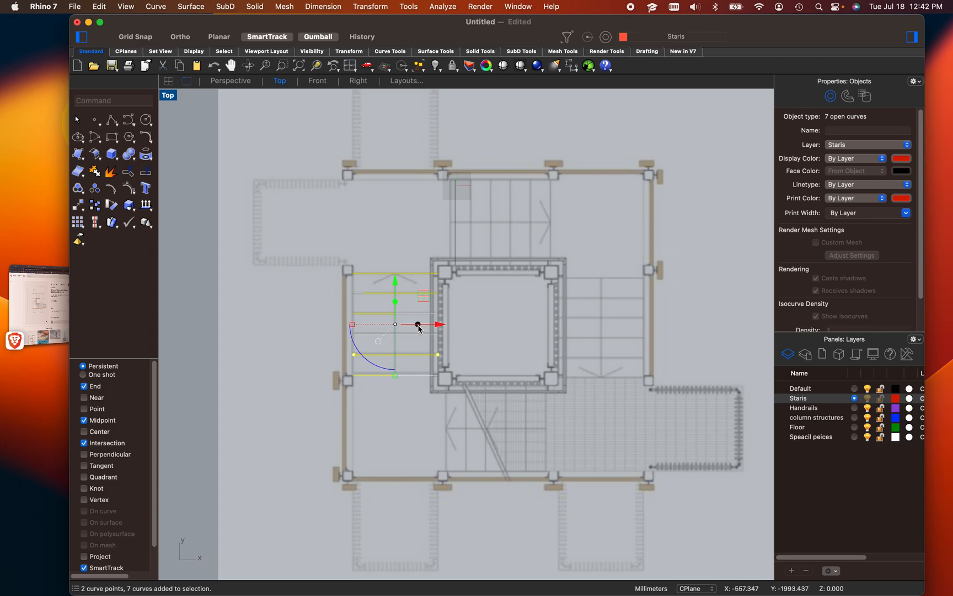
{"action": "scroll", "coordinate": [419, 329], "scroll_direction": "up", "scroll_amount": 5}
{"action": "type", "text": "mir"}
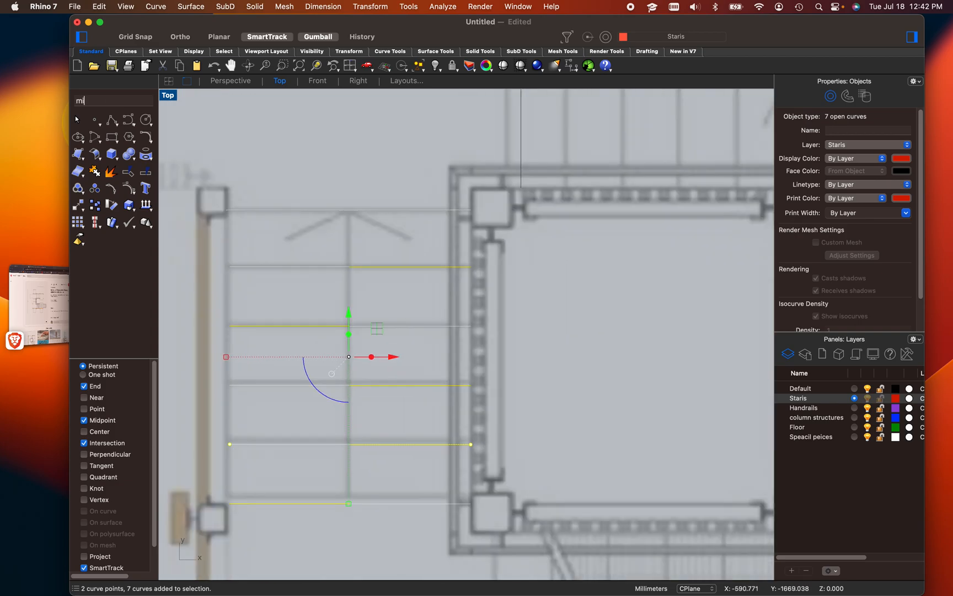
{"action": "key", "text": "Return"}
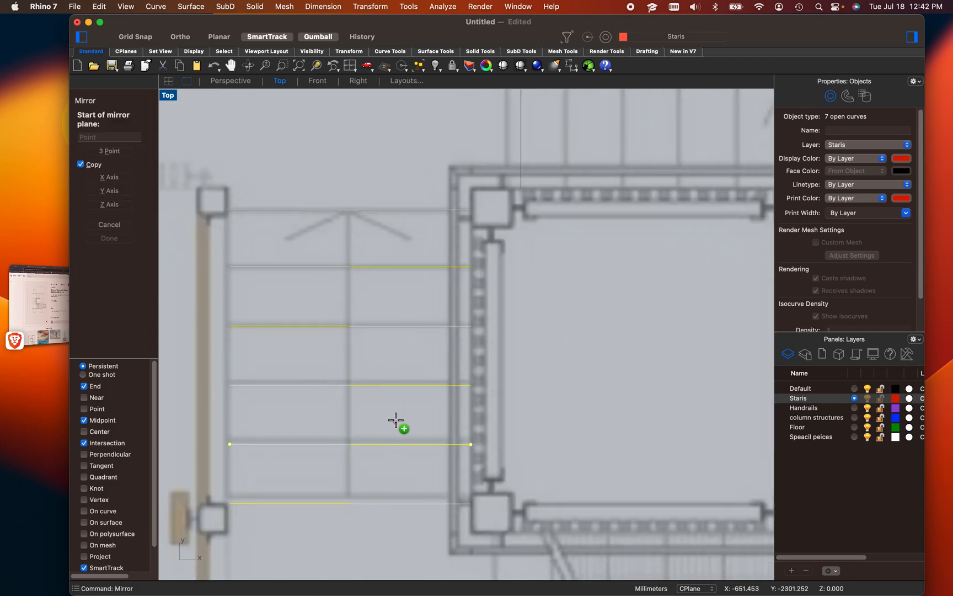
{"action": "scroll", "coordinate": [398, 408], "scroll_direction": "down", "scroll_amount": 3}
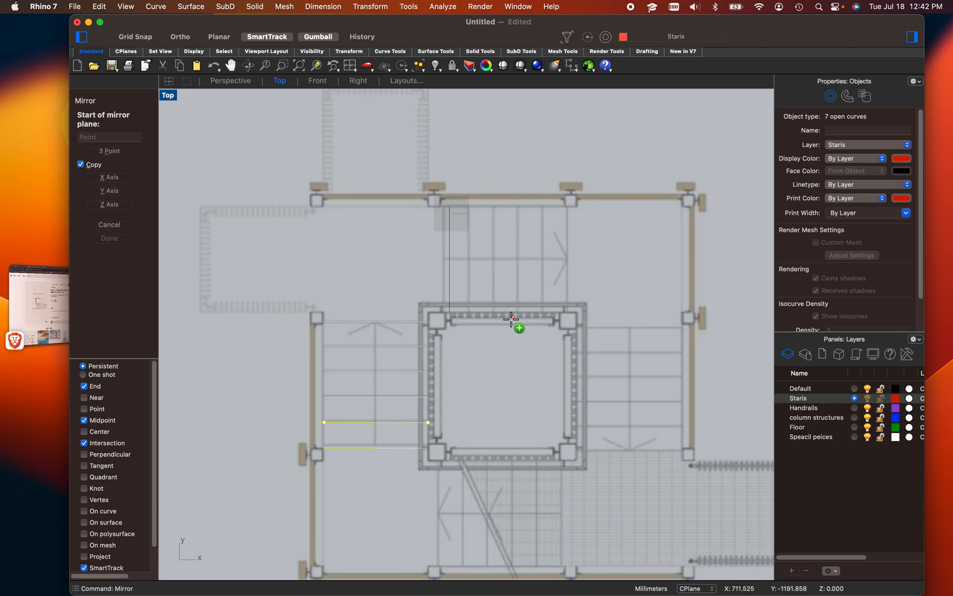
{"action": "scroll", "coordinate": [504, 330], "scroll_direction": "up", "scroll_amount": 2}
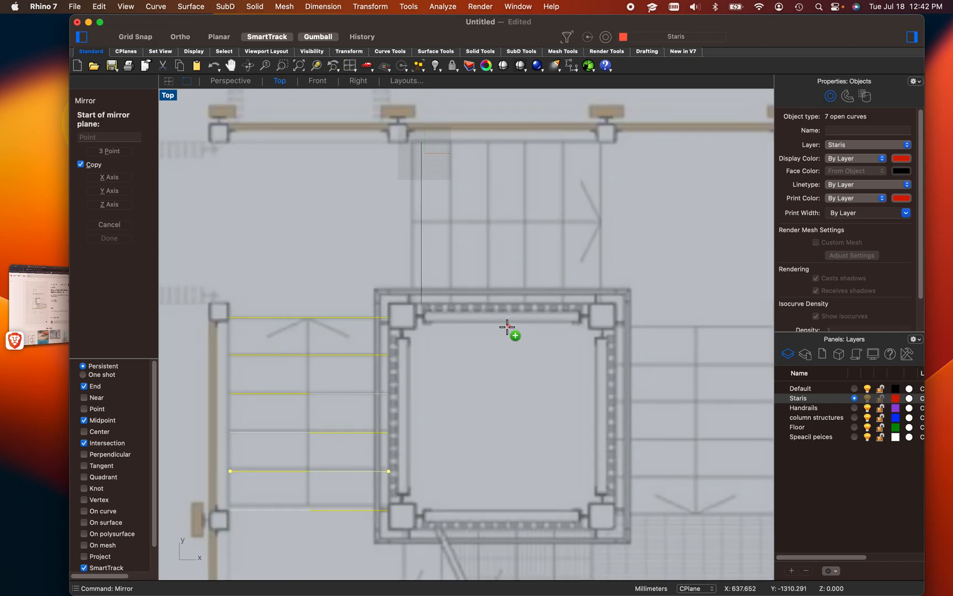
{"action": "key", "text": "Escape"}
{"action": "key", "text": "Escape"}
Draw a horizontal line along the outer upper edge of the central core, from one corner to the other
{"action": "scroll", "coordinate": [459, 373], "scroll_direction": "up", "scroll_amount": 1}
{"action": "type", "text": "line"}
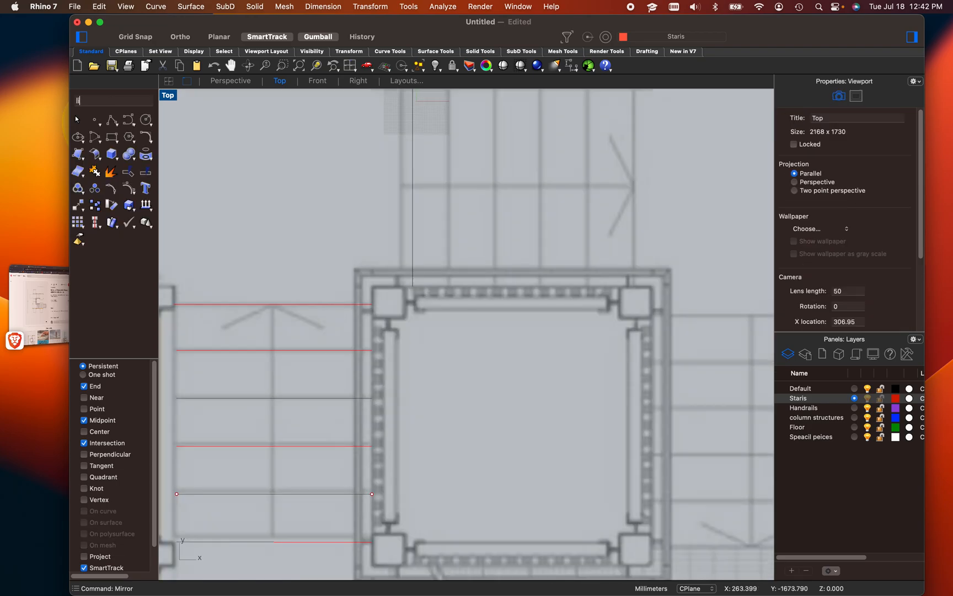
{"action": "key", "text": "Return"}
{"action": "scroll", "coordinate": [455, 375], "scroll_direction": "down", "scroll_amount": 3}
{"action": "scroll", "coordinate": [444, 415], "scroll_direction": "up", "scroll_amount": 10}
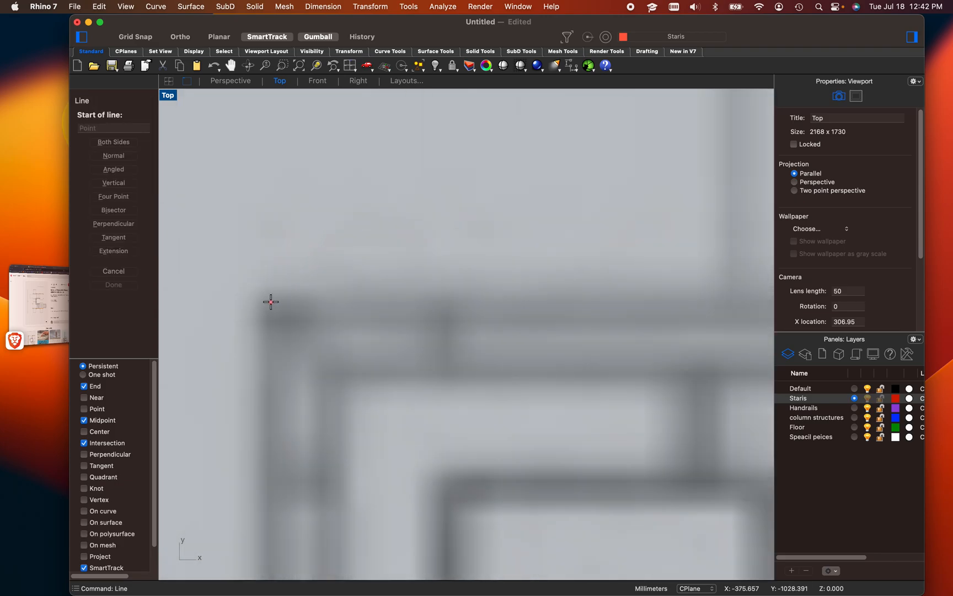
{"action": "left_click", "coordinate": [268, 301]}
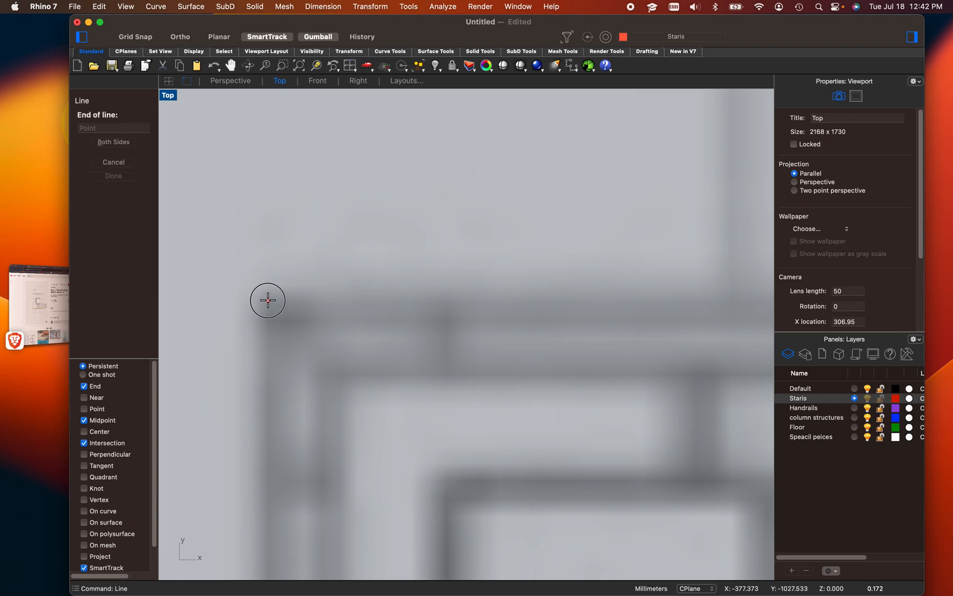
{"action": "scroll", "coordinate": [267, 298], "scroll_direction": "down", "scroll_amount": 6}
{"action": "scroll", "coordinate": [386, 309], "scroll_direction": "up", "scroll_amount": 5}
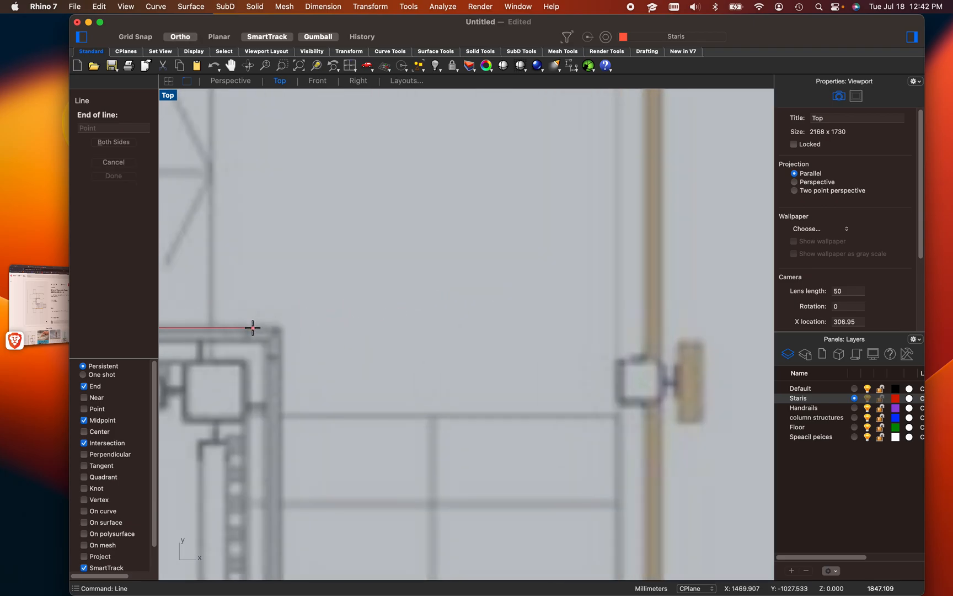
{"action": "left_click", "coordinate": [280, 329]}
Mirror a copy of the left flight's tread lines to the right flight about a vertical axis through the core line's midpoint
{"action": "scroll", "coordinate": [342, 384], "scroll_direction": "down", "scroll_amount": 6}
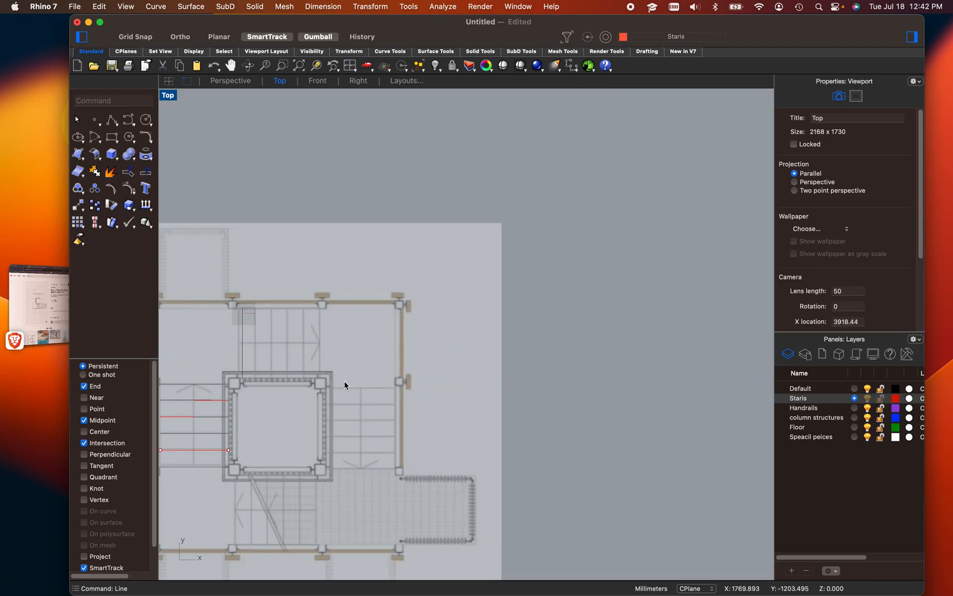
{"action": "scroll", "coordinate": [300, 353], "scroll_direction": "up", "scroll_amount": 5}
{"action": "left_click_drag", "start_coordinate": [333, 352], "coordinate": [401, 467]}
{"action": "type", "text": "mirror"}
{"action": "key", "text": "Return"}
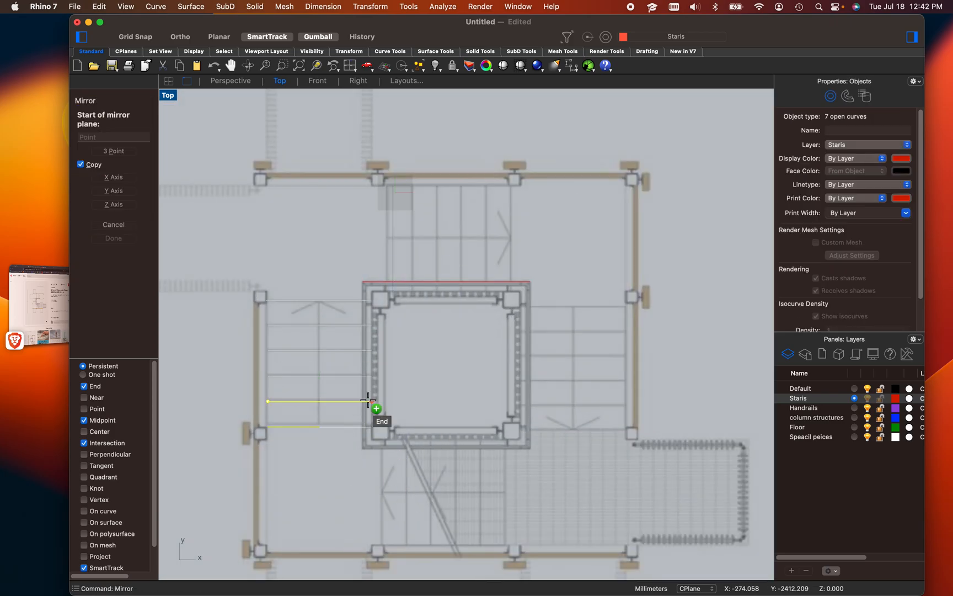
{"action": "left_click", "coordinate": [447, 284]}
{"action": "left_click", "coordinate": [447, 365]}
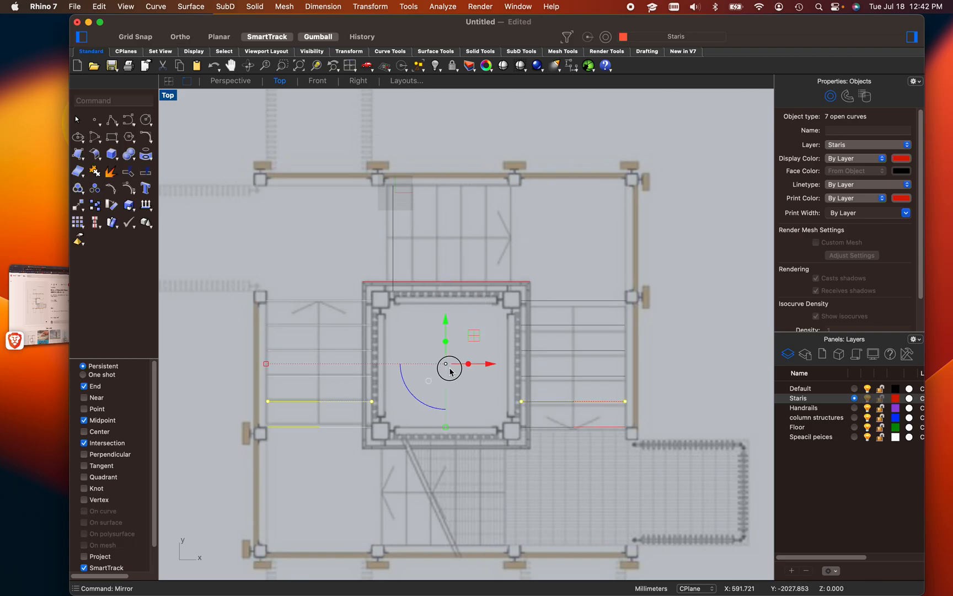
{"action": "left_click", "coordinate": [688, 383]}
Select the mirrored tread lines one by one and move them down onto the right flight's treads in the picture
{"action": "scroll", "coordinate": [589, 364], "scroll_direction": "up", "scroll_amount": 5}
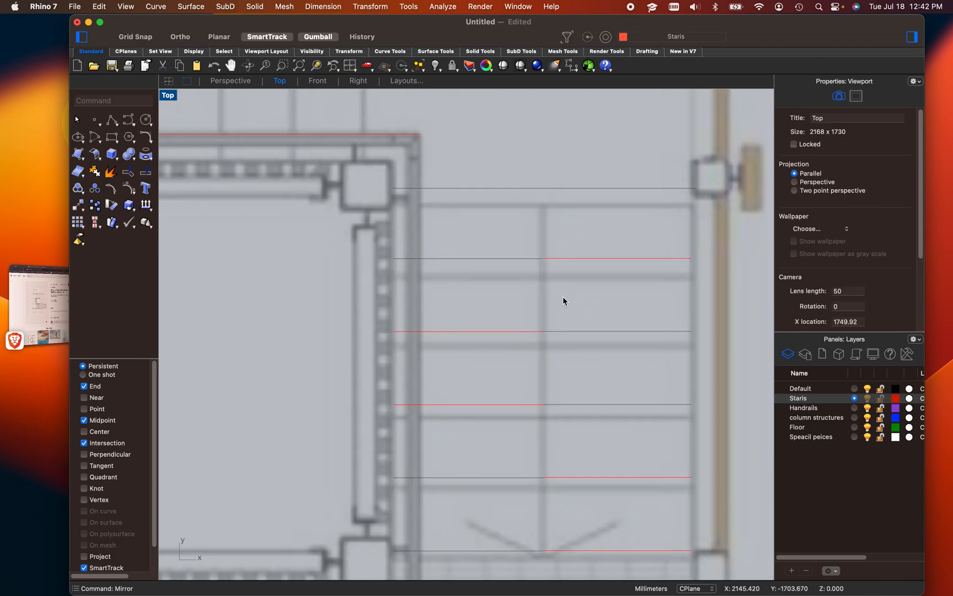
{"action": "left_click", "coordinate": [501, 188]}
{"action": "left_click", "coordinate": [497, 259]}
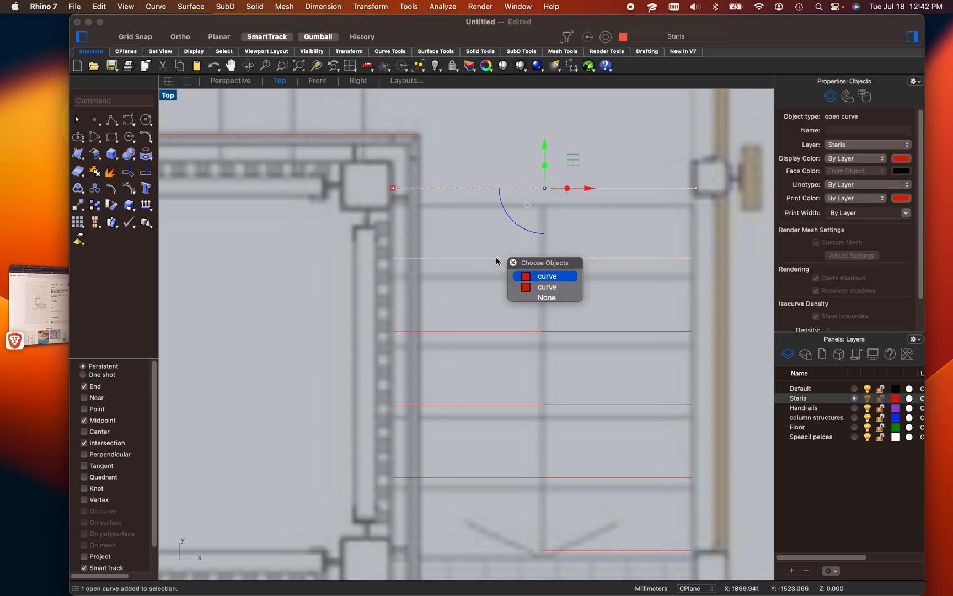
{"action": "left_click", "coordinate": [489, 331], "text": "shift"}
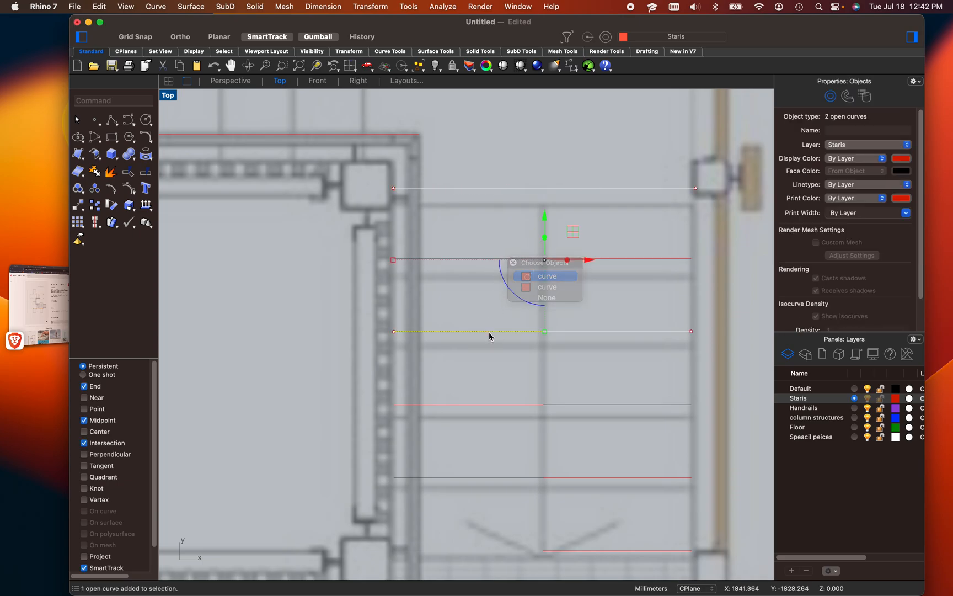
{"action": "left_click", "coordinate": [472, 260]}
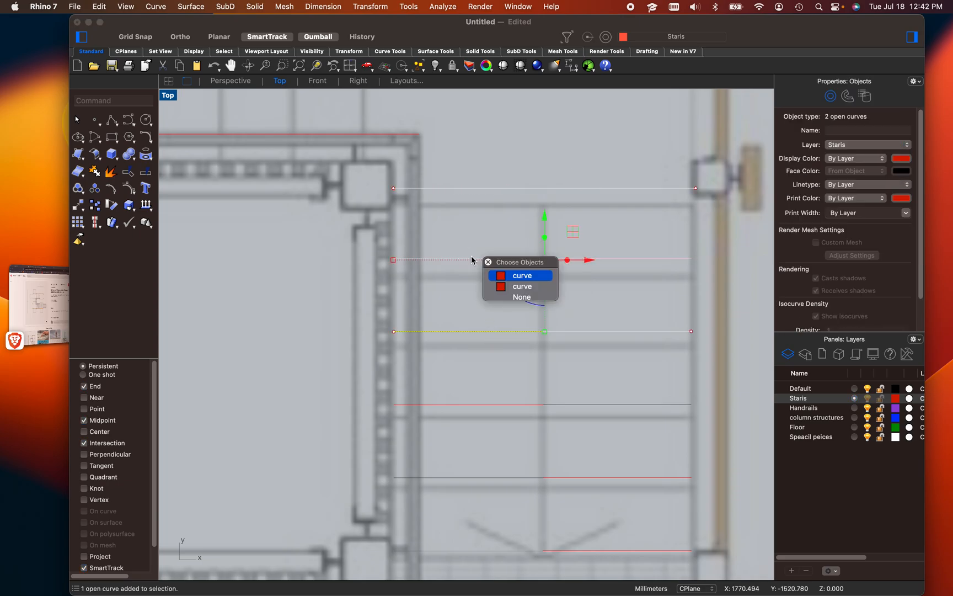
{"action": "left_click", "coordinate": [540, 276]}
{"action": "left_click", "coordinate": [488, 405], "text": "shift"}
{"action": "left_click", "coordinate": [483, 477], "text": "shift"}
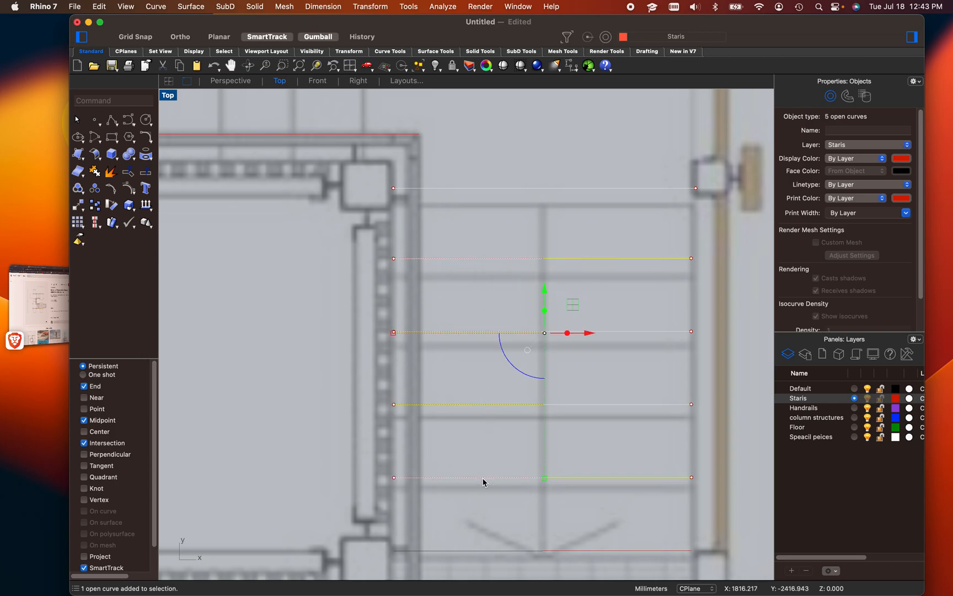
{"action": "left_click", "coordinate": [469, 550], "text": "shift"}
{"action": "left_click_drag", "start_coordinate": [544, 326], "coordinate": [544, 342]}
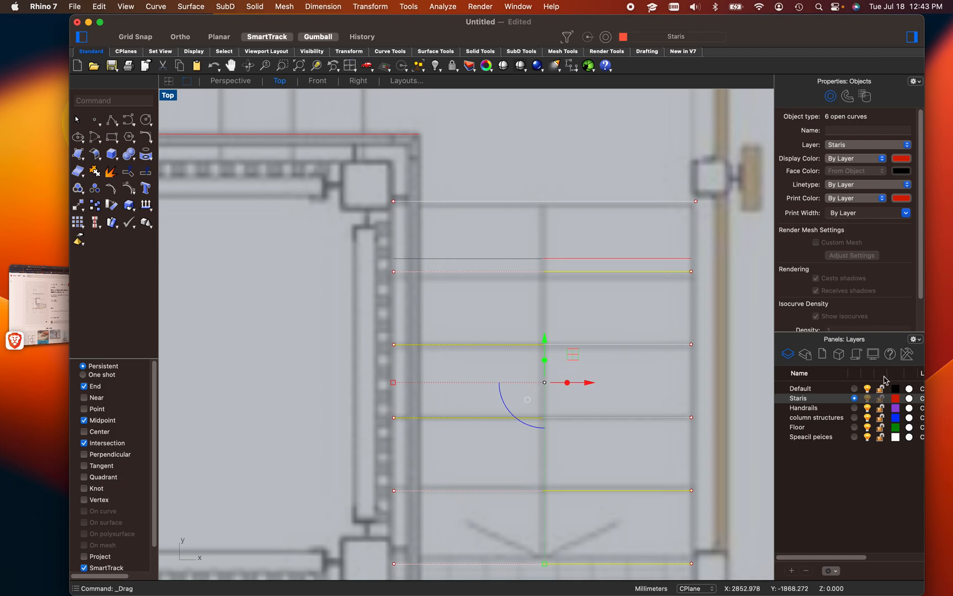
Unlock the floor plan picture and assign it to the Default layer
{"action": "scroll", "coordinate": [614, 377], "scroll_direction": "down", "scroll_amount": 5}
{"action": "type", "text": "Unlock"}
{"action": "key", "text": "Return"}
{"action": "scroll", "coordinate": [591, 272], "scroll_direction": "down", "scroll_amount": 4}
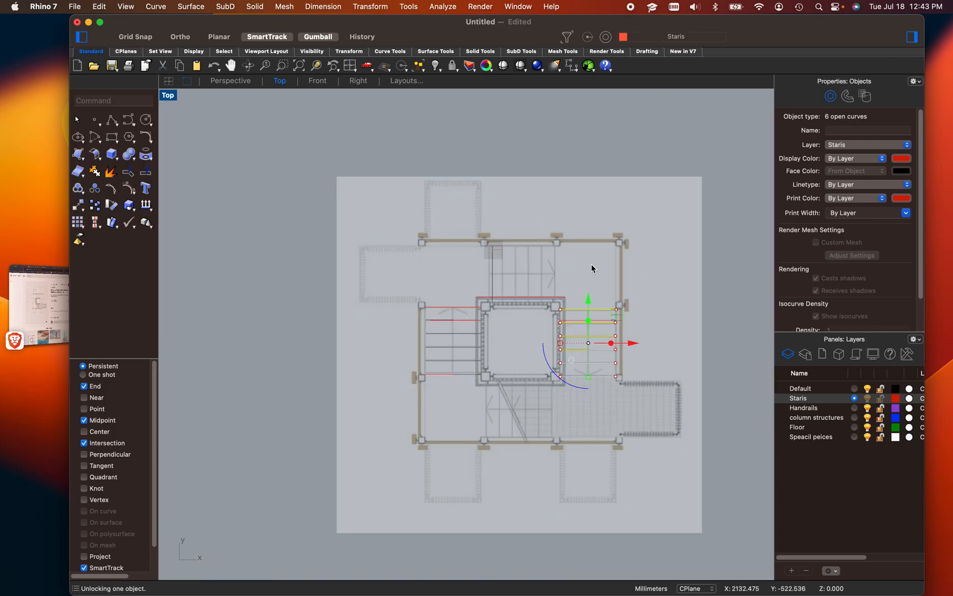
{"action": "left_click", "coordinate": [822, 390]}
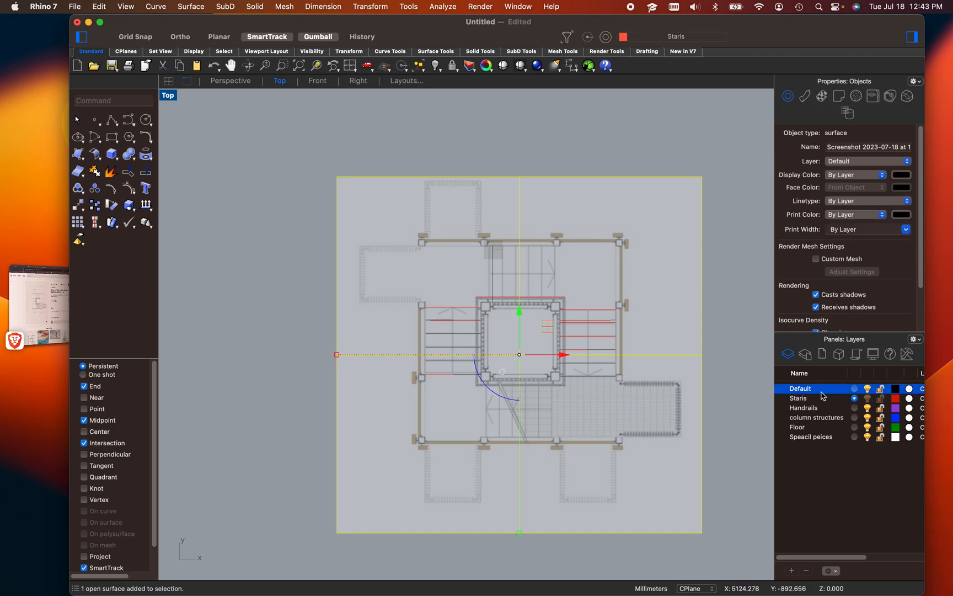
{"action": "right_click", "coordinate": [821, 391]}
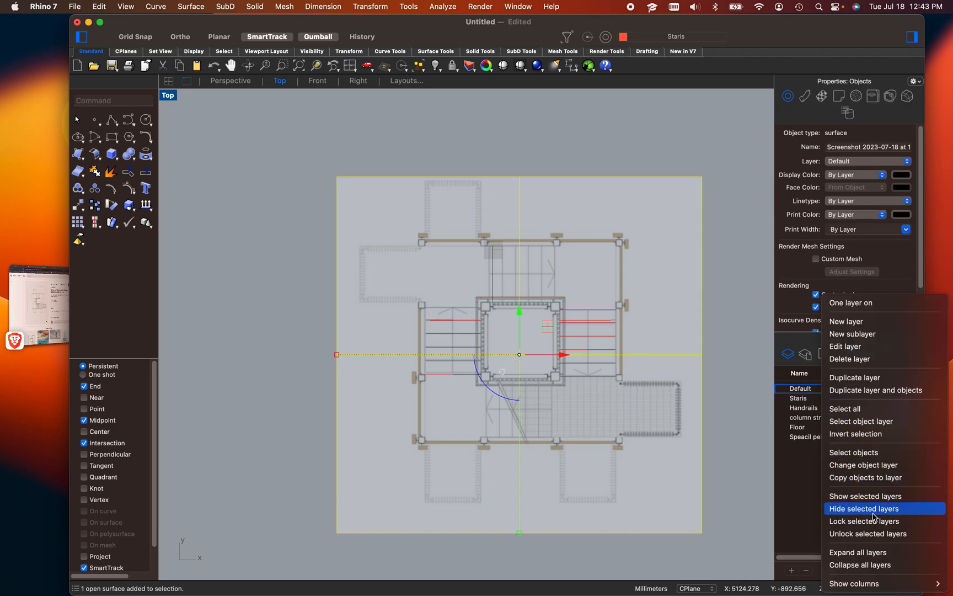
{"action": "left_click", "coordinate": [871, 469]}
{"action": "left_click", "coordinate": [736, 412]}
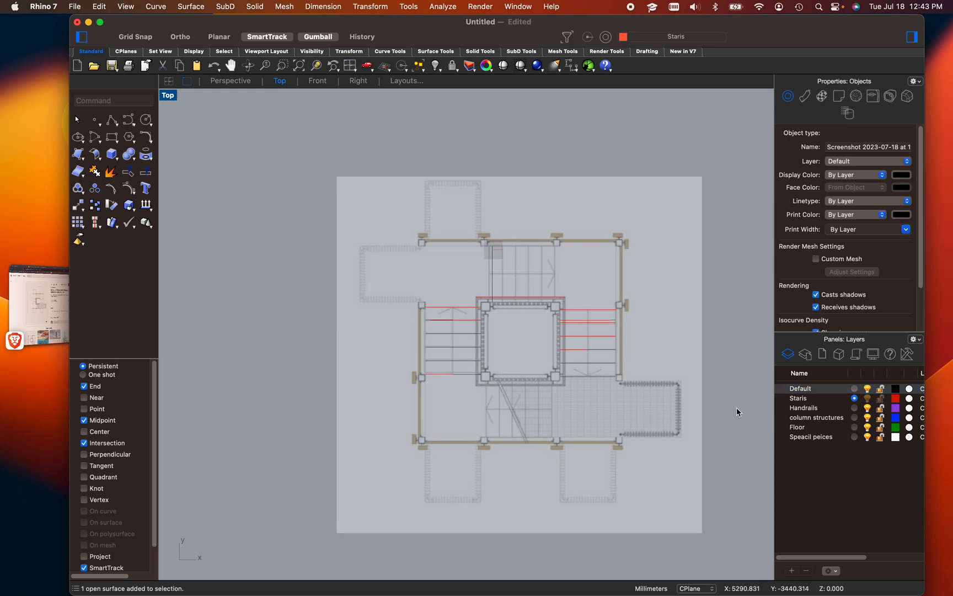
Turn off the Default layer and inspect the traced tread lines of both flights without the picture
{"action": "left_click", "coordinate": [868, 388]}
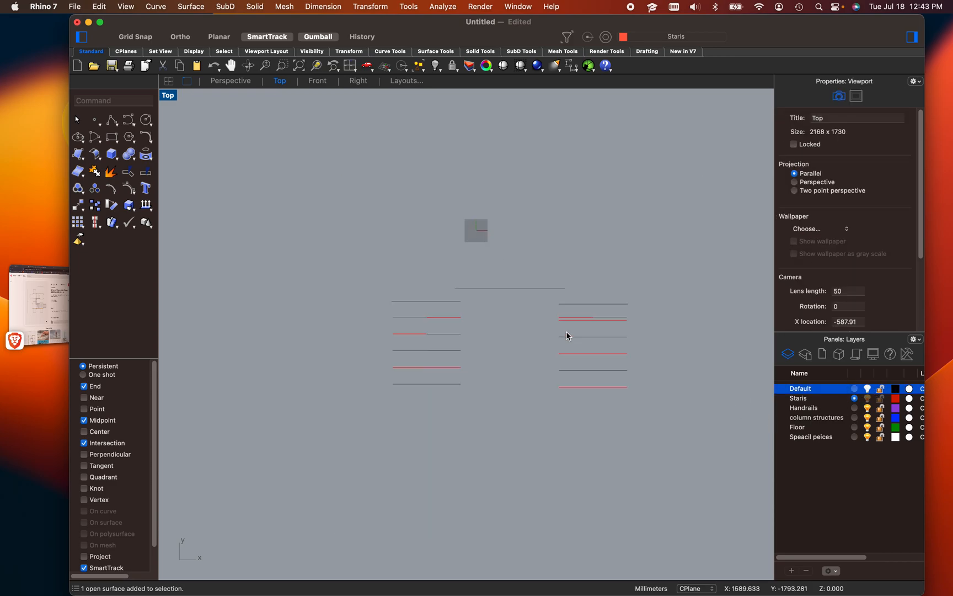
{"action": "scroll", "coordinate": [566, 333], "scroll_direction": "up", "scroll_amount": 5}
{"action": "scroll", "coordinate": [236, 351], "scroll_direction": "up", "scroll_amount": 5}
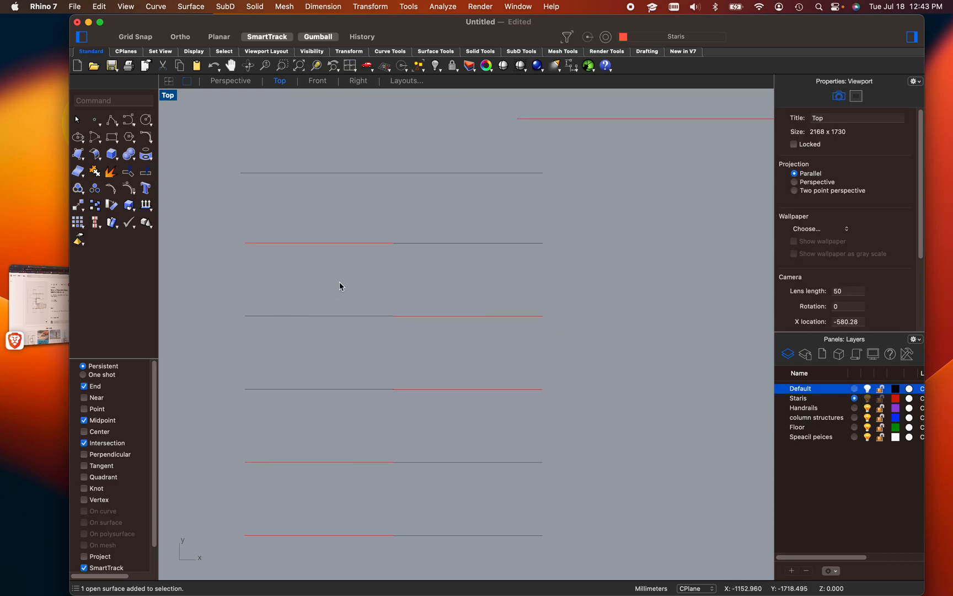
{"action": "scroll", "coordinate": [385, 266], "scroll_direction": "down", "scroll_amount": 5}
{"action": "scroll", "coordinate": [430, 279], "scroll_direction": "down", "scroll_amount": 5}
{"action": "scroll", "coordinate": [556, 277], "scroll_direction": "up", "scroll_amount": 8}
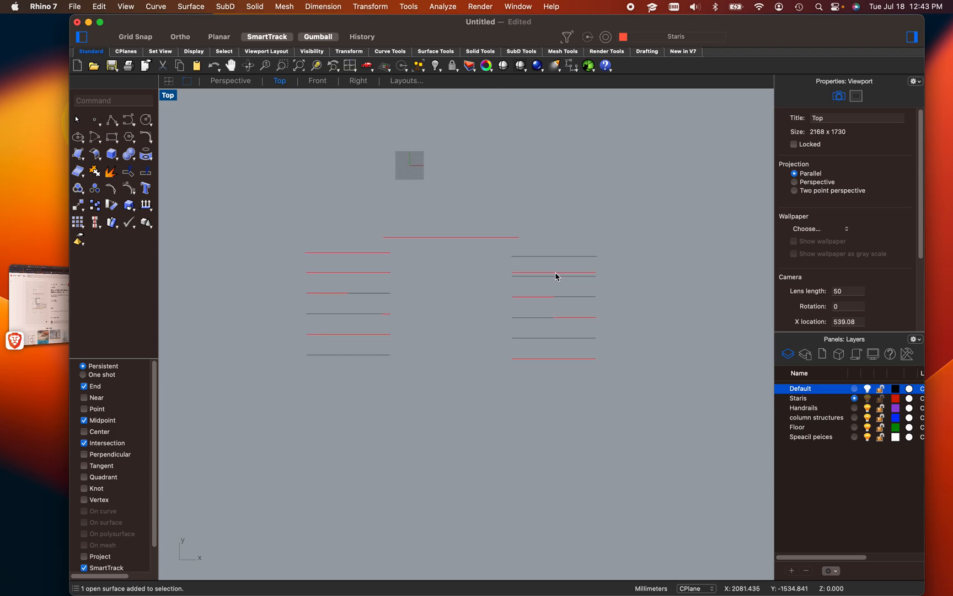
Delete the stray extra tread line between the upper treads of the right flight
{"action": "left_click", "coordinate": [554, 278]}
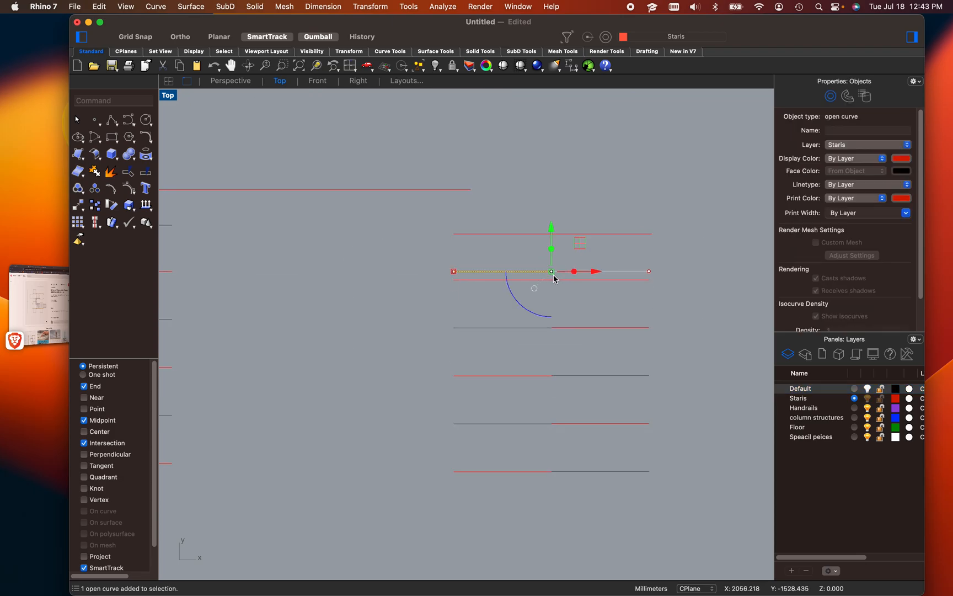
{"action": "key", "text": "Delete"}
{"action": "scroll", "coordinate": [556, 298], "scroll_direction": "down", "scroll_amount": 6}
{"action": "scroll", "coordinate": [430, 314], "scroll_direction": "up", "scroll_amount": 3}
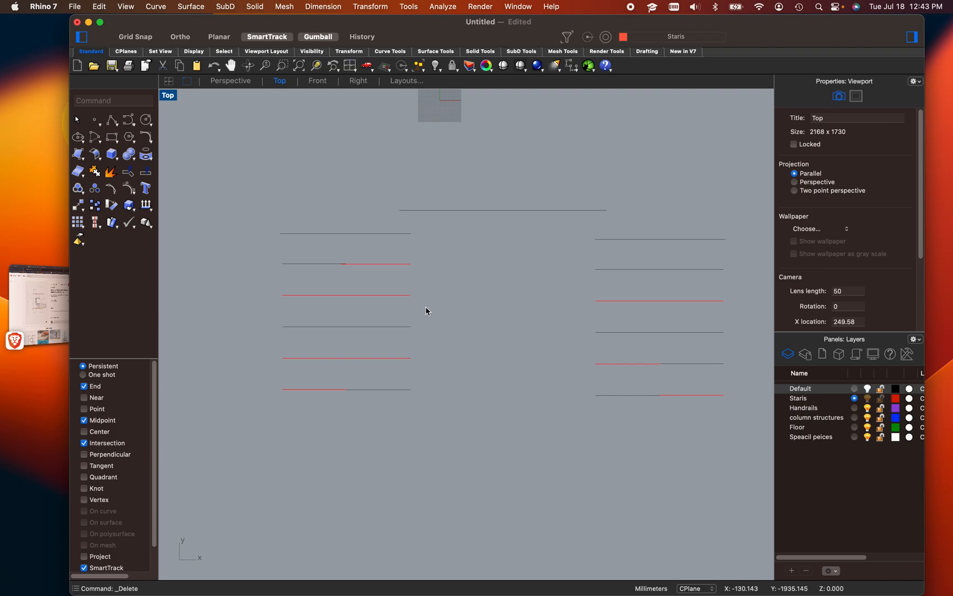
Draw two lines on the Staris layer closing both sides of the left flight, from its top tread's ends to its bottom tread's ends
{"action": "left_click", "coordinate": [817, 401]}
{"action": "type", "text": "l"}
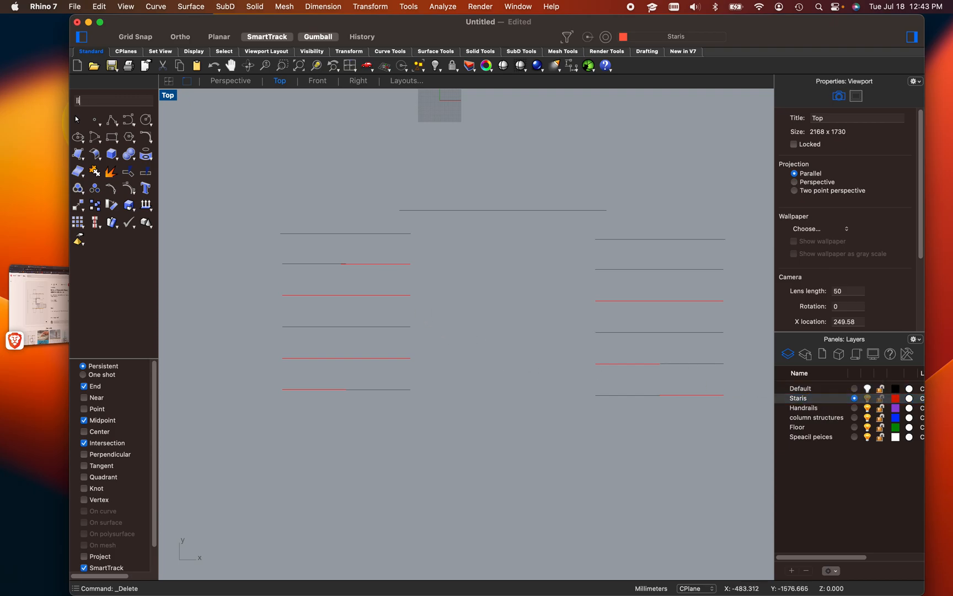
{"action": "type", "text": "ine"}
{"action": "key", "text": "Return"}
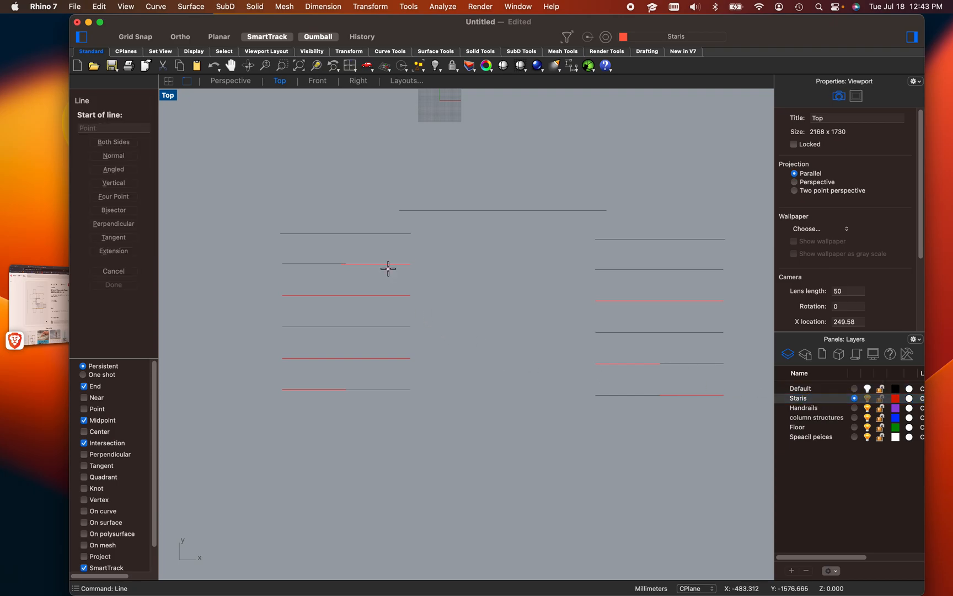
{"action": "left_click", "coordinate": [410, 233]}
{"action": "left_click", "coordinate": [410, 389]}
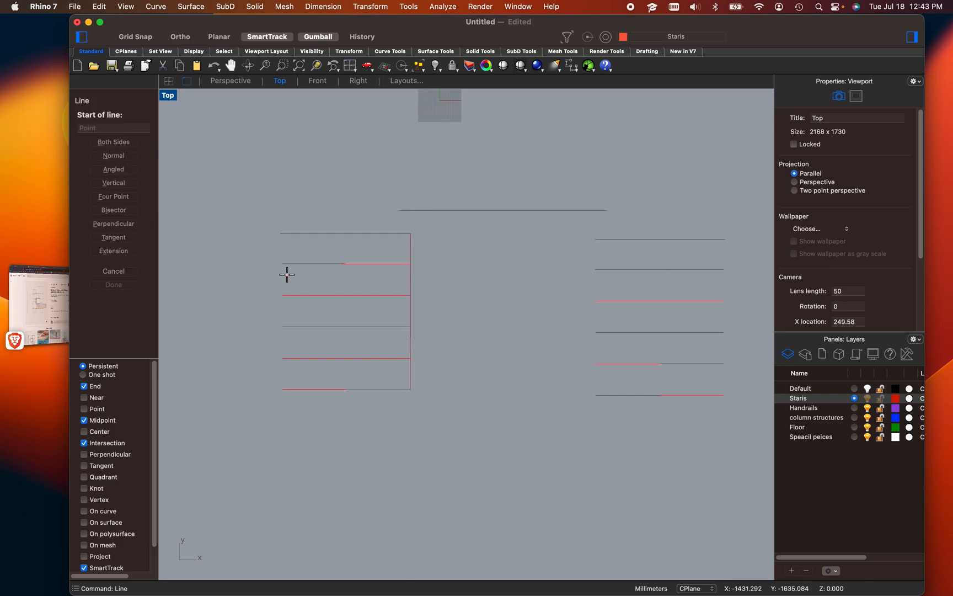
{"action": "left_click", "coordinate": [281, 234]}
{"action": "left_click", "coordinate": [282, 389]}
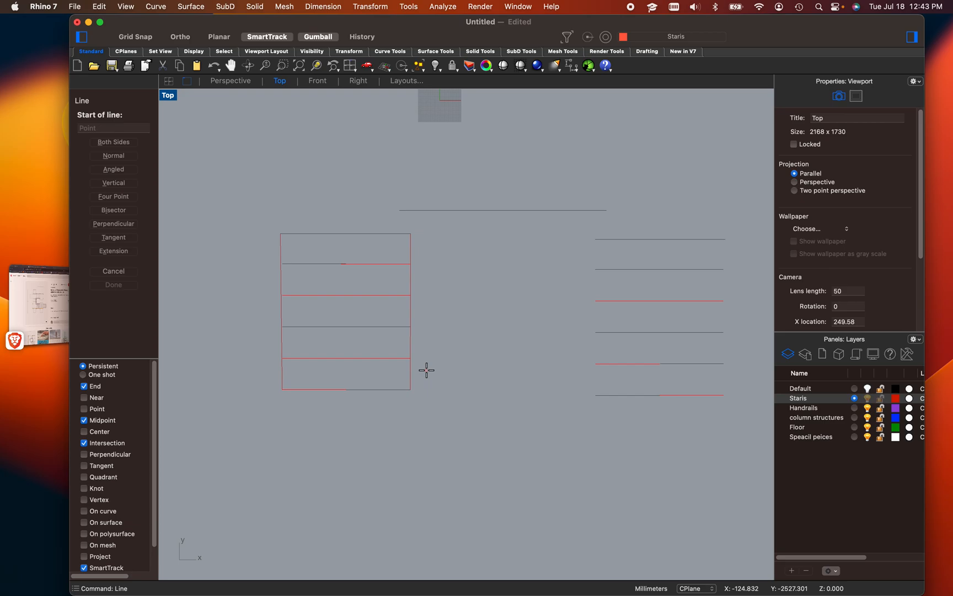
Change the Staris layer's colour to green (#04AD00)
{"action": "left_click", "coordinate": [896, 399]}
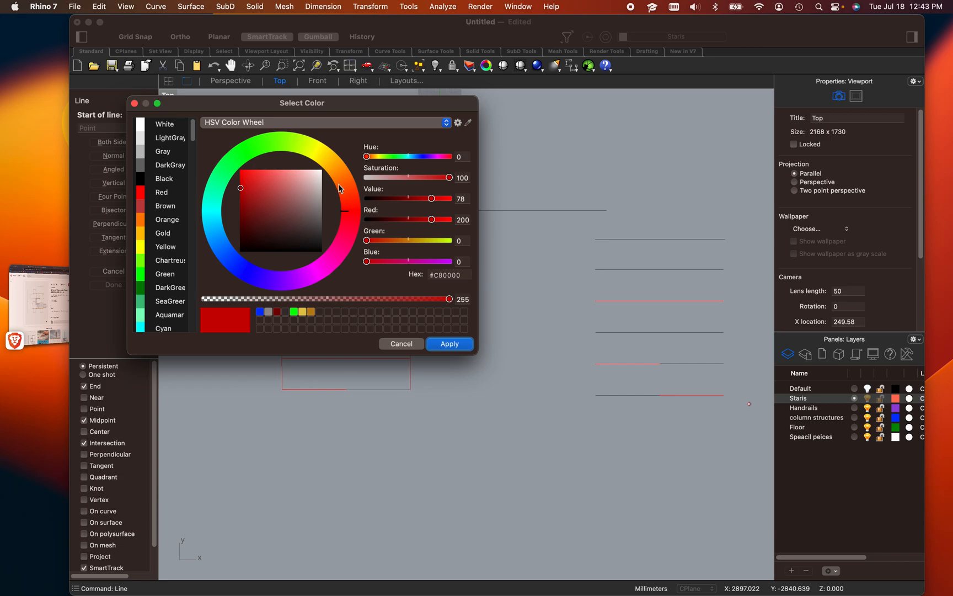
{"action": "left_click_drag", "start_coordinate": [237, 174], "coordinate": [251, 154]}
{"action": "left_click", "coordinate": [259, 195]}
{"action": "left_click_drag", "start_coordinate": [247, 208], "coordinate": [240, 197]}
{"action": "left_click", "coordinate": [450, 343]}
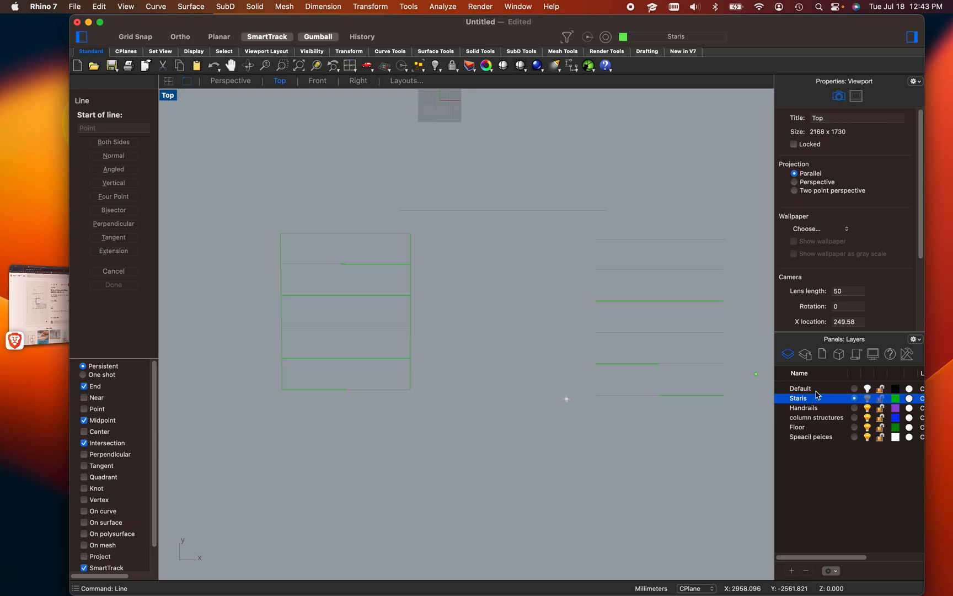
Set the Staris layer's colour to the preset Red
{"action": "left_click", "coordinate": [895, 398]}
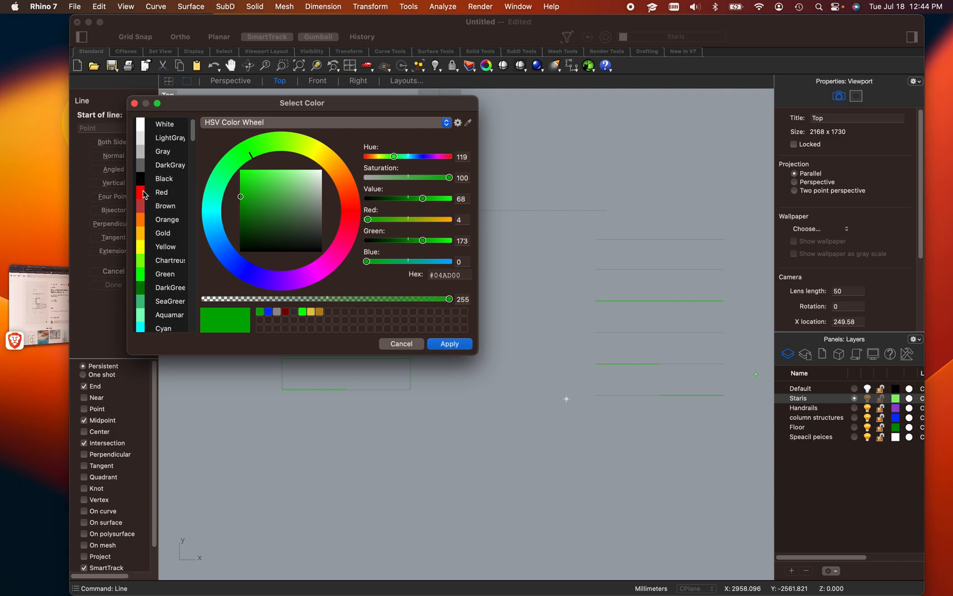
{"action": "left_click", "coordinate": [144, 195]}
{"action": "left_click", "coordinate": [458, 344]}
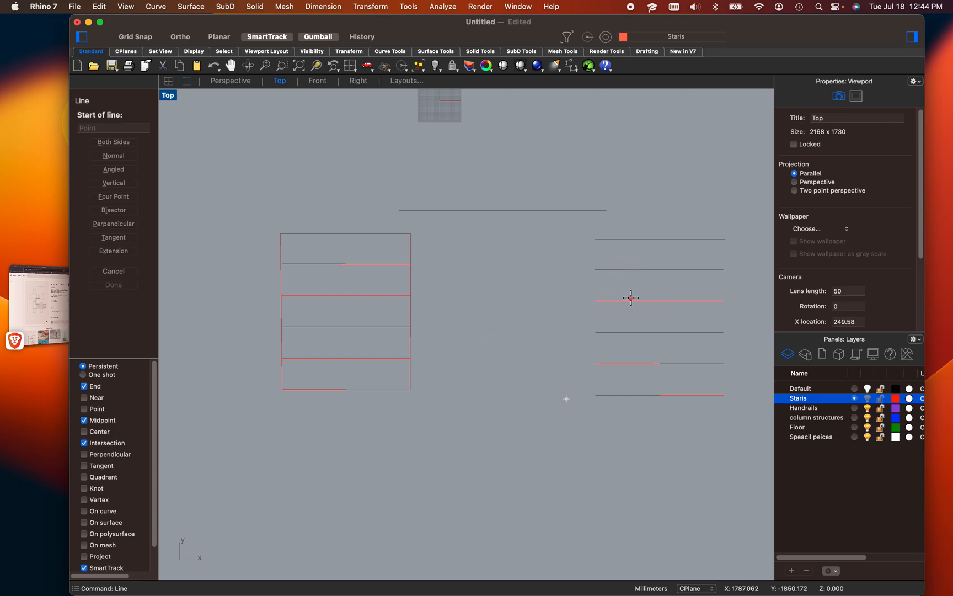
Turn the Default layer back on to show the floor plan picture and end the Line command
{"action": "scroll", "coordinate": [313, 330], "scroll_direction": "up", "scroll_amount": 3}
{"action": "scroll", "coordinate": [312, 329], "scroll_direction": "down", "scroll_amount": 3}
{"action": "scroll", "coordinate": [334, 318], "scroll_direction": "down", "scroll_amount": 3}
{"action": "scroll", "coordinate": [334, 319], "scroll_direction": "up", "scroll_amount": 3}
{"action": "scroll", "coordinate": [335, 318], "scroll_direction": "down", "scroll_amount": 1}
{"action": "scroll", "coordinate": [336, 319], "scroll_direction": "up", "scroll_amount": 3}
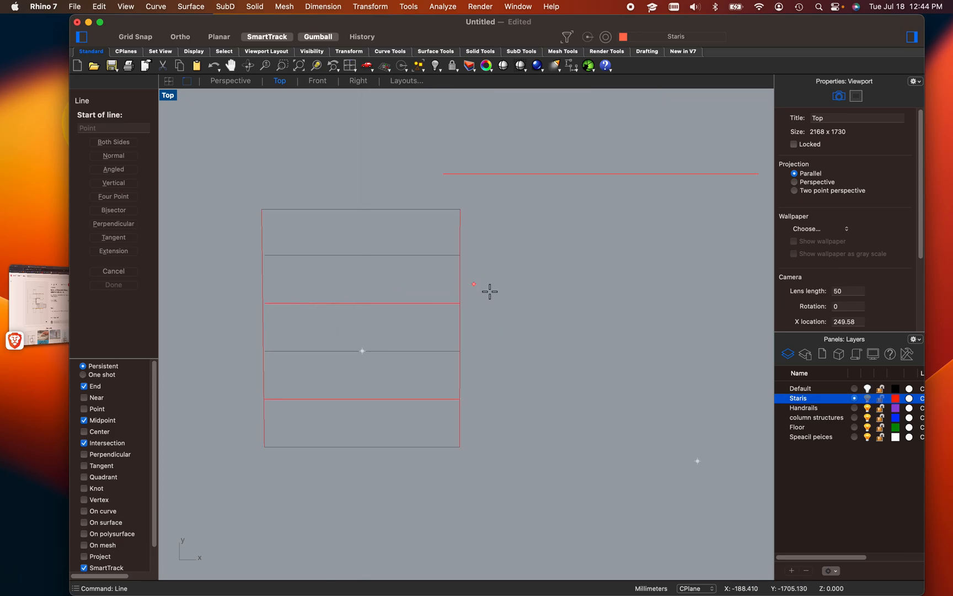
{"action": "scroll", "coordinate": [345, 250], "scroll_direction": "down", "scroll_amount": 3}
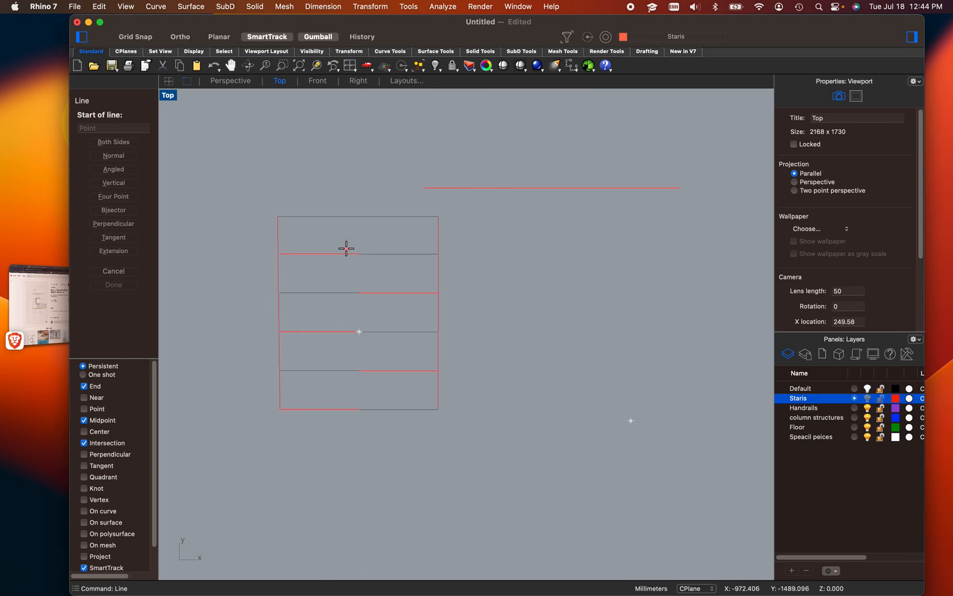
{"action": "left_click", "coordinate": [867, 388]}
{"action": "scroll", "coordinate": [433, 328], "scroll_direction": "down", "scroll_amount": 2}
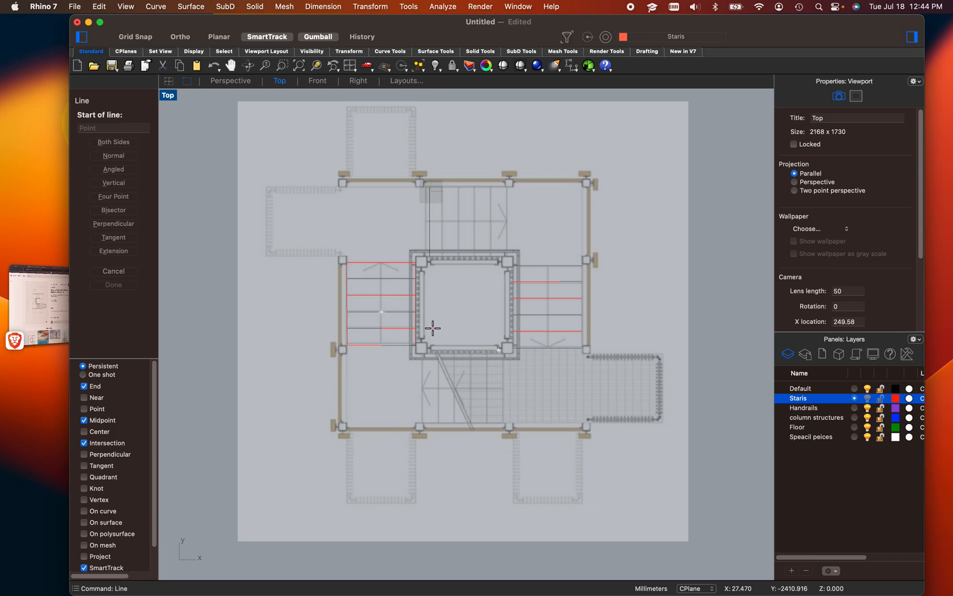
{"action": "scroll", "coordinate": [417, 355], "scroll_direction": "down", "scroll_amount": 3}
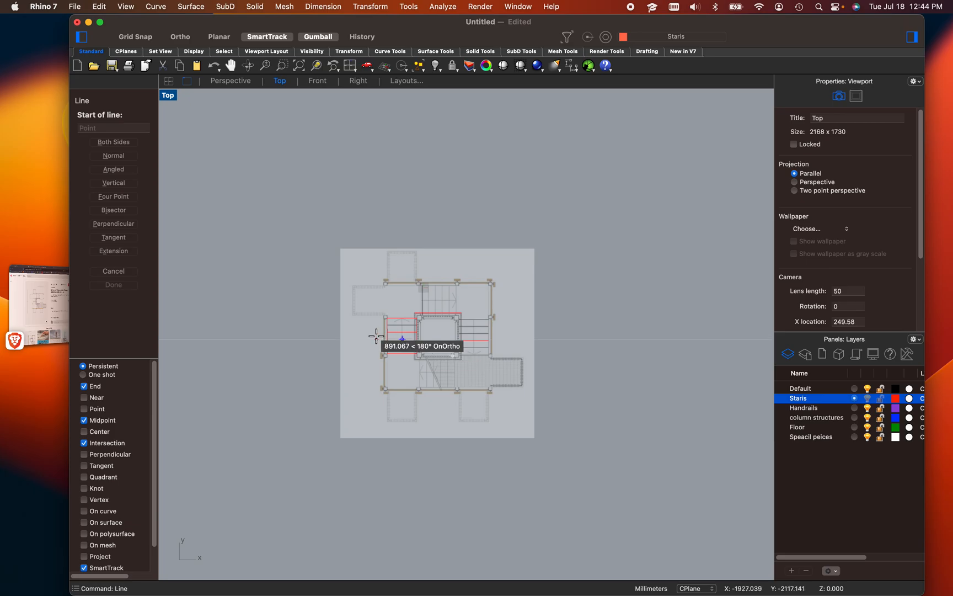
{"action": "scroll", "coordinate": [376, 336], "scroll_direction": "down", "scroll_amount": 2}
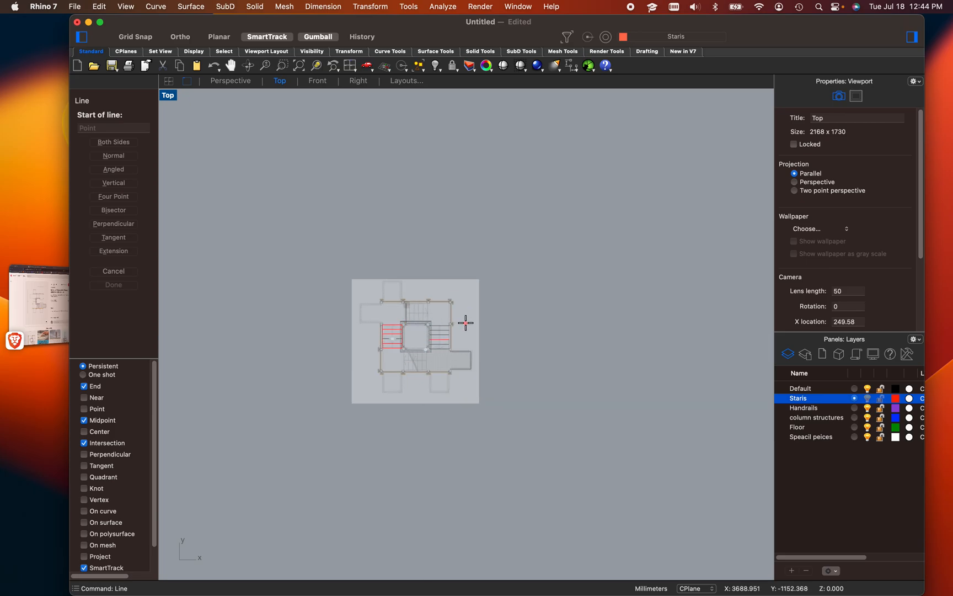
{"action": "scroll", "coordinate": [528, 379], "scroll_direction": "up", "scroll_amount": 4}
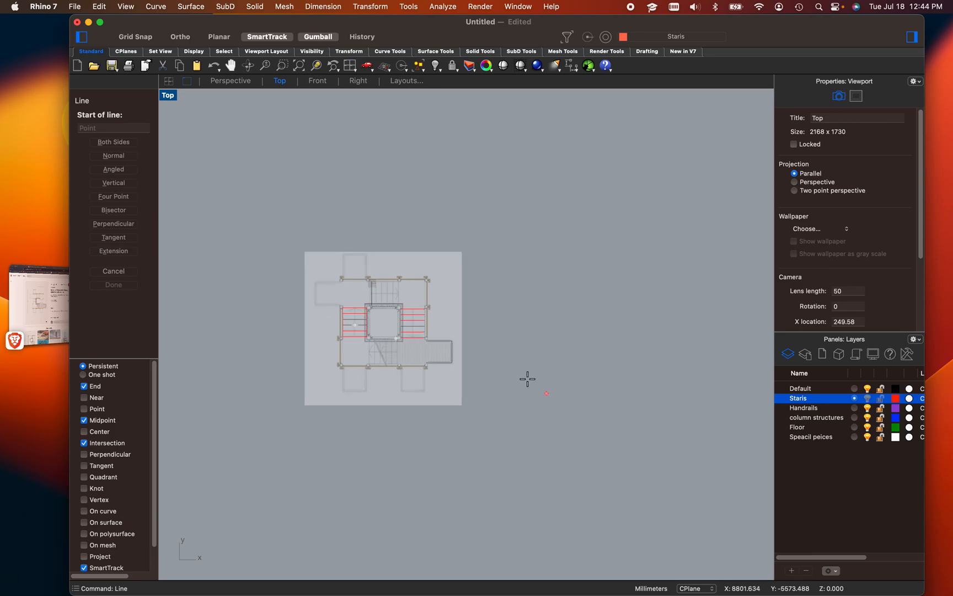
{"action": "scroll", "coordinate": [259, 256], "scroll_direction": "down", "scroll_amount": 2}
{"action": "scroll", "coordinate": [260, 255], "scroll_direction": "up", "scroll_amount": 3}
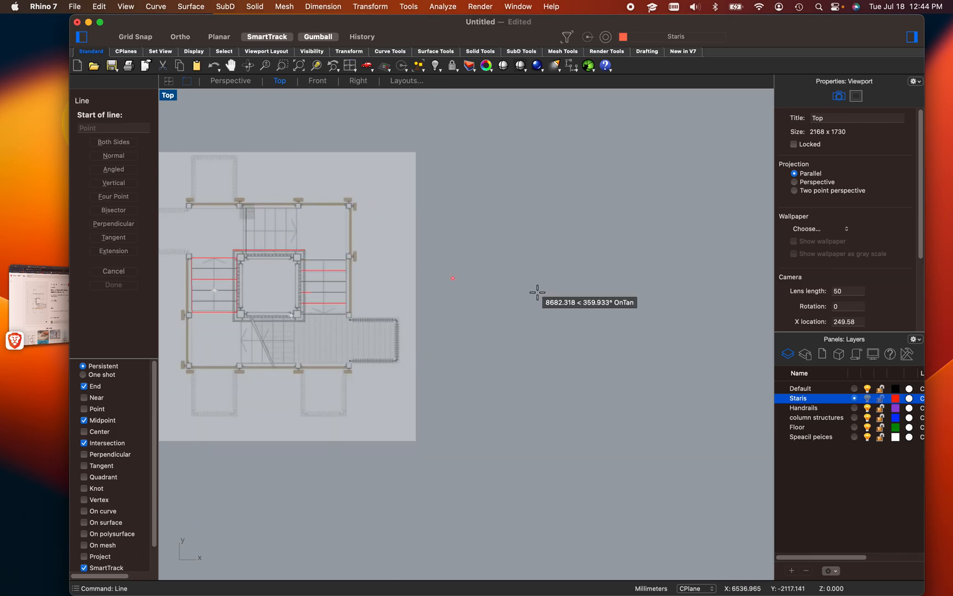
{"action": "key", "text": "Escape"}
Draw a 25' by 25' square in the empty space to the right of the floor plan picture
{"action": "scroll", "coordinate": [519, 349], "scroll_direction": "down", "scroll_amount": 2}
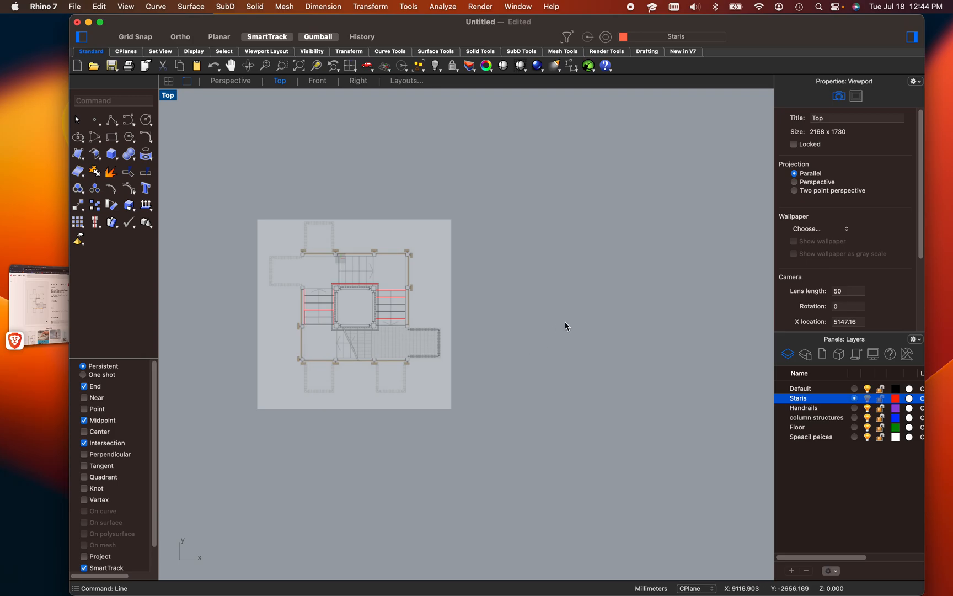
{"action": "right_click_drag", "start_coordinate": [564, 327], "coordinate": [470, 323]}
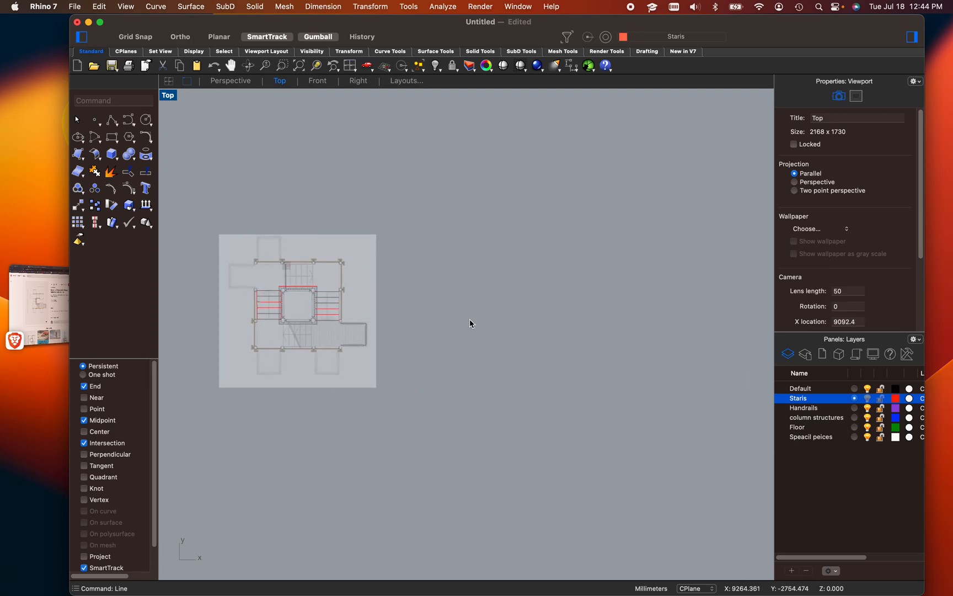
{"action": "type", "text": "rec"}
{"action": "key", "text": "Return"}
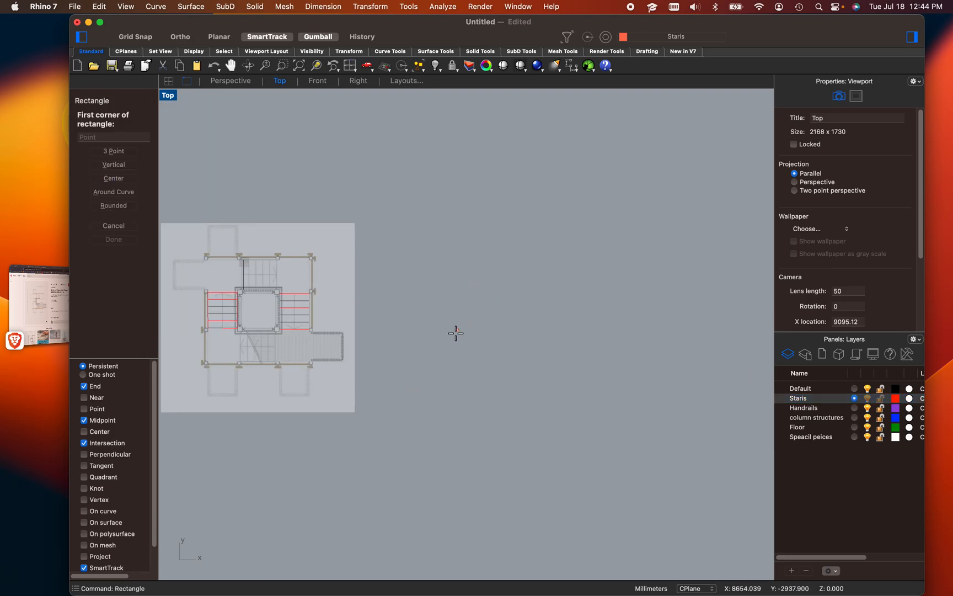
{"action": "left_click", "coordinate": [428, 368]}
{"action": "scroll", "coordinate": [519, 256], "scroll_direction": "up", "scroll_amount": 3}
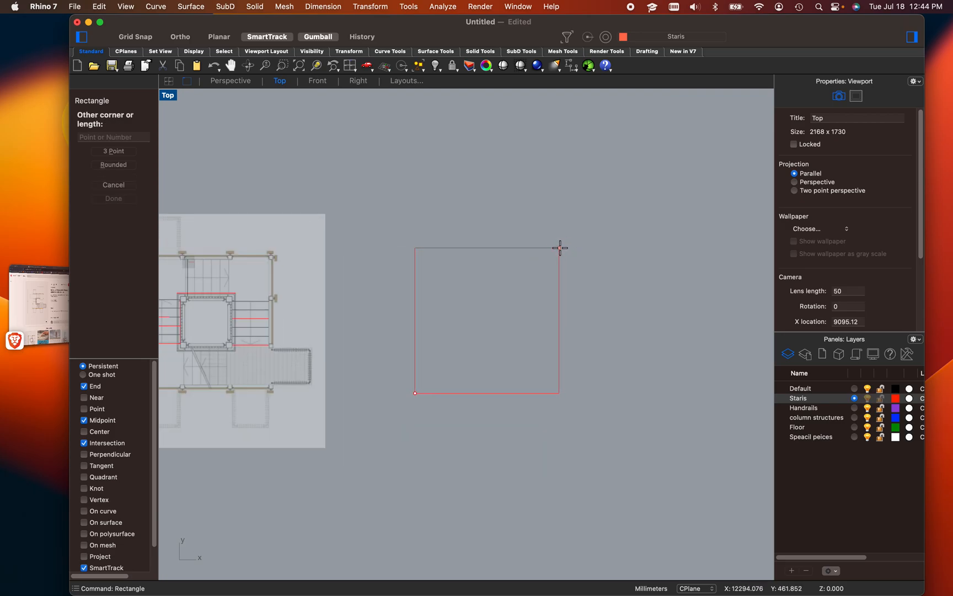
{"action": "type", "text": "25"}
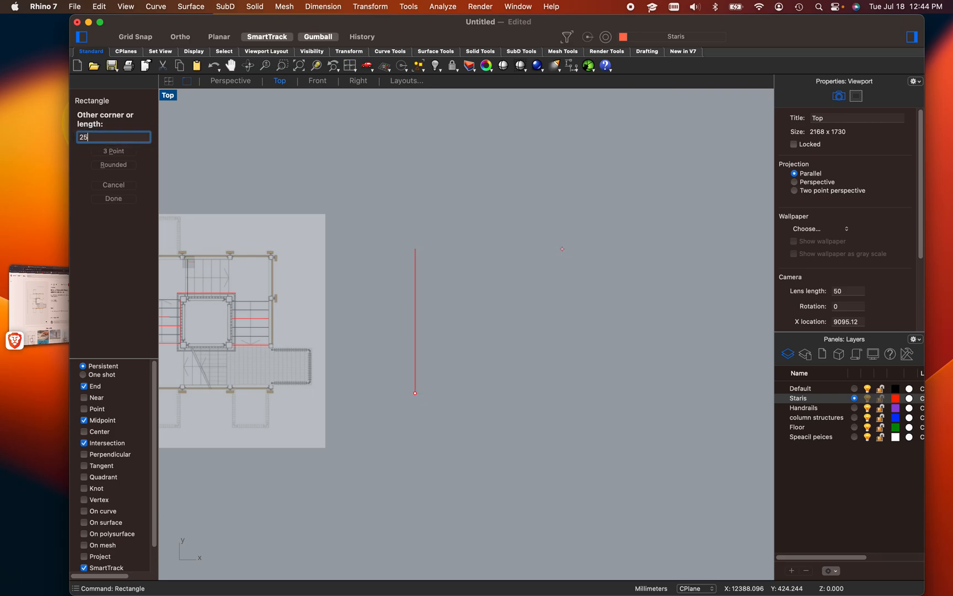
{"action": "key", "text": "Return"}
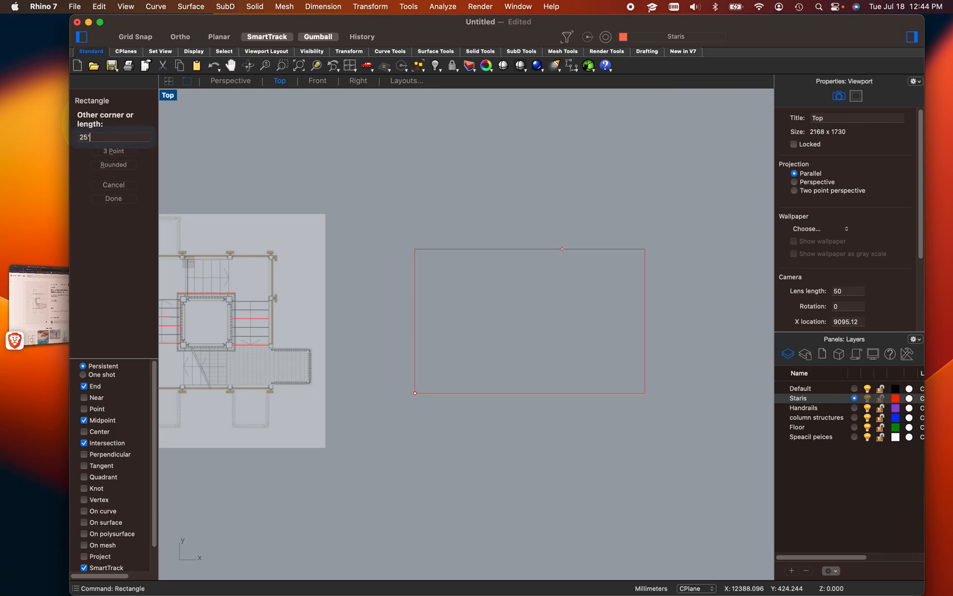
{"action": "type", "text": "25"}
{"action": "key", "text": "Return"}
Move the 25' square down so it sits more level with the floor plan picture, and deselect it
{"action": "scroll", "coordinate": [355, 259], "scroll_direction": "down", "scroll_amount": 3}
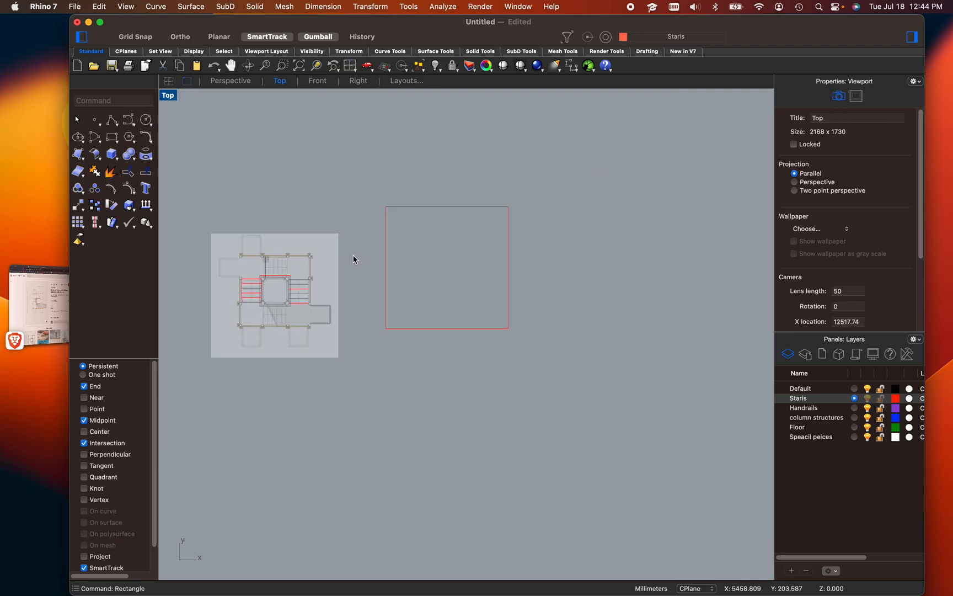
{"action": "scroll", "coordinate": [248, 313], "scroll_direction": "up", "scroll_amount": 3}
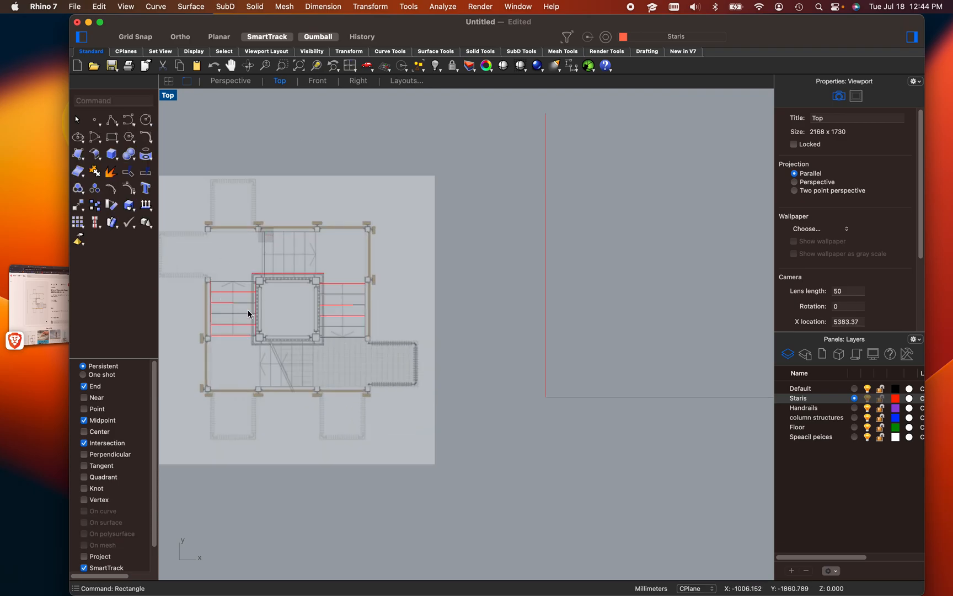
{"action": "scroll", "coordinate": [240, 312], "scroll_direction": "down", "scroll_amount": 3}
{"action": "left_click_drag", "start_coordinate": [405, 276], "coordinate": [418, 315]}
{"action": "left_click", "coordinate": [569, 322]}
{"action": "scroll", "coordinate": [493, 306], "scroll_direction": "up", "scroll_amount": 6}
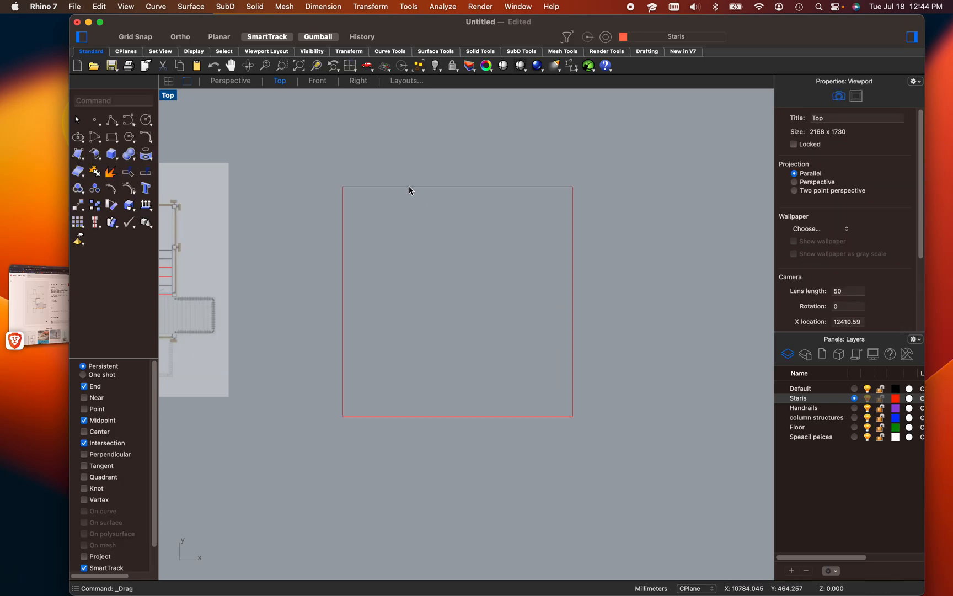
Select the whole square and explode it into separate edge lines
{"action": "left_click", "coordinate": [392, 187]}
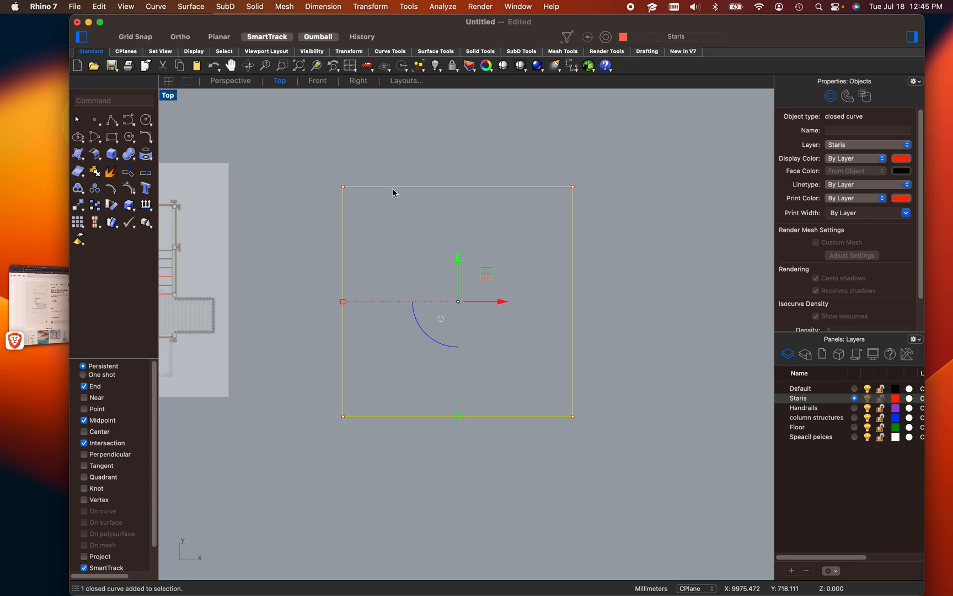
{"action": "left_click", "coordinate": [364, 472]}
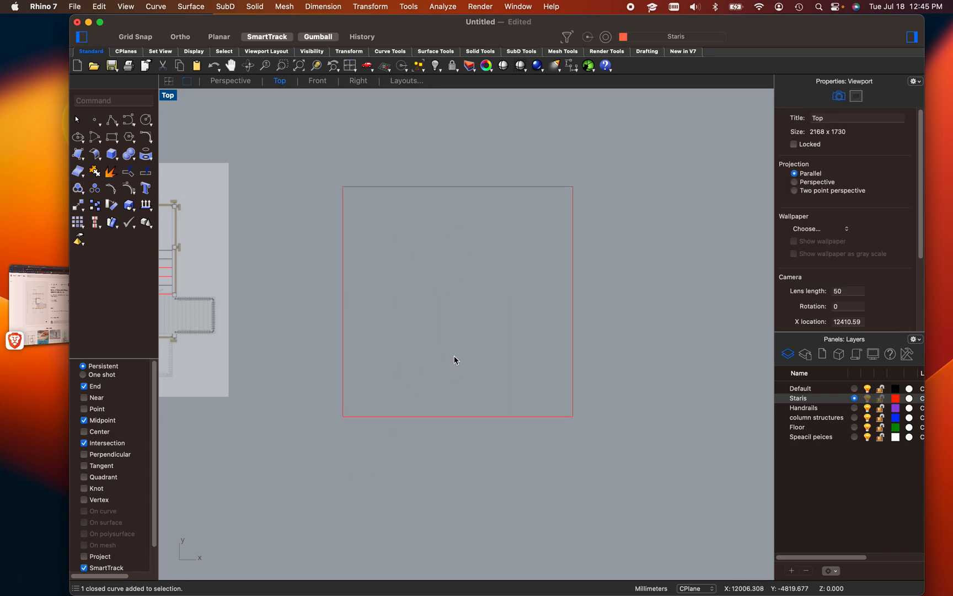
{"action": "scroll", "coordinate": [454, 357], "scroll_direction": "up", "scroll_amount": 4}
{"action": "scroll", "coordinate": [477, 317], "scroll_direction": "down", "scroll_amount": 3}
{"action": "left_click_drag", "start_coordinate": [600, 458], "coordinate": [310, 132]}
{"action": "type", "text": "expl"}
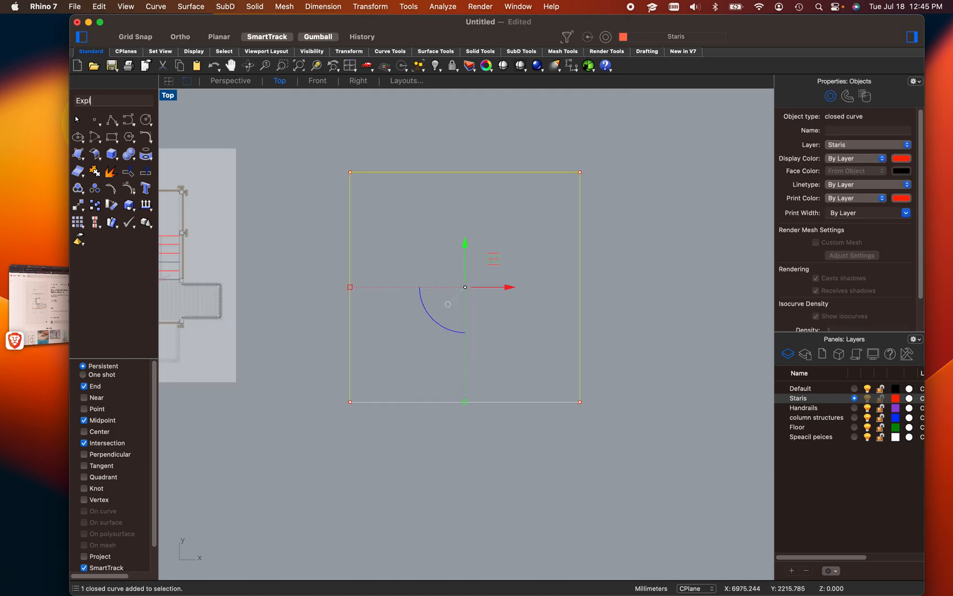
{"action": "type", "text": "ode"}
{"action": "key", "text": "Return"}
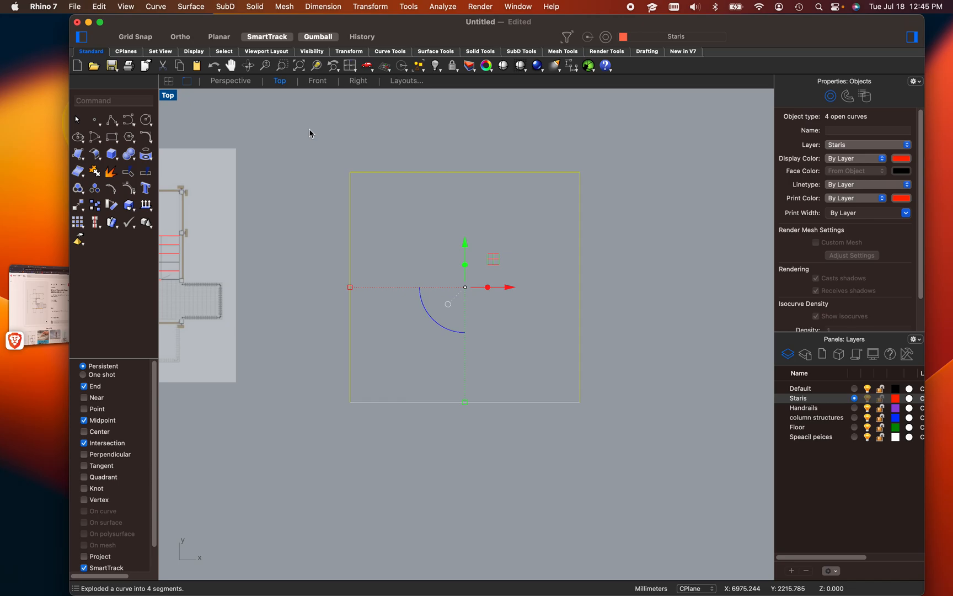
Test-select the exploded square's right edge and upper right corner lines to check that they are separate
{"action": "left_click", "coordinate": [610, 274]}
{"action": "left_click_drag", "start_coordinate": [632, 271], "coordinate": [410, 219]}
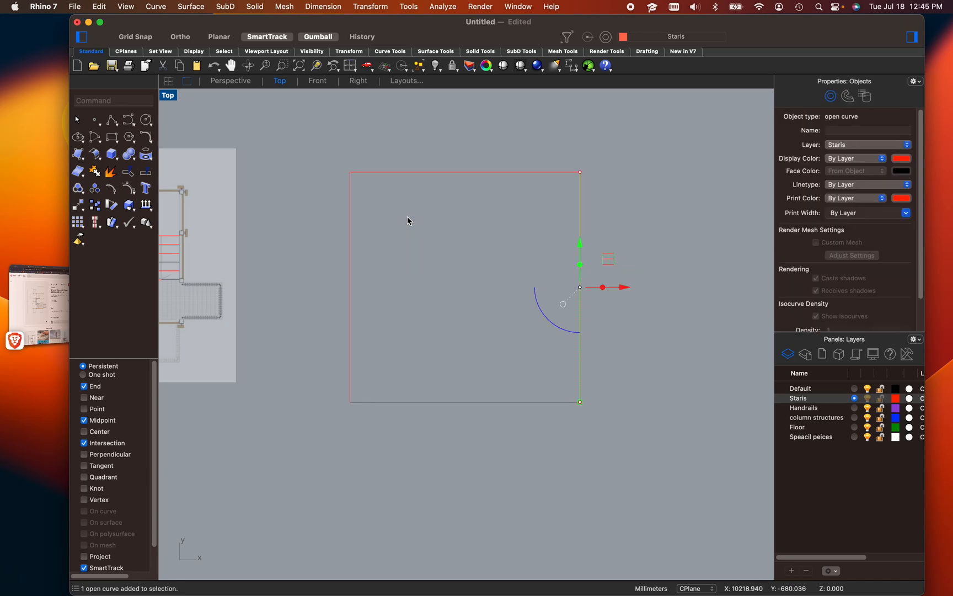
{"action": "left_click", "coordinate": [629, 197]}
{"action": "left_click_drag", "start_coordinate": [591, 216], "coordinate": [531, 156]}
{"action": "left_click", "coordinate": [630, 230]}
Offset the square's top edge inward by 4'
{"action": "scroll", "coordinate": [508, 251], "scroll_direction": "up", "scroll_amount": 3}
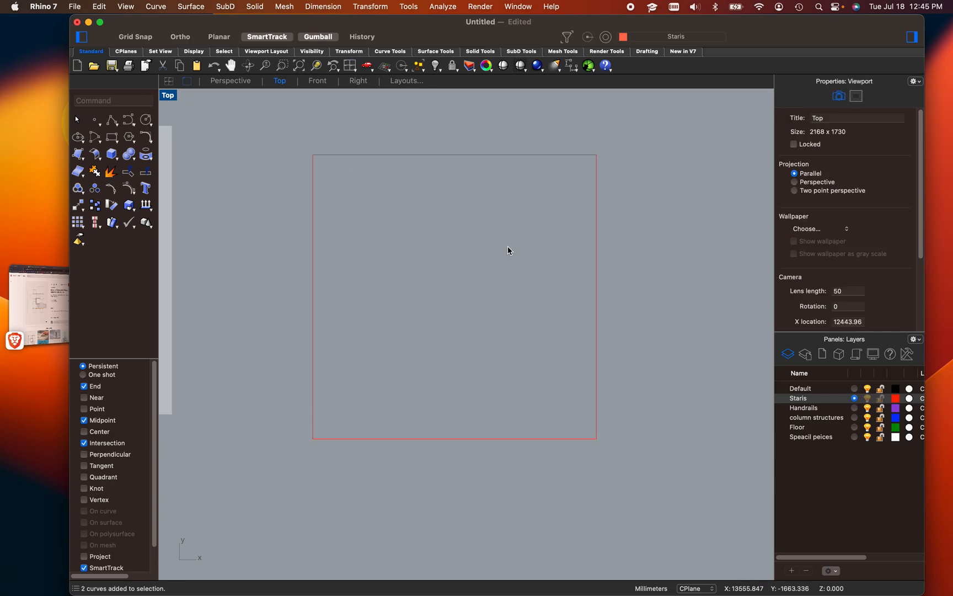
{"action": "type", "text": "o"}
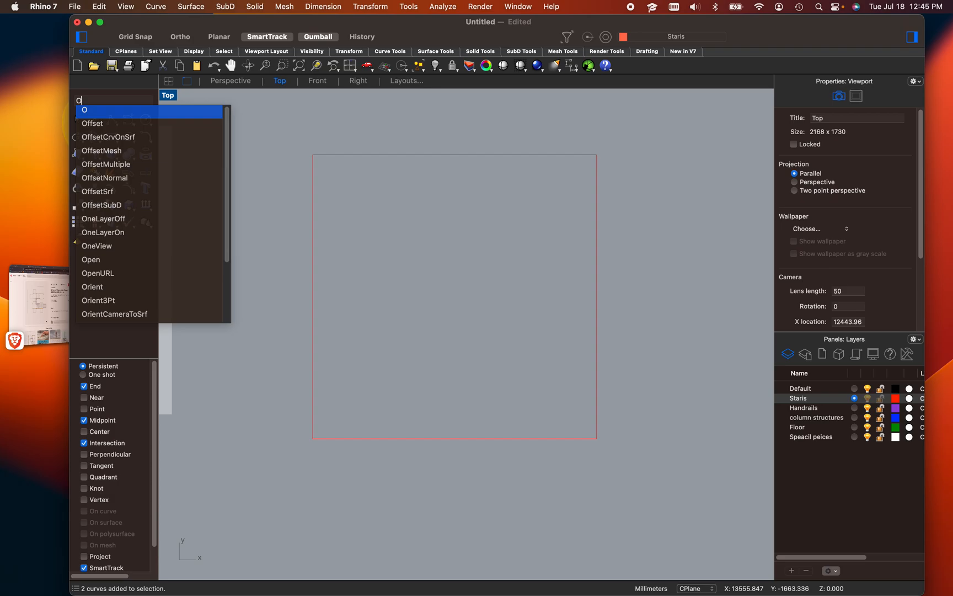
{"action": "type", "text": "ffset"}
{"action": "key", "text": "Return"}
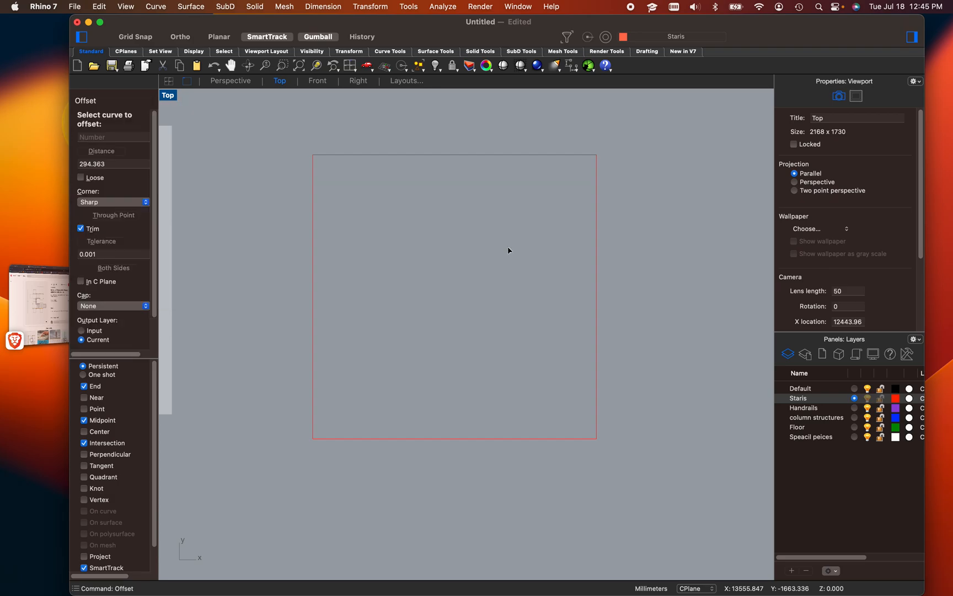
{"action": "left_click", "coordinate": [470, 155]}
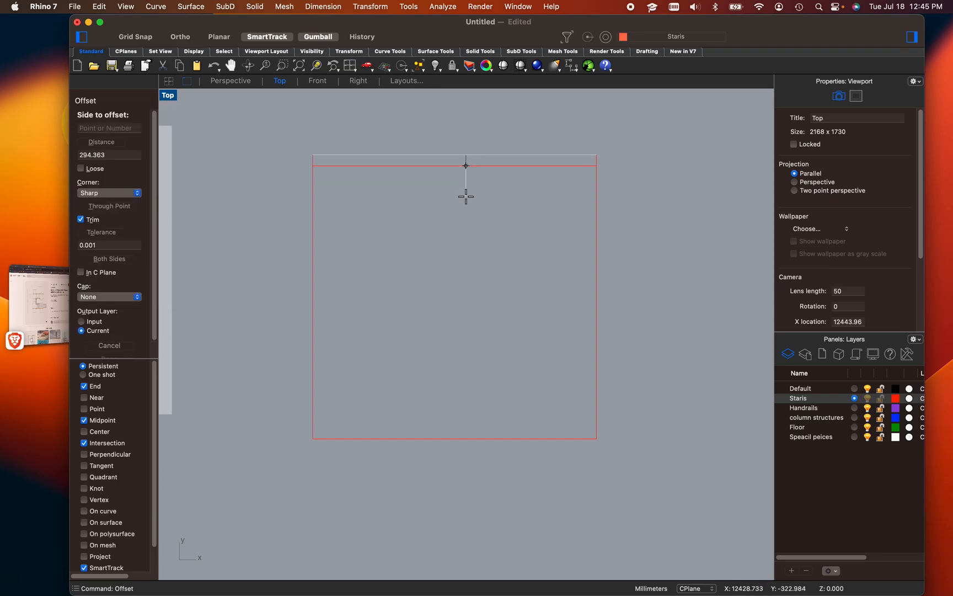
{"action": "type", "text": "d"}
{"action": "key", "text": "Return"}
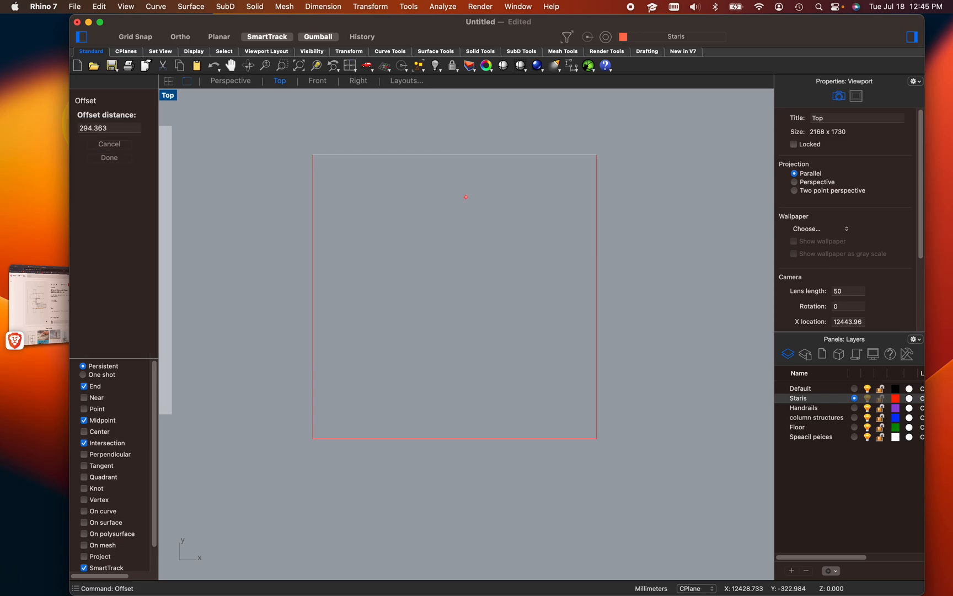
{"action": "type", "text": "4'"}
{"action": "key", "text": "Return"}
{"action": "left_click", "coordinate": [458, 307]}
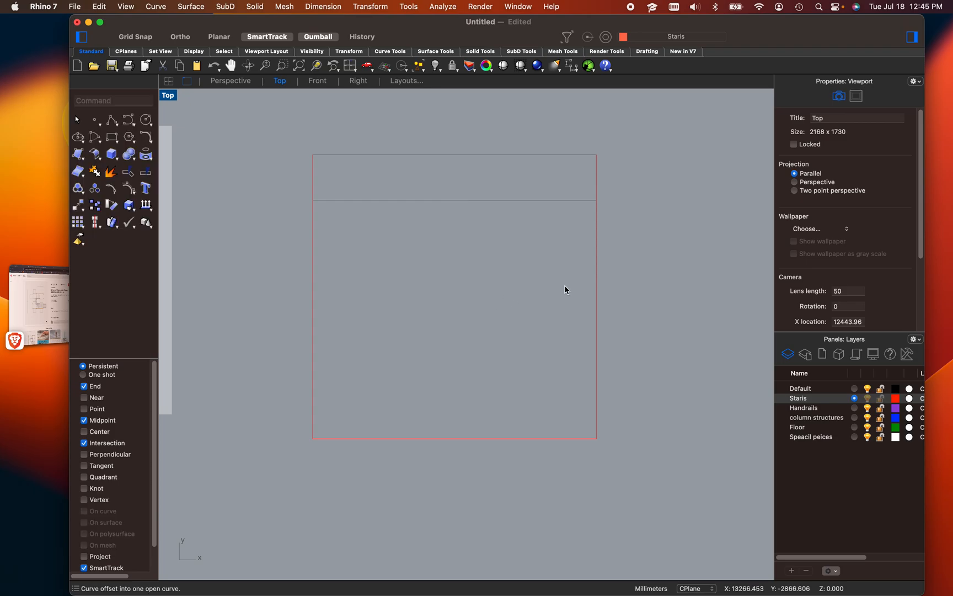
Offset the square's right, bottom and left edges inward by the same 4' distance
{"action": "left_click", "coordinate": [598, 270]}
{"action": "left_click", "coordinate": [493, 437]}
{"action": "key", "text": "Return"}
{"action": "left_click", "coordinate": [476, 367]}
{"action": "left_click", "coordinate": [313, 318]}
{"action": "key", "text": "Return"}
{"action": "left_click", "coordinate": [415, 315]}
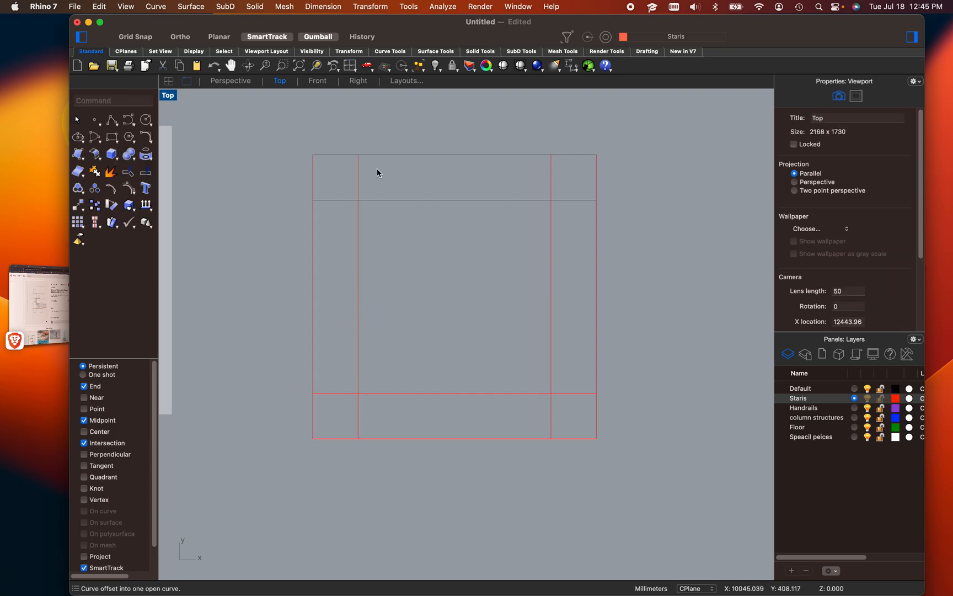
Trim away the part of the inner left vertical line below the inner top horizontal line
{"action": "scroll", "coordinate": [377, 174], "scroll_direction": "up", "scroll_amount": 2}
{"action": "scroll", "coordinate": [378, 241], "scroll_direction": "up", "scroll_amount": 2}
{"action": "scroll", "coordinate": [375, 238], "scroll_direction": "down", "scroll_amount": 2}
{"action": "scroll", "coordinate": [343, 161], "scroll_direction": "up", "scroll_amount": 2}
{"action": "left_click", "coordinate": [353, 182]}
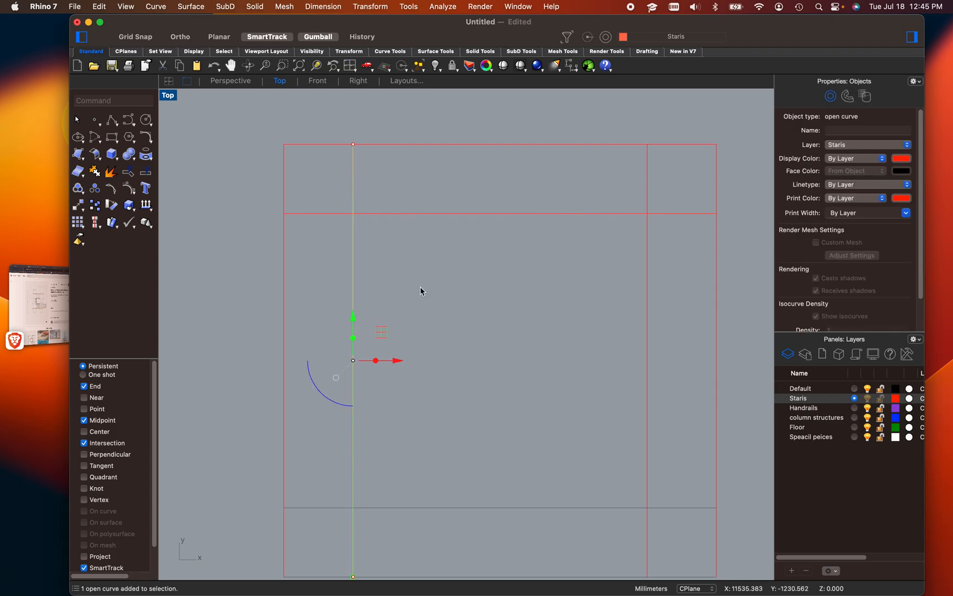
{"action": "left_click", "coordinate": [380, 288]}
{"action": "left_click_drag", "start_coordinate": [380, 278], "coordinate": [330, 205]}
{"action": "type", "text": "tr"}
{"action": "key", "text": "Return"}
{"action": "left_click", "coordinate": [339, 245]}
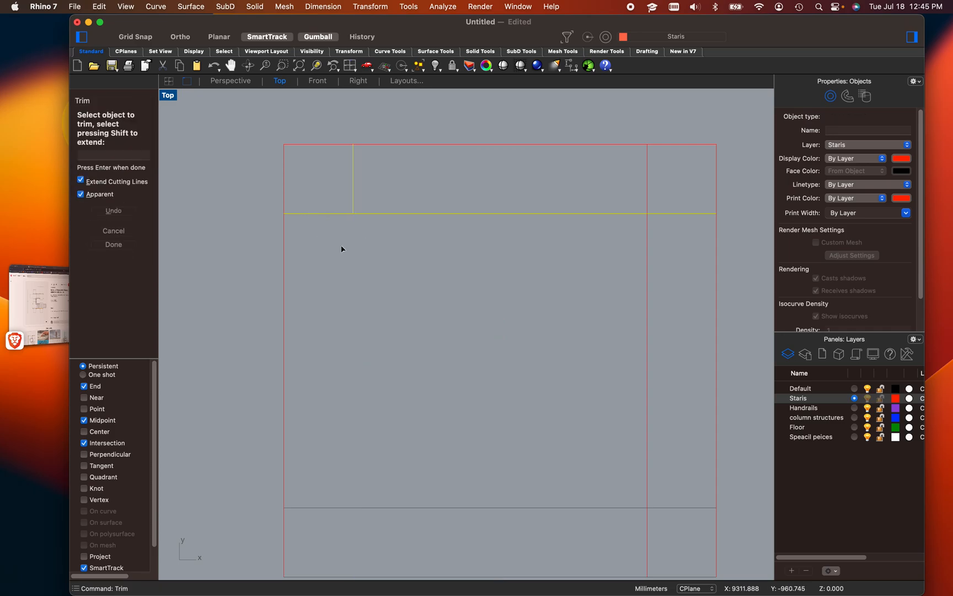
{"action": "key", "text": "Return"}
Offset the short trimmed line to the right three times in succession at 304.8 mm spacing to form stair treads
{"action": "left_click", "coordinate": [348, 185]}
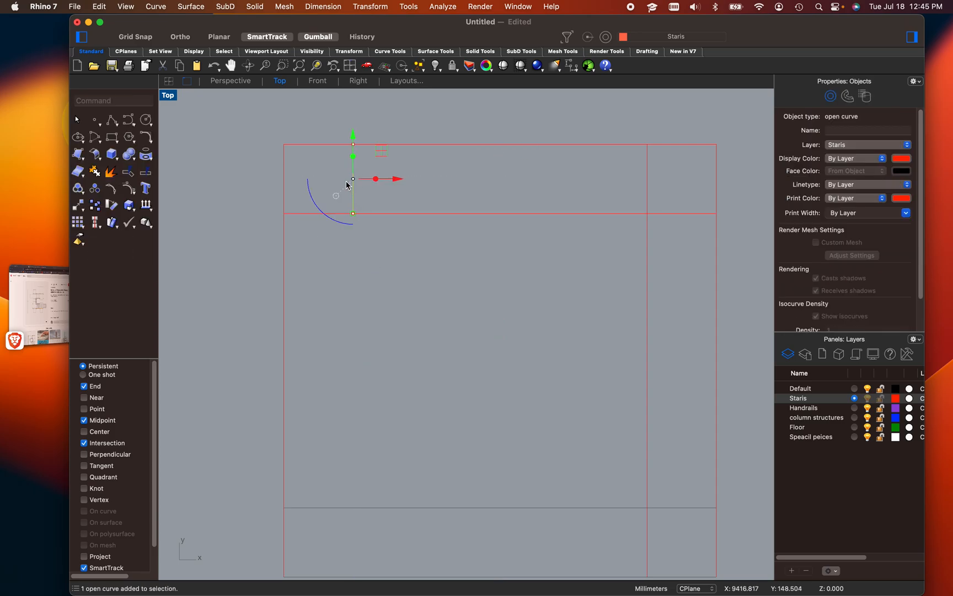
{"action": "type", "text": "offset"}
{"action": "key", "text": "Return"}
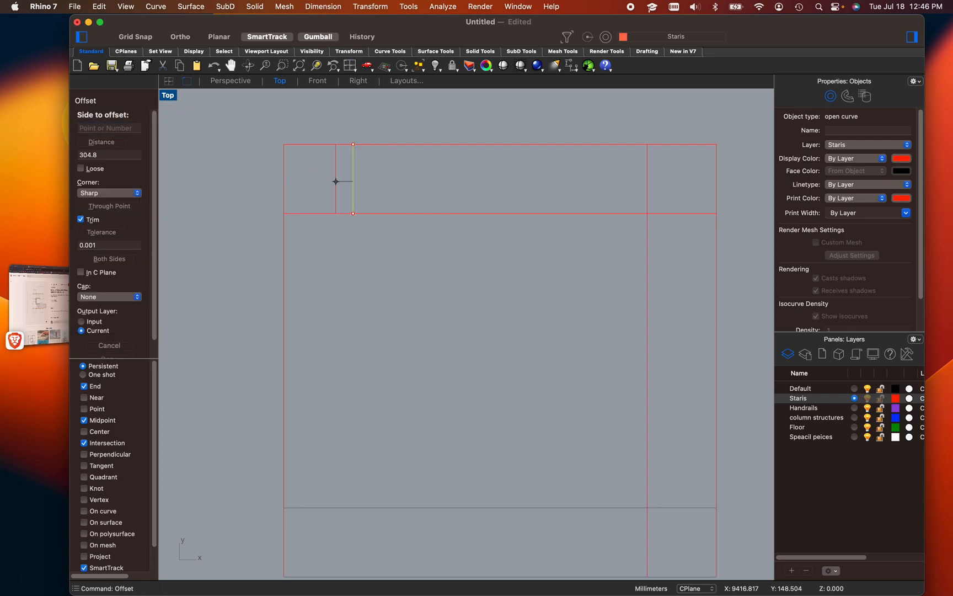
{"action": "left_click", "coordinate": [458, 188]}
{"action": "scroll", "coordinate": [383, 185], "scroll_direction": "up", "scroll_amount": 6}
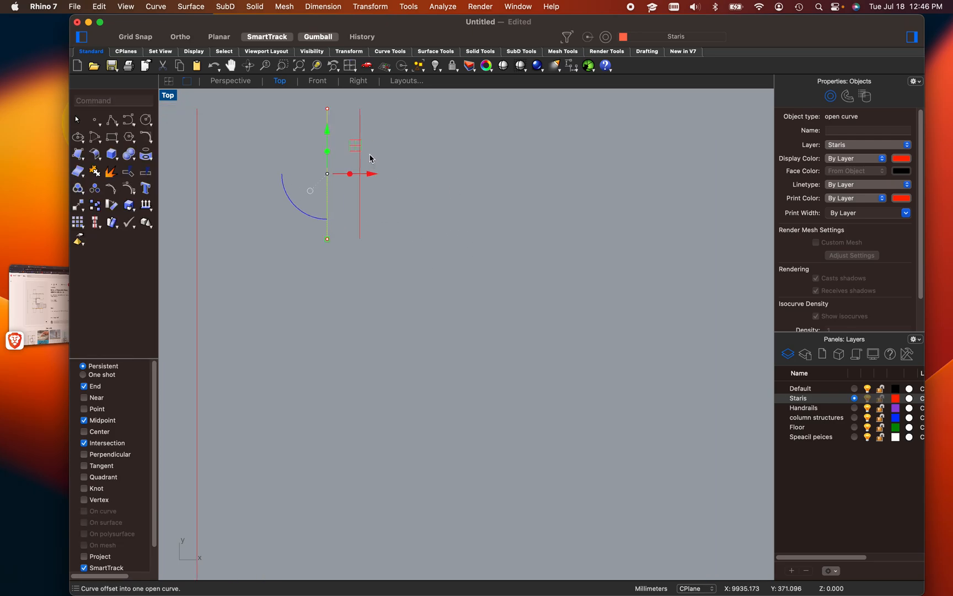
{"action": "left_click", "coordinate": [359, 209]}
{"action": "key", "text": "Return"}
{"action": "left_click", "coordinate": [431, 205]}
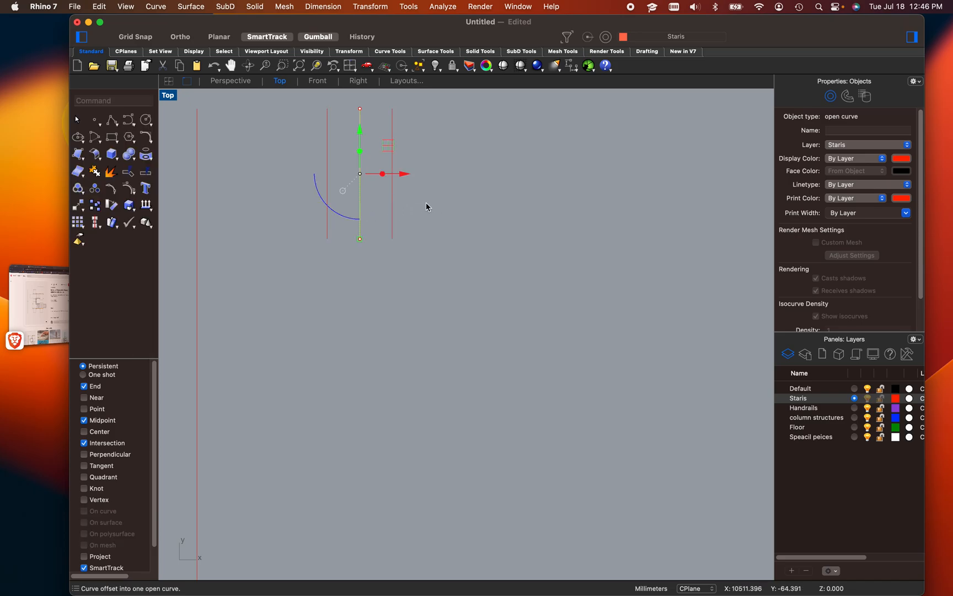
{"action": "left_click", "coordinate": [392, 209]}
{"action": "key", "text": "Return"}
{"action": "left_click", "coordinate": [459, 216]}
Copy the three offset tread lines along the top band, placing three consecutive sets from the lower end of the first tread line
{"action": "left_click_drag", "start_coordinate": [472, 213], "coordinate": [332, 194]}
{"action": "type", "text": "copy"}
{"action": "key", "text": "Return"}
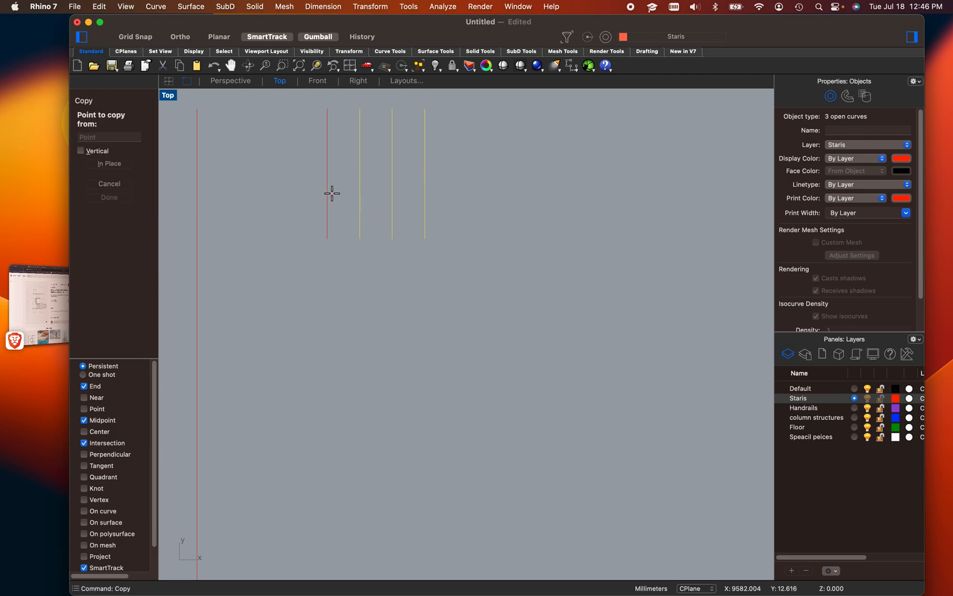
{"action": "left_click", "coordinate": [327, 239]}
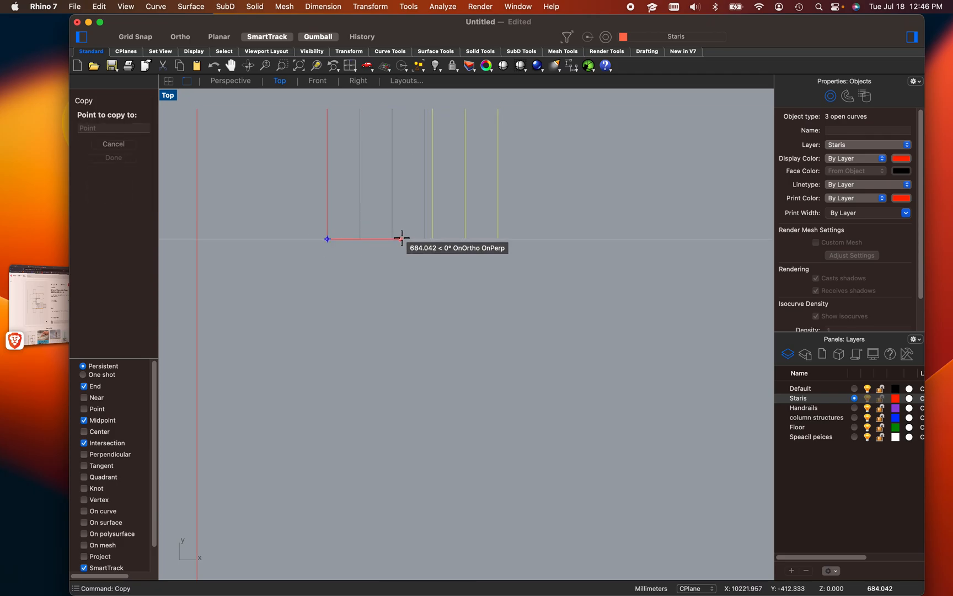
{"action": "left_click", "coordinate": [425, 239]}
{"action": "left_click", "coordinate": [523, 238]}
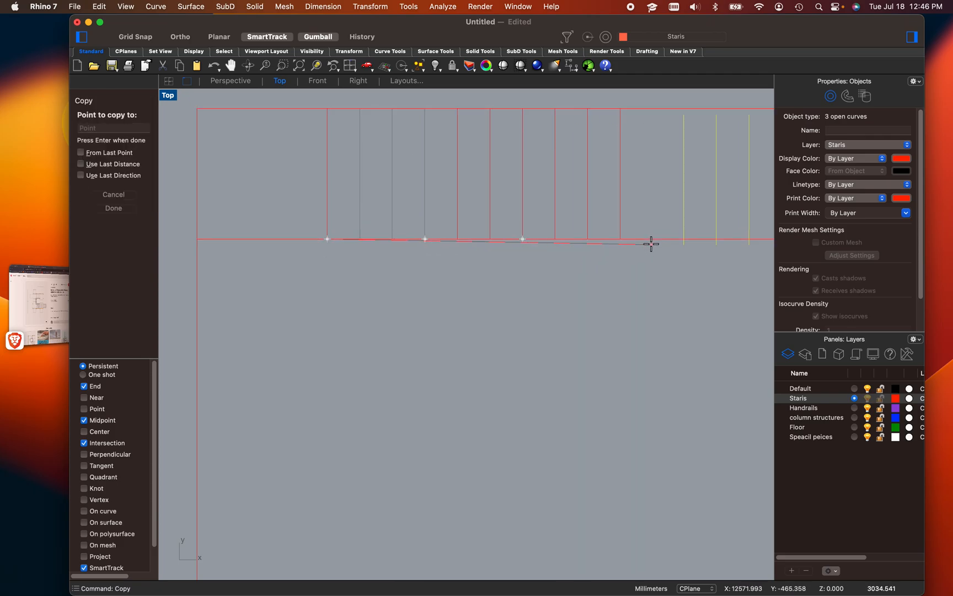
{"action": "left_click", "coordinate": [622, 237]}
Place two more copies of the three tread lines toward the band's right end and finish copying
{"action": "scroll", "coordinate": [617, 243], "scroll_direction": "down", "scroll_amount": 10}
{"action": "scroll", "coordinate": [704, 273], "scroll_direction": "up", "scroll_amount": 8}
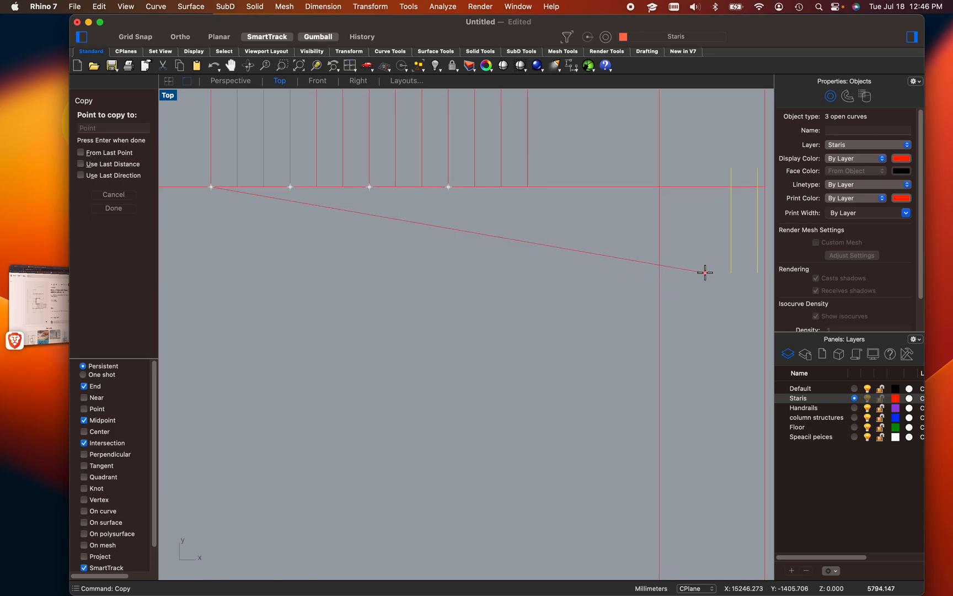
{"action": "left_click", "coordinate": [526, 181]}
{"action": "scroll", "coordinate": [525, 197], "scroll_direction": "down", "scroll_amount": 8}
{"action": "scroll", "coordinate": [610, 209], "scroll_direction": "up", "scroll_amount": 8}
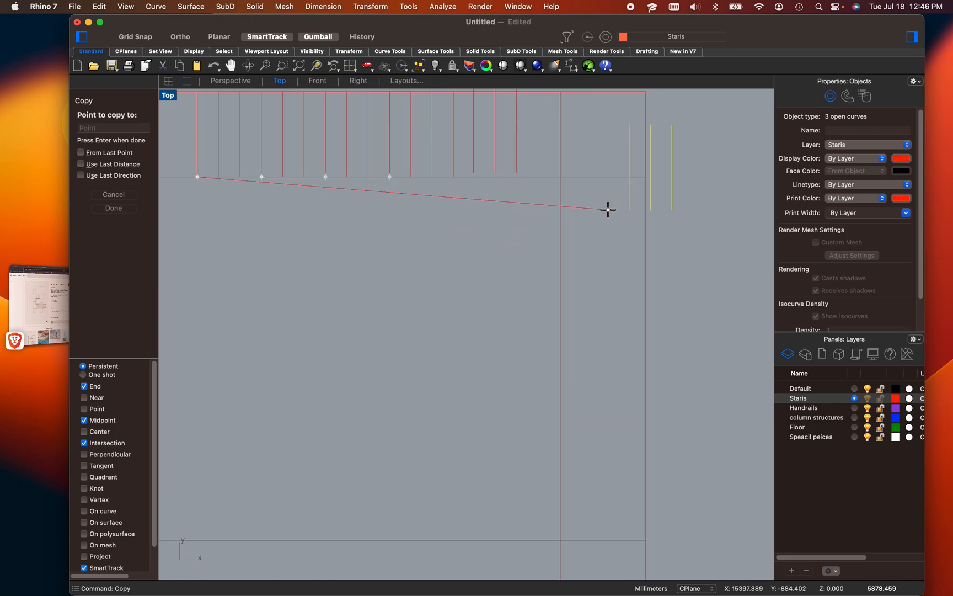
{"action": "scroll", "coordinate": [495, 164], "scroll_direction": "up", "scroll_amount": 5}
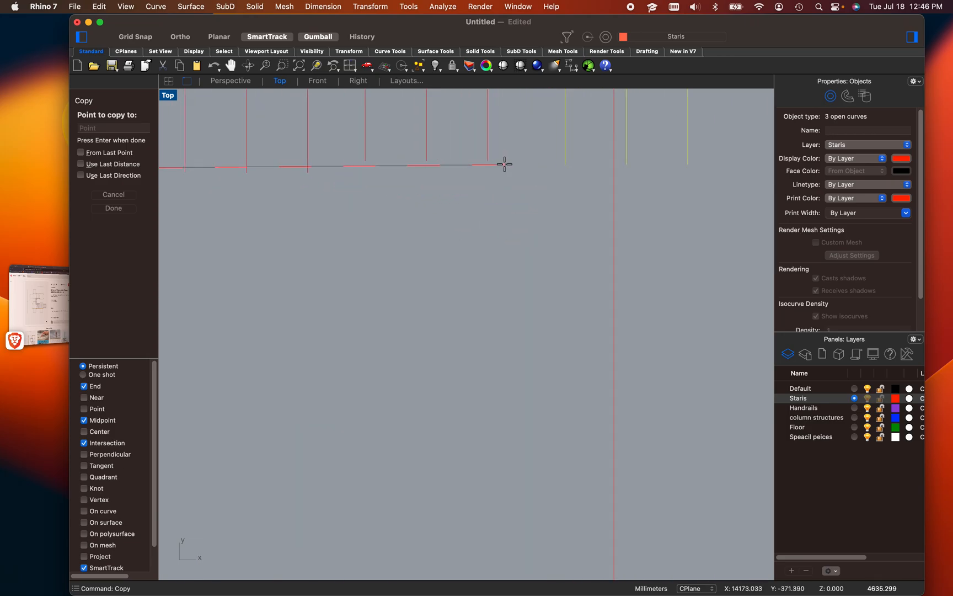
{"action": "left_click", "coordinate": [490, 161]}
{"action": "scroll", "coordinate": [532, 261], "scroll_direction": "down", "scroll_amount": 4}
{"action": "key", "text": "Escape"}
Delete the tread line beyond the inner right vertical line and the one nearly overlapping that line
{"action": "scroll", "coordinate": [542, 230], "scroll_direction": "up", "scroll_amount": 4}
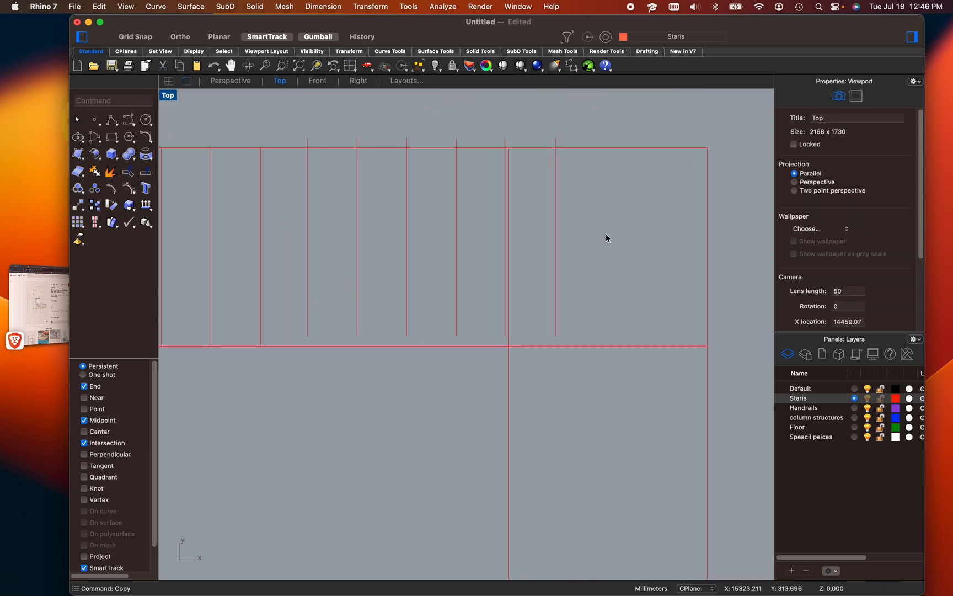
{"action": "left_click", "coordinate": [545, 236]}
{"action": "key", "text": "Delete"}
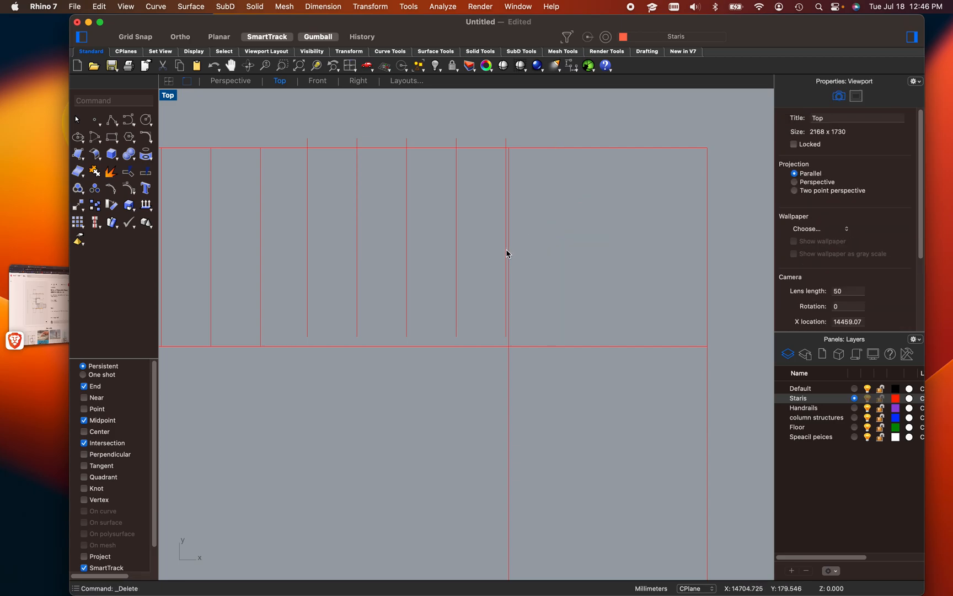
{"action": "scroll", "coordinate": [508, 256], "scroll_direction": "up", "scroll_amount": 4}
{"action": "left_click", "coordinate": [506, 259]}
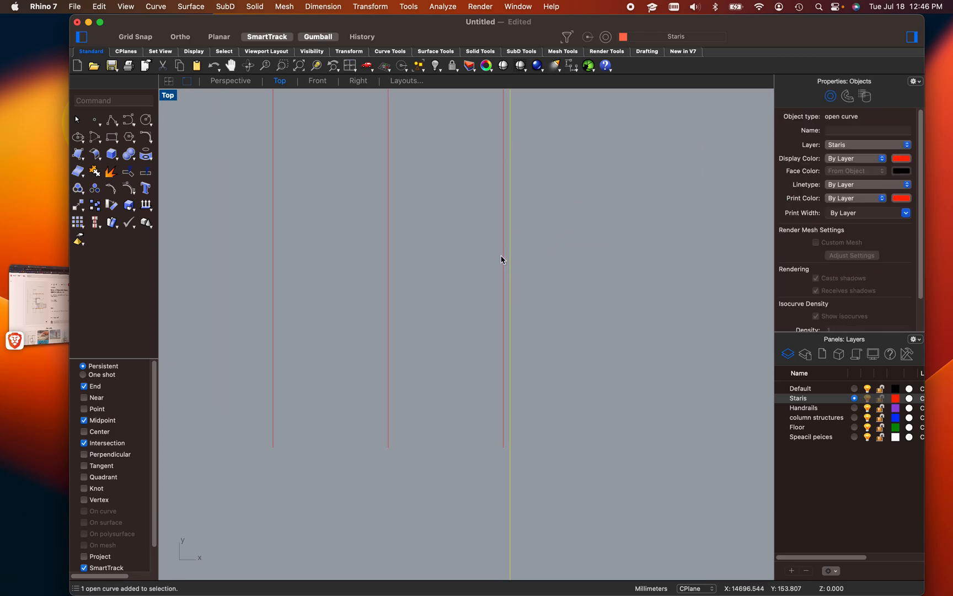
{"action": "key", "text": "Escape"}
{"action": "scroll", "coordinate": [554, 295], "scroll_direction": "down", "scroll_amount": 3}
{"action": "scroll", "coordinate": [554, 295], "scroll_direction": "down", "scroll_amount": 3}
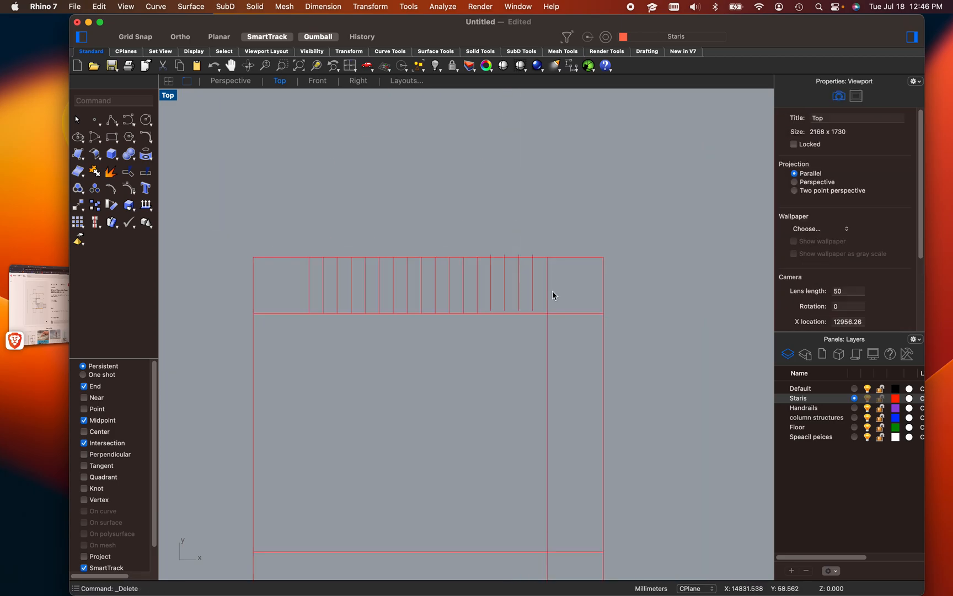
Dimension the full width of the square's top edge, placing the dimension above it, and inspect its text
{"action": "scroll", "coordinate": [340, 321], "scroll_direction": "up", "scroll_amount": 3}
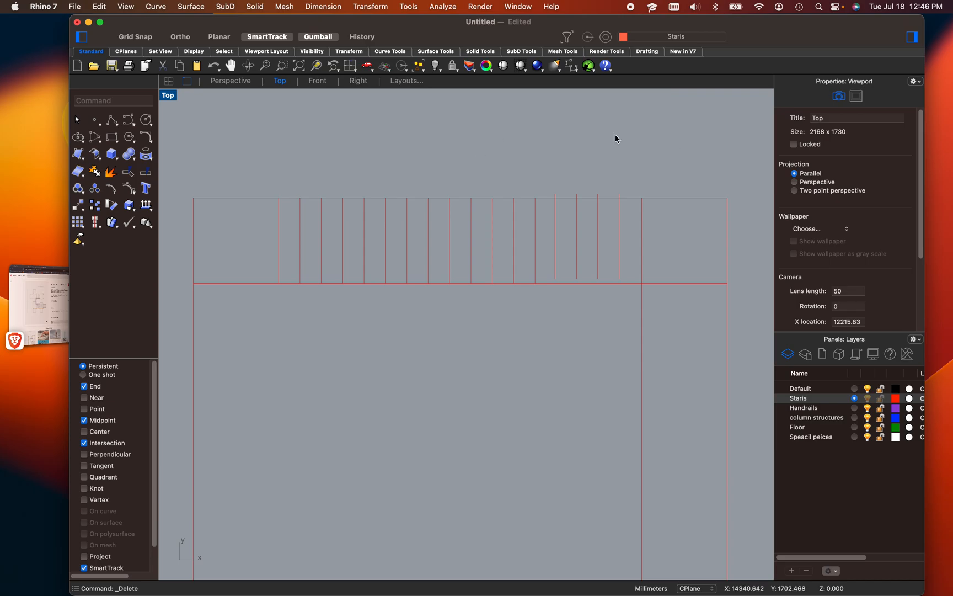
{"action": "type", "text": "Dim"}
{"action": "key", "text": "Return"}
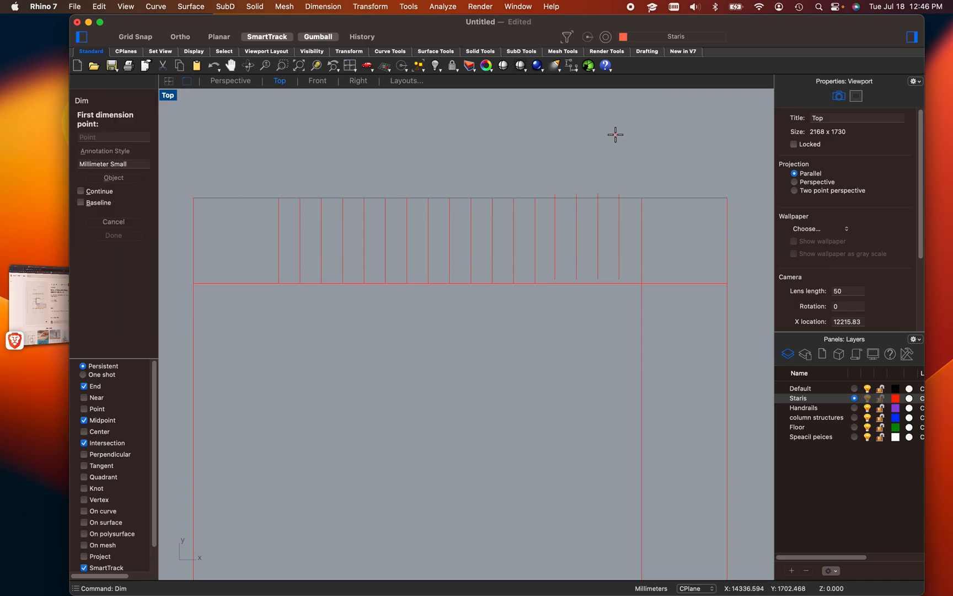
{"action": "left_click", "coordinate": [193, 198]}
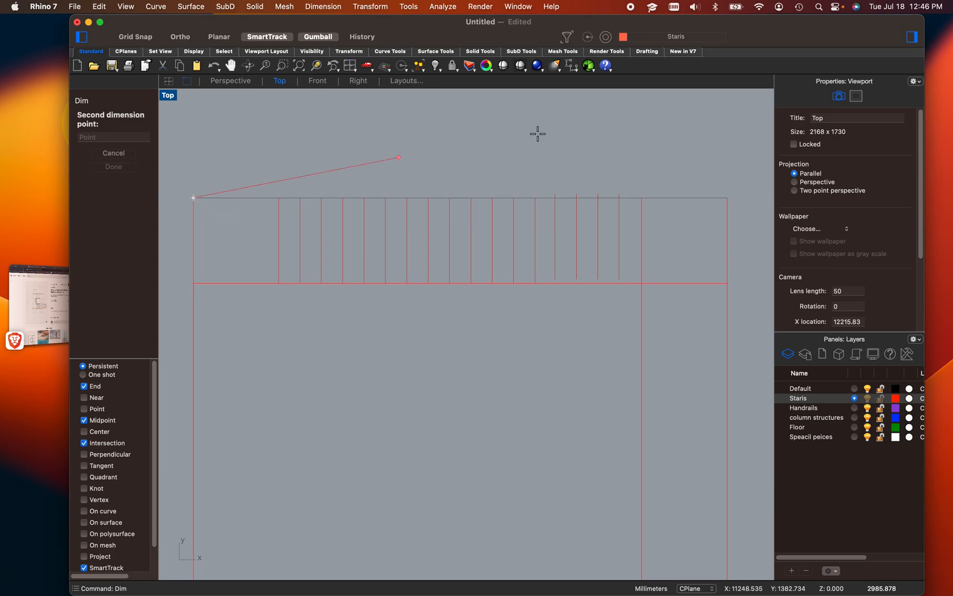
{"action": "left_click", "coordinate": [728, 195]}
{"action": "left_click", "coordinate": [698, 144]}
{"action": "scroll", "coordinate": [451, 145], "scroll_direction": "up", "scroll_amount": 4}
{"action": "scroll", "coordinate": [506, 166], "scroll_direction": "up", "scroll_amount": 6}
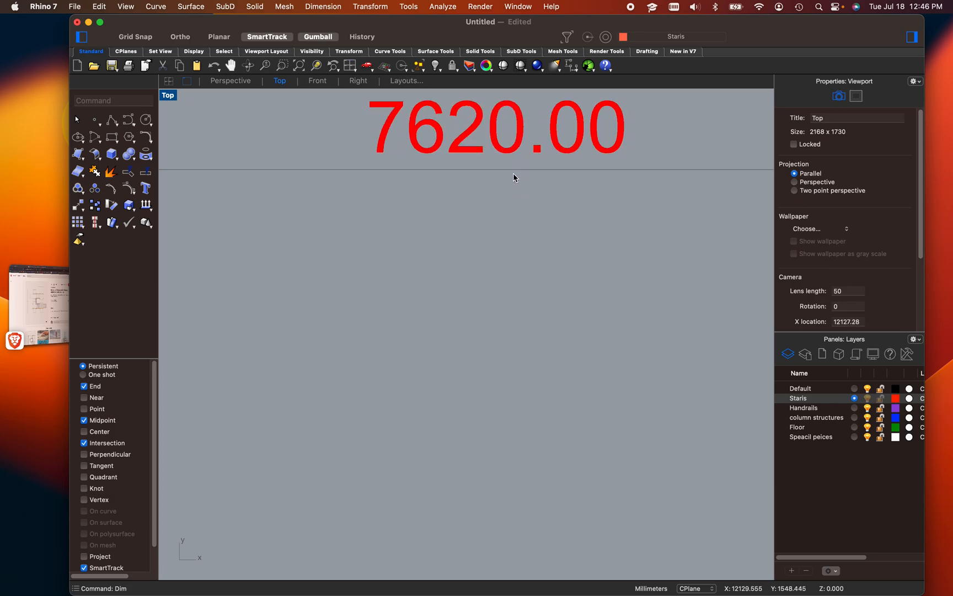
{"action": "scroll", "coordinate": [477, 164], "scroll_direction": "down", "scroll_amount": 4}
{"action": "scroll", "coordinate": [476, 157], "scroll_direction": "down", "scroll_amount": 5}
{"action": "type", "text": "Dim"}
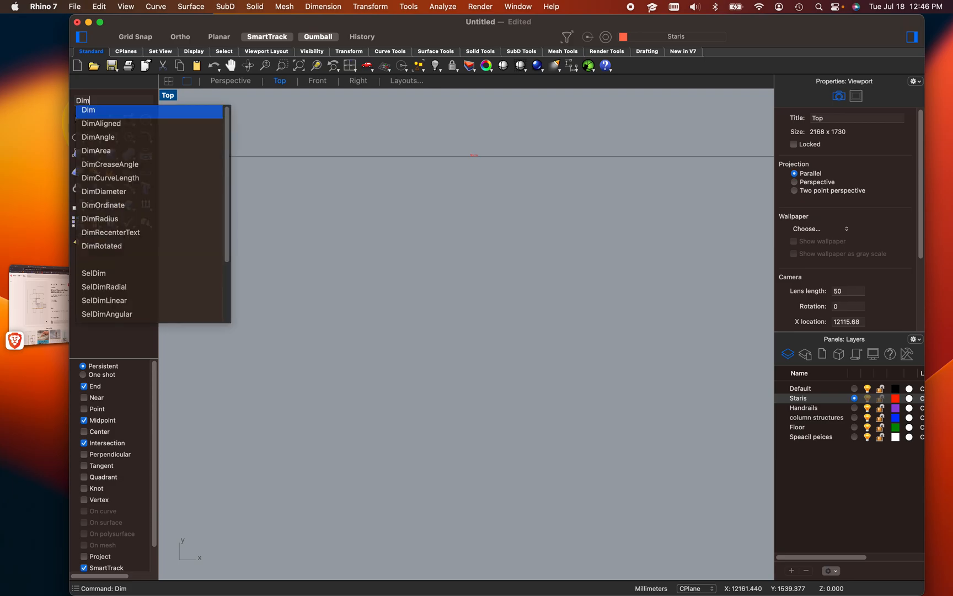
{"action": "key", "text": "Down"}
{"action": "key", "text": "Down"}
{"action": "key", "text": "Down"}
{"action": "key", "text": "Down"}
{"action": "key", "text": "Down"}
{"action": "key", "text": "Down"}
{"action": "key", "text": "Down"}
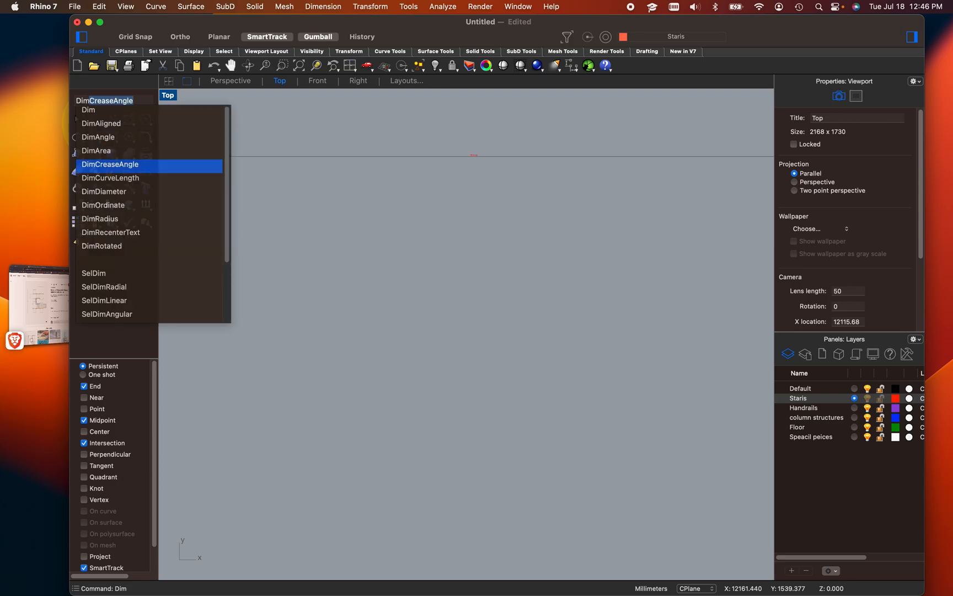
{"action": "key", "text": "Down"}
{"action": "key", "text": "Down"}
{"action": "key", "text": "Down"}
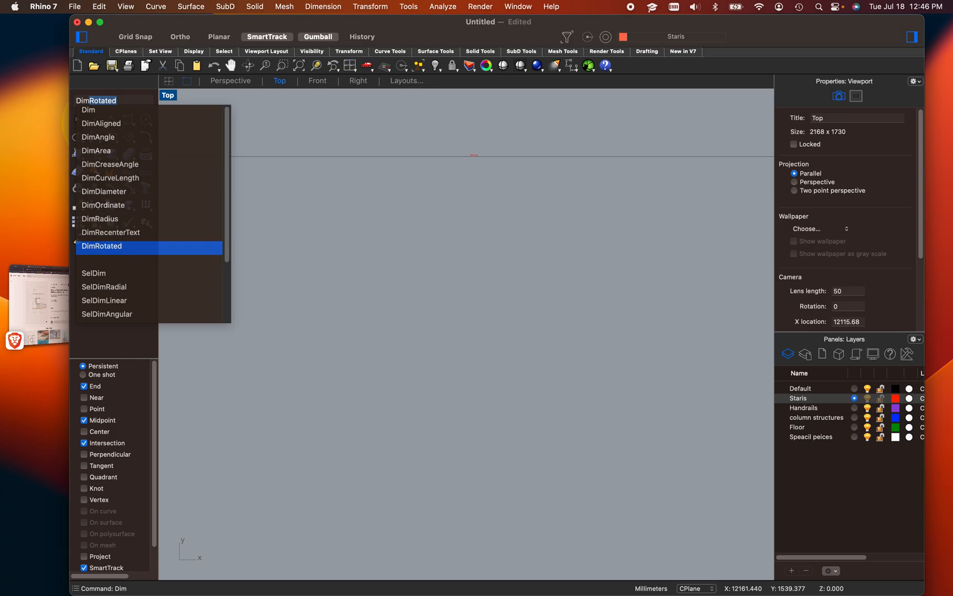
{"action": "key", "text": "Down"}
{"action": "key", "text": "Down"}
{"action": "key", "text": "Down"}
{"action": "key", "text": "Up"}
{"action": "key", "text": "Up"}
{"action": "key", "text": "Up"}
{"action": "key", "text": "Up"}
{"action": "key", "text": "Up"}
{"action": "key", "text": "Up"}
{"action": "key", "text": "Up"}
{"action": "key", "text": "Up"}
{"action": "key", "text": "Up"}
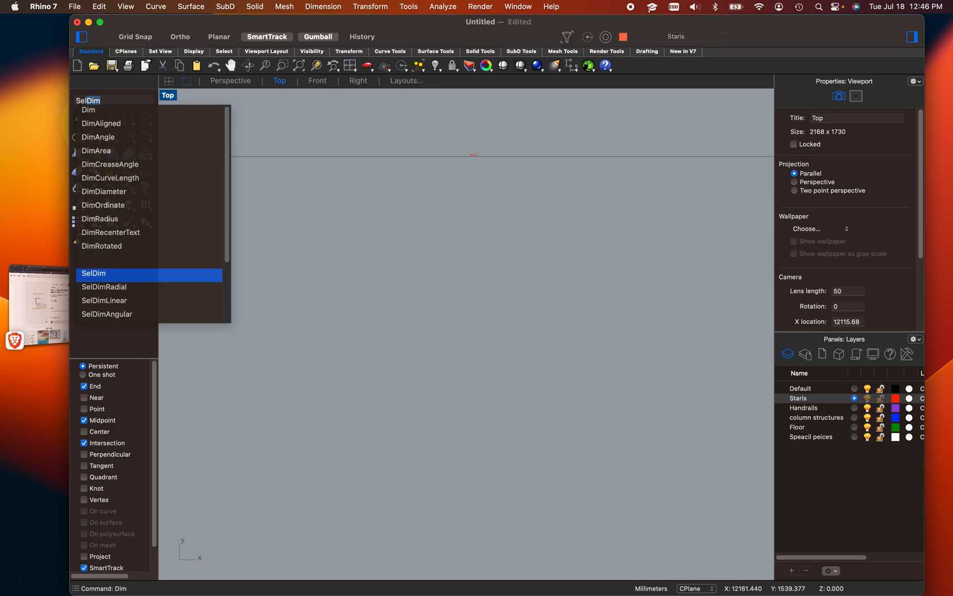
{"action": "key", "text": "Up"}
{"action": "key", "text": "Up"}
{"action": "key", "text": "Down"}
{"action": "key", "text": "Down"}
{"action": "key", "text": "Down"}
{"action": "key", "text": "Down"}
{"action": "key", "text": "Down"}
{"action": "key", "text": "Down"}
{"action": "key", "text": "Down"}
{"action": "key", "text": "Down"}
{"action": "key", "text": "Escape"}
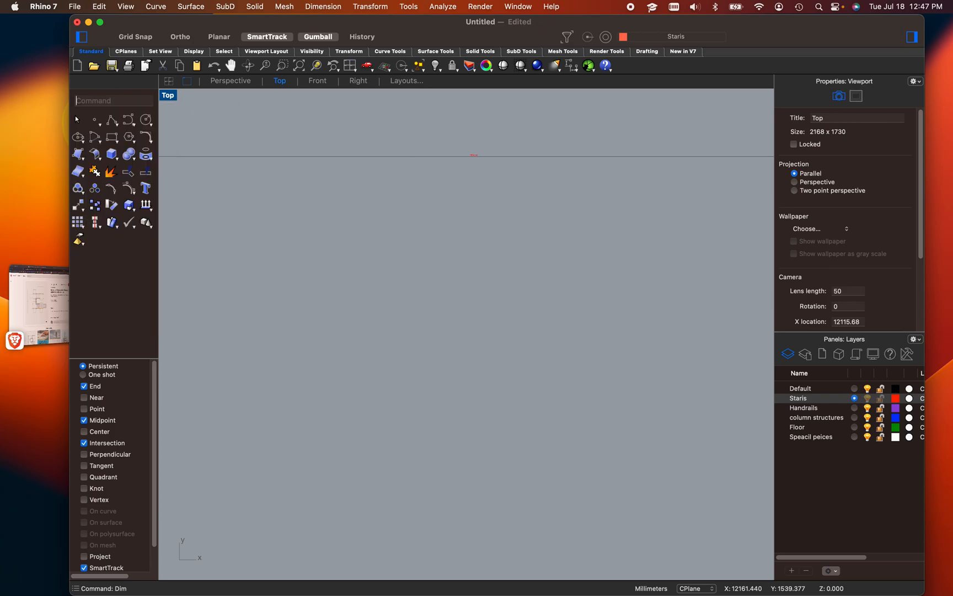
Delete the overall width dimension above the square
{"action": "scroll", "coordinate": [565, 246], "scroll_direction": "up", "scroll_amount": 5}
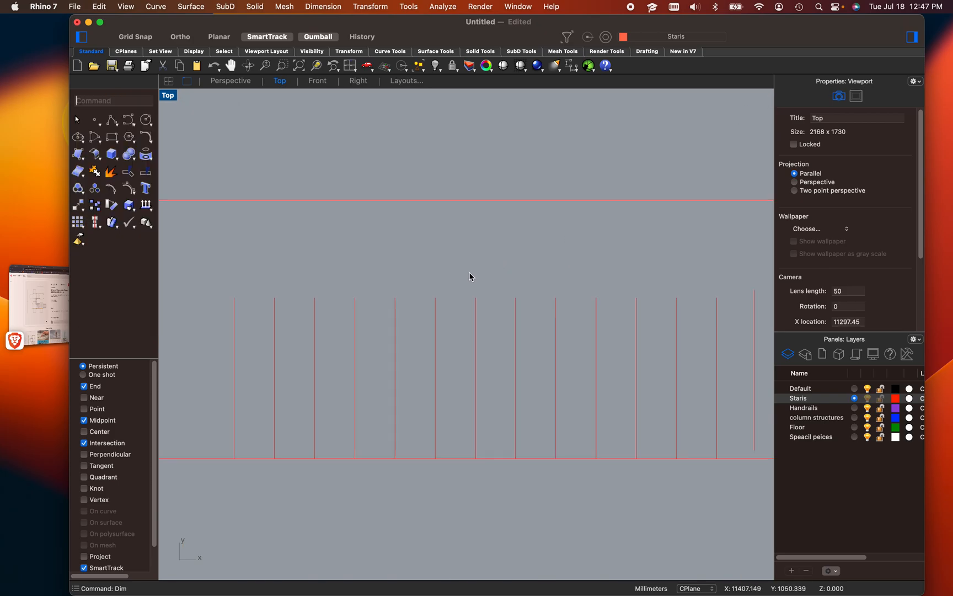
{"action": "scroll", "coordinate": [468, 234], "scroll_direction": "down", "scroll_amount": 3}
{"action": "left_click", "coordinate": [509, 224]}
{"action": "key", "text": "Delete"}
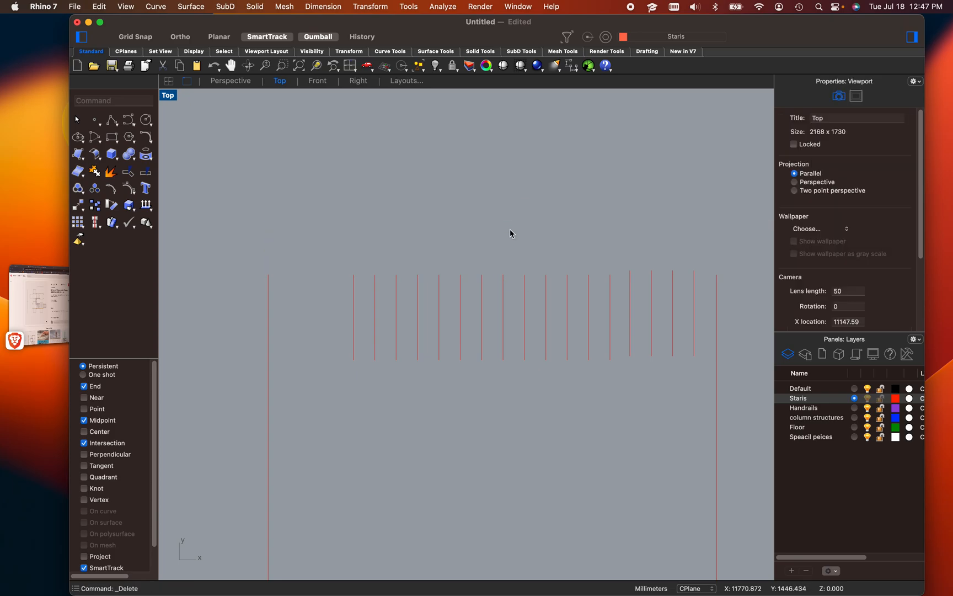
{"action": "scroll", "coordinate": [508, 323], "scroll_direction": "down", "scroll_amount": 2}
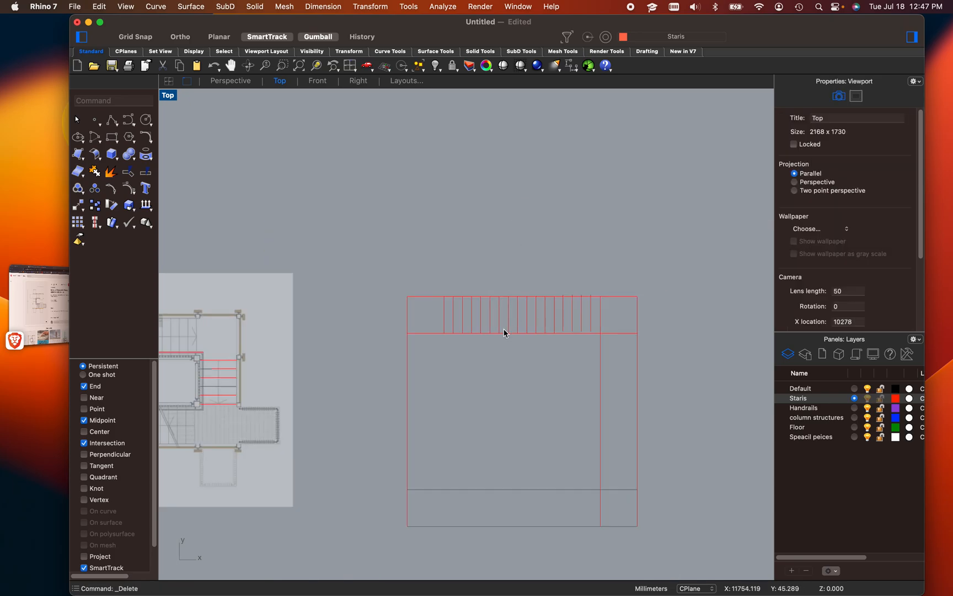
Fillet the upper-right corner of the 25' square with a 12" radius, keeping trimming on
{"action": "scroll", "coordinate": [538, 491], "scroll_direction": "up", "scroll_amount": 2}
{"action": "scroll", "coordinate": [529, 479], "scroll_direction": "down", "scroll_amount": 3}
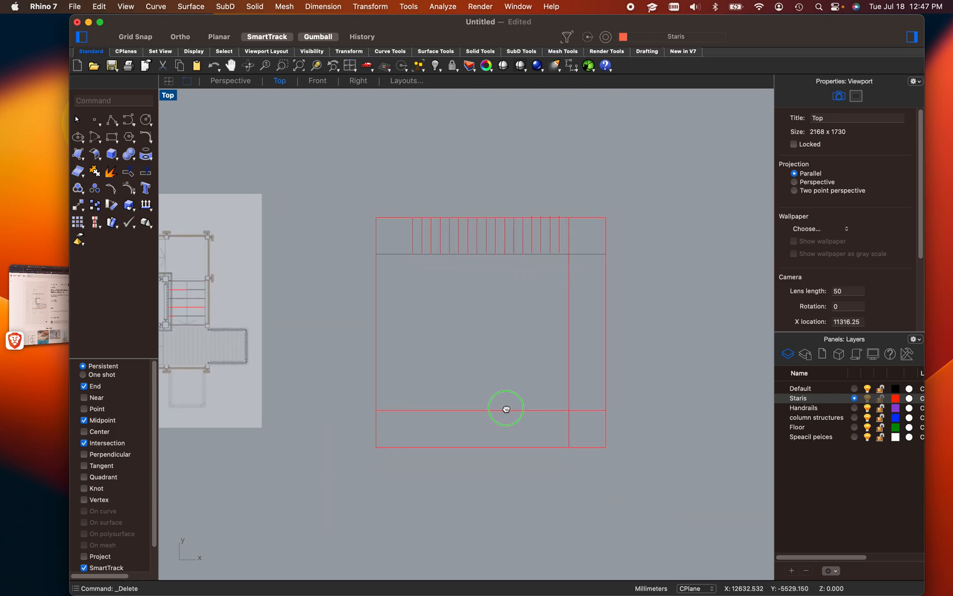
{"action": "scroll", "coordinate": [486, 300], "scroll_direction": "up", "scroll_amount": 2}
{"action": "right_click_drag", "start_coordinate": [528, 276], "coordinate": [430, 339]}
{"action": "scroll", "coordinate": [538, 176], "scroll_direction": "up", "scroll_amount": 8}
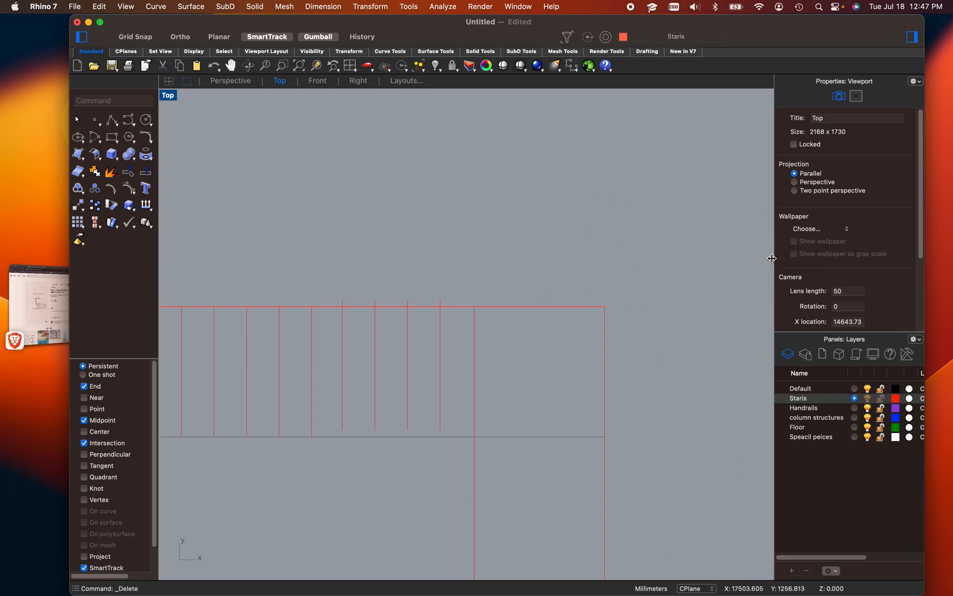
{"action": "type", "text": "Fill"}
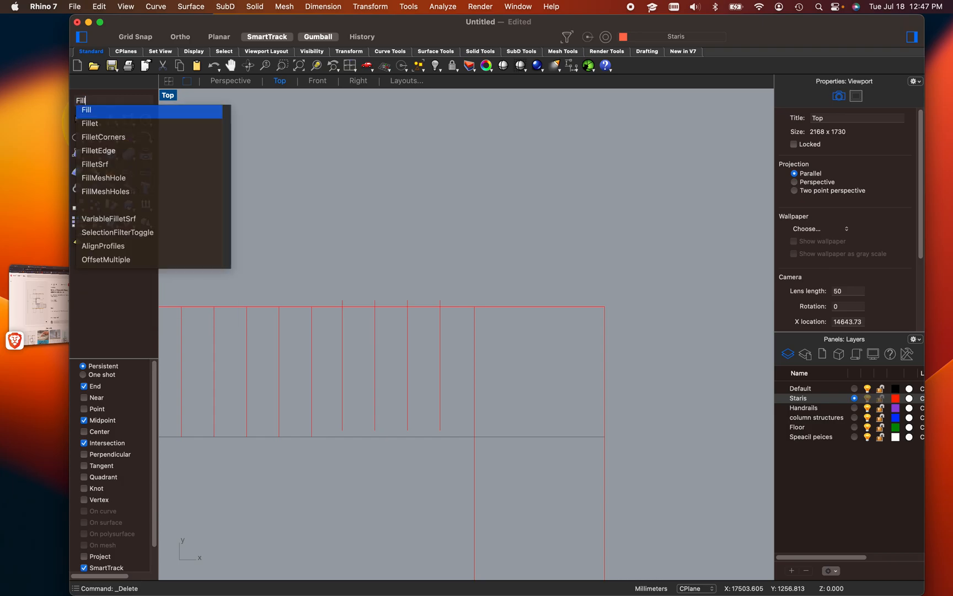
{"action": "key", "text": "Down"}
{"action": "key", "text": "Return"}
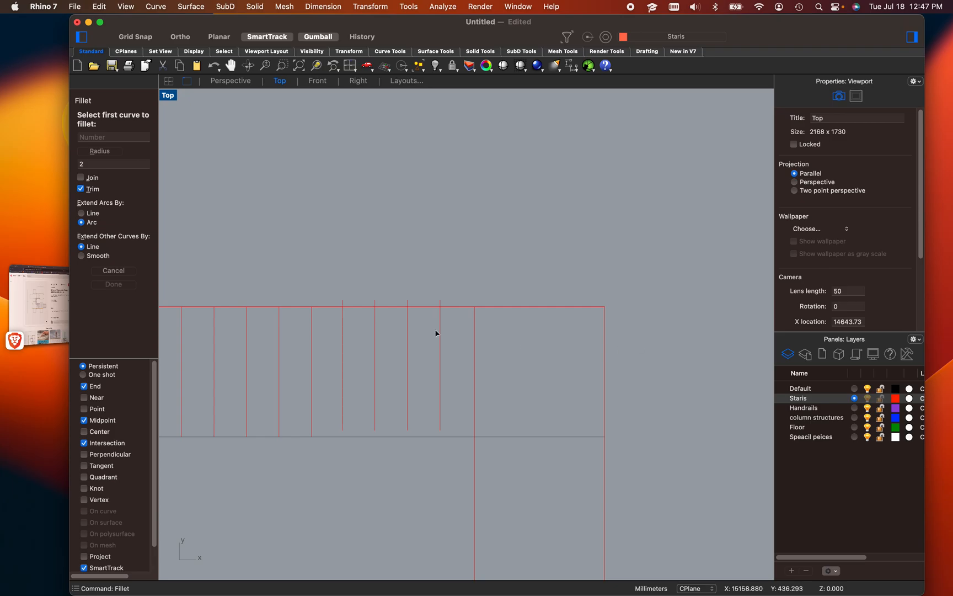
{"action": "left_click", "coordinate": [77, 163]}
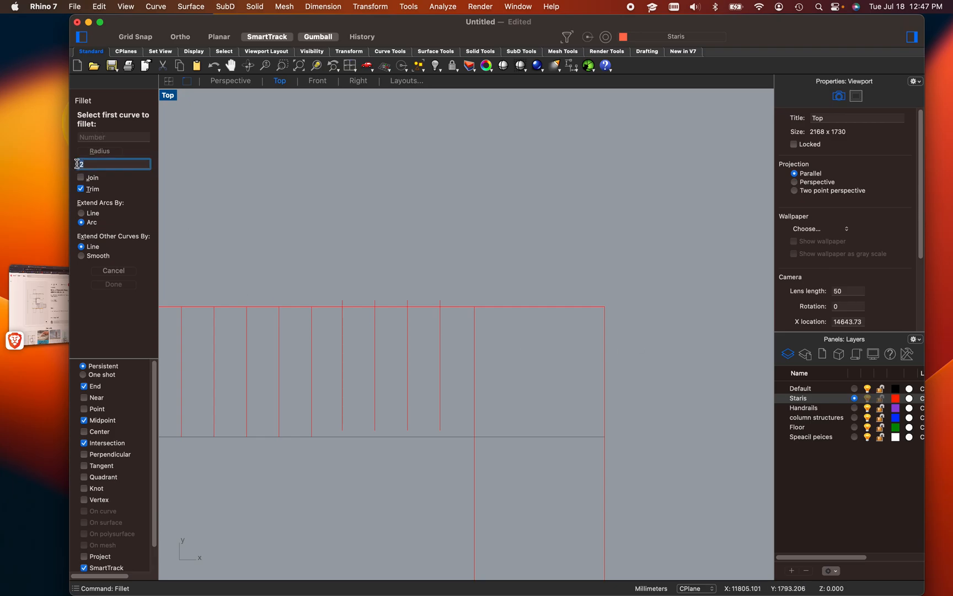
{"action": "type", "text": "12\""}
{"action": "key", "text": "Return"}
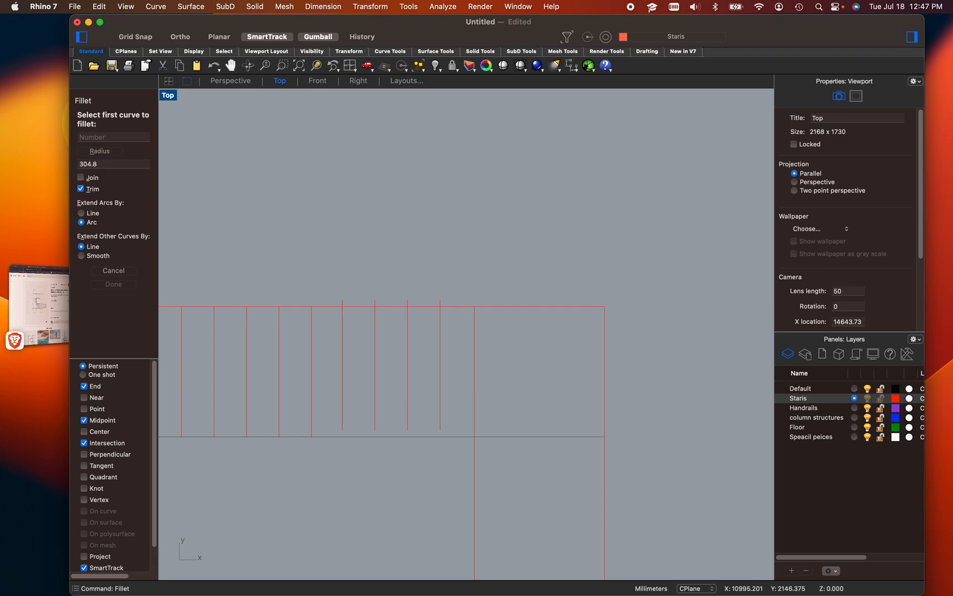
{"action": "left_click", "coordinate": [528, 306]}
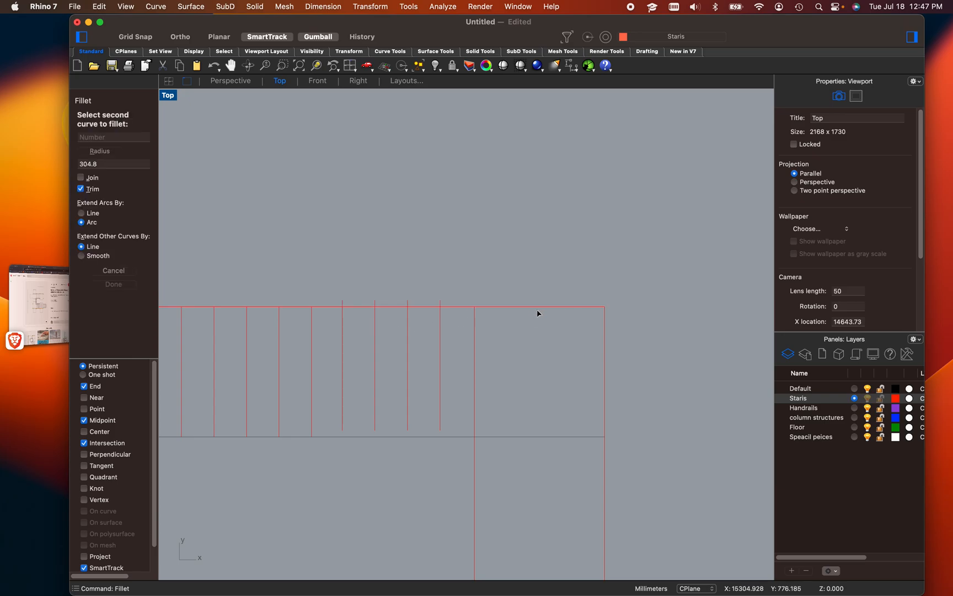
{"action": "left_click", "coordinate": [608, 347]}
{"action": "scroll", "coordinate": [592, 300], "scroll_direction": "up", "scroll_amount": 5}
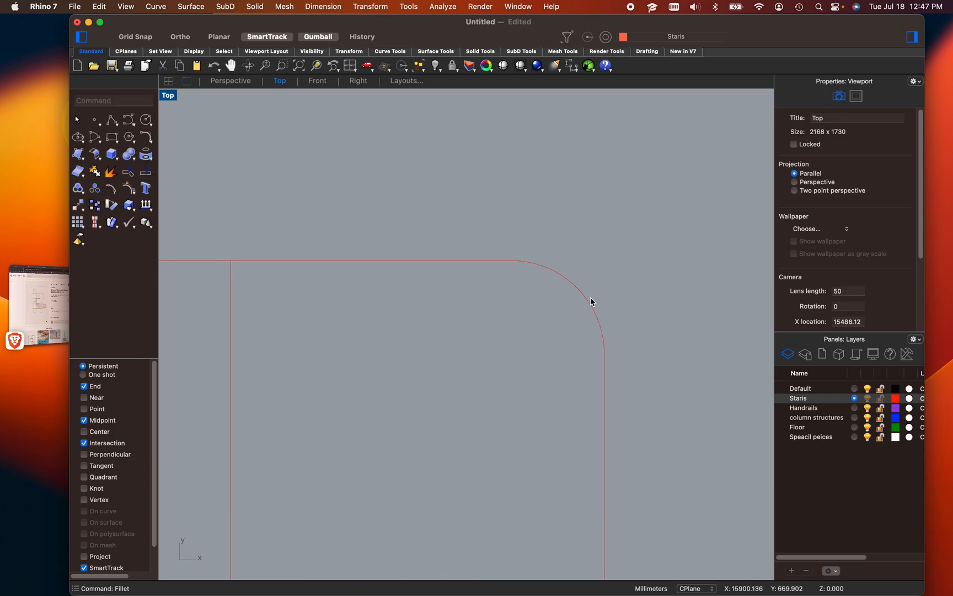
{"action": "scroll", "coordinate": [613, 312], "scroll_direction": "down", "scroll_amount": 12}
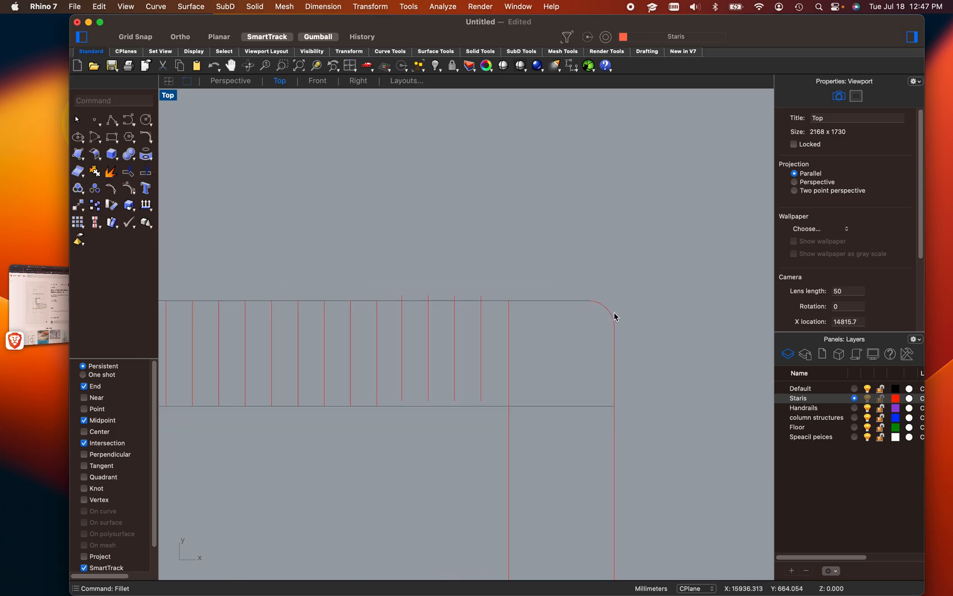
Fillet the square's upper-left corner with the same 12" radius
{"action": "right_click_drag", "start_coordinate": [589, 364], "coordinate": [672, 317]}
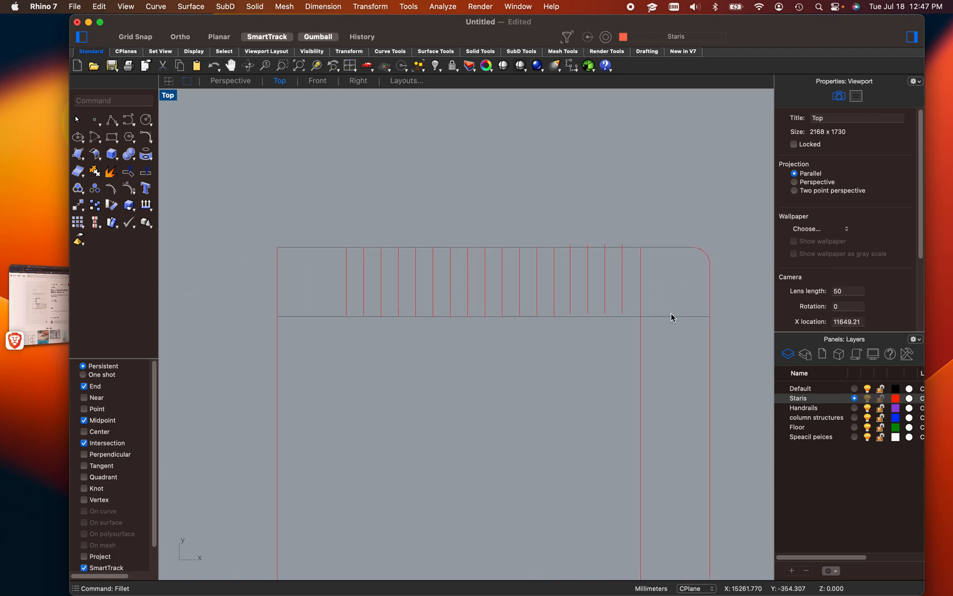
{"action": "scroll", "coordinate": [306, 299], "scroll_direction": "up", "scroll_amount": 3}
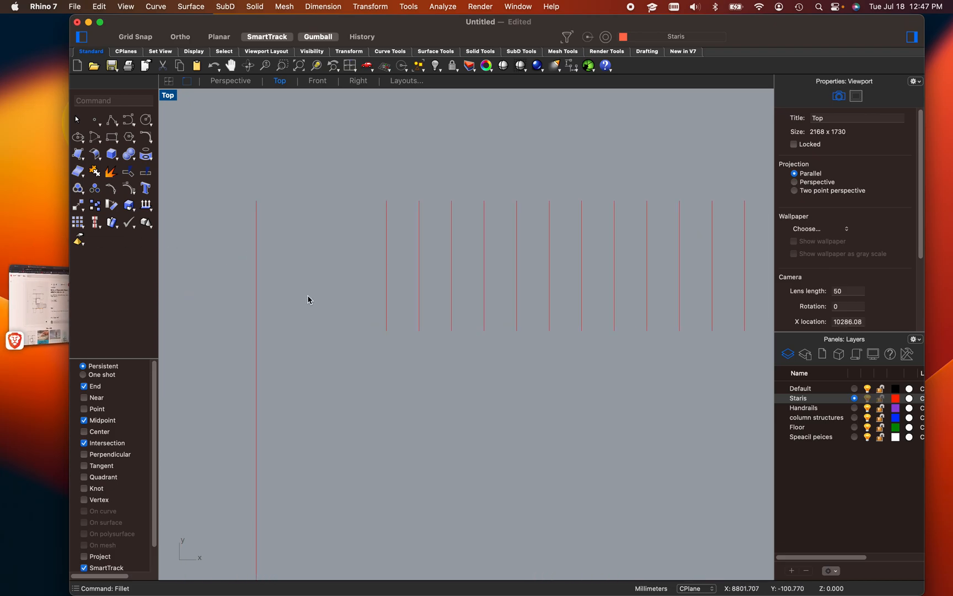
{"action": "key", "text": "Return"}
{"action": "left_click", "coordinate": [258, 249]}
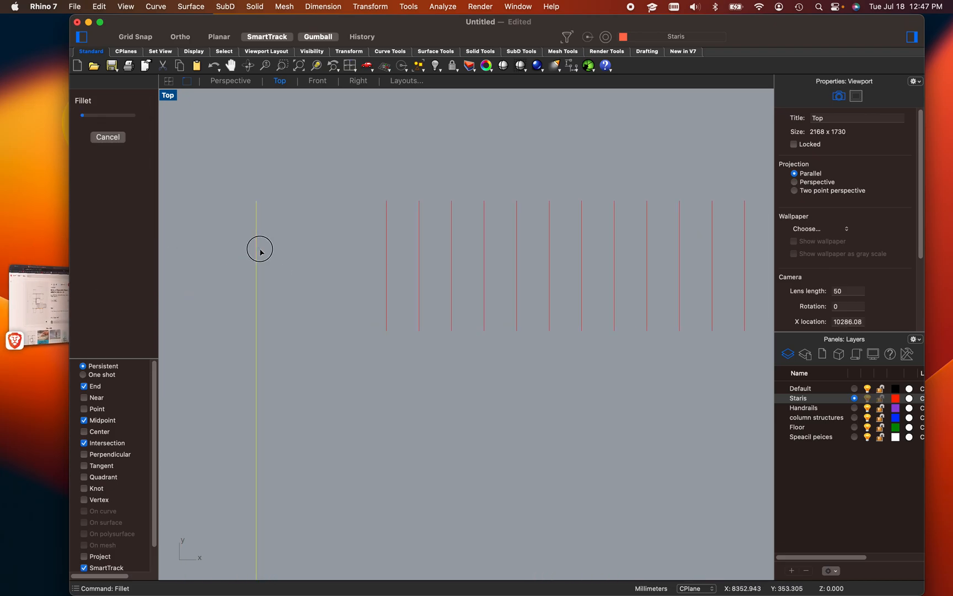
{"action": "left_click", "coordinate": [315, 204]}
{"action": "scroll", "coordinate": [293, 246], "scroll_direction": "down", "scroll_amount": 5}
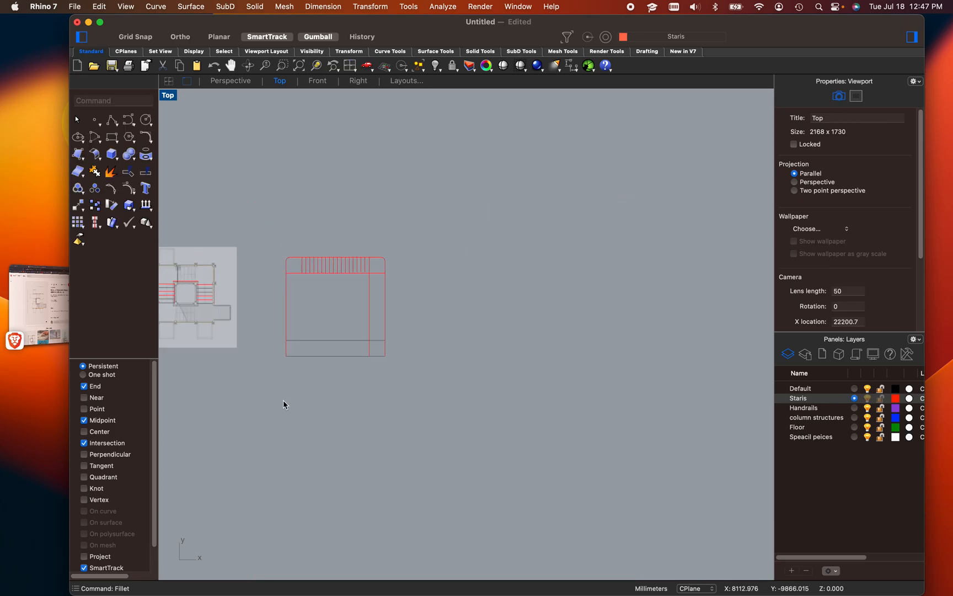
Fillet the square's lower-left corner with the same 12" radius
{"action": "scroll", "coordinate": [283, 395], "scroll_direction": "up", "scroll_amount": 5}
{"action": "key", "text": "Return"}
{"action": "left_click", "coordinate": [329, 237]}
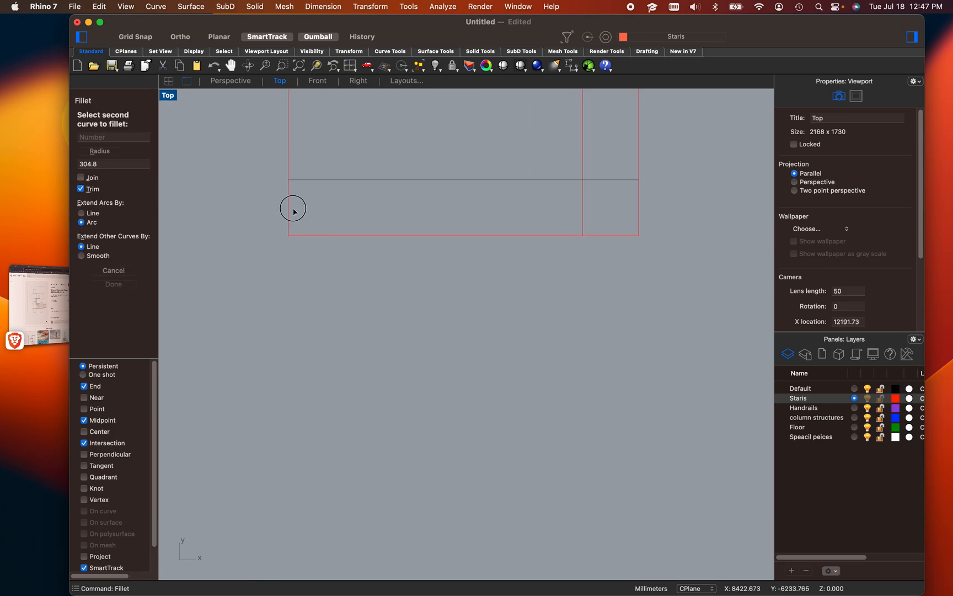
{"action": "left_click", "coordinate": [288, 204]}
{"action": "scroll", "coordinate": [368, 236], "scroll_direction": "down", "scroll_amount": 8}
Fillet the square's lower-right corner with the same 12" radius
{"action": "scroll", "coordinate": [562, 209], "scroll_direction": "up", "scroll_amount": 11}
{"action": "key", "text": "Return"}
{"action": "left_click", "coordinate": [245, 305]}
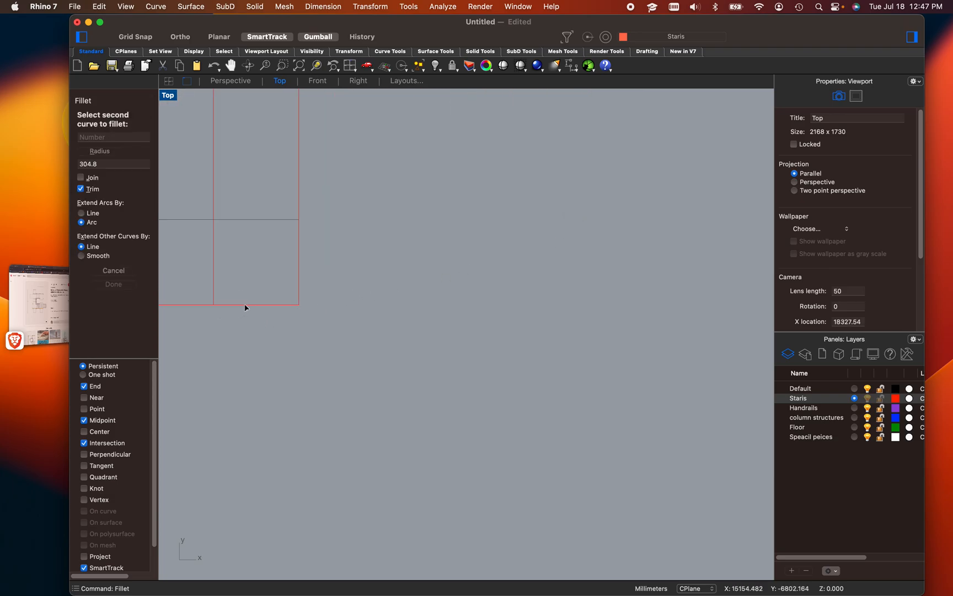
{"action": "left_click", "coordinate": [299, 261]}
{"action": "scroll", "coordinate": [346, 289], "scroll_direction": "down", "scroll_amount": 10}
Examine the rounded square and its stair band next to the traced floor plan picture
{"action": "right_click_drag", "start_coordinate": [359, 291], "coordinate": [536, 345]}
{"action": "scroll", "coordinate": [510, 224], "scroll_direction": "up", "scroll_amount": 8}
{"action": "scroll", "coordinate": [406, 267], "scroll_direction": "up", "scroll_amount": 4}
{"action": "right_click_drag", "start_coordinate": [407, 275], "coordinate": [517, 320]}
{"action": "scroll", "coordinate": [484, 302], "scroll_direction": "down", "scroll_amount": 4}
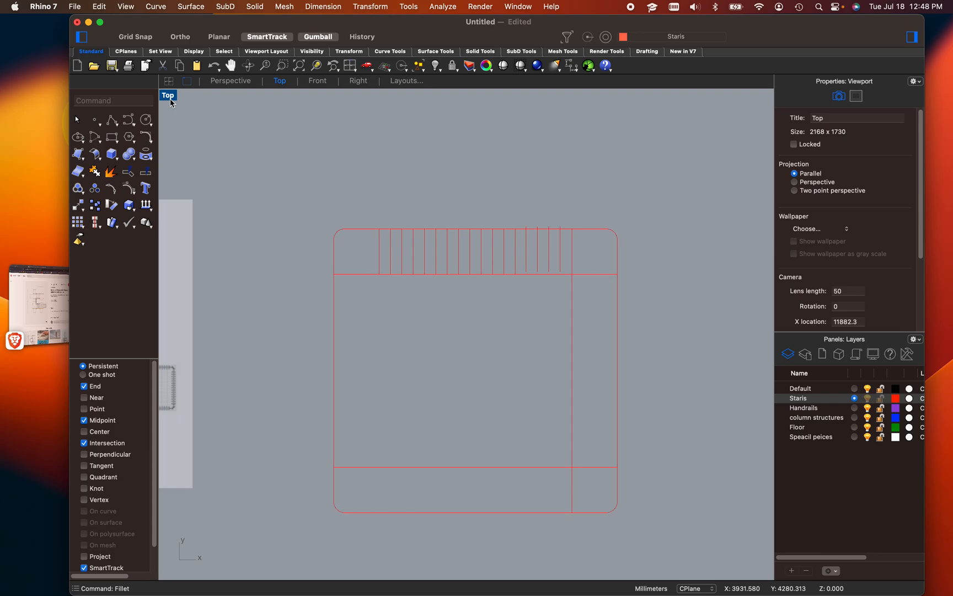
{"action": "scroll", "coordinate": [358, 293], "scroll_direction": "down", "scroll_amount": 5}
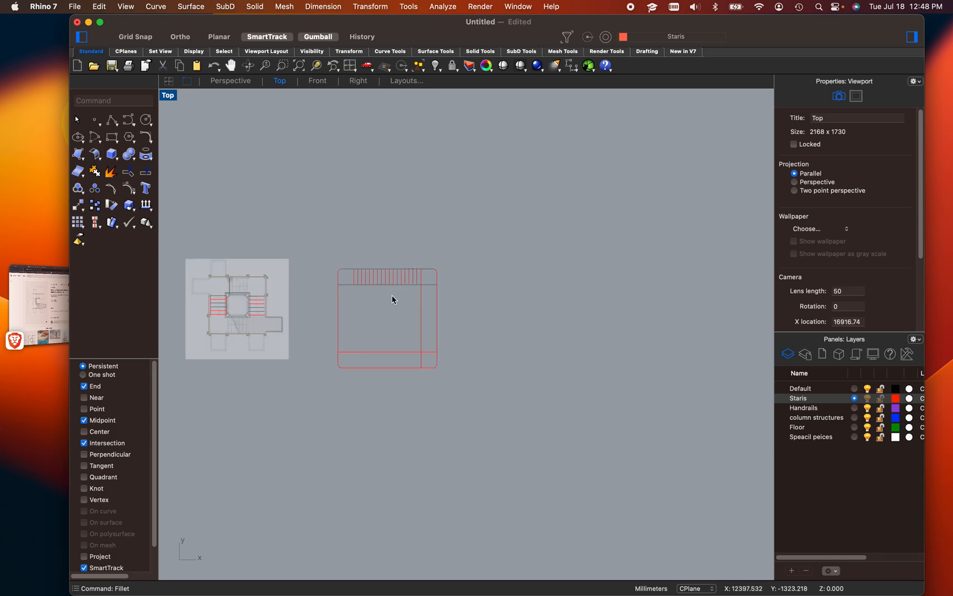
{"action": "scroll", "coordinate": [321, 221], "scroll_direction": "up", "scroll_amount": 6}
{"action": "scroll", "coordinate": [378, 273], "scroll_direction": "down", "scroll_amount": 6}
{"action": "right_click_drag", "start_coordinate": [392, 274], "coordinate": [397, 218]}
{"action": "scroll", "coordinate": [389, 280], "scroll_direction": "up", "scroll_amount": 8}
{"action": "right_click_drag", "start_coordinate": [389, 284], "coordinate": [350, 274]}
Draw a large freehand rectangle enclosing the rounded square and extending well past it toward the lower right
{"action": "type", "text": "rec"}
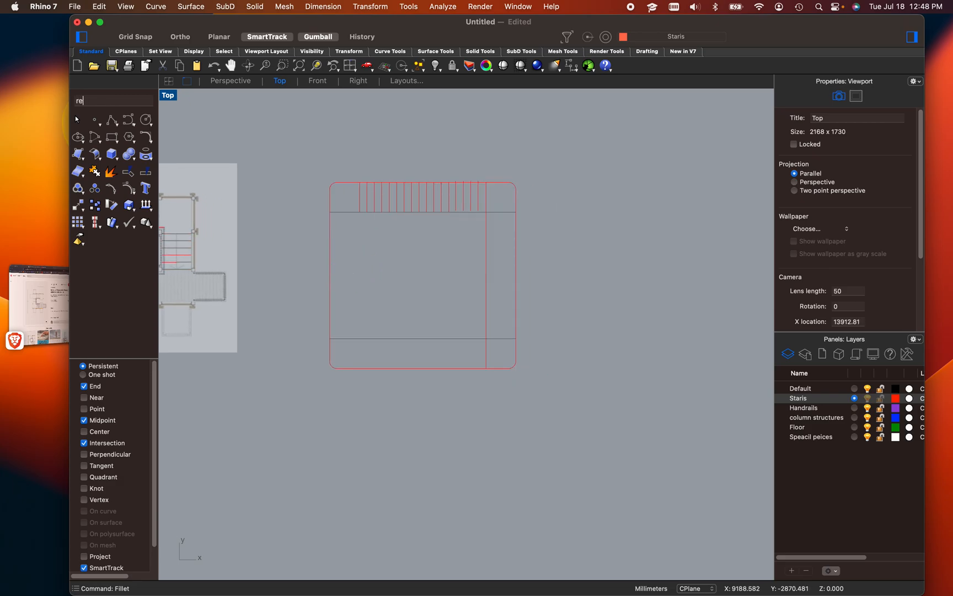
{"action": "key", "text": "Return"}
{"action": "scroll", "coordinate": [351, 276], "scroll_direction": "down", "scroll_amount": 6}
{"action": "left_click", "coordinate": [345, 209]}
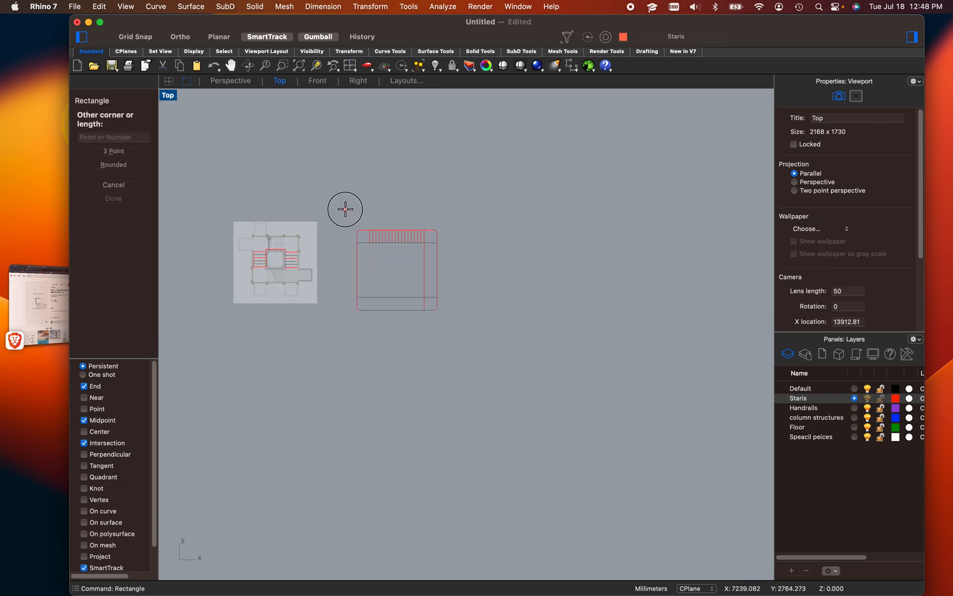
{"action": "left_click", "coordinate": [659, 451]}
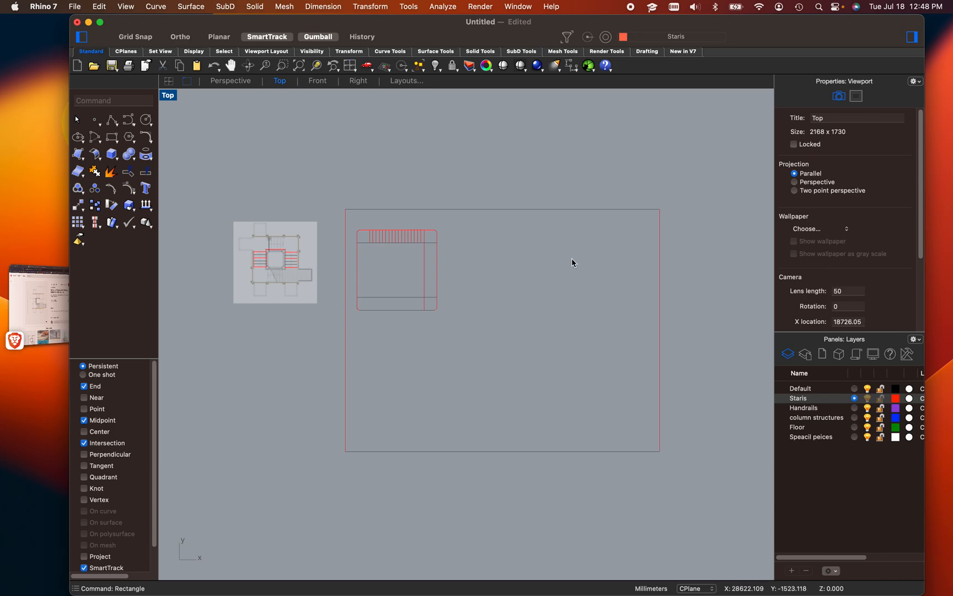
Delete the large rectangle enclosing the rounded square
{"action": "scroll", "coordinate": [346, 436], "scroll_direction": "up", "scroll_amount": 3}
{"action": "scroll", "coordinate": [345, 435], "scroll_direction": "up", "scroll_amount": 4}
{"action": "scroll", "coordinate": [406, 380], "scroll_direction": "down", "scroll_amount": 4}
{"action": "right_click_drag", "start_coordinate": [481, 376], "coordinate": [407, 500]}
{"action": "scroll", "coordinate": [334, 211], "scroll_direction": "up", "scroll_amount": 3}
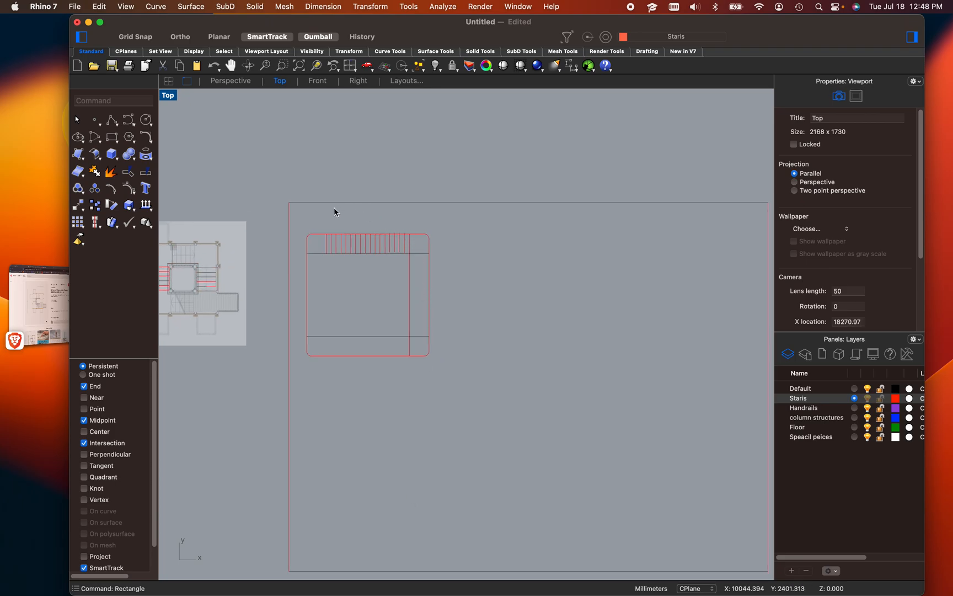
{"action": "right_click_drag", "start_coordinate": [325, 215], "coordinate": [383, 208]}
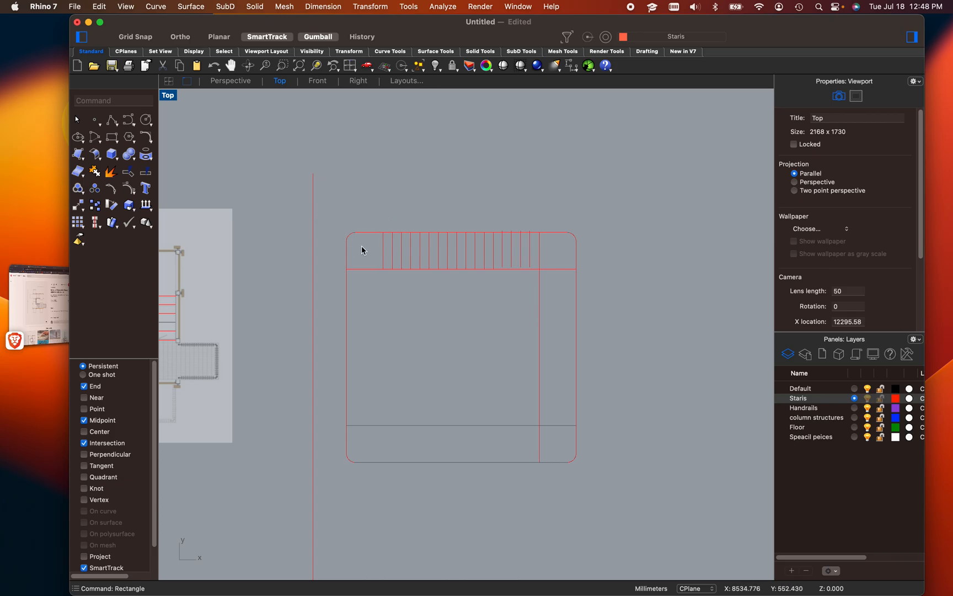
{"action": "scroll", "coordinate": [355, 243], "scroll_direction": "up", "scroll_amount": 2}
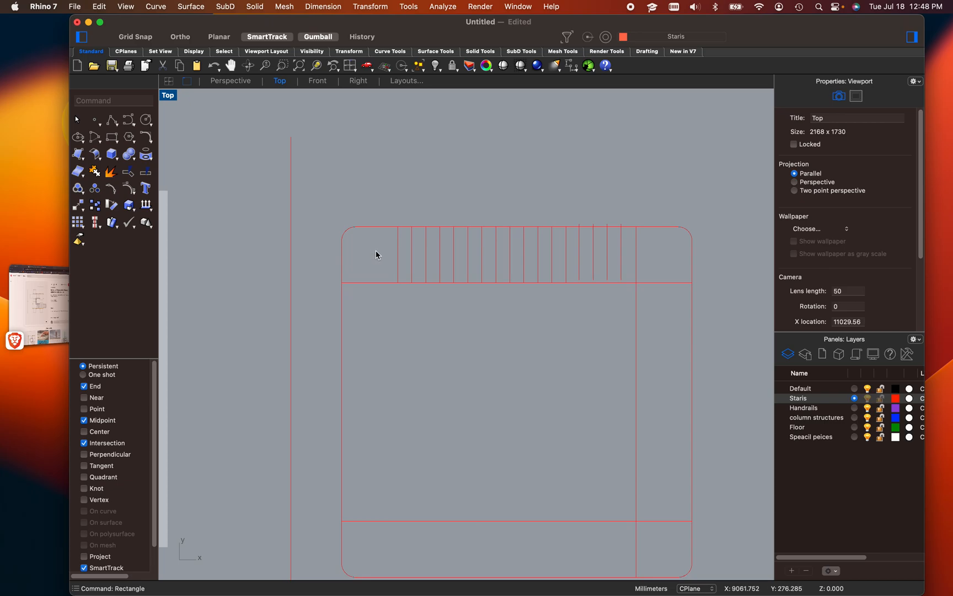
{"action": "scroll", "coordinate": [364, 260], "scroll_direction": "down", "scroll_amount": 5}
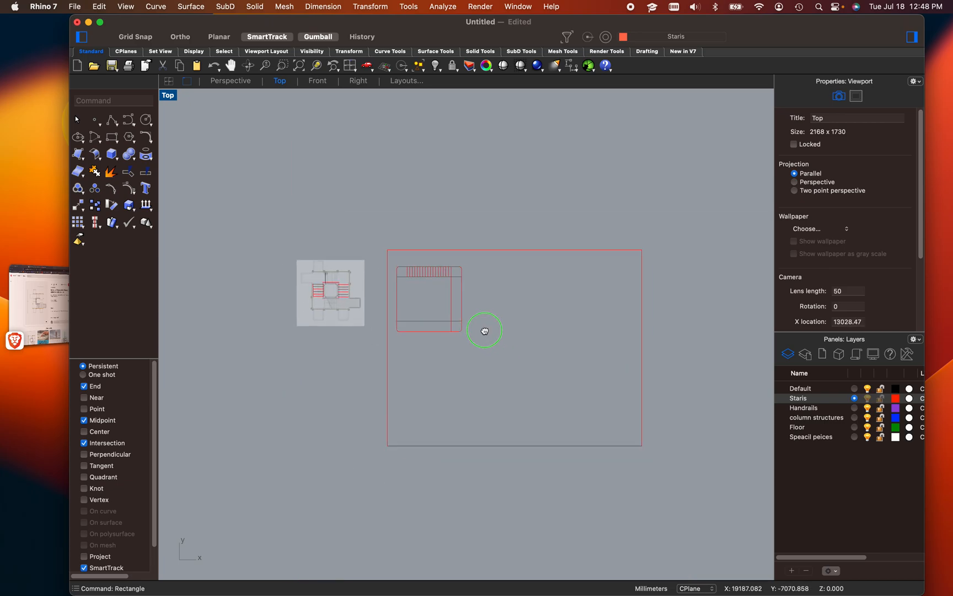
{"action": "scroll", "coordinate": [430, 271], "scroll_direction": "up", "scroll_amount": 6}
{"action": "scroll", "coordinate": [448, 276], "scroll_direction": "down", "scroll_amount": 5}
{"action": "right_click_drag", "start_coordinate": [466, 292], "coordinate": [467, 284]}
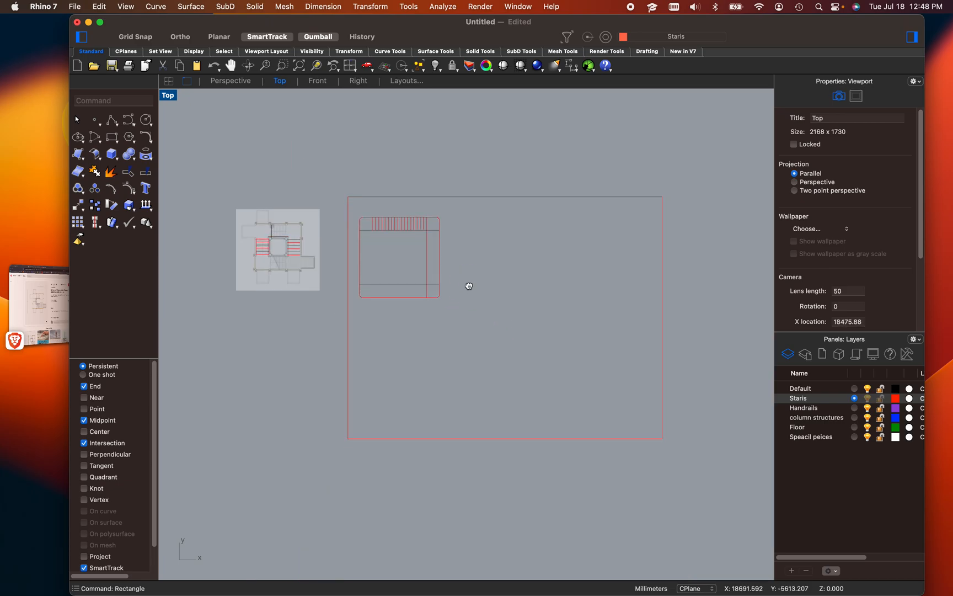
{"action": "left_click", "coordinate": [436, 196]}
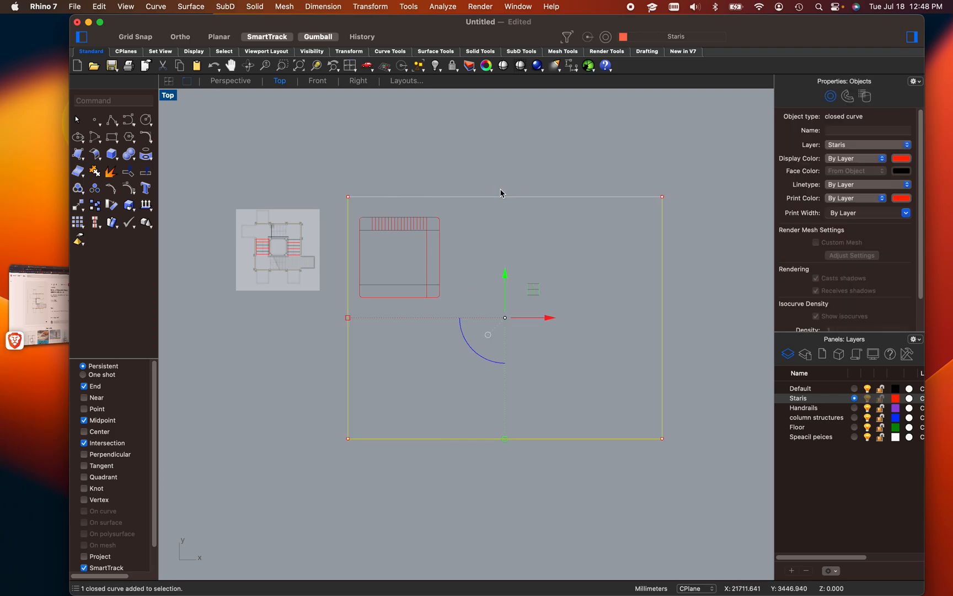
{"action": "key", "text": "Delete"}
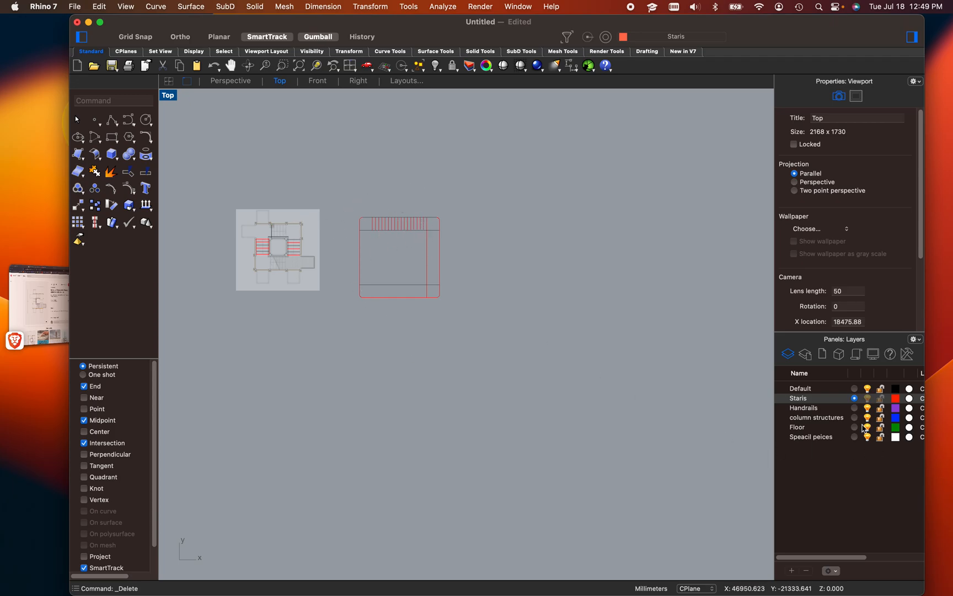
{"action": "double_click", "coordinate": [800, 389]}
{"action": "left_click", "coordinate": [822, 489]}
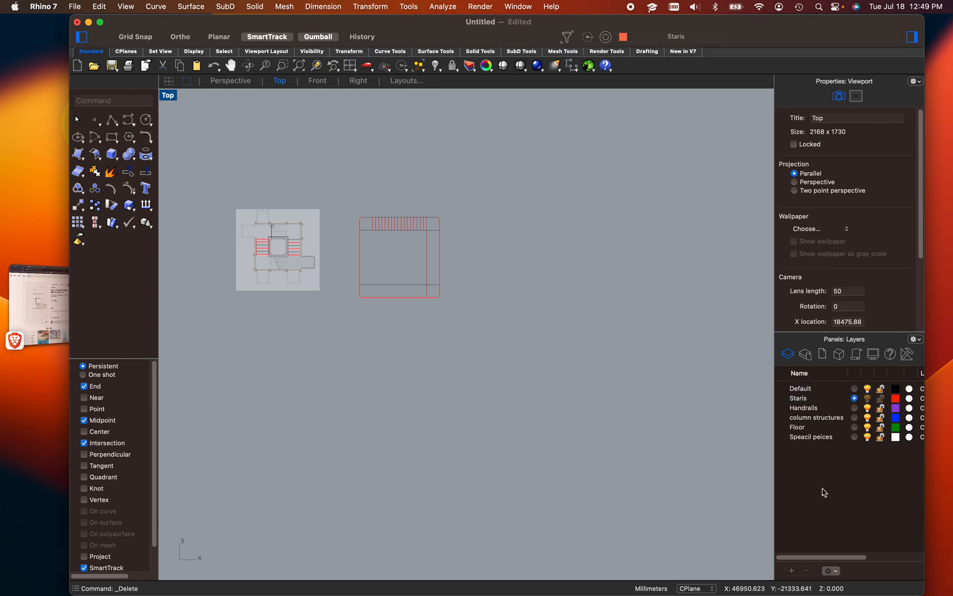
{"action": "left_click", "coordinate": [819, 391]}
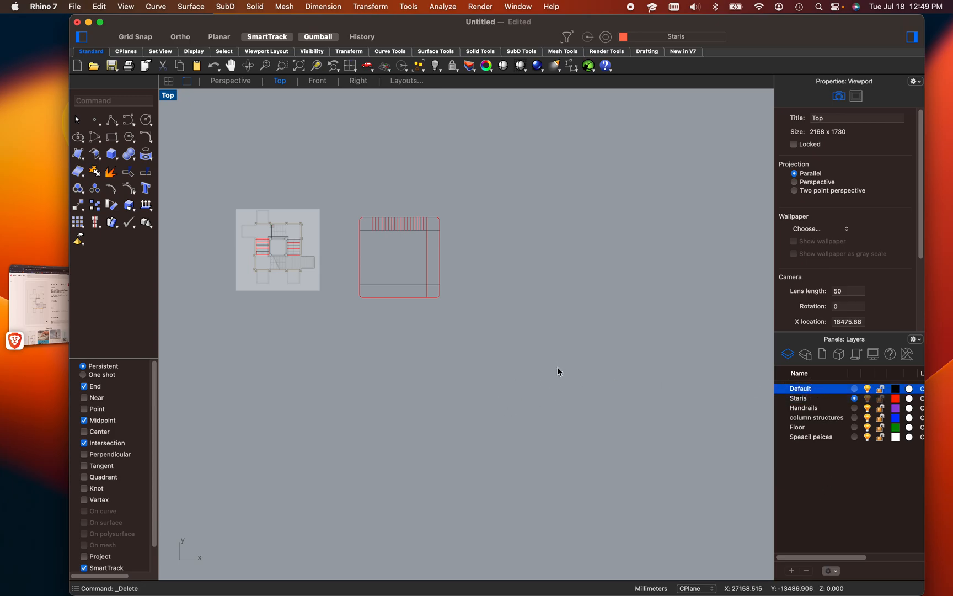
{"action": "left_click", "coordinate": [550, 385]}
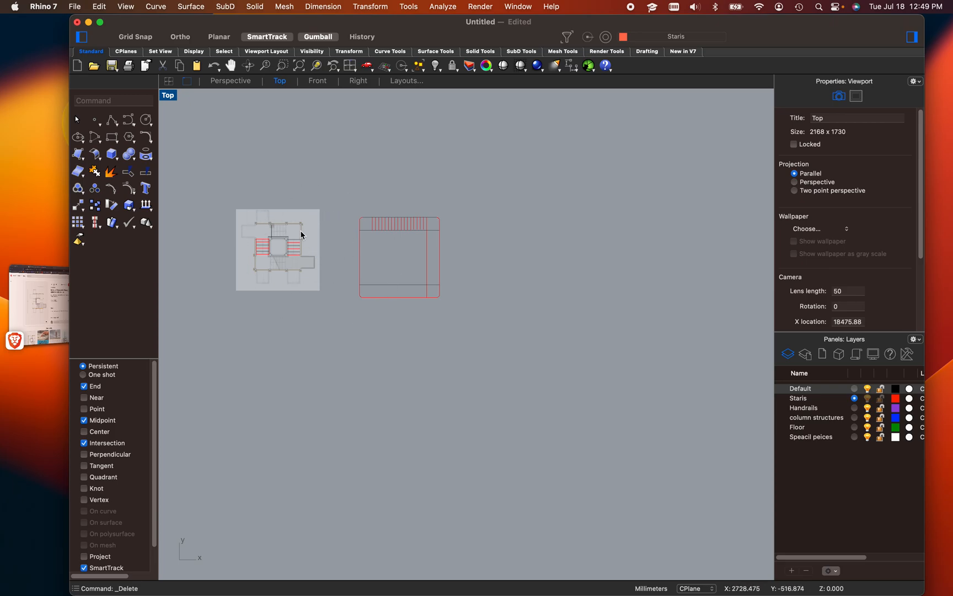
{"action": "scroll", "coordinate": [389, 236], "scroll_direction": "up", "scroll_amount": 5}
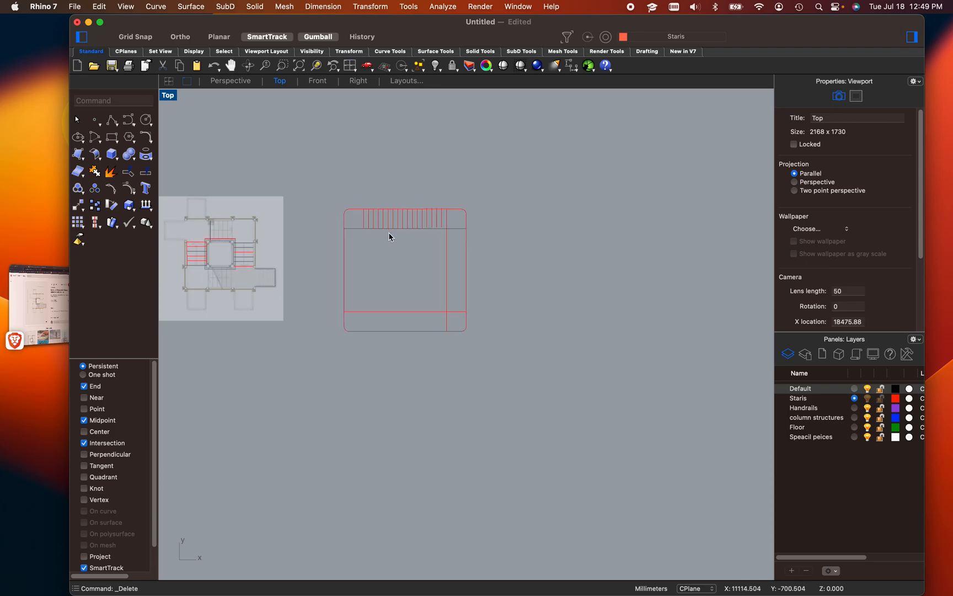
{"action": "left_click", "coordinate": [368, 209]}
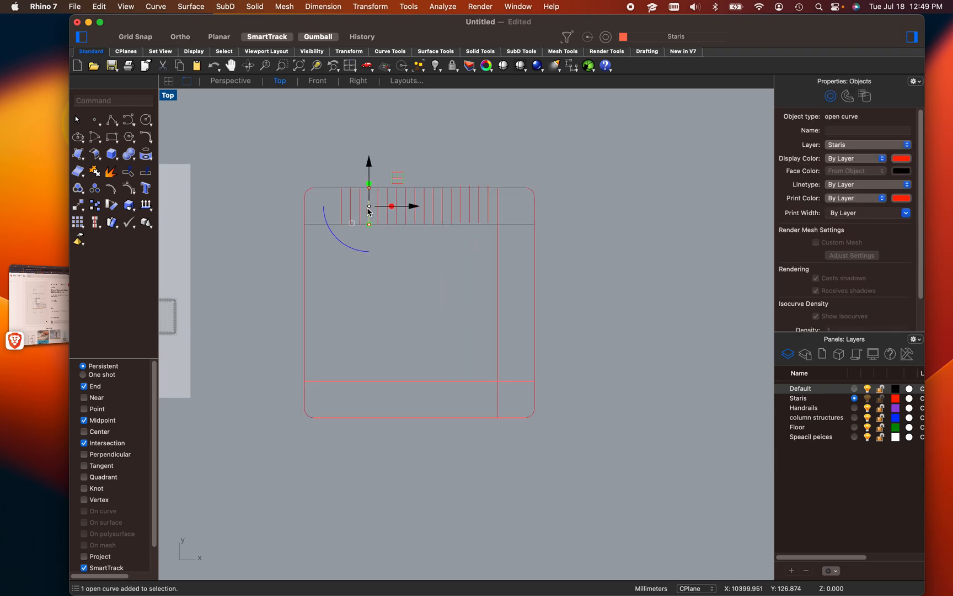
{"action": "left_click", "coordinate": [454, 334]}
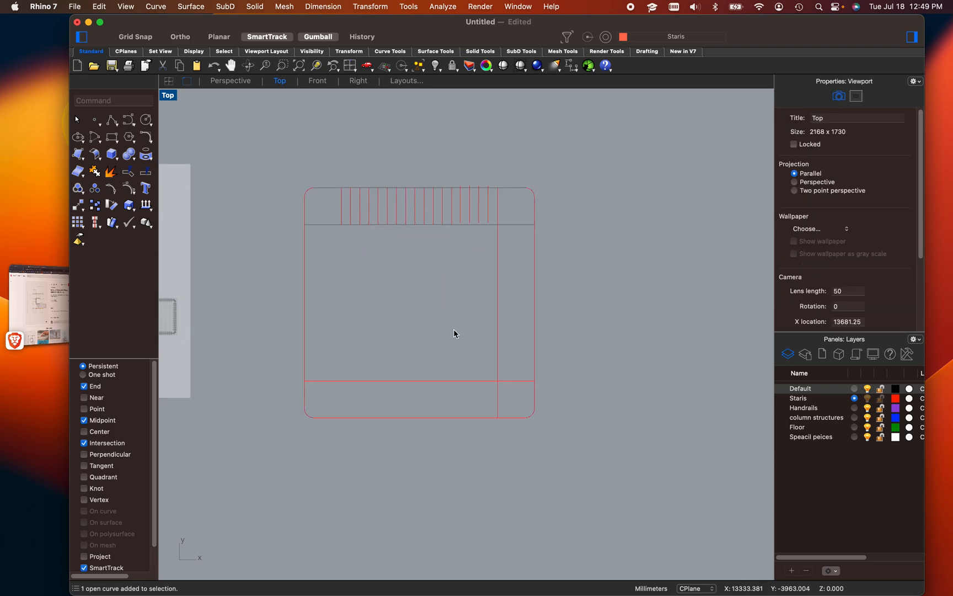
Draw a small sheet-sized rectangle in the empty space below the rounded square
{"action": "scroll", "coordinate": [449, 326], "scroll_direction": "down", "scroll_amount": 5}
{"action": "right_click_drag", "start_coordinate": [414, 266], "coordinate": [411, 263]}
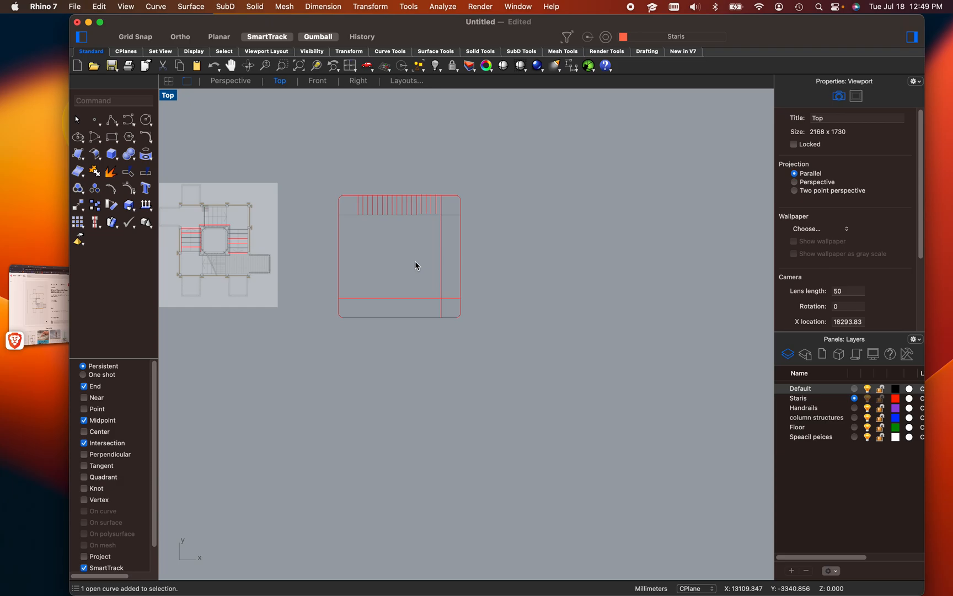
{"action": "type", "text": "rec"}
{"action": "key", "text": "Return"}
{"action": "left_click", "coordinate": [423, 407]}
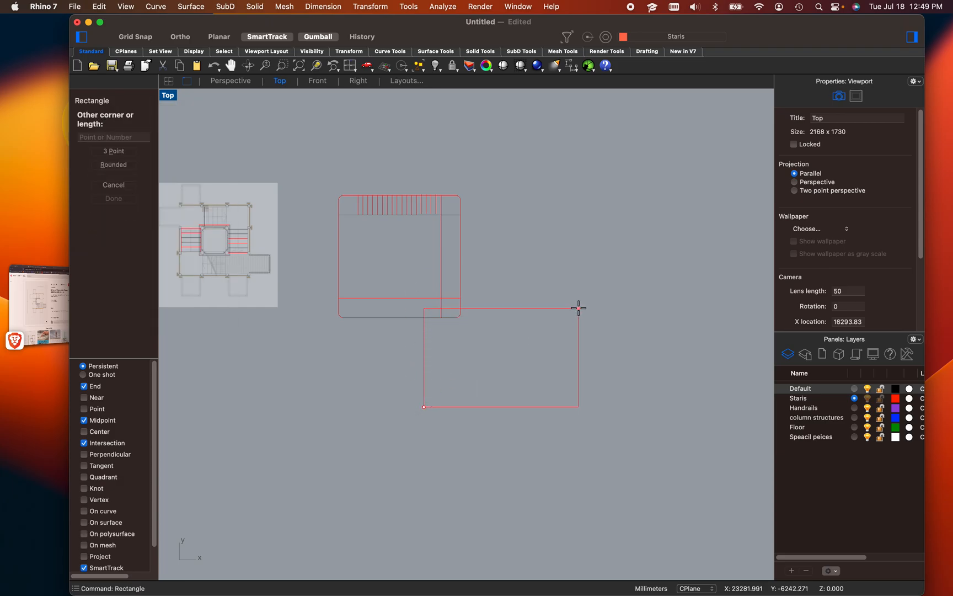
{"action": "type", "text": "6000"}
{"action": "key", "text": "BackSpace"}
{"action": "key", "text": "Return"}
{"action": "type", "text": "3"}
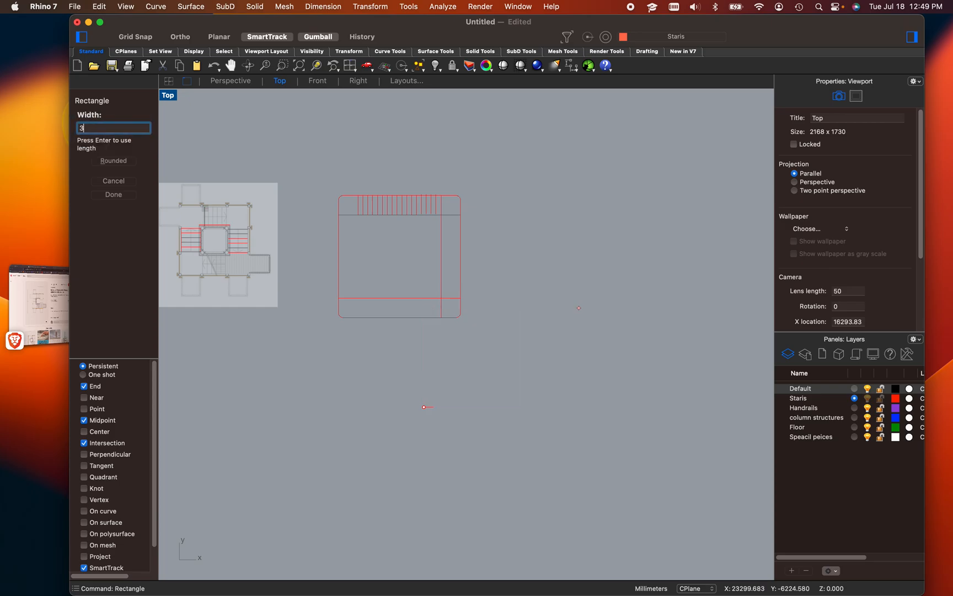
{"action": "key", "text": "Return"}
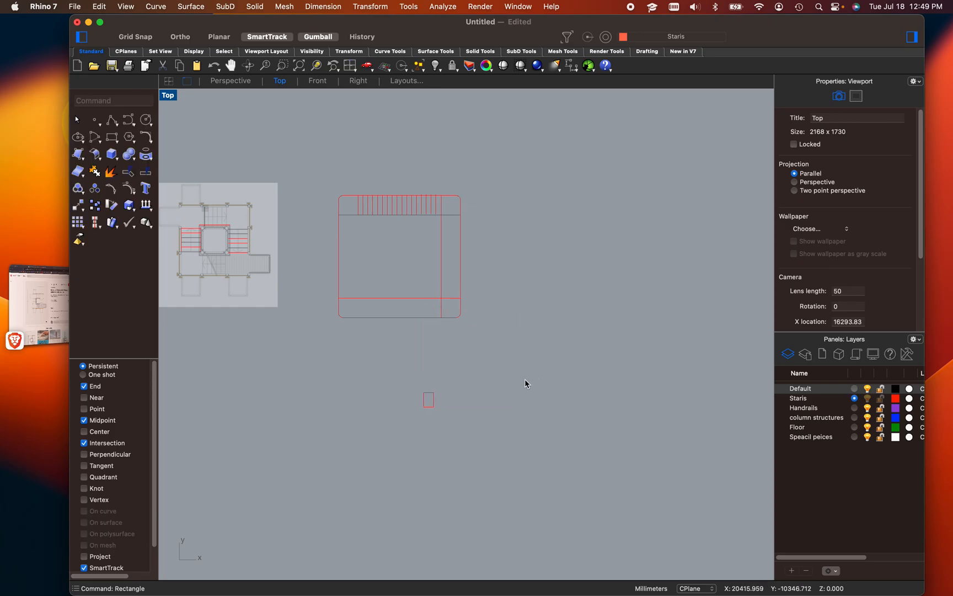
Move the small rectangle inside the rounded square to compare their sizes, and delete it
{"action": "scroll", "coordinate": [353, 408], "scroll_direction": "up", "scroll_amount": 3}
{"action": "scroll", "coordinate": [353, 408], "scroll_direction": "up", "scroll_amount": 2}
{"action": "left_click", "coordinate": [670, 423]}
{"action": "scroll", "coordinate": [557, 347], "scroll_direction": "down", "scroll_amount": 3}
{"action": "scroll", "coordinate": [557, 350], "scroll_direction": "down", "scroll_amount": 2}
{"action": "scroll", "coordinate": [526, 381], "scroll_direction": "up", "scroll_amount": 3}
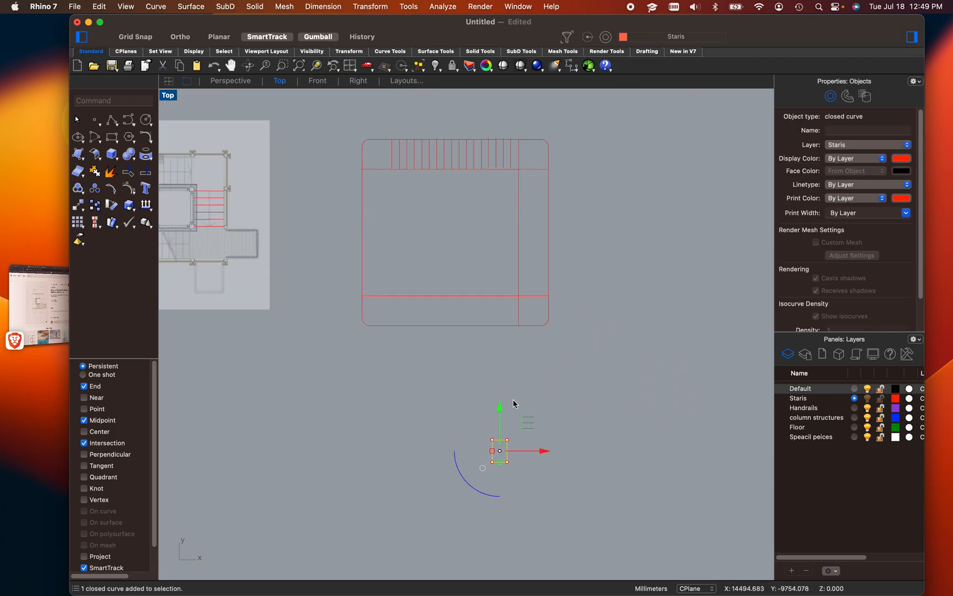
{"action": "left_click_drag", "start_coordinate": [504, 409], "coordinate": [499, 185]}
{"action": "scroll", "coordinate": [494, 215], "scroll_direction": "up", "scroll_amount": 3}
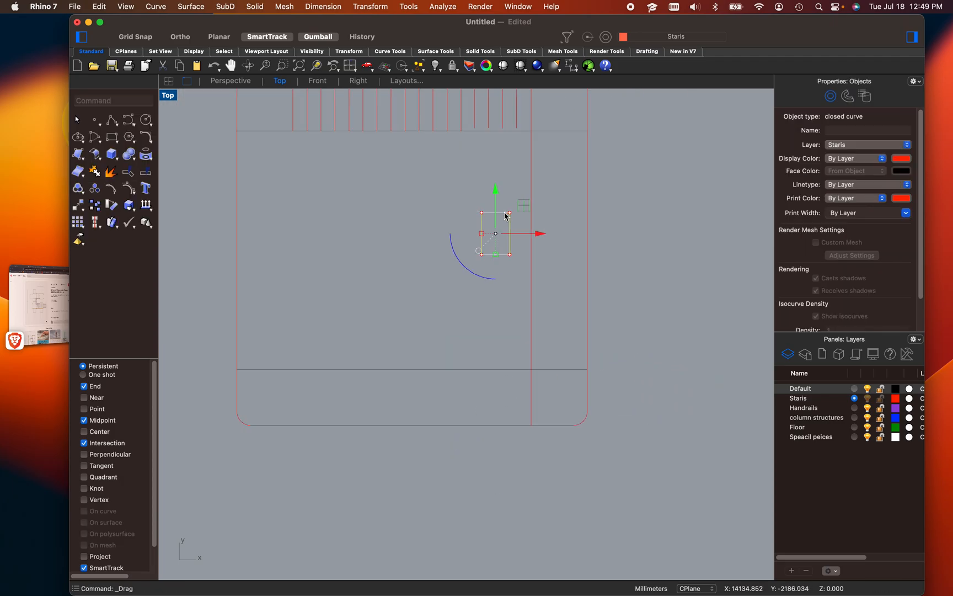
{"action": "scroll", "coordinate": [496, 221], "scroll_direction": "down", "scroll_amount": 3}
{"action": "right_click_drag", "start_coordinate": [504, 227], "coordinate": [504, 248]}
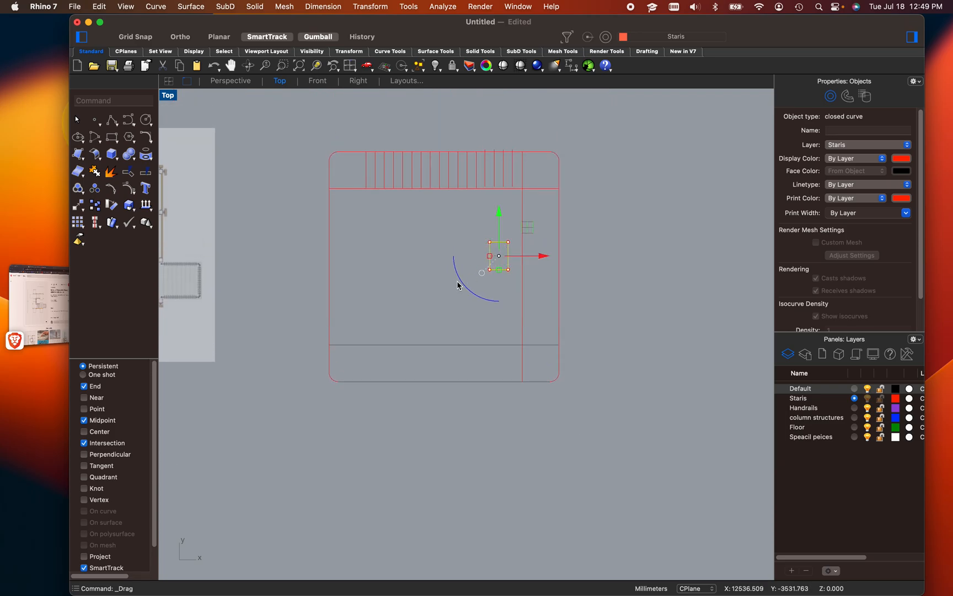
{"action": "key", "text": "Delete"}
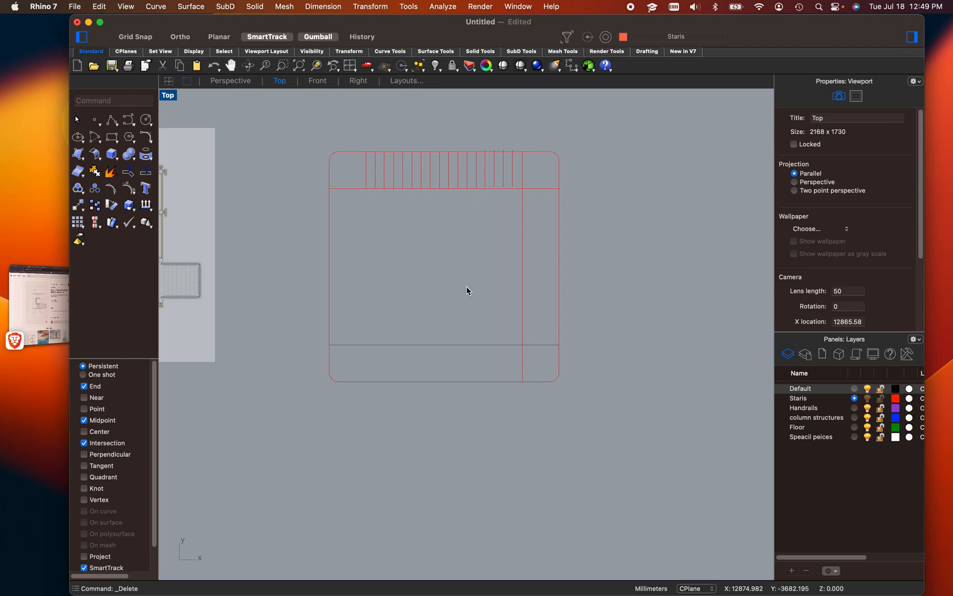
Open Calculator and multiply 11 by 4
{"action": "key", "text": "super+space"}
{"action": "type", "text": "calc"}
{"action": "key", "text": "Return"}
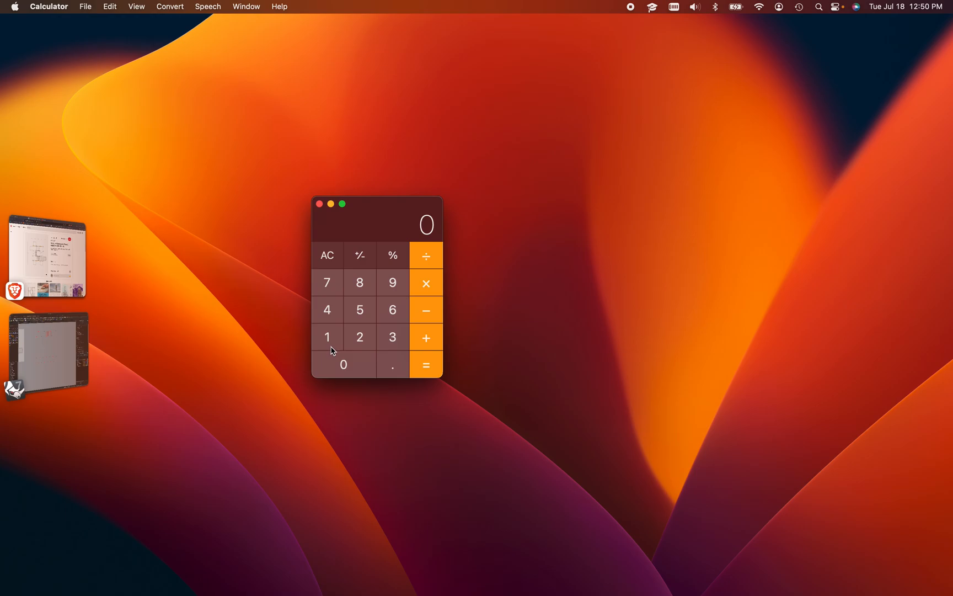
{"action": "double_click", "coordinate": [329, 339]}
{"action": "left_click", "coordinate": [425, 285]}
{"action": "left_click", "coordinate": [325, 310]}
{"action": "left_click", "coordinate": [426, 368]}
Clear the calculation and multiply 17 by 4
{"action": "left_click", "coordinate": [329, 257]}
{"action": "left_click", "coordinate": [329, 336]}
{"action": "left_click", "coordinate": [329, 281]}
{"action": "left_click", "coordinate": [439, 288]}
{"action": "left_click", "coordinate": [332, 309]}
{"action": "left_click", "coordinate": [415, 360]}
Switch back to Rhino and draw a 44' by 68' rectangle starting below the rounded square
{"action": "left_click", "coordinate": [52, 338]}
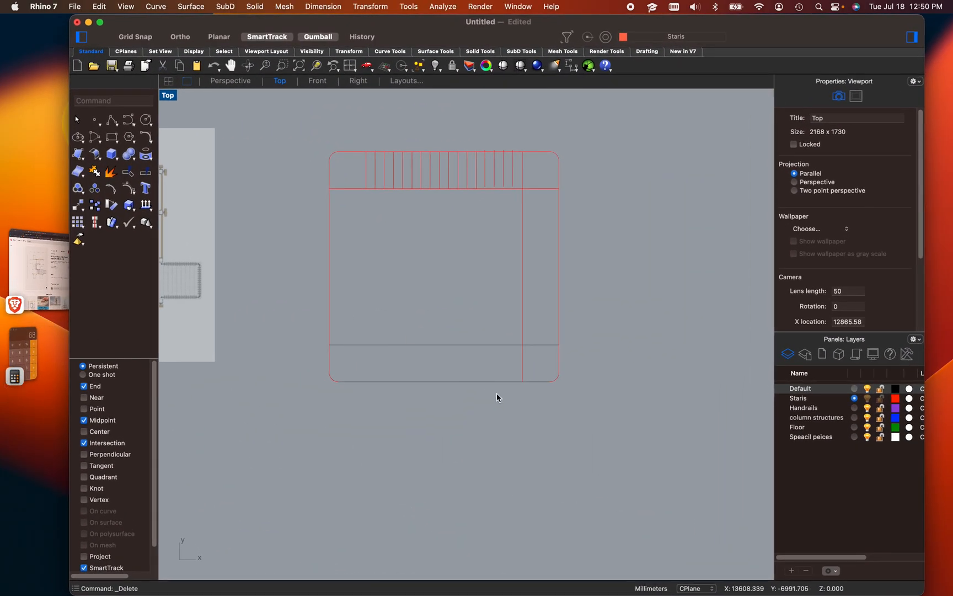
{"action": "type", "text": "Rectangle"}
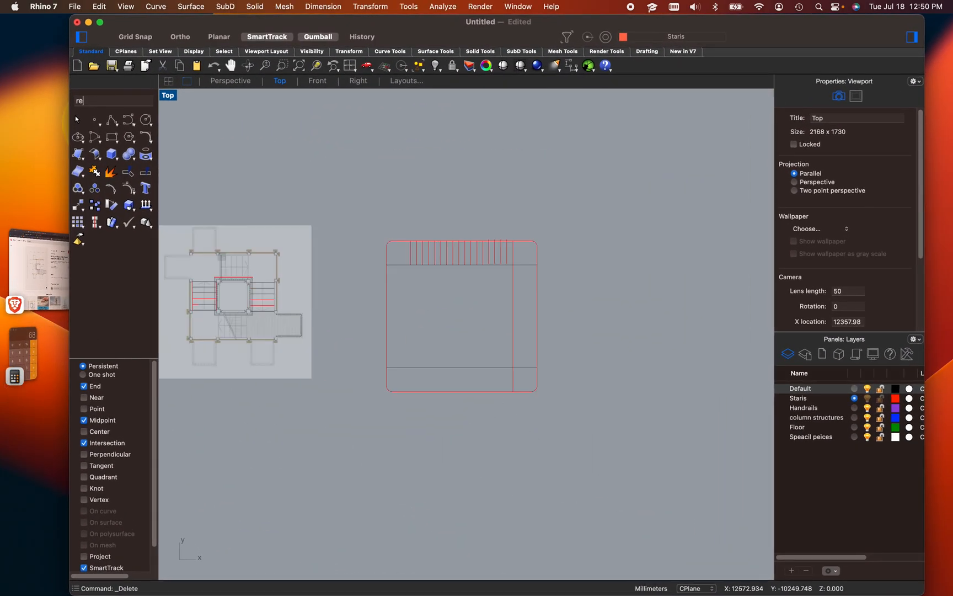
{"action": "key", "text": "Return"}
{"action": "left_click", "coordinate": [429, 499]}
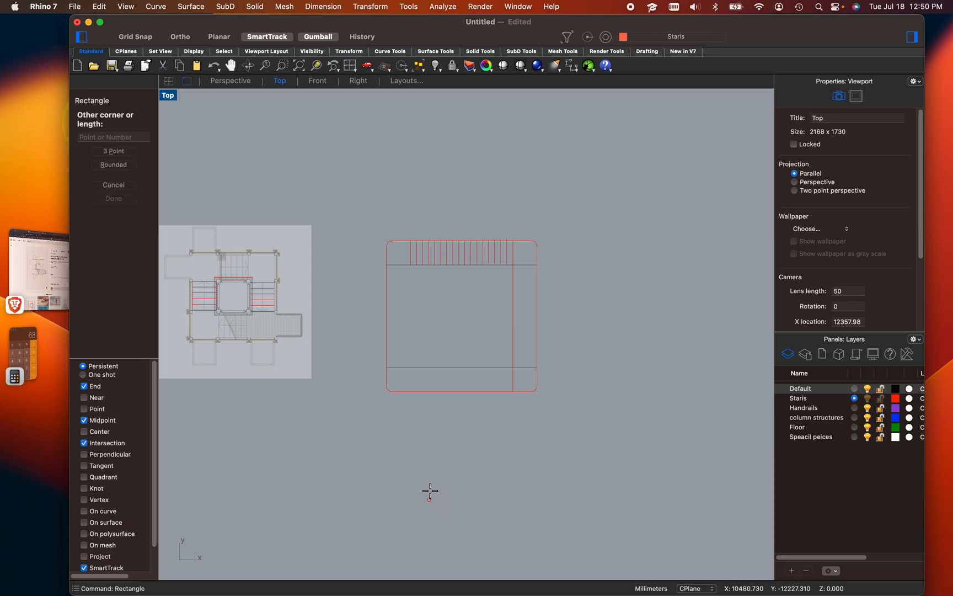
{"action": "type", "text": "44'"}
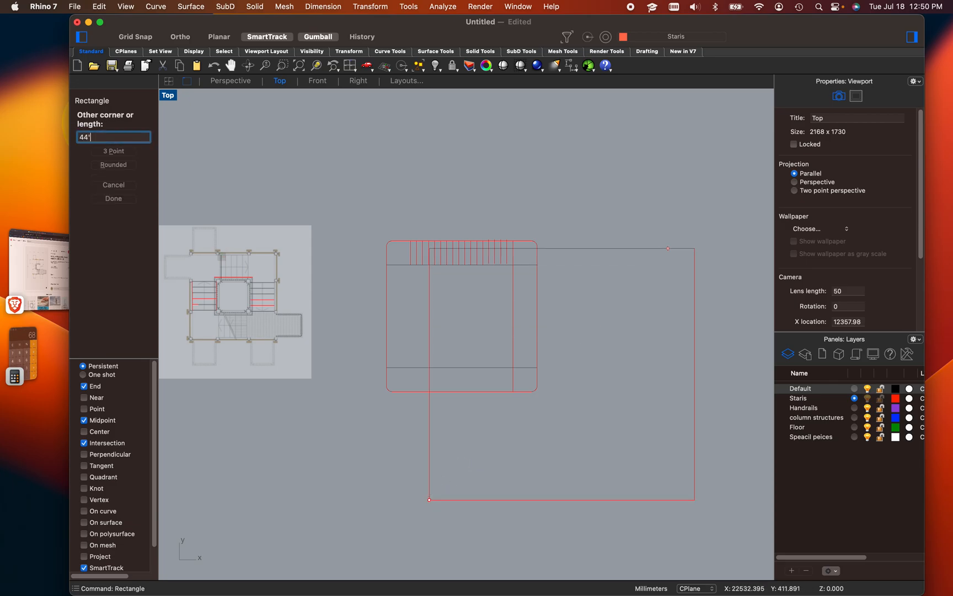
{"action": "key", "text": "Return"}
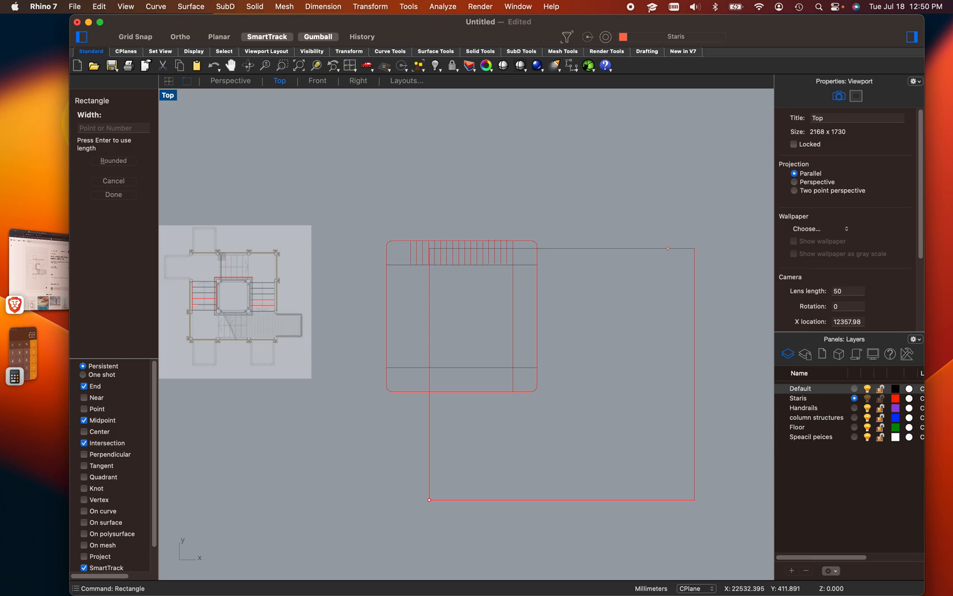
{"action": "type", "text": "70'"}
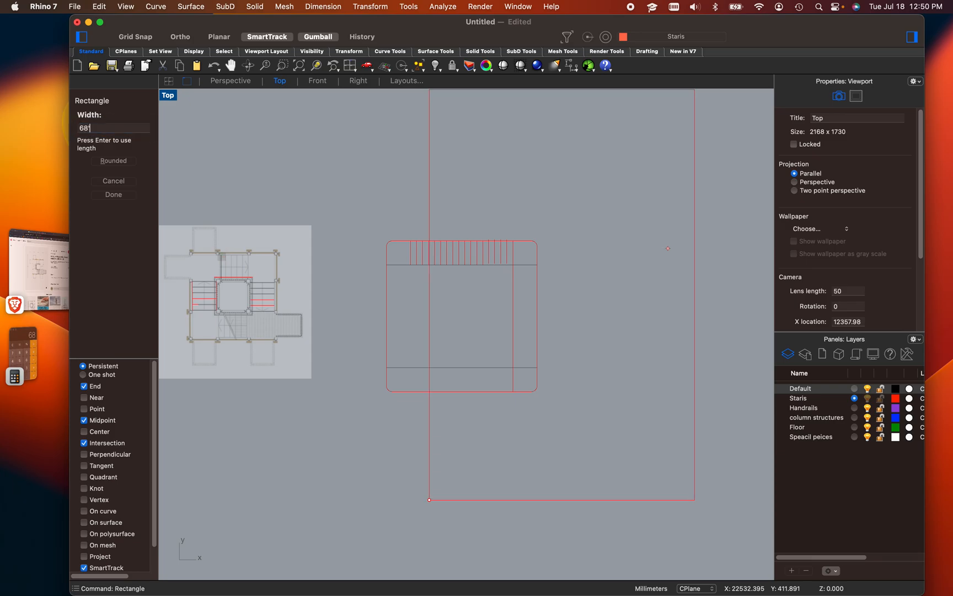
{"action": "key", "text": "Return"}
Rotate the 44' by 68' rectangle 90° to landscape and position it around the rounded square
{"action": "scroll", "coordinate": [677, 218], "scroll_direction": "down", "scroll_amount": 4}
{"action": "left_click", "coordinate": [687, 207]}
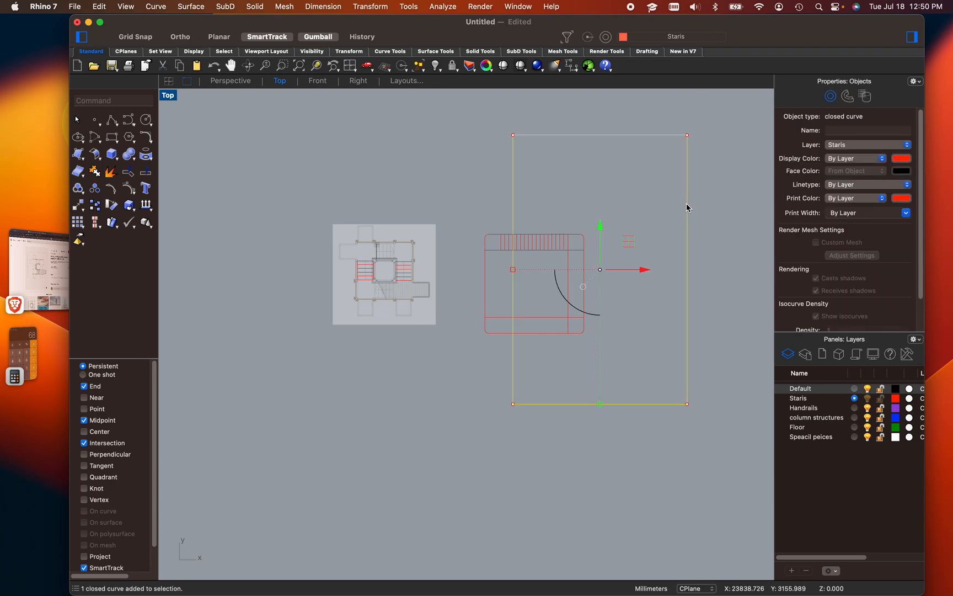
{"action": "left_click_drag", "start_coordinate": [591, 319], "coordinate": [597, 265]}
{"action": "left_click_drag", "start_coordinate": [600, 314], "coordinate": [600, 323]}
Select the landscape rectangle with the whole rounded square drawing to check the fit, and clear the selection
{"action": "left_click", "coordinate": [582, 444]}
{"action": "left_click_drag", "start_coordinate": [755, 386], "coordinate": [452, 158]}
{"action": "right_click_drag", "start_coordinate": [561, 428], "coordinate": [484, 443]}
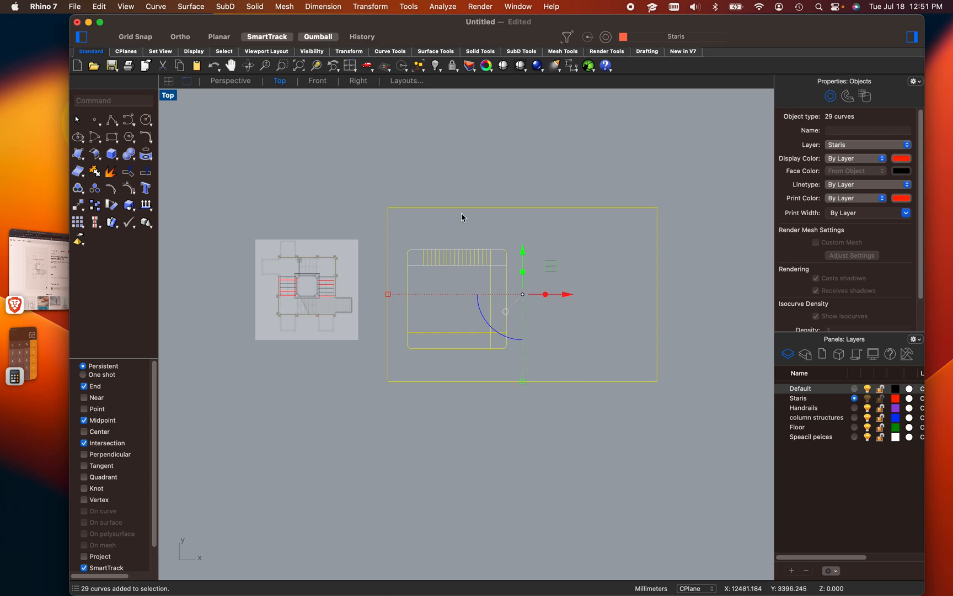
{"action": "left_click", "coordinate": [462, 167]}
{"action": "scroll", "coordinate": [466, 298], "scroll_direction": "up", "scroll_amount": 3}
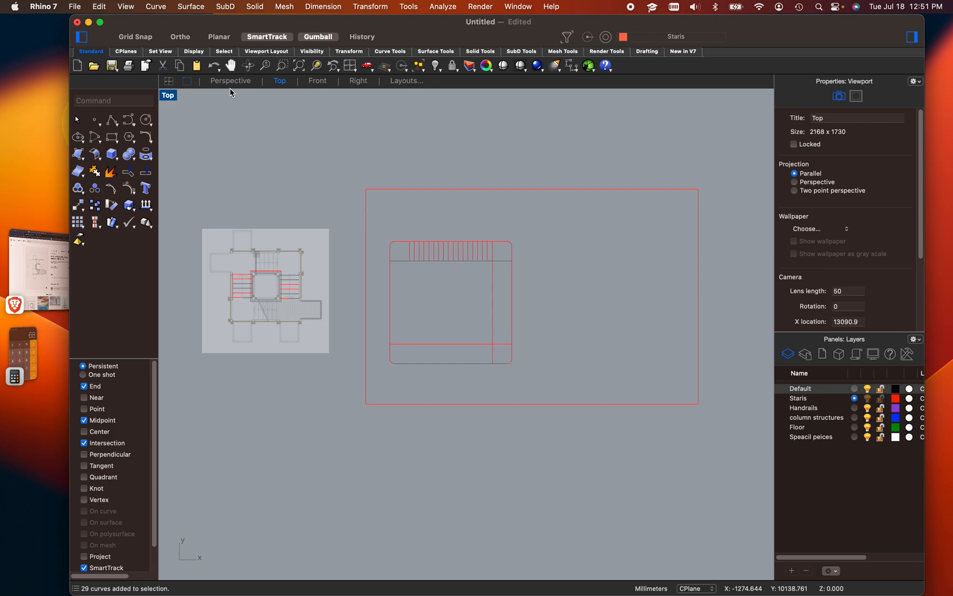
Open the print setup and define the print window between opposite corners of the landscape rectangle
{"action": "key", "text": "super+p"}
{"action": "left_click", "coordinate": [546, 350]}
{"action": "left_click", "coordinate": [620, 349]}
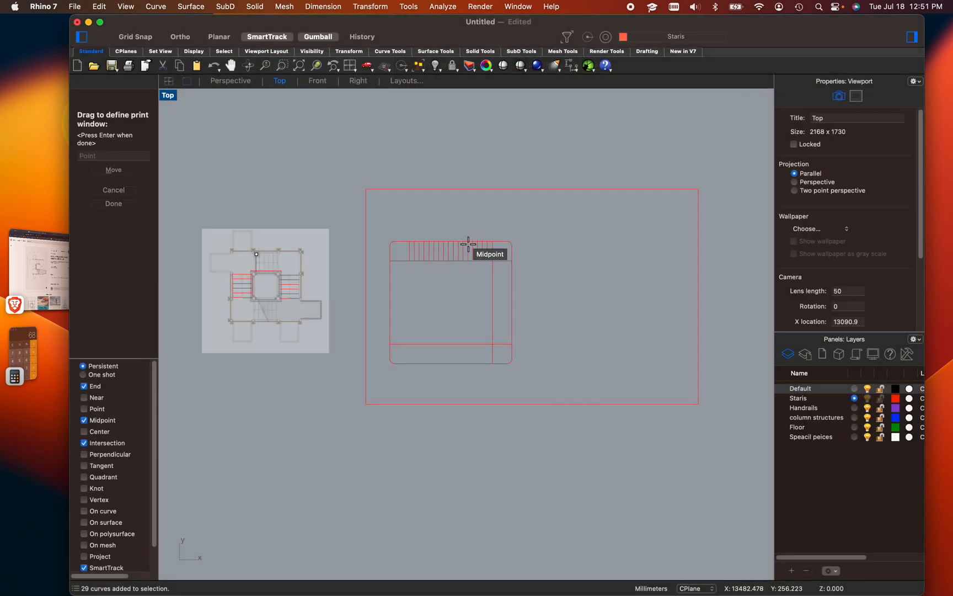
{"action": "left_click", "coordinate": [365, 189]}
{"action": "left_click", "coordinate": [698, 404]}
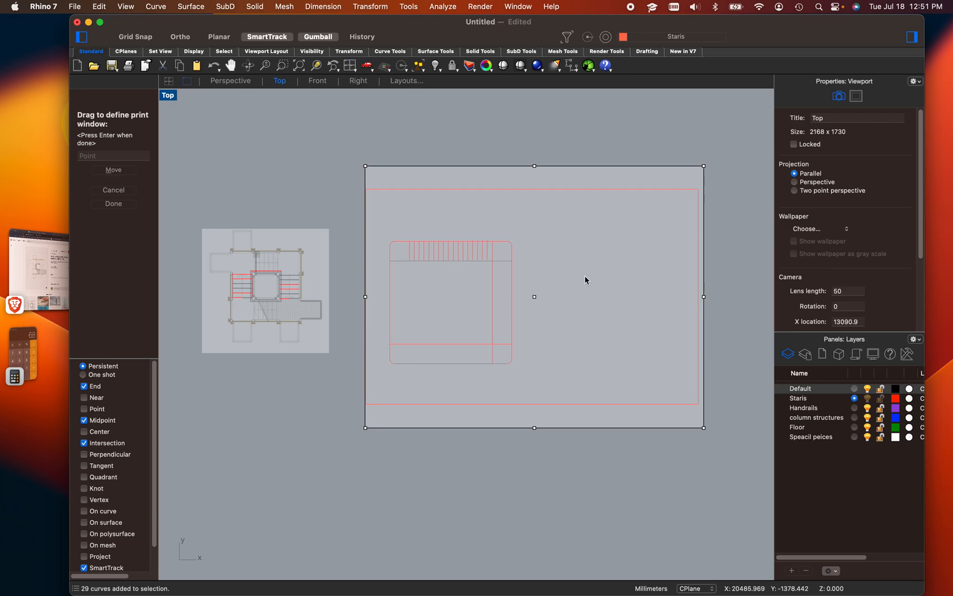
{"action": "key", "text": "Return"}
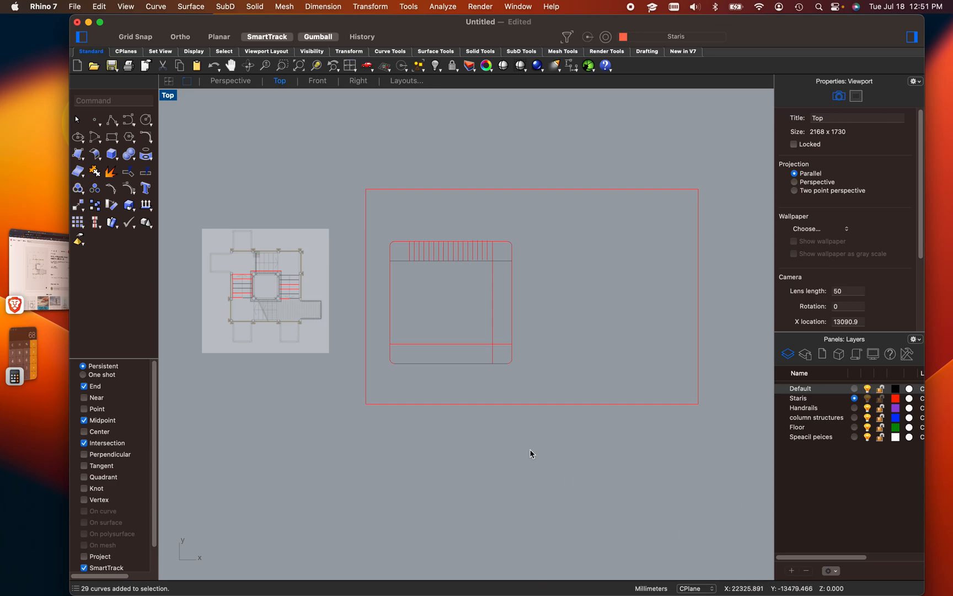
Switch to Calculator and multiply 24 by 4
{"action": "scroll", "coordinate": [316, 470], "scroll_direction": "down", "scroll_amount": 5}
{"action": "scroll", "coordinate": [325, 476], "scroll_direction": "up", "scroll_amount": 2}
{"action": "scroll", "coordinate": [323, 476], "scroll_direction": "up", "scroll_amount": 2}
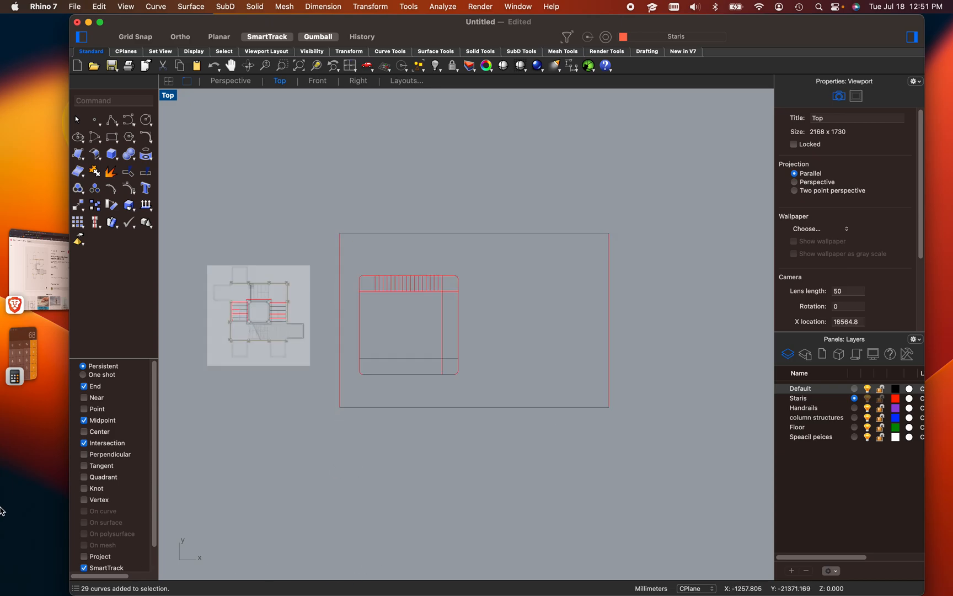
{"action": "left_click", "coordinate": [17, 355]}
{"action": "left_click", "coordinate": [326, 256]}
{"action": "left_click", "coordinate": [358, 338]}
{"action": "left_click", "coordinate": [330, 310]}
{"action": "left_click", "coordinate": [431, 284]}
{"action": "left_click", "coordinate": [334, 312]}
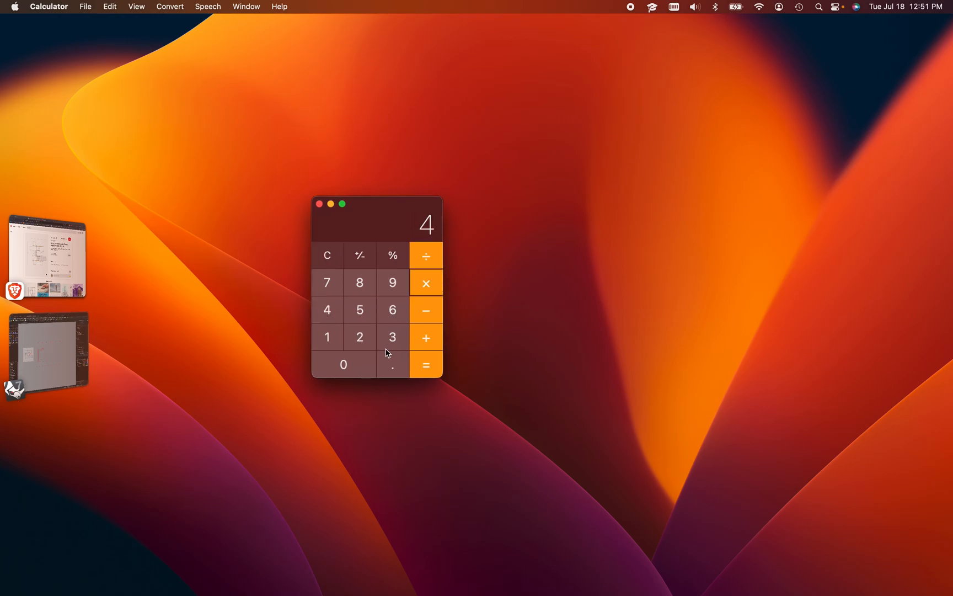
{"action": "left_click", "coordinate": [423, 370]}
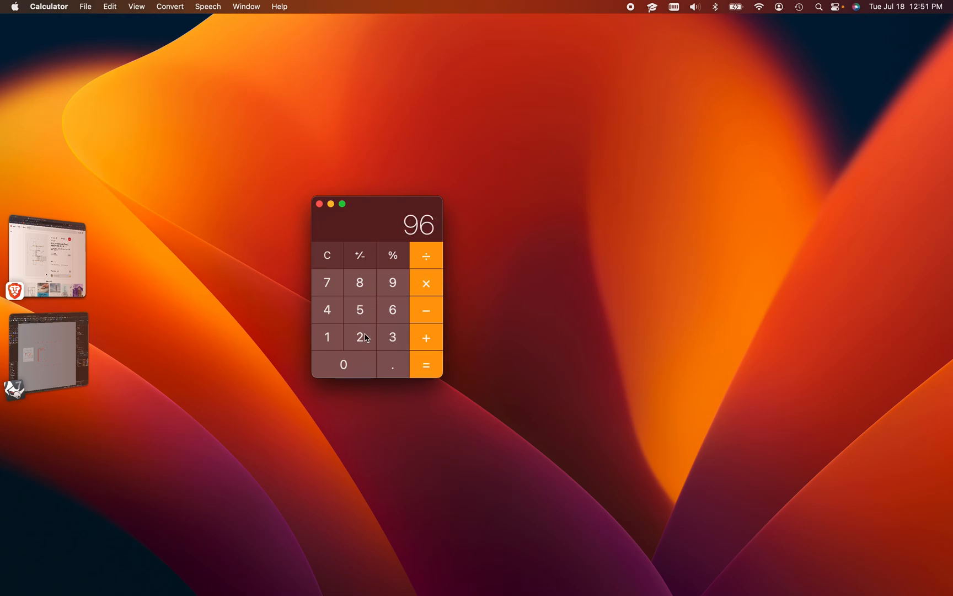
Clear the calculation and multiply 36 by 4
{"action": "left_click", "coordinate": [327, 256]}
{"action": "left_click", "coordinate": [393, 337]}
{"action": "left_click", "coordinate": [394, 316]}
{"action": "left_click", "coordinate": [437, 292]}
{"action": "left_click", "coordinate": [330, 318]}
{"action": "left_click", "coordinate": [423, 366]}
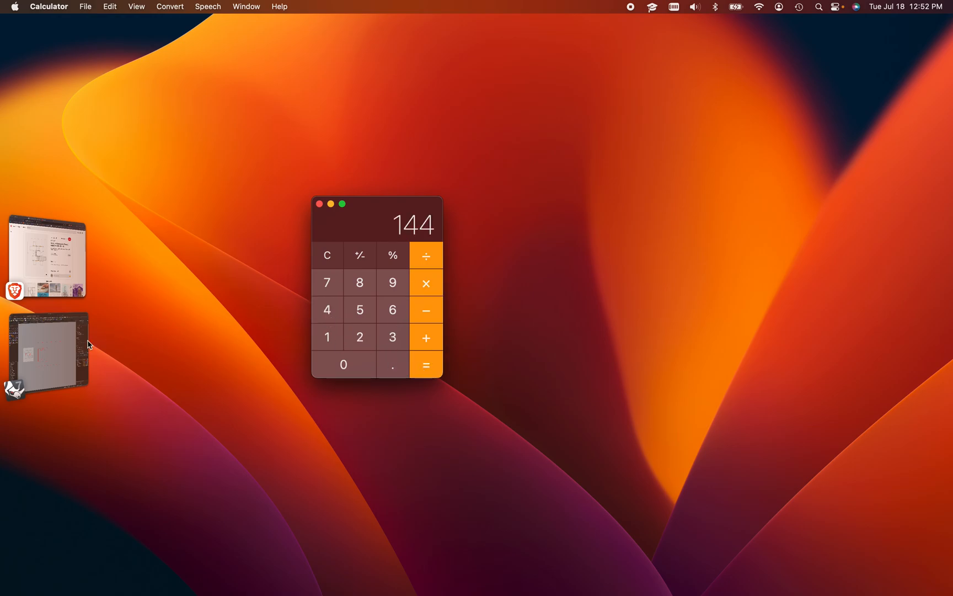
Switch back to Rhino and draw a 96' by 144' rectangle starting below the 68' by 44' one
{"action": "left_click", "coordinate": [47, 345]}
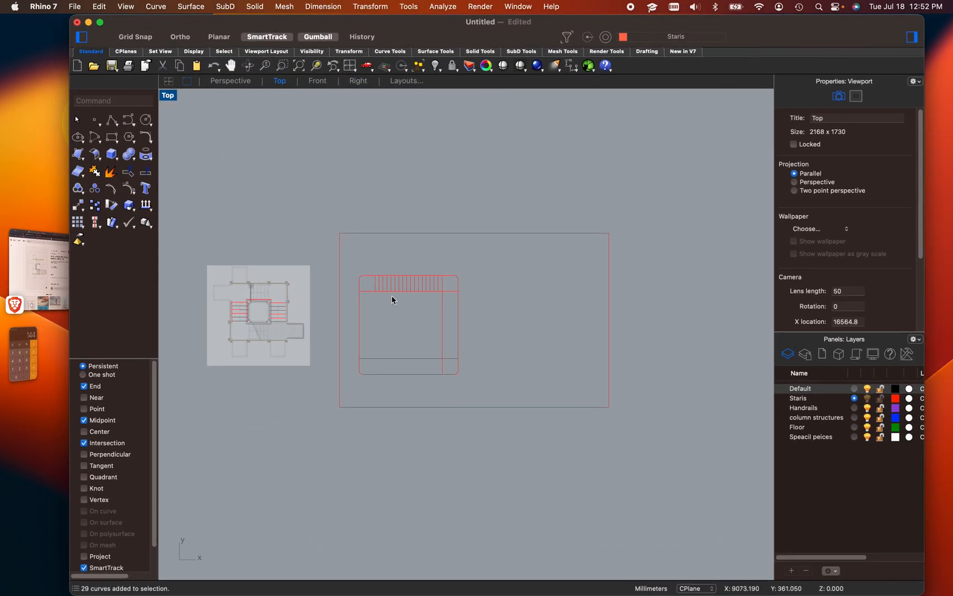
{"action": "type", "text": "rec"}
{"action": "key", "text": "Return"}
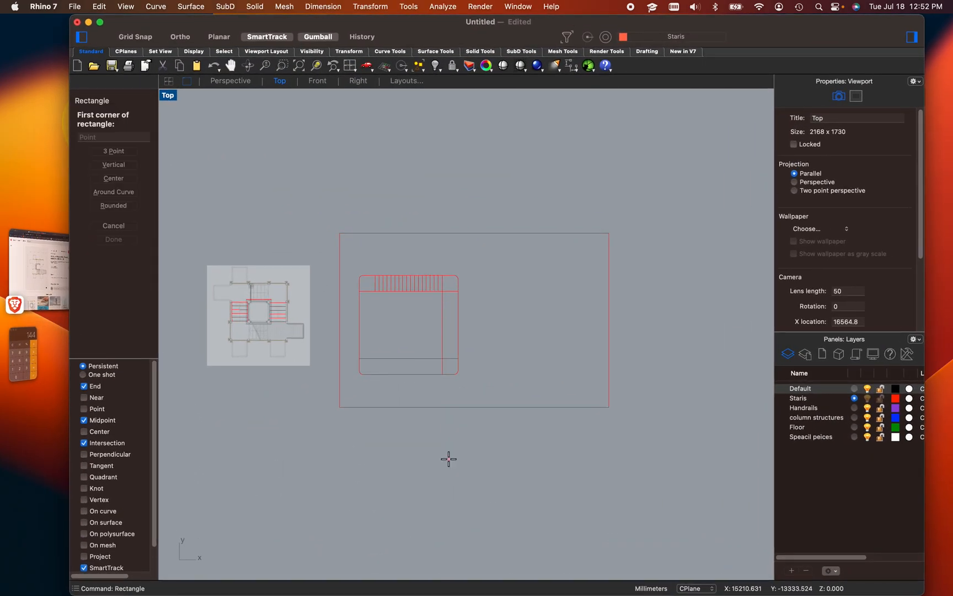
{"action": "left_click", "coordinate": [400, 479]}
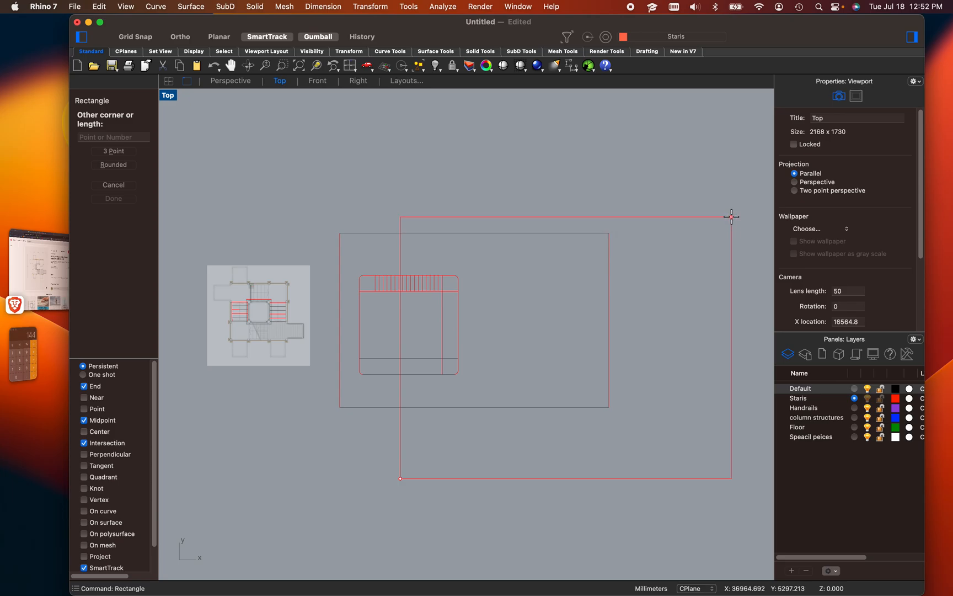
{"action": "type", "text": "144'"}
{"action": "key", "text": "Return"}
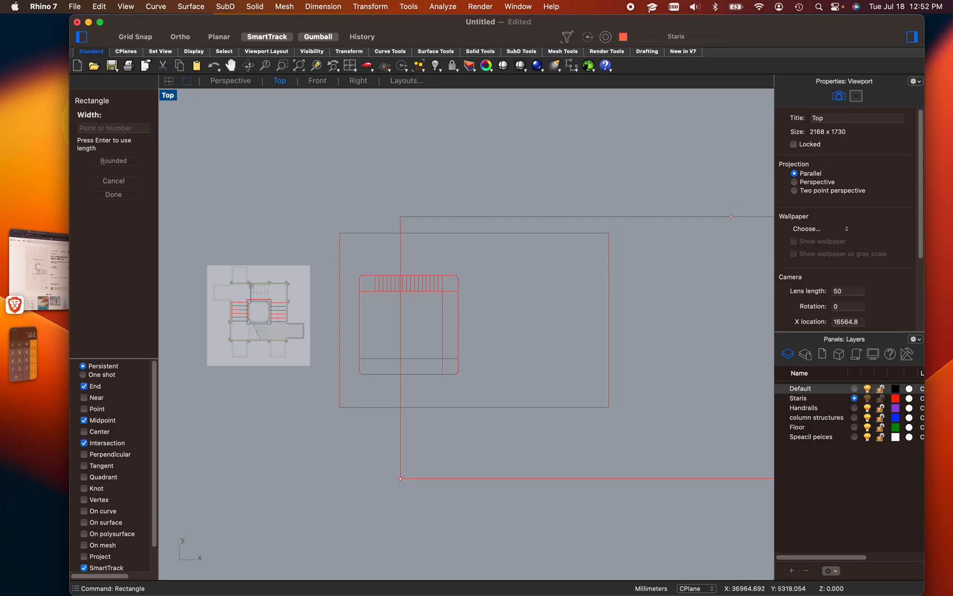
{"action": "type", "text": "100'"}
{"action": "key", "text": "Return"}
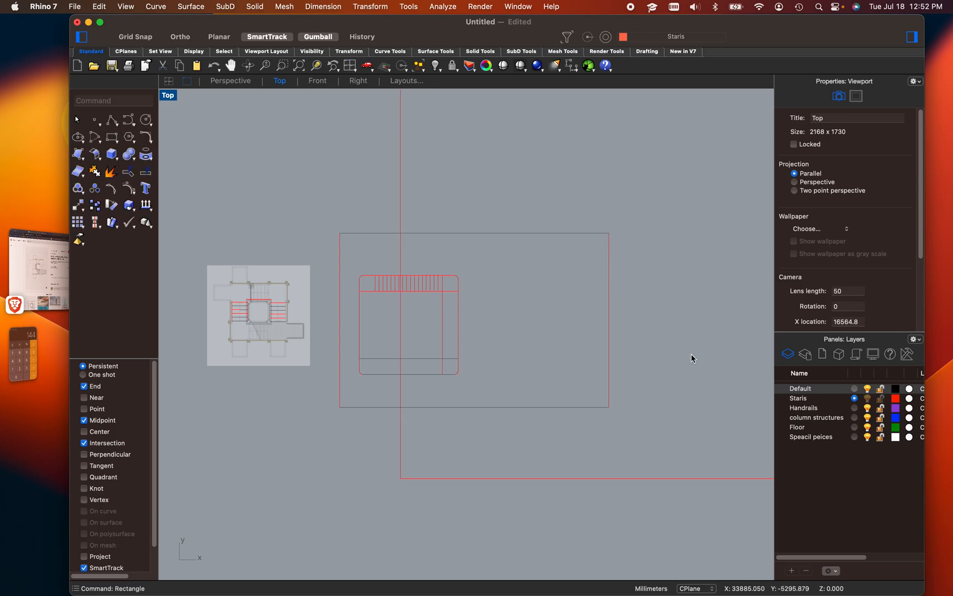
Rotate the 96' by 144' rectangle 90° into landscape orientation
{"action": "scroll", "coordinate": [547, 176], "scroll_direction": "down", "scroll_amount": 6}
{"action": "right_click_drag", "start_coordinate": [551, 195], "coordinate": [540, 308]}
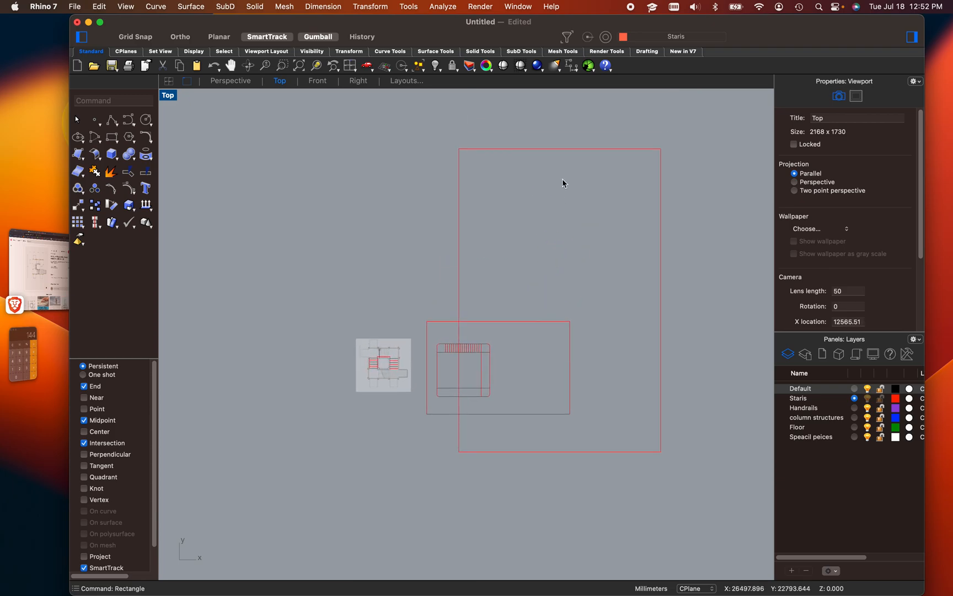
{"action": "left_click", "coordinate": [558, 153]}
{"action": "left_click_drag", "start_coordinate": [527, 335], "coordinate": [502, 276]}
{"action": "left_click", "coordinate": [521, 255]}
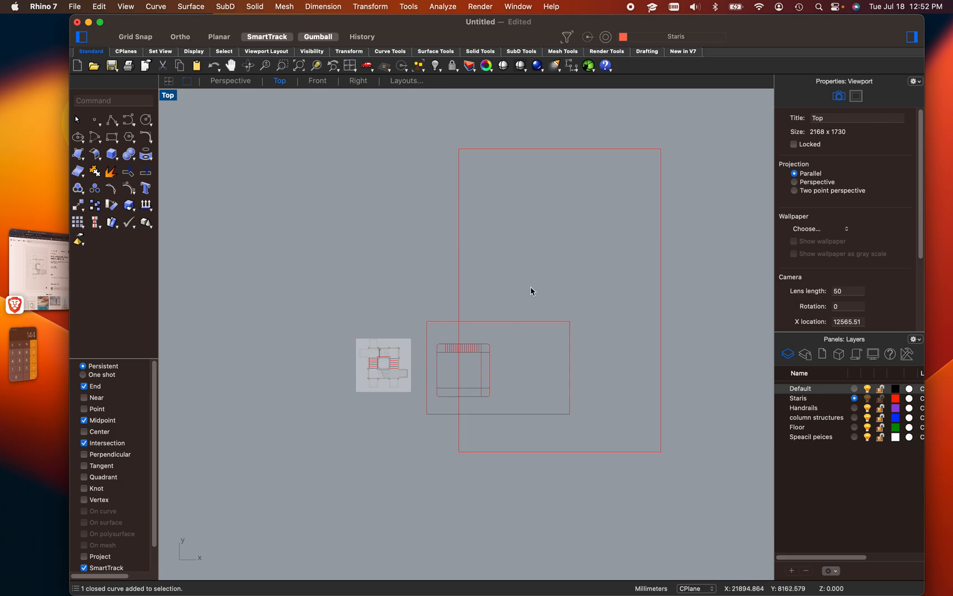
{"action": "left_click", "coordinate": [459, 271]}
{"action": "left_click_drag", "start_coordinate": [527, 331], "coordinate": [504, 270], "text": "shift"}
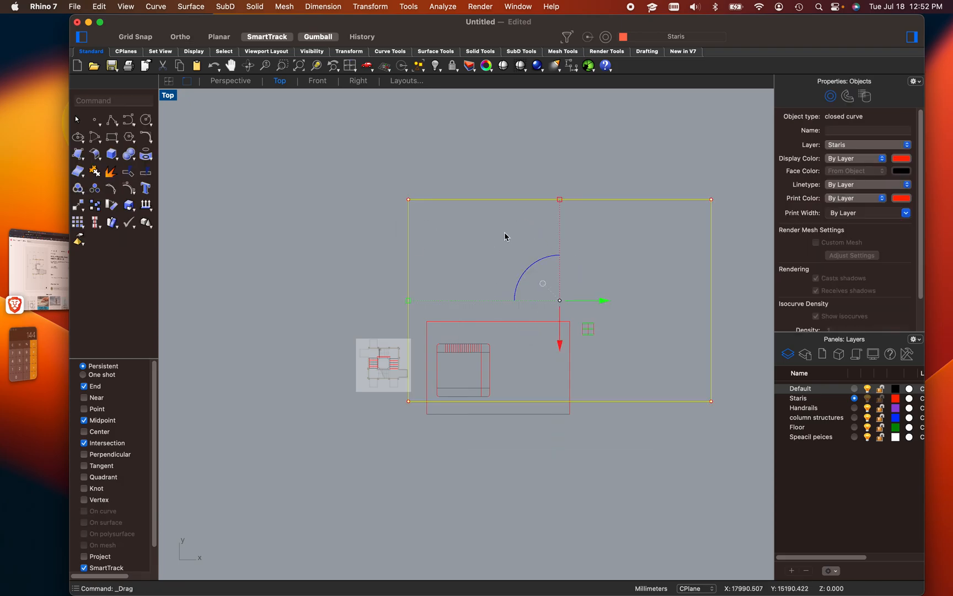
Delete the 68' by 44' rectangle and move the larger landscape rectangle so it encloses the rounded square
{"action": "left_click", "coordinate": [492, 330]}
{"action": "left_click", "coordinate": [488, 321]}
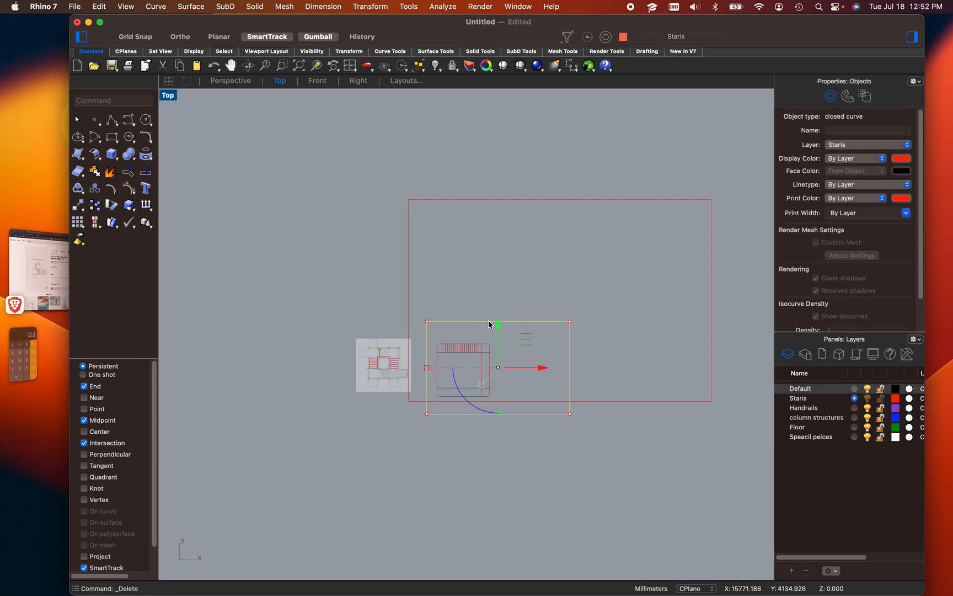
{"action": "key", "text": "Delete"}
{"action": "left_click_drag", "start_coordinate": [496, 202], "coordinate": [509, 276]}
{"action": "left_click", "coordinate": [582, 169]}
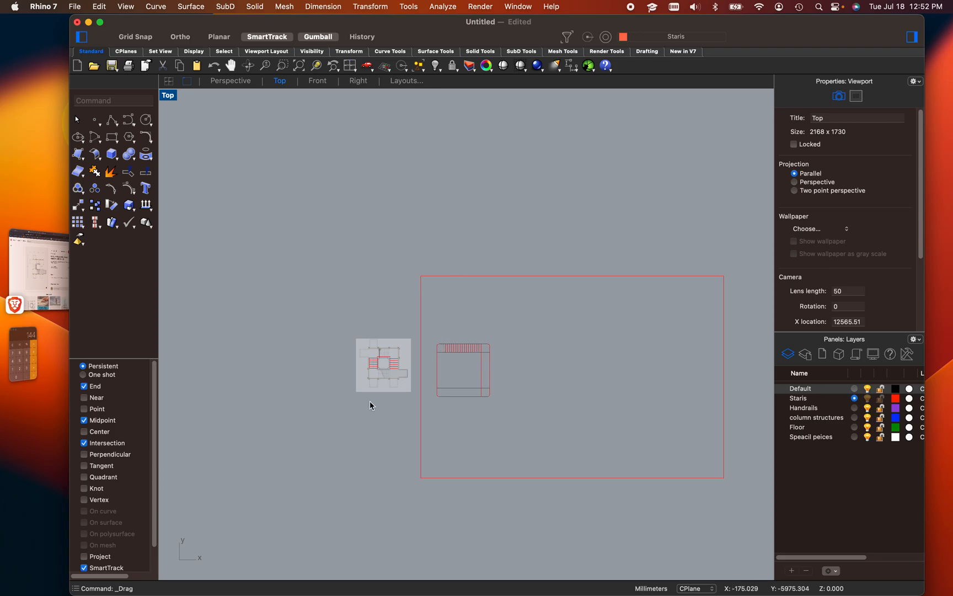
Add the text "The title of my project | Where it is" inside the sheet border, above the rounded square
{"action": "scroll", "coordinate": [474, 347], "scroll_direction": "up", "scroll_amount": 5}
{"action": "scroll", "coordinate": [435, 359], "scroll_direction": "up", "scroll_amount": 5}
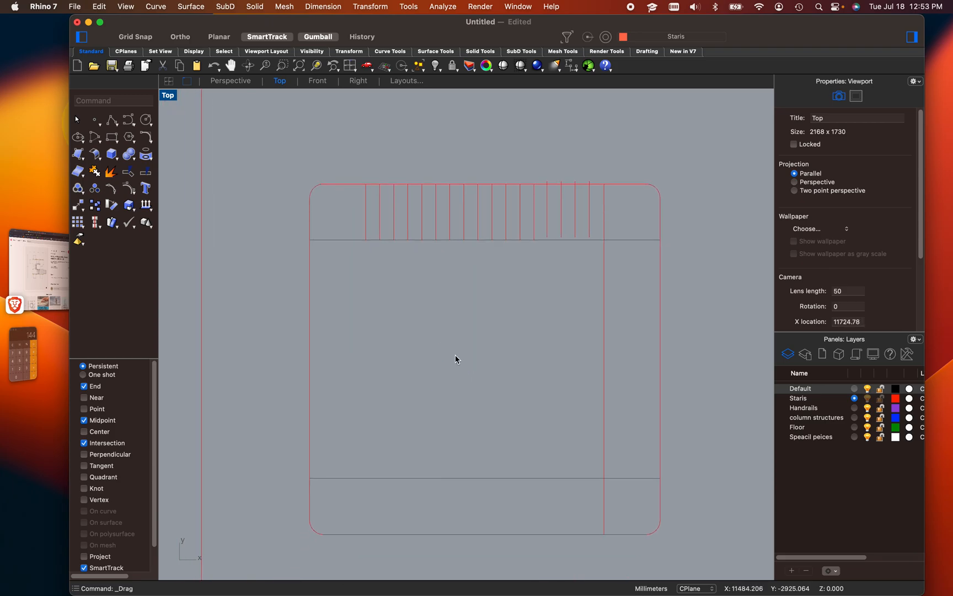
{"action": "type", "text": "Text"}
{"action": "key", "text": "Return"}
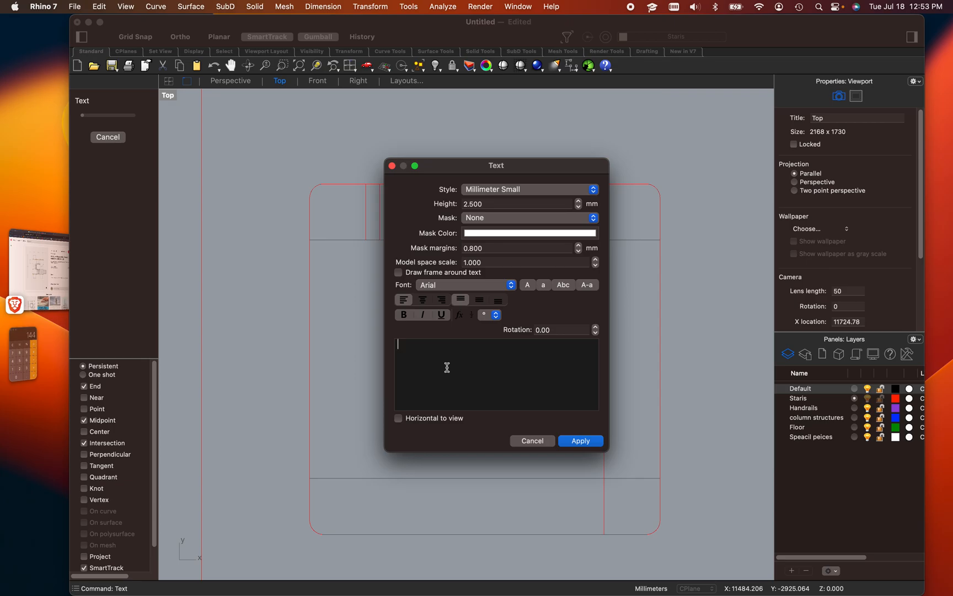
{"action": "type", "text": "The title of my project | Where it is"}
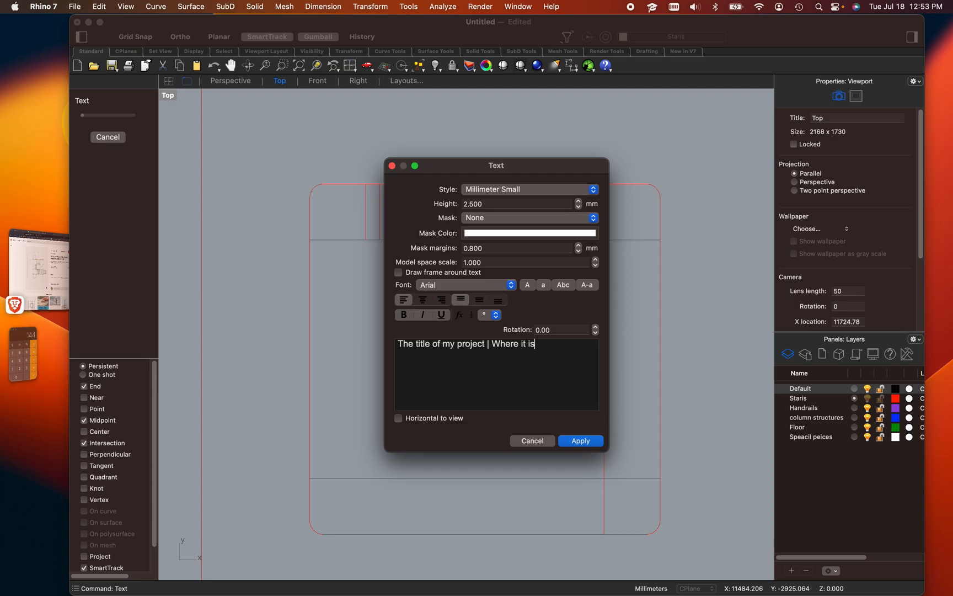
{"action": "left_click", "coordinate": [582, 444]}
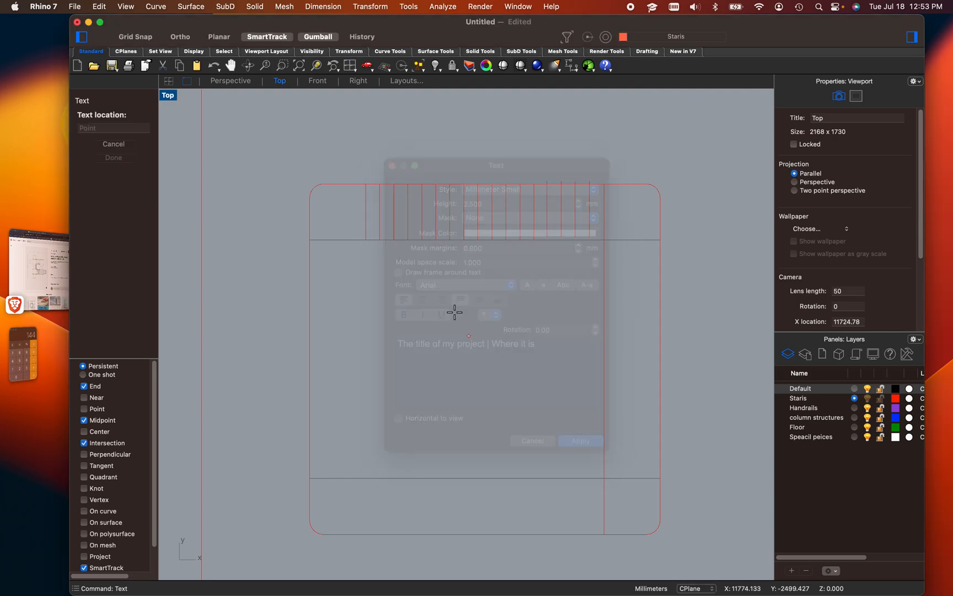
{"action": "scroll", "coordinate": [382, 283], "scroll_direction": "down", "scroll_amount": 5}
{"action": "key", "text": "Escape"}
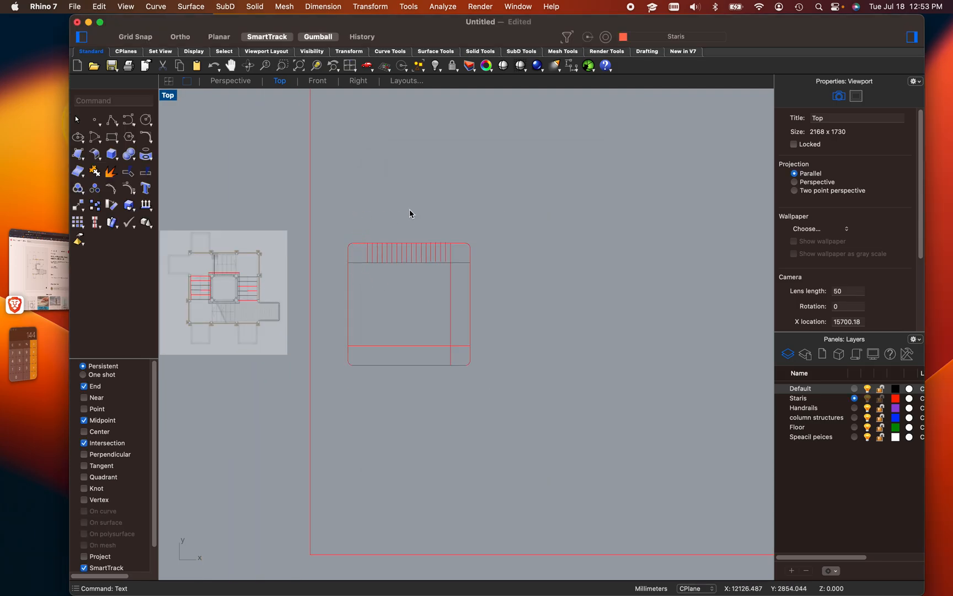
Select the tiny title text and scale it up to a height of about 877 mm
{"action": "scroll", "coordinate": [342, 218], "scroll_direction": "up", "scroll_amount": 10}
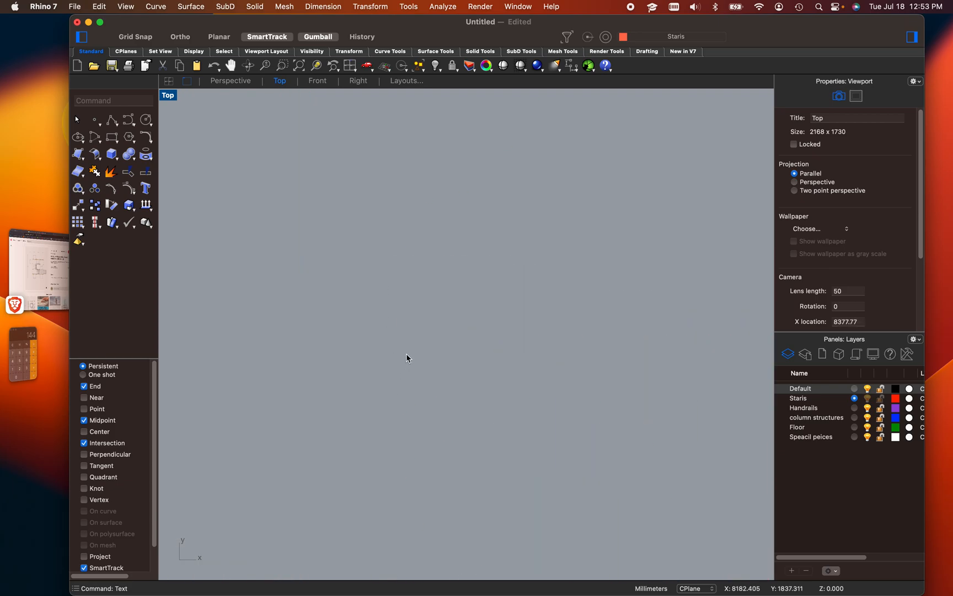
{"action": "scroll", "coordinate": [408, 331], "scroll_direction": "down", "scroll_amount": 5}
{"action": "left_click_drag", "start_coordinate": [481, 343], "coordinate": [349, 233]}
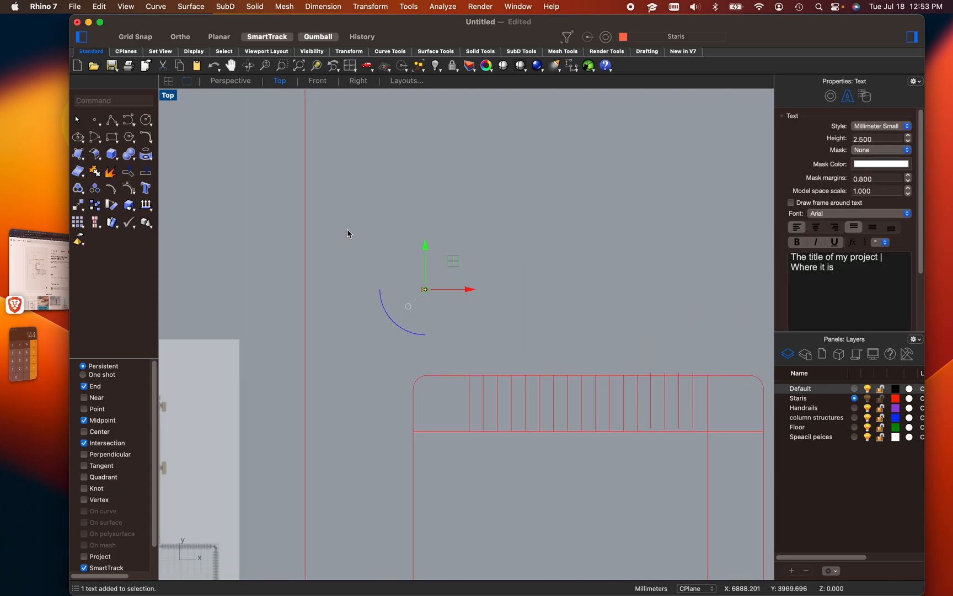
{"action": "left_click", "coordinate": [316, 66]}
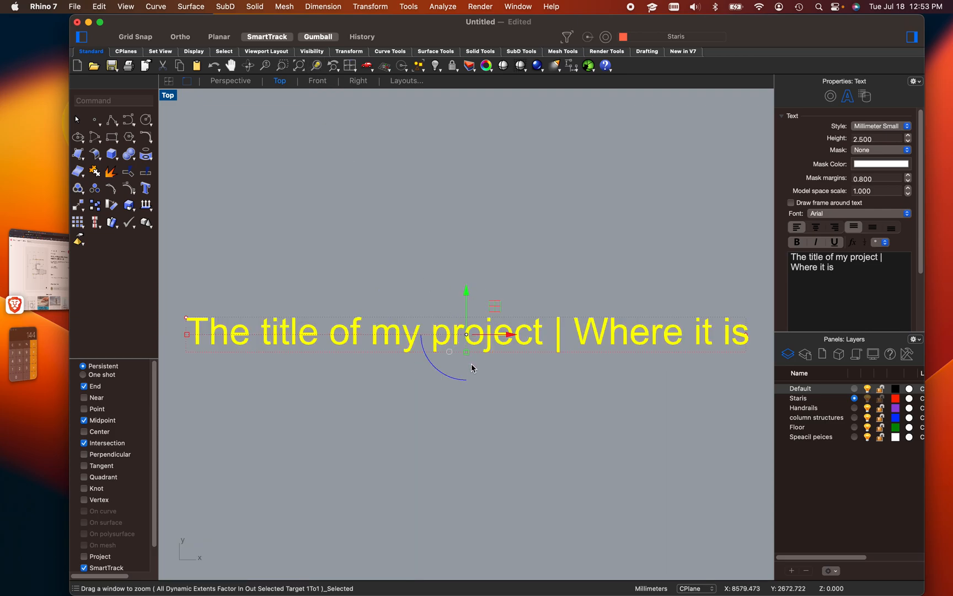
{"action": "left_click_drag", "start_coordinate": [467, 356], "coordinate": [469, 545]}
{"action": "scroll", "coordinate": [460, 410], "scroll_direction": "down", "scroll_amount": 10}
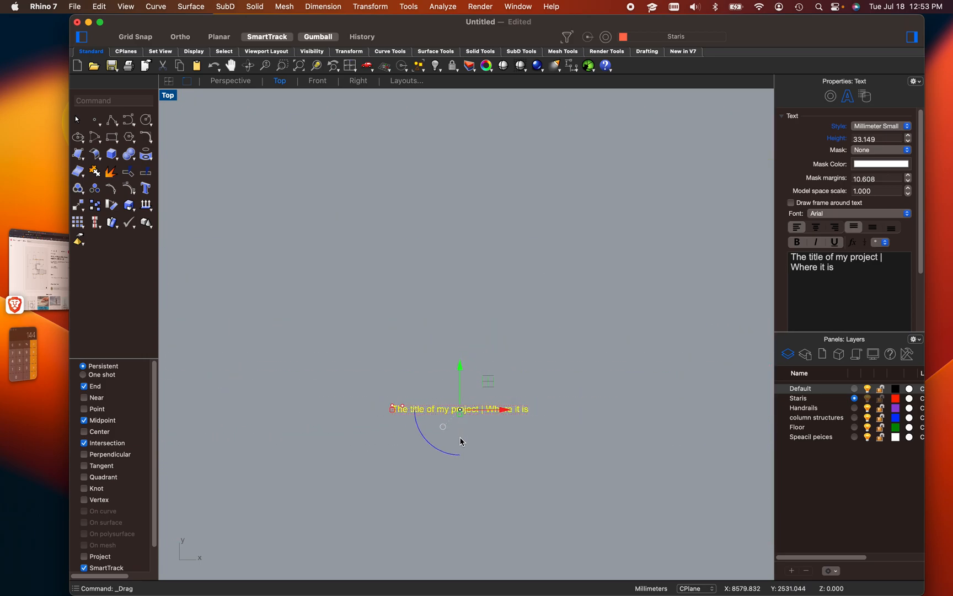
{"action": "left_click_drag", "start_coordinate": [459, 413], "coordinate": [460, 517]}
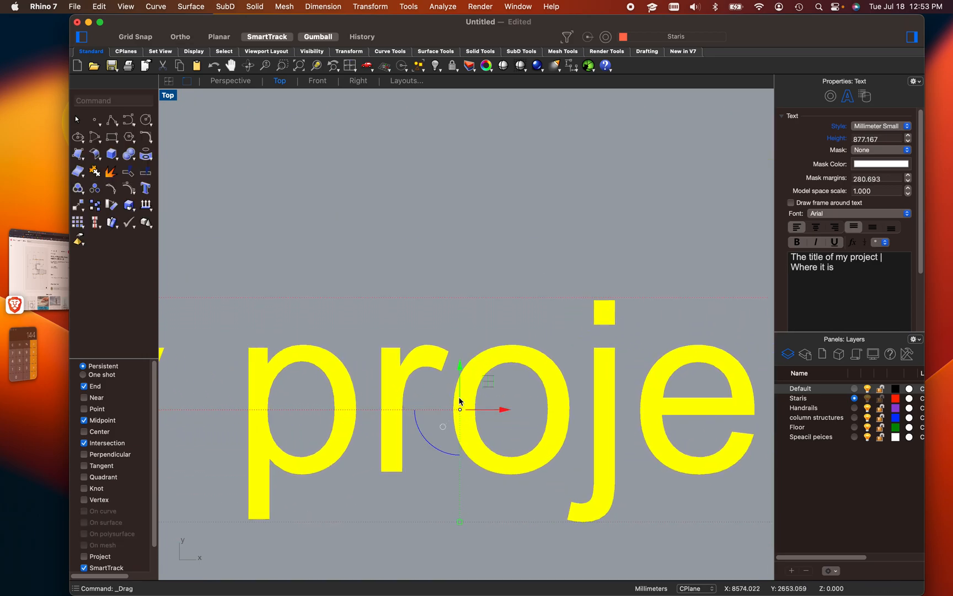
Move the title text into the upper-left corner of the large sheet border
{"action": "scroll", "coordinate": [459, 400], "scroll_direction": "down", "scroll_amount": 15}
{"action": "scroll", "coordinate": [455, 414], "scroll_direction": "up", "scroll_amount": 3}
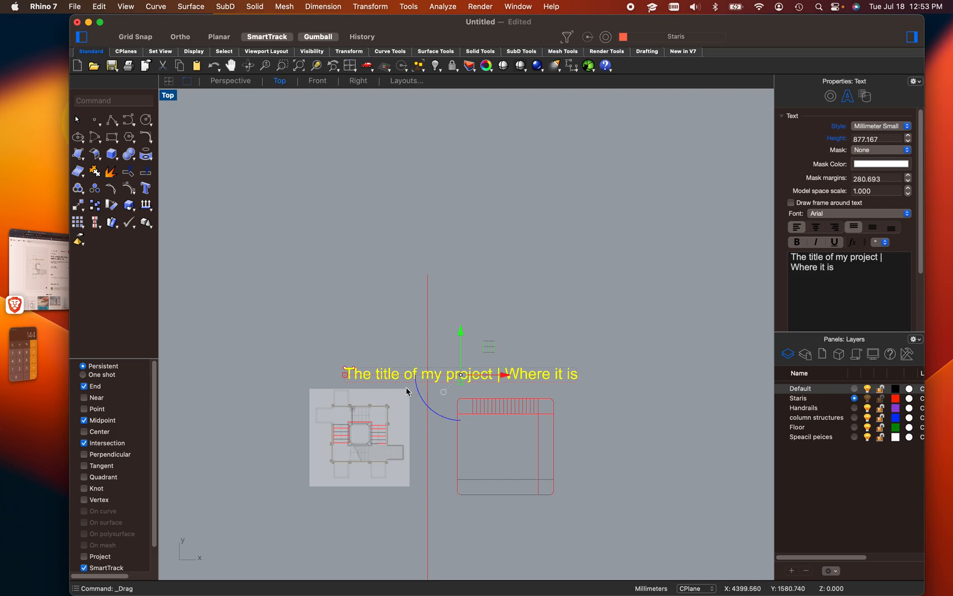
{"action": "left_click_drag", "start_coordinate": [397, 376], "coordinate": [491, 297]}
{"action": "left_click", "coordinate": [506, 352]}
{"action": "right_click_drag", "start_coordinate": [528, 401], "coordinate": [402, 379]}
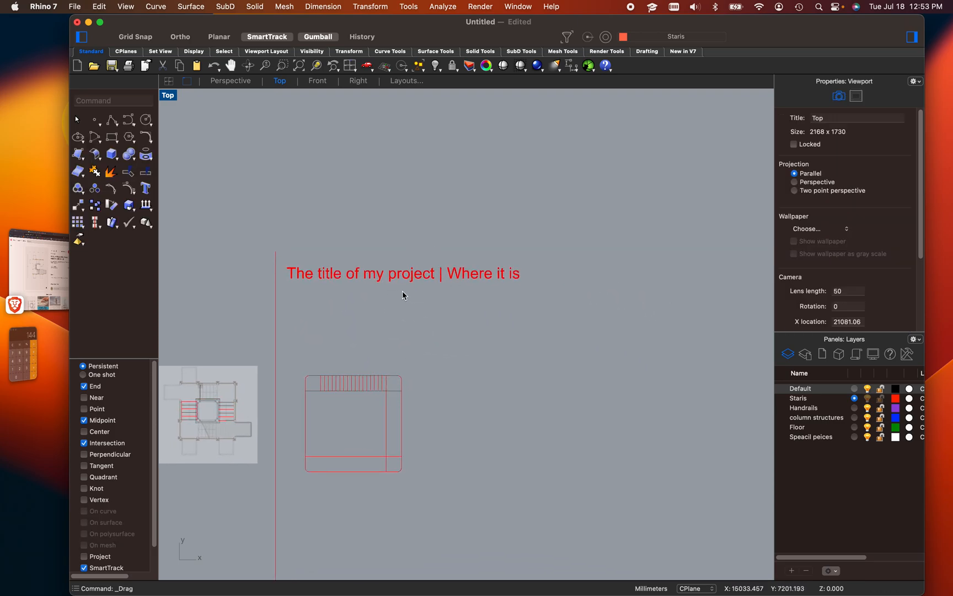
Draw a horizontal line beneath the title text, from near the border's left edge to just past the text's end
{"action": "scroll", "coordinate": [329, 282], "scroll_direction": "up", "scroll_amount": 2}
{"action": "type", "text": "l"}
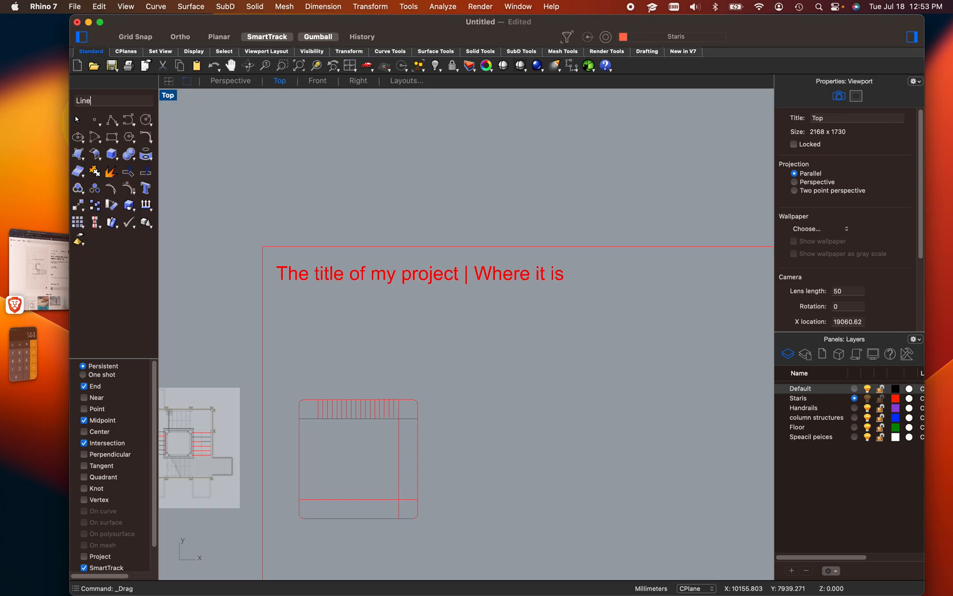
{"action": "type", "text": "ine"}
{"action": "key", "text": "Return"}
{"action": "scroll", "coordinate": [275, 294], "scroll_direction": "up", "scroll_amount": 3}
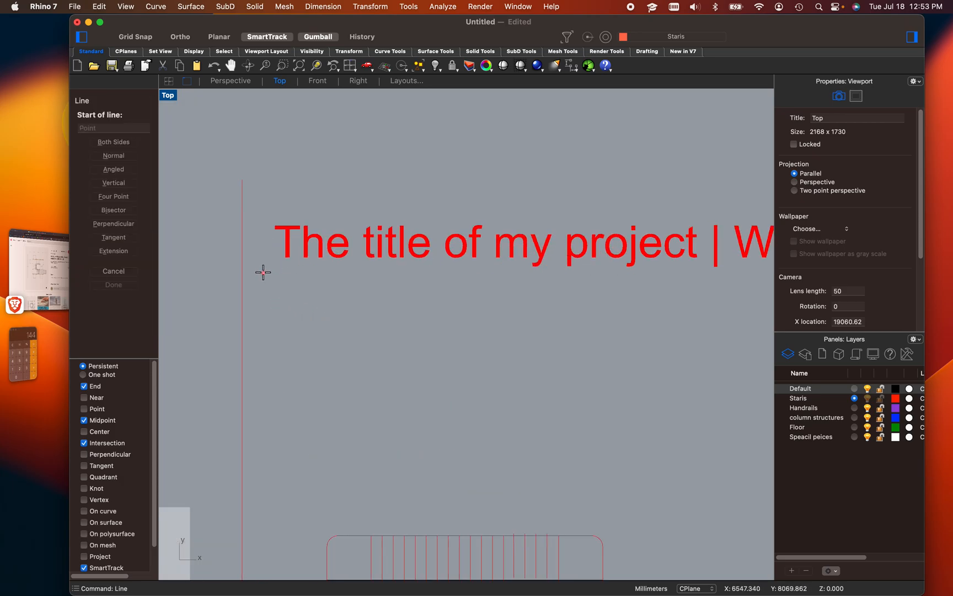
{"action": "left_click", "coordinate": [263, 272]}
{"action": "scroll", "coordinate": [283, 266], "scroll_direction": "down", "scroll_amount": 7}
{"action": "scroll", "coordinate": [428, 274], "scroll_direction": "up", "scroll_amount": 3}
{"action": "key", "text": "shift"}
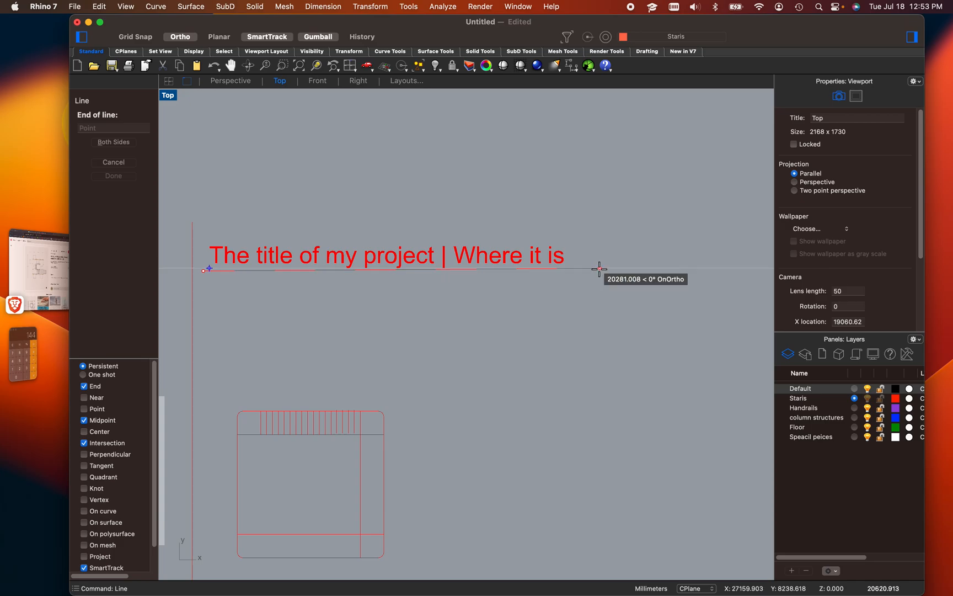
{"action": "left_click", "coordinate": [626, 275], "text": "shift"}
Offset the line under the title downward by 6.35 mm
{"action": "scroll", "coordinate": [273, 265], "scroll_direction": "up", "scroll_amount": 5}
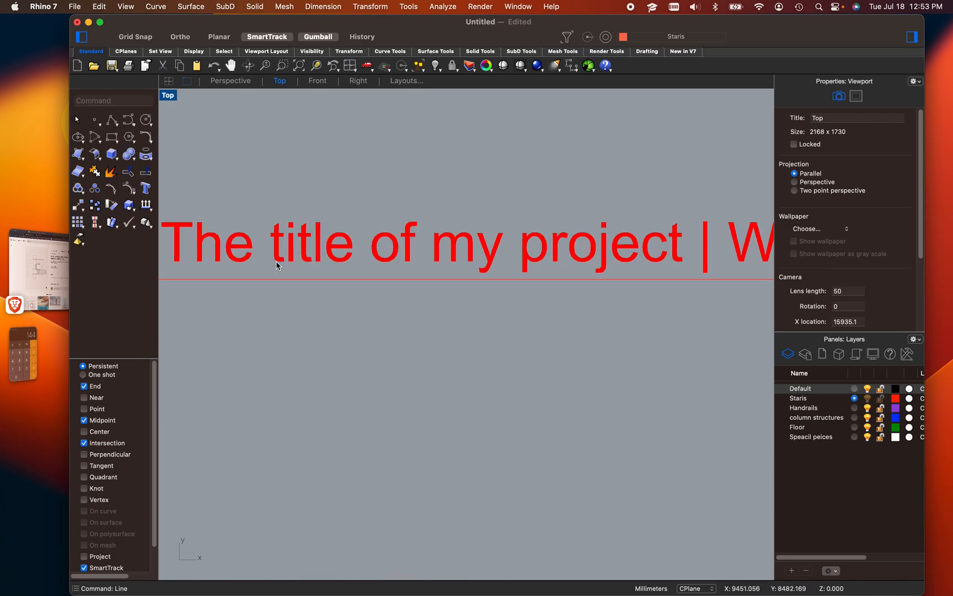
{"action": "left_click", "coordinate": [262, 283]}
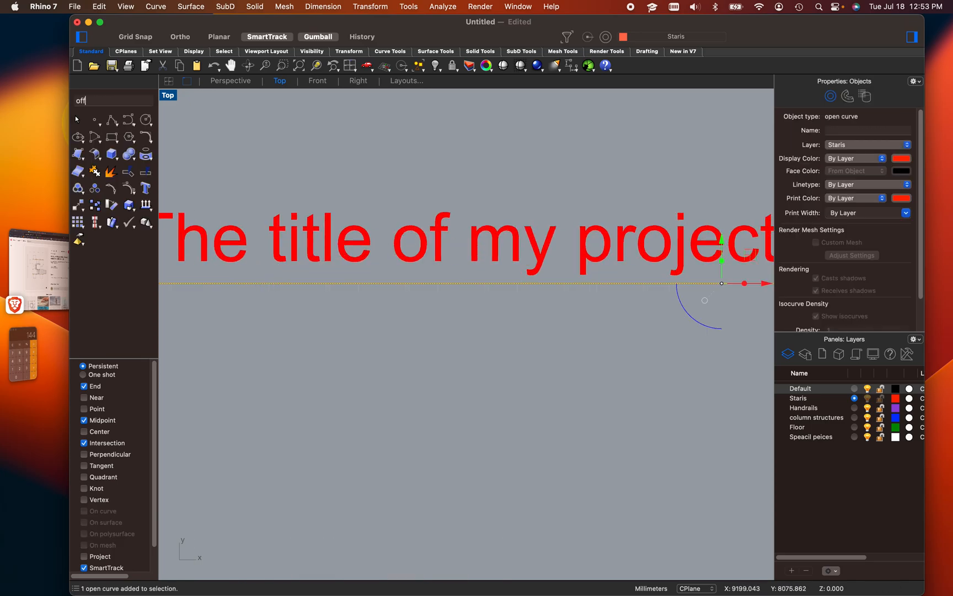
{"action": "key", "text": "Return"}
{"action": "type", "text": "6.35"}
{"action": "key", "text": "Return"}
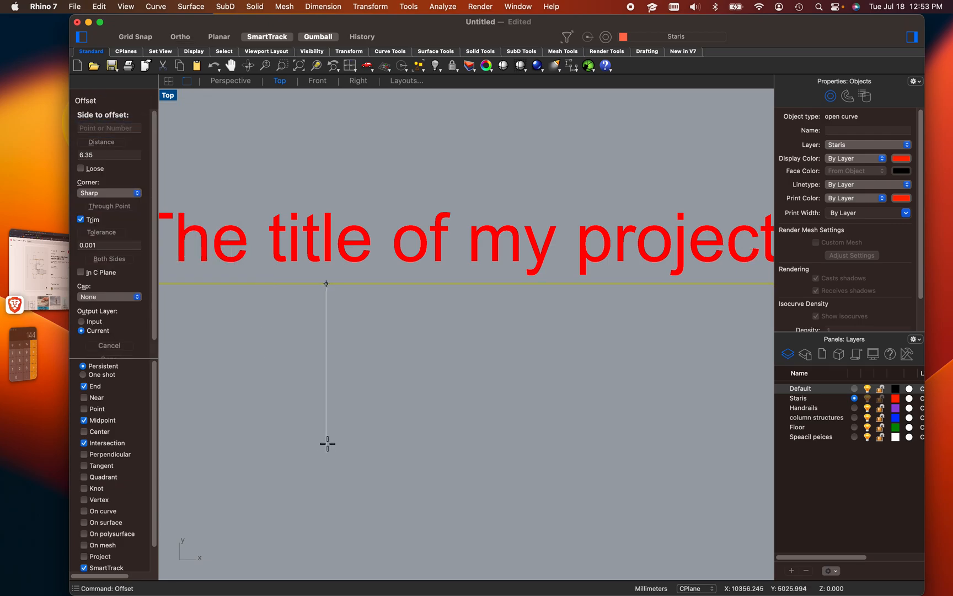
{"action": "left_click", "coordinate": [320, 344]}
Repeat the 6.35 mm downward offset from the new line to thicken the title underline
{"action": "scroll", "coordinate": [301, 264], "scroll_direction": "up", "scroll_amount": 6}
{"action": "scroll", "coordinate": [297, 256], "scroll_direction": "up", "scroll_amount": 5}
{"action": "left_click", "coordinate": [297, 255]}
{"action": "key", "text": "Return"}
{"action": "left_click", "coordinate": [298, 292]}
{"action": "scroll", "coordinate": [301, 261], "scroll_direction": "up", "scroll_amount": 2}
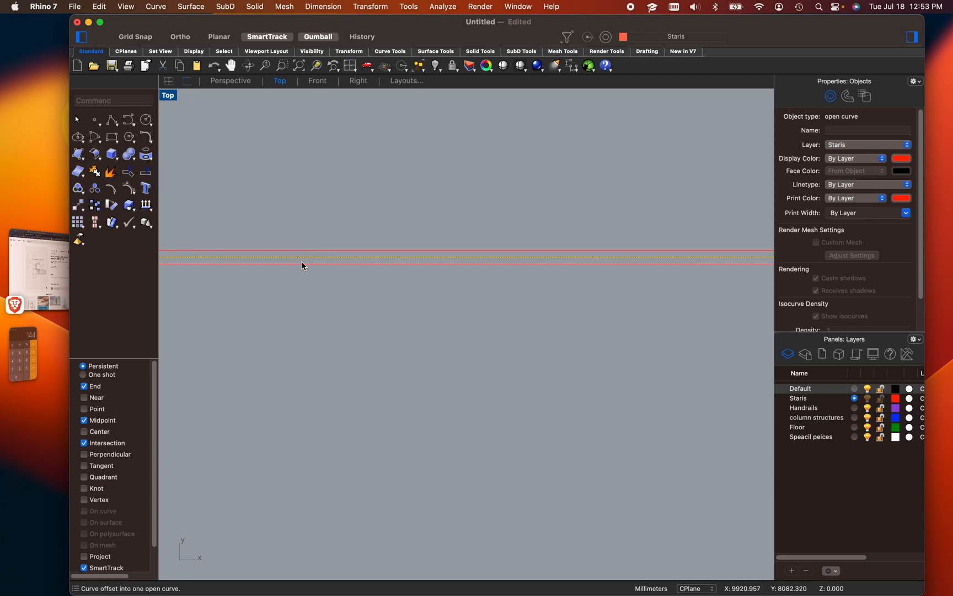
{"action": "key", "text": "Return"}
{"action": "left_click", "coordinate": [300, 309]}
{"action": "scroll", "coordinate": [295, 313], "scroll_direction": "up", "scroll_amount": 5}
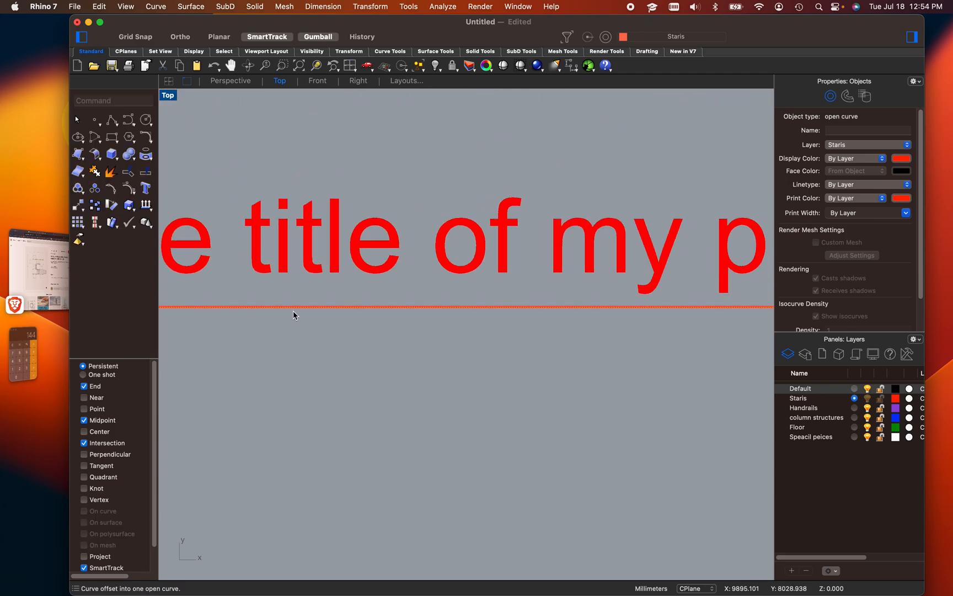
{"action": "scroll", "coordinate": [333, 419], "scroll_direction": "down", "scroll_amount": 5}
{"action": "right_click_drag", "start_coordinate": [383, 434], "coordinate": [378, 285]}
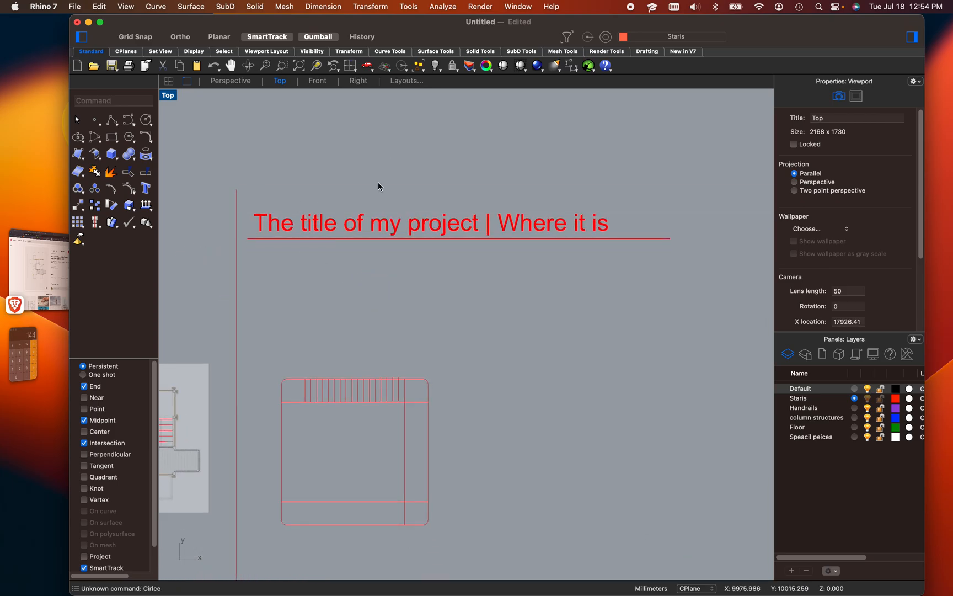
{"action": "scroll", "coordinate": [223, 238], "scroll_direction": "up", "scroll_amount": 10}
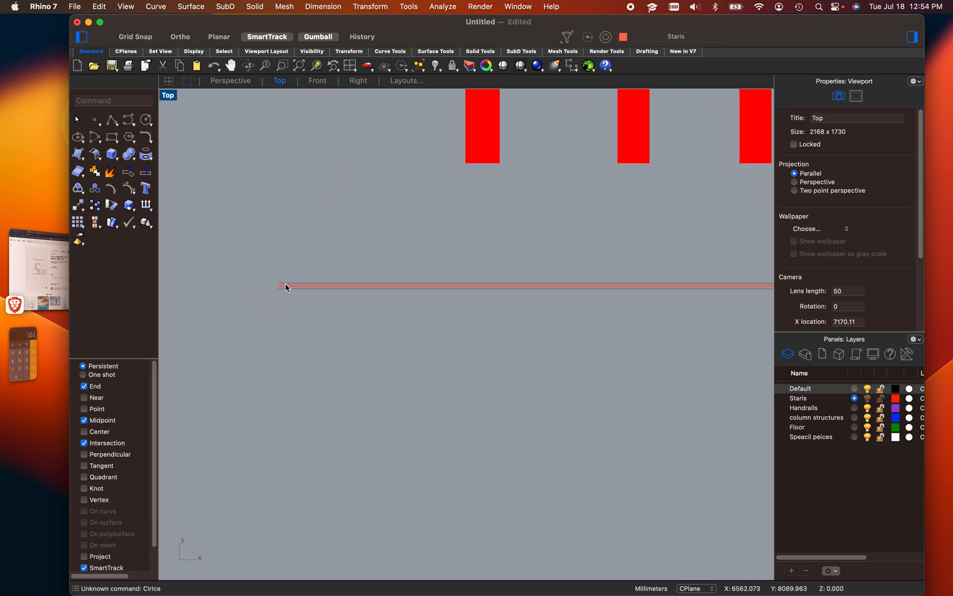
{"action": "key", "text": "Return"}
{"action": "key", "text": "Escape"}
{"action": "left_click", "coordinate": [279, 286]}
{"action": "key", "text": "Escape"}
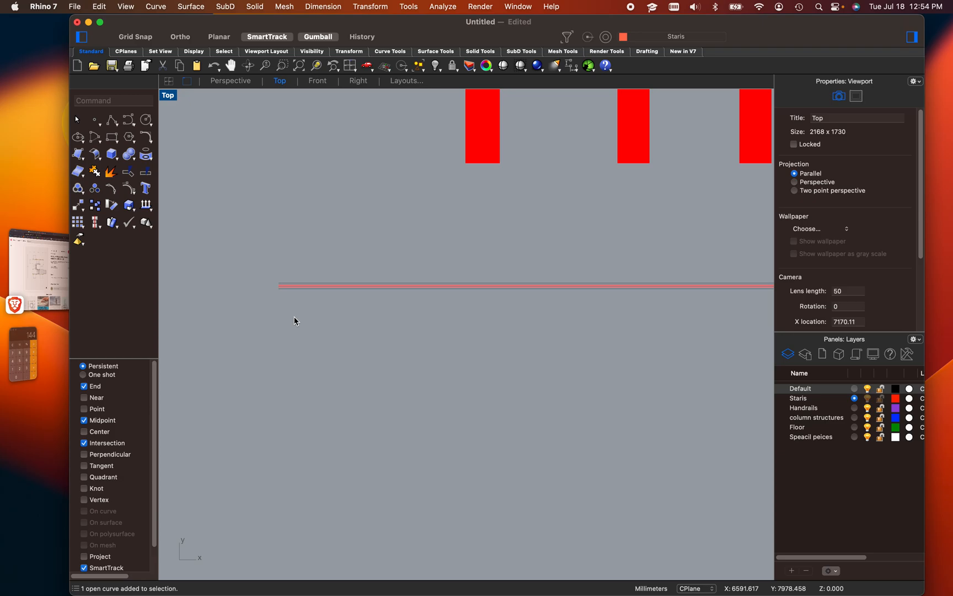
Draw a circle centred on the left end of the title underline
{"action": "type", "text": "Circle"}
{"action": "key", "text": "Return"}
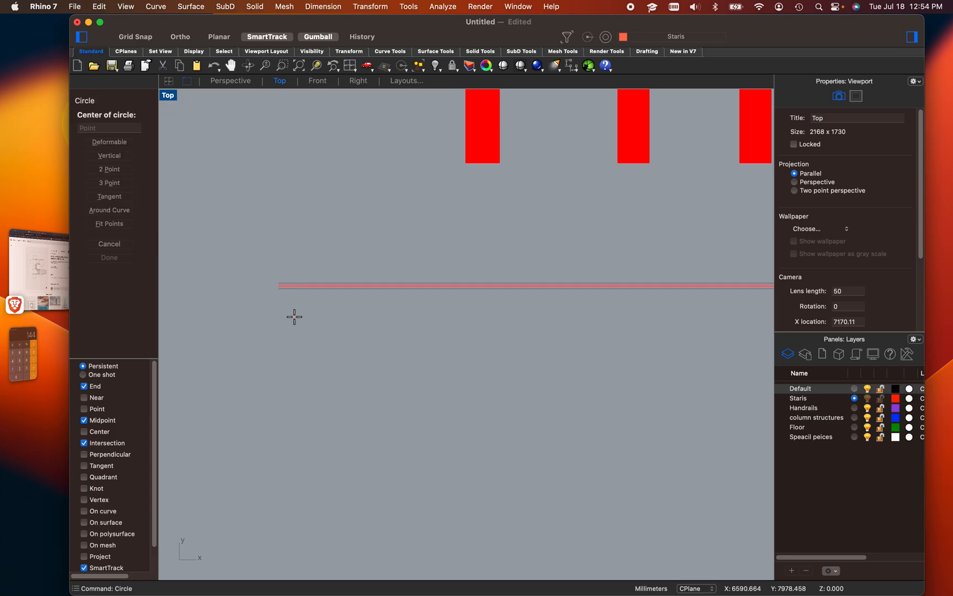
{"action": "left_click", "coordinate": [279, 285]}
{"action": "left_click", "coordinate": [298, 217]}
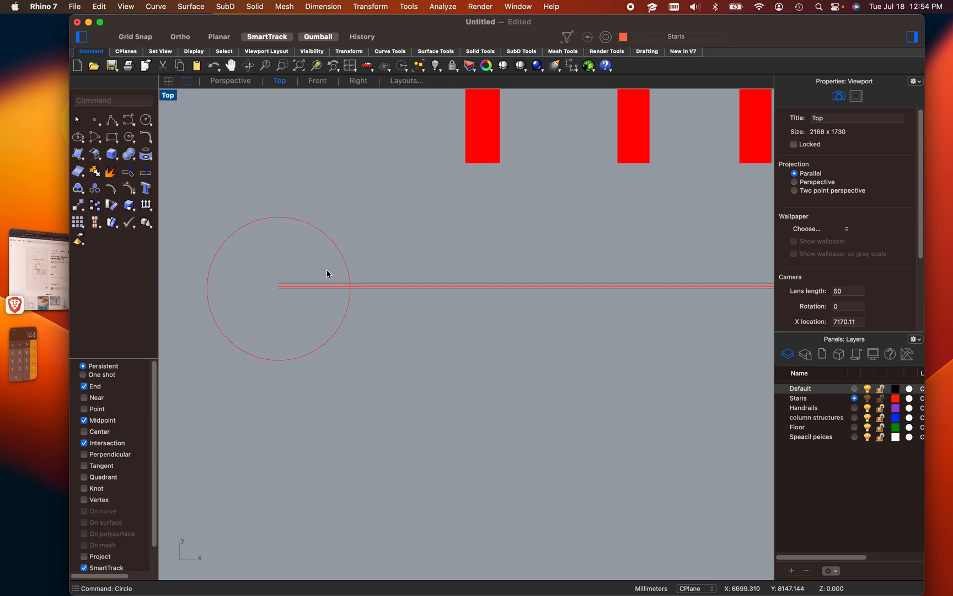
Open the project title text for editing and set its font to Avenir Black
{"action": "scroll", "coordinate": [327, 270], "scroll_direction": "down", "scroll_amount": 10}
{"action": "scroll", "coordinate": [355, 370], "scroll_direction": "down", "scroll_amount": 4}
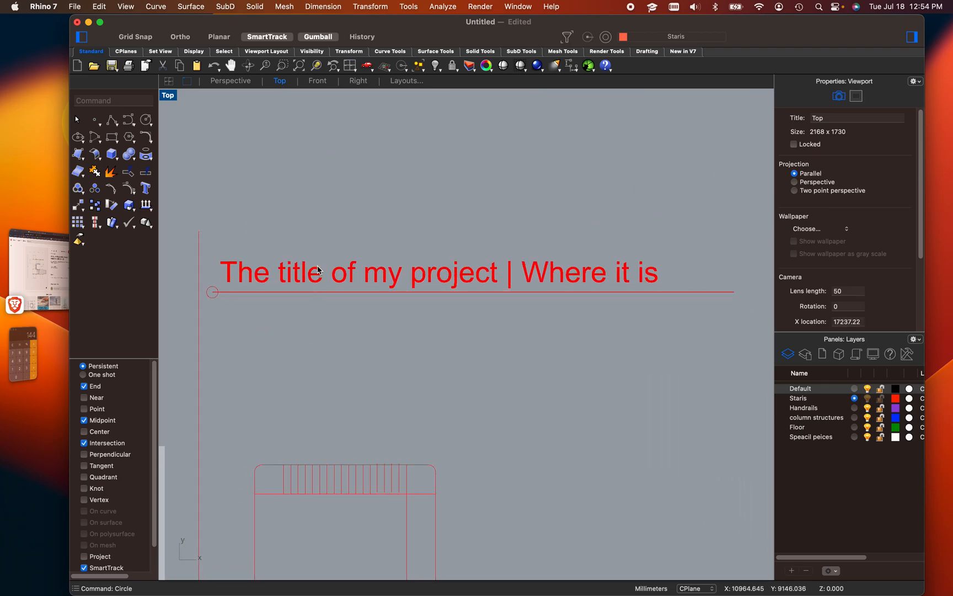
{"action": "left_click", "coordinate": [319, 271]}
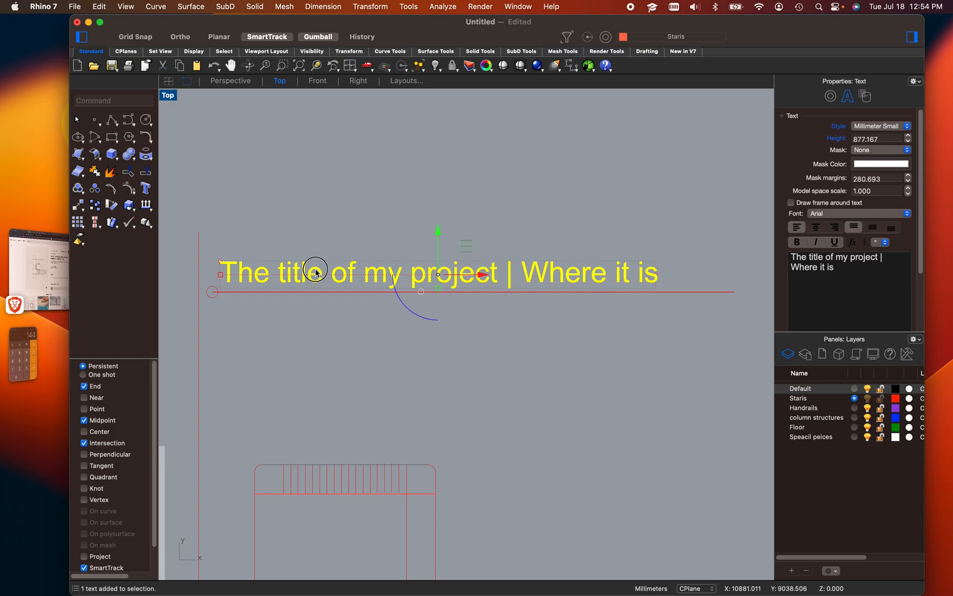
{"action": "double_click", "coordinate": [316, 273]}
{"action": "left_click_drag", "start_coordinate": [899, 25], "coordinate": [687, 100]}
{"action": "left_click", "coordinate": [659, 122]}
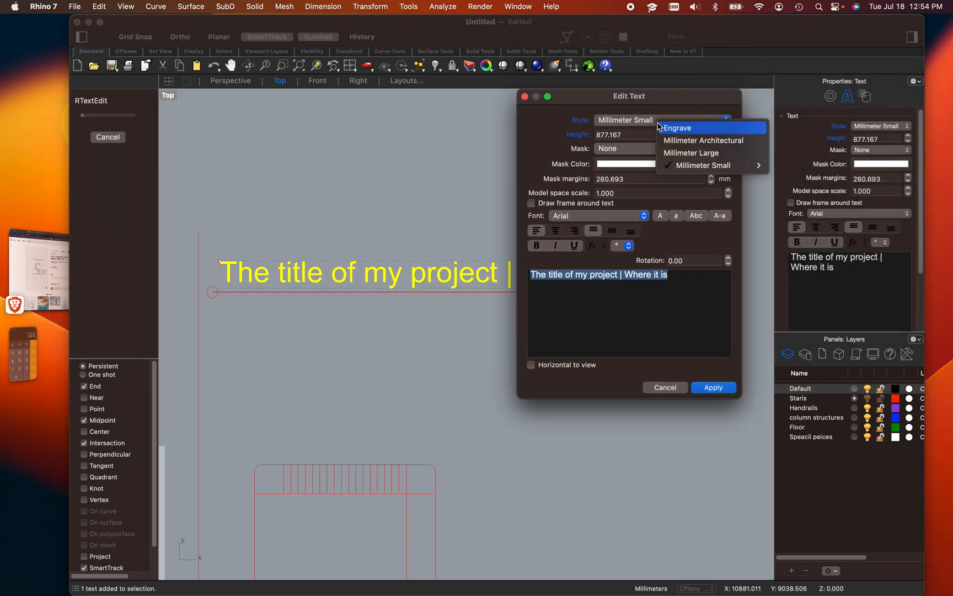
{"action": "left_click", "coordinate": [546, 136]}
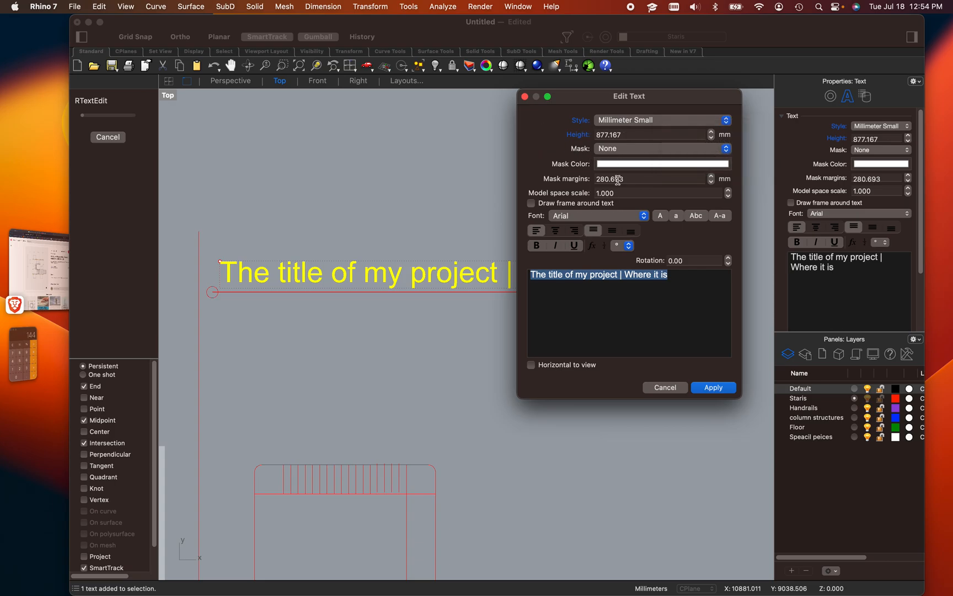
{"action": "left_click", "coordinate": [580, 217]}
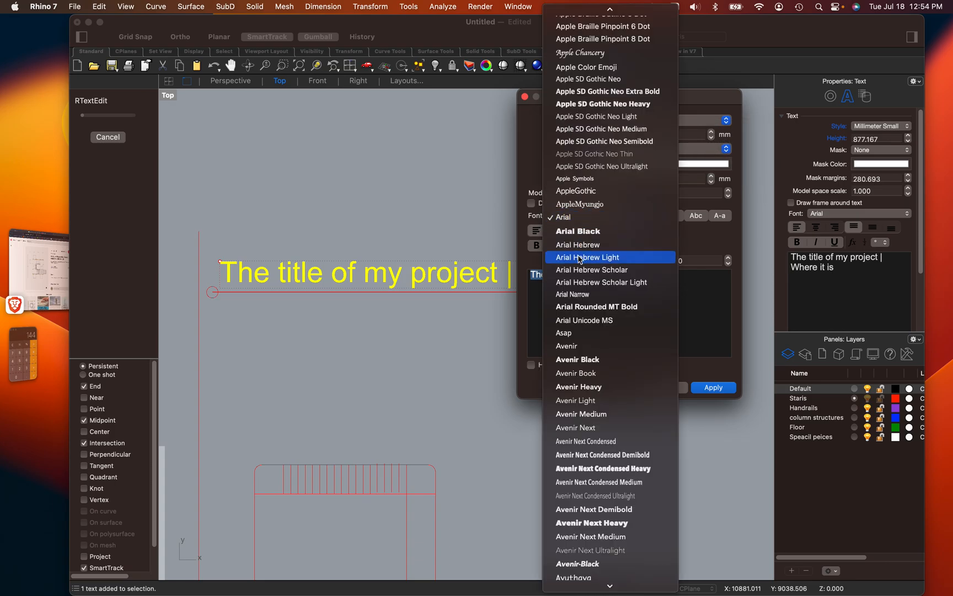
{"action": "left_click", "coordinate": [577, 359]}
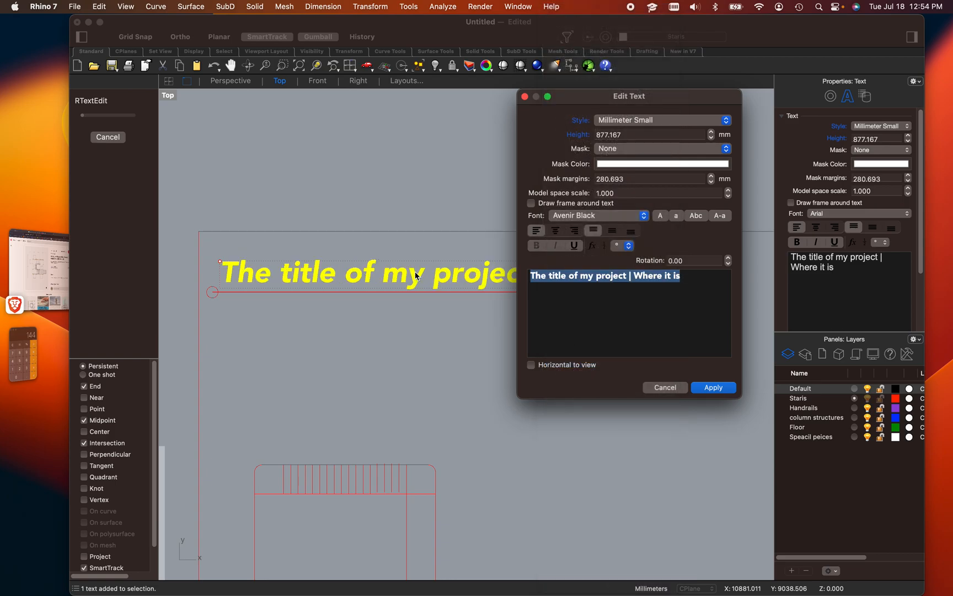
Change the title text's font to Bigfat Script Xtrude and apply the edit
{"action": "left_click", "coordinate": [597, 220]}
{"action": "scroll", "coordinate": [595, 314], "scroll_direction": "down", "scroll_amount": 5}
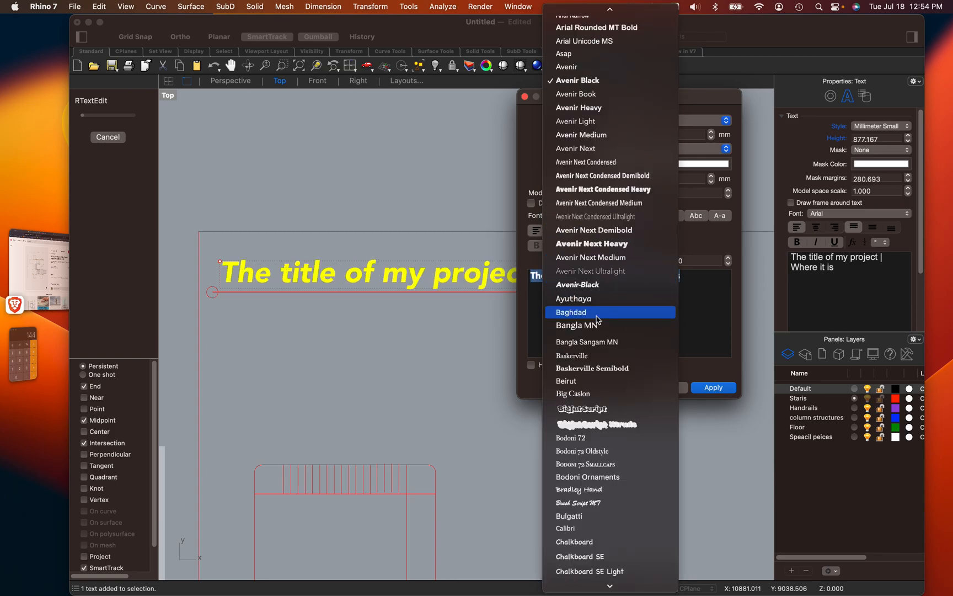
{"action": "left_click", "coordinate": [590, 424]}
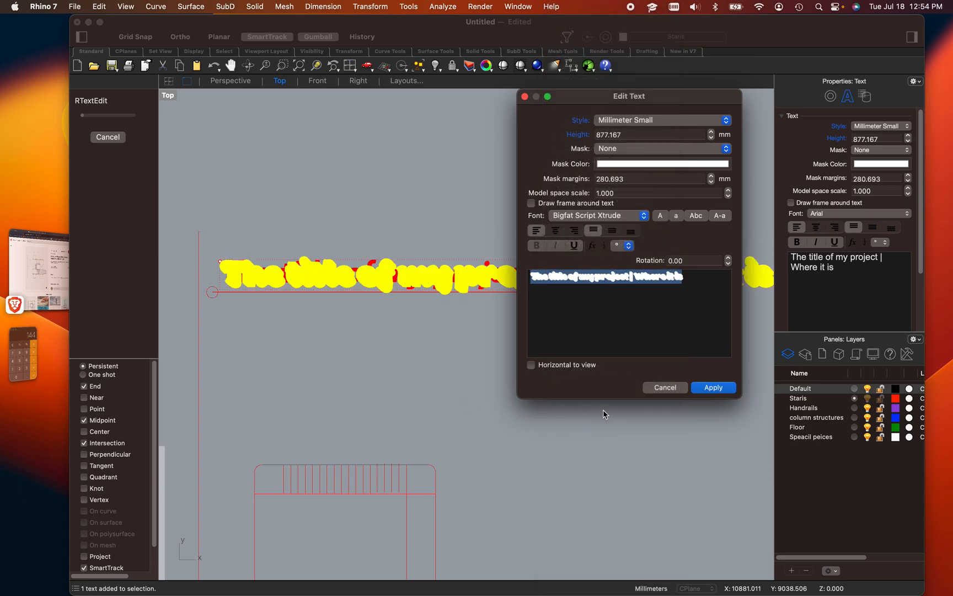
{"action": "left_click", "coordinate": [708, 392]}
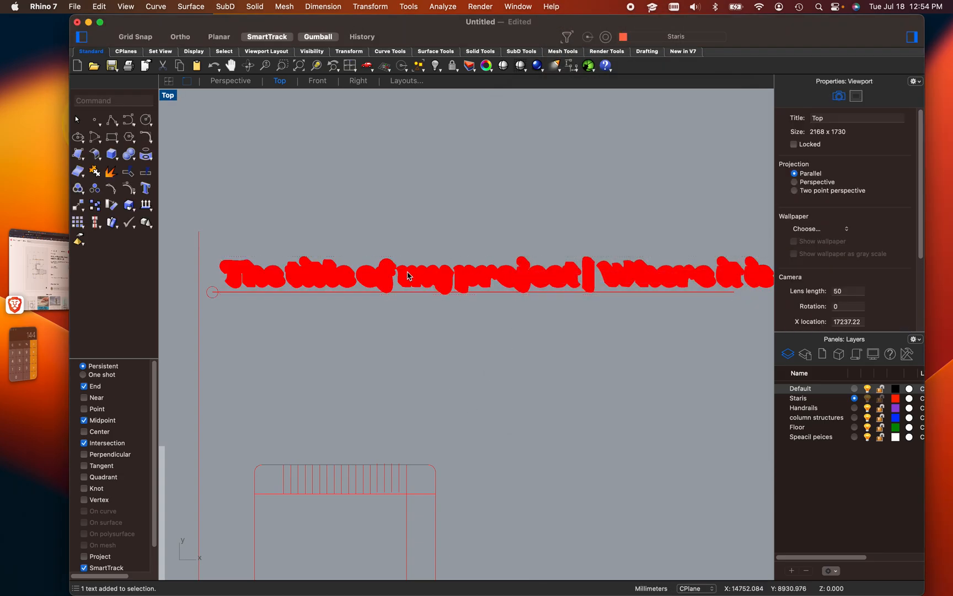
Explode the project title text into separate outline curves
{"action": "scroll", "coordinate": [411, 277], "scroll_direction": "up", "scroll_amount": 5}
{"action": "scroll", "coordinate": [410, 277], "scroll_direction": "up", "scroll_amount": 2}
{"action": "left_click", "coordinate": [409, 281]}
{"action": "scroll", "coordinate": [409, 284], "scroll_direction": "down", "scroll_amount": 5}
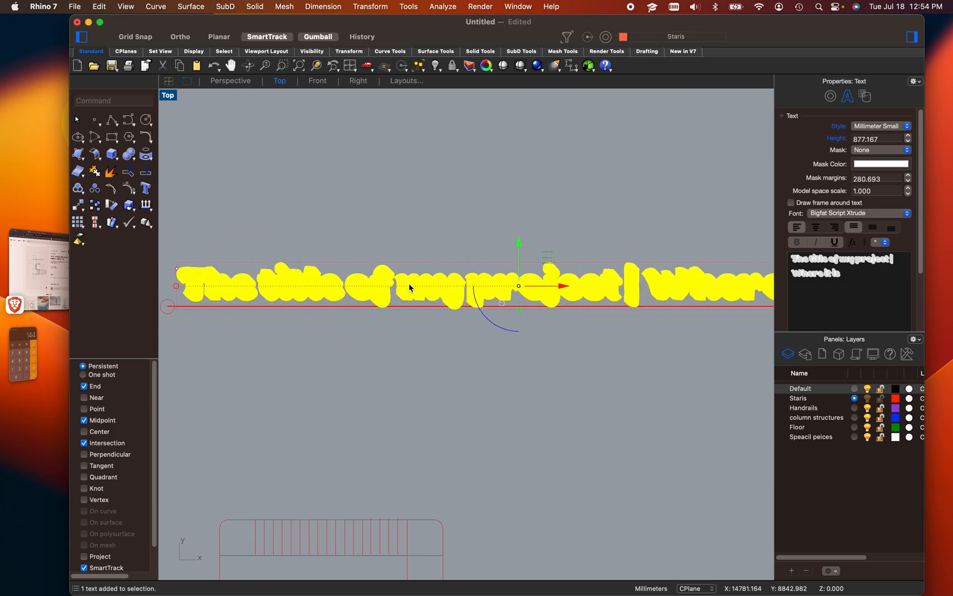
{"action": "type", "text": "Explode"}
{"action": "key", "text": "Return"}
{"action": "left_click", "coordinate": [405, 386]}
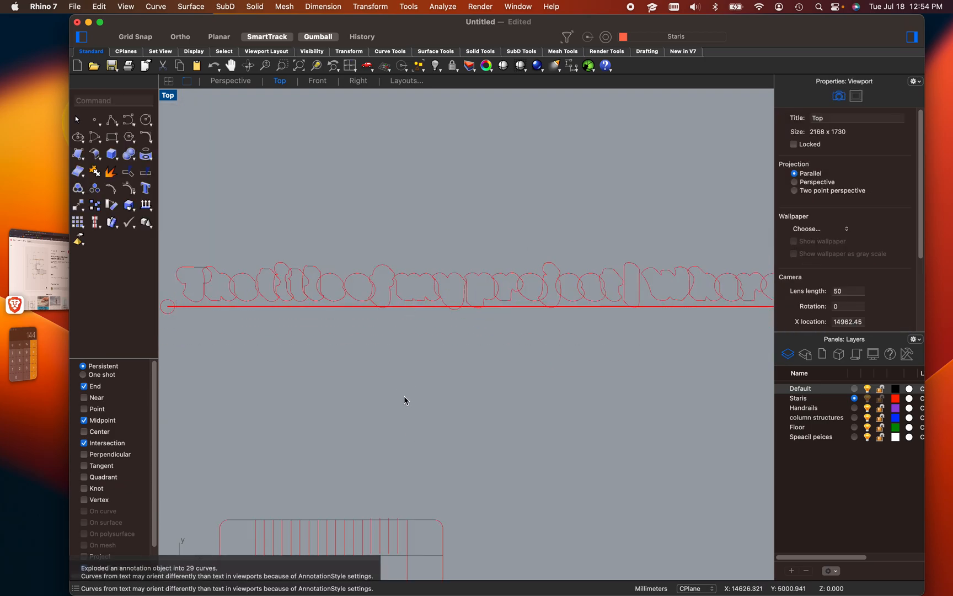
Select a couple of the exploded letter outlines to inspect them as individual curves, and clear the selection
{"action": "scroll", "coordinate": [385, 243], "scroll_direction": "up", "scroll_amount": 5}
{"action": "left_click_drag", "start_coordinate": [463, 423], "coordinate": [330, 328]}
{"action": "scroll", "coordinate": [381, 381], "scroll_direction": "down", "scroll_amount": 5}
{"action": "scroll", "coordinate": [394, 361], "scroll_direction": "down", "scroll_amount": 6}
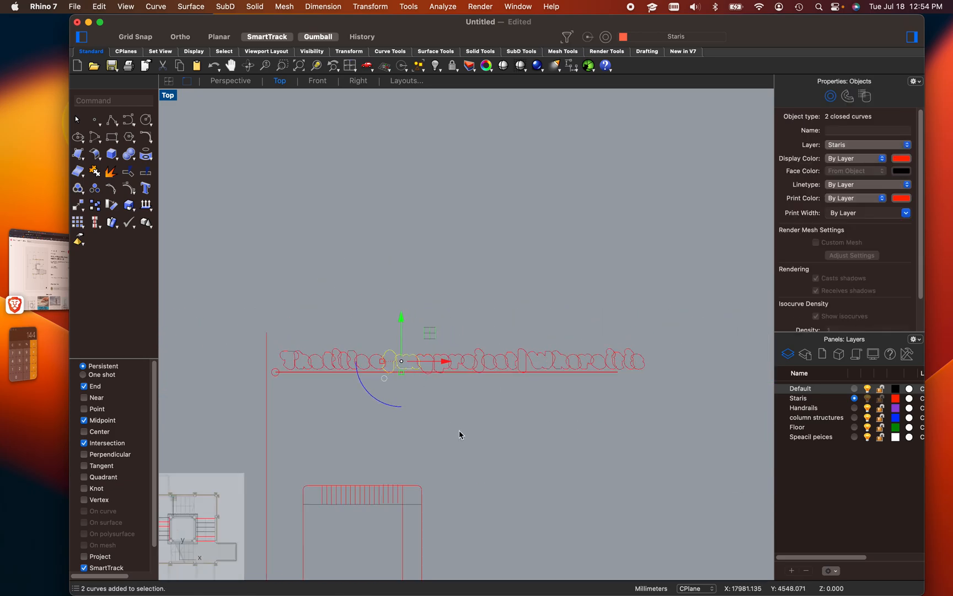
{"action": "left_click", "coordinate": [463, 433]}
Mirror a copy of the upper flight's 17 tread lines across the diagonal through the stair's upper-right corner onto the right flight
{"action": "right_click_drag", "start_coordinate": [462, 432], "coordinate": [433, 257]}
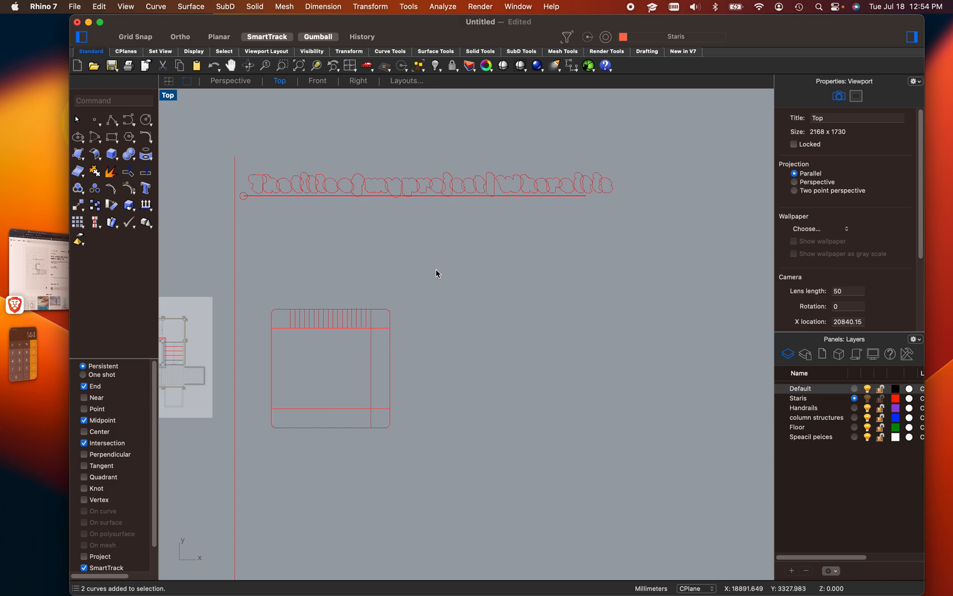
{"action": "right_click_drag", "start_coordinate": [472, 333], "coordinate": [494, 266]}
{"action": "scroll", "coordinate": [333, 271], "scroll_direction": "up", "scroll_amount": 5}
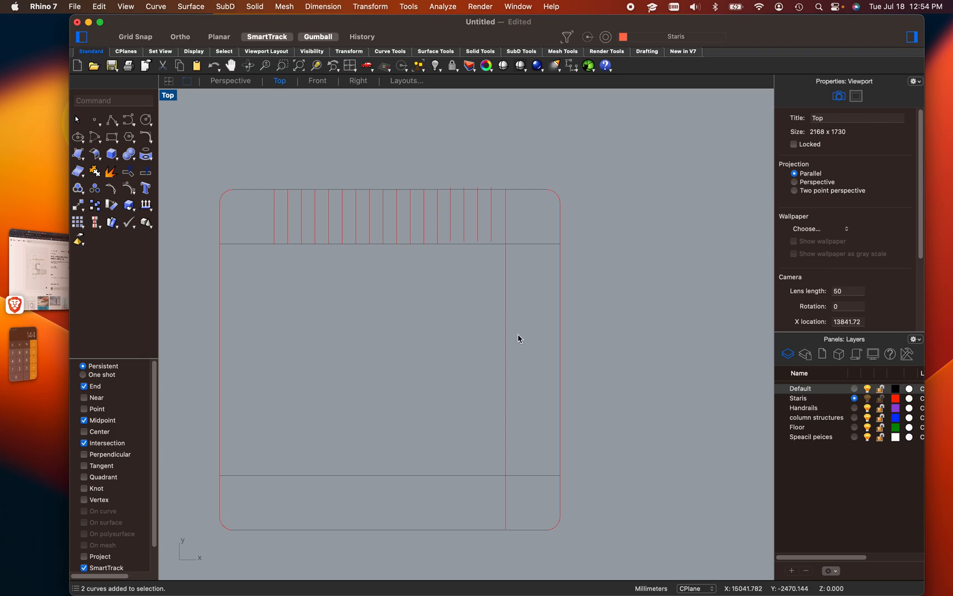
{"action": "scroll", "coordinate": [249, 257], "scroll_direction": "up", "scroll_amount": 3}
{"action": "scroll", "coordinate": [246, 246], "scroll_direction": "down", "scroll_amount": 3}
{"action": "left_click_drag", "start_coordinate": [251, 160], "coordinate": [526, 287]}
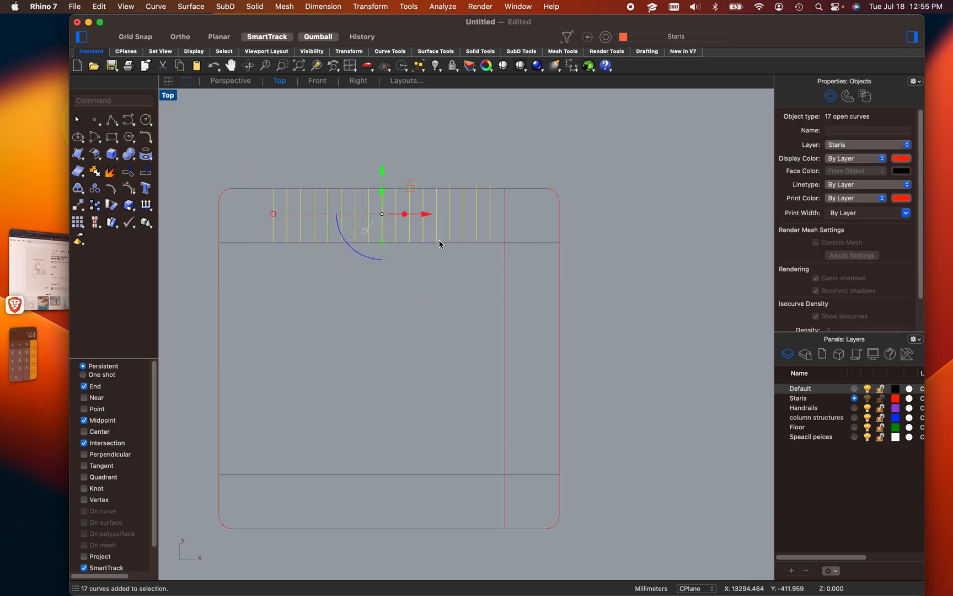
{"action": "type", "text": "Mirror"}
{"action": "key", "text": "Return"}
{"action": "scroll", "coordinate": [477, 223], "scroll_direction": "up", "scroll_amount": 5}
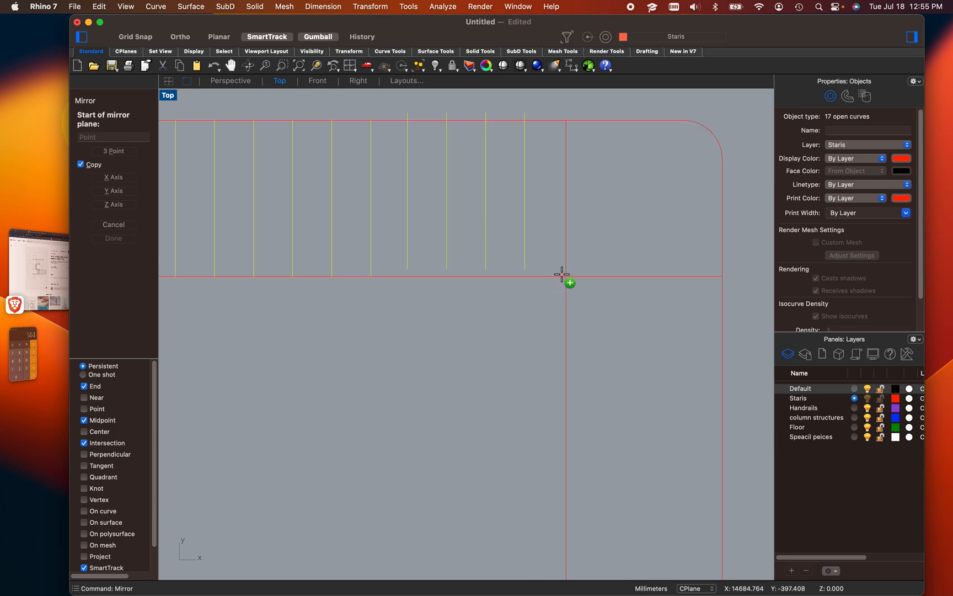
{"action": "left_click", "coordinate": [564, 276]}
{"action": "left_click", "coordinate": [712, 134]}
{"action": "scroll", "coordinate": [712, 135], "scroll_direction": "down", "scroll_amount": 3}
{"action": "scroll", "coordinate": [528, 255], "scroll_direction": "down", "scroll_amount": 3}
{"action": "scroll", "coordinate": [554, 461], "scroll_direction": "up", "scroll_amount": 3}
{"action": "scroll", "coordinate": [564, 386], "scroll_direction": "down", "scroll_amount": 4}
{"action": "scroll", "coordinate": [568, 331], "scroll_direction": "up", "scroll_amount": 2}
{"action": "left_click", "coordinate": [613, 345]}
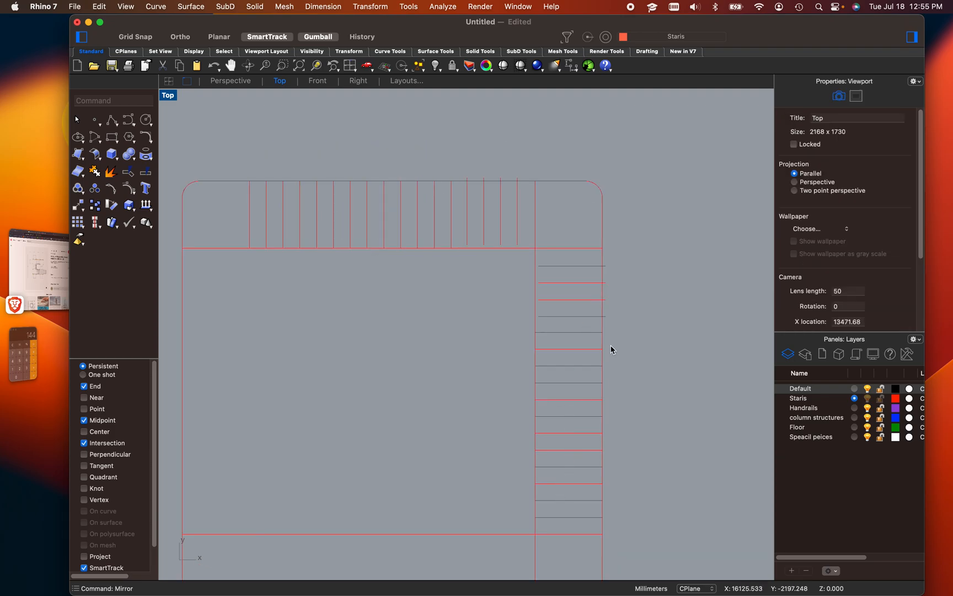
Mirror a copy of both flights' tread lines across the diagonal from the upper-right inner corner to the lower-left outer corner
{"action": "scroll", "coordinate": [464, 240], "scroll_direction": "down", "scroll_amount": 3}
{"action": "left_click_drag", "start_coordinate": [350, 205], "coordinate": [521, 292]}
{"action": "scroll", "coordinate": [498, 249], "scroll_direction": "up", "scroll_amount": 3}
{"action": "scroll", "coordinate": [498, 250], "scroll_direction": "up", "scroll_amount": 2}
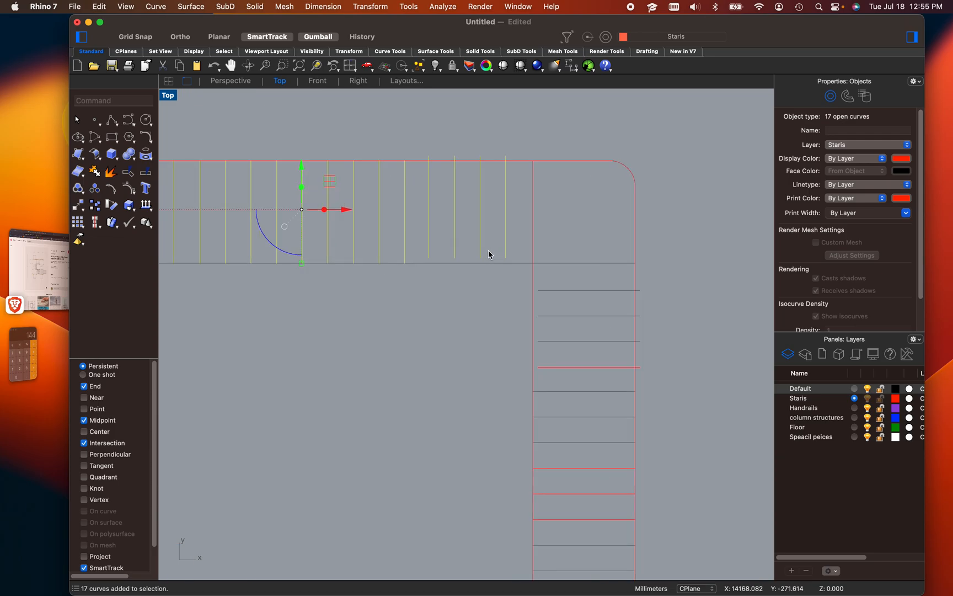
{"action": "scroll", "coordinate": [495, 254], "scroll_direction": "down", "scroll_amount": 2}
{"action": "scroll", "coordinate": [494, 251], "scroll_direction": "down", "scroll_amount": 2}
{"action": "left_click_drag", "start_coordinate": [493, 250], "coordinate": [597, 508]}
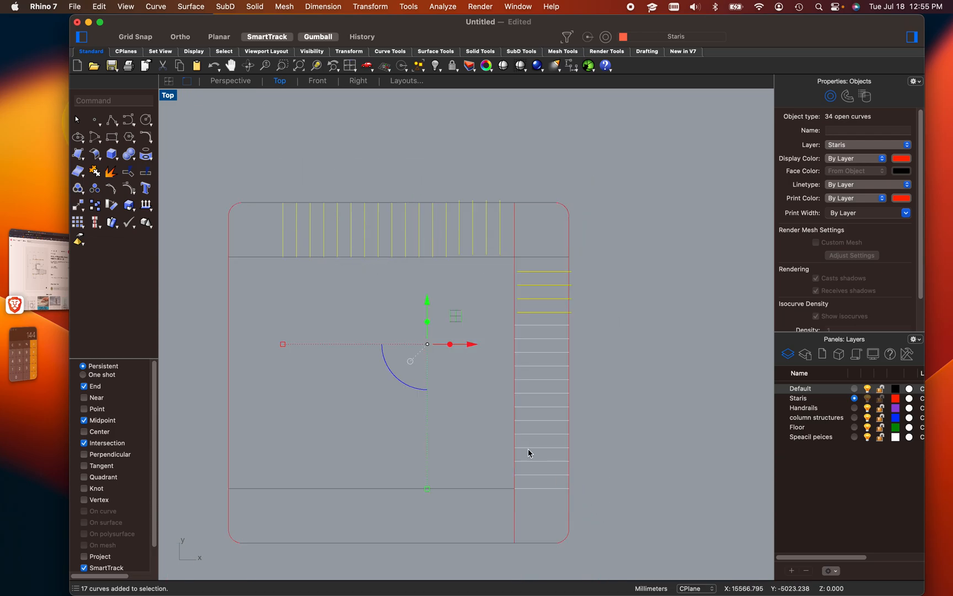
{"action": "key", "text": "Return"}
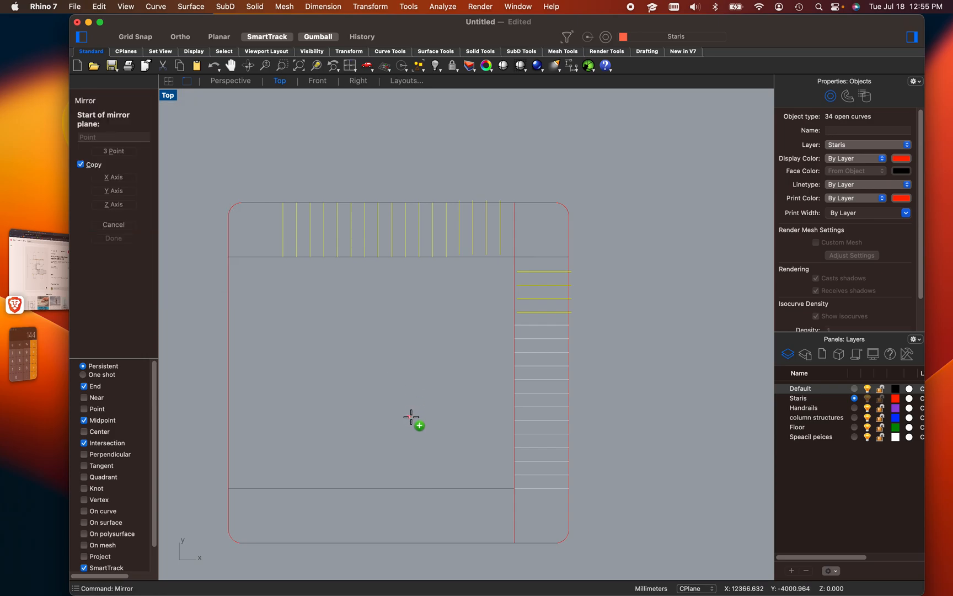
{"action": "left_click", "coordinate": [514, 257]}
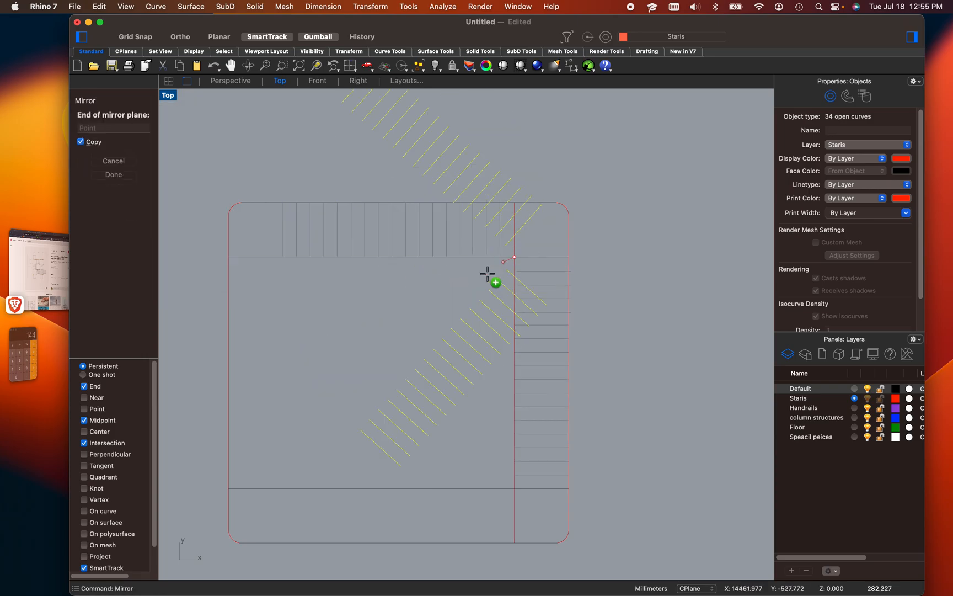
{"action": "left_click", "coordinate": [232, 540]}
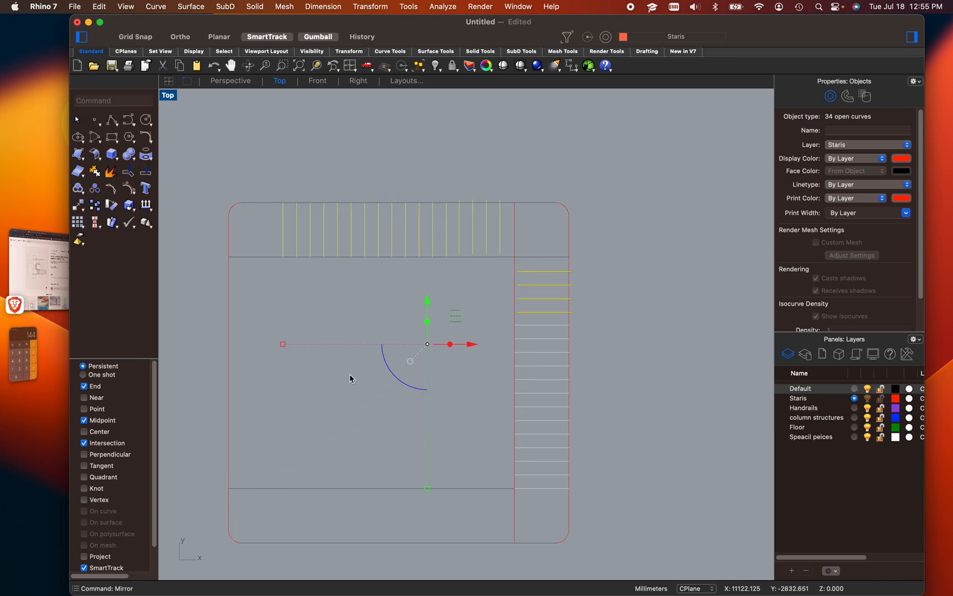
Mirror a copy of the upper and right flights' tread lines across the upper-left to lower-right diagonal, filling the opposite flights
{"action": "key", "text": "Return"}
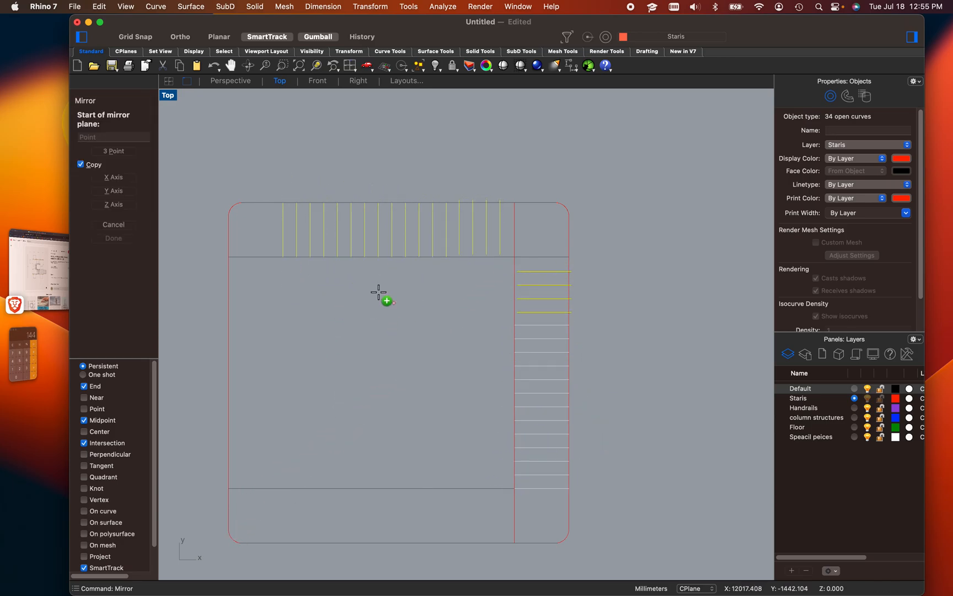
{"action": "left_click", "coordinate": [235, 208]}
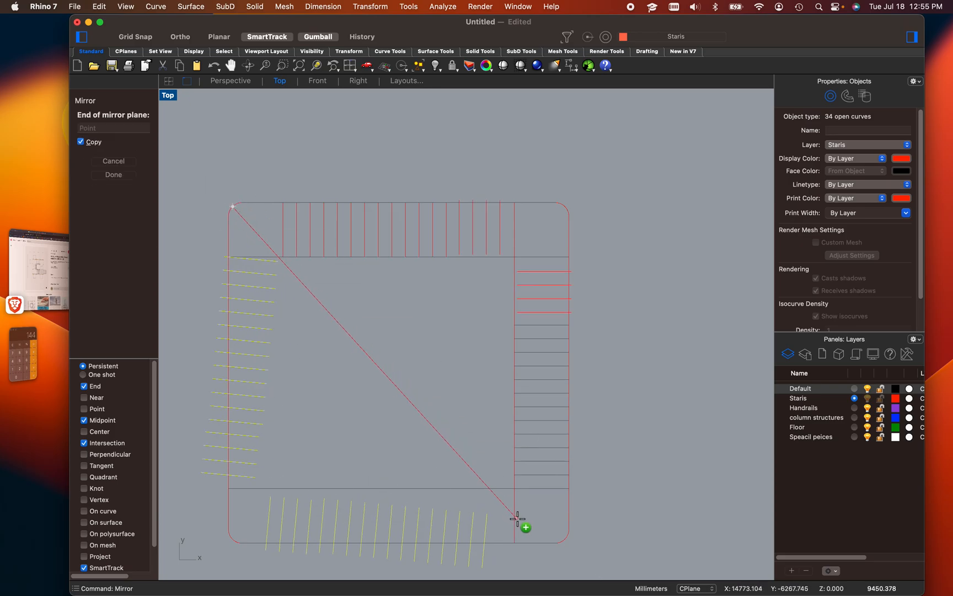
{"action": "left_click", "coordinate": [565, 537]}
{"action": "left_click", "coordinate": [413, 391]}
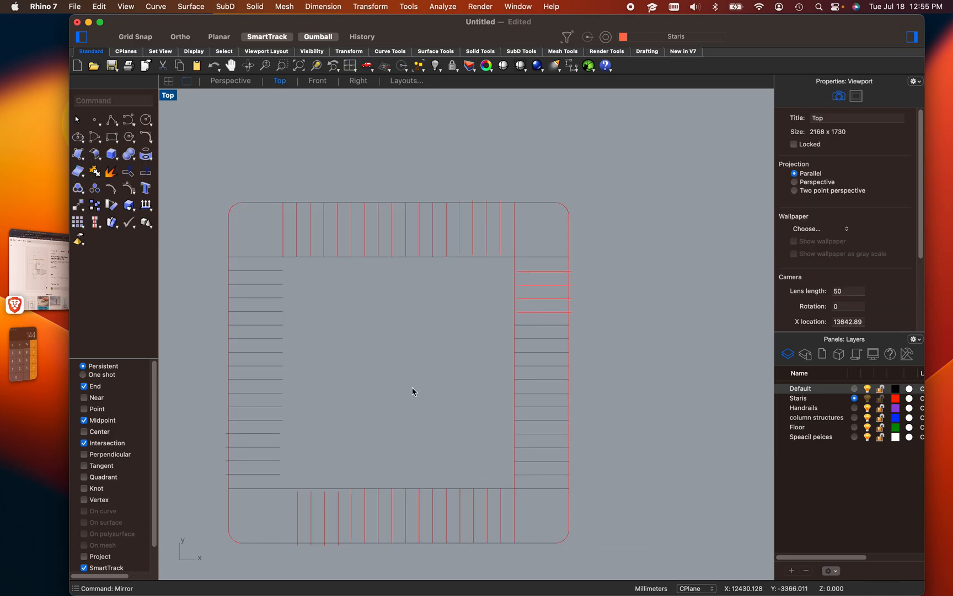
Select the whole stair plan to review the treads on all four sides, and clear the selection
{"action": "scroll", "coordinate": [410, 345], "scroll_direction": "down", "scroll_amount": 6}
{"action": "right_click_drag", "start_coordinate": [410, 346], "coordinate": [493, 295]}
{"action": "scroll", "coordinate": [456, 322], "scroll_direction": "up", "scroll_amount": 4}
{"action": "left_click_drag", "start_coordinate": [324, 127], "coordinate": [689, 547]}
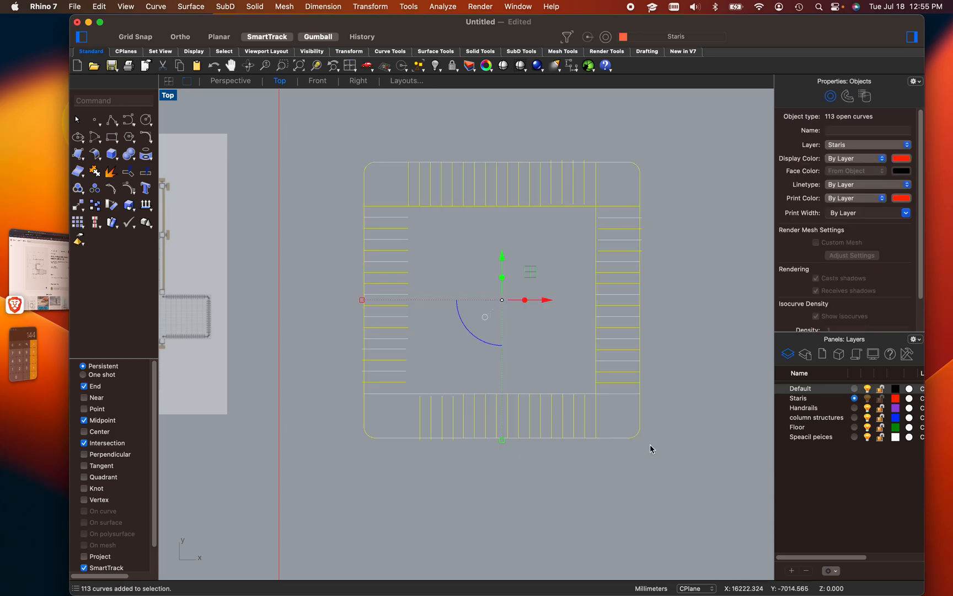
{"action": "left_click", "coordinate": [442, 296]}
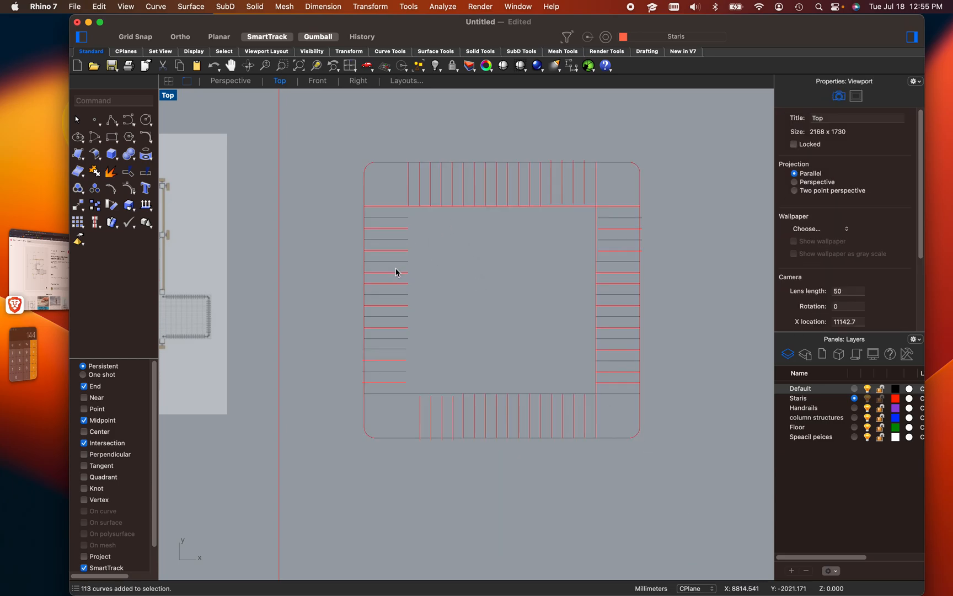
Draw a zigzag break-line polyline running diagonally across the treads of the left flight, extending beyond both of its sides
{"action": "scroll", "coordinate": [329, 406], "scroll_direction": "up", "scroll_amount": 5}
{"action": "right_click_drag", "start_coordinate": [509, 380], "coordinate": [450, 527]}
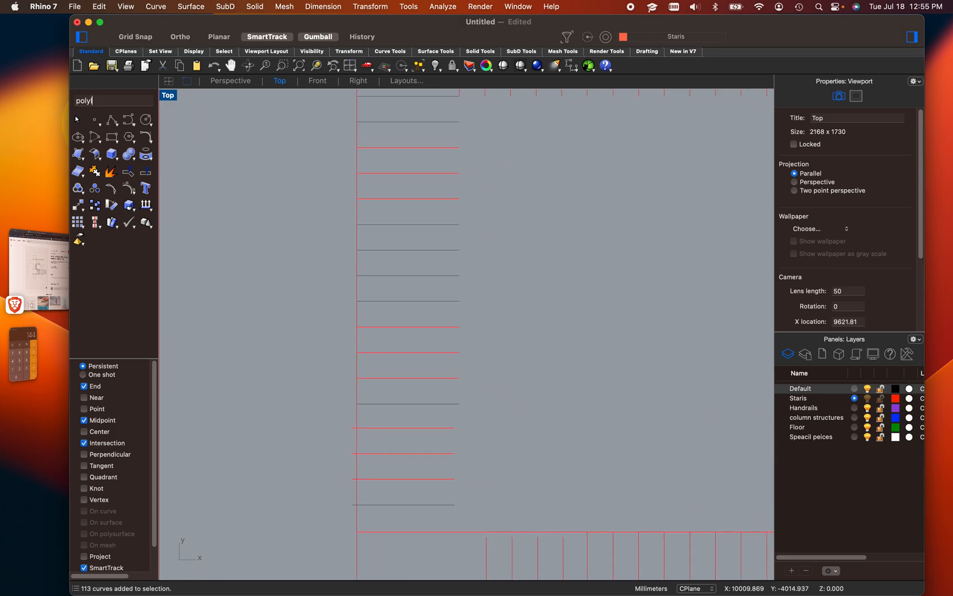
{"action": "key", "text": "Return"}
{"action": "scroll", "coordinate": [341, 366], "scroll_direction": "up", "scroll_amount": 3}
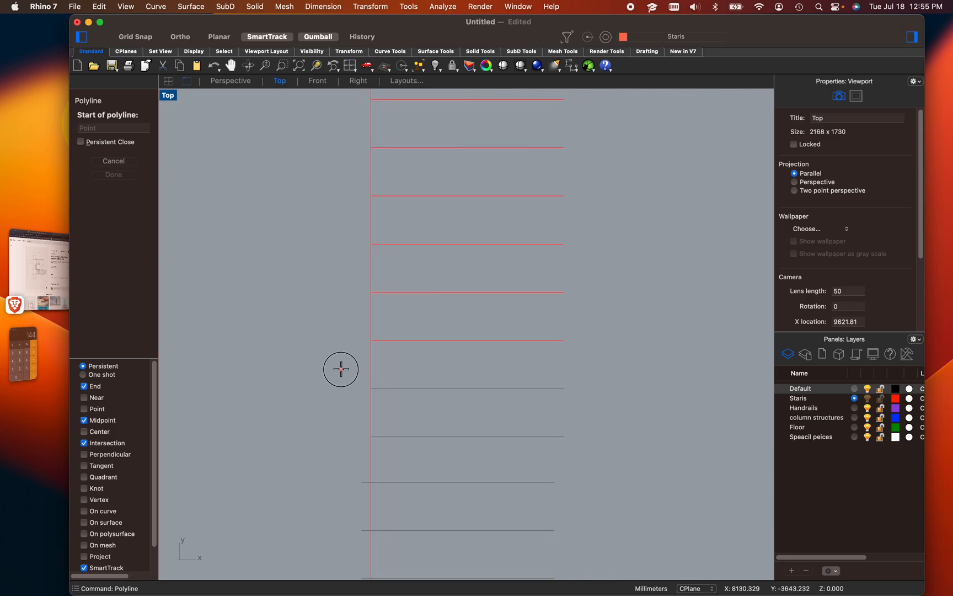
{"action": "left_click", "coordinate": [341, 369]}
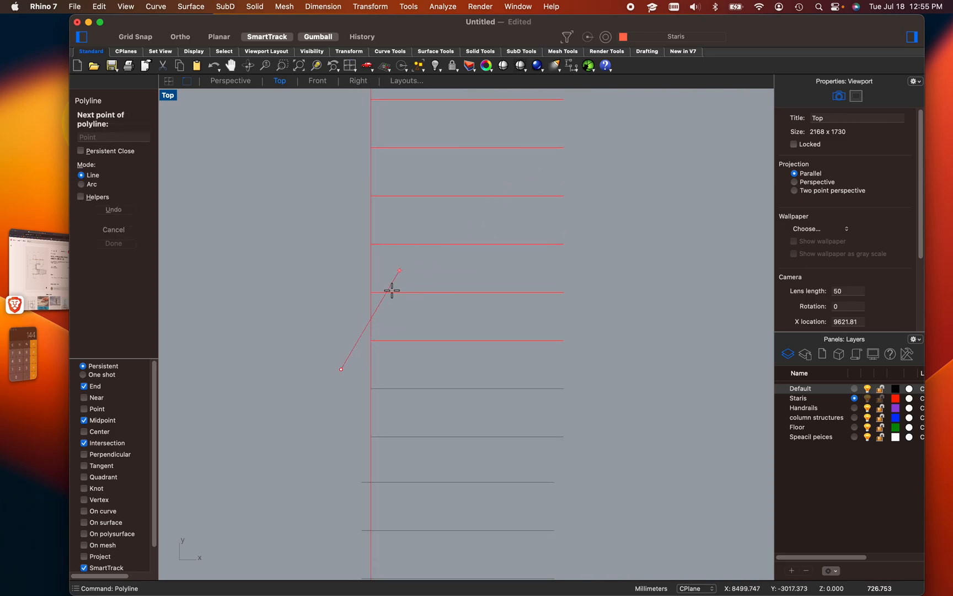
{"action": "left_click", "coordinate": [466, 264]}
{"action": "scroll", "coordinate": [451, 262], "scroll_direction": "up", "scroll_amount": 3}
{"action": "left_click", "coordinate": [461, 206]}
{"action": "left_click", "coordinate": [551, 292]}
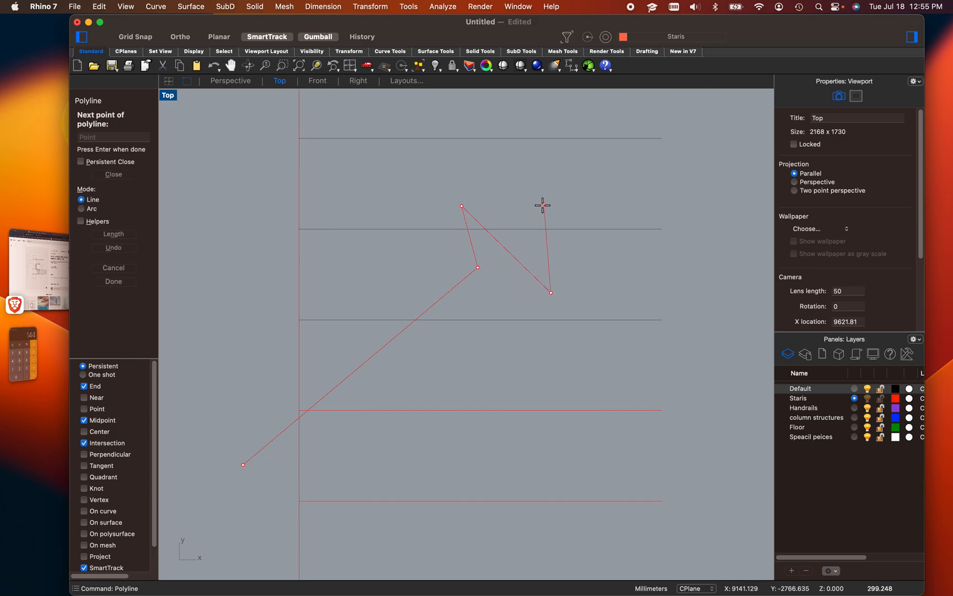
{"action": "left_click", "coordinate": [534, 215]}
{"action": "scroll", "coordinate": [534, 211], "scroll_direction": "down", "scroll_amount": 3}
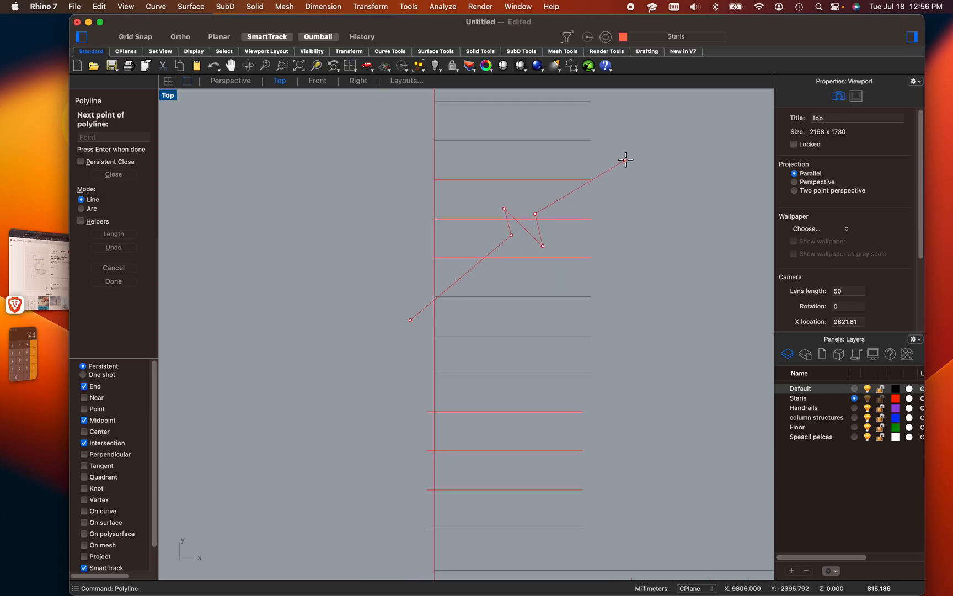
{"action": "left_click", "coordinate": [649, 124]}
{"action": "key", "text": "Return"}
{"action": "scroll", "coordinate": [579, 205], "scroll_direction": "up", "scroll_amount": 2}
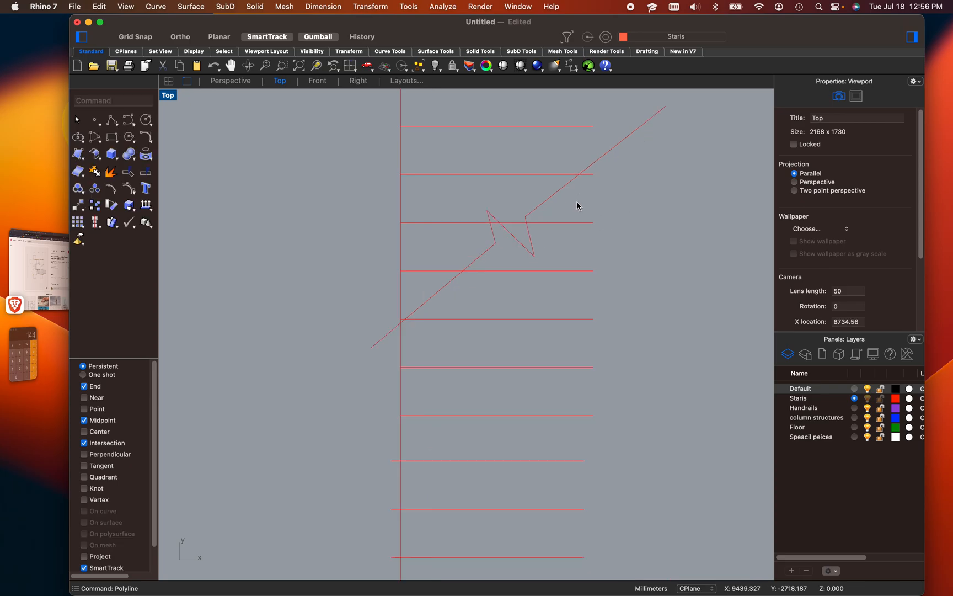
Draw a straight diagonal line about 2,656 mm long from the break line's lower end to beyond its upper end
{"action": "left_click", "coordinate": [559, 192]}
{"action": "scroll", "coordinate": [522, 226], "scroll_direction": "down", "scroll_amount": 8}
{"action": "right_click_drag", "start_coordinate": [611, 281], "coordinate": [493, 350]}
{"action": "scroll", "coordinate": [360, 313], "scroll_direction": "up", "scroll_amount": 5}
{"action": "scroll", "coordinate": [486, 298], "scroll_direction": "up", "scroll_amount": 3}
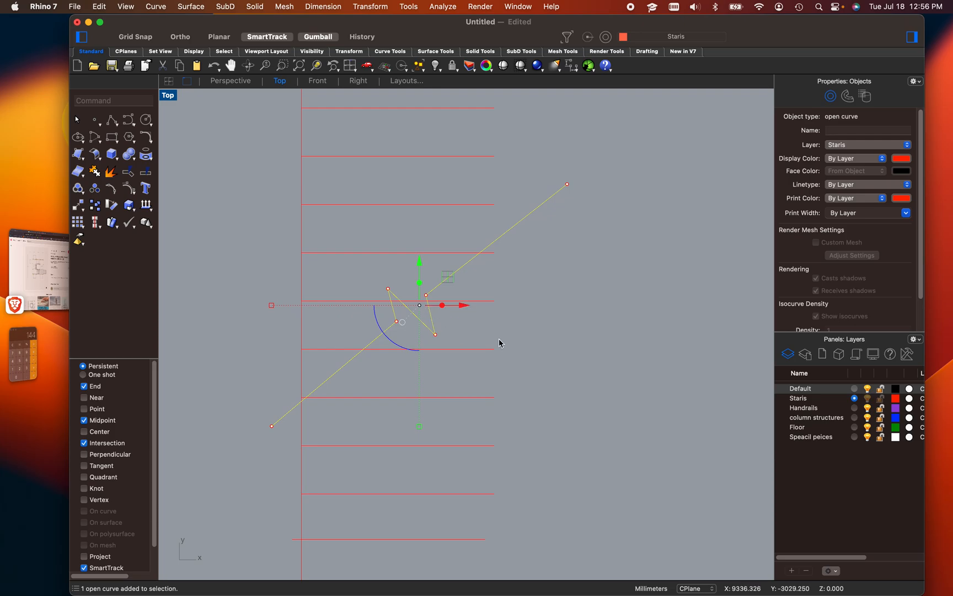
{"action": "type", "text": "line"}
{"action": "key", "text": "Return"}
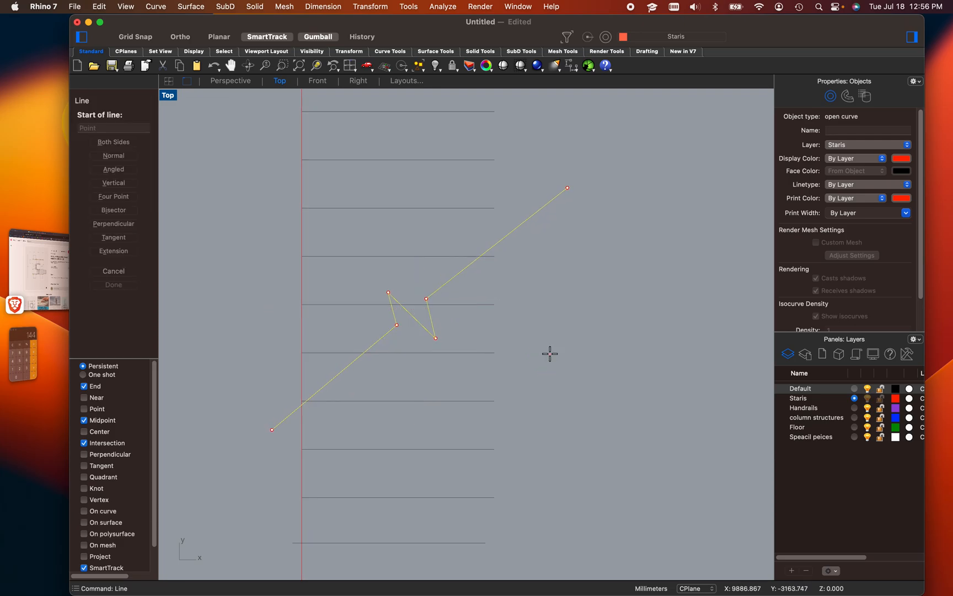
{"action": "left_click", "coordinate": [272, 430]}
{"action": "key", "text": "shift"}
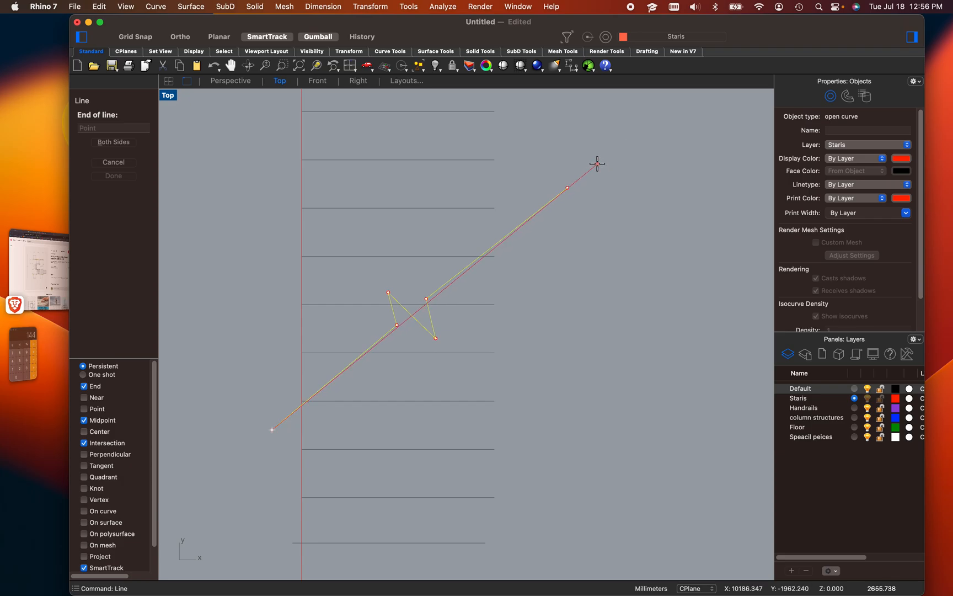
{"action": "left_click", "coordinate": [596, 160]}
{"action": "scroll", "coordinate": [347, 303], "scroll_direction": "up", "scroll_amount": 5}
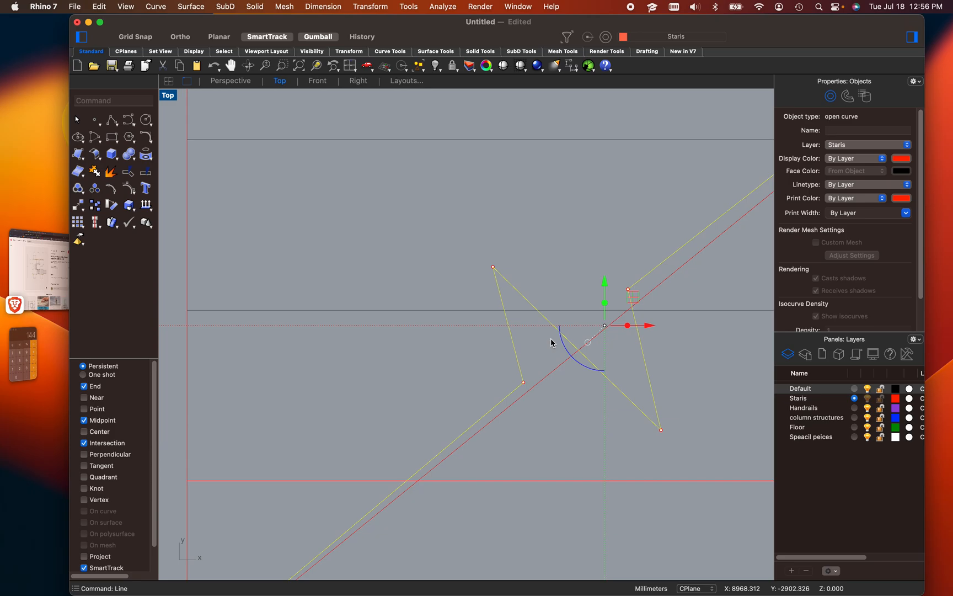
Delete the straight diagonal line running alongside the break line
{"action": "left_click", "coordinate": [551, 338]}
{"action": "scroll", "coordinate": [587, 361], "scroll_direction": "down", "scroll_amount": 12}
{"action": "scroll", "coordinate": [640, 399], "scroll_direction": "up", "scroll_amount": 7}
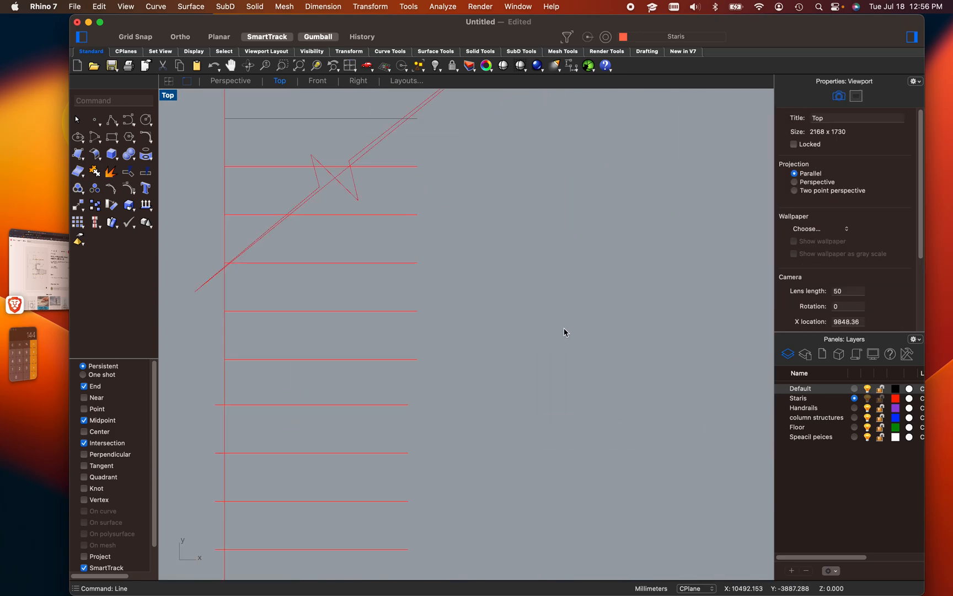
{"action": "scroll", "coordinate": [339, 175], "scroll_direction": "up", "scroll_amount": 3}
{"action": "left_click", "coordinate": [372, 250]}
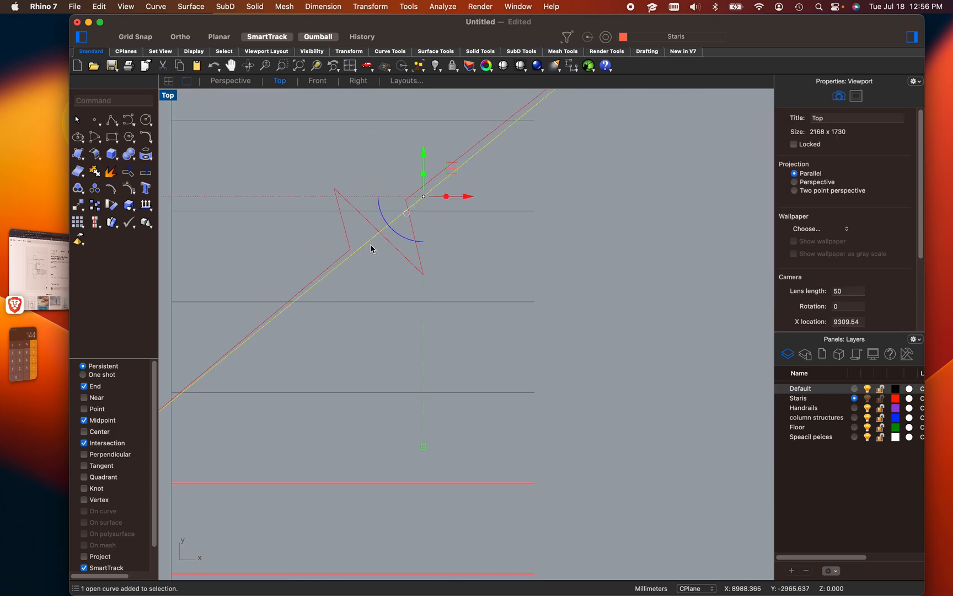
{"action": "key", "text": "Delete"}
{"action": "scroll", "coordinate": [373, 371], "scroll_direction": "down", "scroll_amount": 5}
{"action": "scroll", "coordinate": [348, 287], "scroll_direction": "up", "scroll_amount": 3}
{"action": "scroll", "coordinate": [538, 328], "scroll_direction": "down", "scroll_amount": 1}
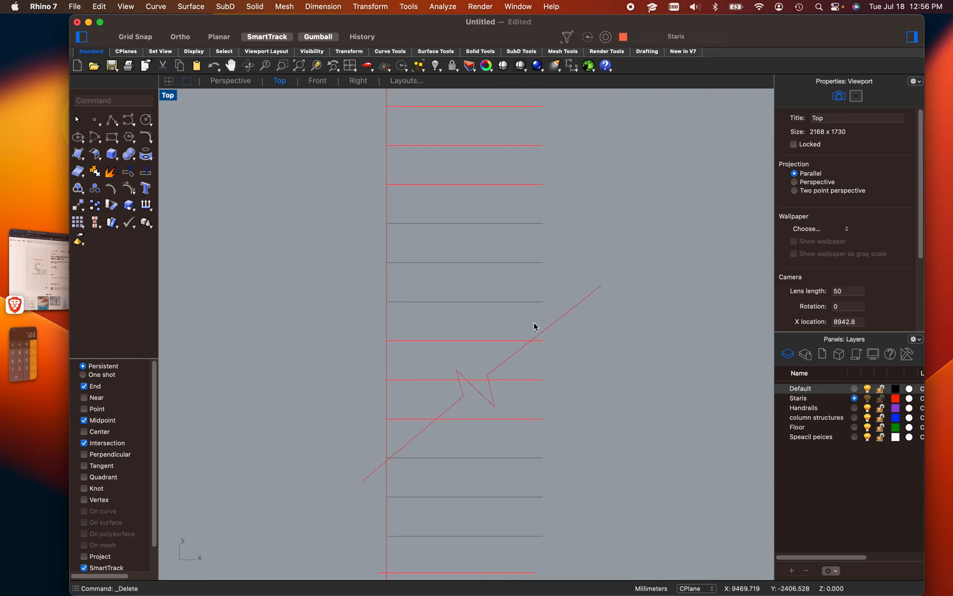
Delete a short segment from the tread just left of where it crosses the lower part of the break line
{"action": "type", "text": "eak"}
{"action": "key", "text": "Return"}
{"action": "scroll", "coordinate": [506, 453], "scroll_direction": "up", "scroll_amount": 4}
{"action": "left_click", "coordinate": [337, 358]}
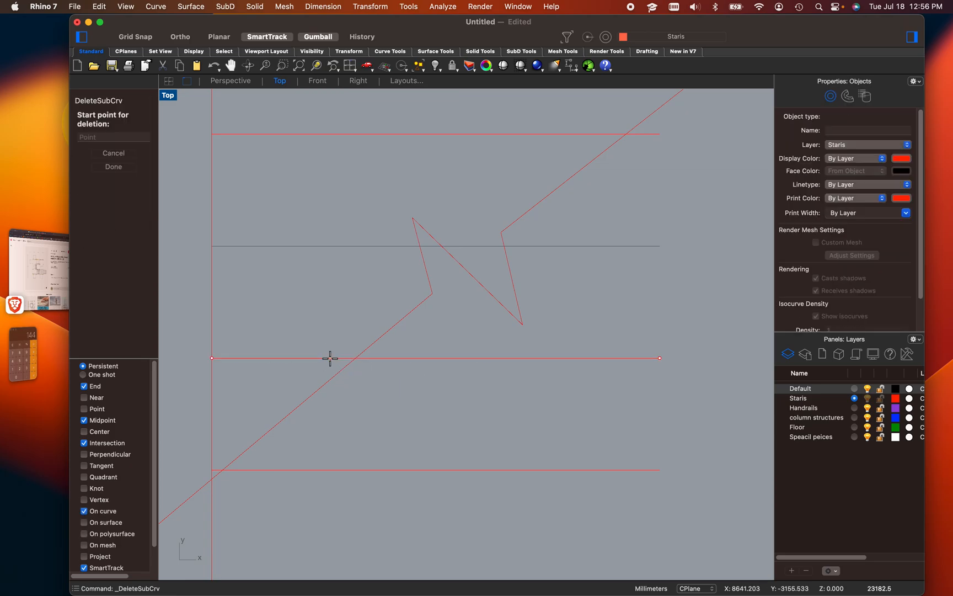
{"action": "left_click", "coordinate": [317, 358]}
{"action": "left_click", "coordinate": [342, 358]}
{"action": "scroll", "coordinate": [348, 375], "scroll_direction": "up", "scroll_amount": 3}
{"action": "scroll", "coordinate": [360, 368], "scroll_direction": "down", "scroll_amount": 5}
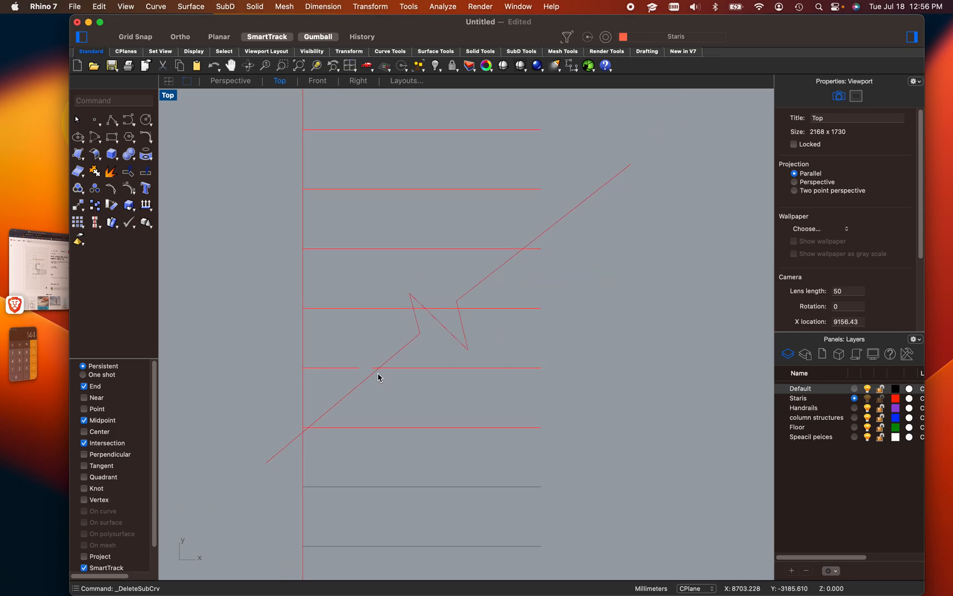
{"action": "scroll", "coordinate": [385, 336], "scroll_direction": "down", "scroll_amount": 2}
{"action": "right_click_drag", "start_coordinate": [395, 331], "coordinate": [413, 393]}
{"action": "left_click", "coordinate": [366, 433]}
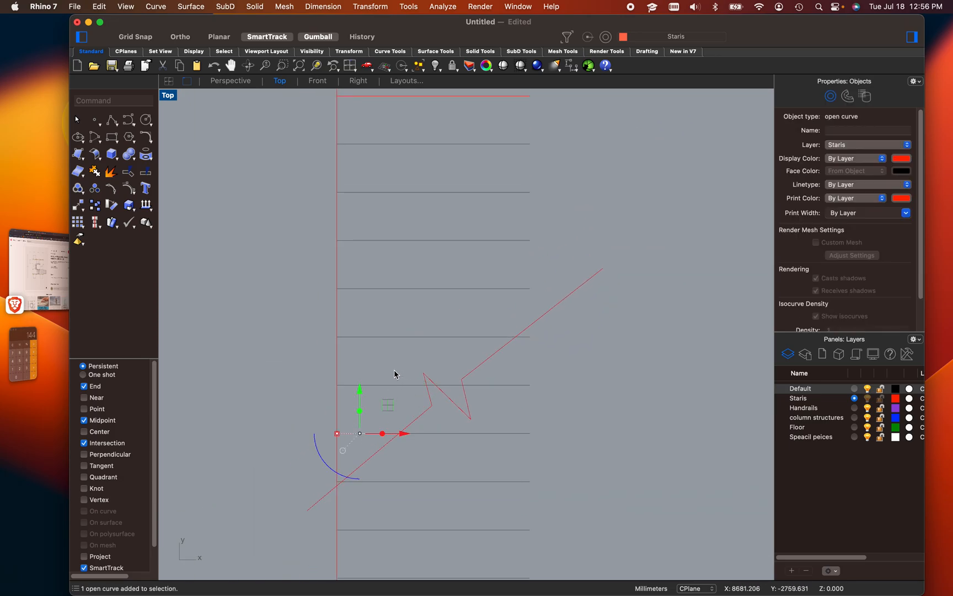
{"action": "left_click", "coordinate": [445, 373]}
{"action": "scroll", "coordinate": [499, 346], "scroll_direction": "down", "scroll_amount": 2}
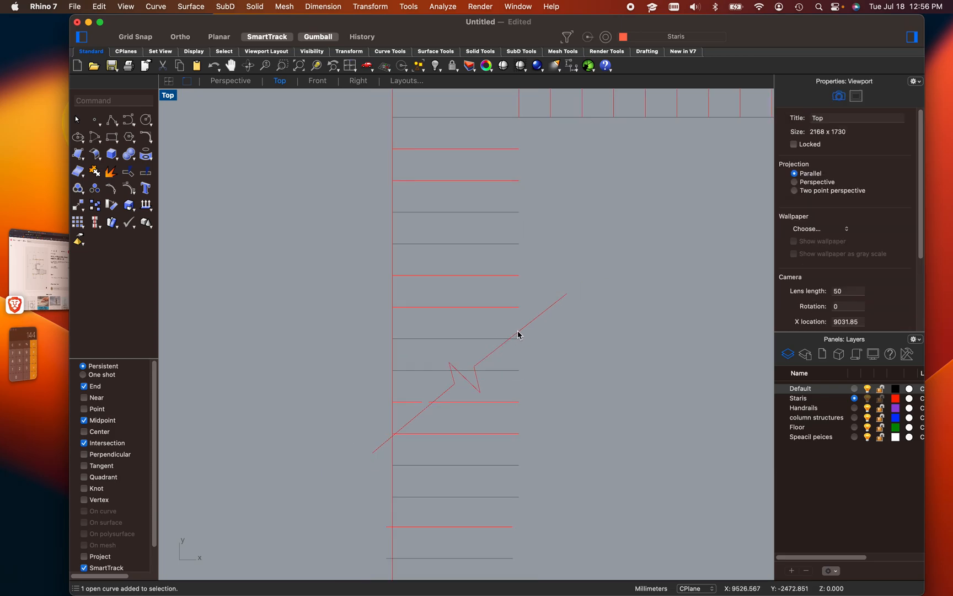
Draw a line about 5,182 mm long along the left flight's inner side, from the upper-left inner corner to the lower inner edge
{"action": "key", "text": "Return"}
{"action": "scroll", "coordinate": [530, 232], "scroll_direction": "up", "scroll_amount": 2}
{"action": "scroll", "coordinate": [531, 160], "scroll_direction": "down", "scroll_amount": 3}
{"action": "left_click", "coordinate": [520, 100]}
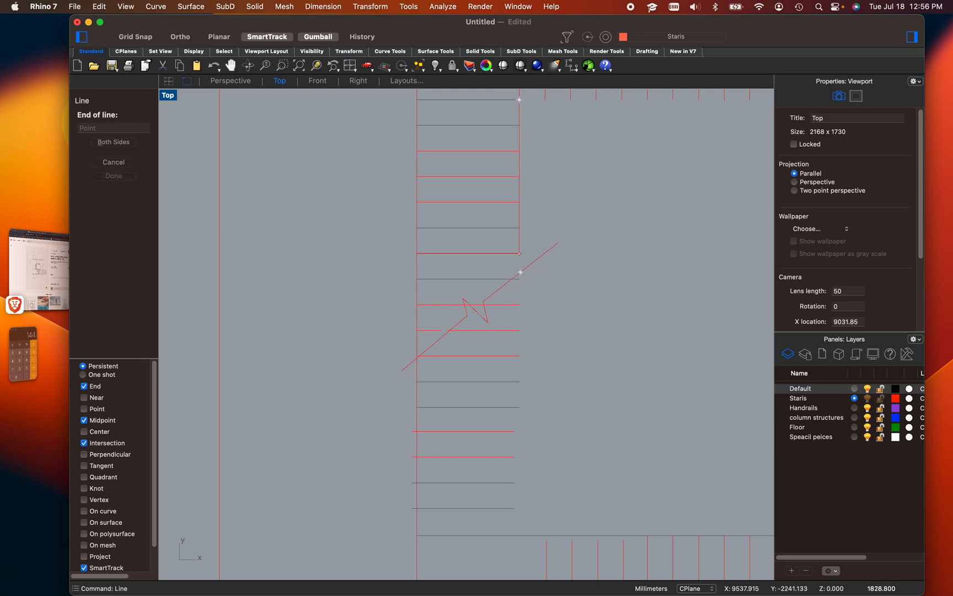
{"action": "key", "text": "shift"}
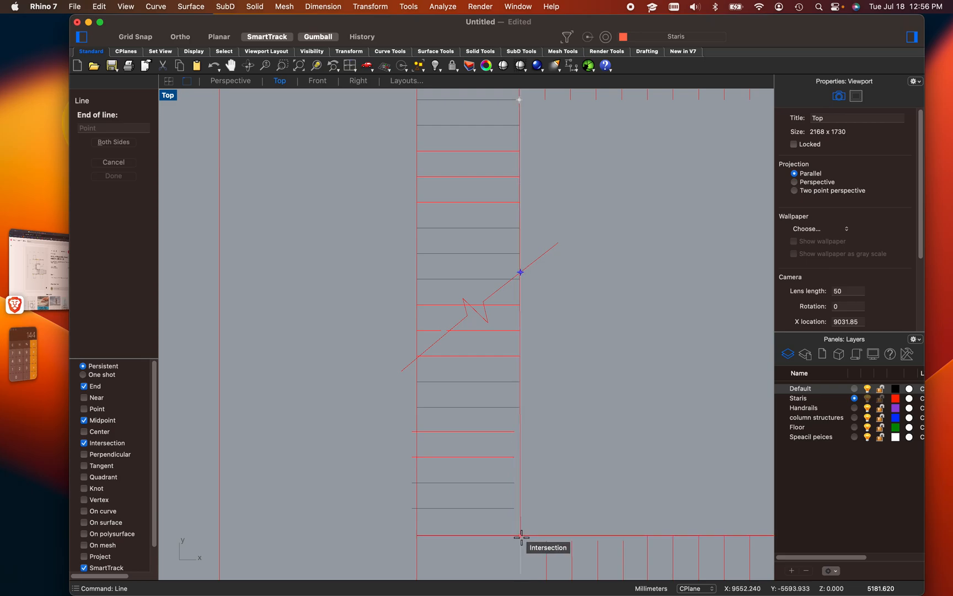
{"action": "left_click", "coordinate": [520, 534]}
{"action": "scroll", "coordinate": [464, 278], "scroll_direction": "up", "scroll_amount": 3}
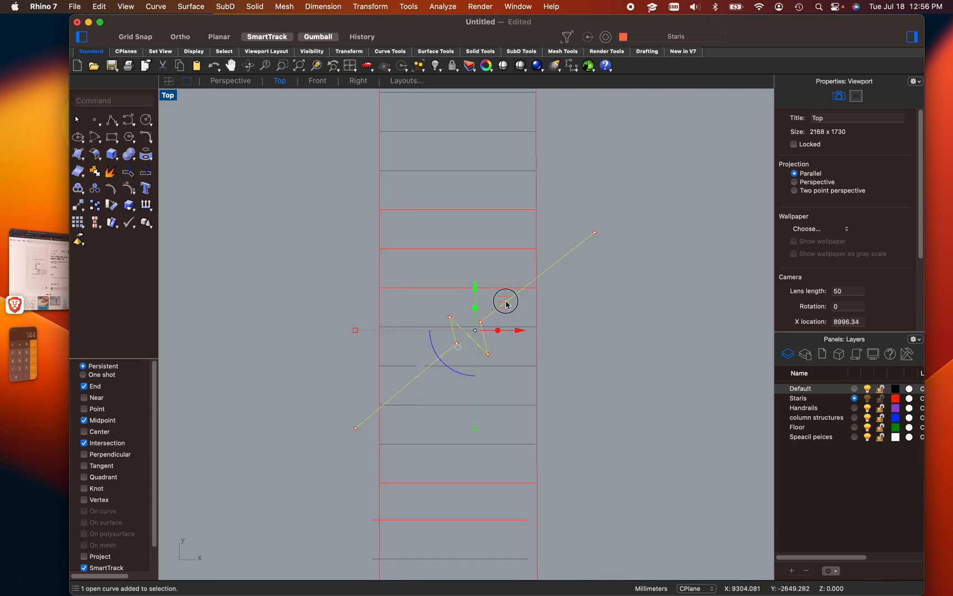
Trim the two treads crossing the zigzag and upper part of the break line, using the break line as the cutting object
{"action": "left_click", "coordinate": [506, 302]}
{"action": "type", "text": "trim"}
{"action": "key", "text": "Return"}
{"action": "left_click", "coordinate": [473, 287]}
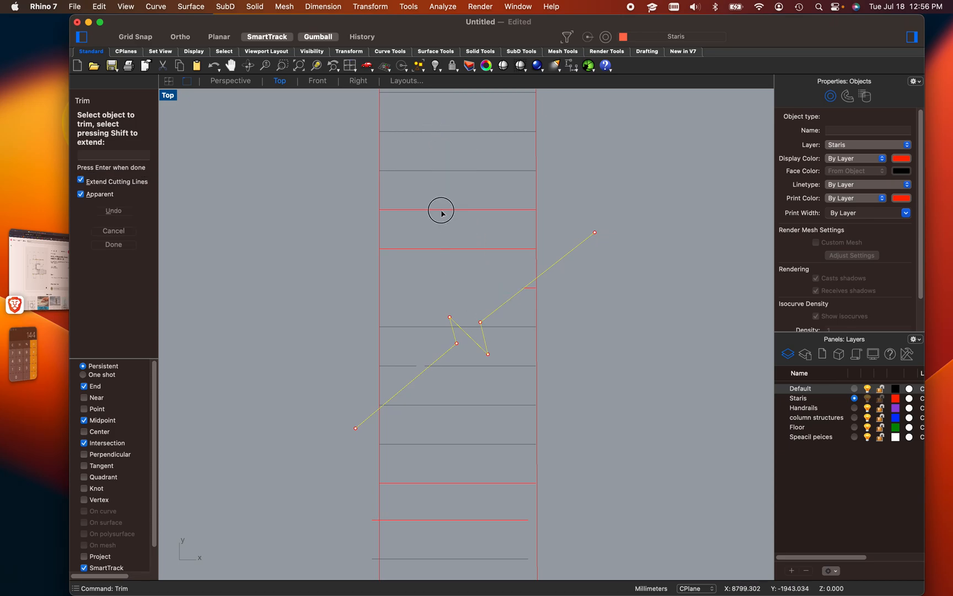
{"action": "scroll", "coordinate": [476, 333], "scroll_direction": "up", "scroll_amount": 3}
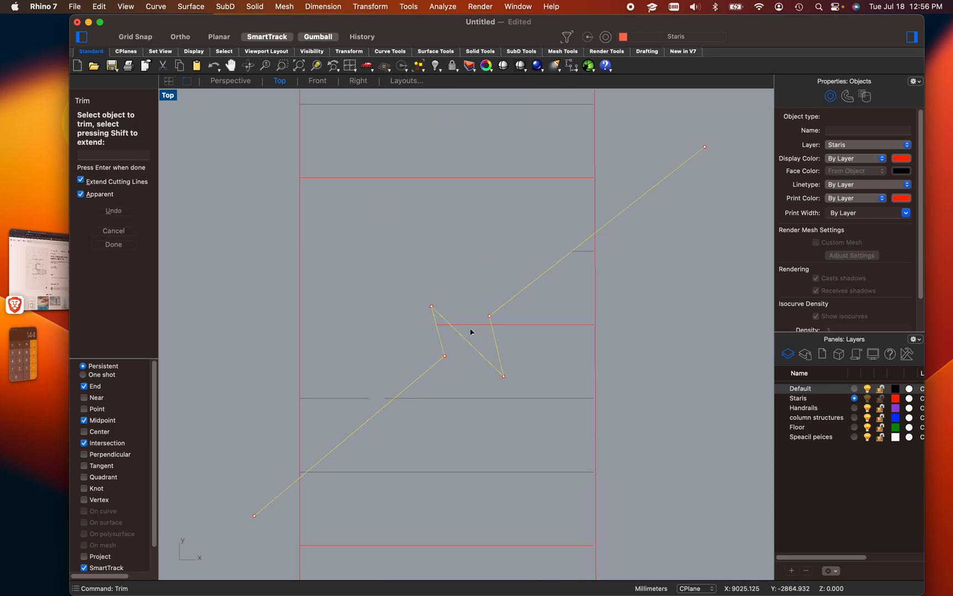
{"action": "scroll", "coordinate": [386, 401], "scroll_direction": "up", "scroll_amount": 5}
{"action": "scroll", "coordinate": [401, 365], "scroll_direction": "down", "scroll_amount": 5}
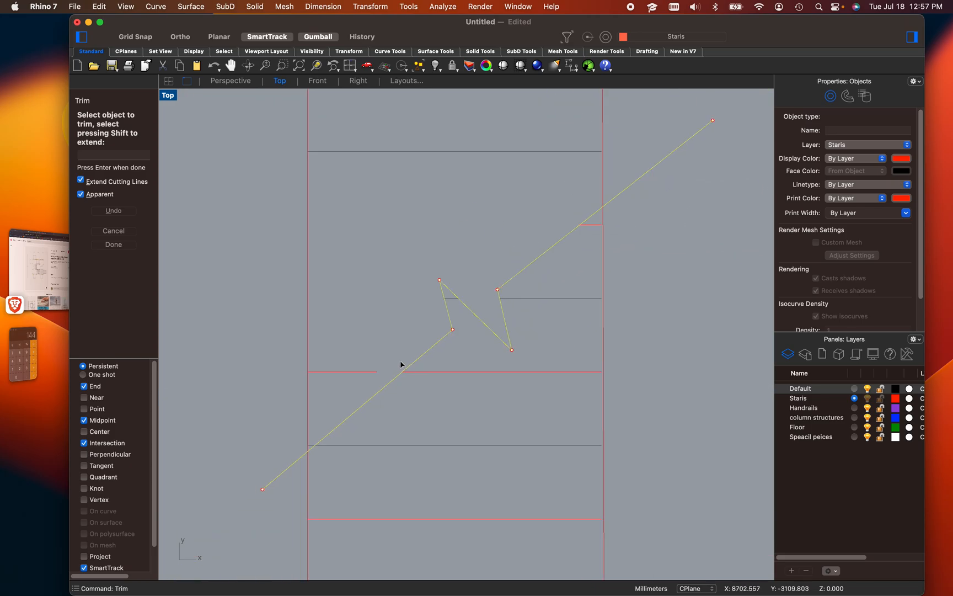
{"action": "key", "text": "Return"}
Copy the whole sheet, including its frame, title and stair plan, to a spot directly below the original
{"action": "scroll", "coordinate": [401, 363], "scroll_direction": "down", "scroll_amount": 8}
{"action": "right_click_drag", "start_coordinate": [597, 358], "coordinate": [568, 326]}
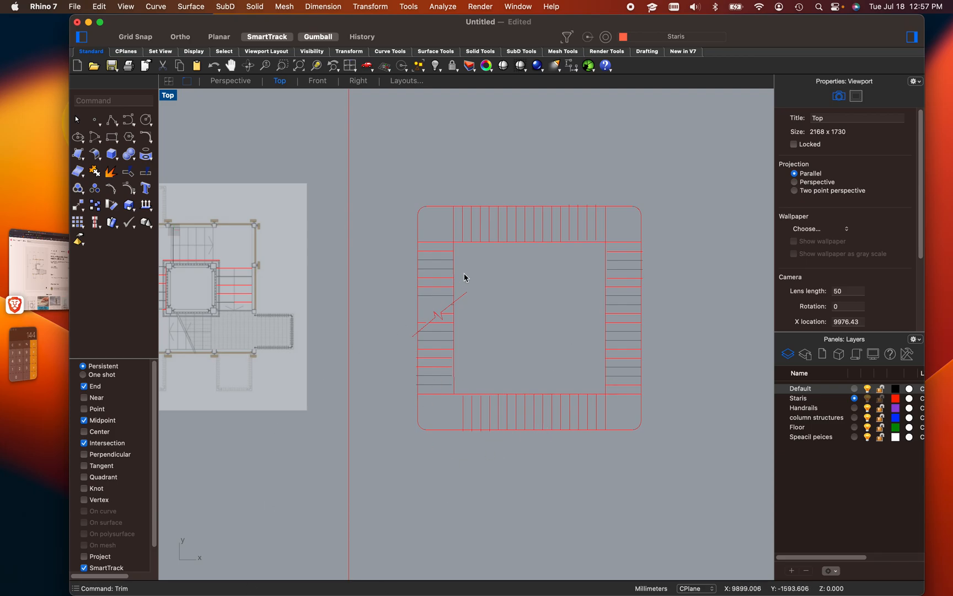
{"action": "scroll", "coordinate": [464, 276], "scroll_direction": "up", "scroll_amount": 3}
{"action": "scroll", "coordinate": [464, 276], "scroll_direction": "down", "scroll_amount": 1}
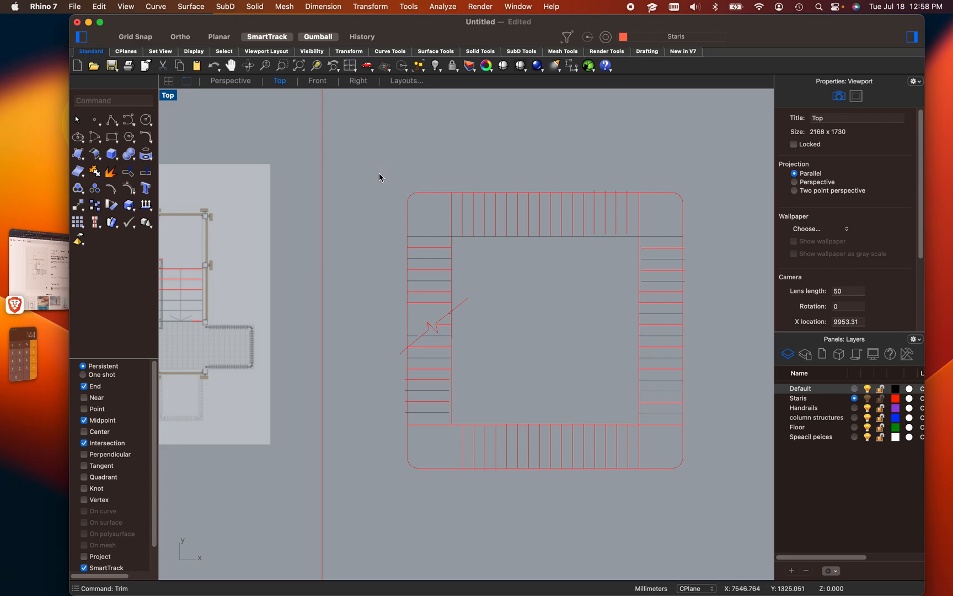
{"action": "scroll", "coordinate": [378, 176], "scroll_direction": "down", "scroll_amount": 5}
{"action": "left_click_drag", "start_coordinate": [353, 159], "coordinate": [739, 426]}
{"action": "type", "text": "copy"}
{"action": "key", "text": "Return"}
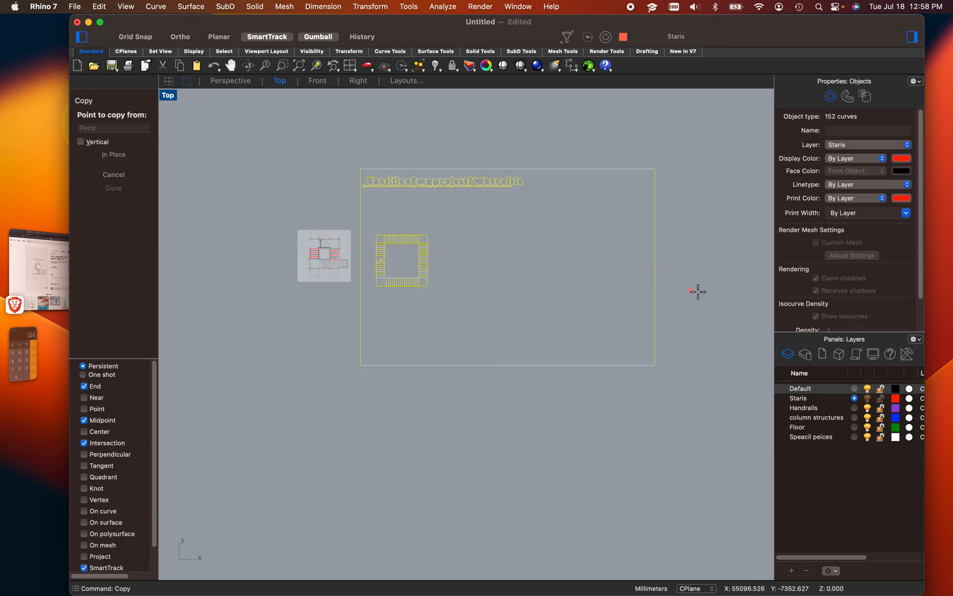
{"action": "scroll", "coordinate": [672, 311], "scroll_direction": "down", "scroll_amount": 3}
{"action": "left_click", "coordinate": [683, 302]}
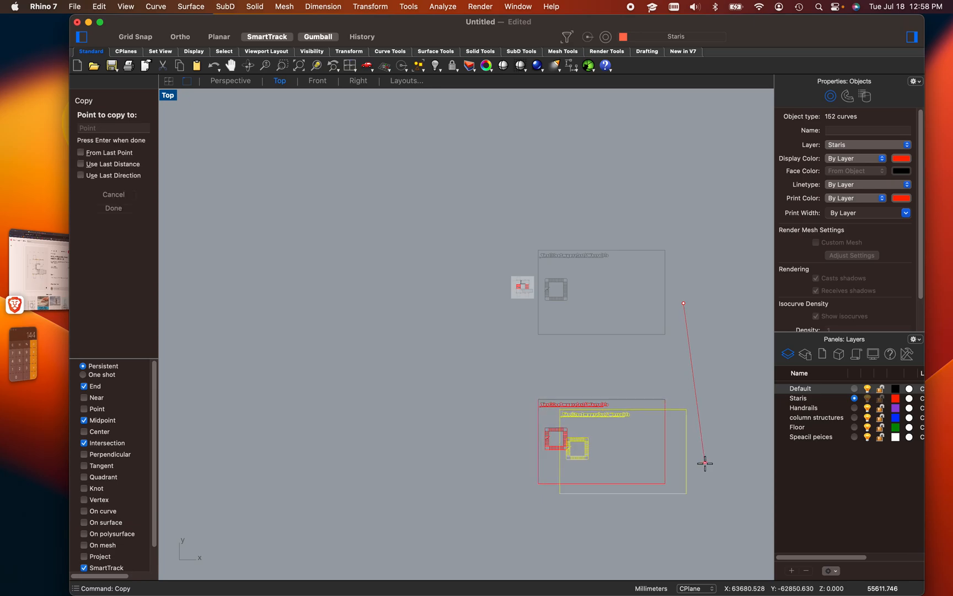
{"action": "right_click_drag", "start_coordinate": [705, 461], "coordinate": [666, 417]}
{"action": "right_click", "coordinate": [667, 417]}
Select the copied stair plan, switch to a maximized Perspective view and zoom to the selection
{"action": "scroll", "coordinate": [569, 406], "scroll_direction": "up", "scroll_amount": 12}
{"action": "left_click_drag", "start_coordinate": [453, 410], "coordinate": [338, 310]}
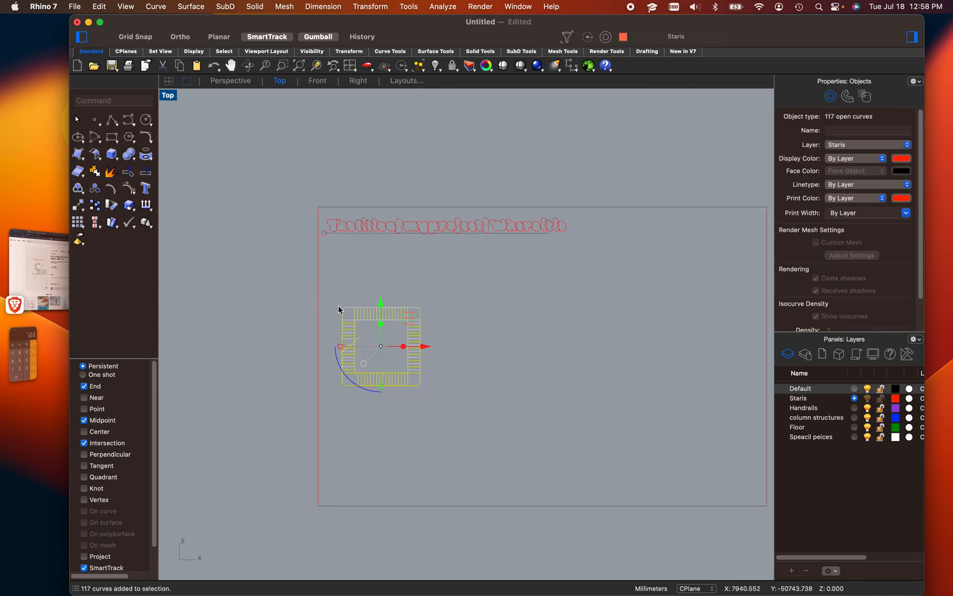
{"action": "double_click", "coordinate": [168, 97]}
{"action": "left_click", "coordinate": [503, 98]}
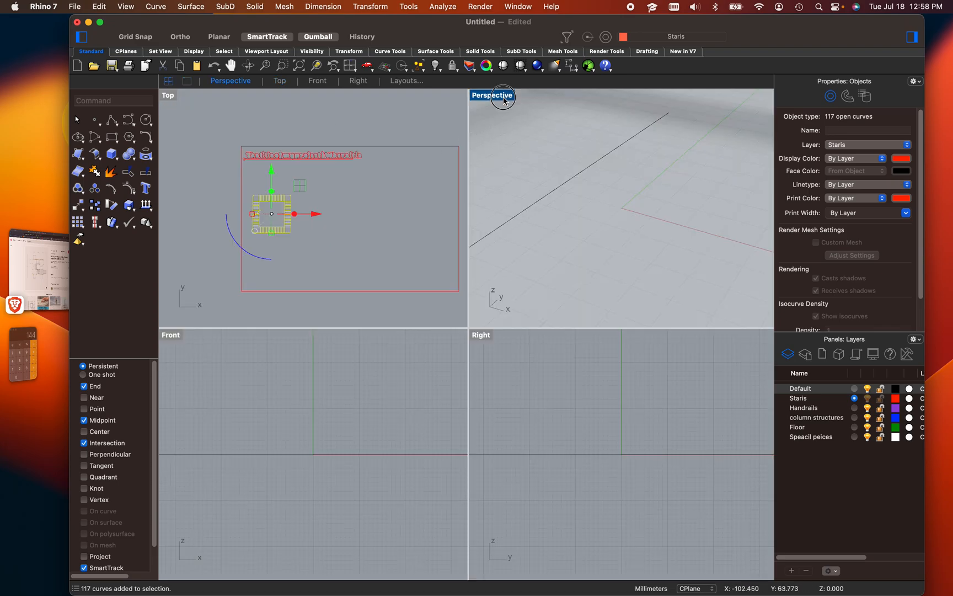
{"action": "double_click", "coordinate": [503, 98]}
{"action": "scroll", "coordinate": [470, 327], "scroll_direction": "down", "scroll_amount": 10}
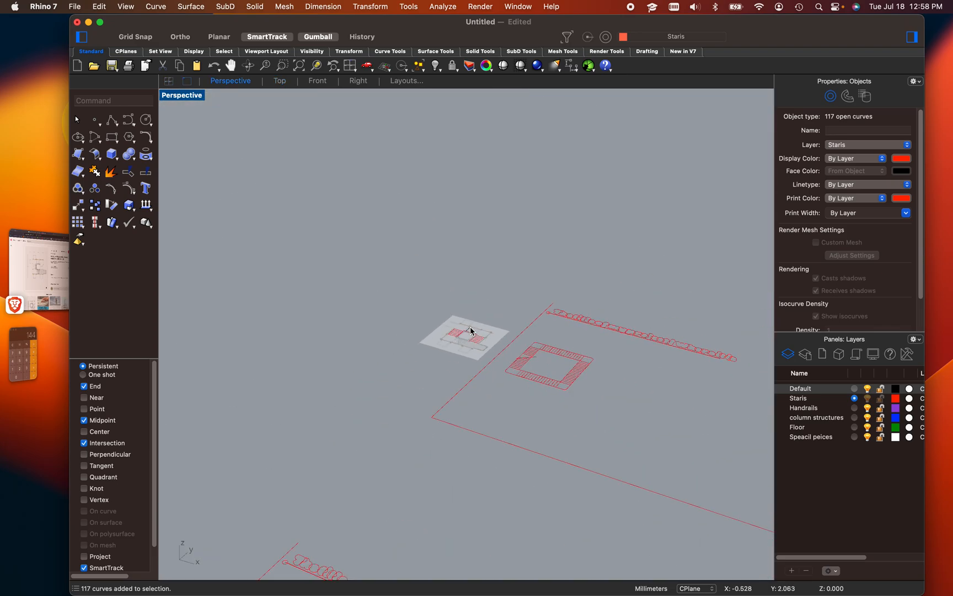
{"action": "right_click_drag", "start_coordinate": [502, 366], "coordinate": [553, 136], "text": "shift"}
{"action": "right_click_drag", "start_coordinate": [478, 249], "coordinate": [540, 248], "text": "shift"}
{"action": "mouse_move", "coordinate": [530, 321]}
{"action": "right_mouse_down"}
{"action": "mouse_move", "coordinate": [463, 321]}
{"action": "mouse_move", "coordinate": [535, 322]}
{"action": "right_mouse_up"}
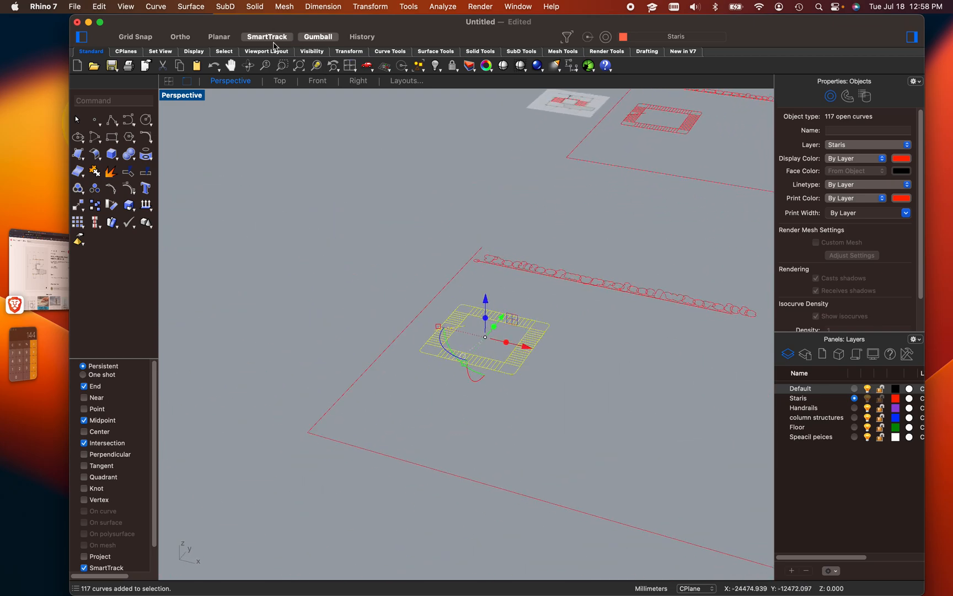
{"action": "left_click", "coordinate": [316, 66]}
{"action": "right_click_drag", "start_coordinate": [494, 390], "coordinate": [473, 348]}
{"action": "scroll", "coordinate": [421, 382], "scroll_direction": "up", "scroll_amount": 5}
Hide the original sheet together with the reference plan image
{"action": "scroll", "coordinate": [405, 353], "scroll_direction": "down", "scroll_amount": 10}
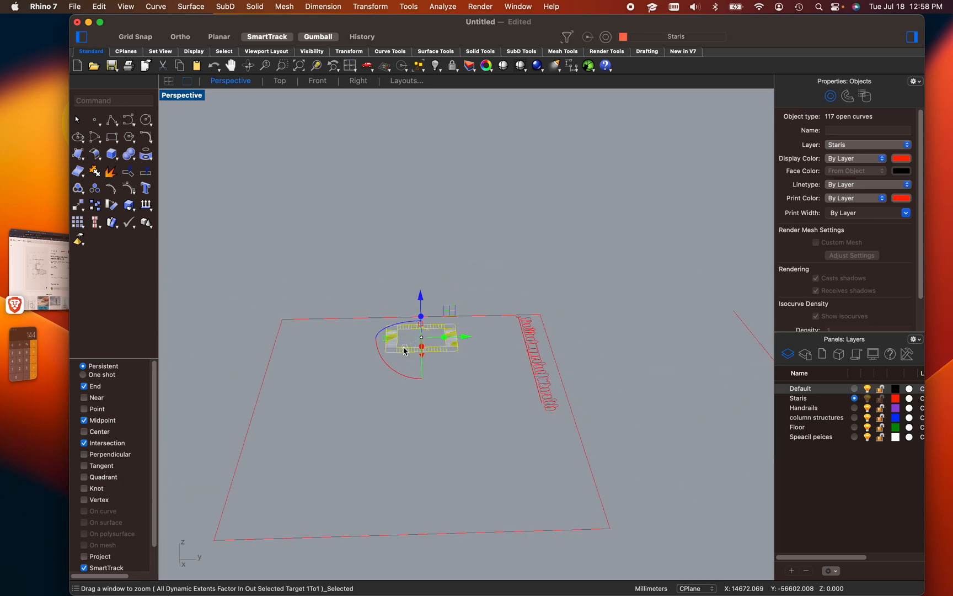
{"action": "scroll", "coordinate": [546, 326], "scroll_direction": "up", "scroll_amount": 10}
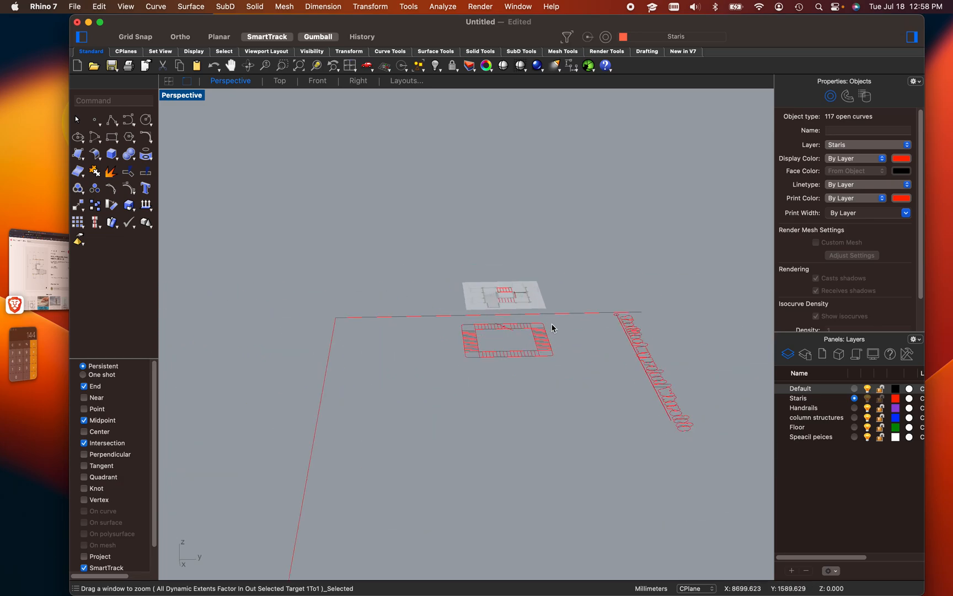
{"action": "scroll", "coordinate": [425, 291], "scroll_direction": "down", "scroll_amount": 15}
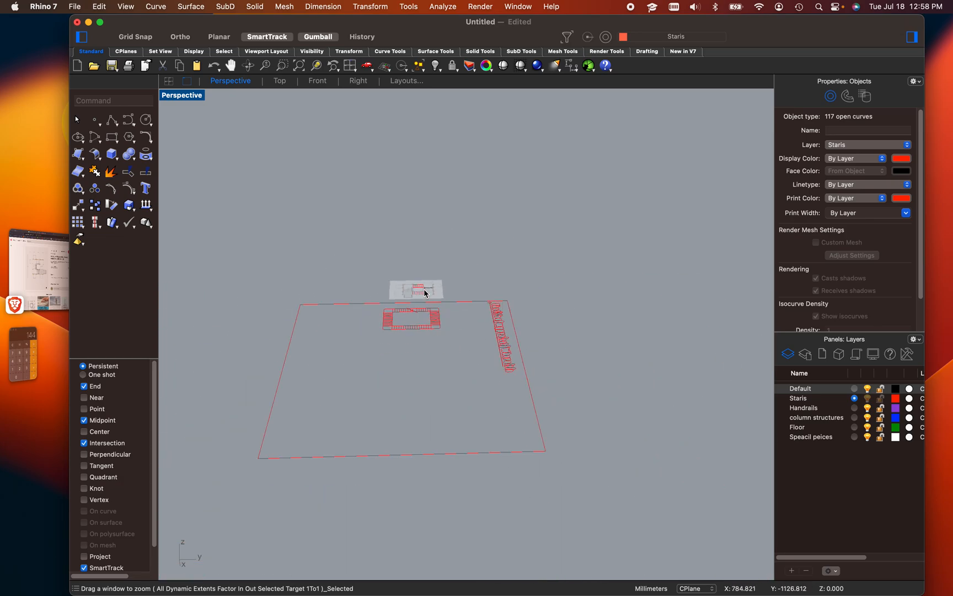
{"action": "left_click_drag", "start_coordinate": [370, 265], "coordinate": [497, 383]}
{"action": "type", "text": "hide"}
{"action": "key", "text": "Return"}
{"action": "scroll", "coordinate": [268, 273], "scroll_direction": "up", "scroll_amount": 3}
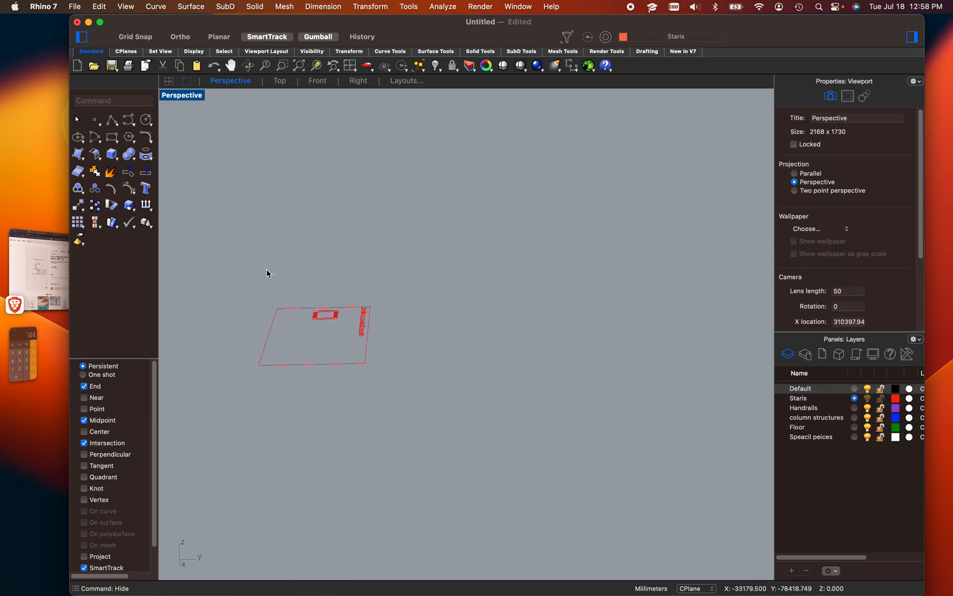
Move the entire copied sheet from the midpoint of the stair plan's lower inner edge to the origin at 0,0,0
{"action": "left_click_drag", "start_coordinate": [236, 289], "coordinate": [488, 471]}
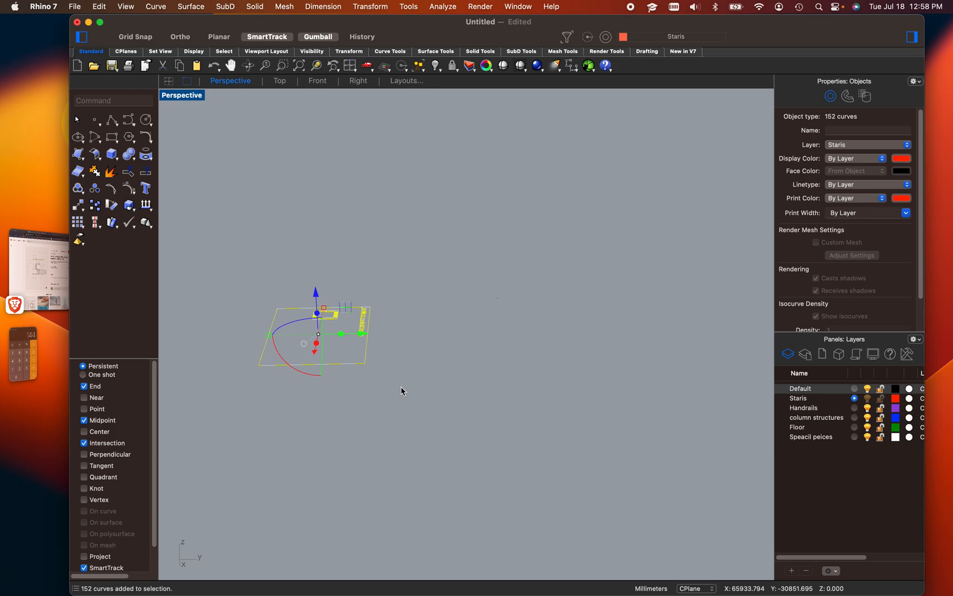
{"action": "type", "text": "move"}
{"action": "key", "text": "Return"}
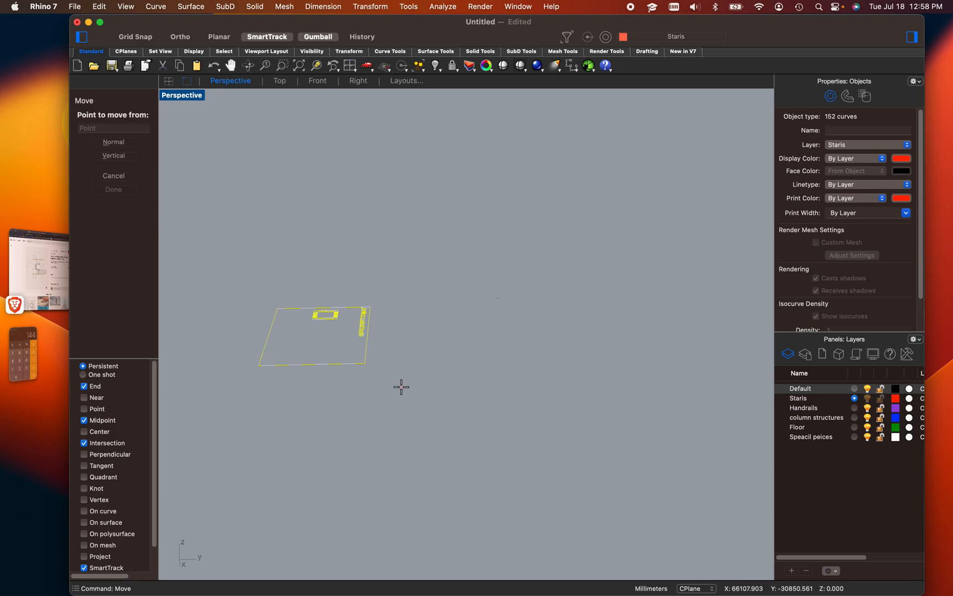
{"action": "scroll", "coordinate": [308, 315], "scroll_direction": "up", "scroll_amount": 3}
{"action": "scroll", "coordinate": [307, 315], "scroll_direction": "up", "scroll_amount": 3}
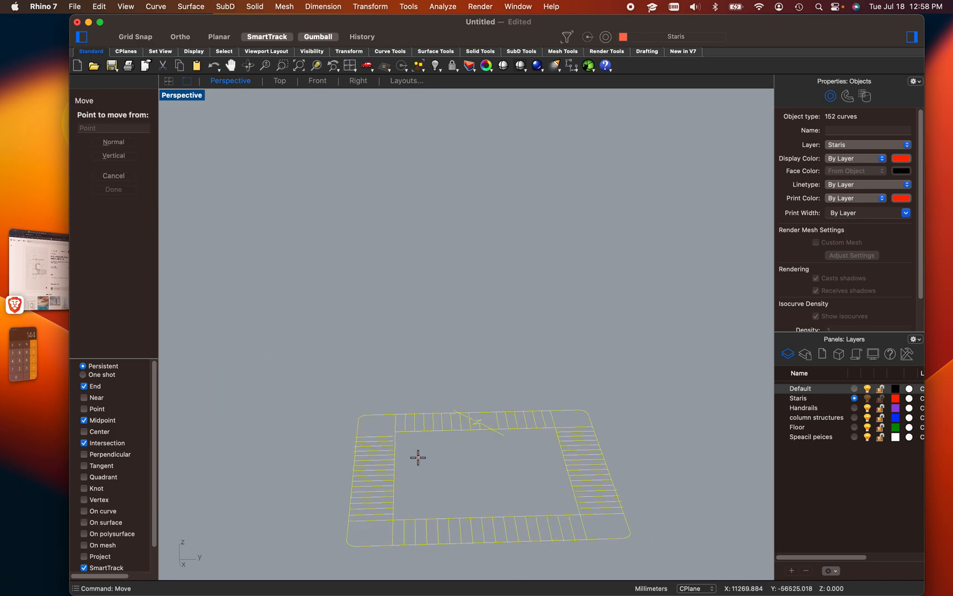
{"action": "left_click", "coordinate": [395, 471]}
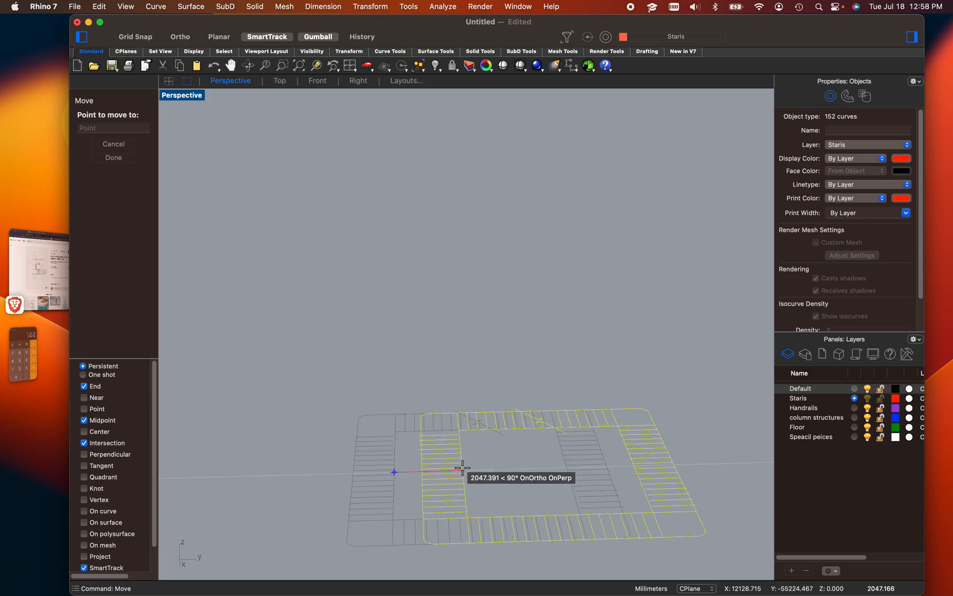
{"action": "type", "text": "0,0,0"}
{"action": "key", "text": "Return"}
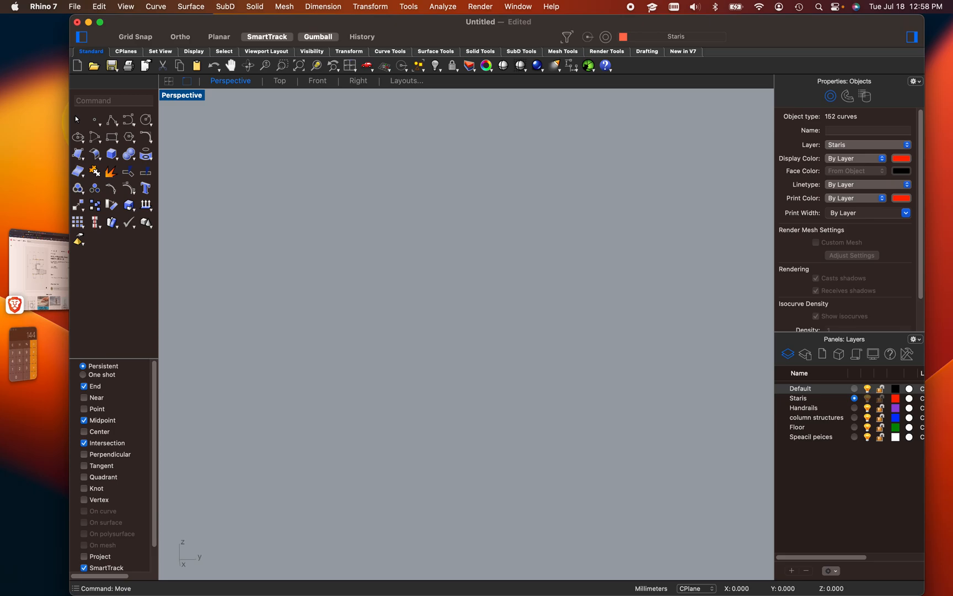
{"action": "scroll", "coordinate": [466, 334], "scroll_direction": "down", "scroll_amount": 3}
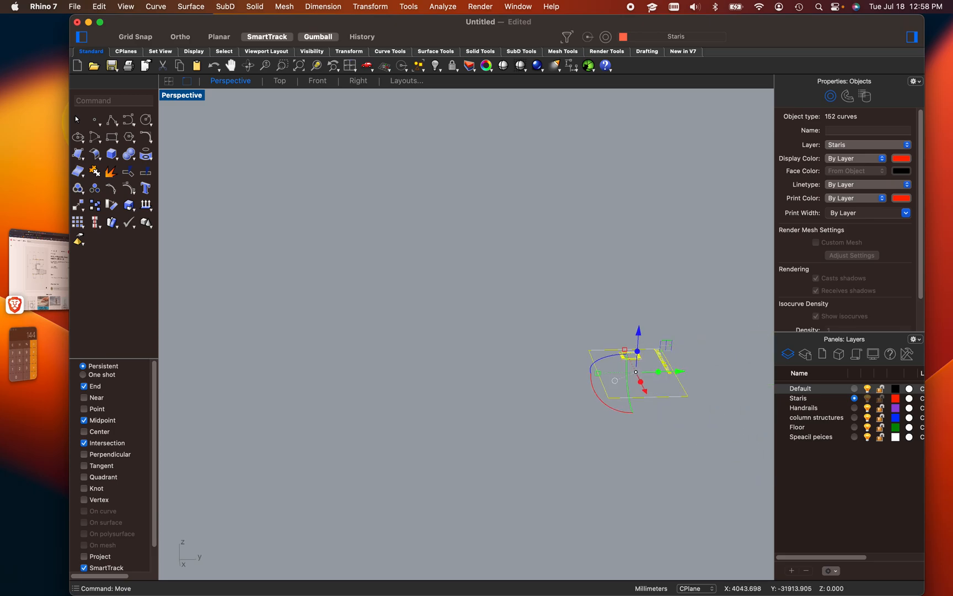
Restore the four-viewport layout and frame the moved stair plan in the Perspective viewport
{"action": "scroll", "coordinate": [607, 339], "scroll_direction": "up", "scroll_amount": 3}
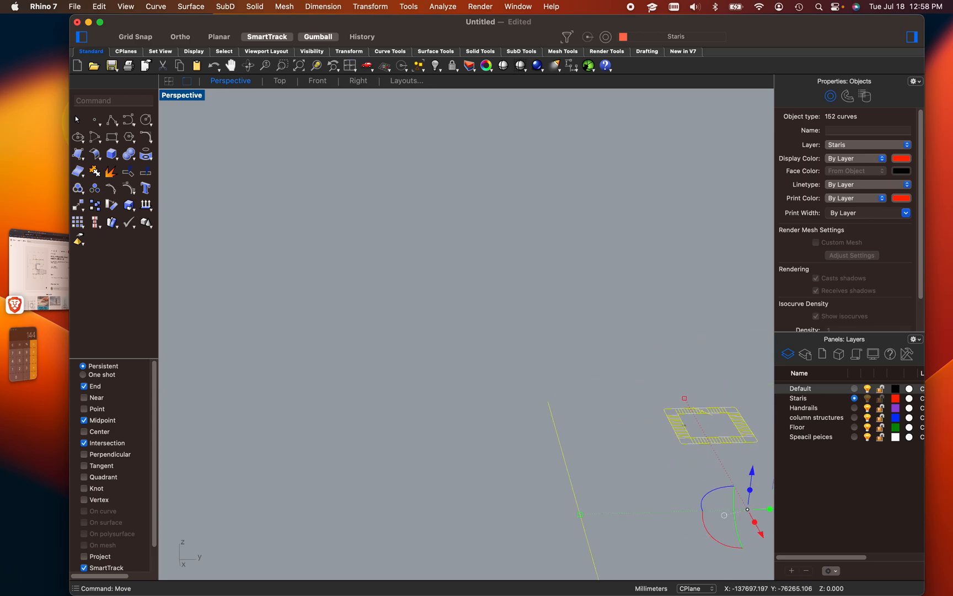
{"action": "key", "text": "Escape"}
{"action": "key", "text": "ctrl+m"}
{"action": "scroll", "coordinate": [291, 418], "scroll_direction": "down", "scroll_amount": 8}
{"action": "scroll", "coordinate": [291, 419], "scroll_direction": "down", "scroll_amount": 8}
{"action": "scroll", "coordinate": [307, 411], "scroll_direction": "up", "scroll_amount": 7}
{"action": "left_click_drag", "start_coordinate": [223, 406], "coordinate": [467, 479]}
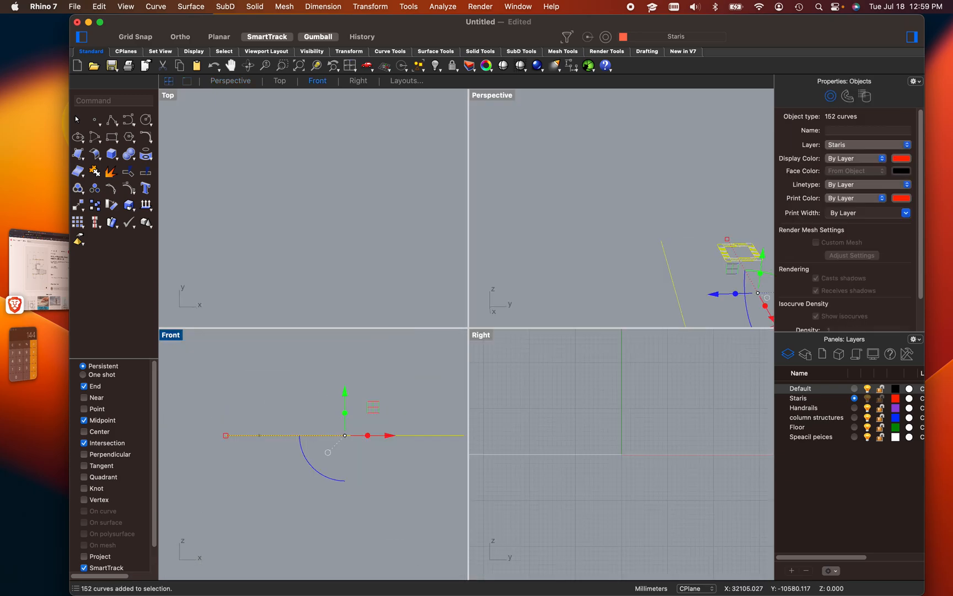
{"action": "left_click", "coordinate": [569, 244]}
{"action": "right_click_drag", "start_coordinate": [569, 244], "coordinate": [506, 239]}
{"action": "scroll", "coordinate": [564, 243], "scroll_direction": "up", "scroll_amount": 3}
{"action": "right_click_drag", "start_coordinate": [673, 223], "coordinate": [550, 210], "text": "shift"}
{"action": "scroll", "coordinate": [615, 221], "scroll_direction": "up", "scroll_amount": 6}
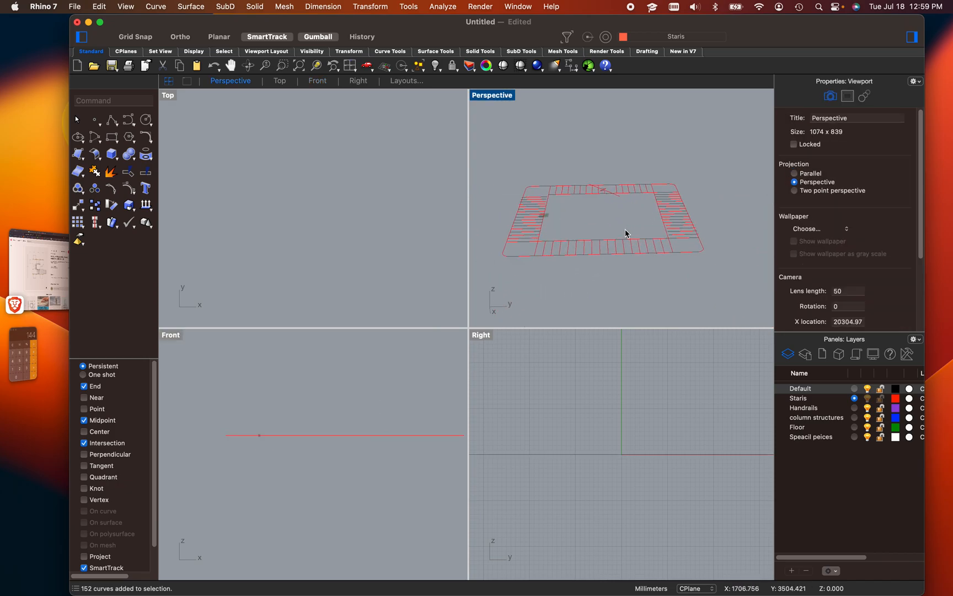
Select the whole stair plan in the Perspective viewport, zoom to the selection and maximize that viewport
{"action": "left_click_drag", "start_coordinate": [499, 151], "coordinate": [737, 300]}
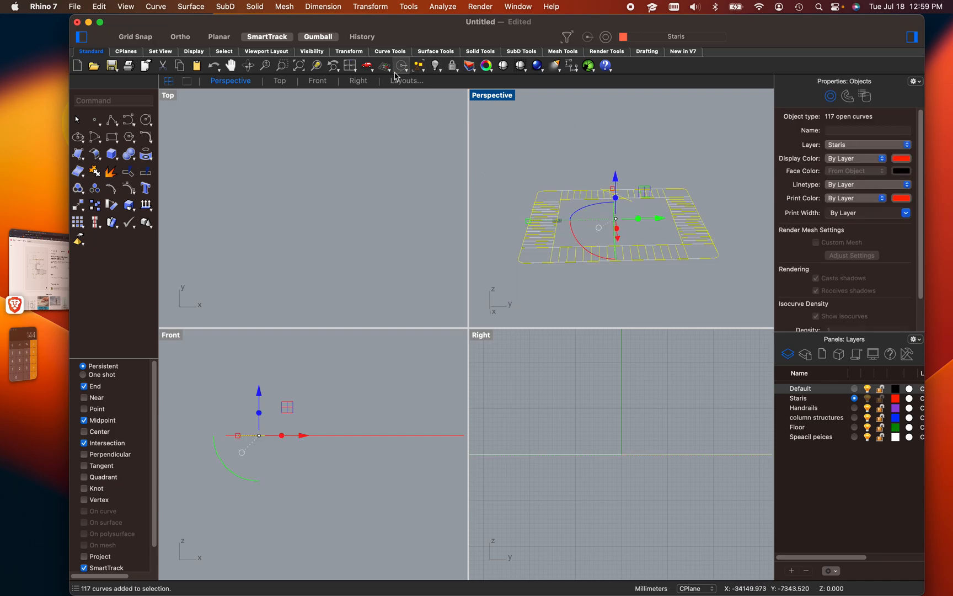
{"action": "left_click", "coordinate": [316, 65]}
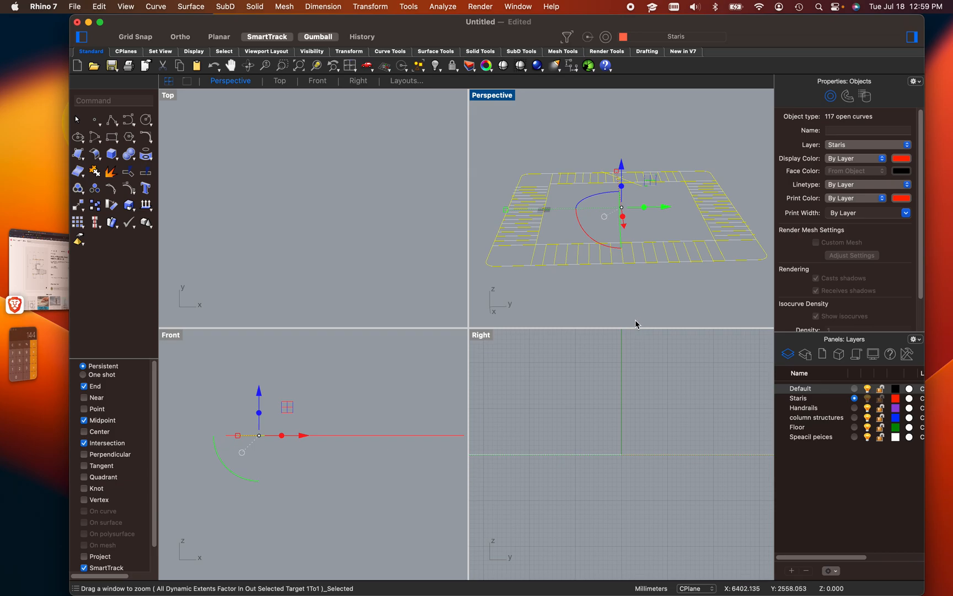
{"action": "double_click", "coordinate": [485, 99]}
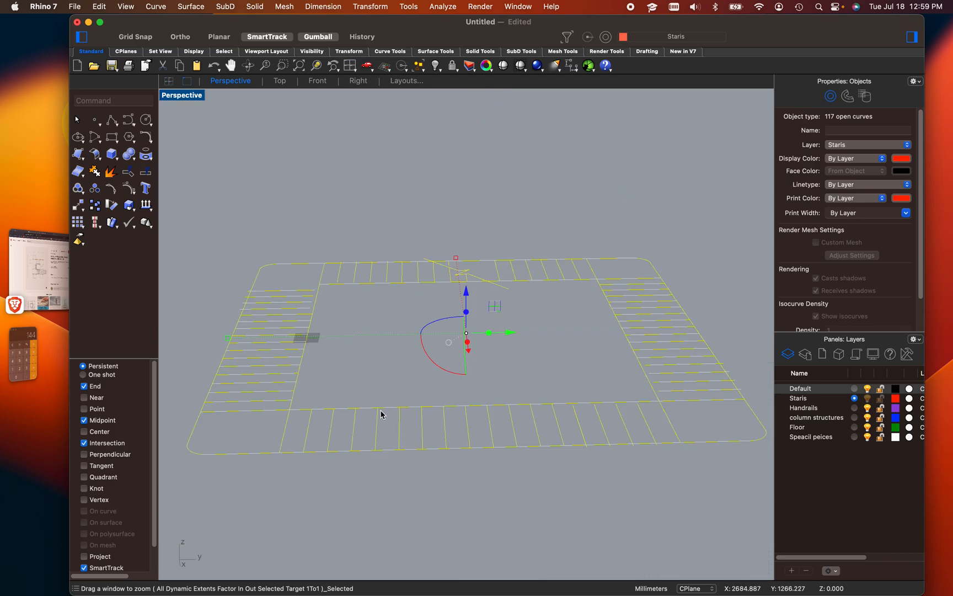
Trace a closed polyline around the first tread of the front flight, beside the rounded corner landing
{"action": "right_click_drag", "start_coordinate": [383, 408], "coordinate": [451, 346]}
{"action": "scroll", "coordinate": [401, 398], "scroll_direction": "up", "scroll_amount": 5}
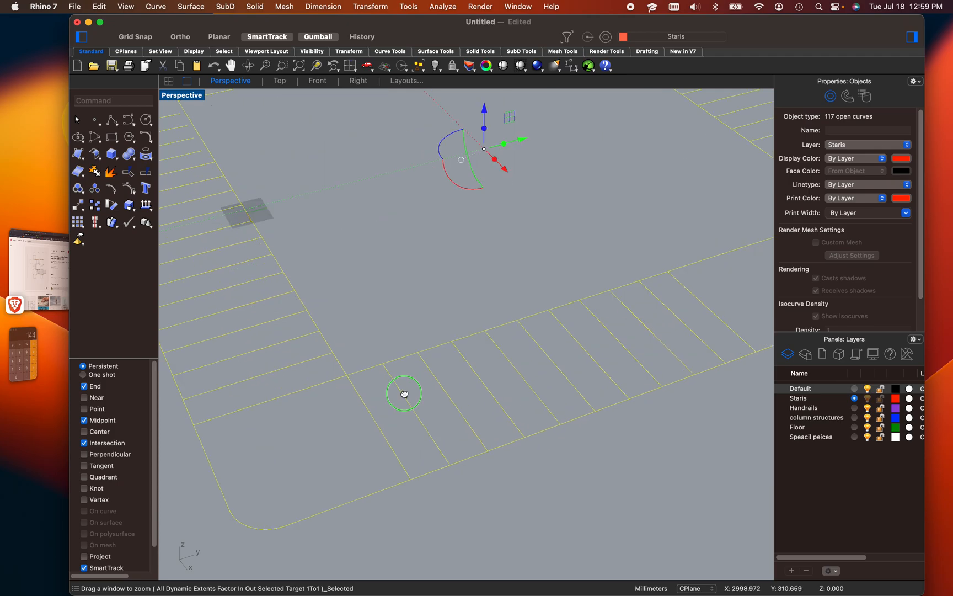
{"action": "right_click_drag", "start_coordinate": [404, 395], "coordinate": [389, 381], "text": "shift"}
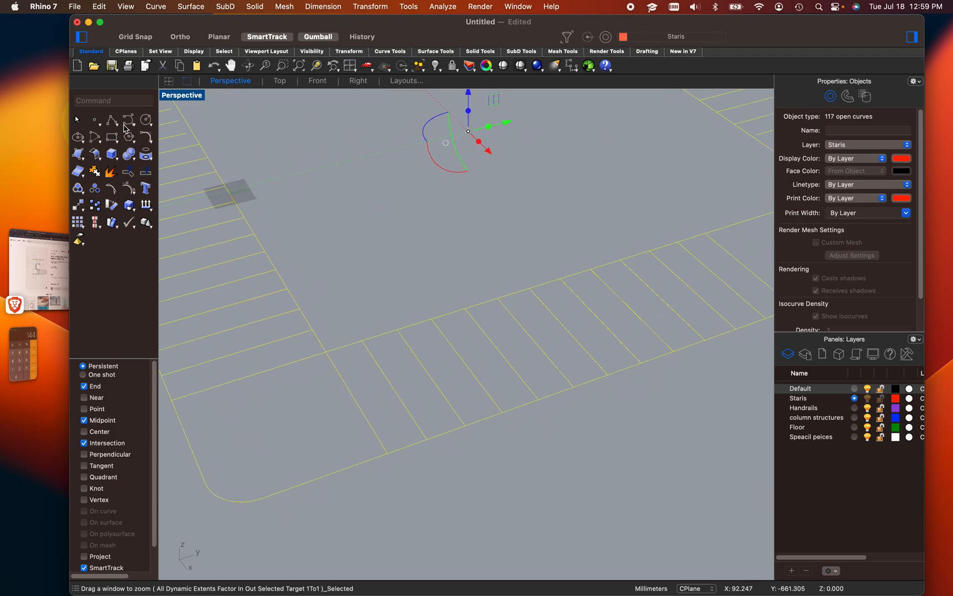
{"action": "left_click", "coordinate": [361, 365]}
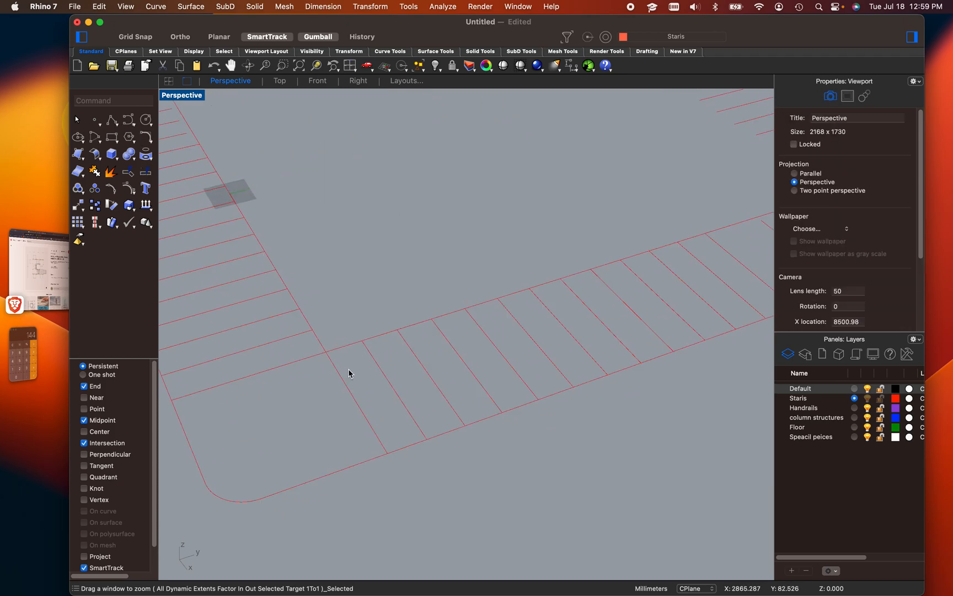
{"action": "type", "text": "Polyline"}
{"action": "key", "text": "Return"}
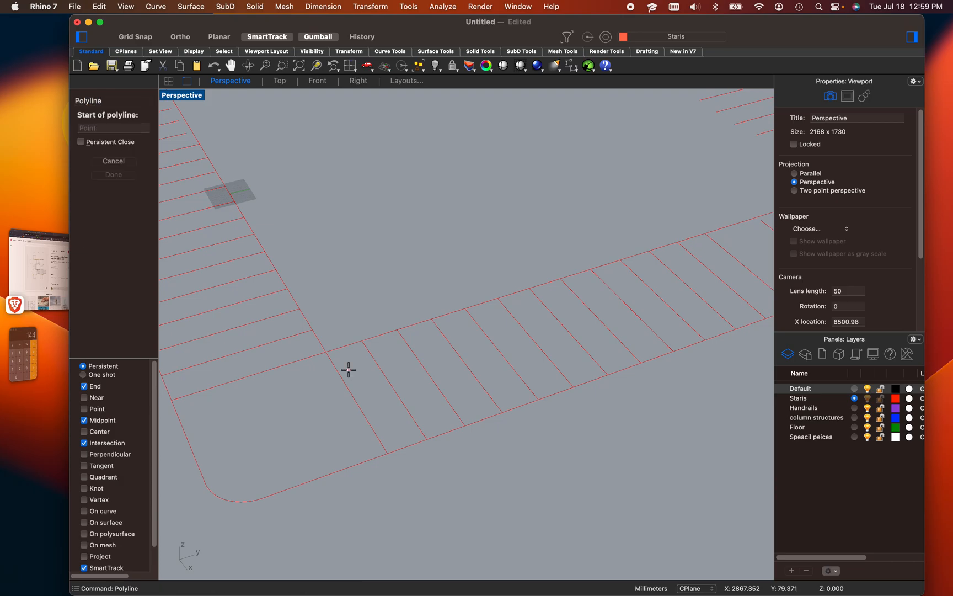
{"action": "scroll", "coordinate": [395, 451], "scroll_direction": "up", "scroll_amount": 2}
{"action": "left_click", "coordinate": [385, 452]}
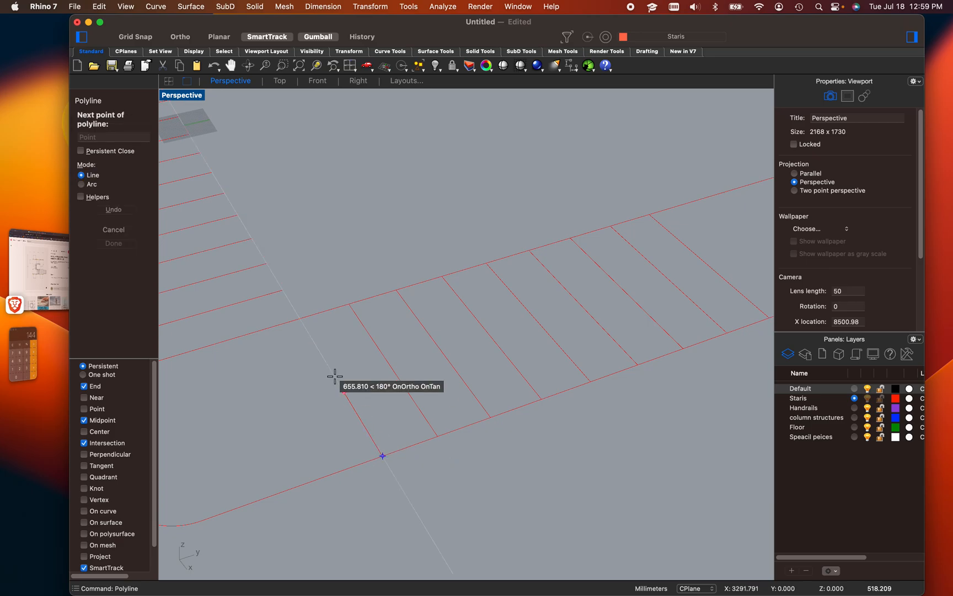
{"action": "left_click", "coordinate": [348, 304]}
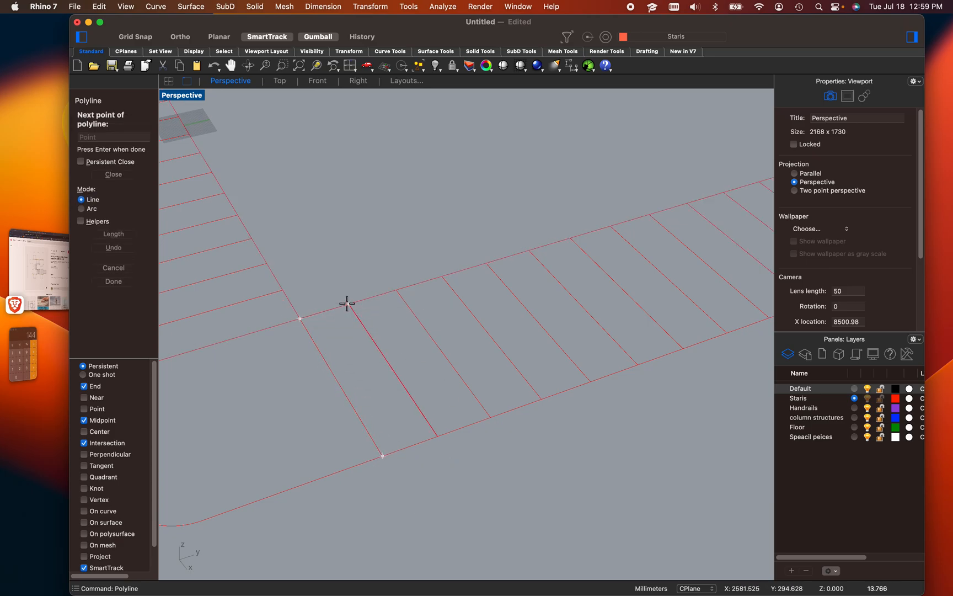
{"action": "left_click", "coordinate": [440, 435]}
{"action": "left_click", "coordinate": [382, 454]}
Extrude the closed tread outline upward 152.4 mm as an open surface, setting the Perspective viewport to Shaded display
{"action": "left_click", "coordinate": [394, 368]}
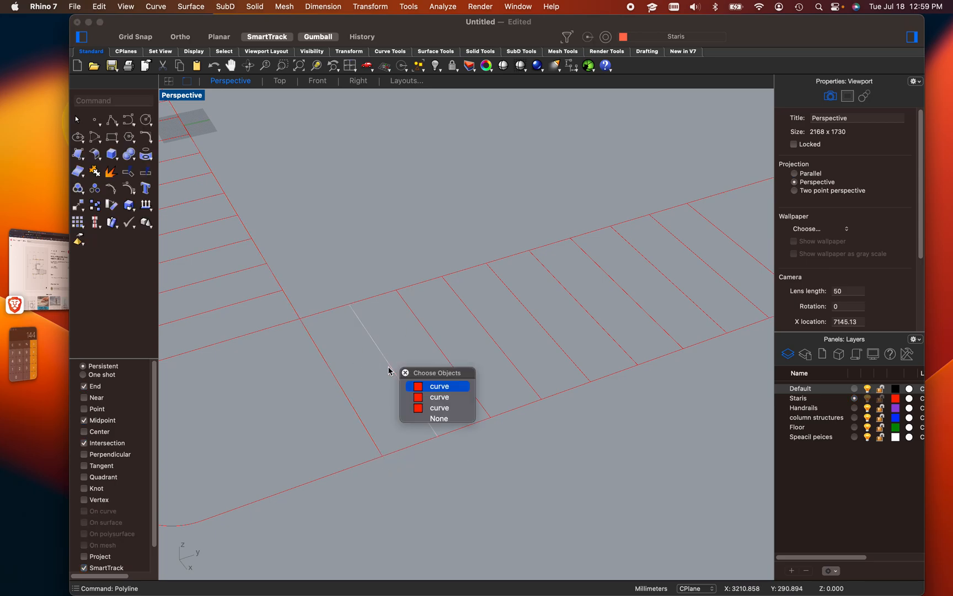
{"action": "left_click", "coordinate": [434, 409]}
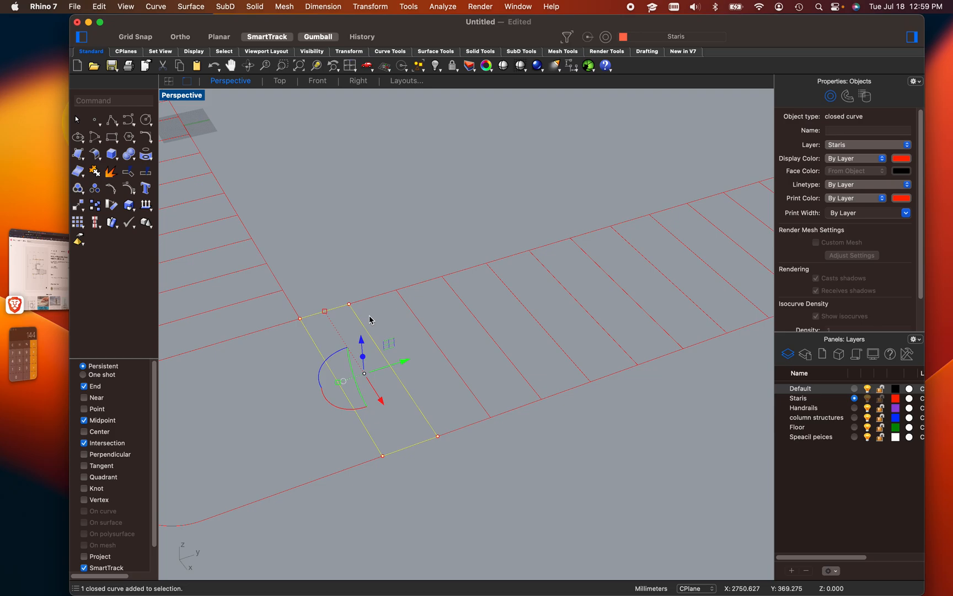
{"action": "type", "text": "ExtrudeCrv"}
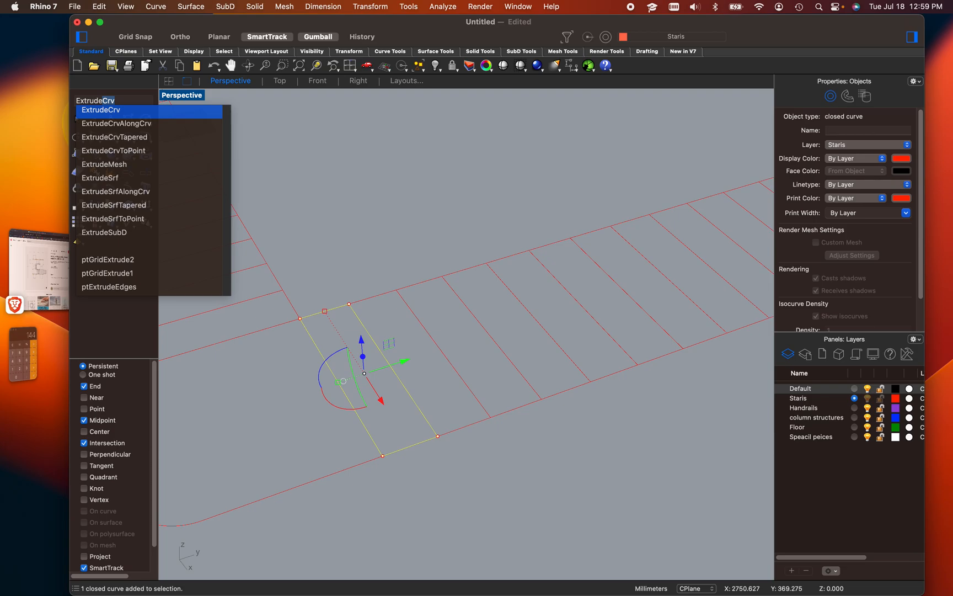
{"action": "key", "text": "Return"}
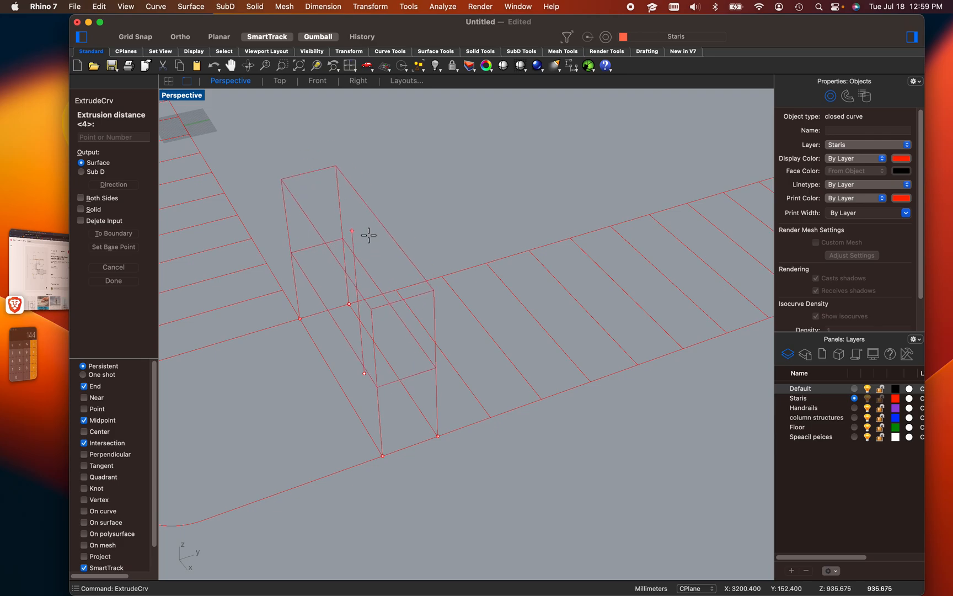
{"action": "left_click", "coordinate": [189, 98]}
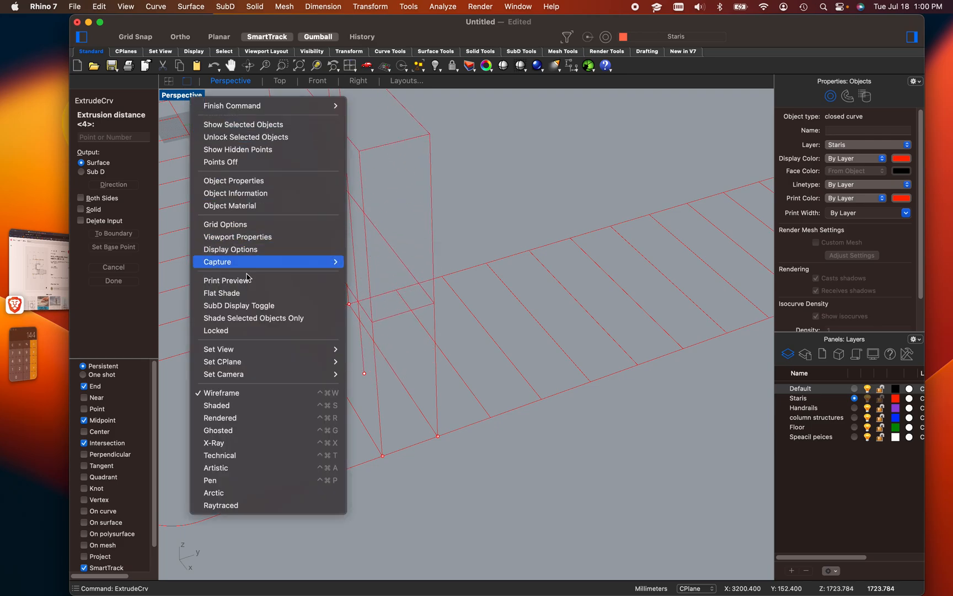
{"action": "left_click", "coordinate": [234, 406]}
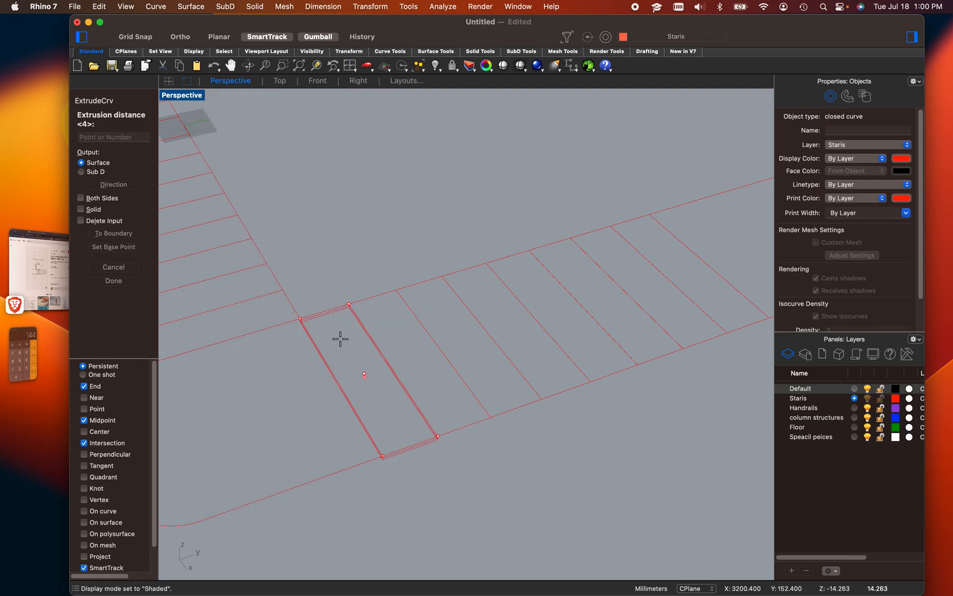
{"action": "right_click_drag", "start_coordinate": [370, 233], "coordinate": [293, 360]}
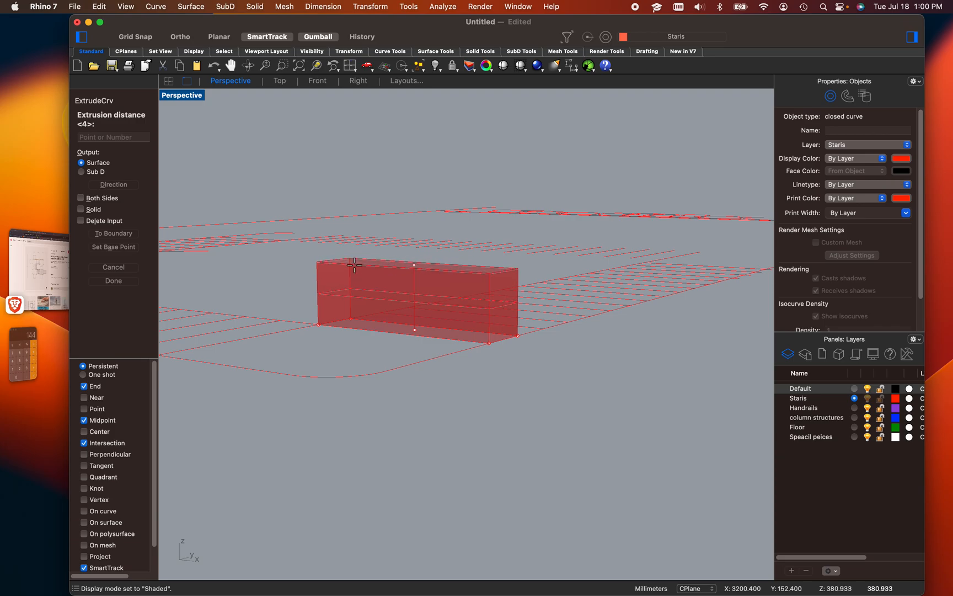
{"action": "type", "text": "150"}
{"action": "key", "text": "Return"}
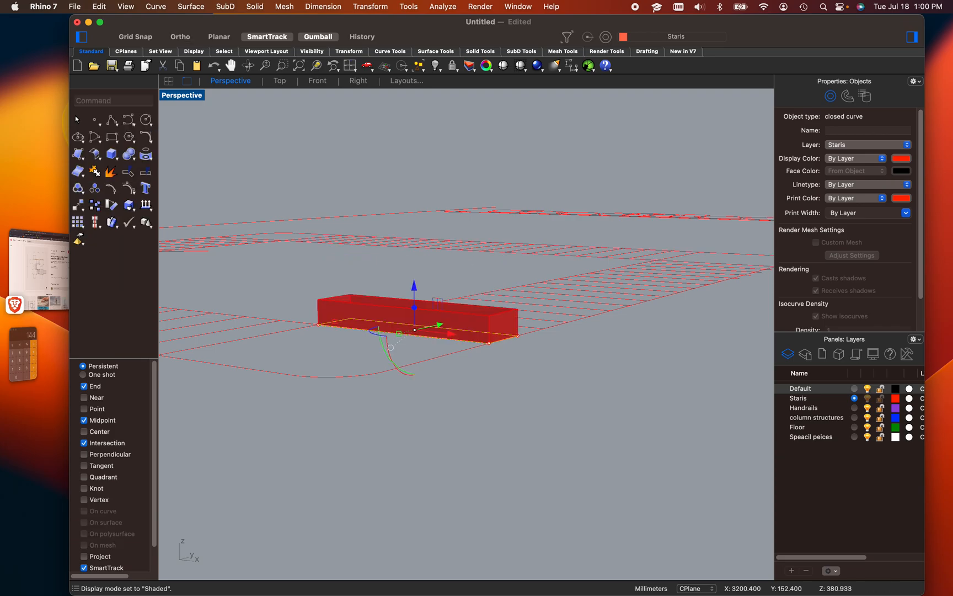
Cap the open ends of the extruded tread
{"action": "left_click", "coordinate": [339, 273]}
{"action": "right_click_drag", "start_coordinate": [338, 274], "coordinate": [356, 248]}
{"action": "right_click_drag", "start_coordinate": [345, 296], "coordinate": [451, 144], "text": "shift"}
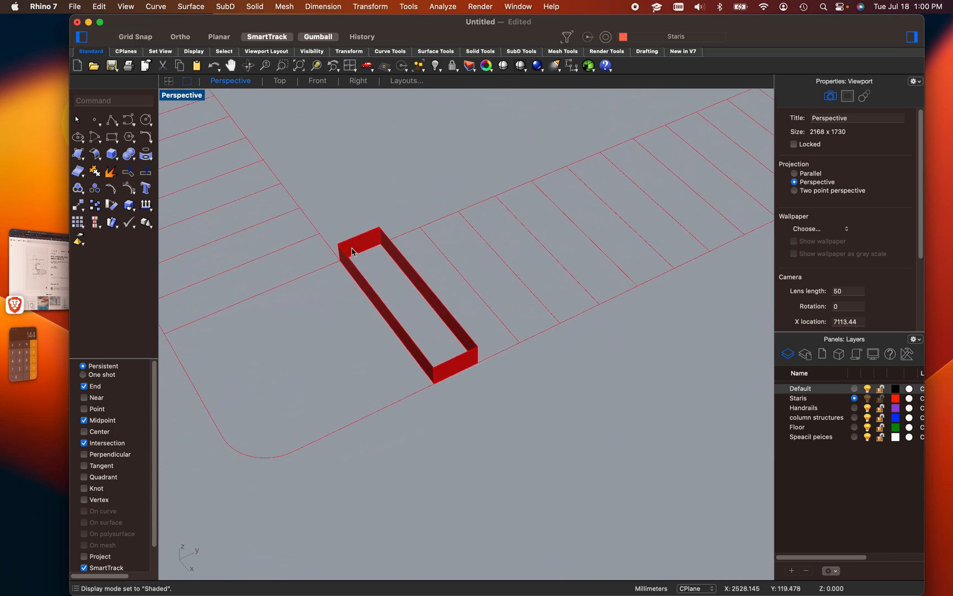
{"action": "scroll", "coordinate": [351, 252], "scroll_direction": "up", "scroll_amount": 15}
{"action": "scroll", "coordinate": [354, 252], "scroll_direction": "down", "scroll_amount": 5}
{"action": "scroll", "coordinate": [390, 283], "scroll_direction": "up", "scroll_amount": 10}
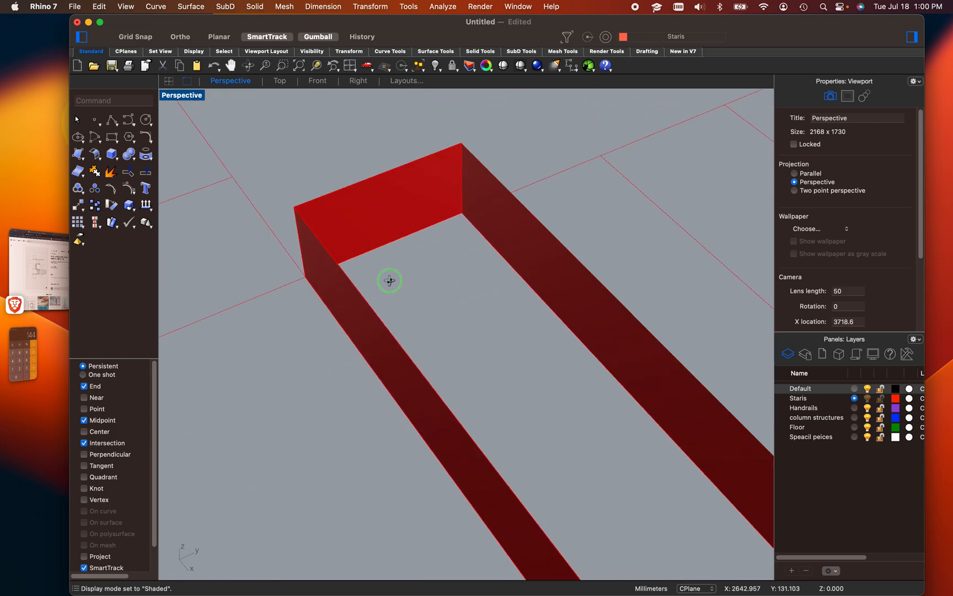
{"action": "scroll", "coordinate": [389, 277], "scroll_direction": "down", "scroll_amount": 8}
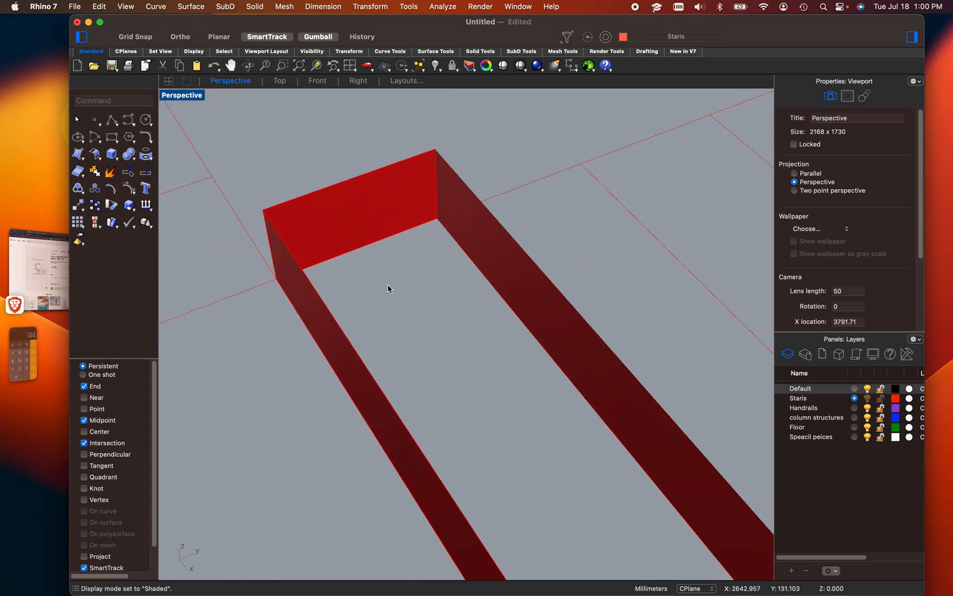
{"action": "left_click", "coordinate": [369, 213]}
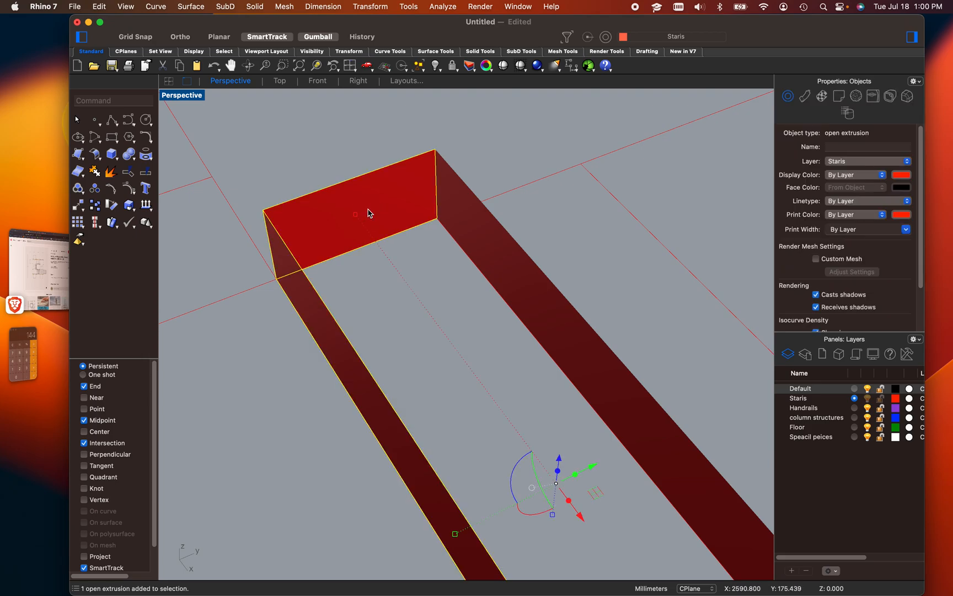
{"action": "type", "text": "Cap"}
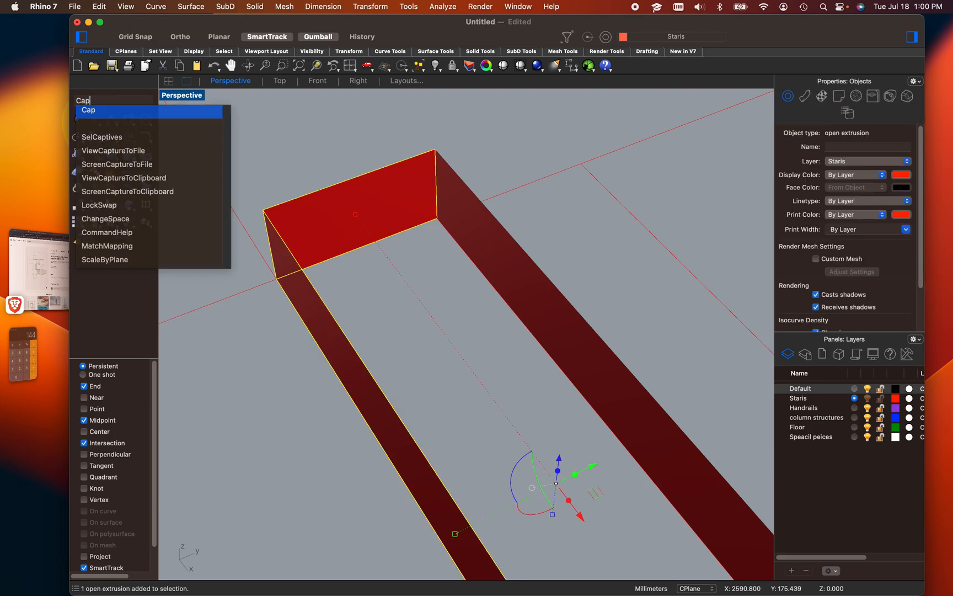
{"action": "key", "text": "Return"}
{"action": "left_click", "coordinate": [492, 154]}
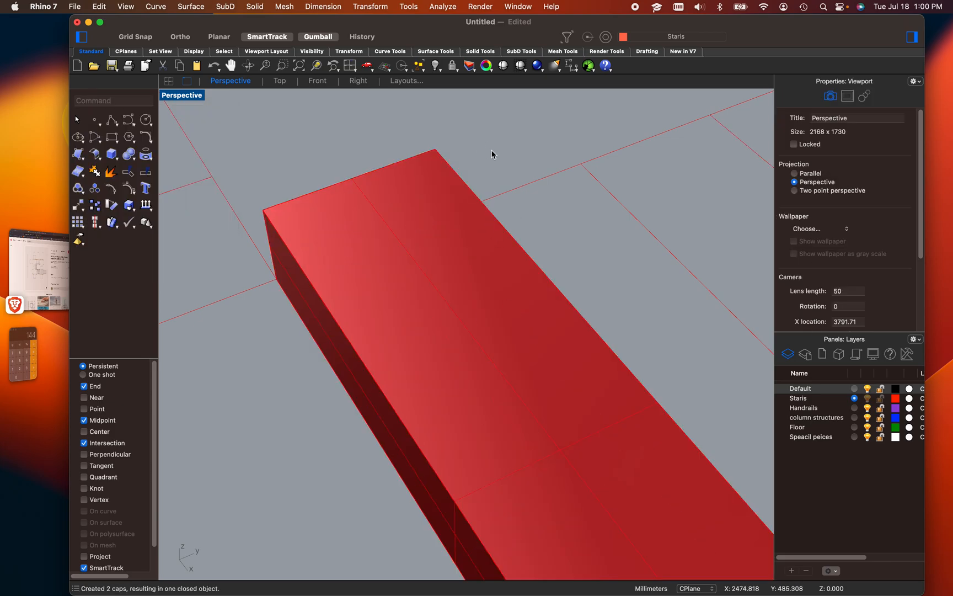
Undo both the cap and the surface extrusion of the tread
{"action": "key", "text": "super+z"}
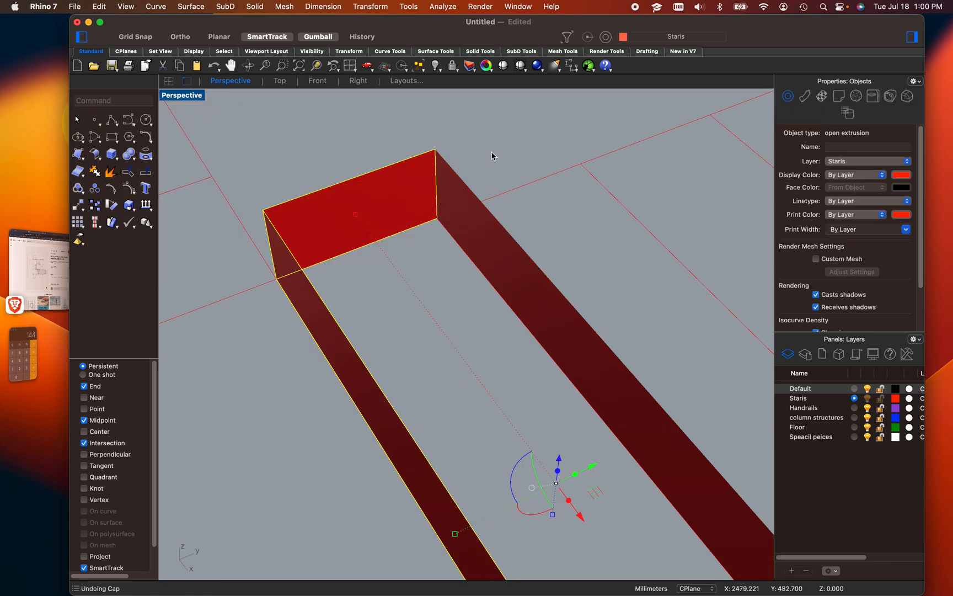
{"action": "key", "text": "super+z"}
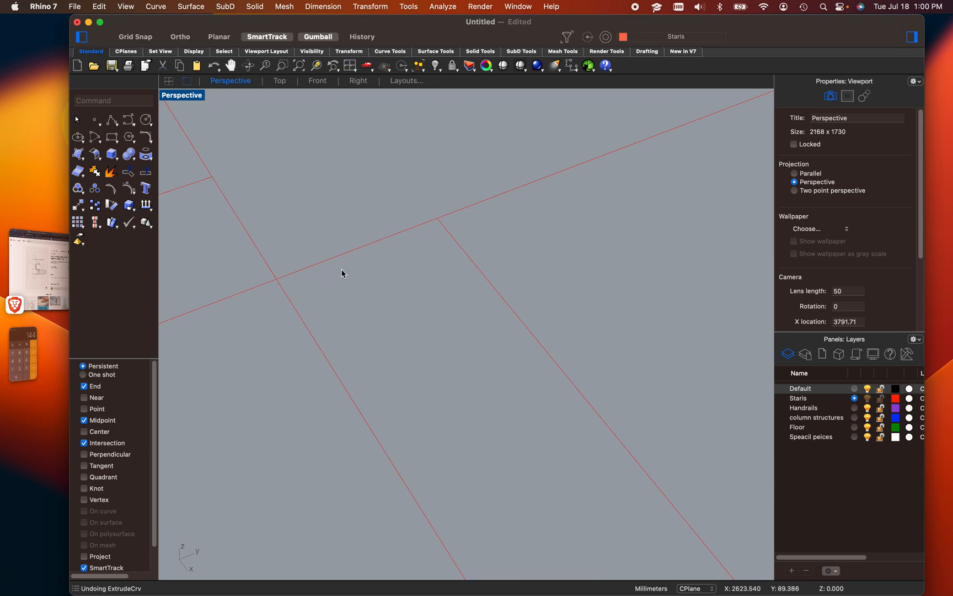
Extrude the closed tread outline upward 6" with the Solid option enabled
{"action": "left_click", "coordinate": [366, 251]}
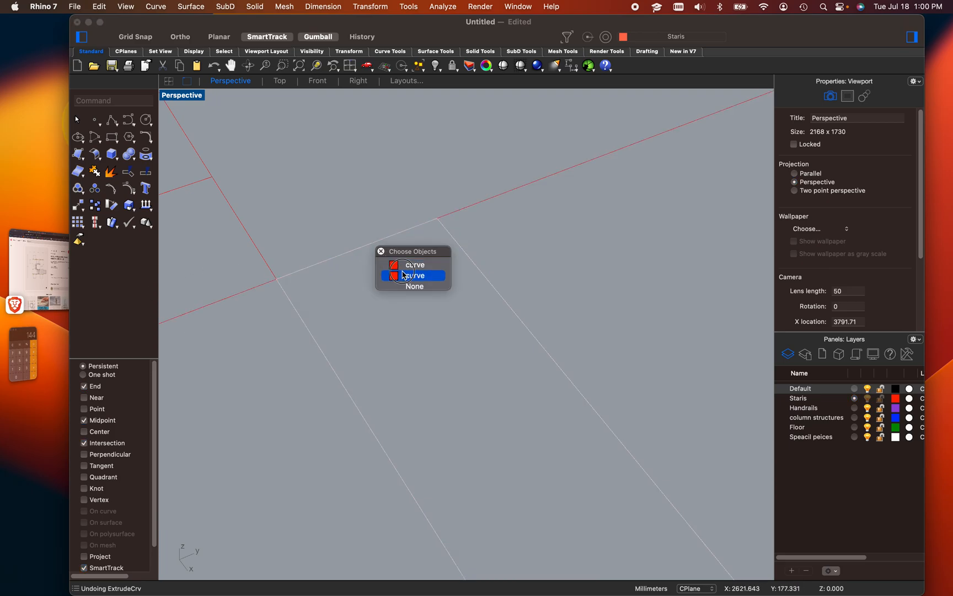
{"action": "left_click", "coordinate": [403, 275]}
{"action": "type", "text": "ext"}
{"action": "key", "text": "Return"}
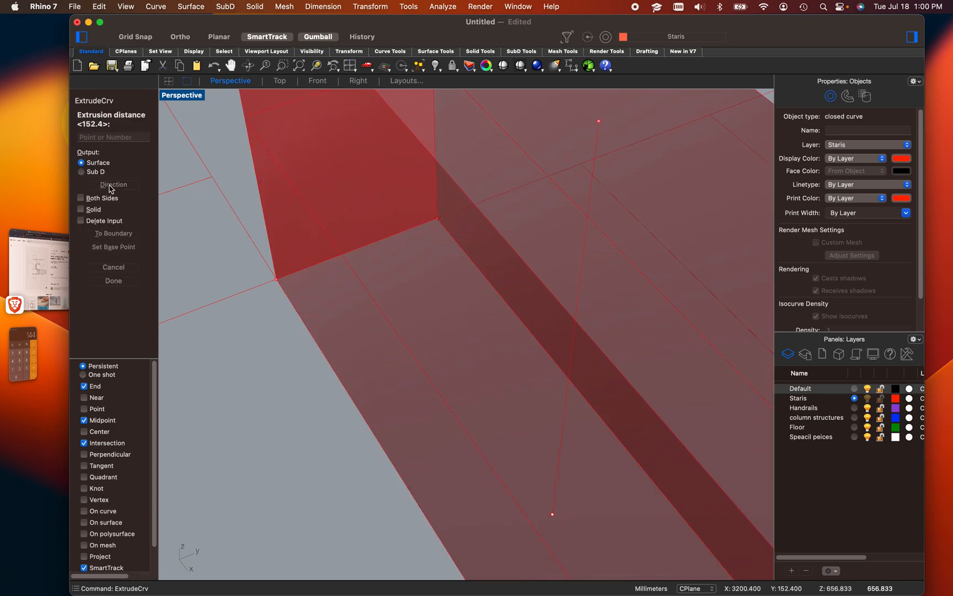
{"action": "left_click", "coordinate": [81, 209]}
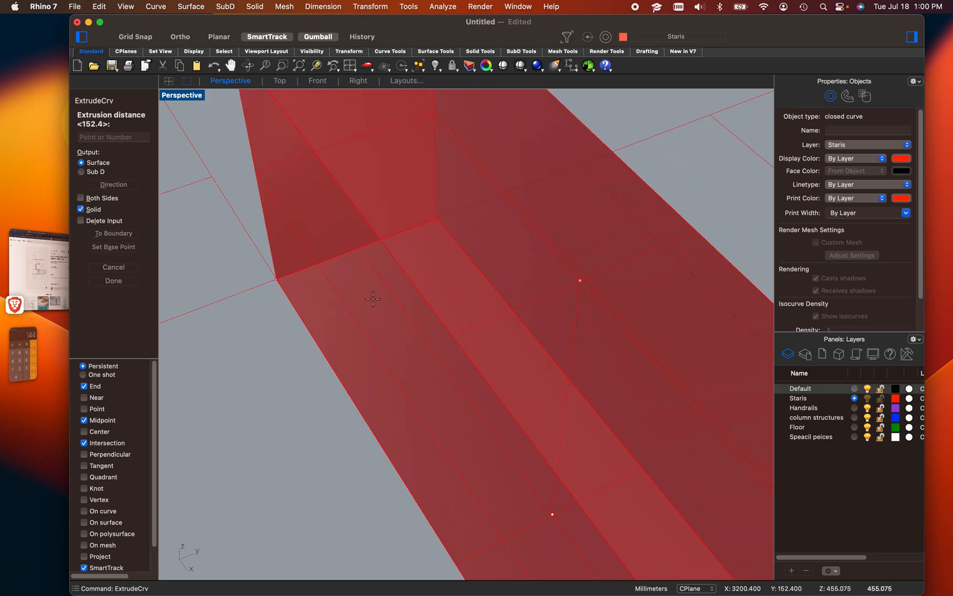
{"action": "type", "text": "6\""}
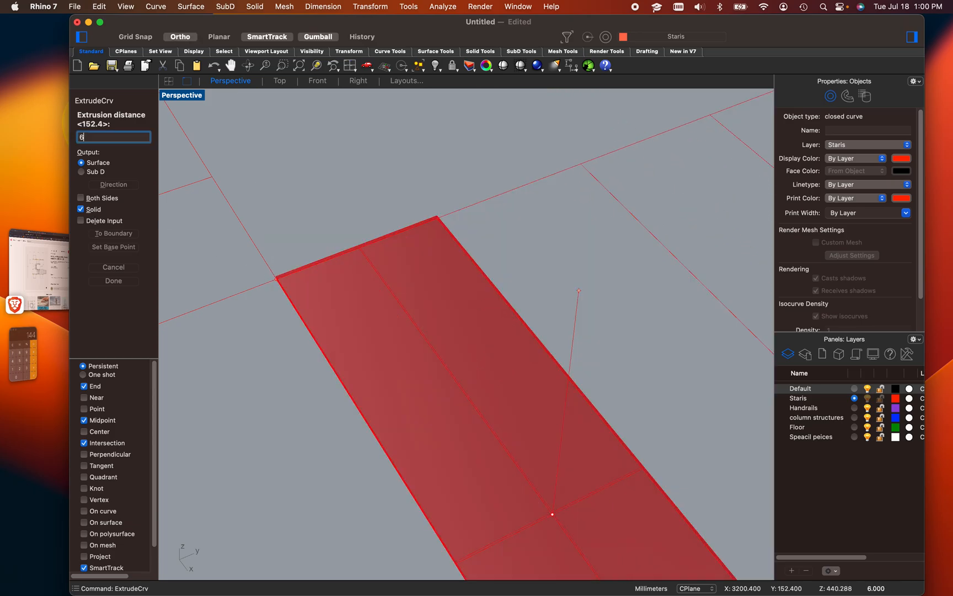
{"action": "key", "text": "Return"}
{"action": "scroll", "coordinate": [356, 278], "scroll_direction": "down", "scroll_amount": 10}
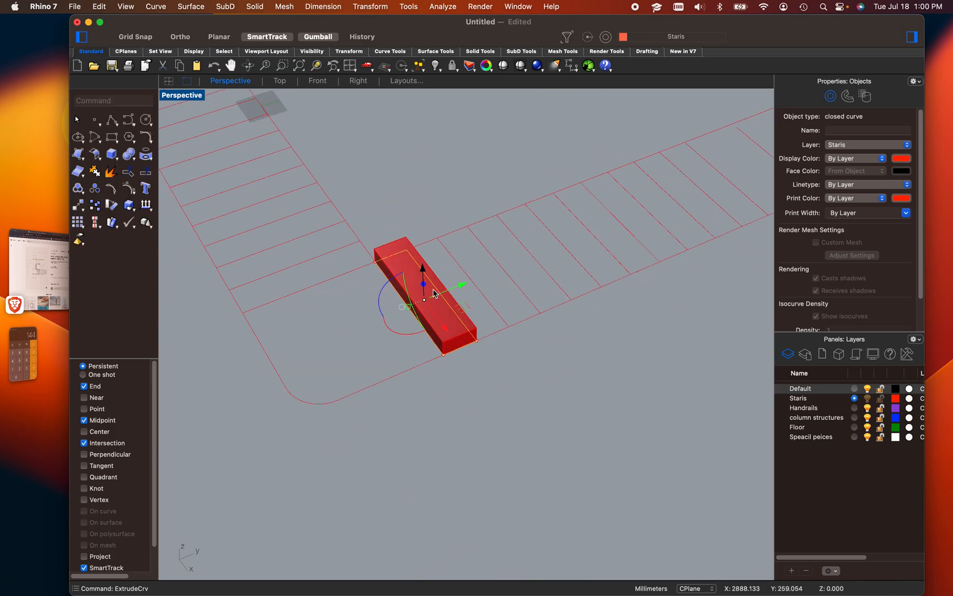
{"action": "scroll", "coordinate": [449, 173], "scroll_direction": "up", "scroll_amount": 8}
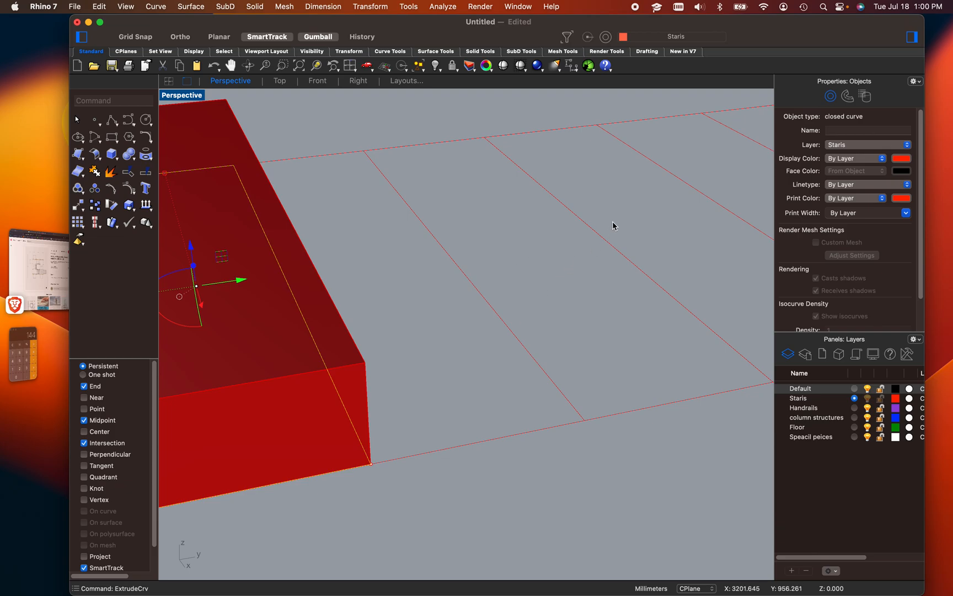
{"action": "scroll", "coordinate": [594, 326], "scroll_direction": "down", "scroll_amount": 8}
{"action": "scroll", "coordinate": [403, 245], "scroll_direction": "up", "scroll_amount": 5}
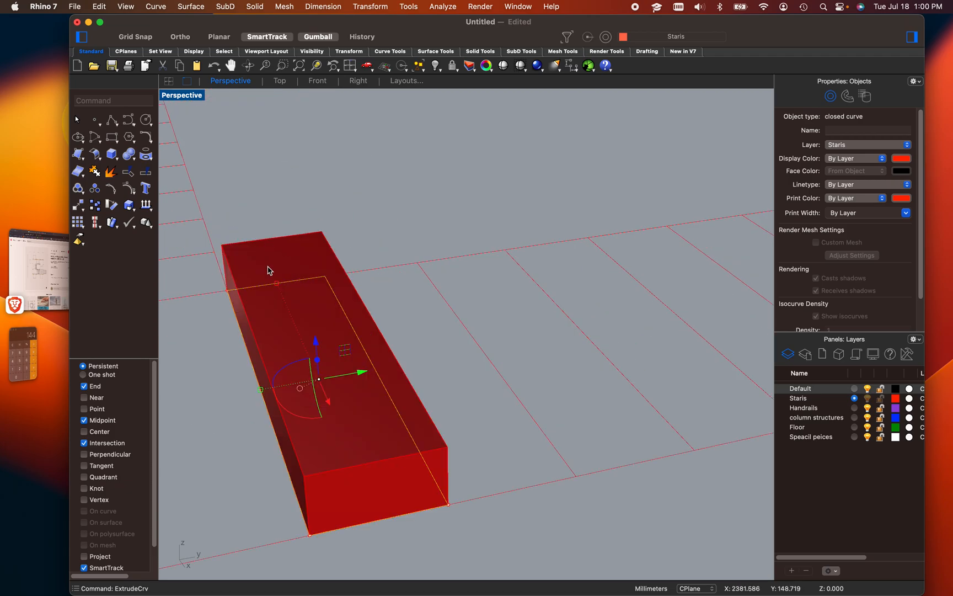
Delete the 6" solid tread extruded from the stair plan
{"action": "left_click", "coordinate": [319, 270]}
{"action": "key", "text": "Delete"}
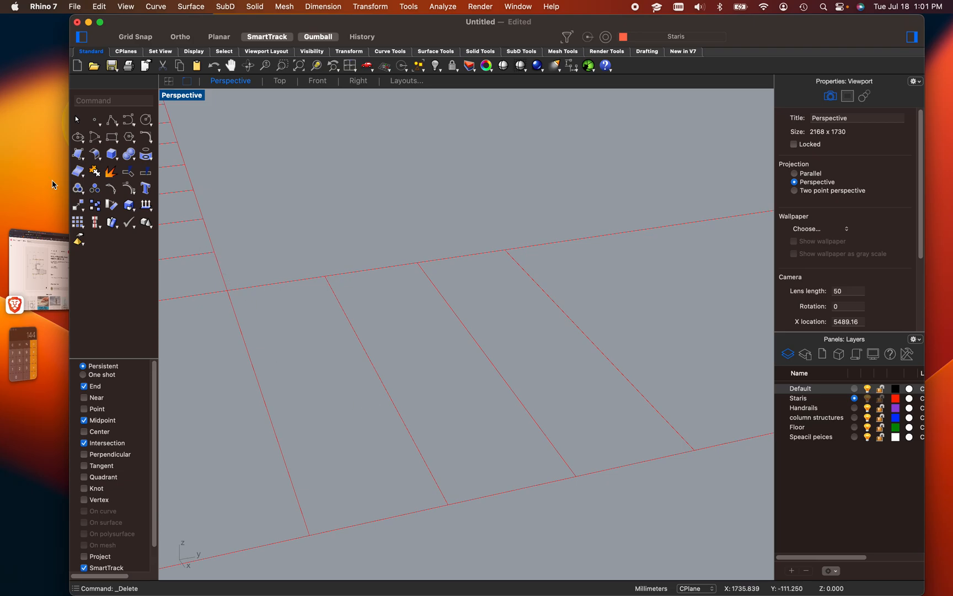
Start a polyline at the first tread's outer corner and draw a vertical 6" riser upward in the Front view
{"action": "double_click", "coordinate": [187, 99]}
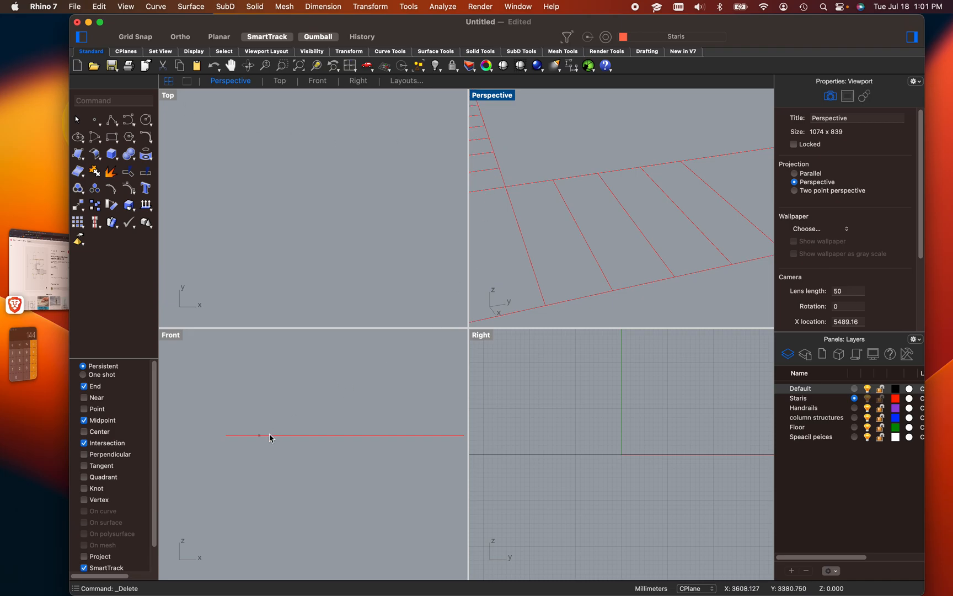
{"action": "scroll", "coordinate": [496, 180], "scroll_direction": "down", "scroll_amount": 2}
{"action": "scroll", "coordinate": [496, 180], "scroll_direction": "down", "scroll_amount": 2}
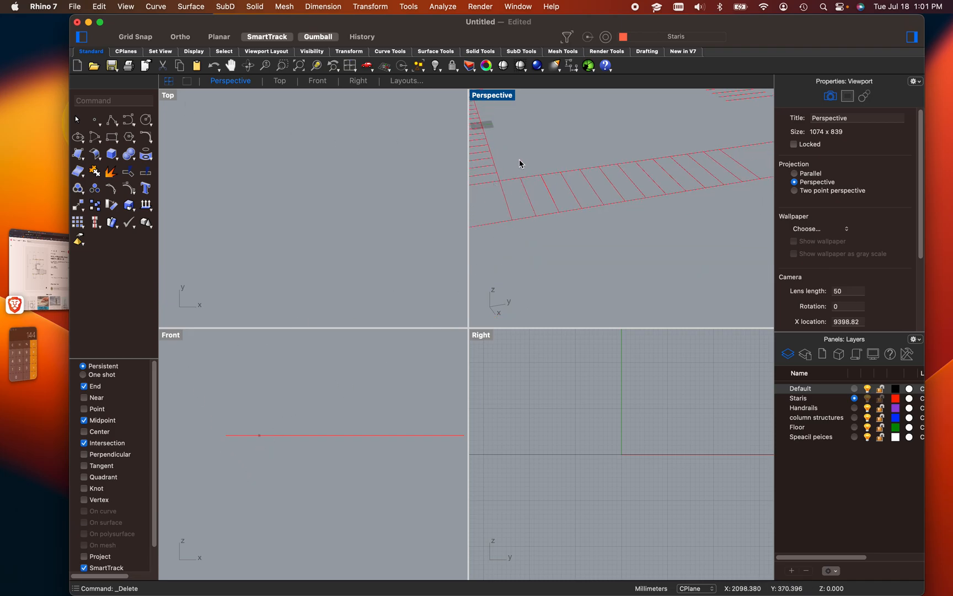
{"action": "double_click", "coordinate": [492, 96]}
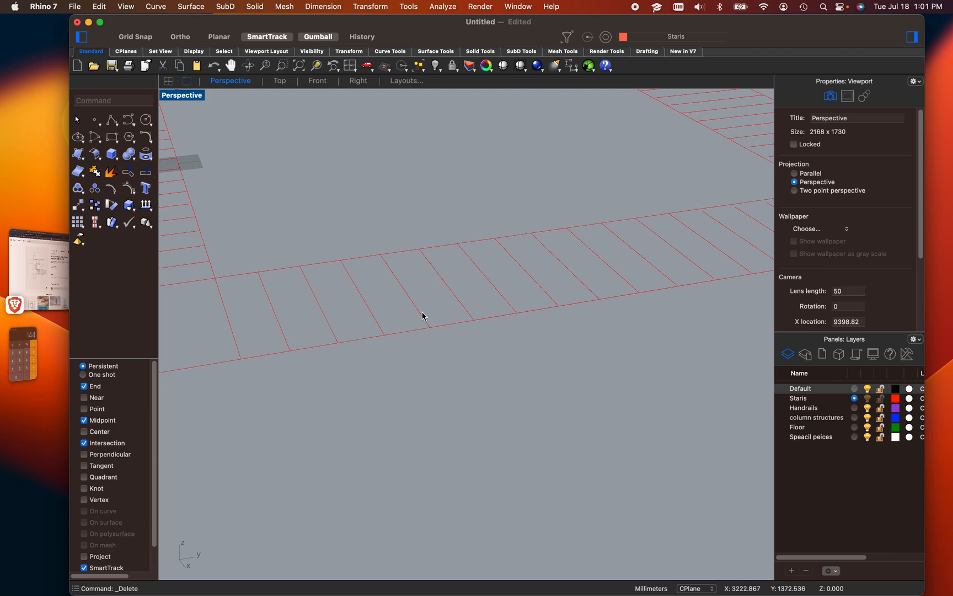
{"action": "scroll", "coordinate": [410, 390], "scroll_direction": "down", "scroll_amount": 5}
{"action": "scroll", "coordinate": [366, 441], "scroll_direction": "up", "scroll_amount": 5}
{"action": "right_click_drag", "start_coordinate": [381, 334], "coordinate": [417, 403], "text": "shift"}
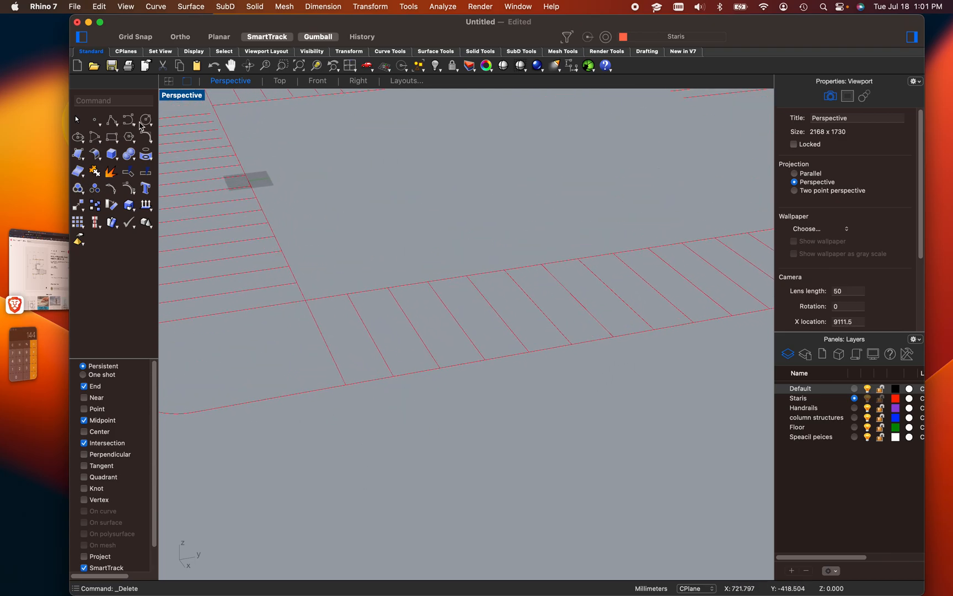
{"action": "type", "text": "Polyli"}
{"action": "key", "text": "Return"}
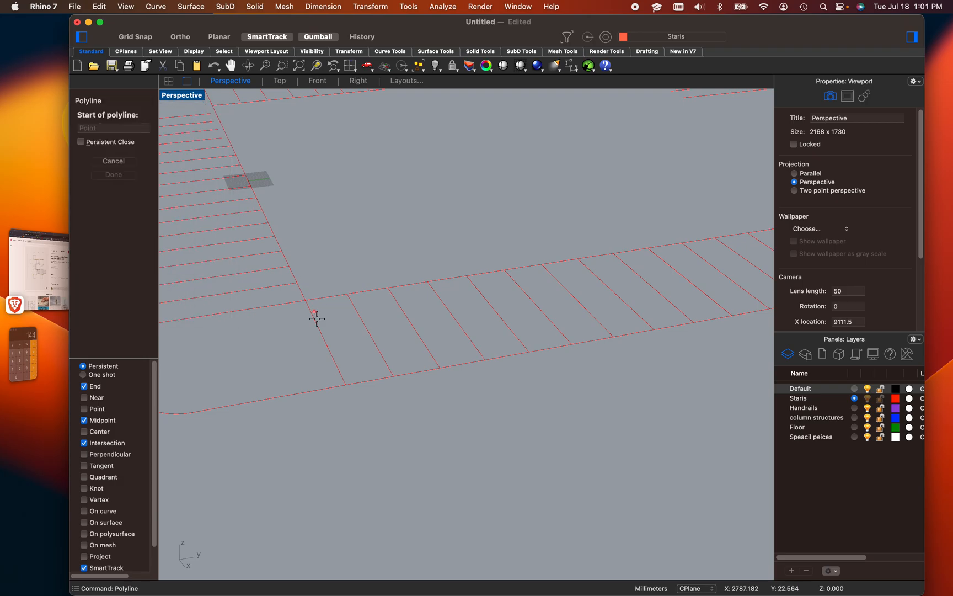
{"action": "scroll", "coordinate": [331, 348], "scroll_direction": "up", "scroll_amount": 2}
{"action": "left_click", "coordinate": [351, 391]}
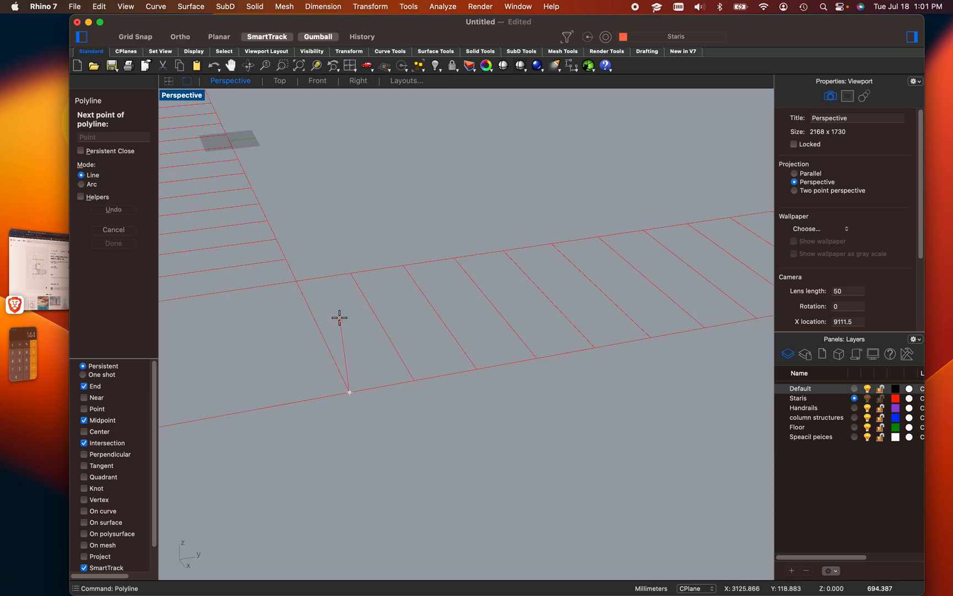
{"action": "double_click", "coordinate": [187, 95]}
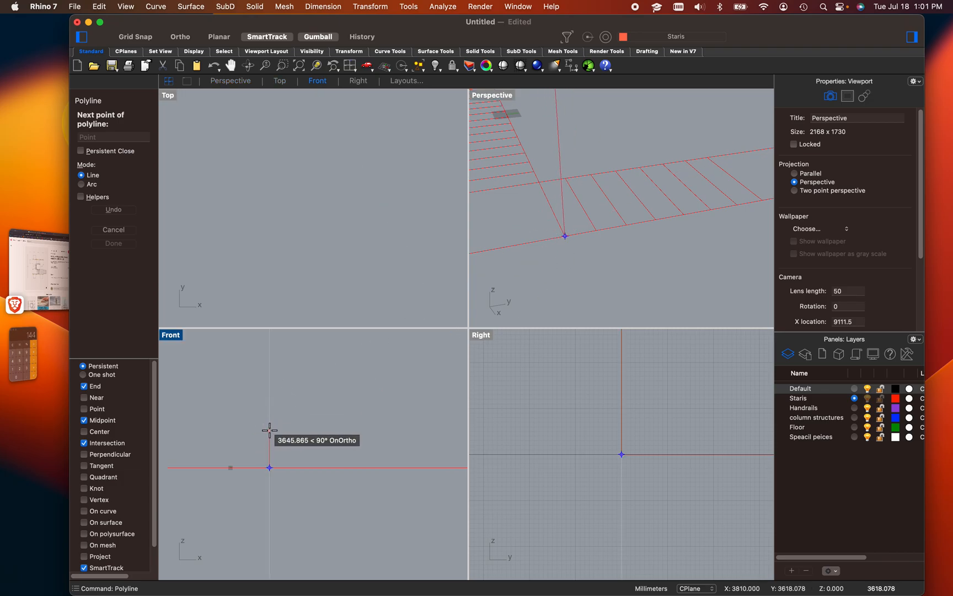
{"action": "type", "text": "6\""}
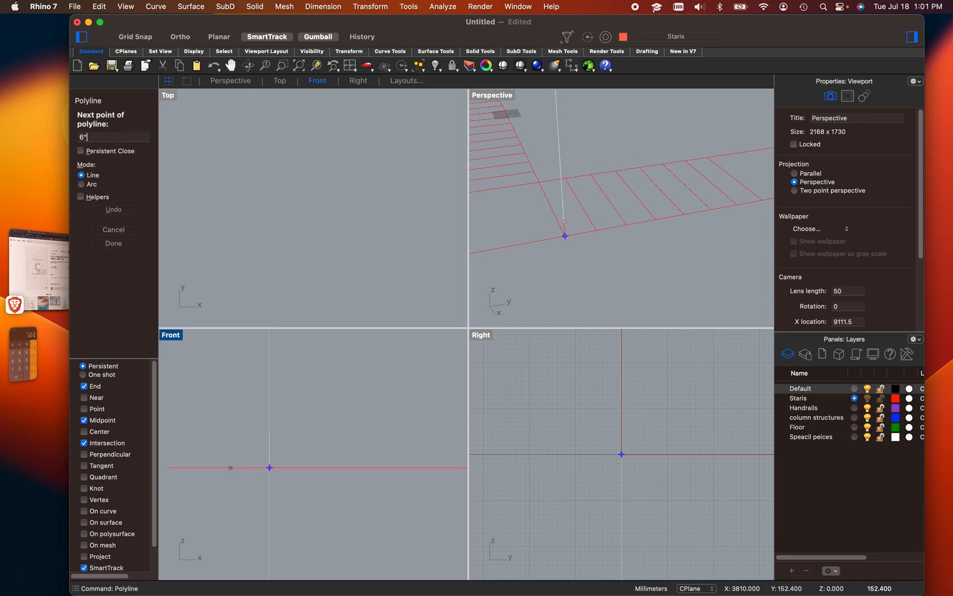
{"action": "key", "text": "Return"}
Add a horizontal 12" tread segment from the top of the riser with Ortho, and finish the polyline
{"action": "scroll", "coordinate": [272, 440], "scroll_direction": "up", "scroll_amount": 8}
{"action": "scroll", "coordinate": [260, 525], "scroll_direction": "up", "scroll_amount": 12}
{"action": "scroll", "coordinate": [275, 513], "scroll_direction": "up", "scroll_amount": 10}
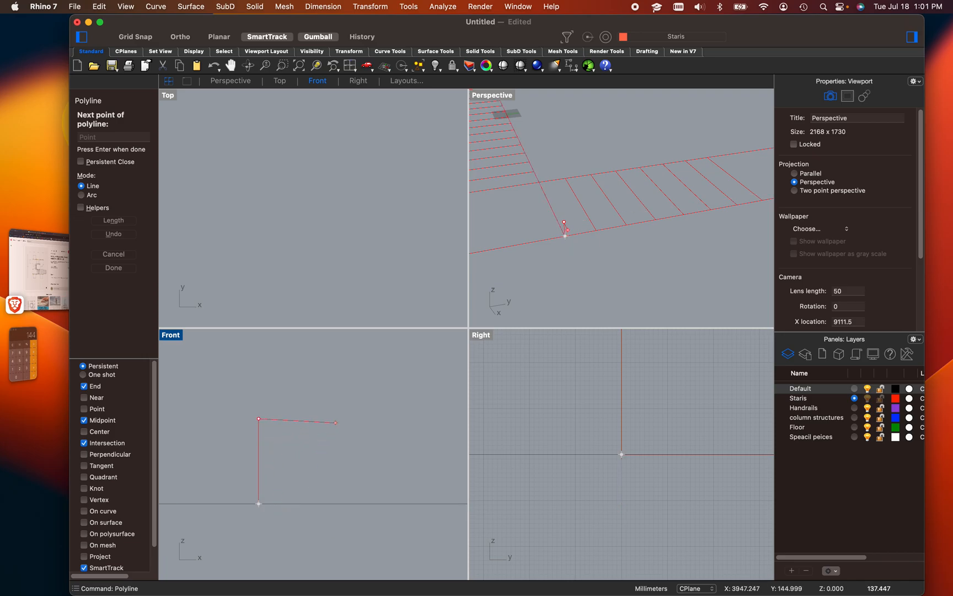
{"action": "type", "text": "12\""}
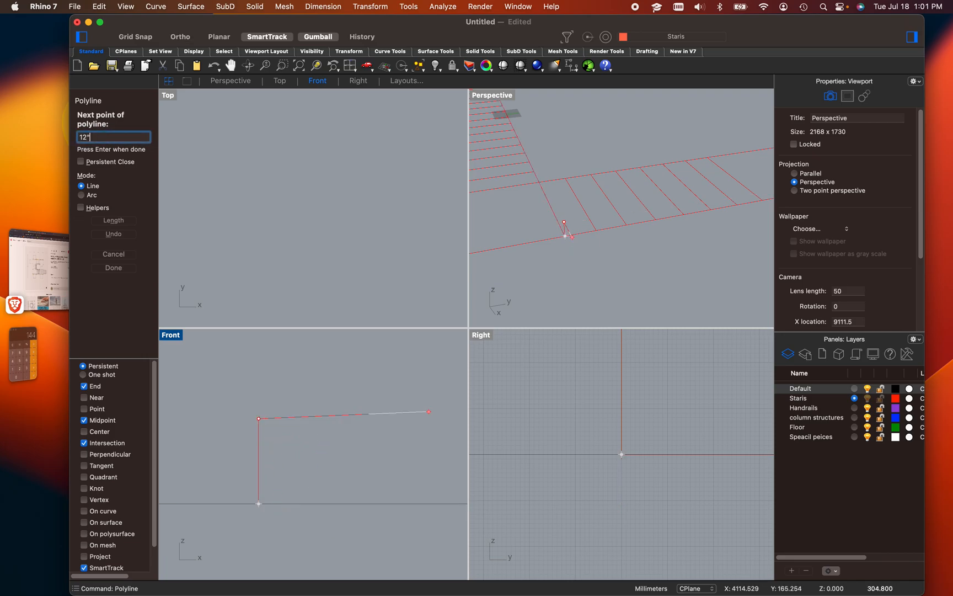
{"action": "key", "text": "Return"}
{"action": "scroll", "coordinate": [353, 423], "scroll_direction": "down", "scroll_amount": 10}
{"action": "key", "text": "F8"}
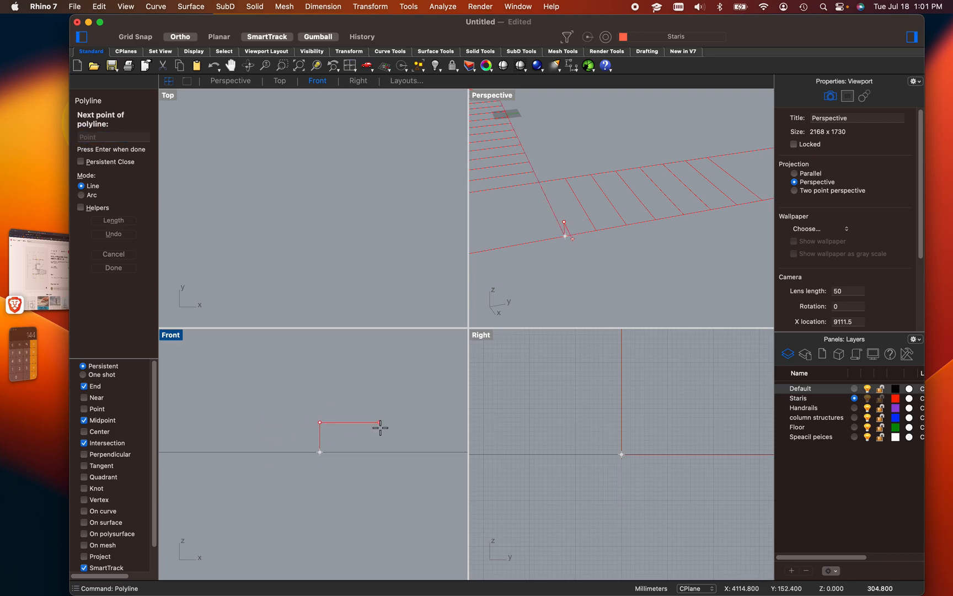
{"action": "left_click", "coordinate": [404, 418]}
{"action": "key", "text": "F8"}
{"action": "scroll", "coordinate": [413, 375], "scroll_direction": "up", "scroll_amount": 3}
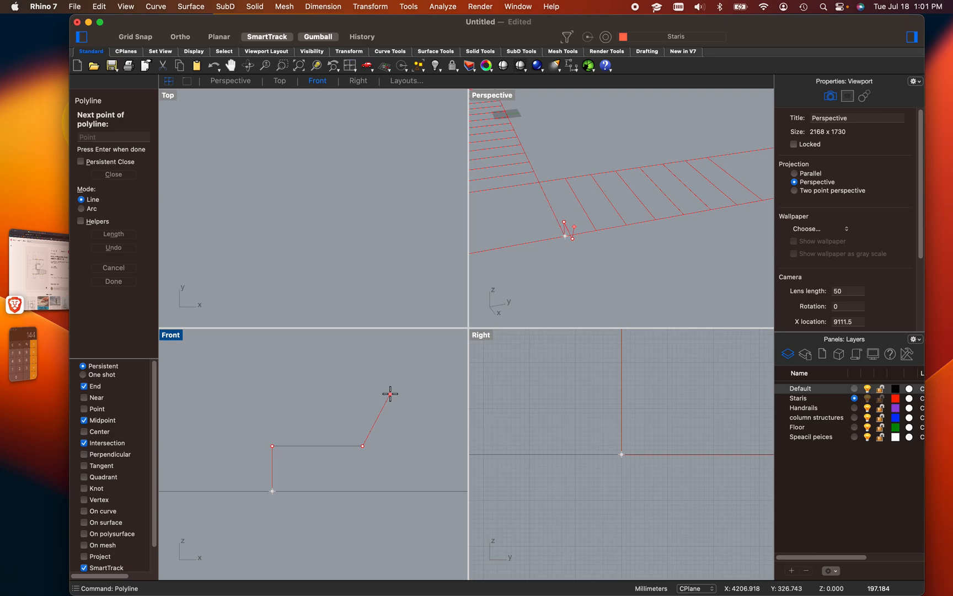
{"action": "key", "text": "Return"}
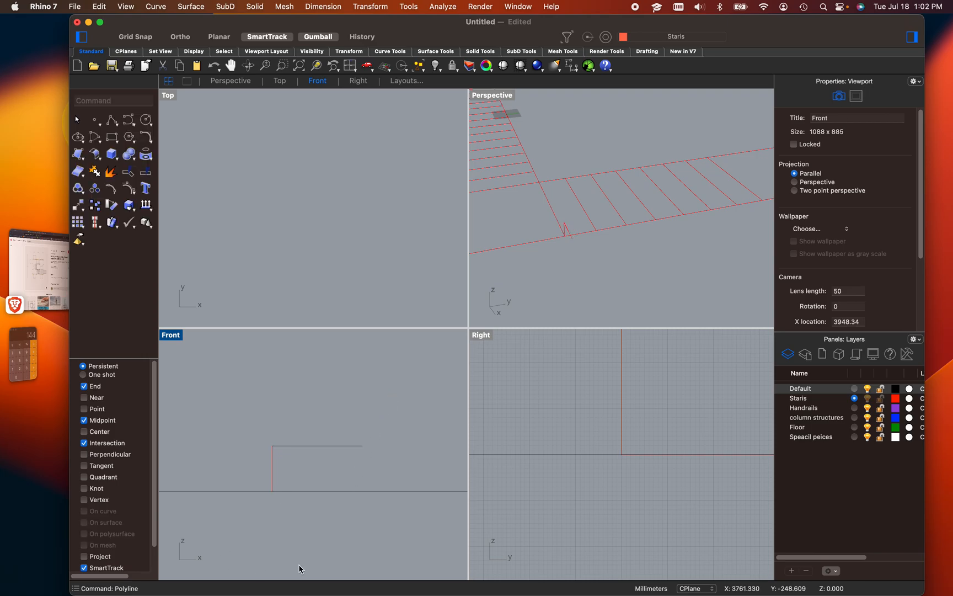
{"action": "left_click_drag", "start_coordinate": [274, 422], "coordinate": [271, 418]}
{"action": "type", "text": "copy"}
{"action": "key", "text": "Return"}
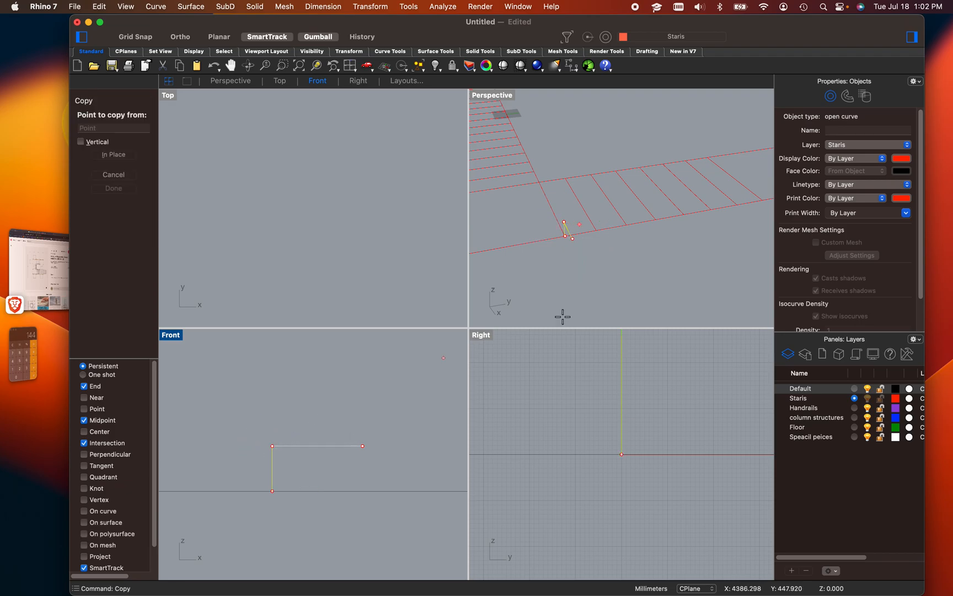
{"action": "scroll", "coordinate": [609, 211], "scroll_direction": "up", "scroll_amount": 12}
{"action": "scroll", "coordinate": [587, 223], "scroll_direction": "down", "scroll_amount": 10}
{"action": "right_click_drag", "start_coordinate": [559, 279], "coordinate": [636, 250], "text": "shift"}
{"action": "scroll", "coordinate": [611, 223], "scroll_direction": "up", "scroll_amount": 8}
{"action": "key", "text": "Escape"}
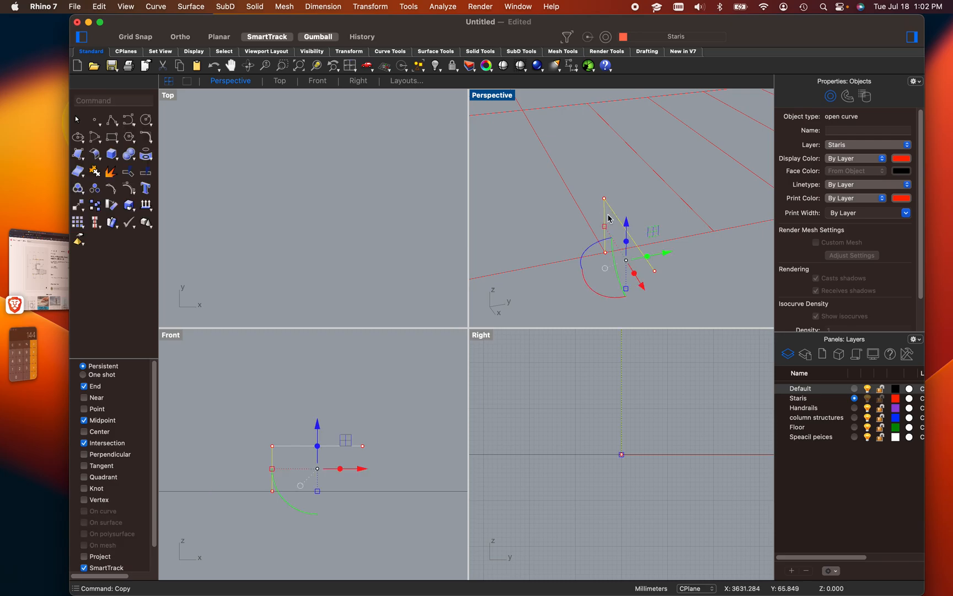
{"action": "key", "text": "Escape"}
Rotate the step profile 90 degrees to run along the stair flight, and move its lower end back onto the tread's outer corner
{"action": "left_click", "coordinate": [618, 222]}
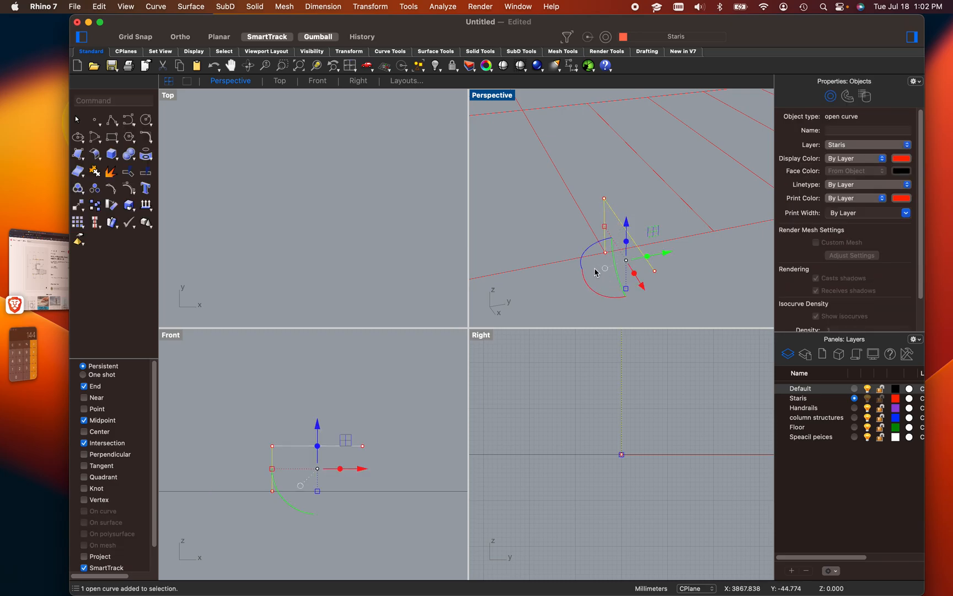
{"action": "left_click_drag", "start_coordinate": [593, 251], "coordinate": [576, 300], "text": "shift"}
{"action": "type", "text": "mo"}
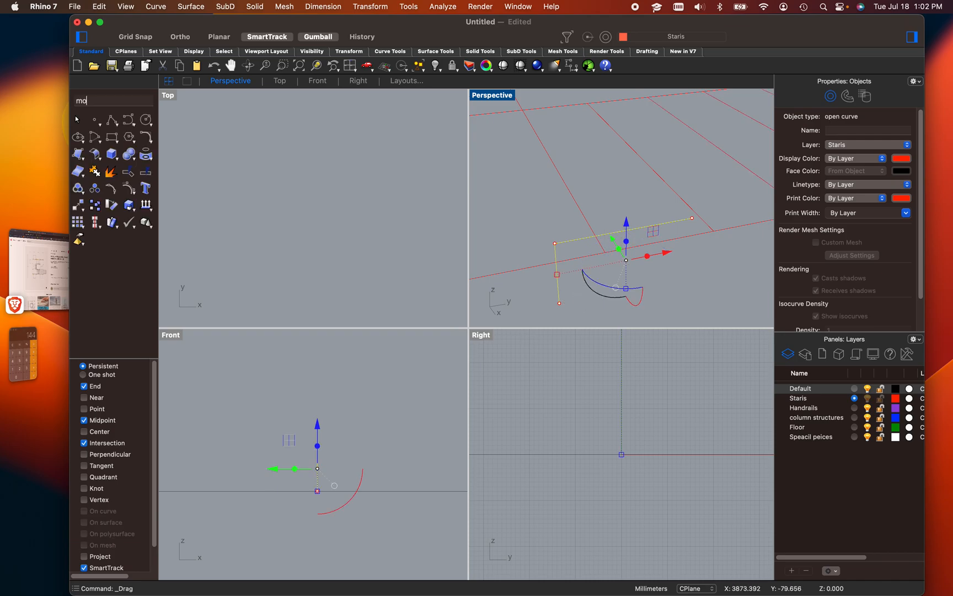
{"action": "type", "text": "ve"}
{"action": "key", "text": "Return"}
{"action": "left_click", "coordinate": [559, 303]}
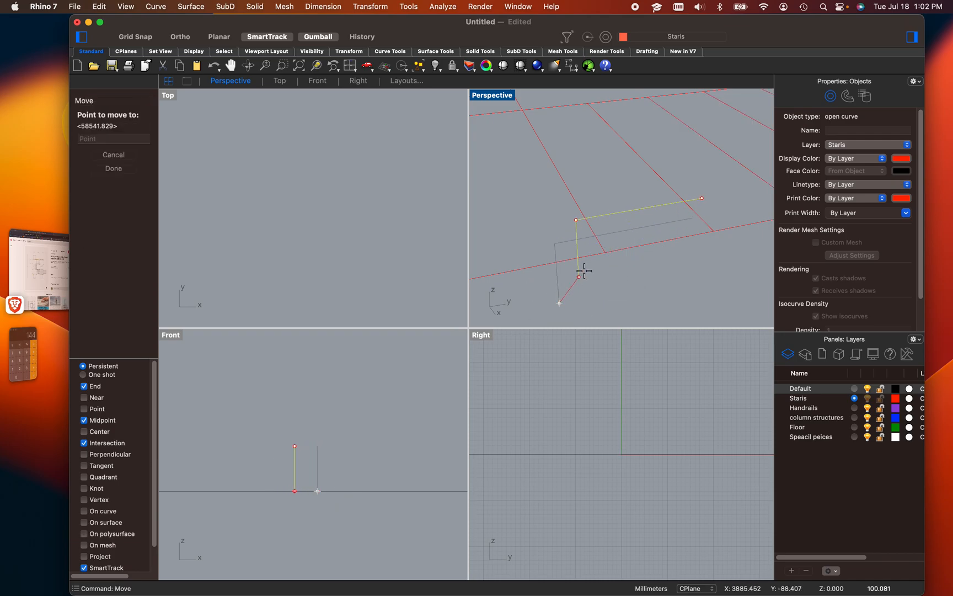
{"action": "left_click", "coordinate": [605, 253]}
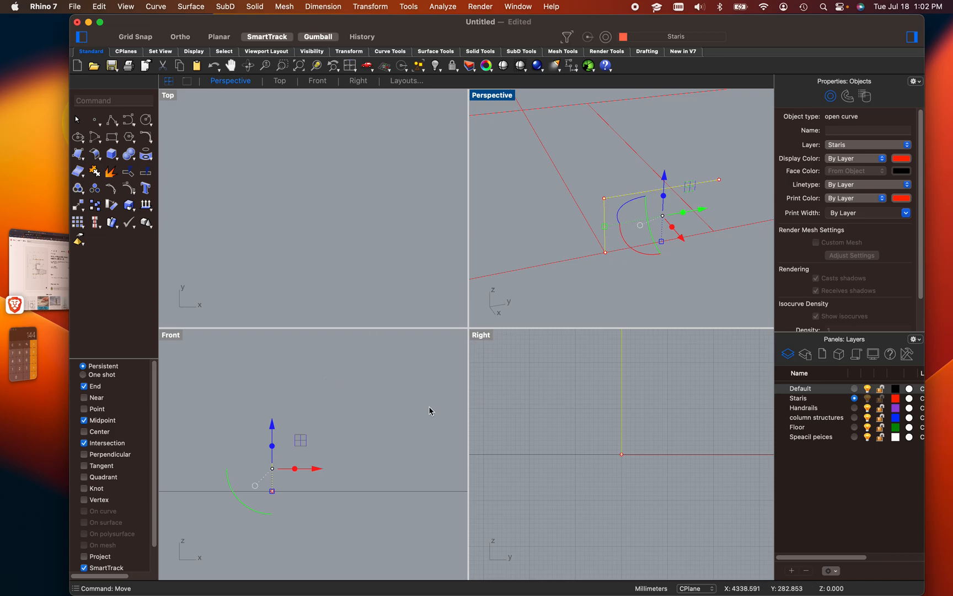
Copy the step profile from its lower end to the outer end of its tread to form the second step
{"action": "scroll", "coordinate": [571, 408], "scroll_direction": "down", "scroll_amount": 8}
{"action": "right_click_drag", "start_coordinate": [599, 391], "coordinate": [528, 497]}
{"action": "scroll", "coordinate": [545, 466], "scroll_direction": "down", "scroll_amount": 8}
{"action": "scroll", "coordinate": [548, 468], "scroll_direction": "down", "scroll_amount": 5}
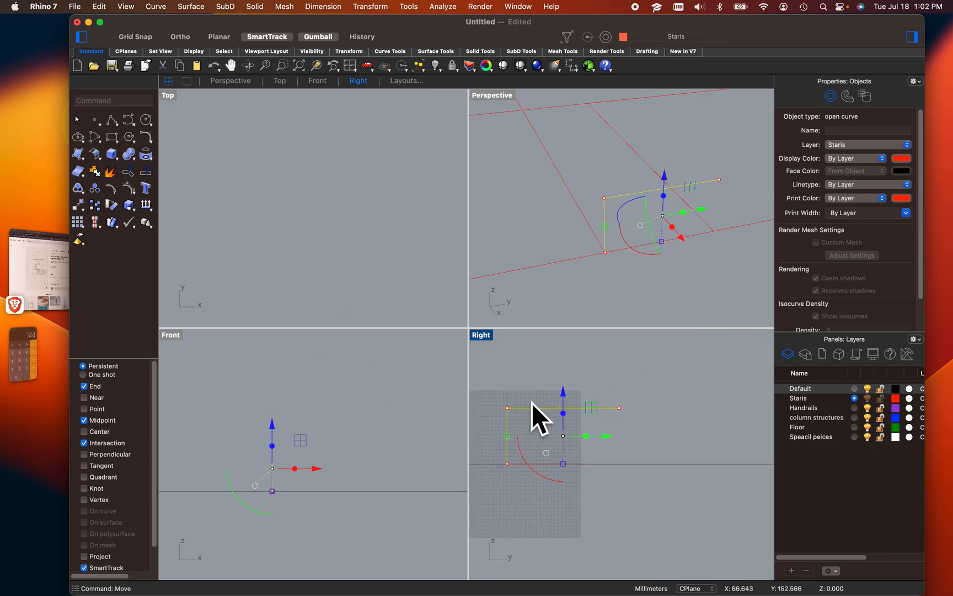
{"action": "left_click_drag", "start_coordinate": [469, 325], "coordinate": [256, 324]}
{"action": "right_click_drag", "start_coordinate": [645, 402], "coordinate": [708, 407]}
{"action": "left_click", "coordinate": [636, 408]}
{"action": "left_click_drag", "start_coordinate": [624, 427], "coordinate": [546, 386]}
{"action": "type", "text": "copy"}
{"action": "key", "text": "Return"}
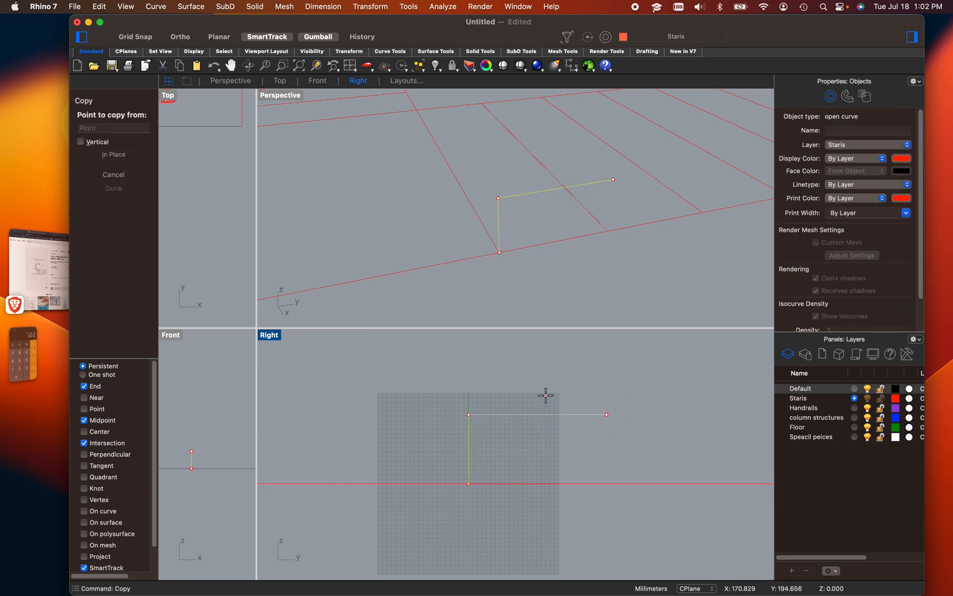
{"action": "left_click", "coordinate": [501, 253]}
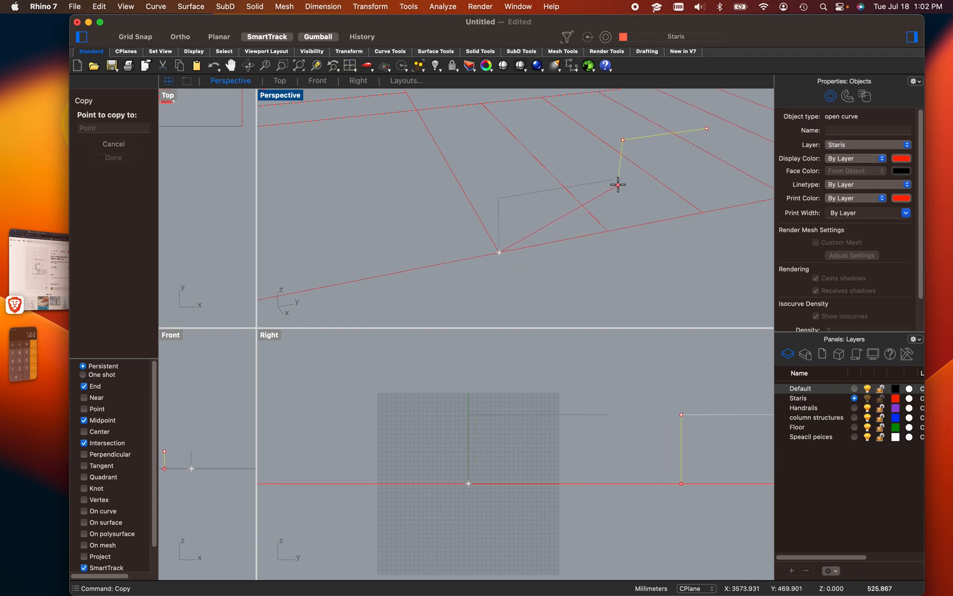
{"action": "key", "text": "F8"}
{"action": "right_click_drag", "start_coordinate": [627, 188], "coordinate": [561, 230], "text": "shift"}
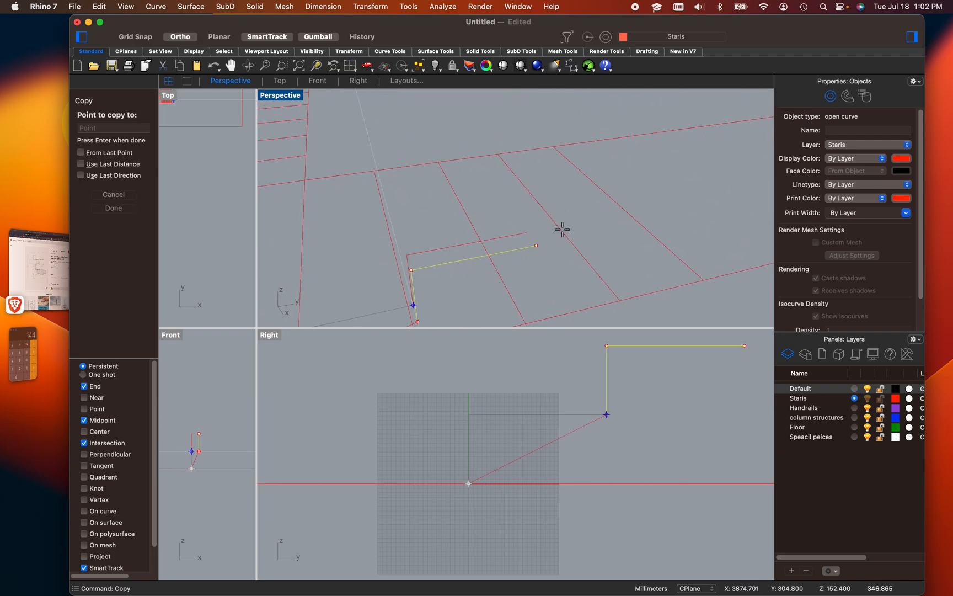
Place two more copies of the step profile, each starting at the end of the previous tread, and end the copying
{"action": "left_click", "coordinate": [527, 233]}
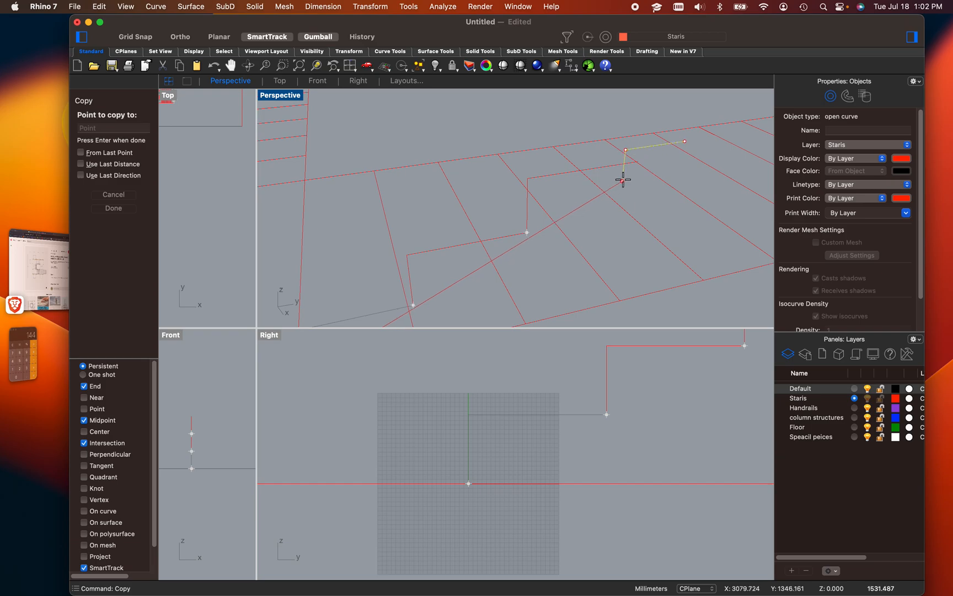
{"action": "right_click_drag", "start_coordinate": [666, 204], "coordinate": [592, 200], "text": "shift"}
{"action": "left_click", "coordinate": [600, 209]}
{"action": "right_click_drag", "start_coordinate": [608, 241], "coordinate": [604, 270], "text": "shift"}
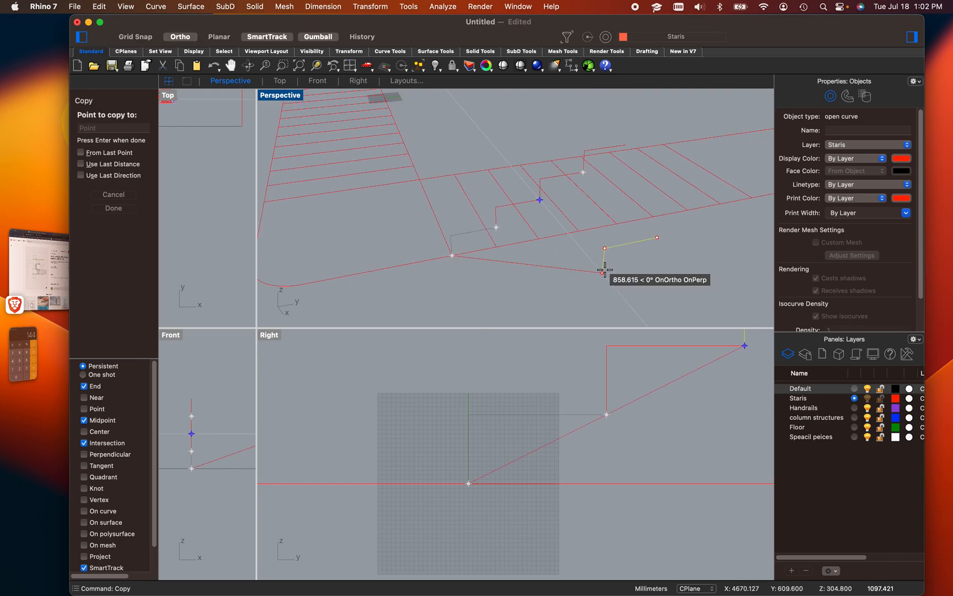
{"action": "key", "text": "Escape"}
Join the four step profiles into one open curve
{"action": "scroll", "coordinate": [635, 282], "scroll_direction": "down", "scroll_amount": 5}
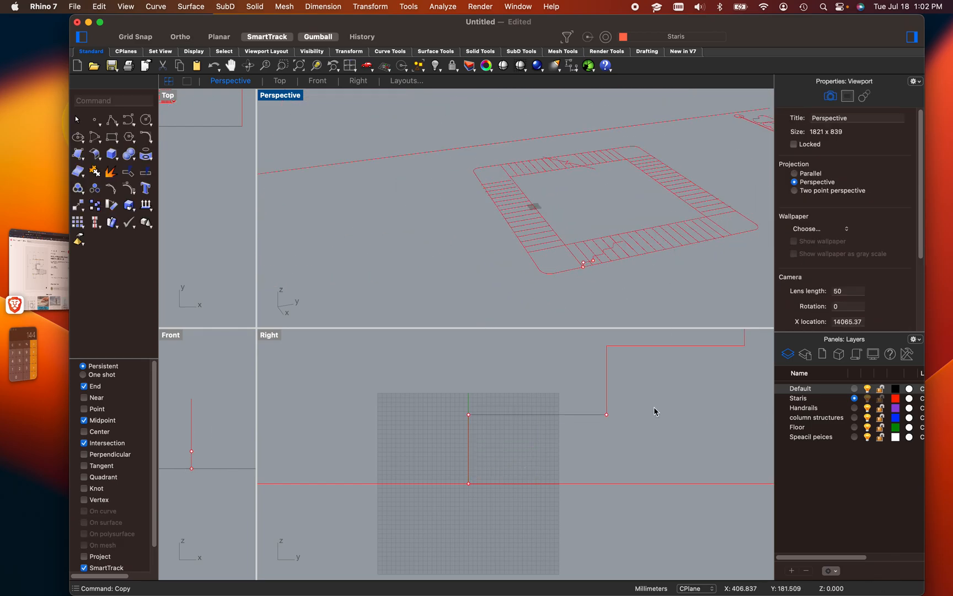
{"action": "scroll", "coordinate": [701, 364], "scroll_direction": "down", "scroll_amount": 10}
{"action": "right_click_drag", "start_coordinate": [694, 368], "coordinate": [474, 458]}
{"action": "left_click_drag", "start_coordinate": [611, 499], "coordinate": [346, 382]}
{"action": "scroll", "coordinate": [447, 469], "scroll_direction": "up", "scroll_amount": 5}
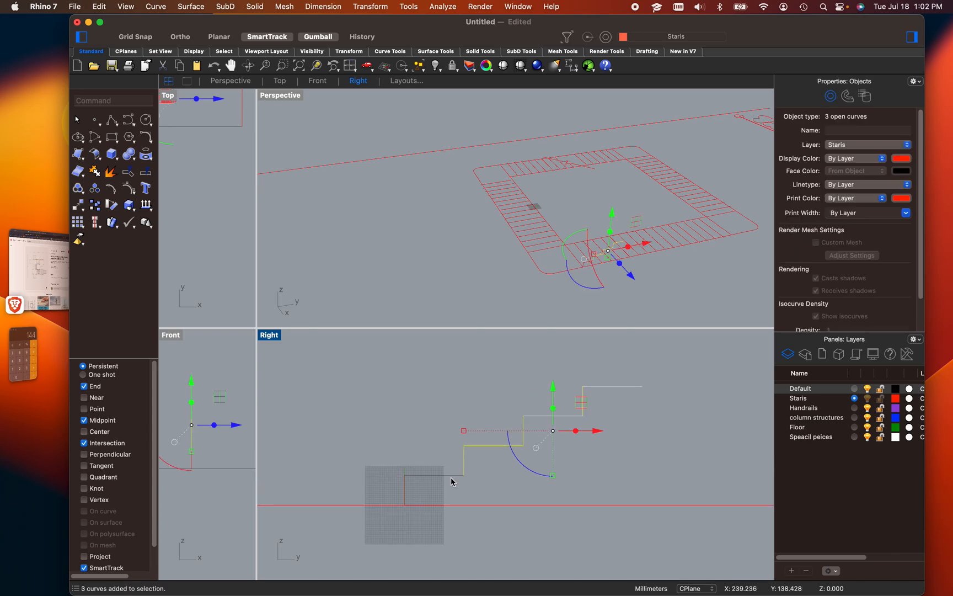
{"action": "left_click", "coordinate": [398, 465], "text": "shift"}
{"action": "key", "text": "Return"}
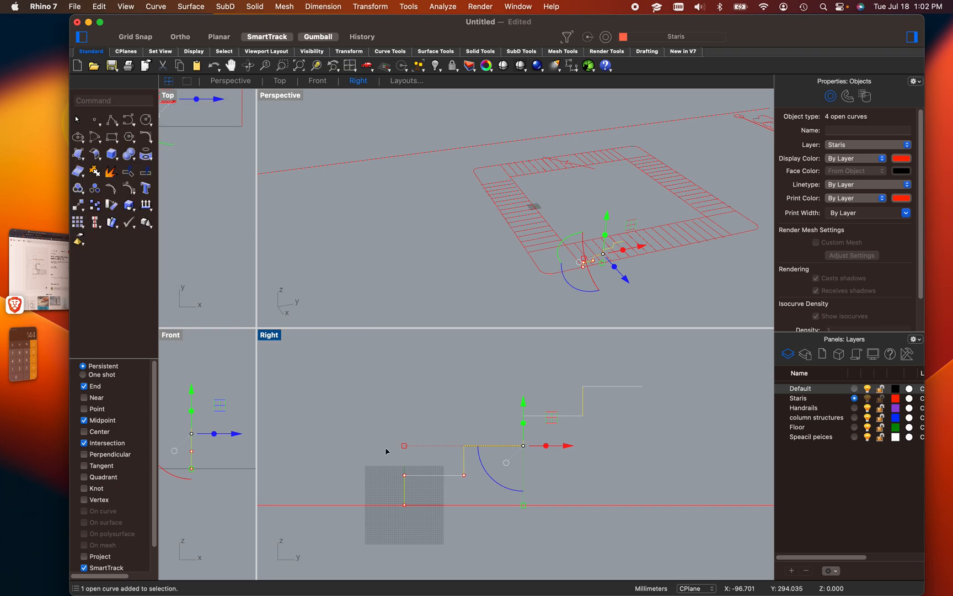
{"action": "scroll", "coordinate": [573, 483], "scroll_direction": "down", "scroll_amount": 3}
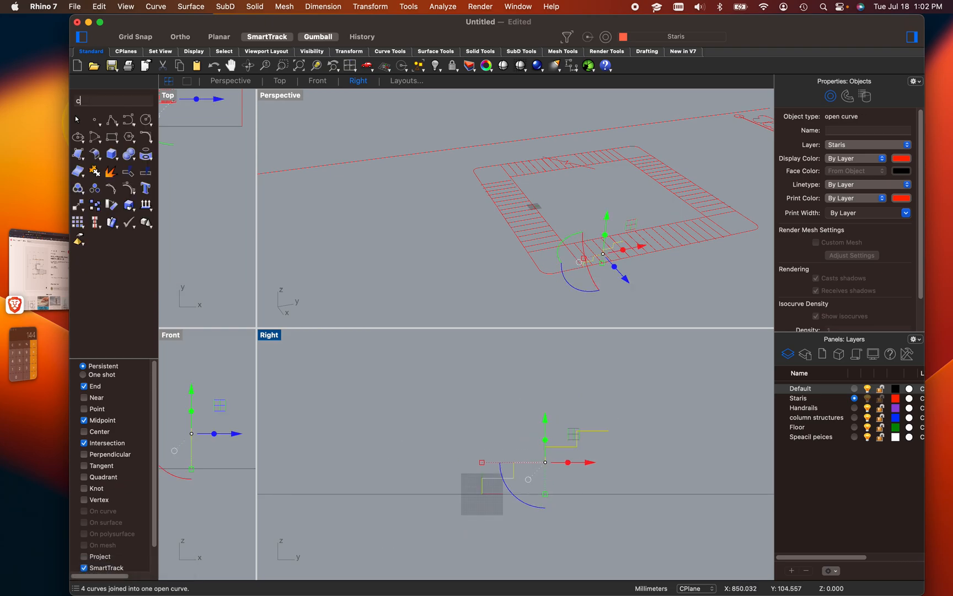
{"action": "type", "text": "cop"}
{"action": "key", "text": "Return"}
{"action": "scroll", "coordinate": [485, 508], "scroll_direction": "up", "scroll_amount": 3}
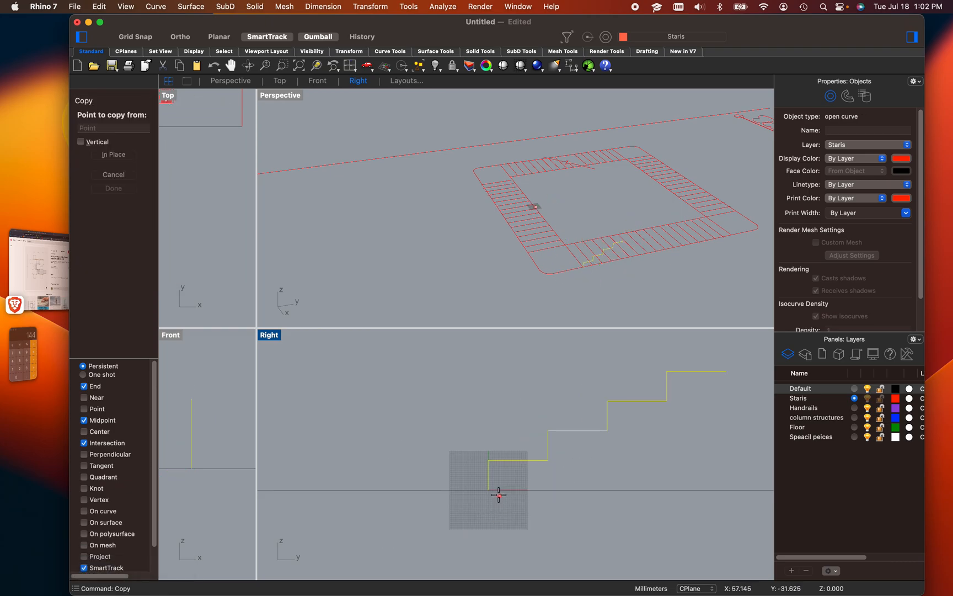
{"action": "left_click", "coordinate": [489, 488]}
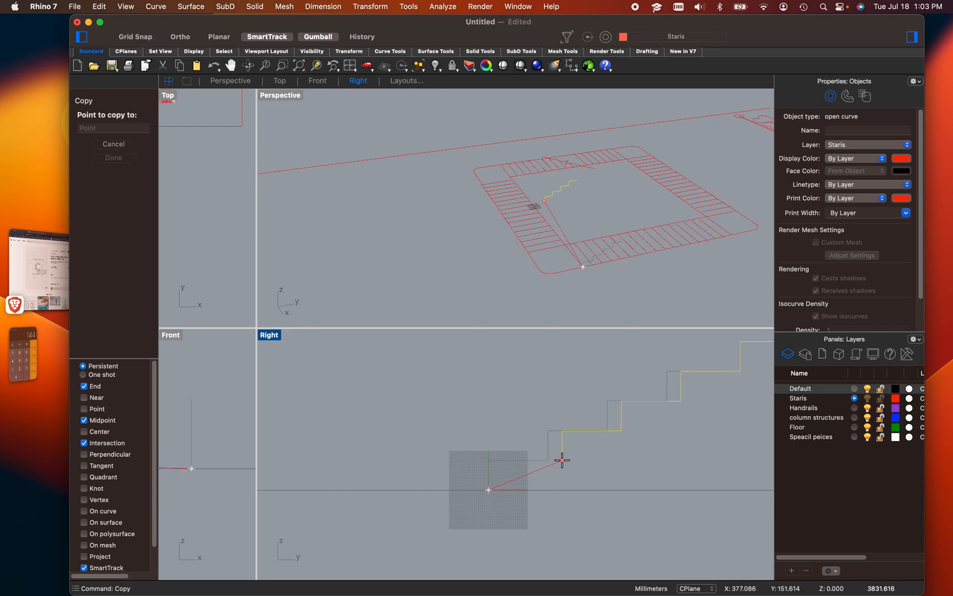
{"action": "key", "text": "Escape"}
{"action": "key", "text": "Escape"}
Copy the joined four-step curve from its lower end to its upper end to continue the first flight
{"action": "scroll", "coordinate": [578, 375], "scroll_direction": "up", "scroll_amount": 5}
{"action": "scroll", "coordinate": [636, 241], "scroll_direction": "up", "scroll_amount": 5}
{"action": "left_click", "coordinate": [608, 252]}
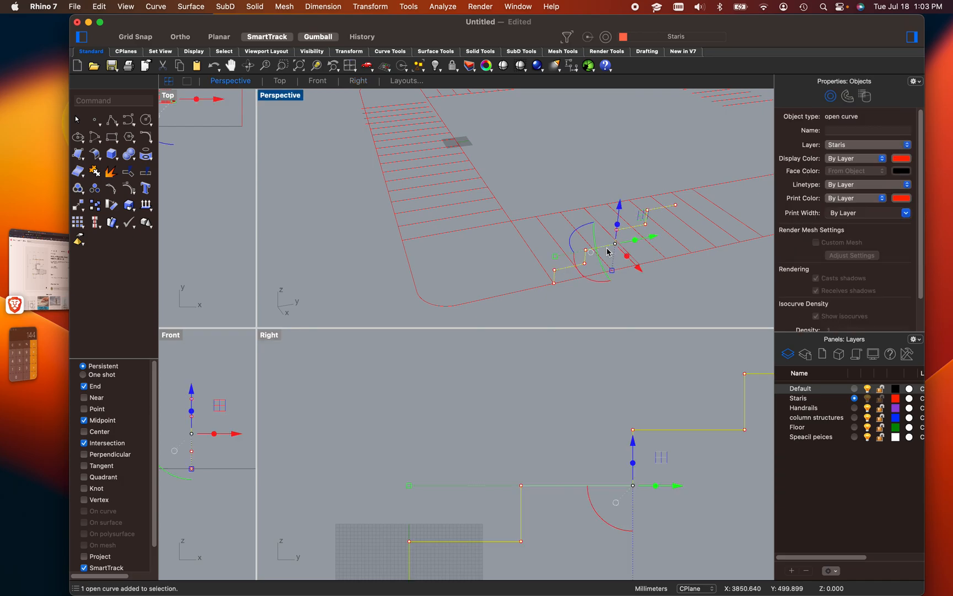
{"action": "key", "text": "Return"}
{"action": "scroll", "coordinate": [584, 249], "scroll_direction": "up", "scroll_amount": 4}
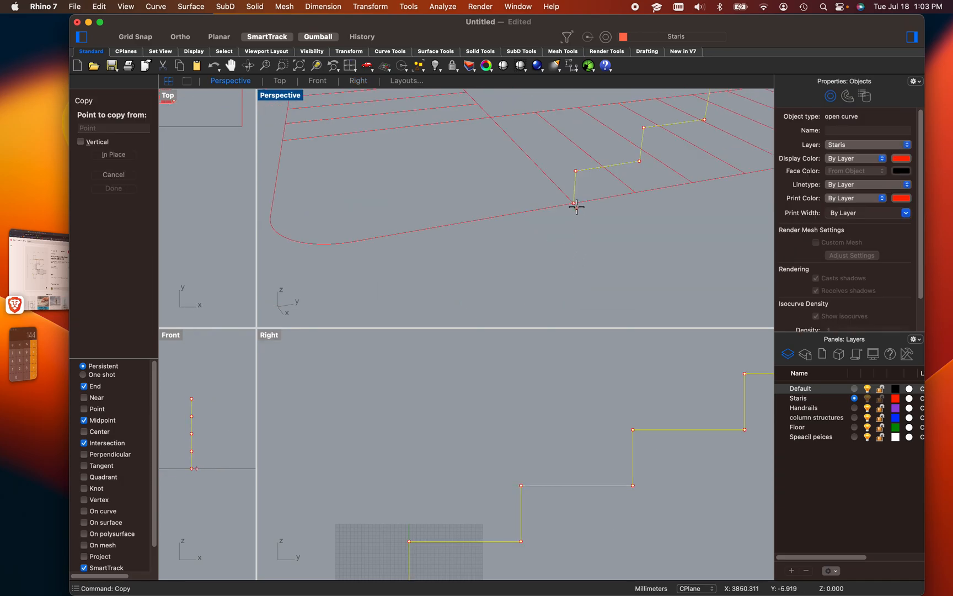
{"action": "left_click", "coordinate": [574, 204]}
{"action": "scroll", "coordinate": [574, 202], "scroll_direction": "down", "scroll_amount": 5}
{"action": "scroll", "coordinate": [557, 217], "scroll_direction": "up", "scroll_amount": 5}
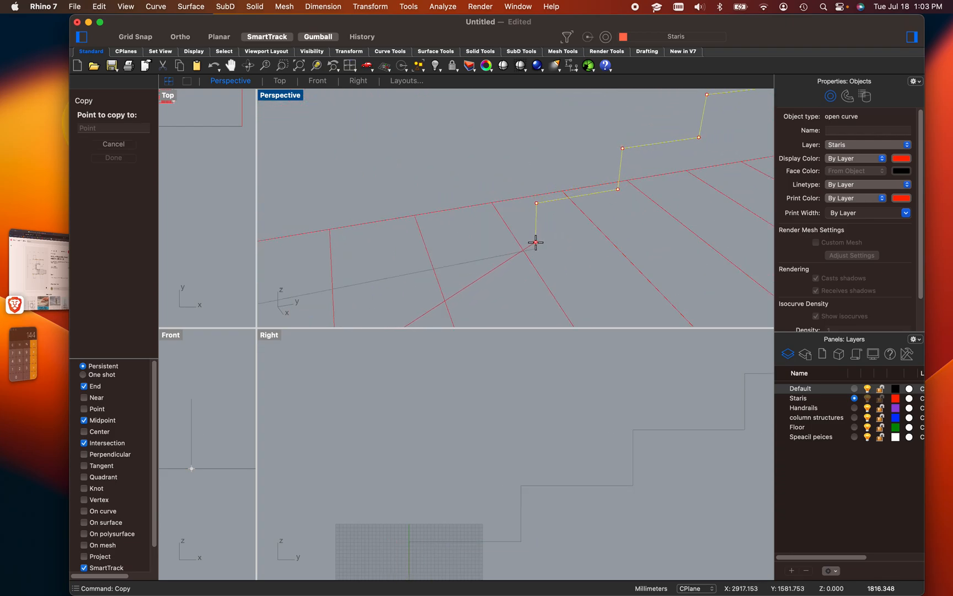
{"action": "left_click", "coordinate": [536, 248]}
Place three more copies of the four-step curve end to end up the flight and end the copying
{"action": "scroll", "coordinate": [536, 248], "scroll_direction": "down", "scroll_amount": 6}
{"action": "right_click_drag", "start_coordinate": [575, 243], "coordinate": [534, 230], "text": "shift"}
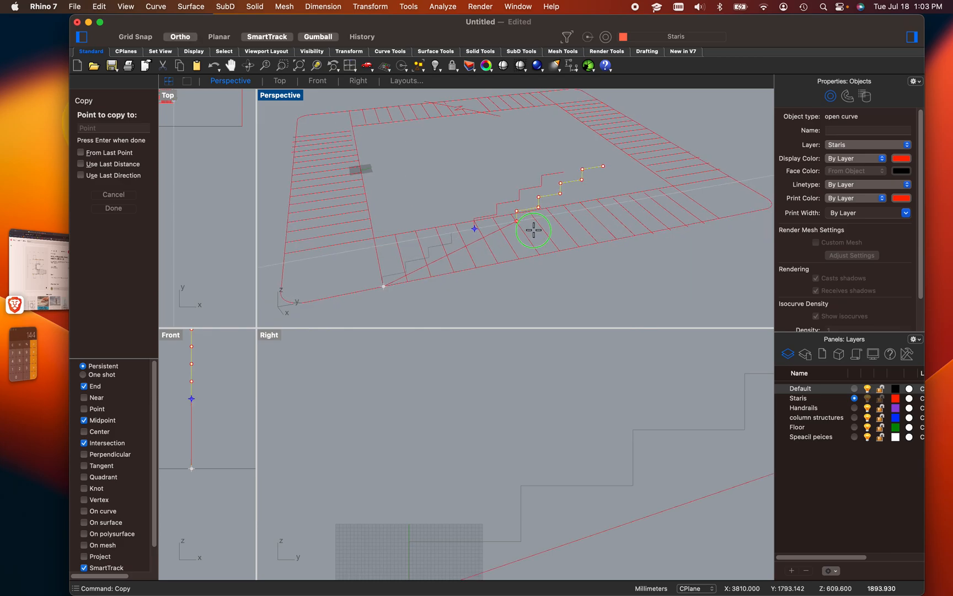
{"action": "scroll", "coordinate": [579, 181], "scroll_direction": "up", "scroll_amount": 3}
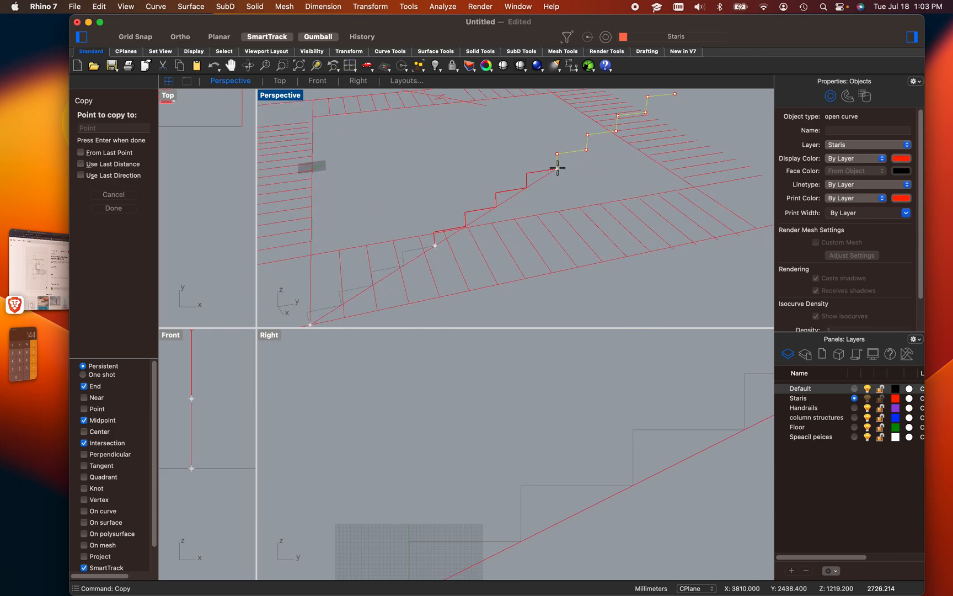
{"action": "right_click_drag", "start_coordinate": [587, 194], "coordinate": [517, 249]}
{"action": "scroll", "coordinate": [557, 201], "scroll_direction": "down", "scroll_amount": 5}
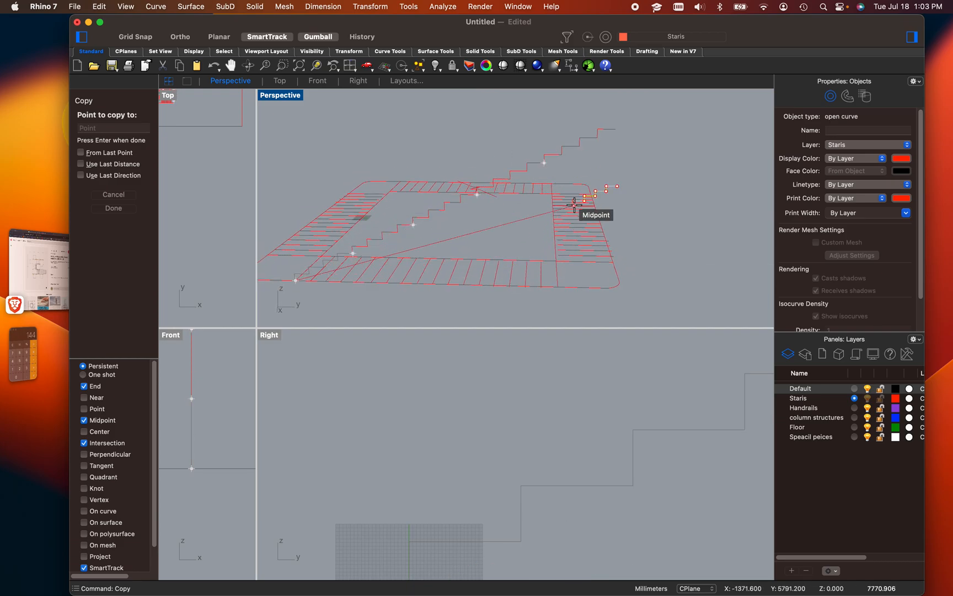
{"action": "key", "text": "Escape"}
{"action": "key", "text": "Escape"}
Draw a vertical line from the outer plan point where the first flight meets the corner landing up past the stair profile
{"action": "scroll", "coordinate": [572, 259], "scroll_direction": "up", "scroll_amount": 3}
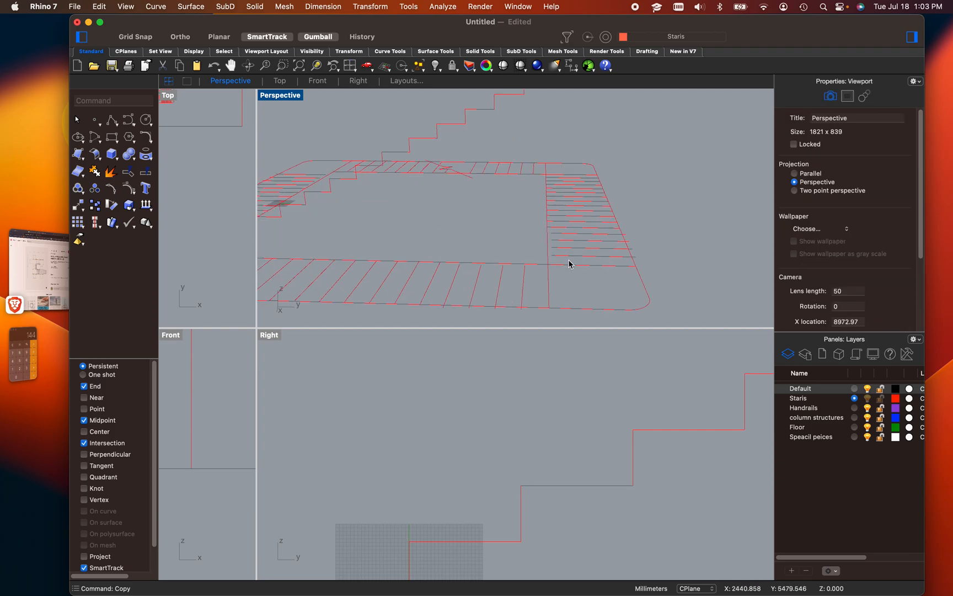
{"action": "type", "text": "line"}
{"action": "key", "text": "Return"}
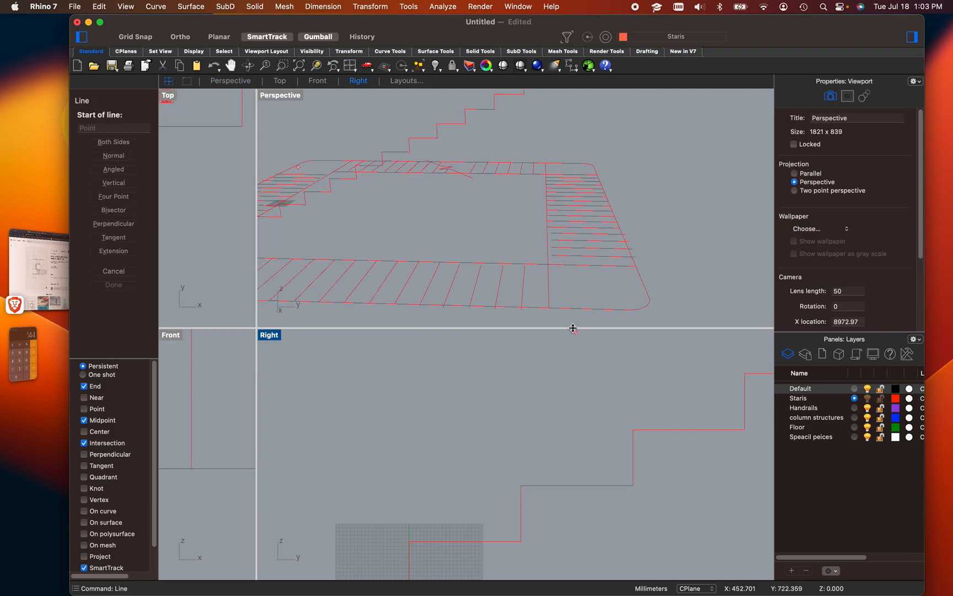
{"action": "left_click", "coordinate": [550, 307]}
{"action": "scroll", "coordinate": [553, 293], "scroll_direction": "down", "scroll_amount": 3}
{"action": "key", "text": "F8"}
{"action": "key", "text": "F8"}
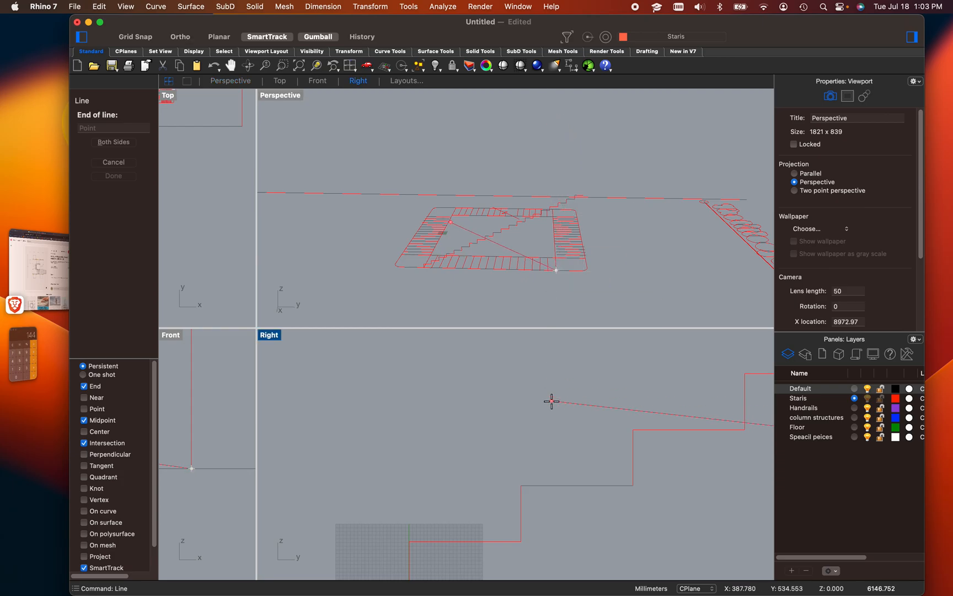
{"action": "scroll", "coordinate": [551, 403], "scroll_direction": "down", "scroll_amount": 5}
{"action": "scroll", "coordinate": [543, 457], "scroll_direction": "up", "scroll_amount": 4}
{"action": "key", "text": "F8"}
{"action": "key", "text": "Escape"}
{"action": "key", "text": "F8"}
Trim away the part of the stair profile that extends beyond the vertical line
{"action": "scroll", "coordinate": [532, 400], "scroll_direction": "up", "scroll_amount": 5}
{"action": "left_click_drag", "start_coordinate": [539, 433], "coordinate": [489, 401]}
{"action": "type", "text": "trim"}
{"action": "key", "text": "Return"}
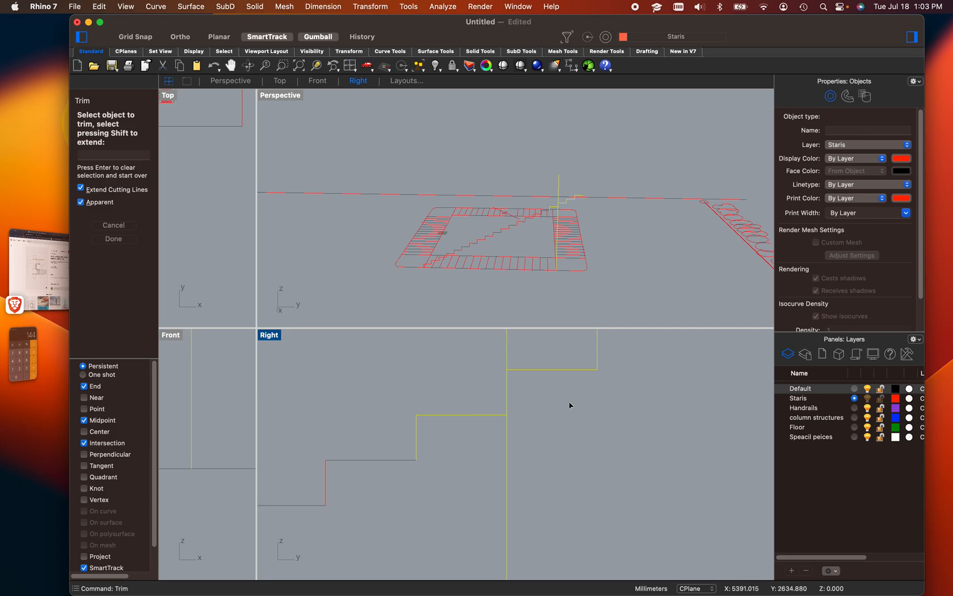
{"action": "scroll", "coordinate": [538, 372], "scroll_direction": "down", "scroll_amount": 5}
{"action": "key", "text": "Escape"}
{"action": "key", "text": "Escape"}
Delete the vertical cutting line below the last riser
{"action": "mouse_move", "coordinate": [542, 412]}
{"action": "right_mouse_down"}
{"action": "mouse_move", "coordinate": [542, 434]}
{"action": "mouse_move", "coordinate": [558, 414]}
{"action": "right_mouse_up"}
{"action": "left_click_drag", "start_coordinate": [539, 464], "coordinate": [578, 456]}
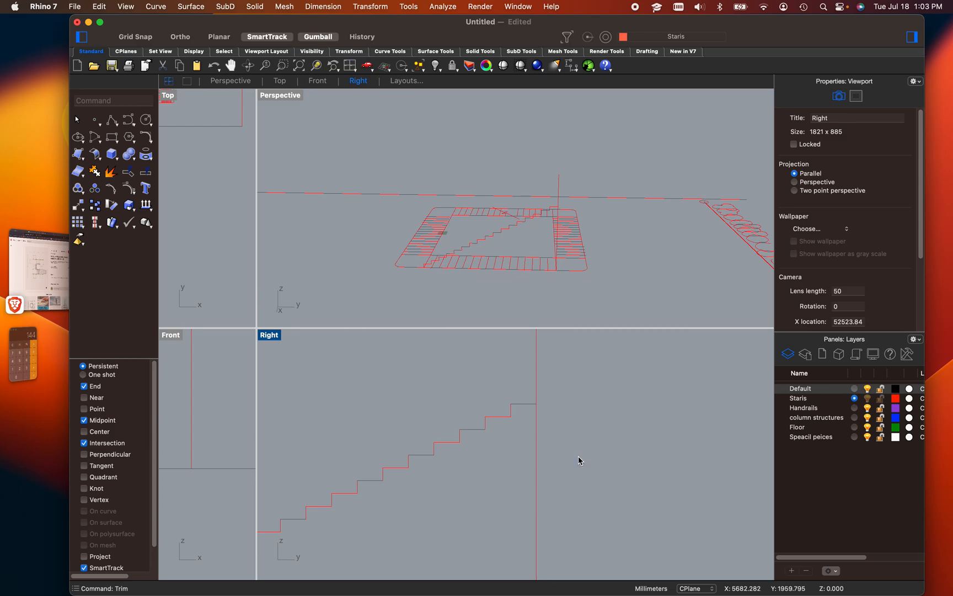
{"action": "left_click", "coordinate": [536, 457]}
{"action": "key", "text": "Delete"}
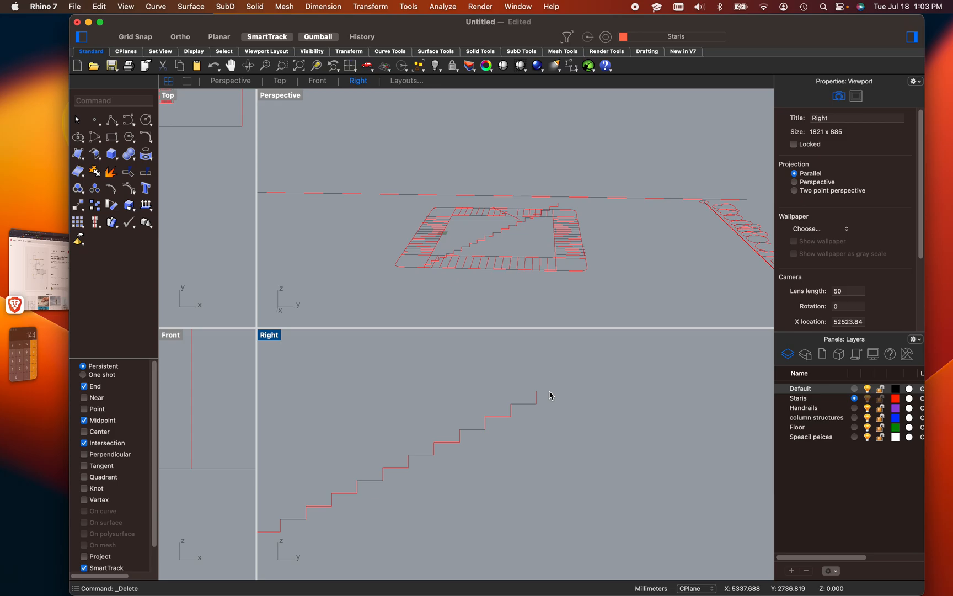
Join the two uppermost stair curves of the flight into one open curve
{"action": "scroll", "coordinate": [546, 403], "scroll_direction": "up", "scroll_amount": 2}
{"action": "left_click", "coordinate": [531, 403]}
{"action": "left_click", "coordinate": [566, 384]}
{"action": "scroll", "coordinate": [515, 428], "scroll_direction": "up", "scroll_amount": 3}
{"action": "scroll", "coordinate": [534, 470], "scroll_direction": "down", "scroll_amount": 4}
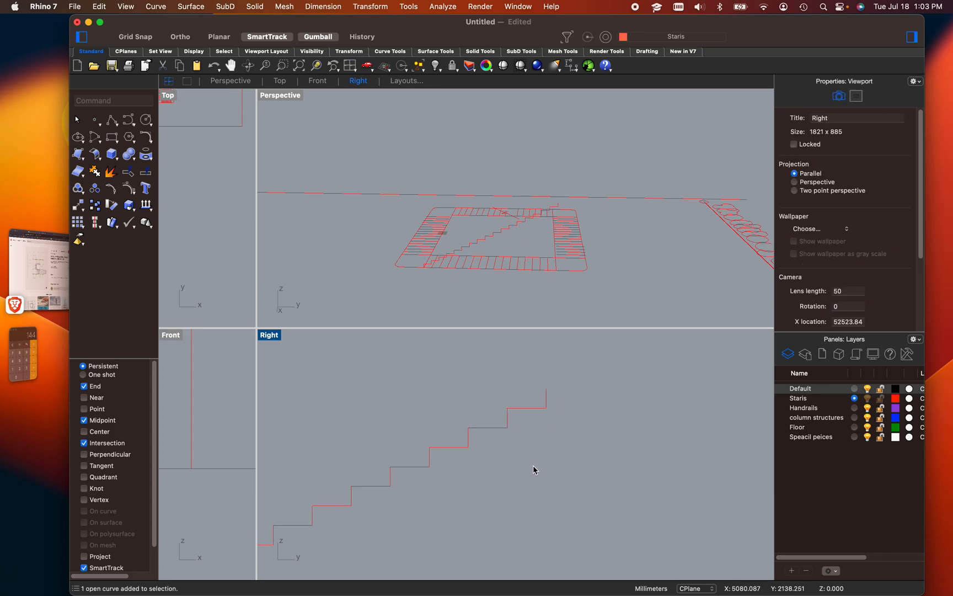
{"action": "left_click_drag", "start_coordinate": [531, 471], "coordinate": [367, 411]}
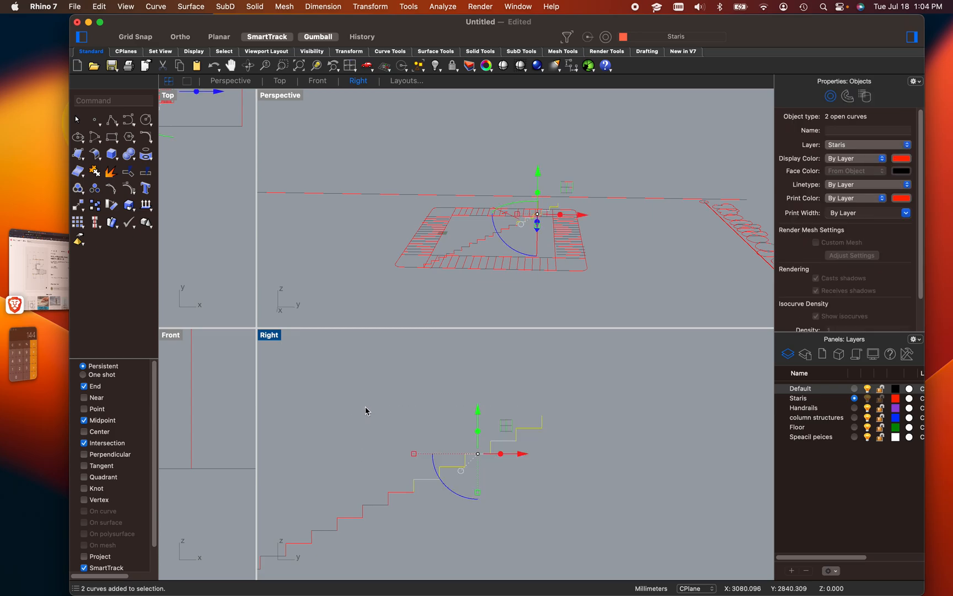
{"action": "type", "text": "join"}
{"action": "key", "text": "Return"}
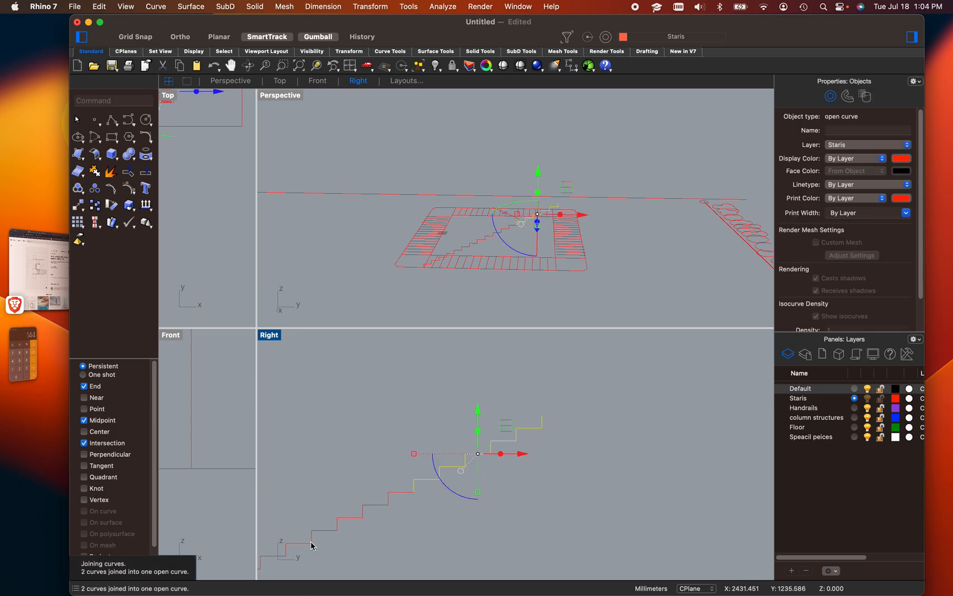
Join the remaining lower stair curves to the upper one so the whole flight is a single open curve
{"action": "left_click", "coordinate": [432, 507]}
{"action": "left_click_drag", "start_coordinate": [432, 517], "coordinate": [308, 449]}
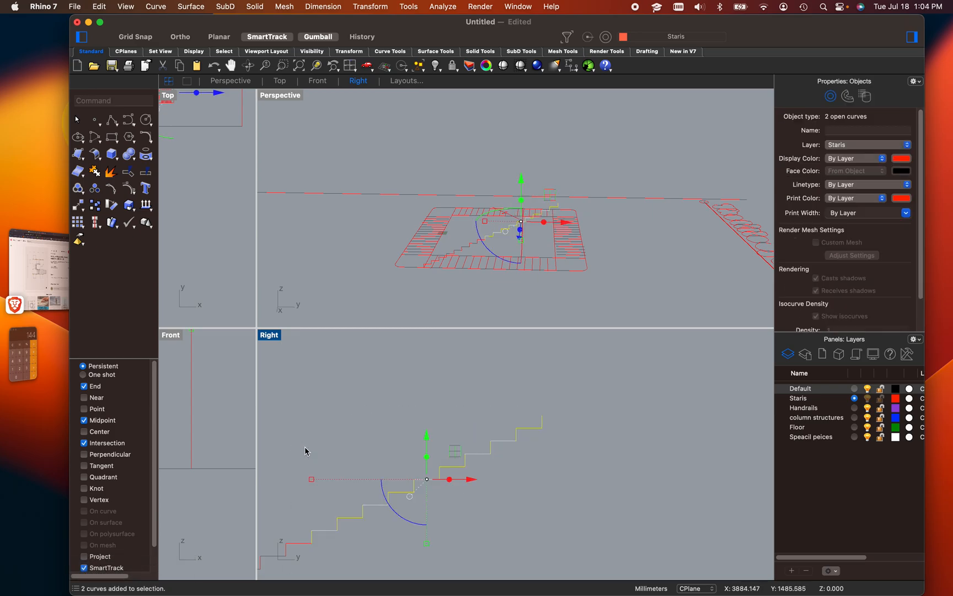
{"action": "type", "text": "join"}
{"action": "key", "text": "Return"}
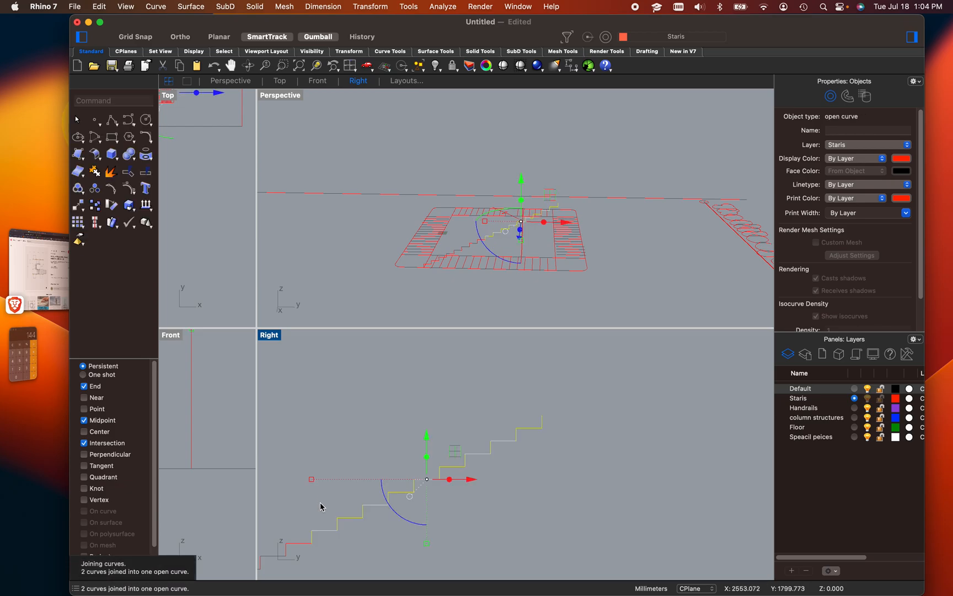
{"action": "right_click_drag", "start_coordinate": [502, 483], "coordinate": [700, 337]}
{"action": "left_click", "coordinate": [421, 440], "text": "shift"}
{"action": "left_click", "coordinate": [389, 448], "text": "shift"}
{"action": "type", "text": "join"}
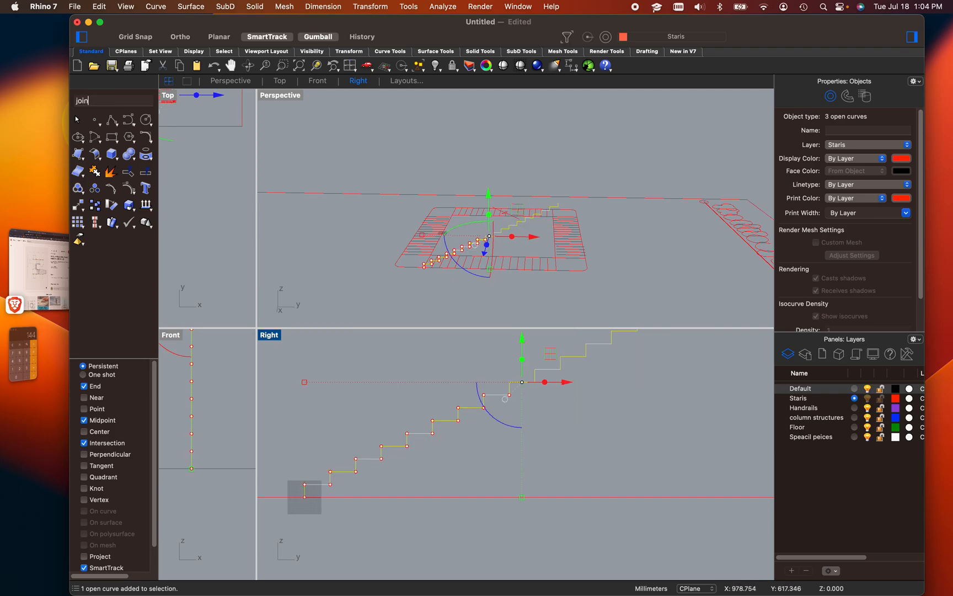
{"action": "key", "text": "Return"}
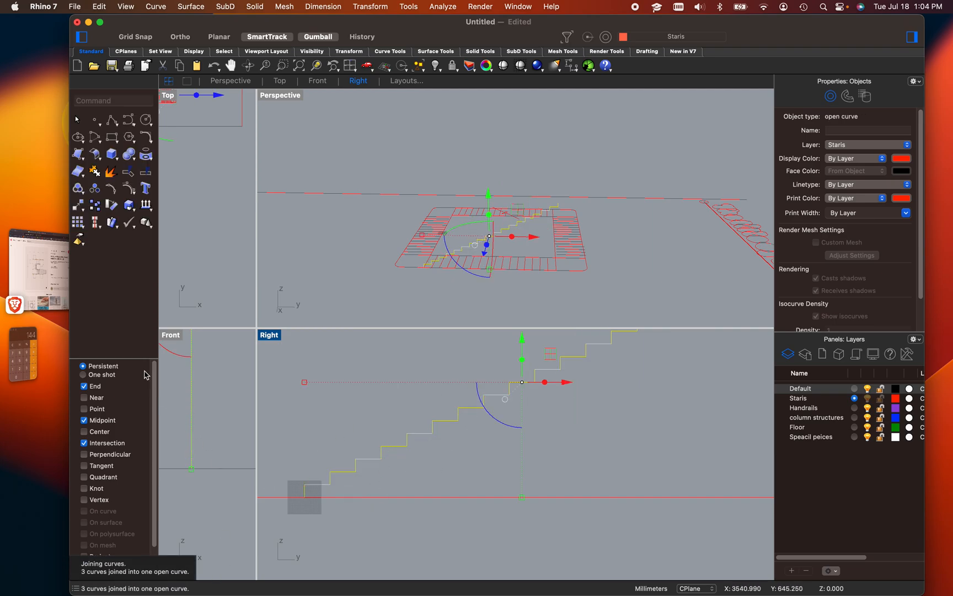
{"action": "key", "text": "F10"}
{"action": "key", "text": "Escape"}
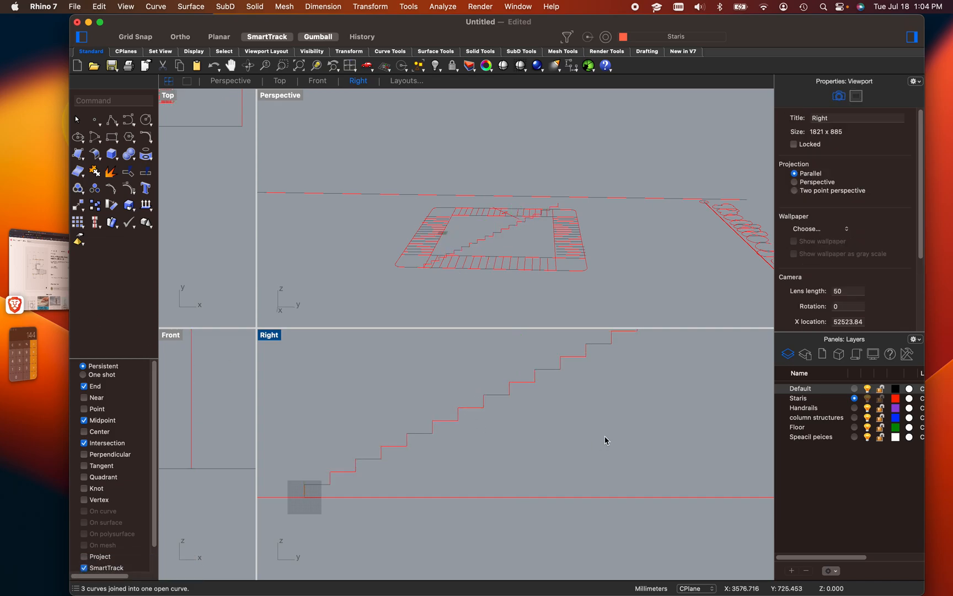
In a maximized Right view, start a polyline at the stair profile's top end with a 1219.2 mm horizontal landing segment
{"action": "left_click", "coordinate": [513, 392]}
{"action": "right_click_drag", "start_coordinate": [517, 223], "coordinate": [572, 219]}
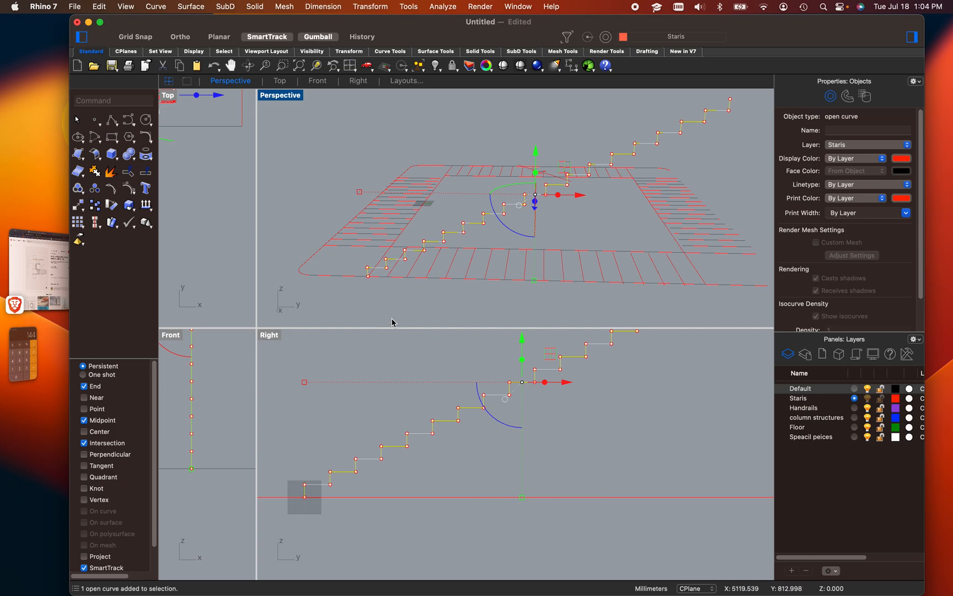
{"action": "double_click", "coordinate": [268, 334]}
{"action": "scroll", "coordinate": [413, 292], "scroll_direction": "down", "scroll_amount": 6}
{"action": "right_click_drag", "start_coordinate": [426, 295], "coordinate": [419, 354]}
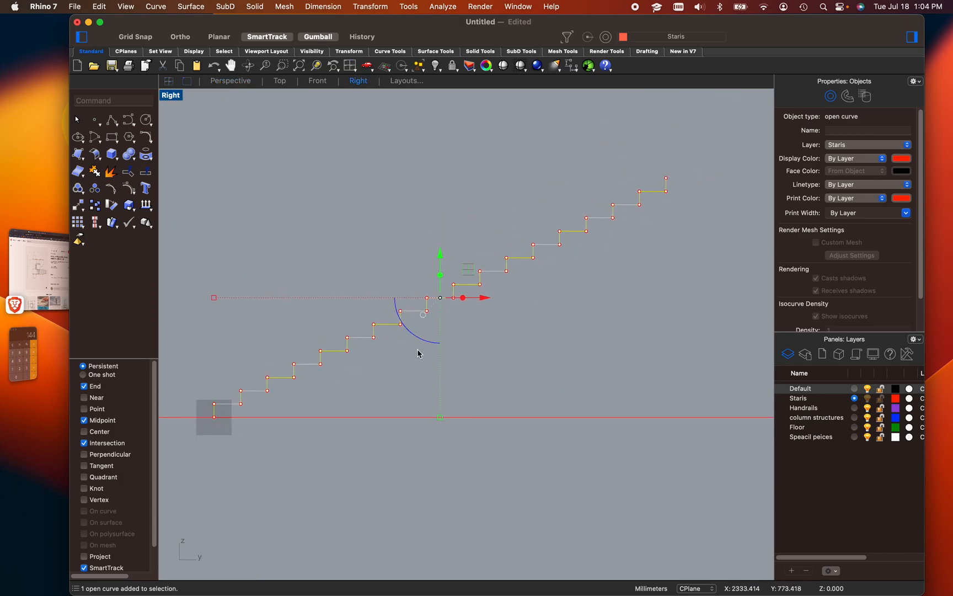
{"action": "type", "text": "Polyline"}
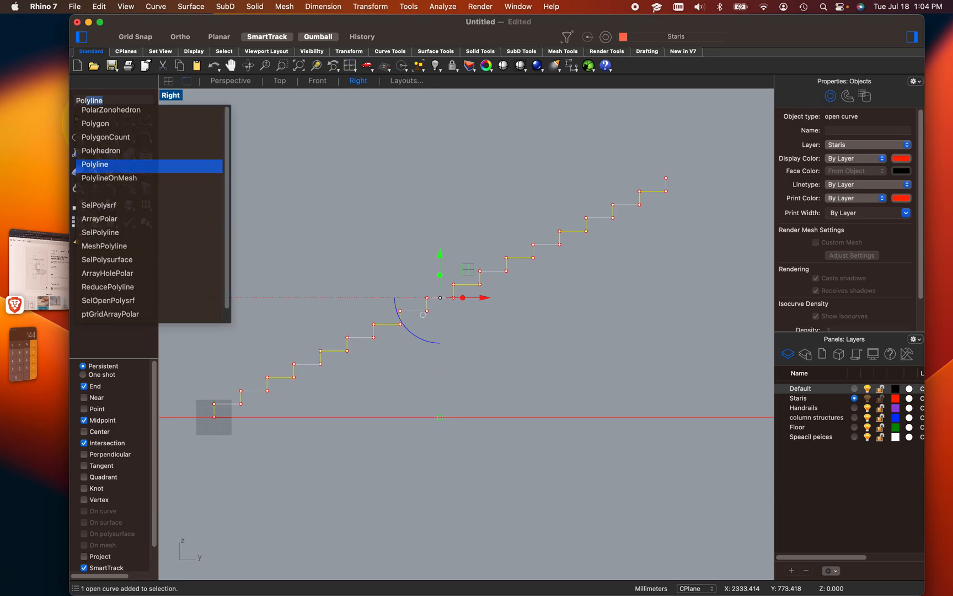
{"action": "key", "text": "Return"}
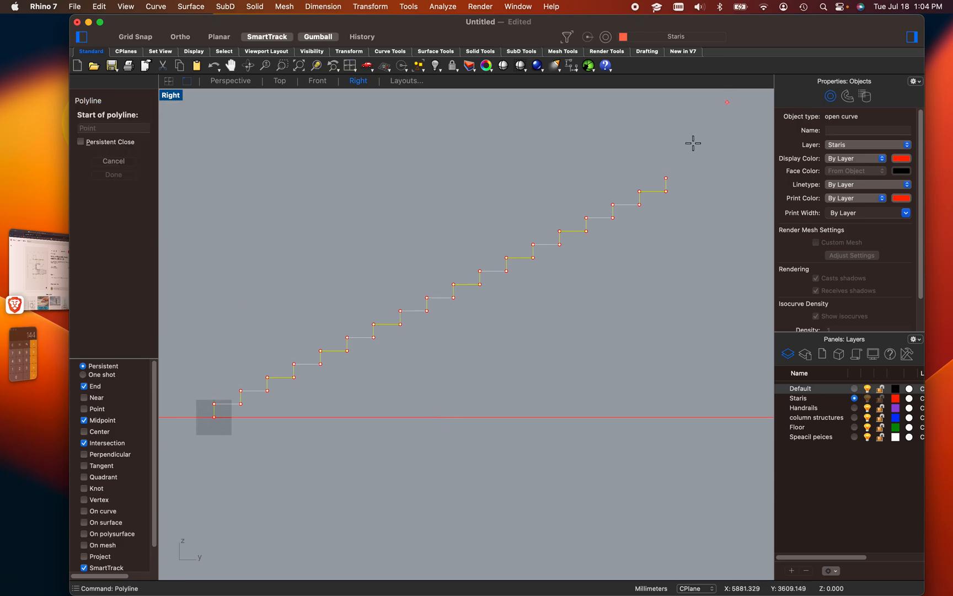
{"action": "scroll", "coordinate": [690, 201], "scroll_direction": "up", "scroll_amount": 6}
{"action": "left_click", "coordinate": [645, 159]}
{"action": "scroll", "coordinate": [646, 170], "scroll_direction": "down", "scroll_amount": 10}
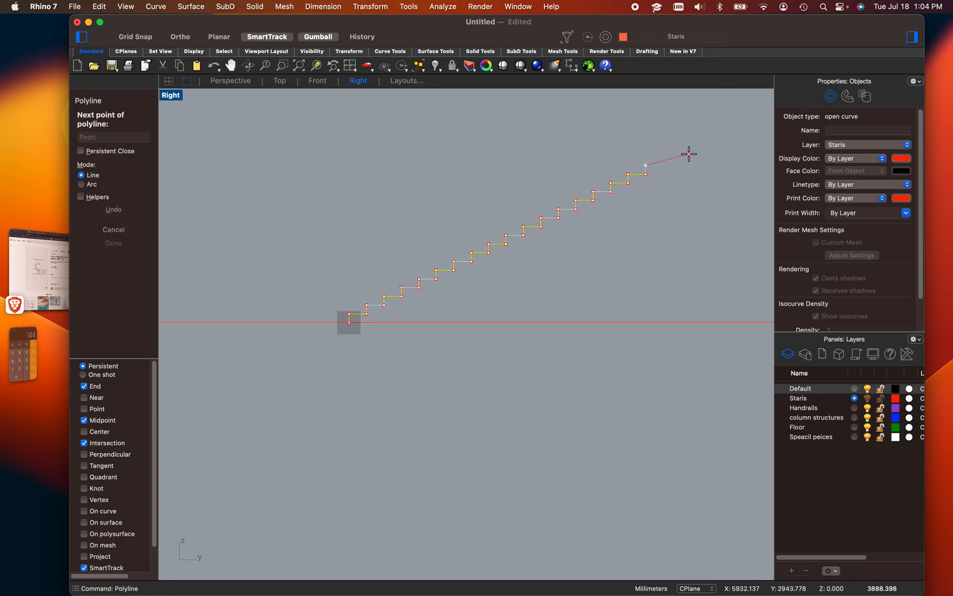
{"action": "left_click", "coordinate": [715, 165]}
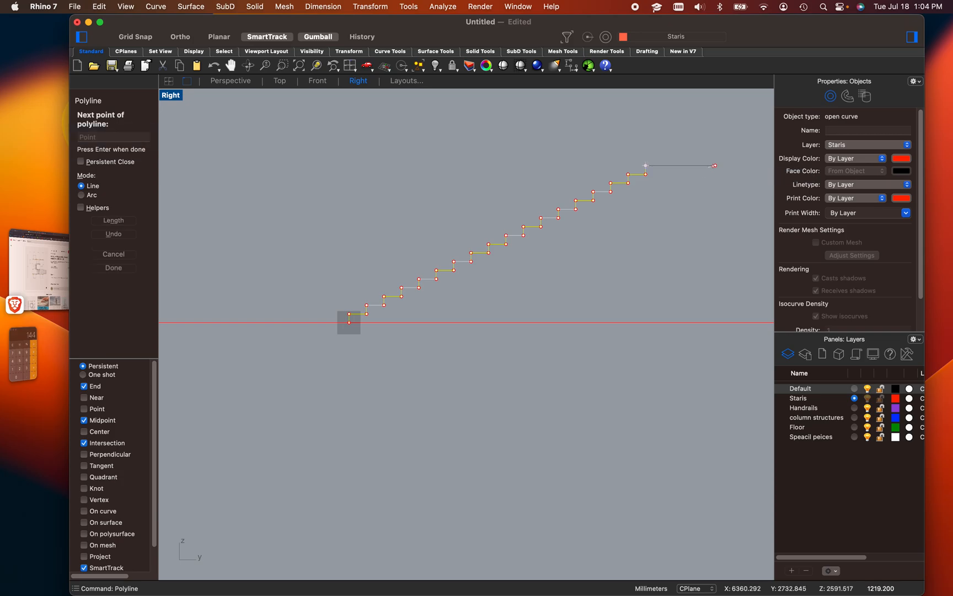
Continue the landing polyline straight down and about 1075 mm horizontally back toward the stairs, and finish it open
{"action": "scroll", "coordinate": [709, 162], "scroll_direction": "up", "scroll_amount": 3}
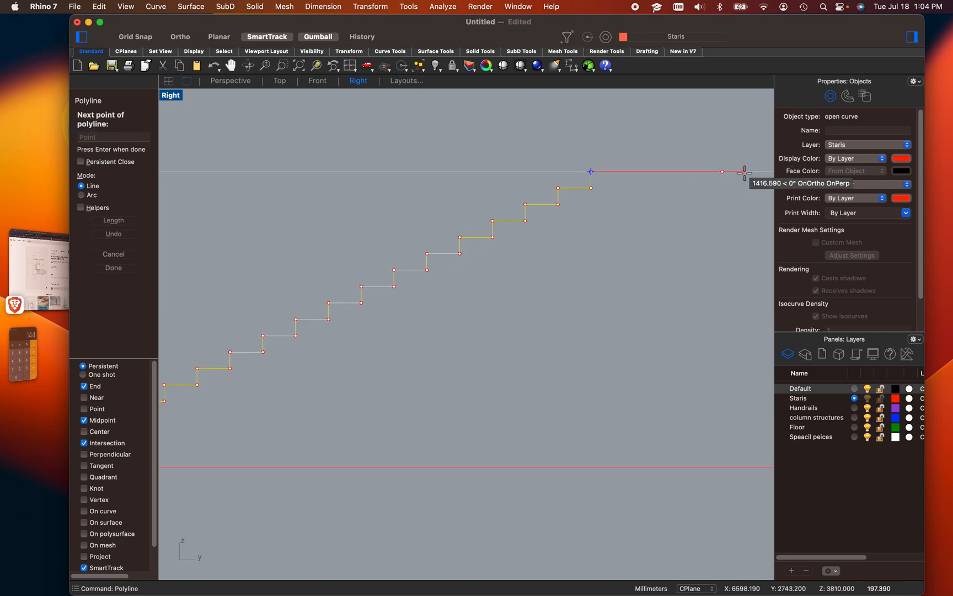
{"action": "key", "text": "shift"}
{"action": "left_click", "coordinate": [722, 216]}
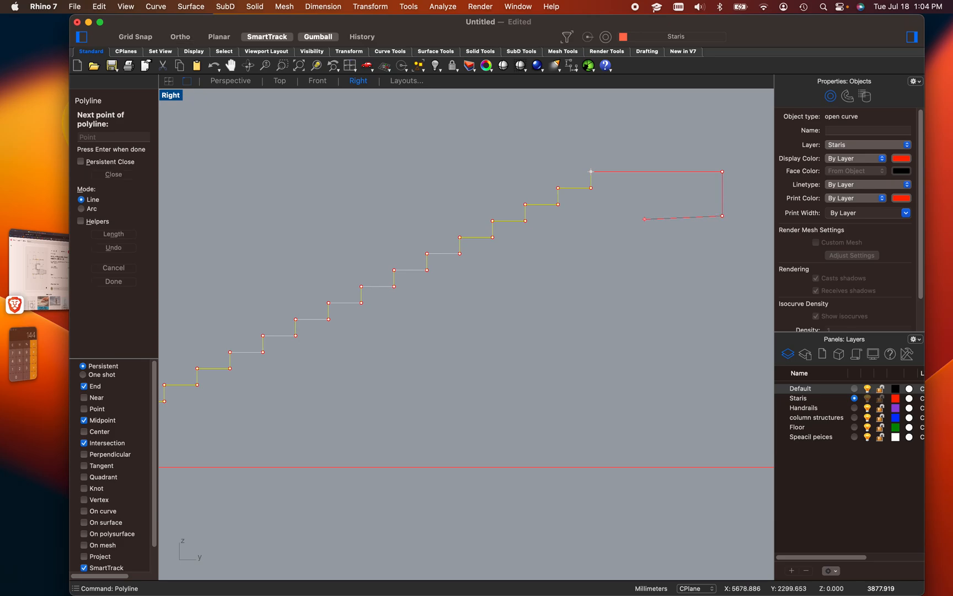
{"action": "key", "text": "shift"}
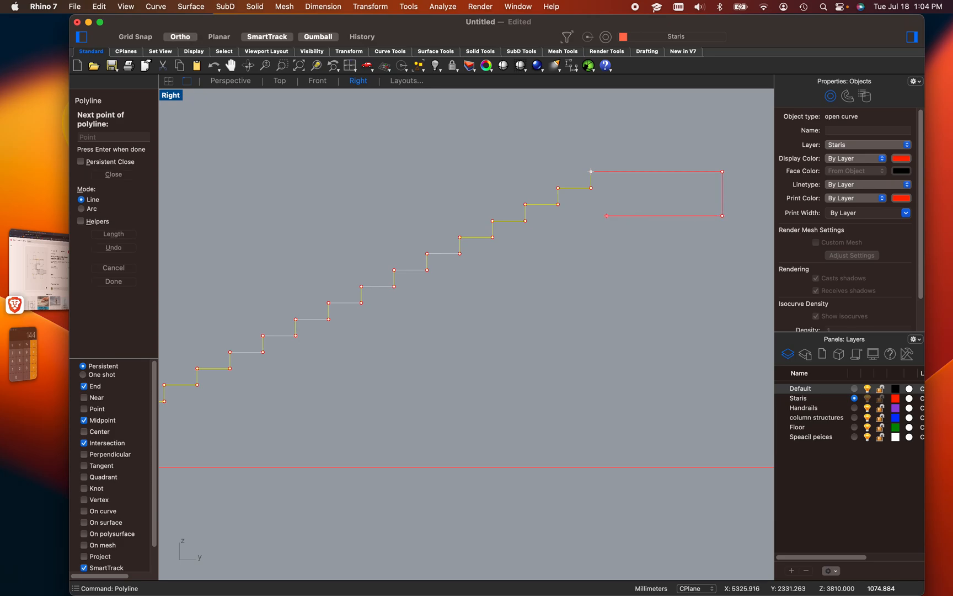
{"action": "left_click", "coordinate": [605, 215], "text": "shift"}
{"action": "scroll", "coordinate": [482, 303], "scroll_direction": "down", "scroll_amount": 8}
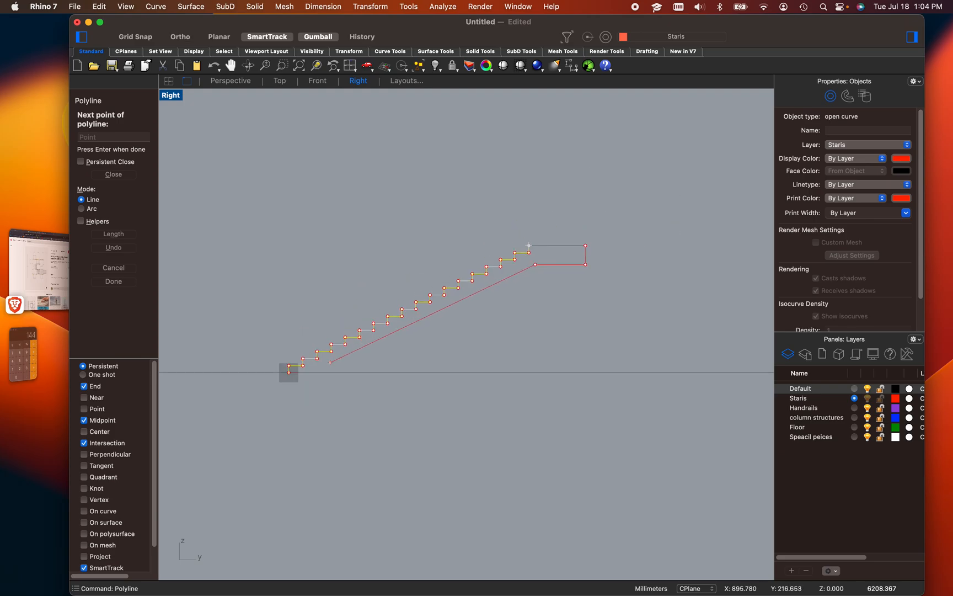
{"action": "scroll", "coordinate": [332, 368], "scroll_direction": "up", "scroll_amount": 8}
{"action": "scroll", "coordinate": [322, 382], "scroll_direction": "down", "scroll_amount": 6}
{"action": "scroll", "coordinate": [312, 372], "scroll_direction": "up", "scroll_amount": 5}
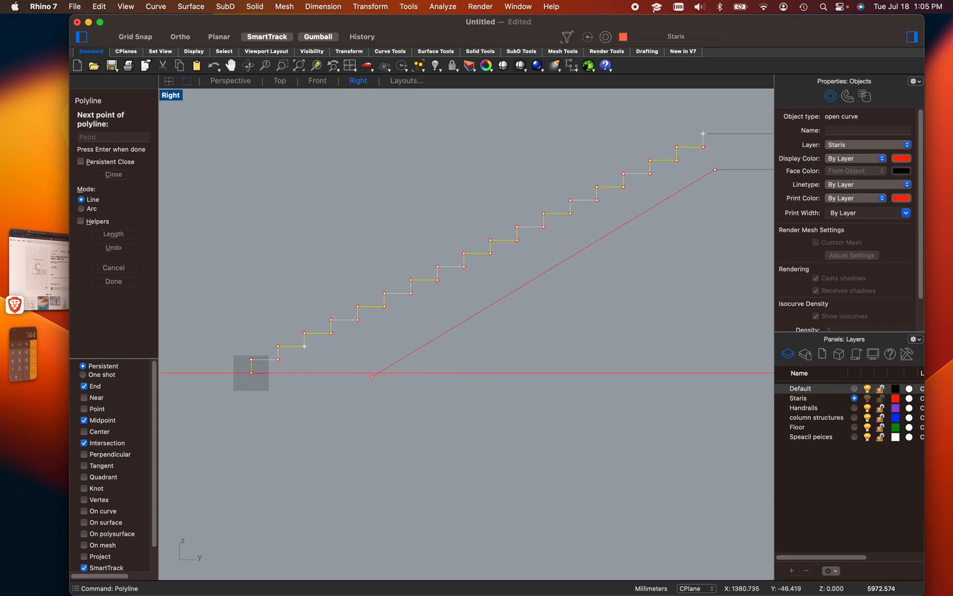
{"action": "key", "text": "Return"}
{"action": "scroll", "coordinate": [508, 368], "scroll_direction": "down", "scroll_amount": 5}
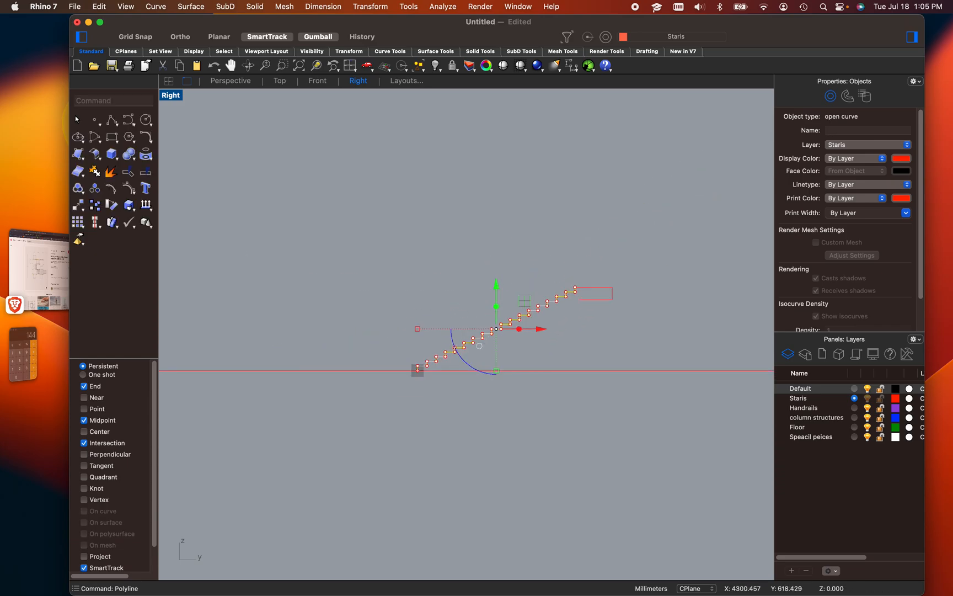
{"action": "key", "text": "Escape"}
Draw a straight line from the inner corner below the top riser to the base of the first riser
{"action": "scroll", "coordinate": [558, 301], "scroll_direction": "up", "scroll_amount": 8}
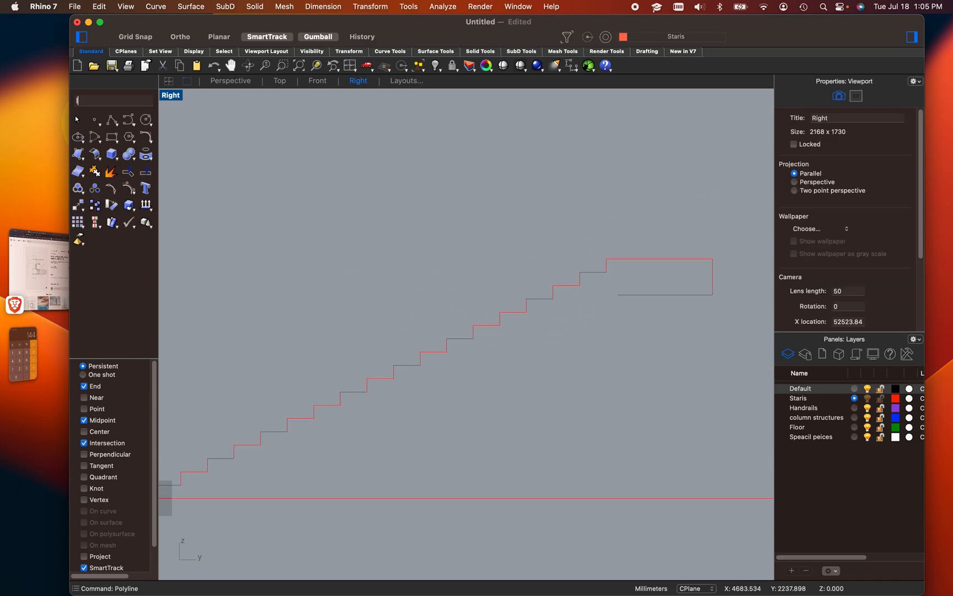
{"action": "key", "text": "Return"}
{"action": "scroll", "coordinate": [634, 291], "scroll_direction": "up", "scroll_amount": 5}
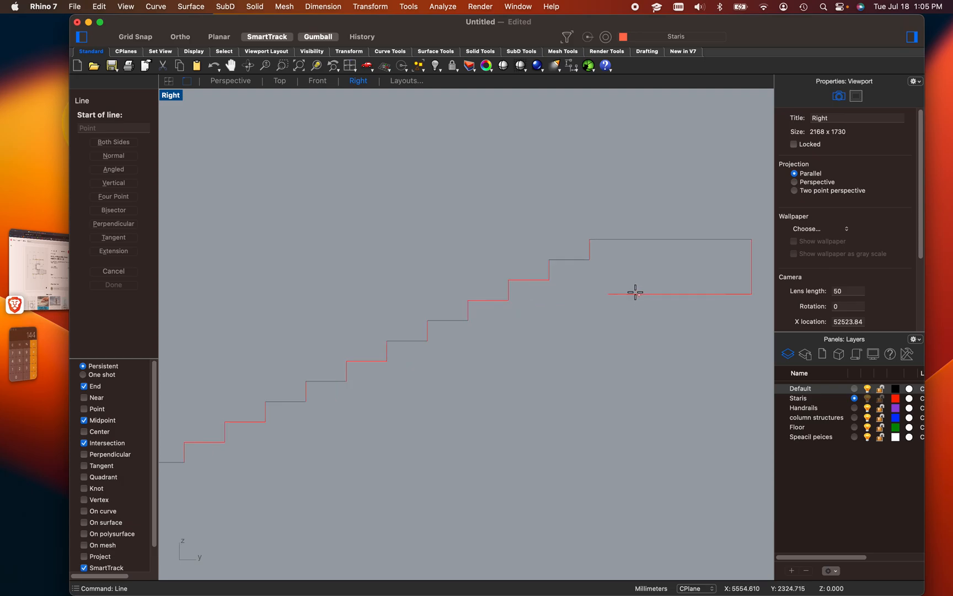
{"action": "left_click", "coordinate": [566, 242]}
{"action": "scroll", "coordinate": [559, 248], "scroll_direction": "down", "scroll_amount": 4}
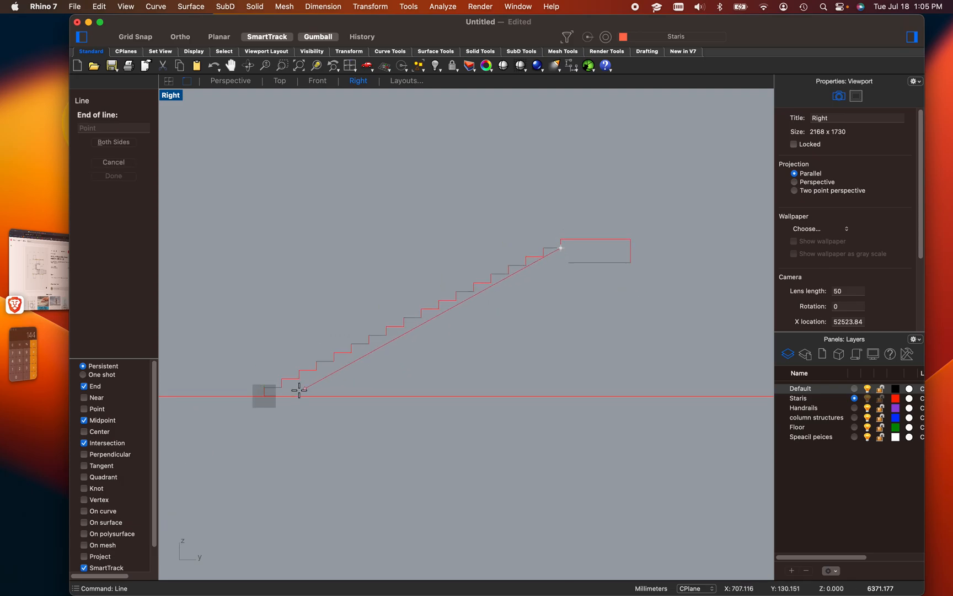
{"action": "scroll", "coordinate": [265, 400], "scroll_direction": "up", "scroll_amount": 4}
{"action": "scroll", "coordinate": [264, 397], "scroll_direction": "up", "scroll_amount": 3}
{"action": "key", "text": "Escape"}
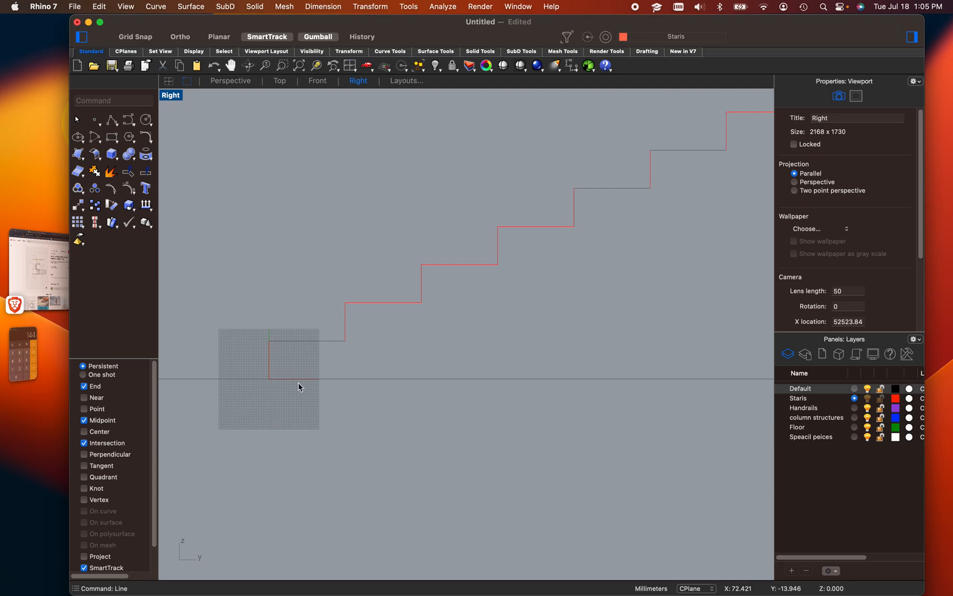
Move the sloped line by its upper end onto the open end of the landing's underside
{"action": "scroll", "coordinate": [366, 373], "scroll_direction": "down", "scroll_amount": 4}
{"action": "scroll", "coordinate": [386, 364], "scroll_direction": "down", "scroll_amount": 2}
{"action": "scroll", "coordinate": [452, 331], "scroll_direction": "up", "scroll_amount": 4}
{"action": "left_click", "coordinate": [466, 304]}
{"action": "left_click", "coordinate": [492, 342]}
{"action": "scroll", "coordinate": [499, 354], "scroll_direction": "down", "scroll_amount": 4}
{"action": "right_click_drag", "start_coordinate": [504, 358], "coordinate": [435, 417]}
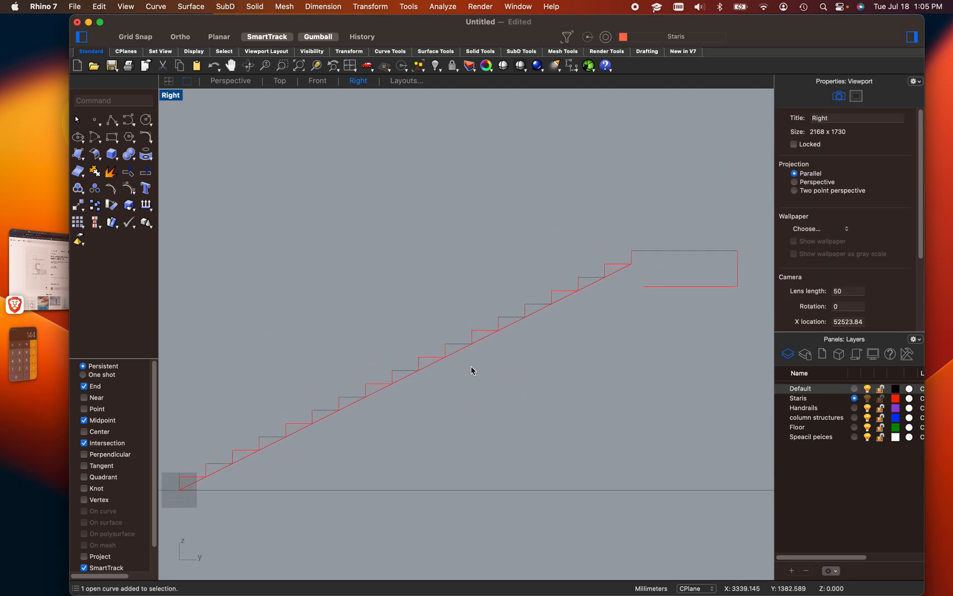
{"action": "left_click", "coordinate": [462, 354]}
{"action": "type", "text": "Move"}
{"action": "key", "text": "Return"}
{"action": "scroll", "coordinate": [666, 267], "scroll_direction": "up", "scroll_amount": 4}
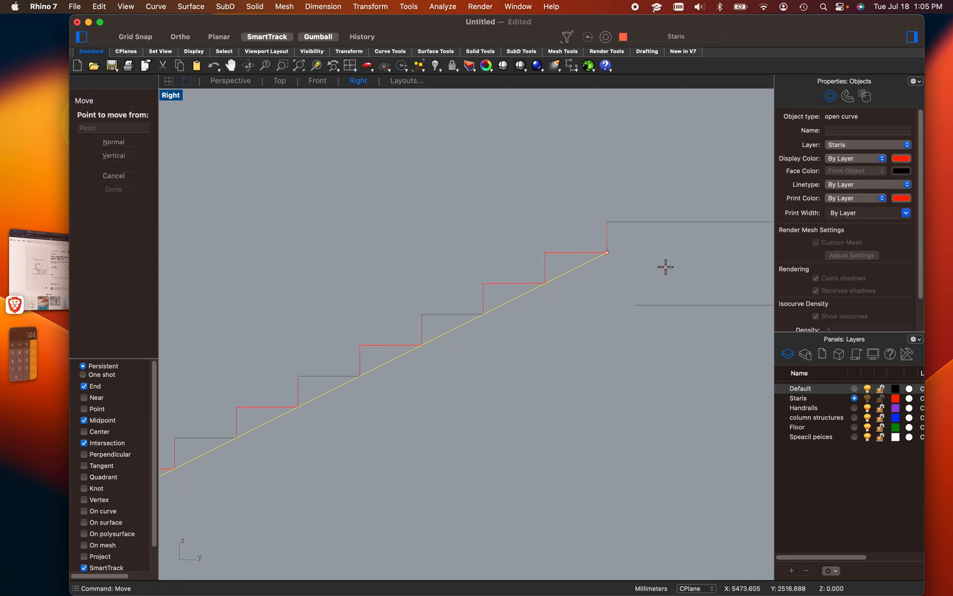
{"action": "left_click", "coordinate": [607, 252]}
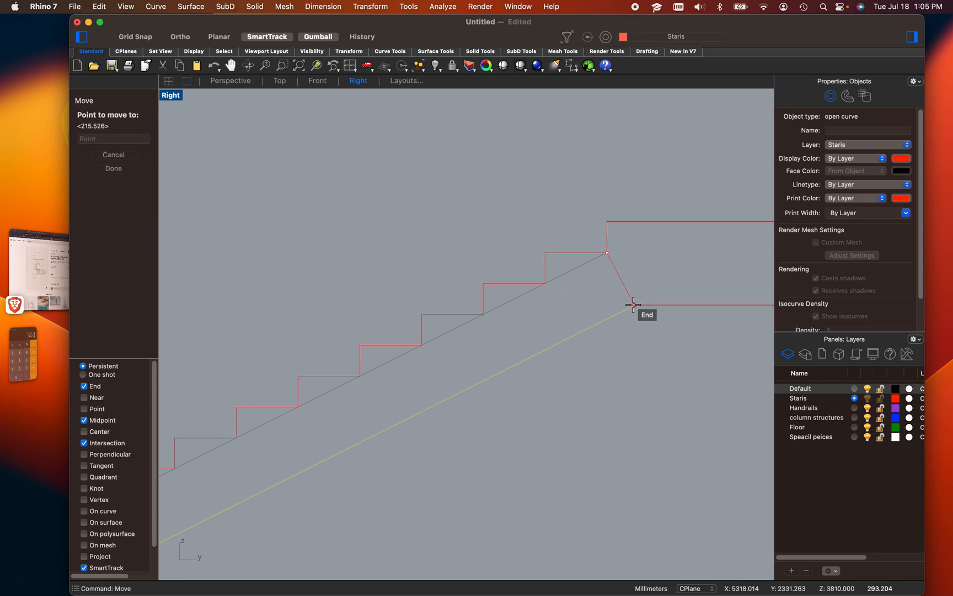
{"action": "left_click", "coordinate": [633, 305]}
{"action": "scroll", "coordinate": [612, 301], "scroll_direction": "down", "scroll_amount": 3}
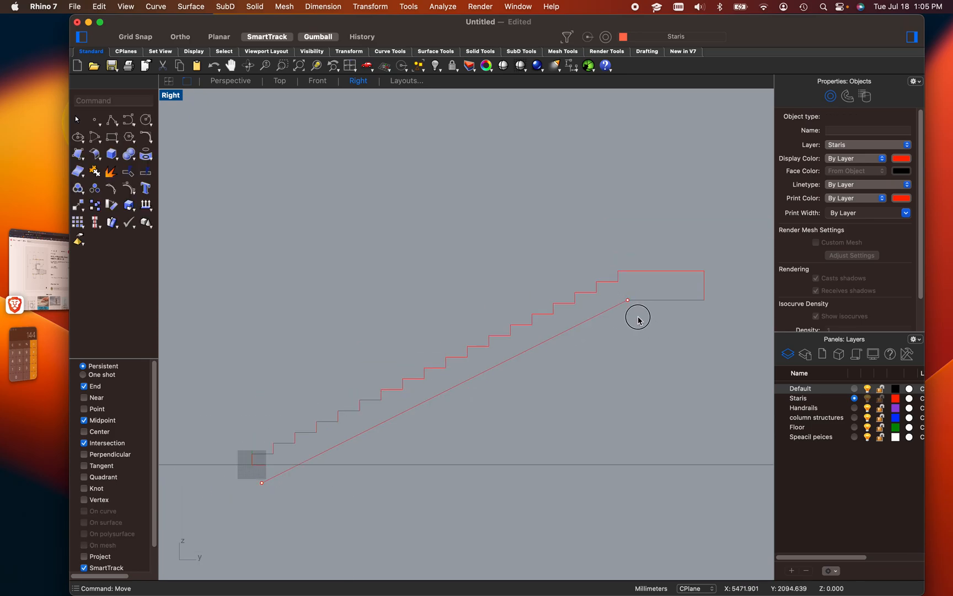
Join the step profile, the landing polyline and the sloped underside line into one open curve
{"action": "left_click", "coordinate": [642, 321]}
{"action": "left_click_drag", "start_coordinate": [645, 323], "coordinate": [588, 262]}
{"action": "type", "text": "join"}
{"action": "key", "text": "Return"}
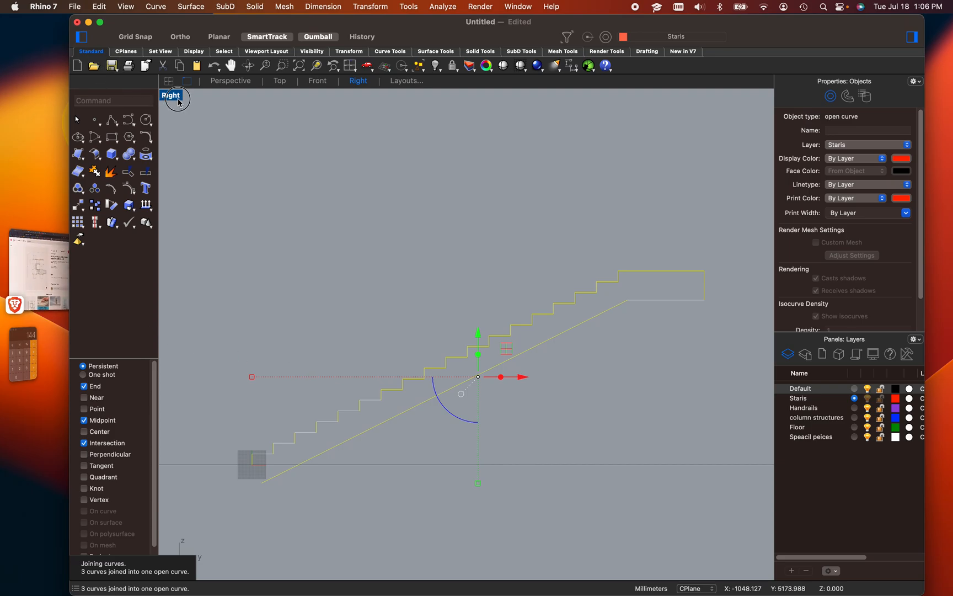
Draw a ground-level line from the base of the first riser to where the sloped underside crosses the ground
{"action": "left_click", "coordinate": [168, 81]}
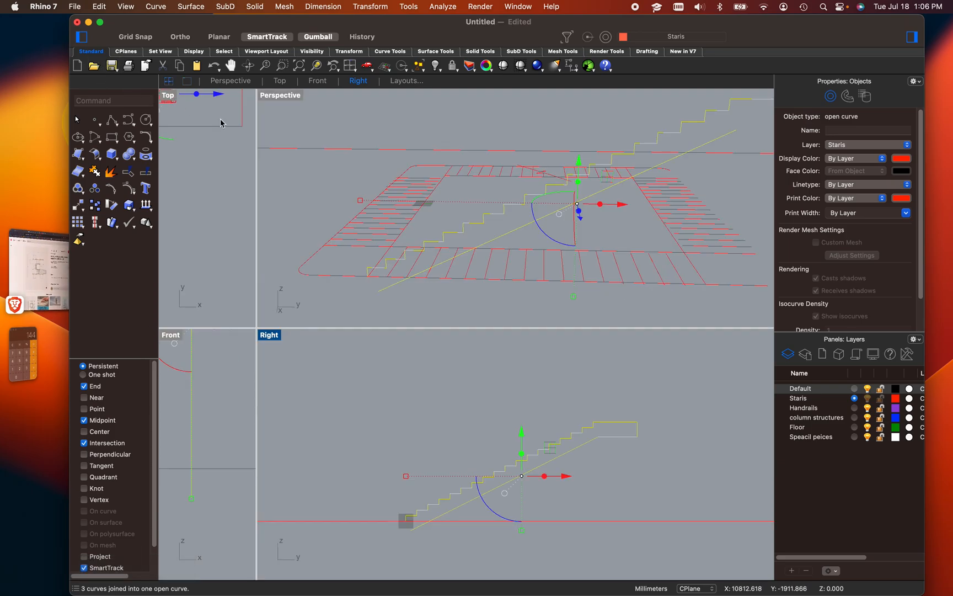
{"action": "double_click", "coordinate": [292, 95]}
{"action": "right_click_drag", "start_coordinate": [327, 181], "coordinate": [477, 288]}
{"action": "double_click", "coordinate": [191, 99]}
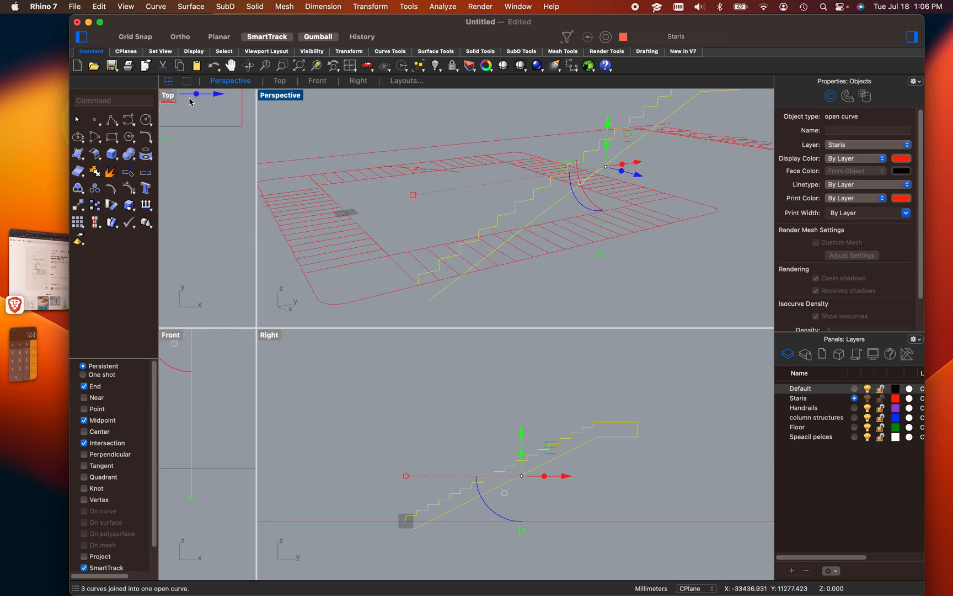
{"action": "double_click", "coordinate": [267, 337]}
{"action": "scroll", "coordinate": [329, 433], "scroll_direction": "up", "scroll_amount": 5}
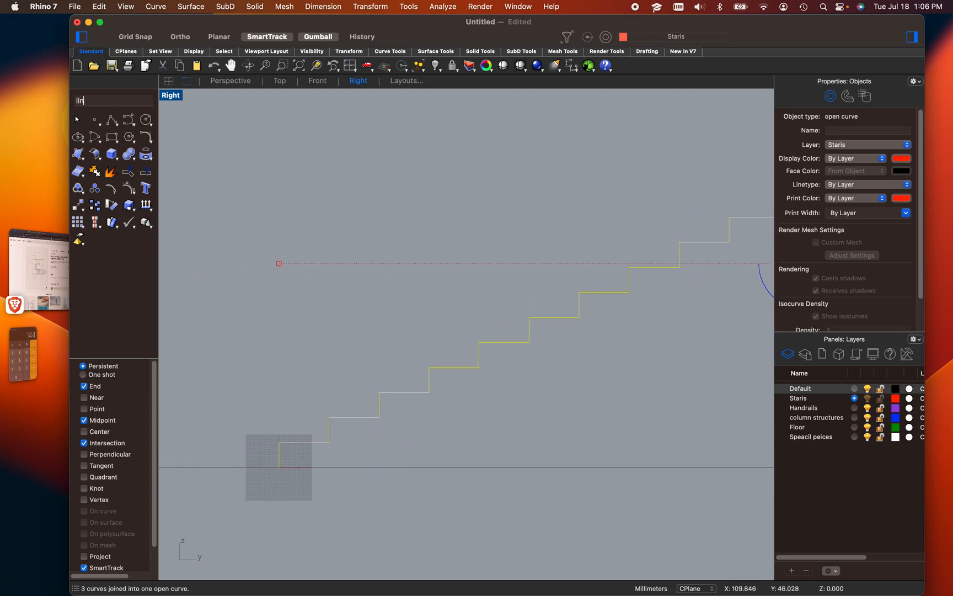
{"action": "type", "text": "lin"}
{"action": "key", "text": "Return"}
{"action": "scroll", "coordinate": [348, 529], "scroll_direction": "up", "scroll_amount": 3}
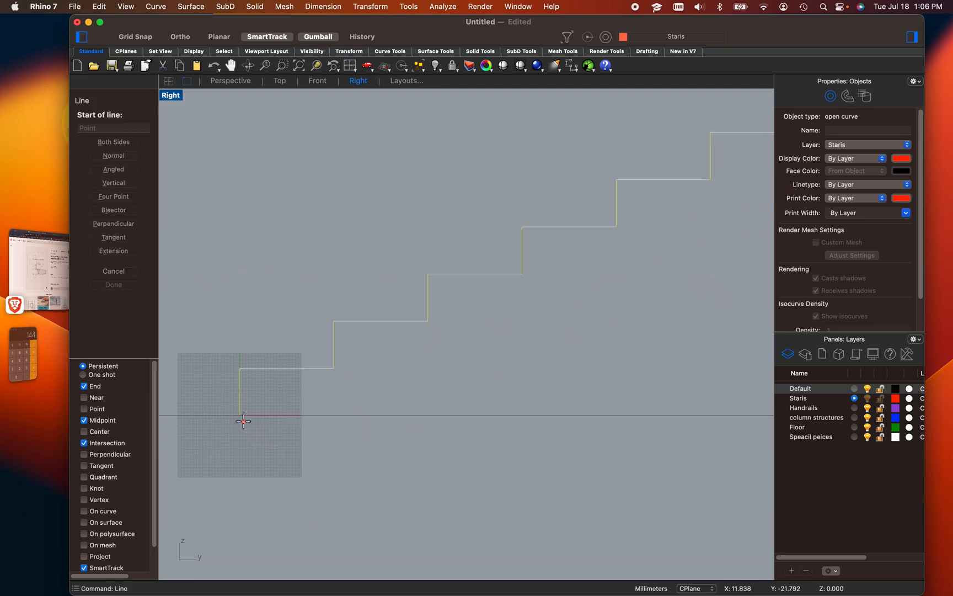
{"action": "scroll", "coordinate": [511, 334], "scroll_direction": "down", "scroll_amount": 5}
{"action": "left_click", "coordinate": [169, 82]}
{"action": "scroll", "coordinate": [425, 283], "scroll_direction": "up", "scroll_amount": 8}
{"action": "left_click", "coordinate": [400, 265]}
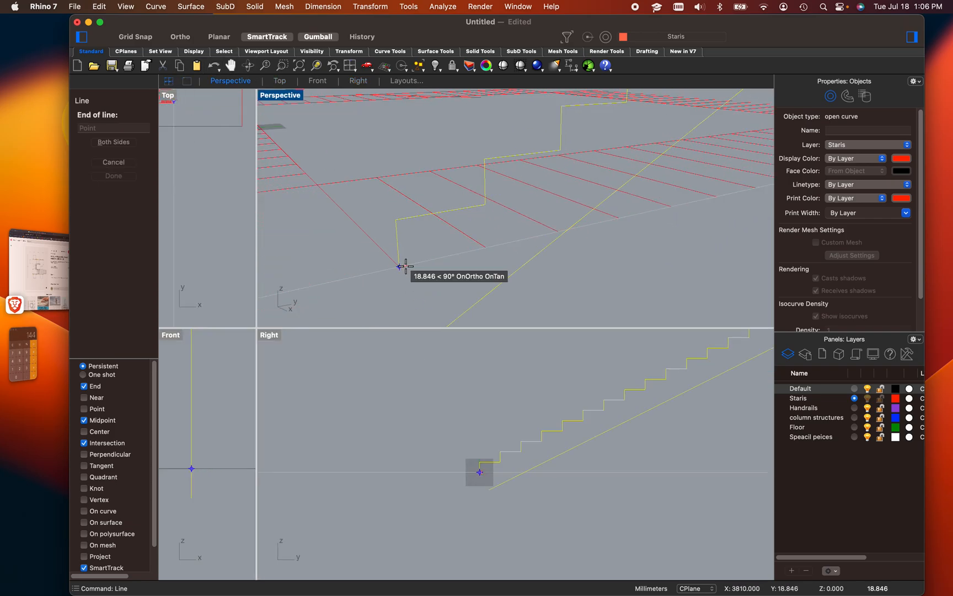
{"action": "left_click", "coordinate": [569, 228]}
Trim off the part of the sloped underside below ground, using the new ground-level line as the cutting object
{"action": "scroll", "coordinate": [534, 485], "scroll_direction": "up", "scroll_amount": 5}
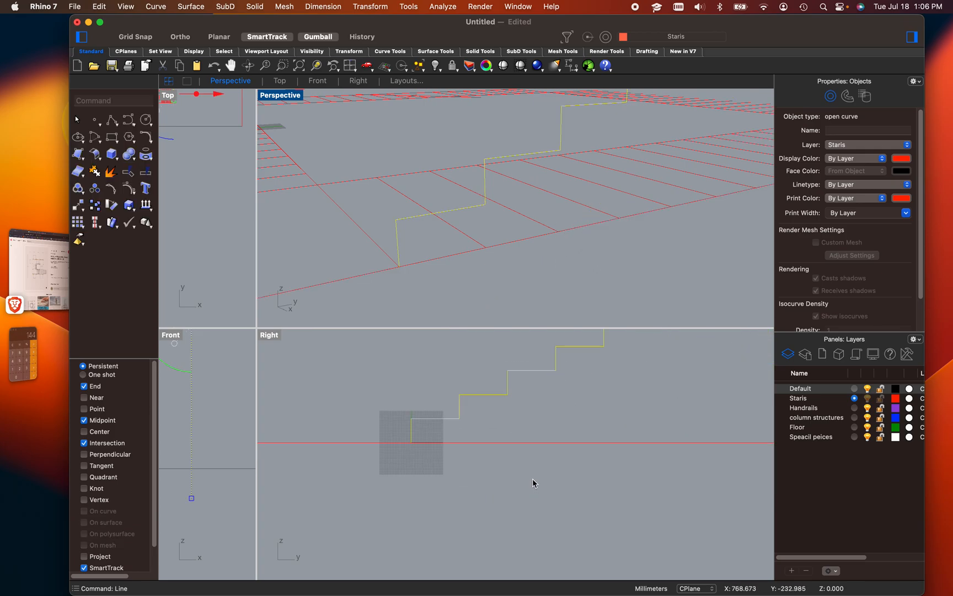
{"action": "left_click", "coordinate": [487, 426]}
{"action": "left_click", "coordinate": [497, 444]}
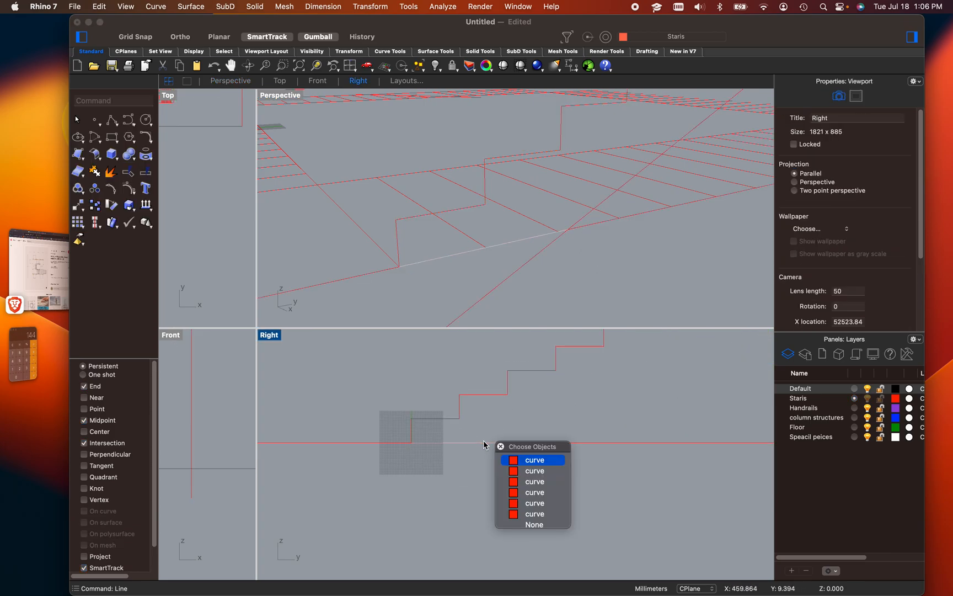
{"action": "left_click", "coordinate": [521, 459]}
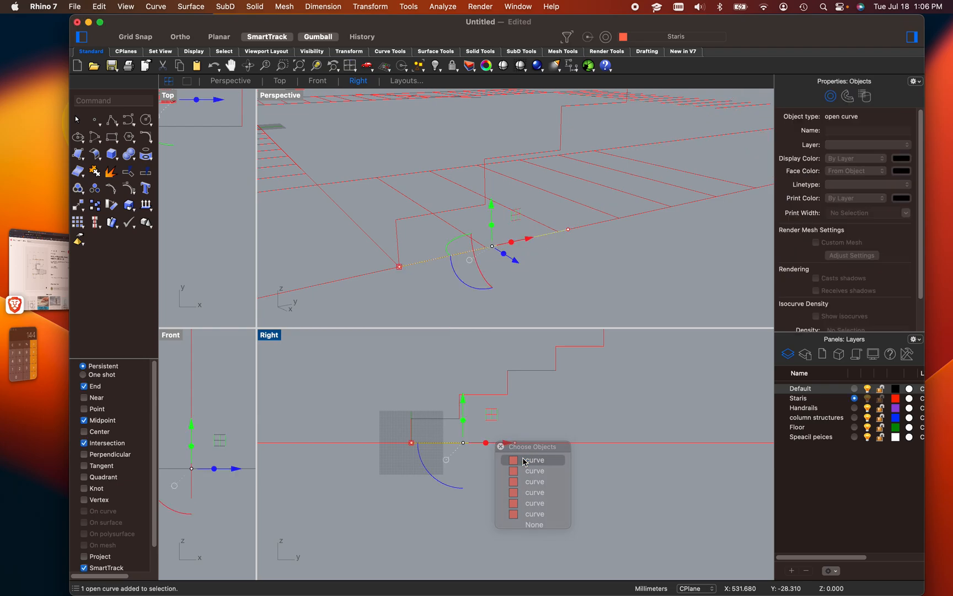
{"action": "type", "text": "trim"}
{"action": "key", "text": "Return"}
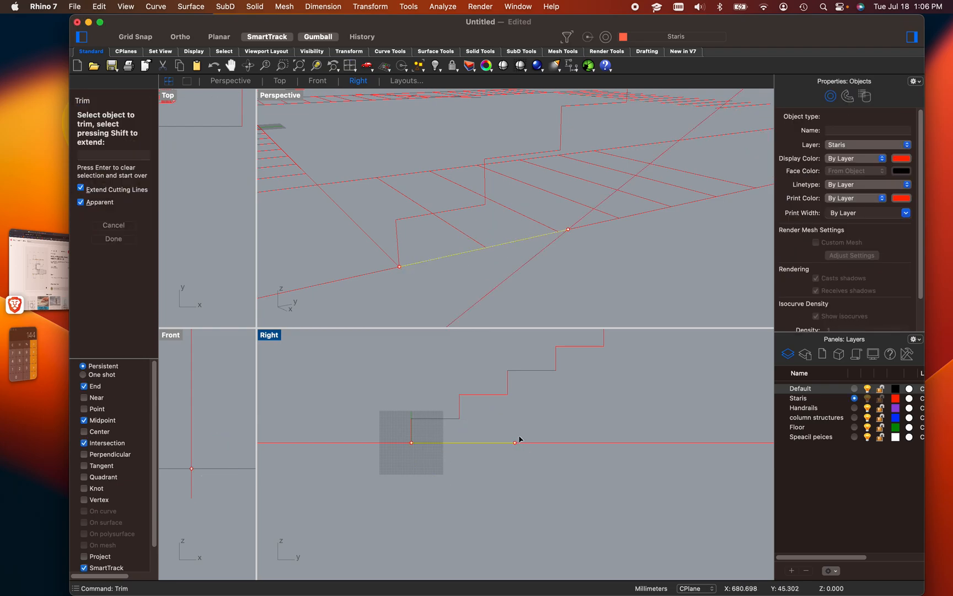
{"action": "left_click", "coordinate": [511, 275]}
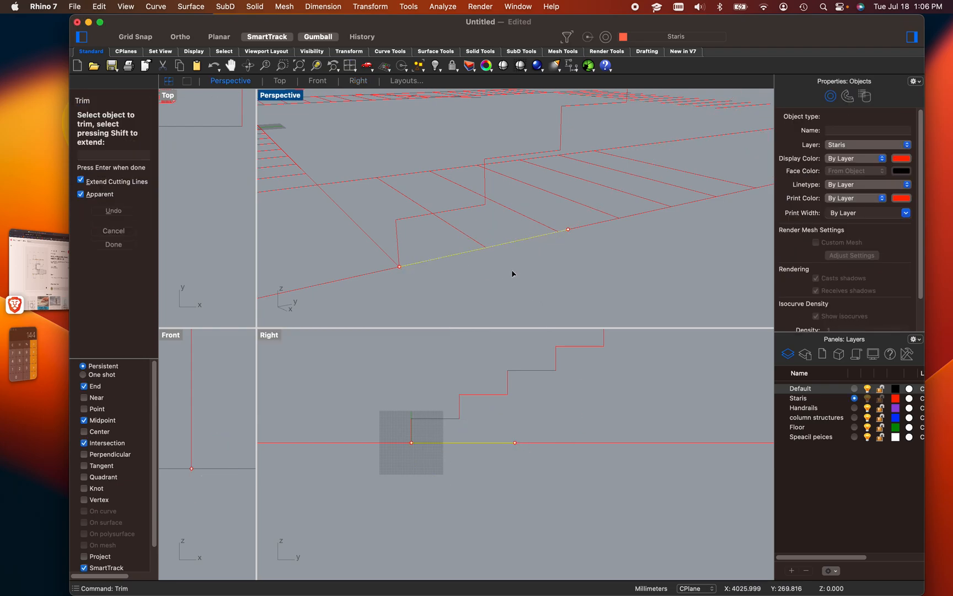
{"action": "key", "text": "Return"}
{"action": "key", "text": "super+z"}
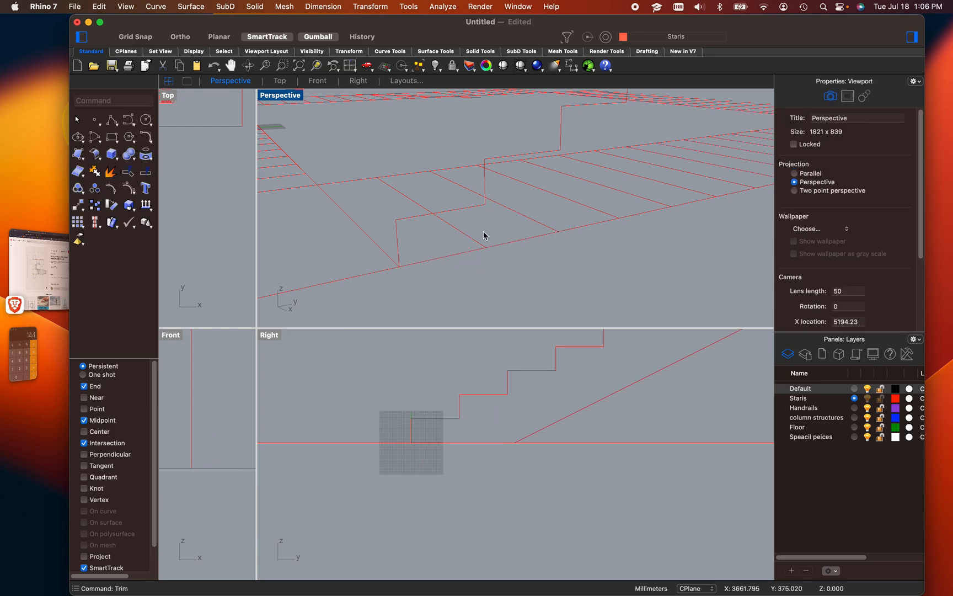
Join the ground-level line with the trimmed stair profile into one closed curve
{"action": "left_click", "coordinate": [483, 252]}
{"action": "left_click", "coordinate": [519, 268]}
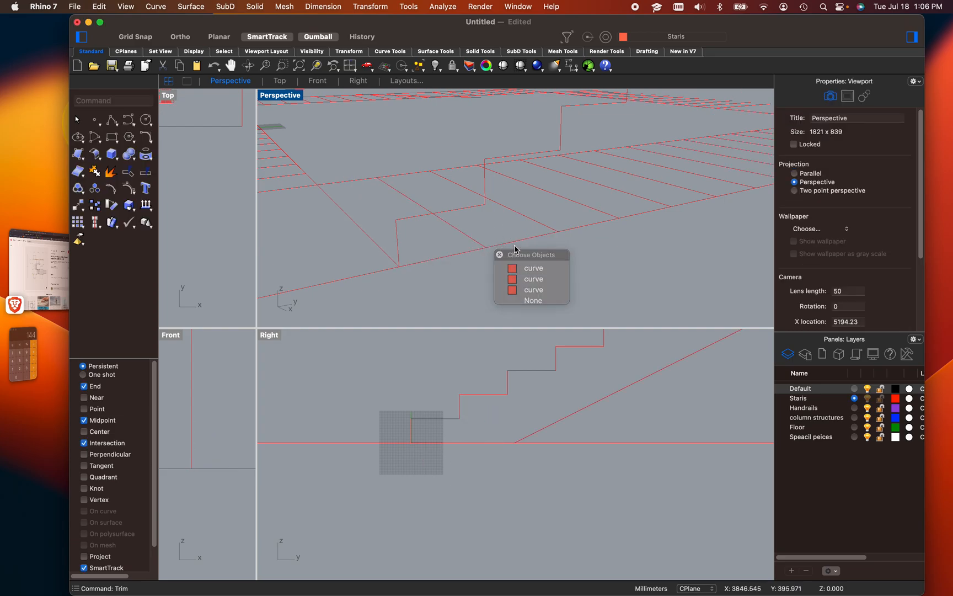
{"action": "left_click", "coordinate": [513, 245]}
{"action": "left_click", "coordinate": [559, 273]}
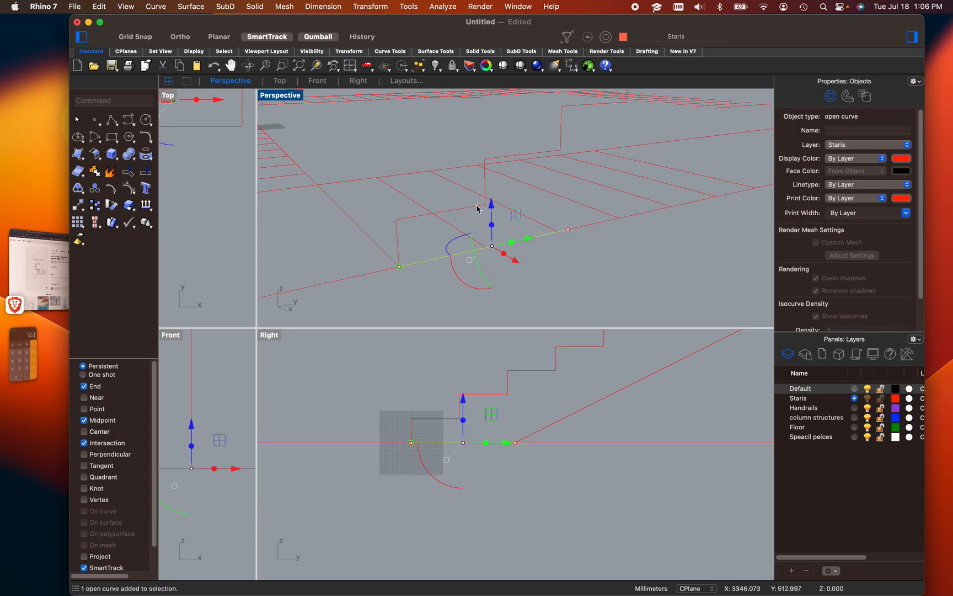
{"action": "left_click", "coordinate": [477, 208], "text": "shift"}
{"action": "scroll", "coordinate": [505, 234], "scroll_direction": "down", "scroll_amount": 12}
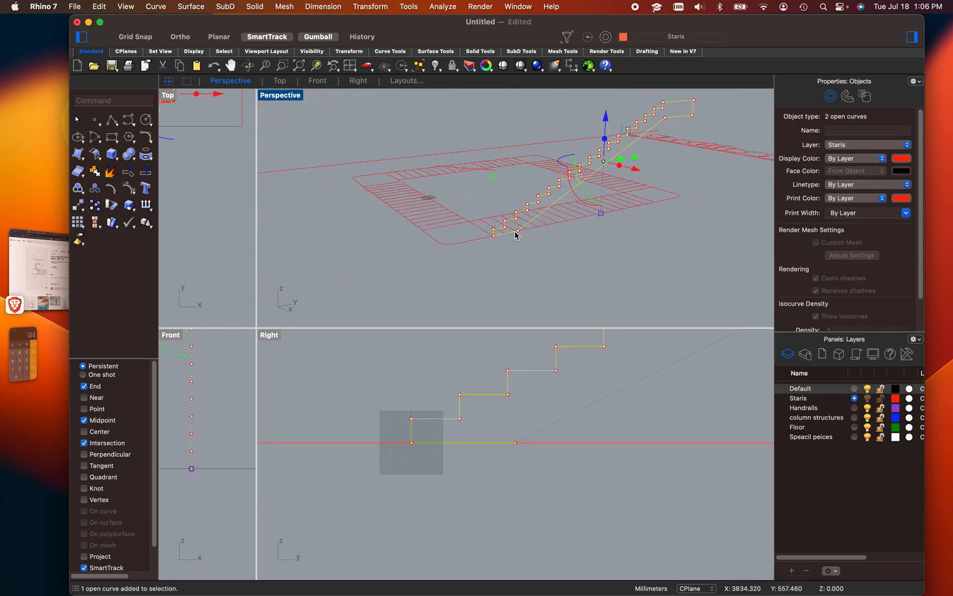
{"action": "scroll", "coordinate": [535, 172], "scroll_direction": "up", "scroll_amount": 5}
{"action": "type", "text": "jo"}
{"action": "key", "text": "Return"}
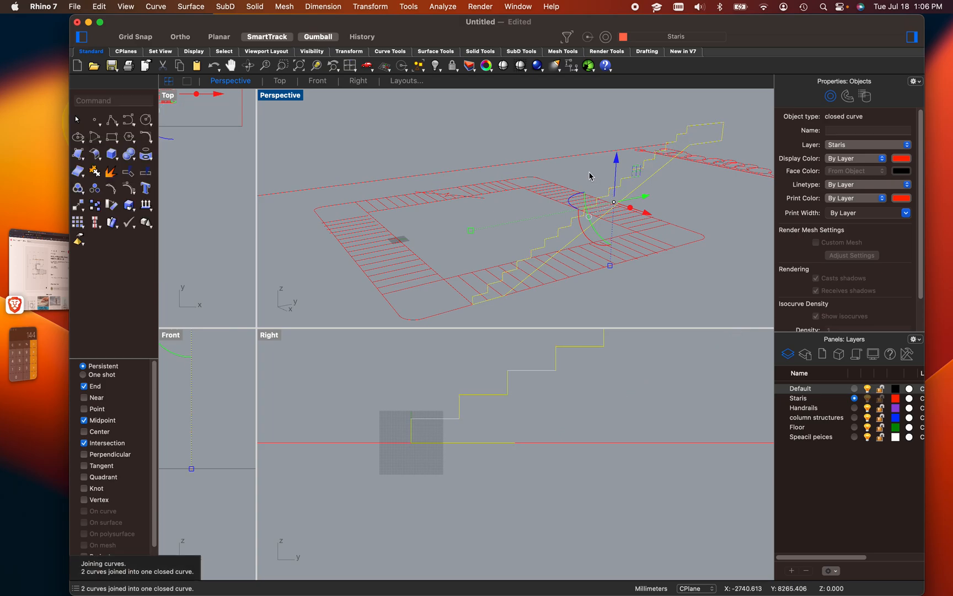
Extrude the closed stair profile as a solid across the stair width to the inner corner of the plan
{"action": "double_click", "coordinate": [292, 95]}
{"action": "right_click_drag", "start_coordinate": [545, 368], "coordinate": [555, 343]}
{"action": "type", "text": "ExtrudeCrv"}
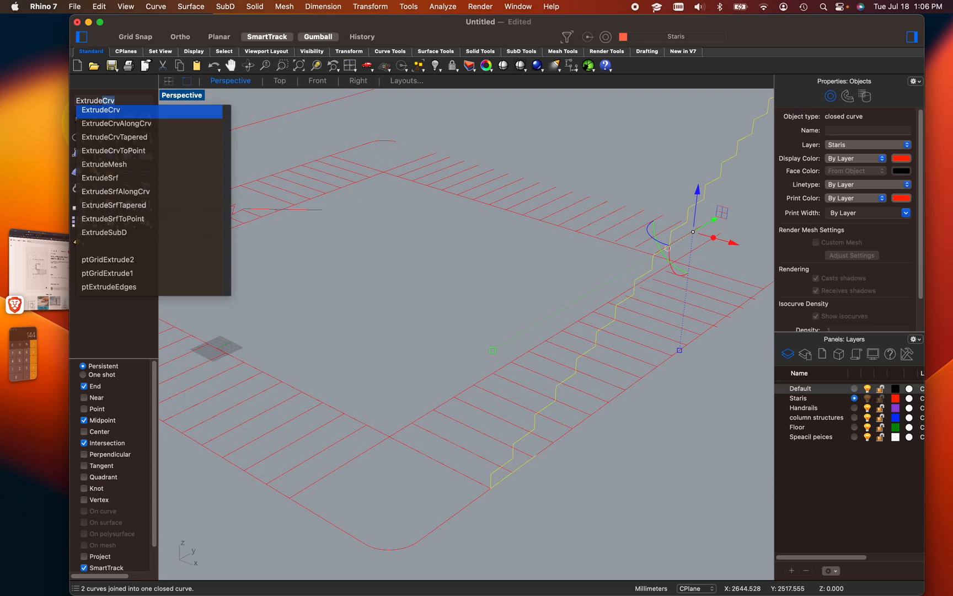
{"action": "key", "text": "Return"}
{"action": "scroll", "coordinate": [515, 494], "scroll_direction": "up", "scroll_amount": 5}
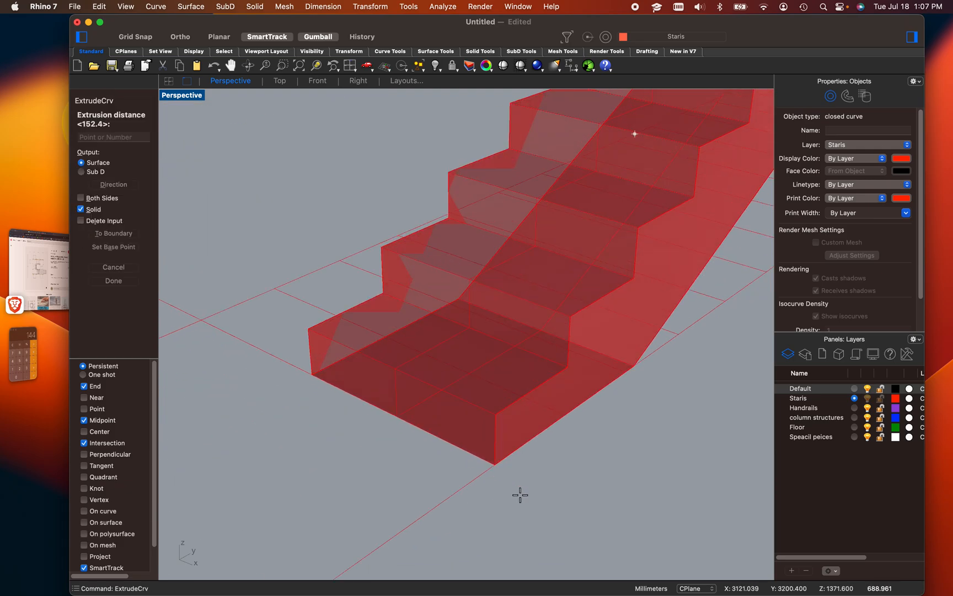
{"action": "scroll", "coordinate": [426, 379], "scroll_direction": "down", "scroll_amount": 6}
{"action": "right_click_drag", "start_coordinate": [321, 336], "coordinate": [583, 381], "text": "shift"}
{"action": "scroll", "coordinate": [606, 302], "scroll_direction": "up", "scroll_amount": 6}
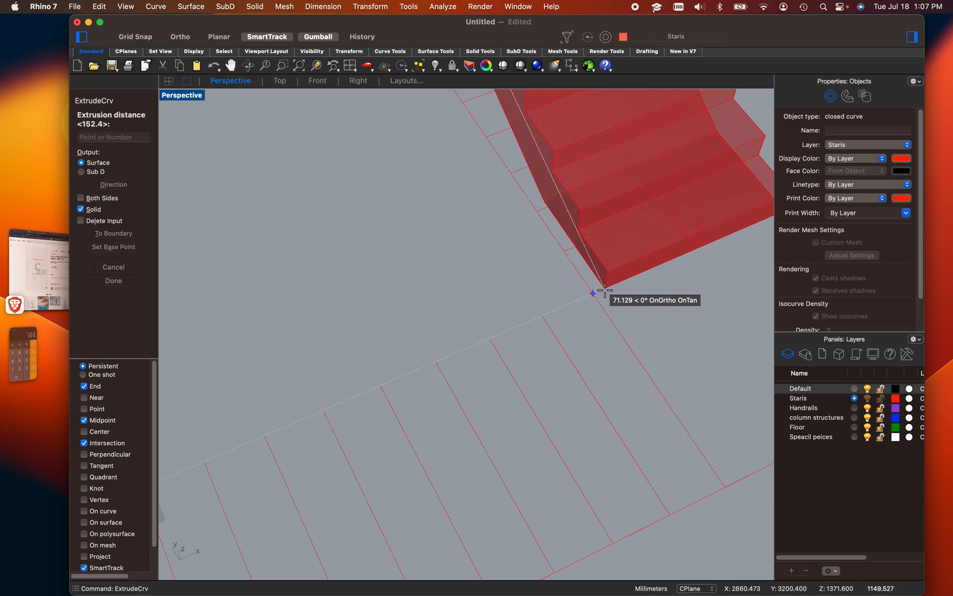
{"action": "left_click", "coordinate": [595, 294]}
{"action": "scroll", "coordinate": [484, 334], "scroll_direction": "down", "scroll_amount": 10}
{"action": "right_click_drag", "start_coordinate": [534, 327], "coordinate": [540, 385], "text": "shift"}
{"action": "left_click", "coordinate": [441, 473]}
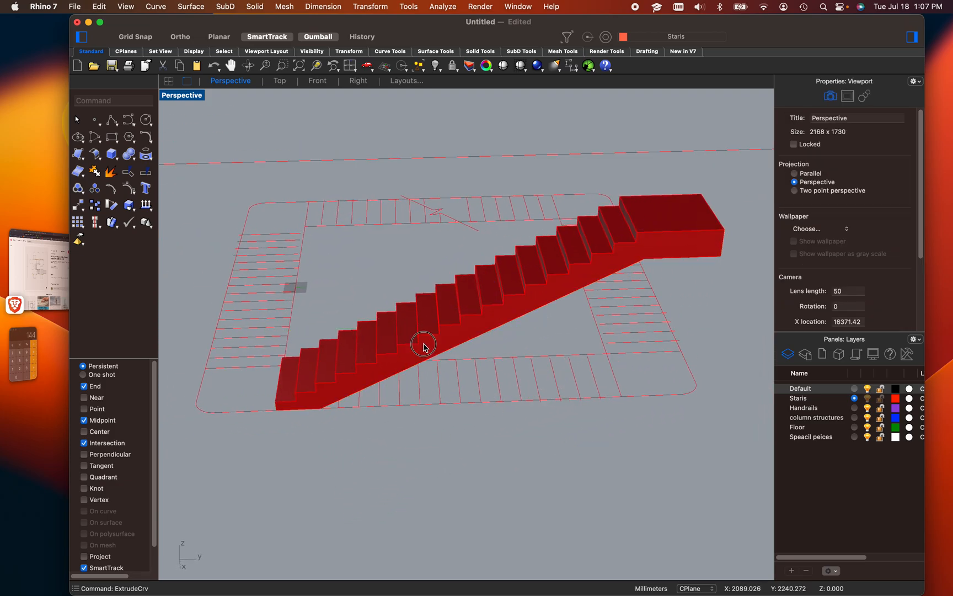
Copy the solid flight from the bottom outer corner of its first step to the landing's far top inner corner
{"action": "left_click", "coordinate": [426, 348]}
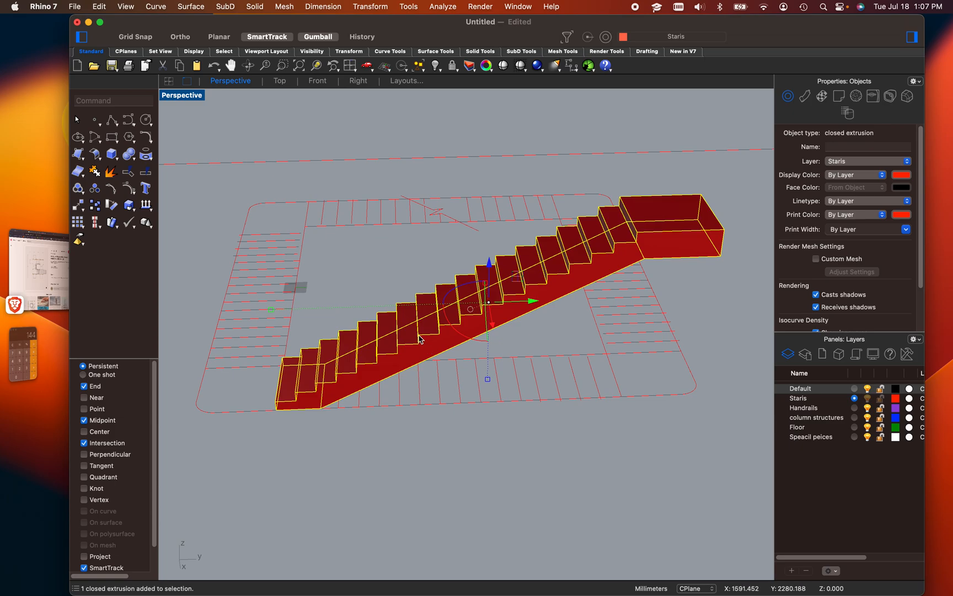
{"action": "left_click", "coordinate": [522, 477]}
{"action": "left_click", "coordinate": [429, 335]}
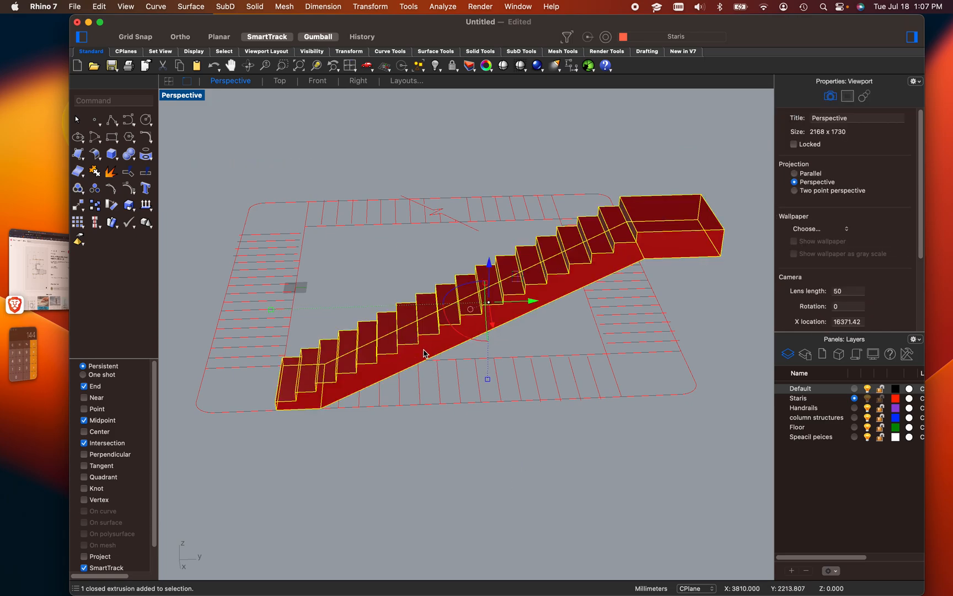
{"action": "scroll", "coordinate": [362, 343], "scroll_direction": "up", "scroll_amount": 2}
{"action": "type", "text": "copy"}
{"action": "key", "text": "Return"}
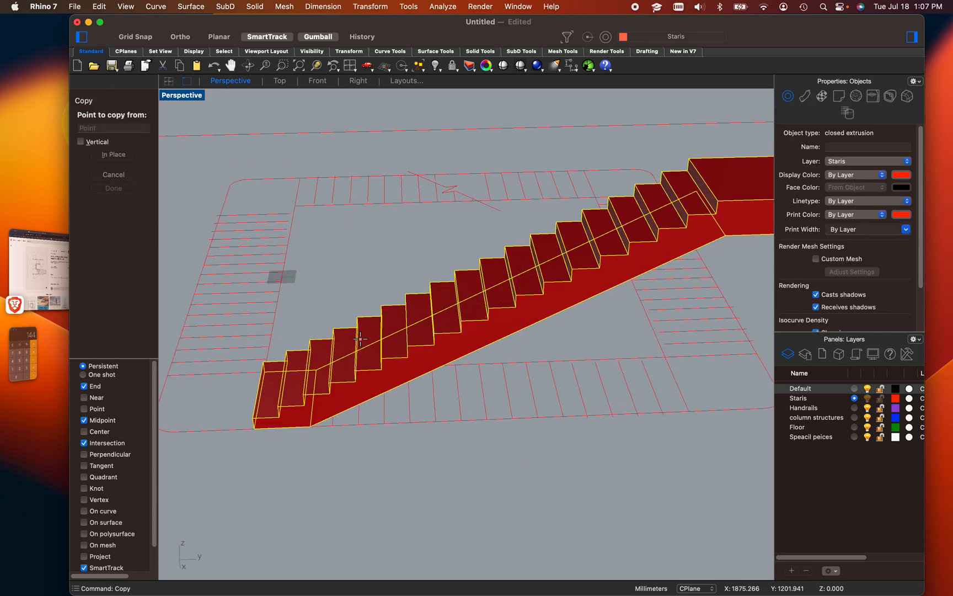
{"action": "scroll", "coordinate": [194, 368], "scroll_direction": "up", "scroll_amount": 3}
{"action": "scroll", "coordinate": [194, 368], "scroll_direction": "up", "scroll_amount": 2}
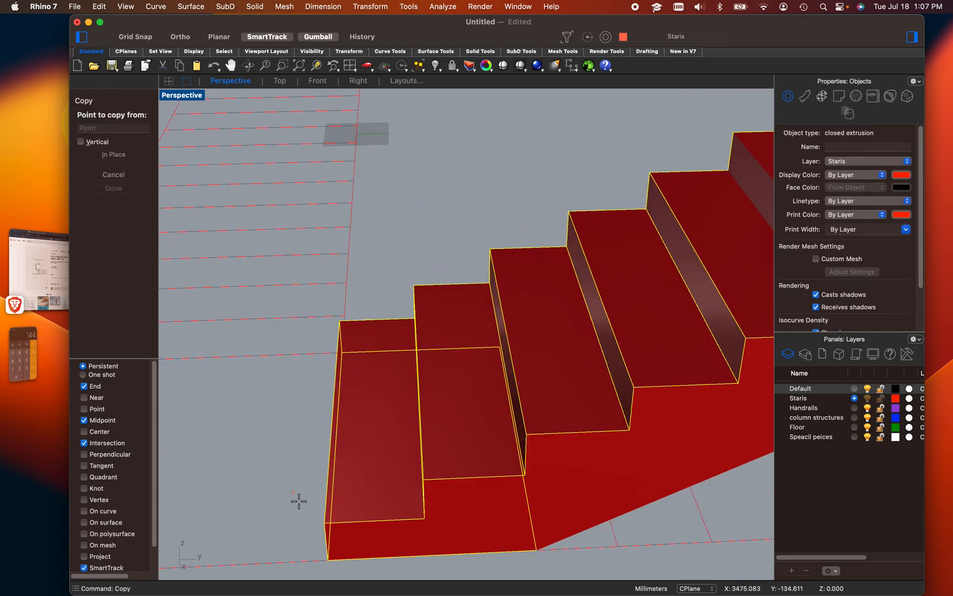
{"action": "left_click", "coordinate": [329, 553]}
{"action": "scroll", "coordinate": [333, 534], "scroll_direction": "down", "scroll_amount": 5}
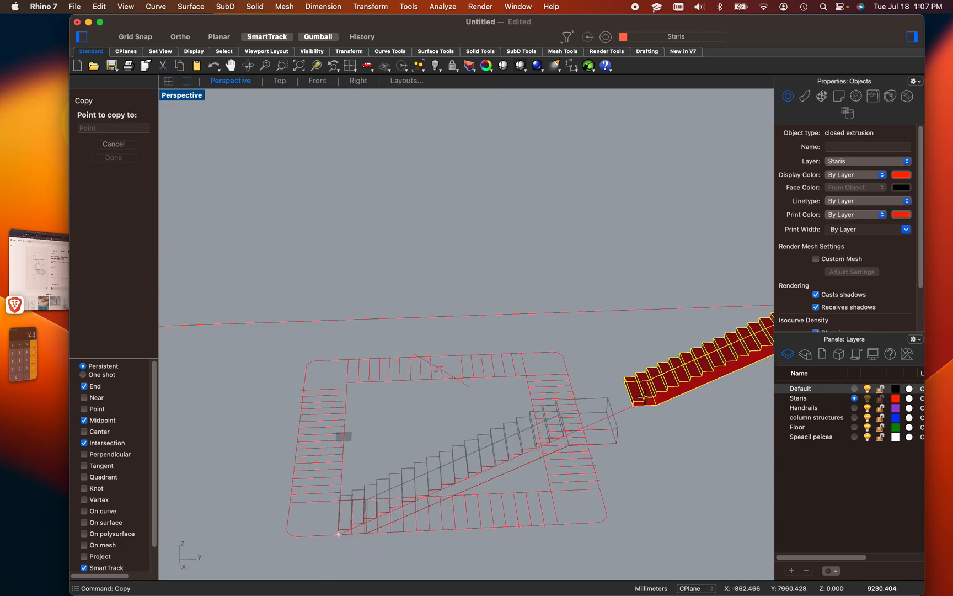
{"action": "scroll", "coordinate": [607, 400], "scroll_direction": "up", "scroll_amount": 3}
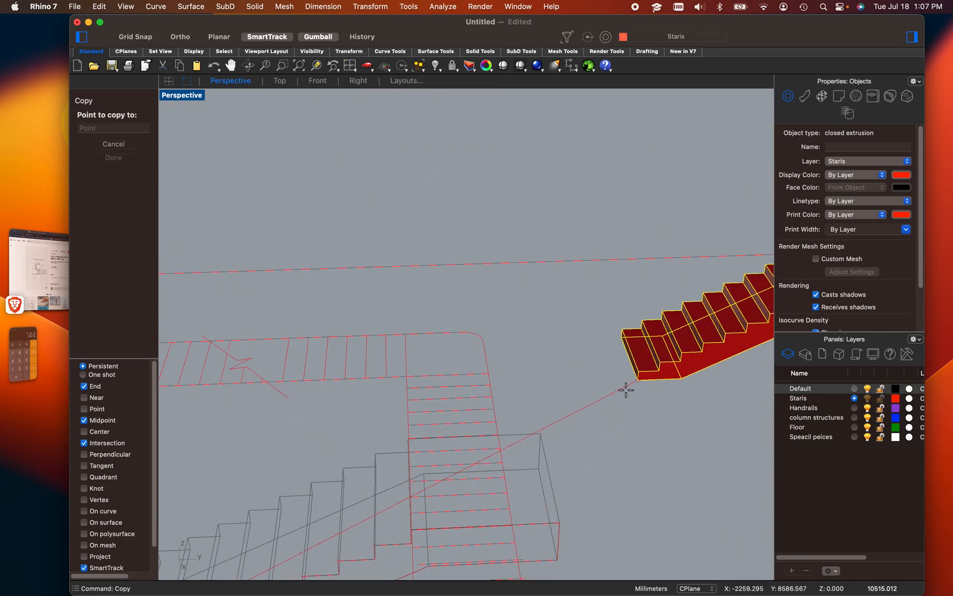
{"action": "left_click", "coordinate": [540, 433]}
{"action": "right_click_drag", "start_coordinate": [604, 439], "coordinate": [568, 419]}
{"action": "key", "text": "Return"}
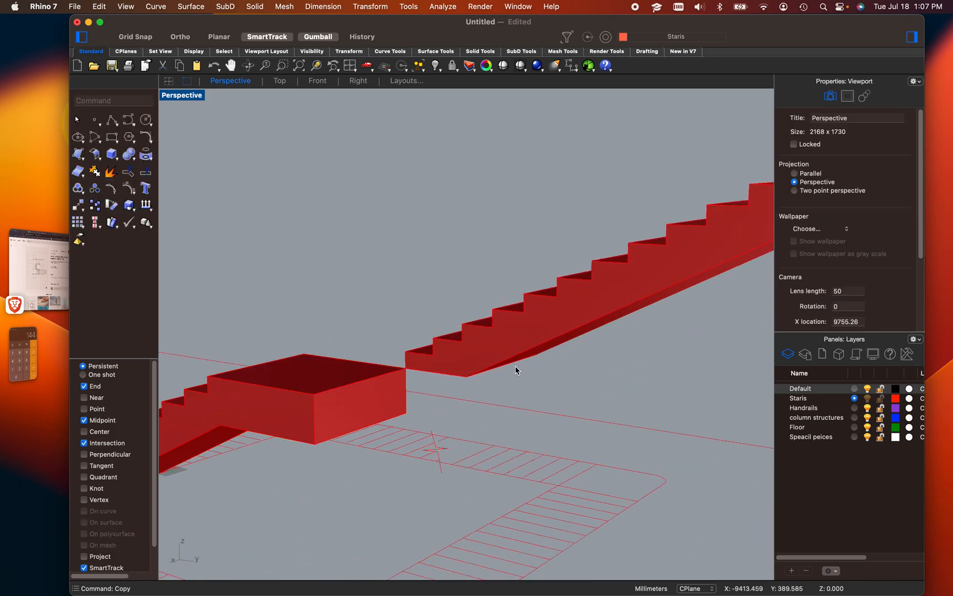
Rotate the copied flight about the corner it shares with the landing so it runs perpendicular to the first flight
{"action": "left_click", "coordinate": [471, 359]}
{"action": "type", "text": "rot"}
{"action": "key", "text": "Return"}
{"action": "scroll", "coordinate": [390, 372], "scroll_direction": "up", "scroll_amount": 3}
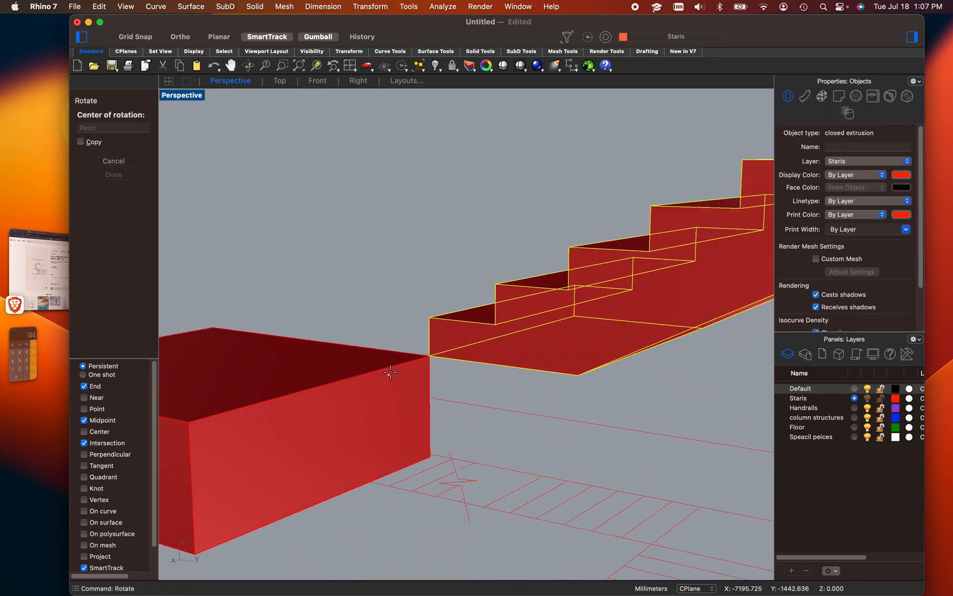
{"action": "left_click", "coordinate": [427, 354]}
{"action": "right_click_drag", "start_coordinate": [427, 354], "coordinate": [525, 357]}
{"action": "left_click", "coordinate": [557, 311]}
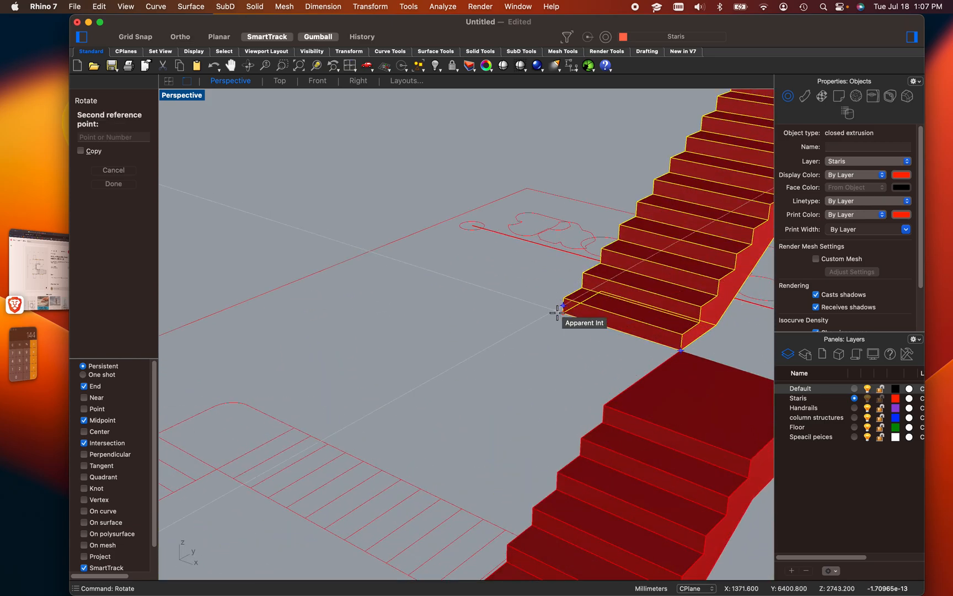
{"action": "left_click", "coordinate": [596, 401]}
{"action": "left_click", "coordinate": [624, 197]}
Draw a closed triangular polyline between the landing's vertical corner edge and the start of the upper flight's sloped underside
{"action": "right_click_drag", "start_coordinate": [623, 196], "coordinate": [493, 238]}
{"action": "scroll", "coordinate": [387, 276], "scroll_direction": "up", "scroll_amount": 5}
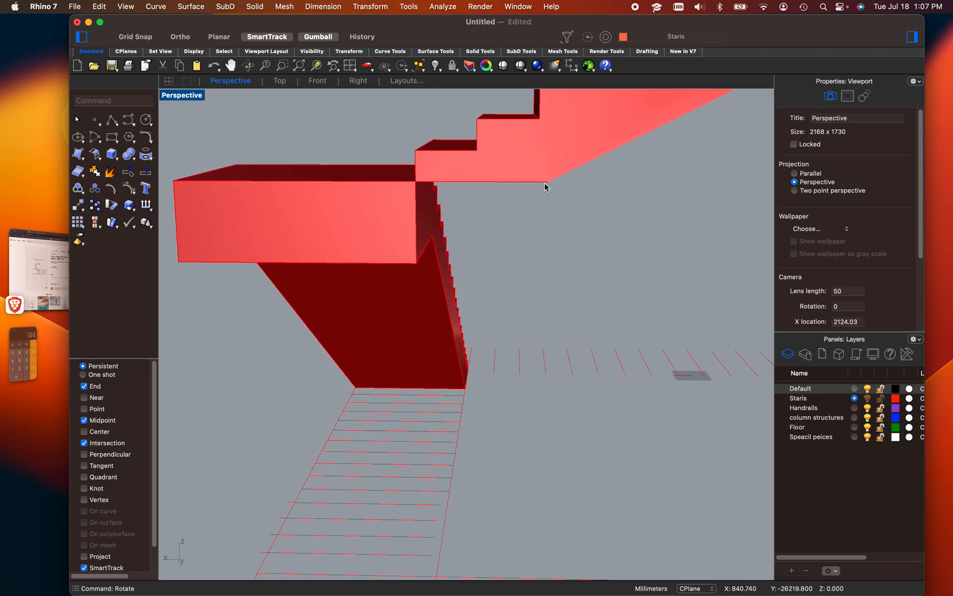
{"action": "right_click_drag", "start_coordinate": [430, 206], "coordinate": [383, 234], "text": "shift"}
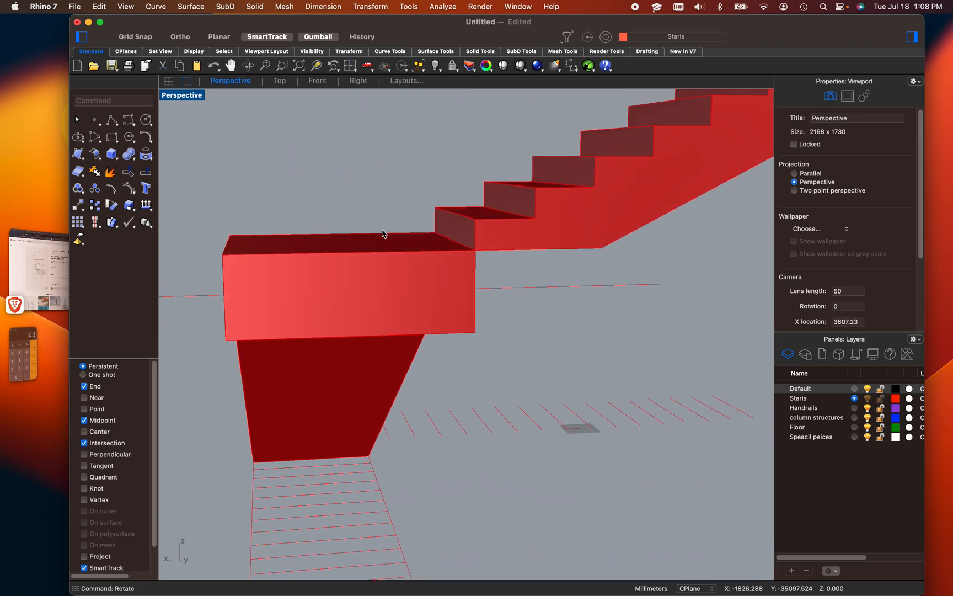
{"action": "type", "text": "Polyline"}
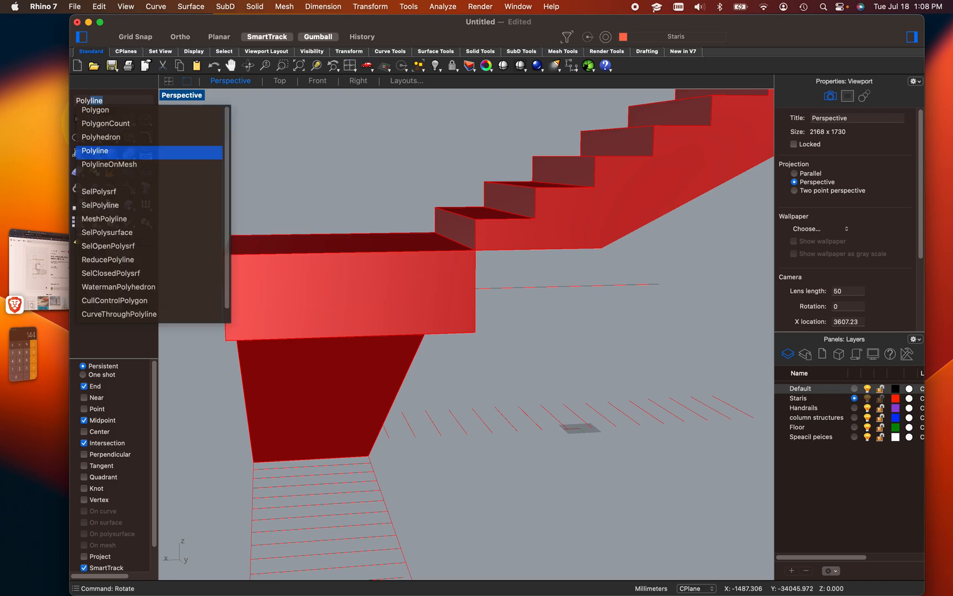
{"action": "key", "text": "Return"}
{"action": "scroll", "coordinate": [616, 253], "scroll_direction": "up", "scroll_amount": 3}
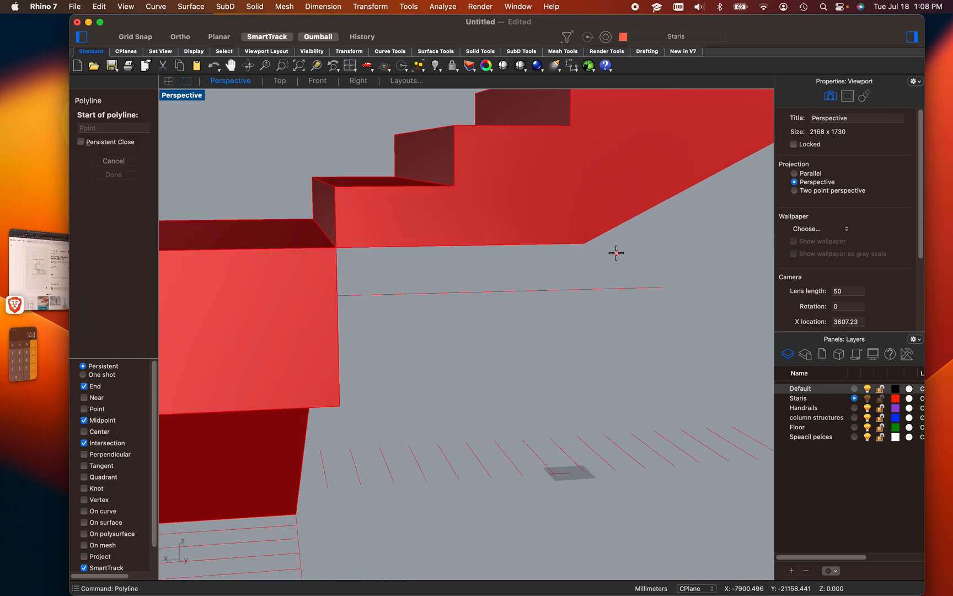
{"action": "left_click", "coordinate": [583, 243]}
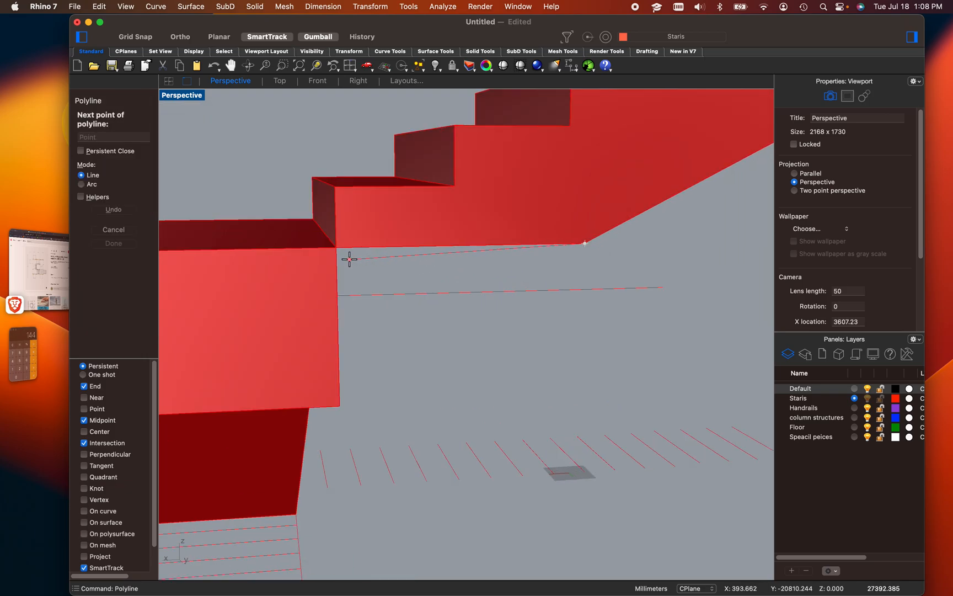
{"action": "left_click", "coordinate": [337, 247]}
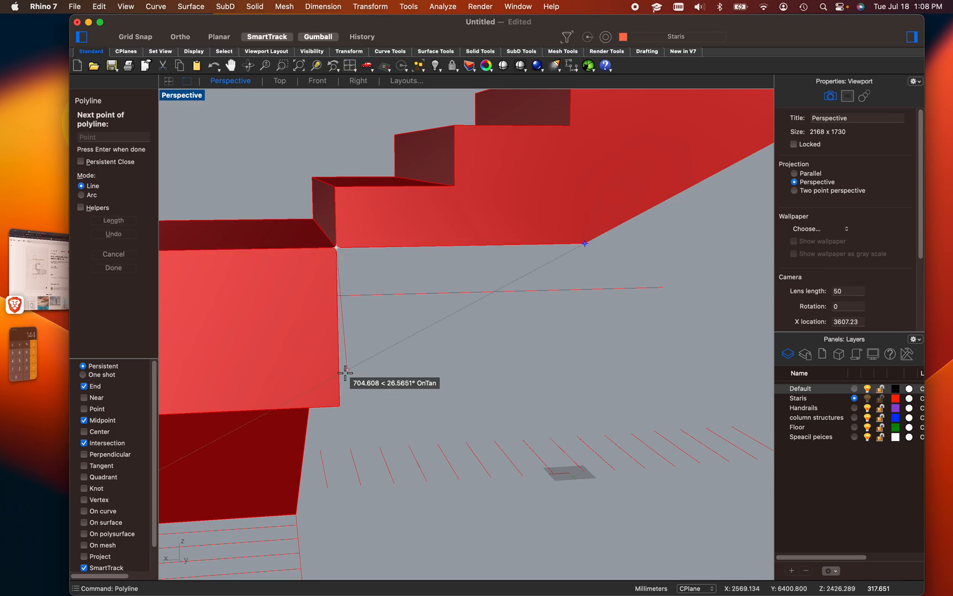
{"action": "left_click", "coordinate": [340, 405]}
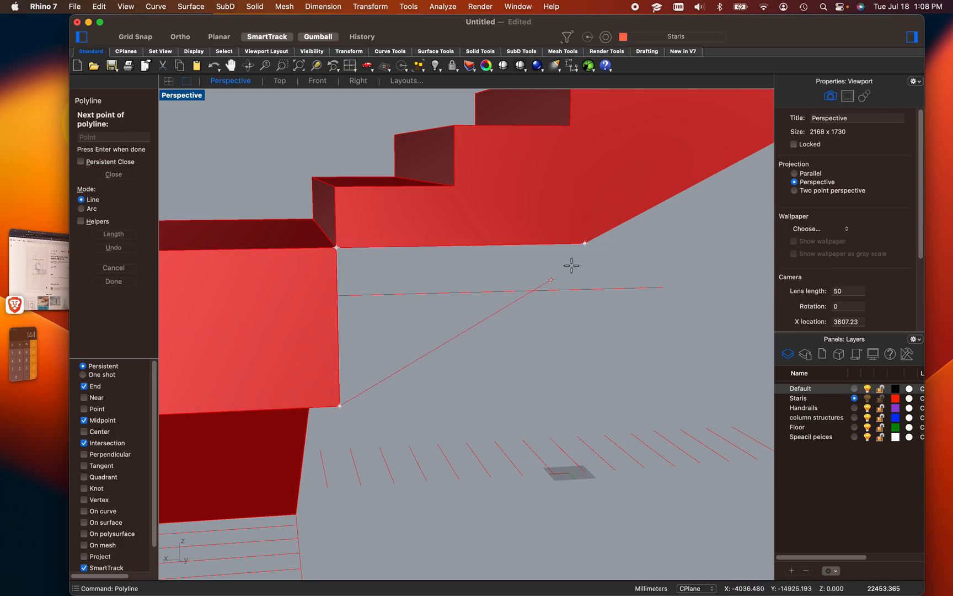
{"action": "left_click", "coordinate": [585, 244]}
Extrude the closed triangle as a solid across the stair width to the landing's inner corner
{"action": "right_click_drag", "start_coordinate": [549, 336], "coordinate": [596, 329], "text": "shift"}
{"action": "left_click", "coordinate": [616, 372]}
{"action": "mouse_move", "coordinate": [616, 373]}
{"action": "right_mouse_down"}
{"action": "mouse_move", "coordinate": [636, 385]}
{"action": "mouse_move", "coordinate": [606, 383]}
{"action": "mouse_move", "coordinate": [629, 379]}
{"action": "mouse_move", "coordinate": [619, 385]}
{"action": "mouse_move", "coordinate": [627, 389]}
{"action": "mouse_move", "coordinate": [633, 373]}
{"action": "right_mouse_up"}
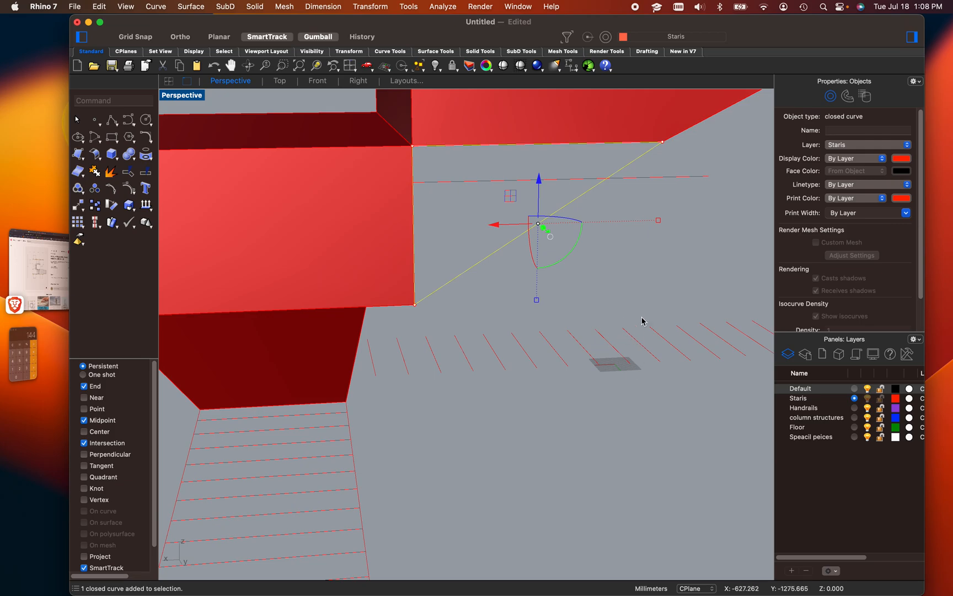
{"action": "mouse_move", "coordinate": [619, 274]}
{"action": "right_mouse_down"}
{"action": "mouse_move", "coordinate": [649, 274]}
{"action": "mouse_move", "coordinate": [611, 281]}
{"action": "right_mouse_up"}
{"action": "type", "text": "extru"}
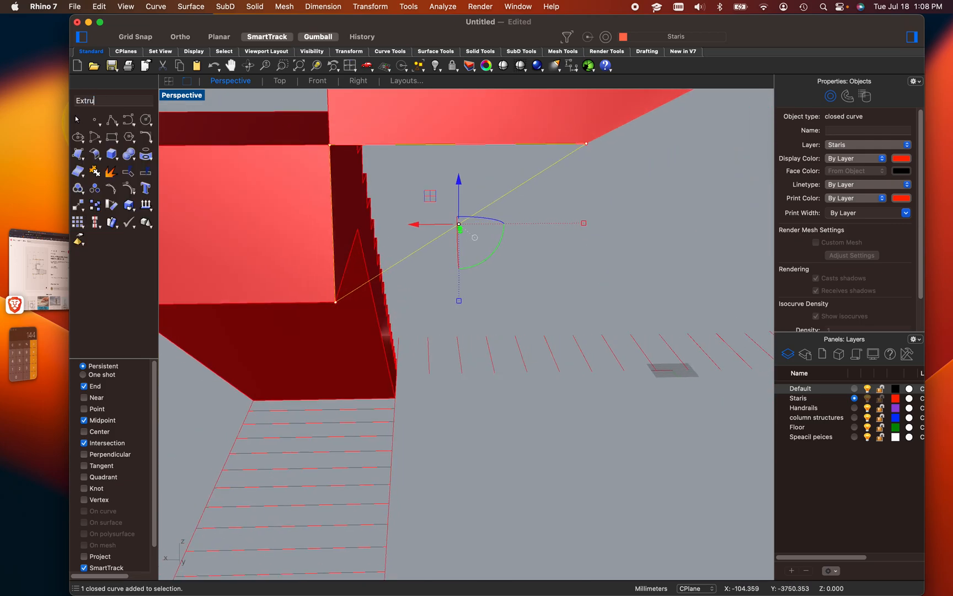
{"action": "type", "text": "deCrv"}
{"action": "key", "text": "Return"}
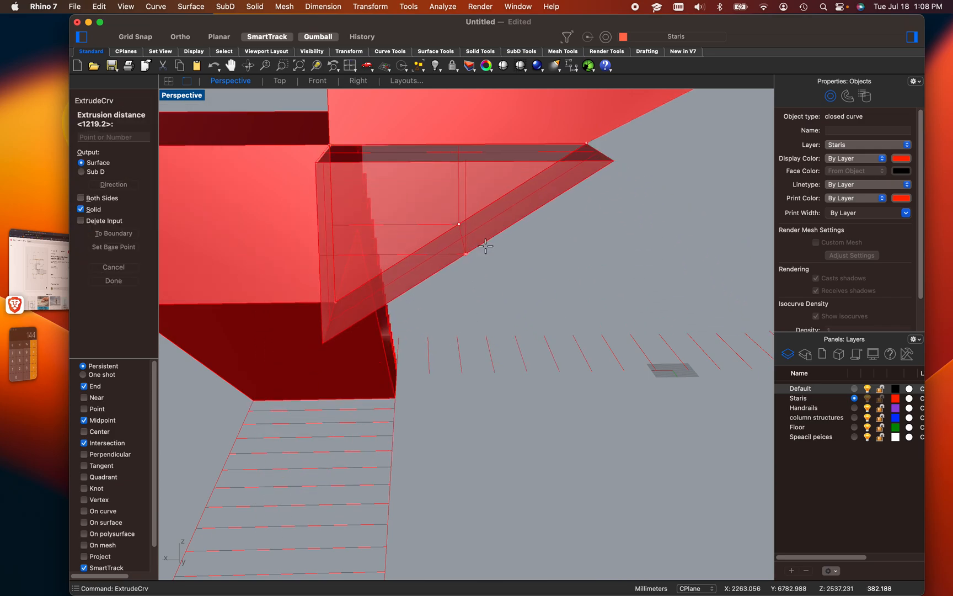
{"action": "right_click_drag", "start_coordinate": [609, 234], "coordinate": [671, 411]}
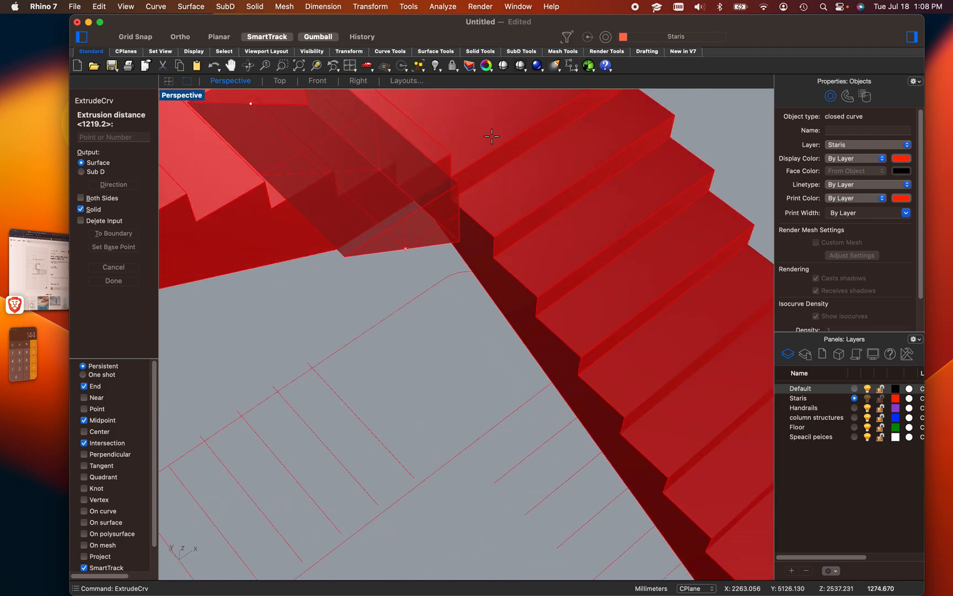
{"action": "scroll", "coordinate": [463, 142], "scroll_direction": "up", "scroll_amount": 6}
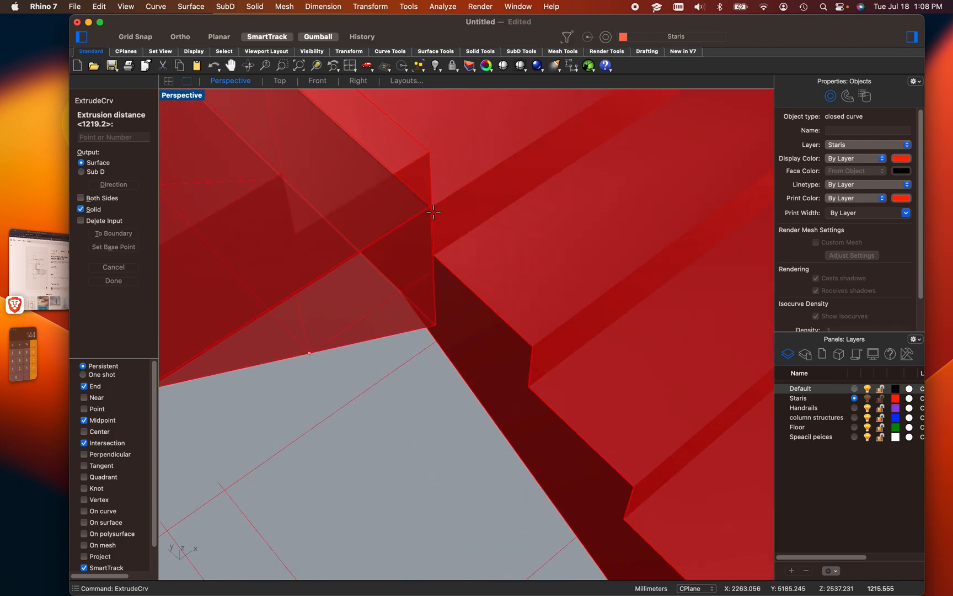
{"action": "scroll", "coordinate": [435, 267], "scroll_direction": "up", "scroll_amount": 3}
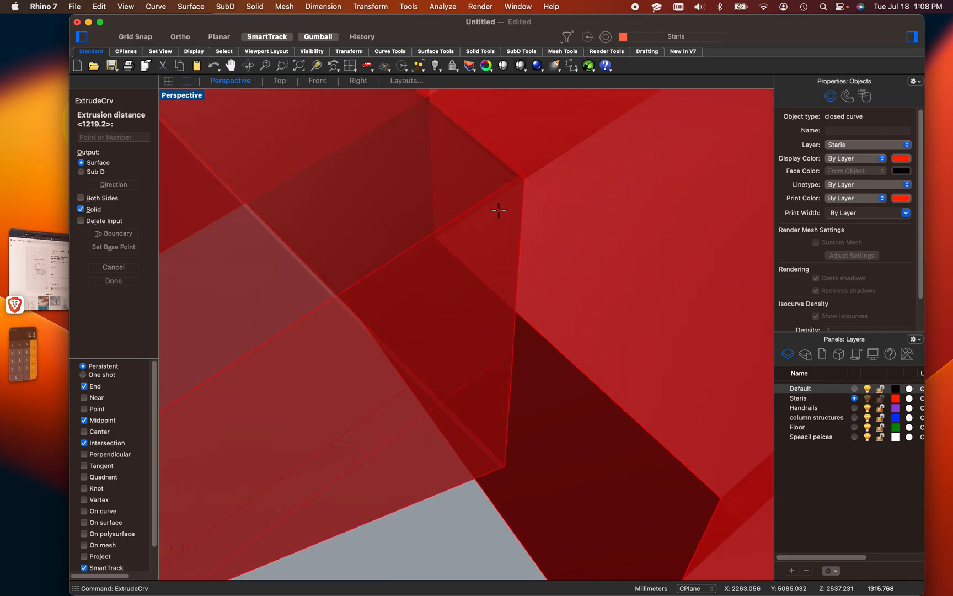
{"action": "left_click", "coordinate": [435, 234]}
{"action": "scroll", "coordinate": [442, 230], "scroll_direction": "down", "scroll_amount": 5}
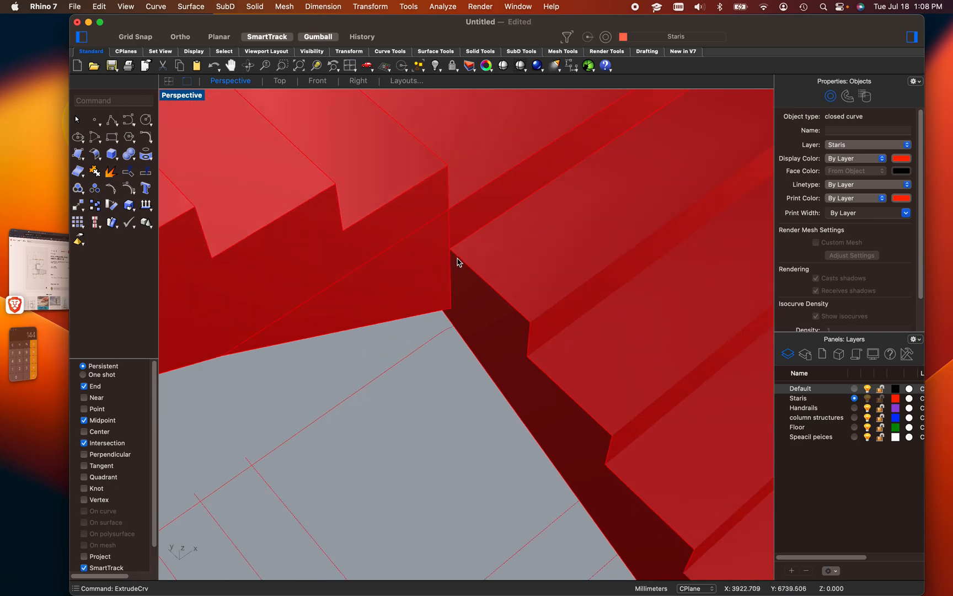
Examine the object description of the upper flight's solid
{"action": "right_click_drag", "start_coordinate": [524, 274], "coordinate": [537, 231]}
{"action": "right_click_drag", "start_coordinate": [451, 340], "coordinate": [436, 356]}
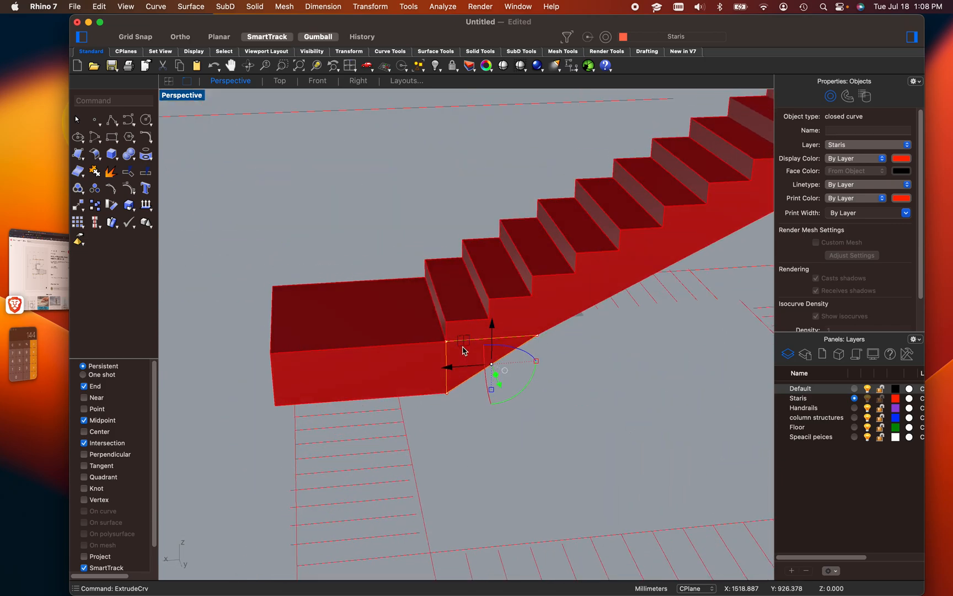
{"action": "left_click", "coordinate": [424, 357]}
{"action": "left_click", "coordinate": [464, 362], "text": "shift"}
{"action": "left_click", "coordinate": [542, 297], "text": "shift"}
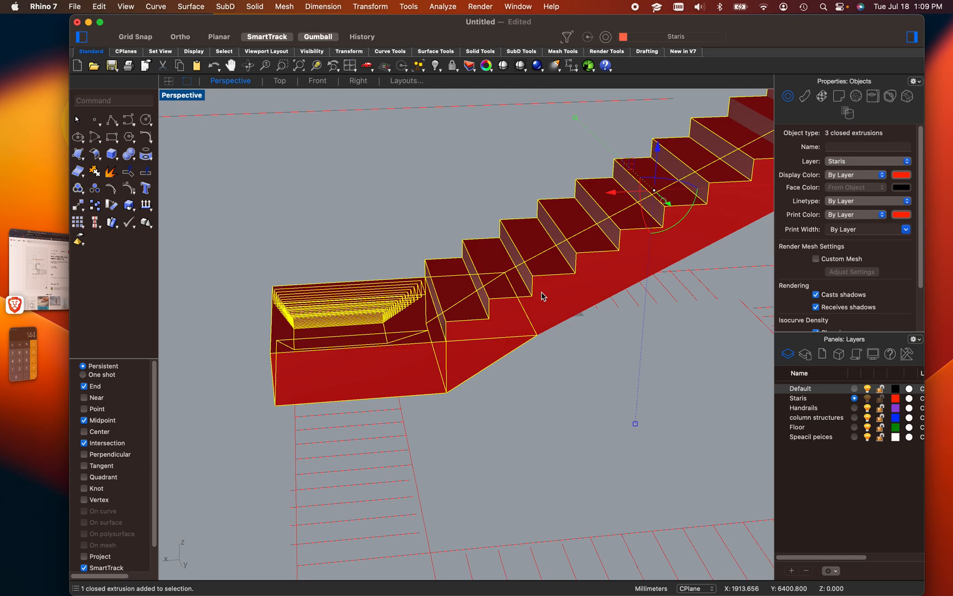
{"action": "left_click", "coordinate": [500, 244]}
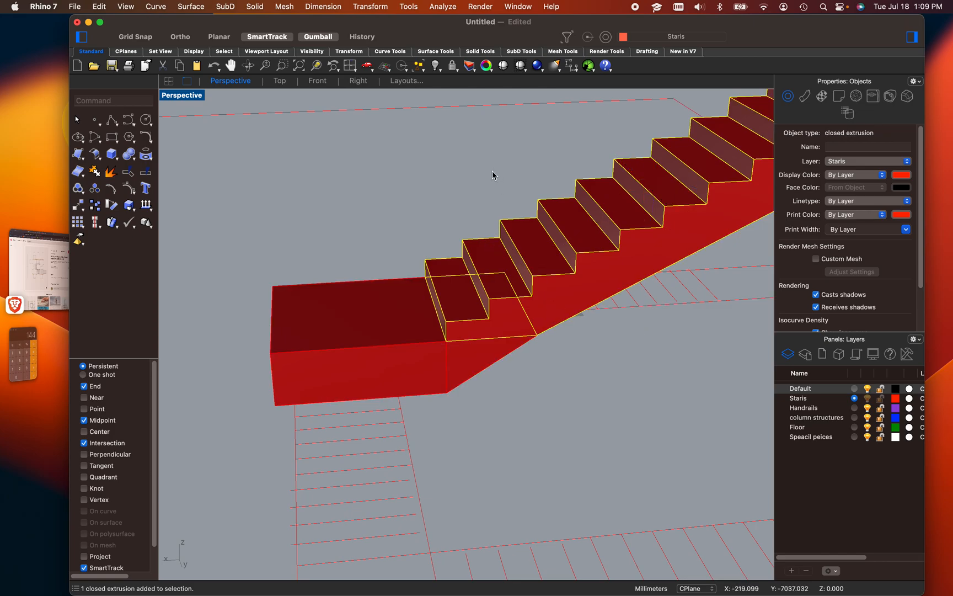
{"action": "type", "text": "What"}
{"action": "key", "text": "Return"}
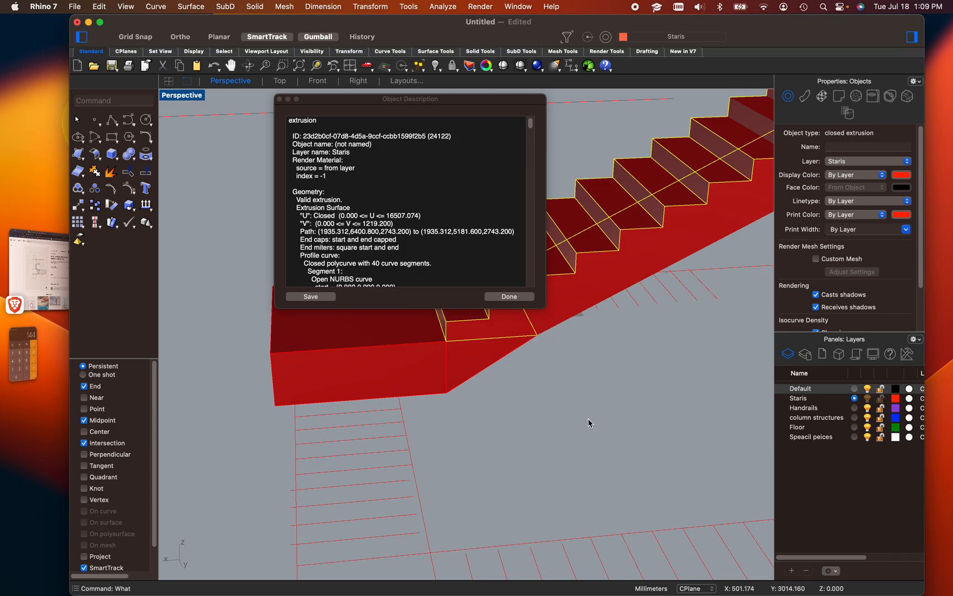
{"action": "left_click", "coordinate": [560, 414]}
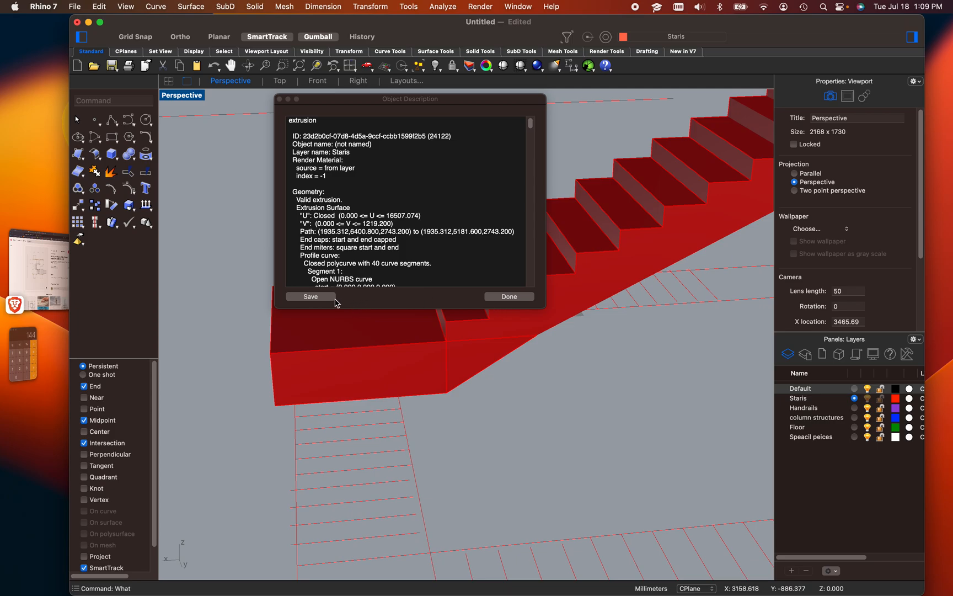
{"action": "left_click", "coordinate": [280, 98]}
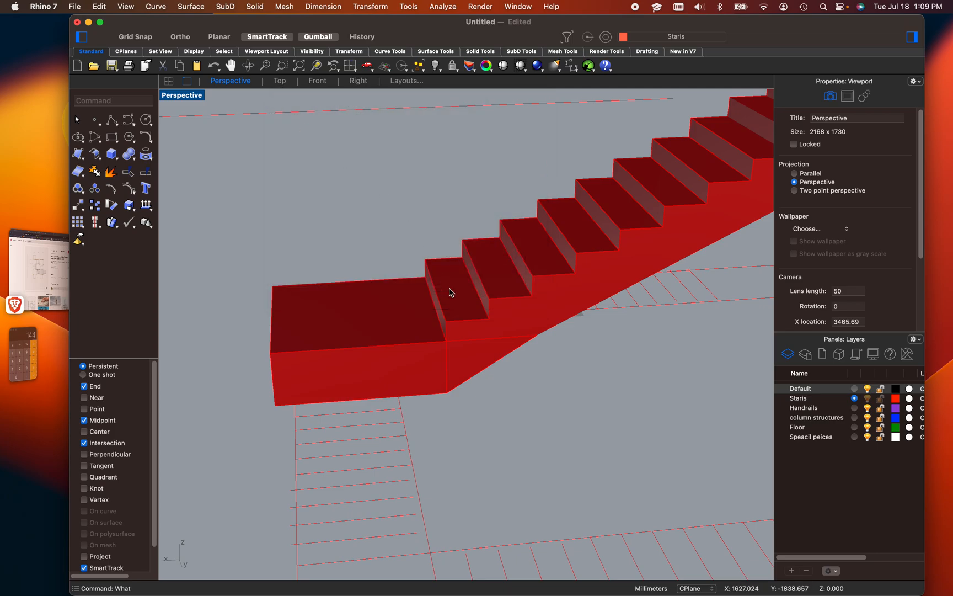
Try to join the lower flight with its landing, the triangular infill and the upper flight
{"action": "left_click", "coordinate": [448, 326]}
{"action": "left_click", "coordinate": [489, 359], "text": "shift"}
{"action": "left_click", "coordinate": [553, 292], "text": "shift"}
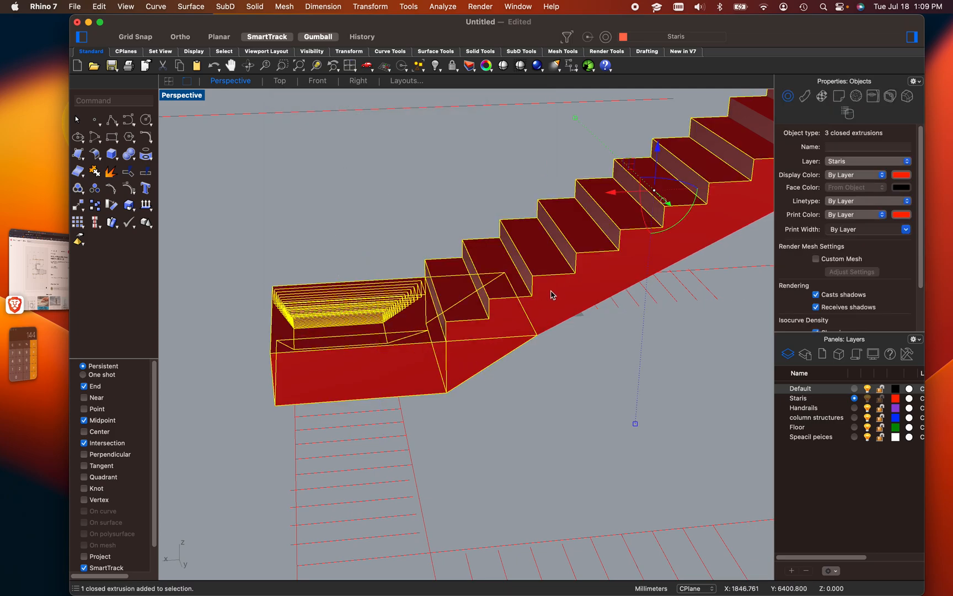
{"action": "type", "text": "Join"}
{"action": "key", "text": "Return"}
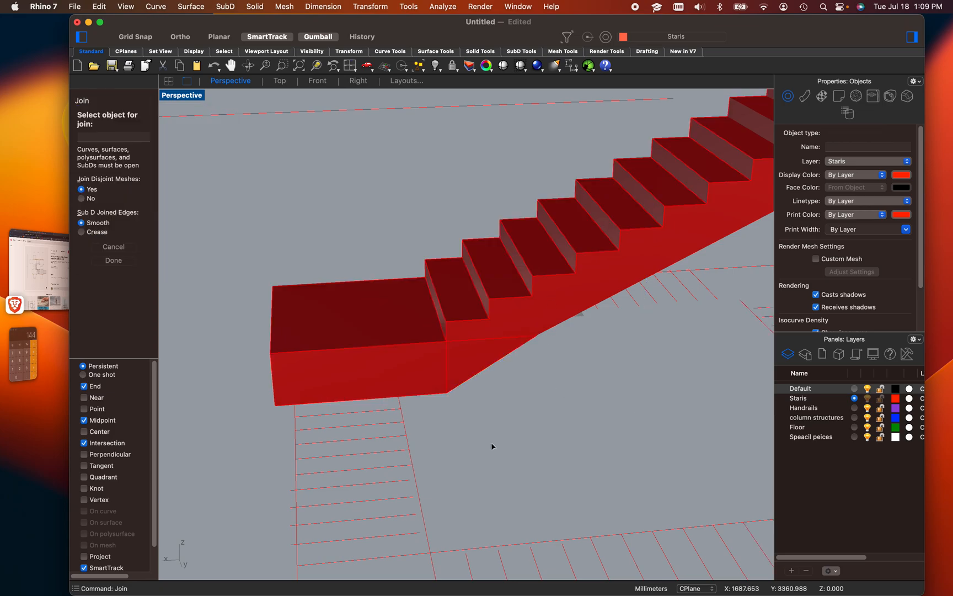
{"action": "key", "text": "Escape"}
Boolean-union the lower flight with its landing, the triangular infill solid and the upper flight into one solid
{"action": "left_click", "coordinate": [505, 301]}
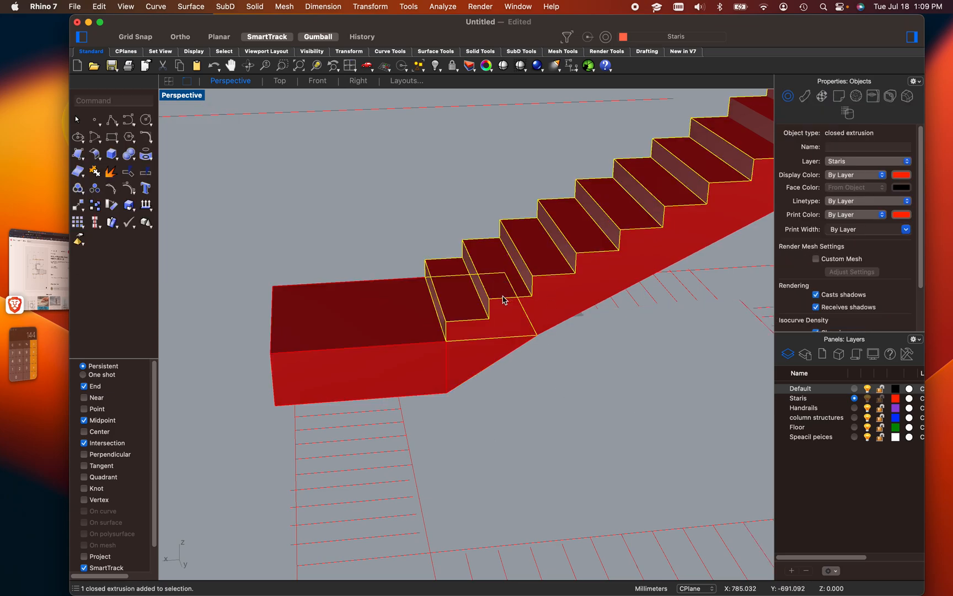
{"action": "left_click", "coordinate": [592, 382]}
{"action": "left_click", "coordinate": [400, 356]}
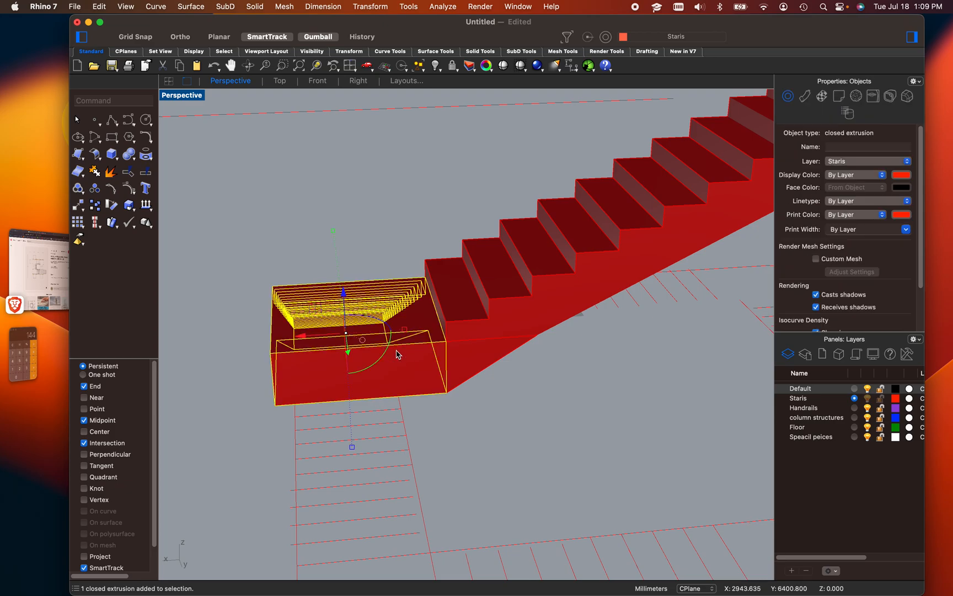
{"action": "left_click", "coordinate": [504, 366], "text": "shift"}
{"action": "left_click", "coordinate": [544, 392]}
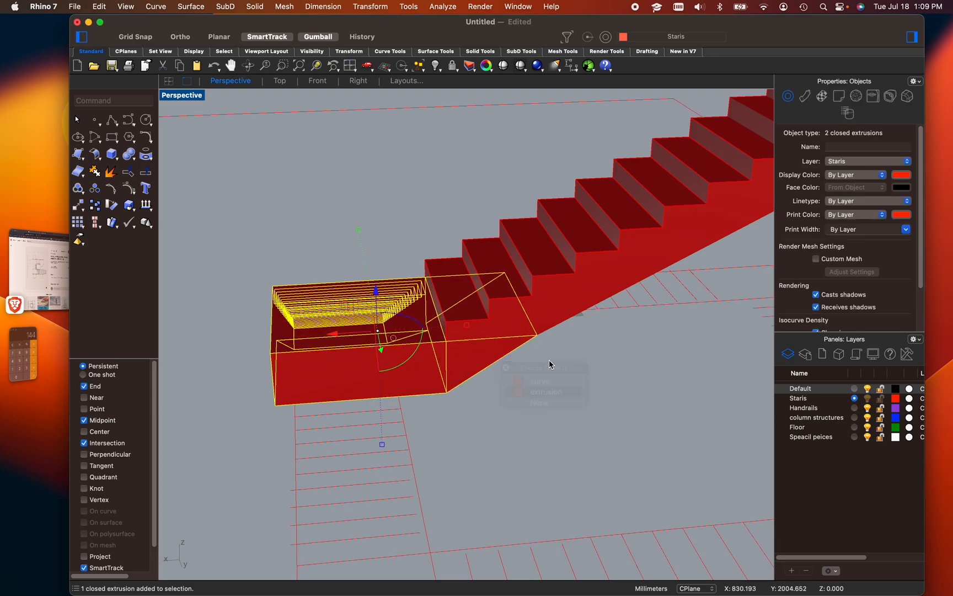
{"action": "left_click", "coordinate": [560, 277], "text": "shift"}
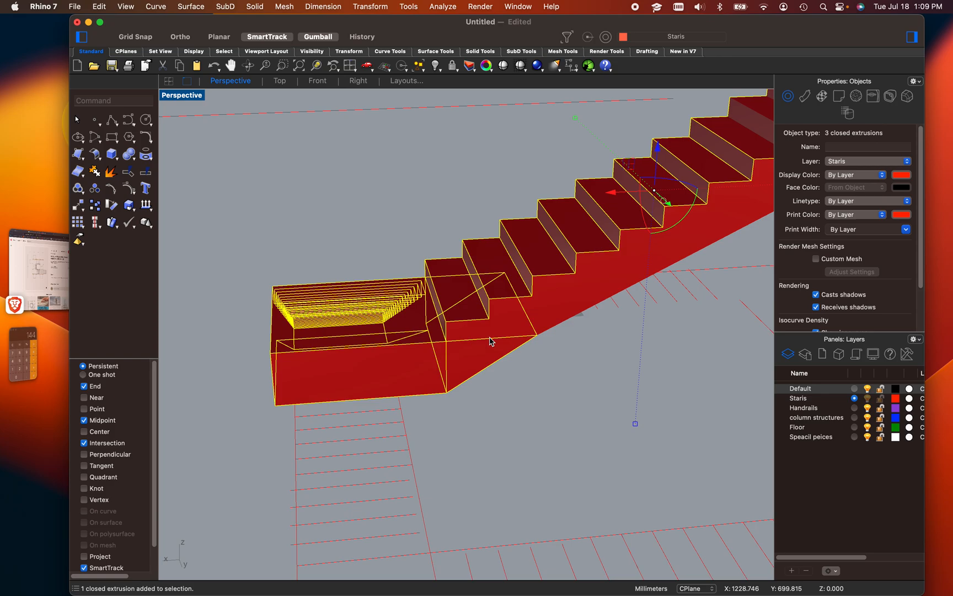
{"action": "type", "text": "BooleanUnion"}
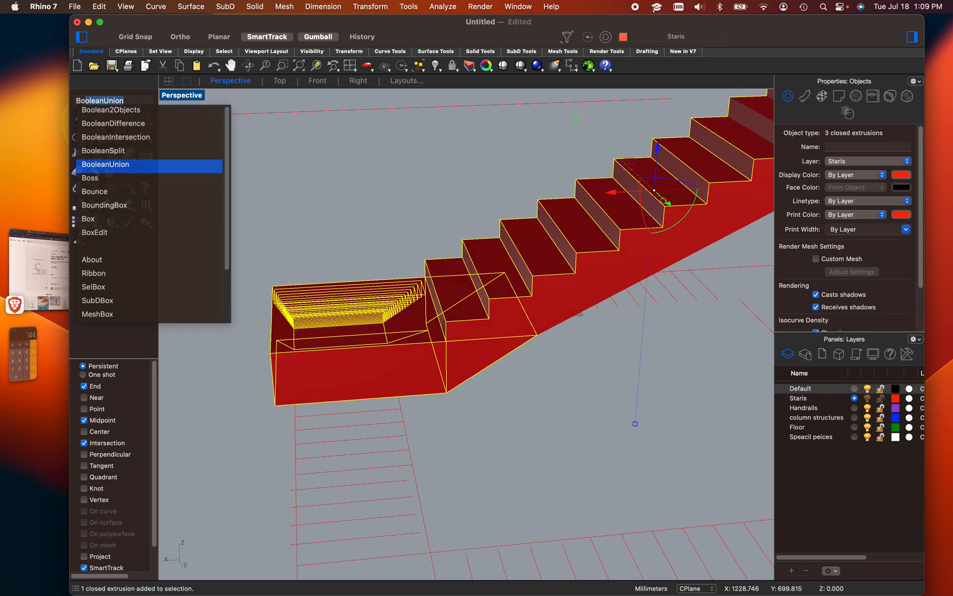
{"action": "key", "text": "Up"}
{"action": "key", "text": "Up"}
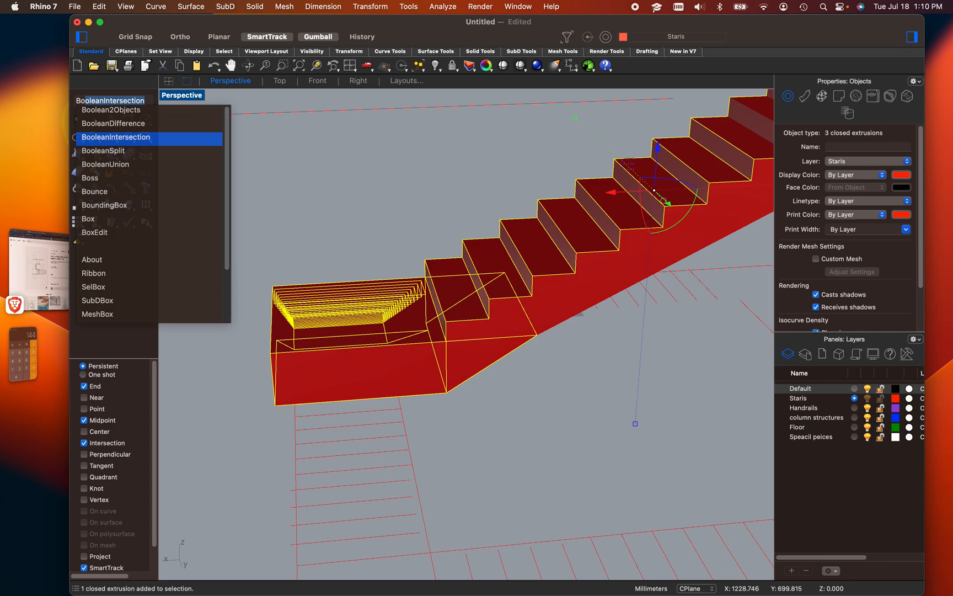
{"action": "key", "text": "Down"}
{"action": "key", "text": "Down"}
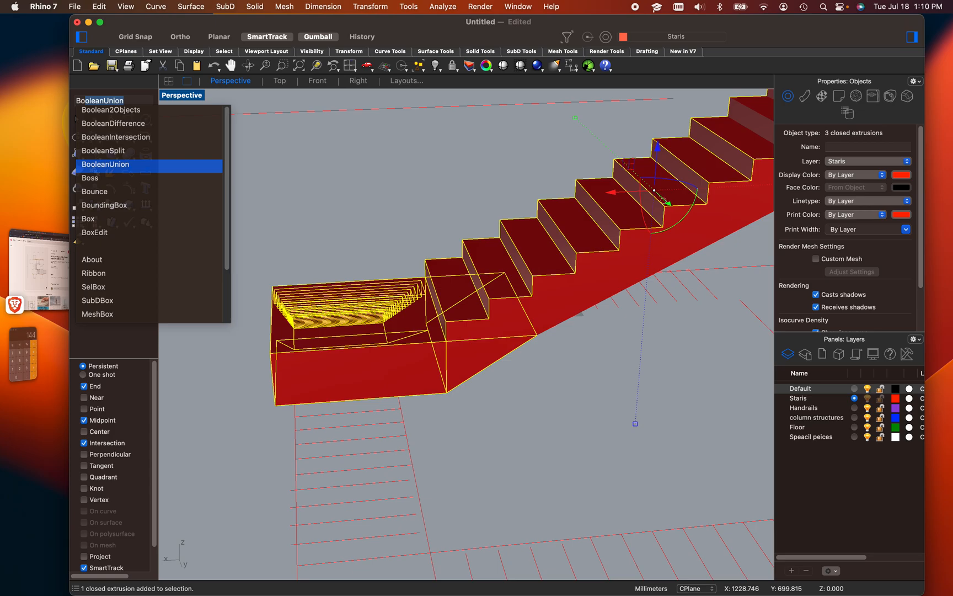
{"action": "key", "text": "Return"}
{"action": "left_click", "coordinate": [576, 327]}
{"action": "left_click", "coordinate": [564, 297]}
Set the perspective view to the Rendered display mode and frame both stair flights
{"action": "scroll", "coordinate": [371, 306], "scroll_direction": "down", "scroll_amount": 6}
{"action": "right_click_drag", "start_coordinate": [371, 309], "coordinate": [367, 249]}
{"action": "left_click", "coordinate": [220, 177]}
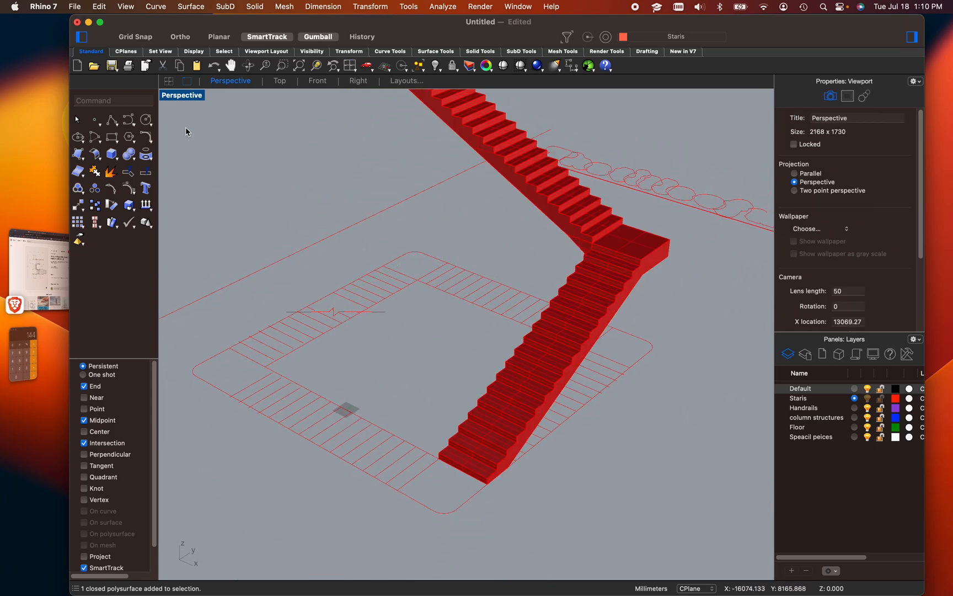
{"action": "left_click", "coordinate": [184, 99]}
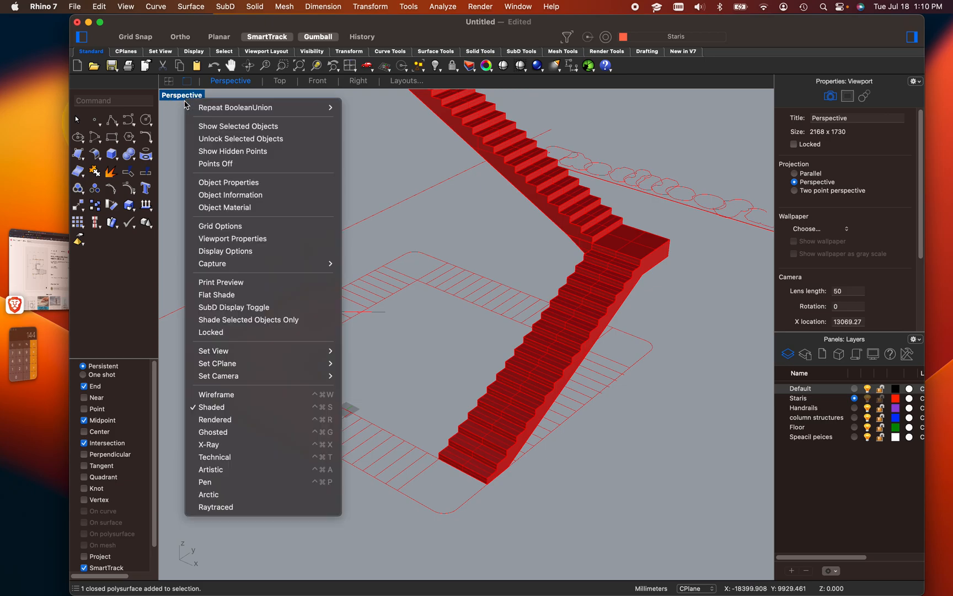
{"action": "left_click", "coordinate": [235, 420]}
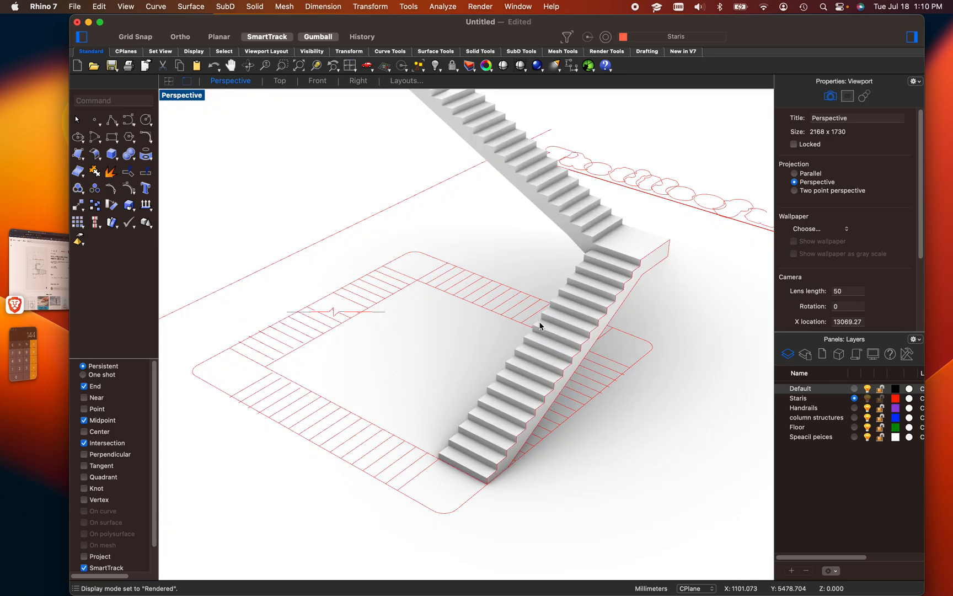
{"action": "right_click_drag", "start_coordinate": [527, 296], "coordinate": [527, 325], "text": "shift"}
{"action": "right_click_drag", "start_coordinate": [527, 367], "coordinate": [525, 376], "text": "shift"}
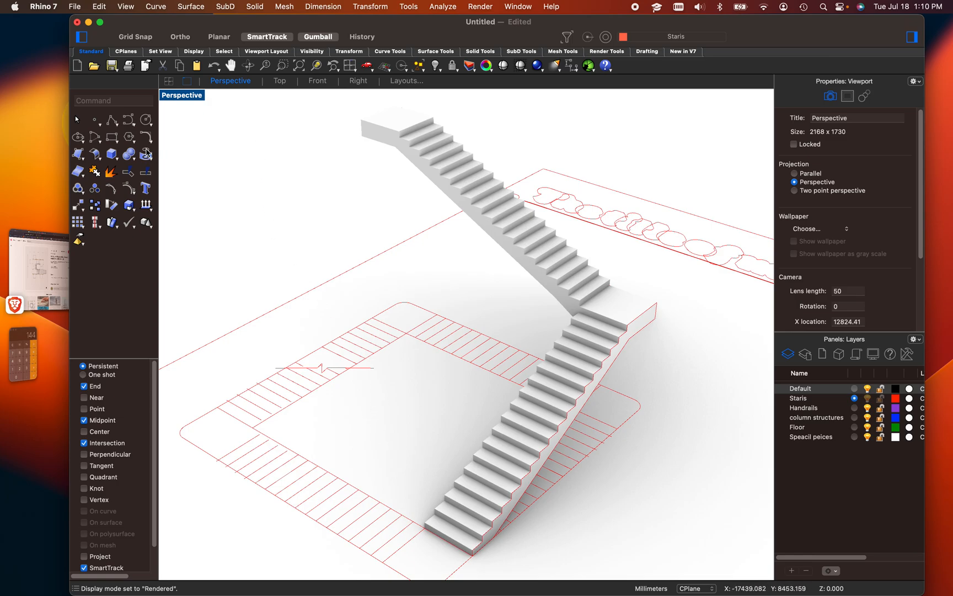
Set the perspective view to the Shaded display mode and frame the square stair plan in a maximized Top view
{"action": "double_click", "coordinate": [177, 100]}
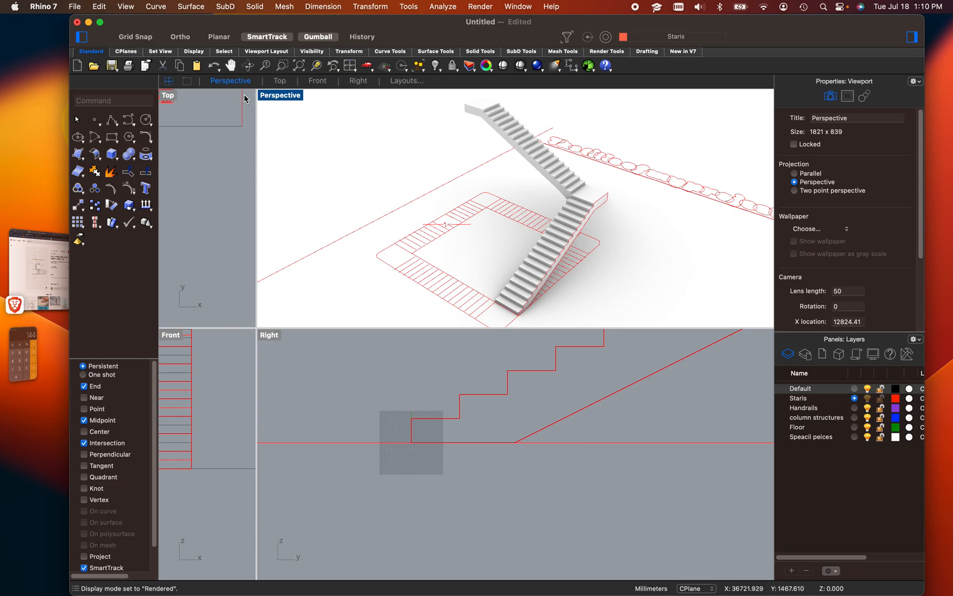
{"action": "left_click", "coordinate": [271, 97]}
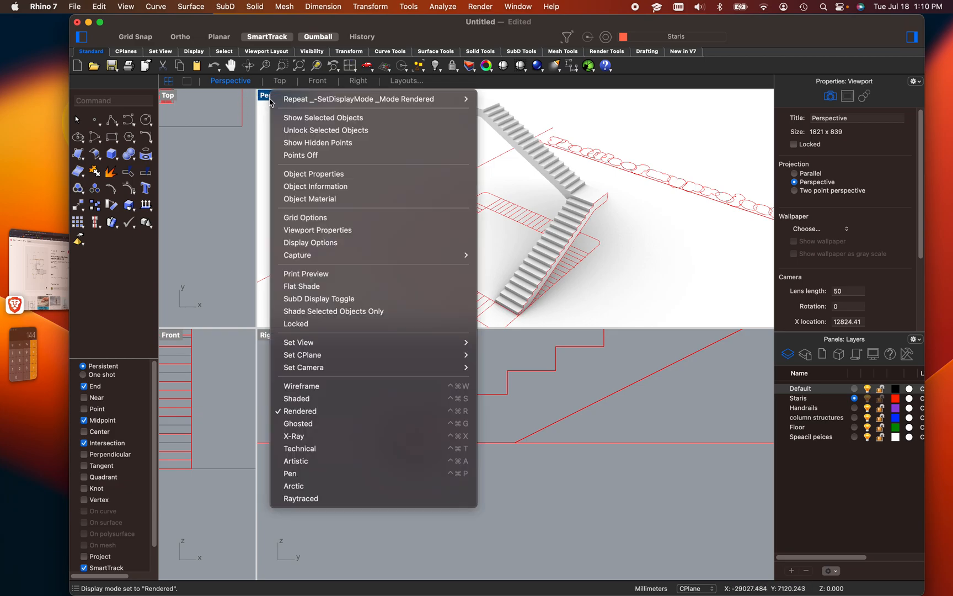
{"action": "left_click", "coordinate": [318, 398]}
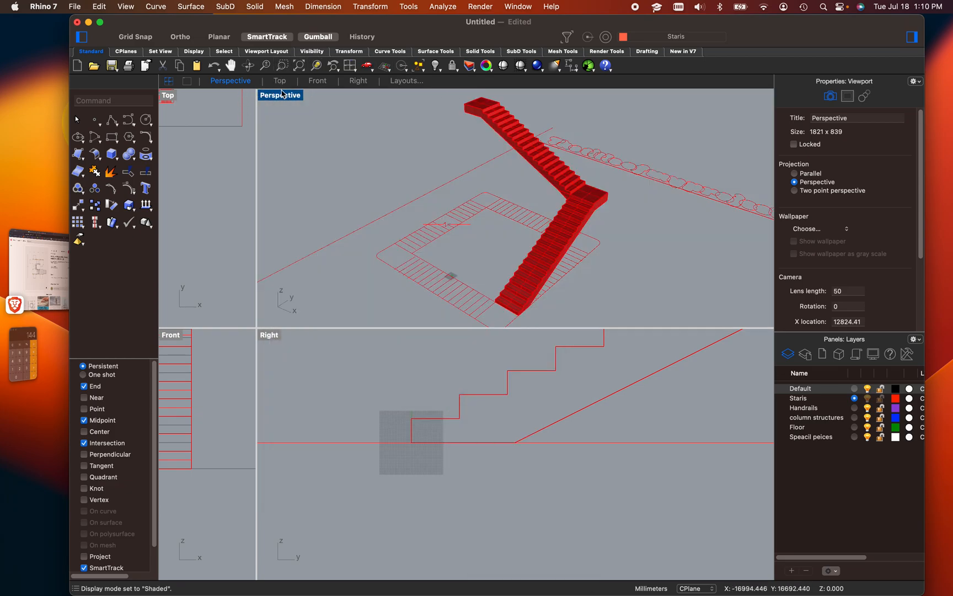
{"action": "double_click", "coordinate": [168, 95]}
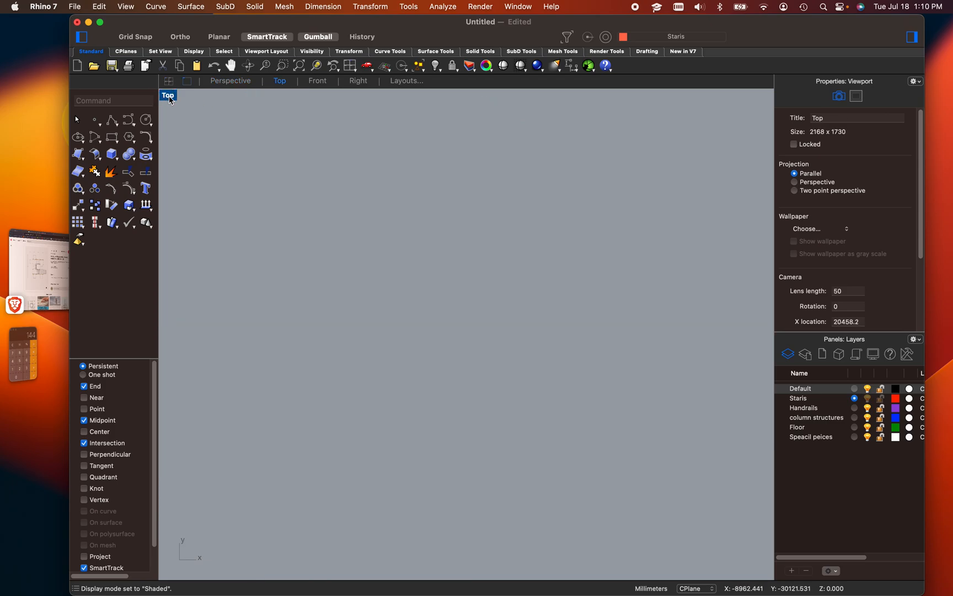
{"action": "scroll", "coordinate": [455, 257], "scroll_direction": "down", "scroll_amount": 2}
{"action": "scroll", "coordinate": [402, 128], "scroll_direction": "up", "scroll_amount": 12}
{"action": "scroll", "coordinate": [434, 208], "scroll_direction": "up", "scroll_amount": 15}
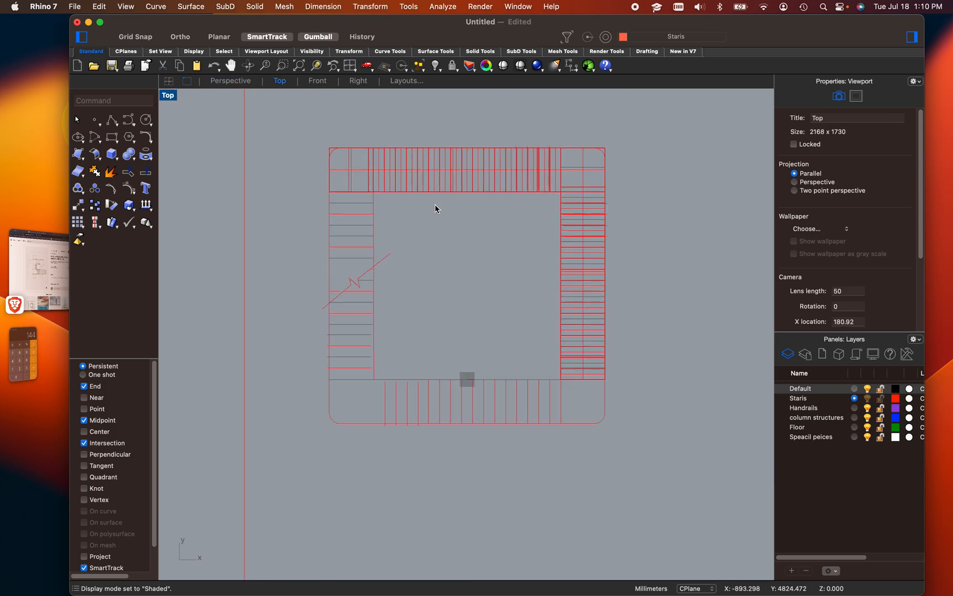
Sketch a degree 3 control-point curve with seven points, arcing from inside the stairwell across the lower plan flight to just below the plan
{"action": "key", "text": "Return"}
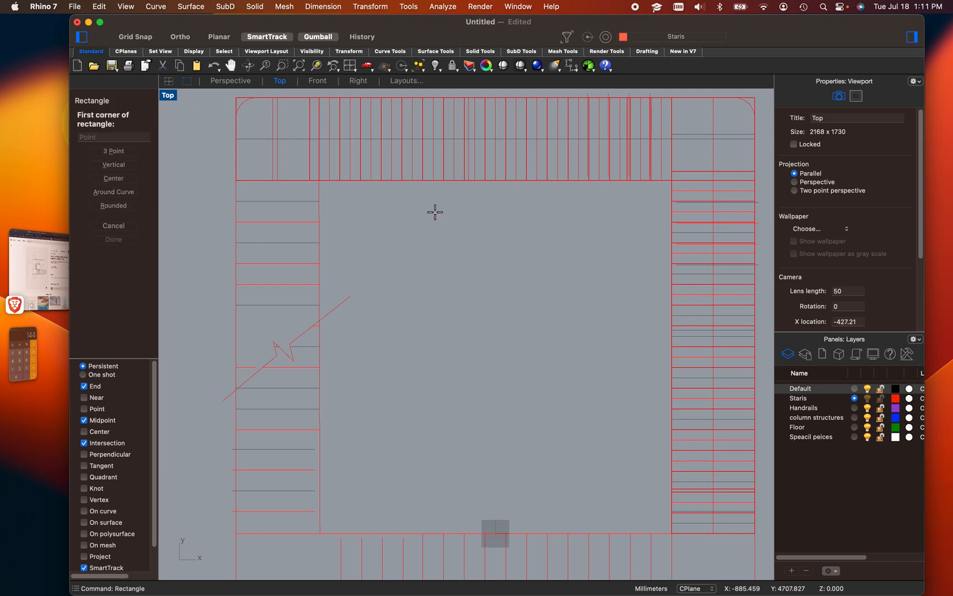
{"action": "key", "text": "Escape"}
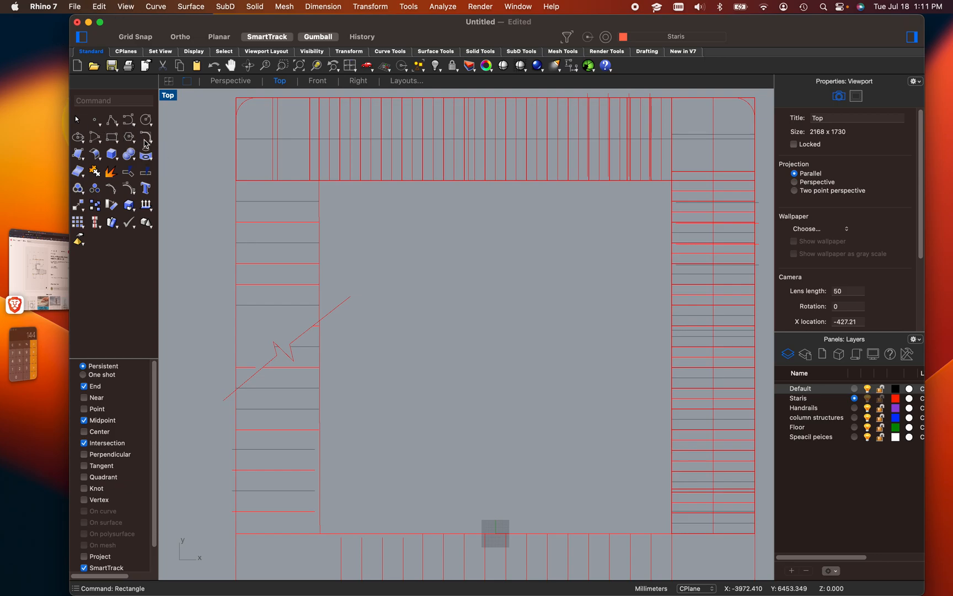
{"action": "left_click", "coordinate": [130, 120]}
{"action": "left_click", "coordinate": [364, 251]}
{"action": "left_click", "coordinate": [458, 259]}
{"action": "left_click", "coordinate": [556, 354]}
{"action": "left_click", "coordinate": [579, 452]}
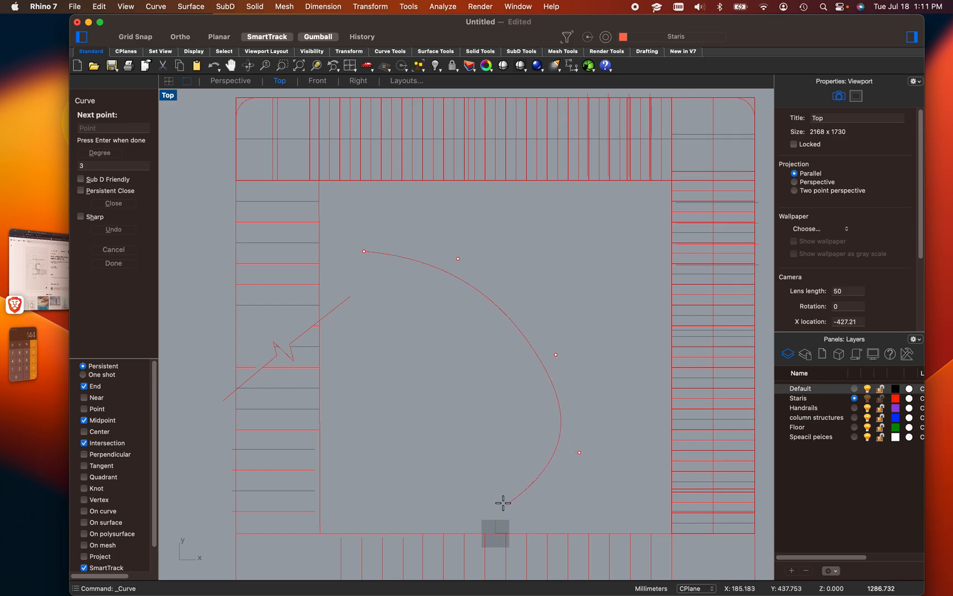
{"action": "scroll", "coordinate": [480, 517], "scroll_direction": "down", "scroll_amount": 5}
{"action": "scroll", "coordinate": [458, 566], "scroll_direction": "up", "scroll_amount": 5}
{"action": "left_click", "coordinate": [481, 540]}
{"action": "left_click", "coordinate": [366, 544]}
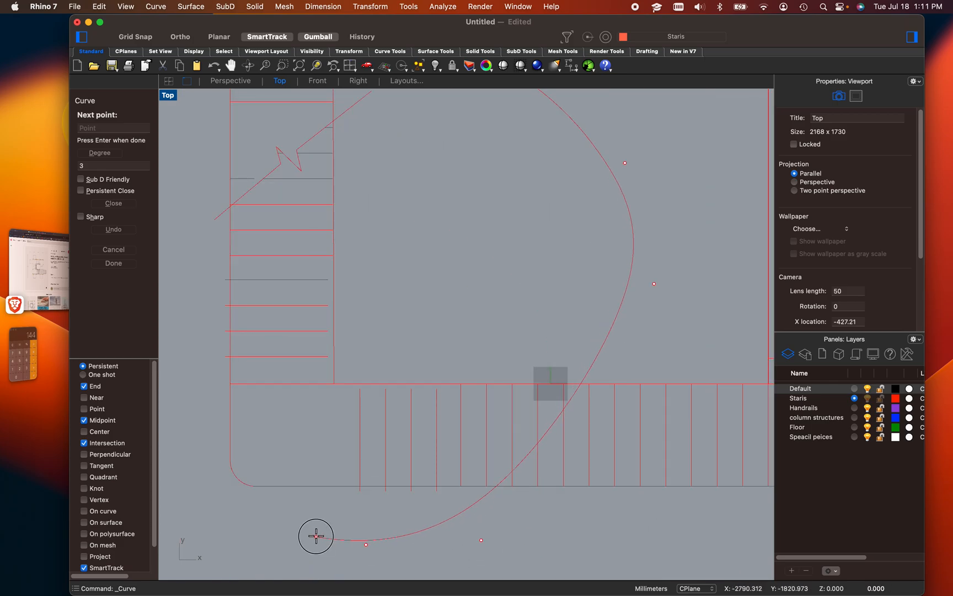
{"action": "left_click", "coordinate": [316, 534]}
{"action": "key", "text": "Return"}
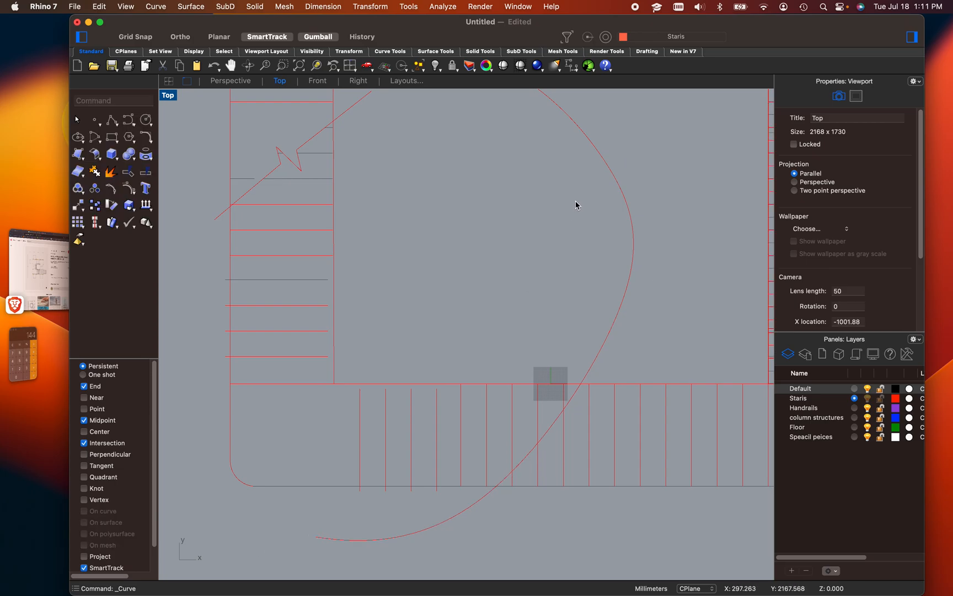
Offset the freehand curve 304.8 mm towards its inner side
{"action": "left_click", "coordinate": [622, 307]}
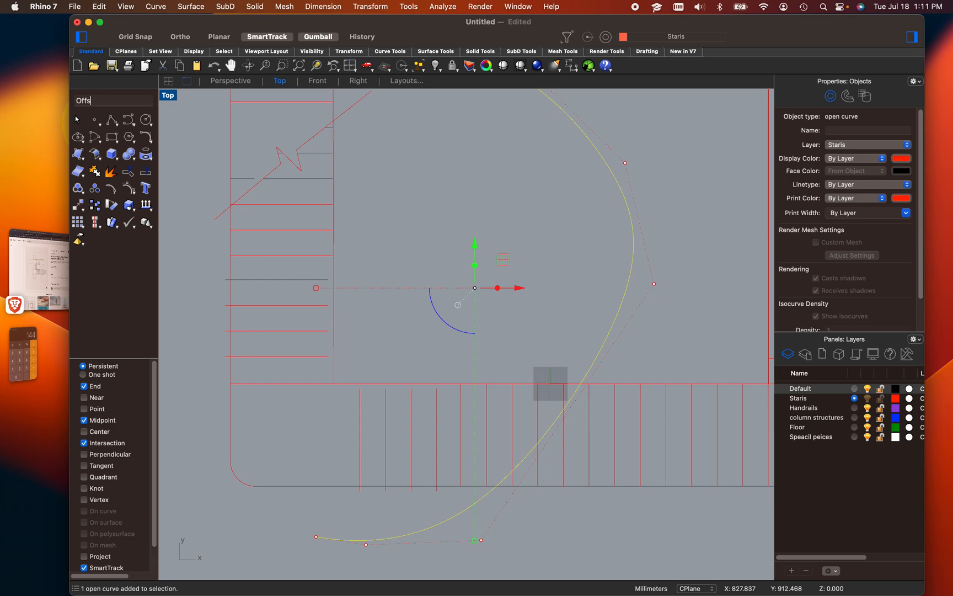
{"action": "key", "text": "Return"}
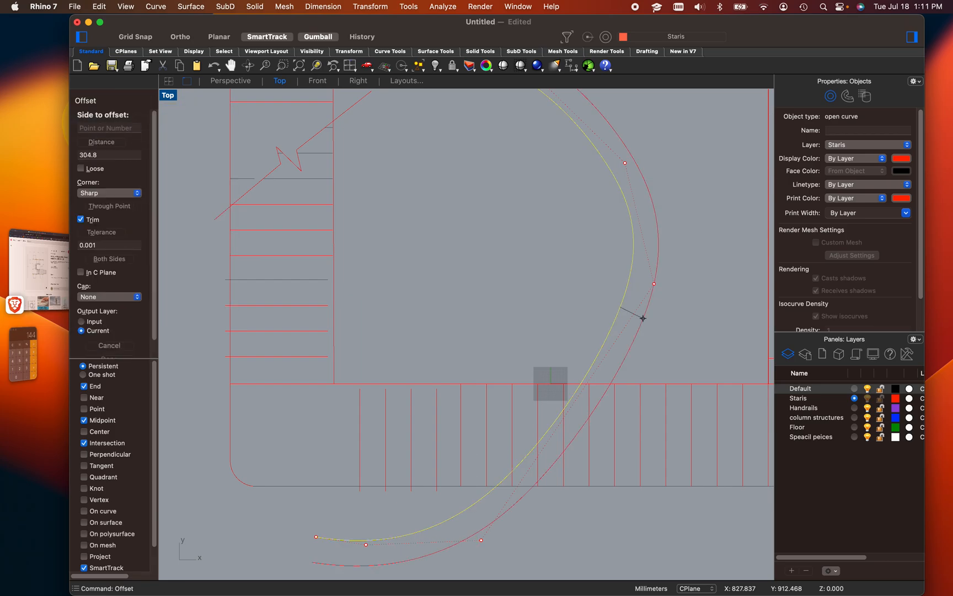
{"action": "left_click", "coordinate": [557, 270]}
{"action": "scroll", "coordinate": [557, 269], "scroll_direction": "down", "scroll_amount": 2}
{"action": "scroll", "coordinate": [472, 154], "scroll_direction": "up", "scroll_amount": 5}
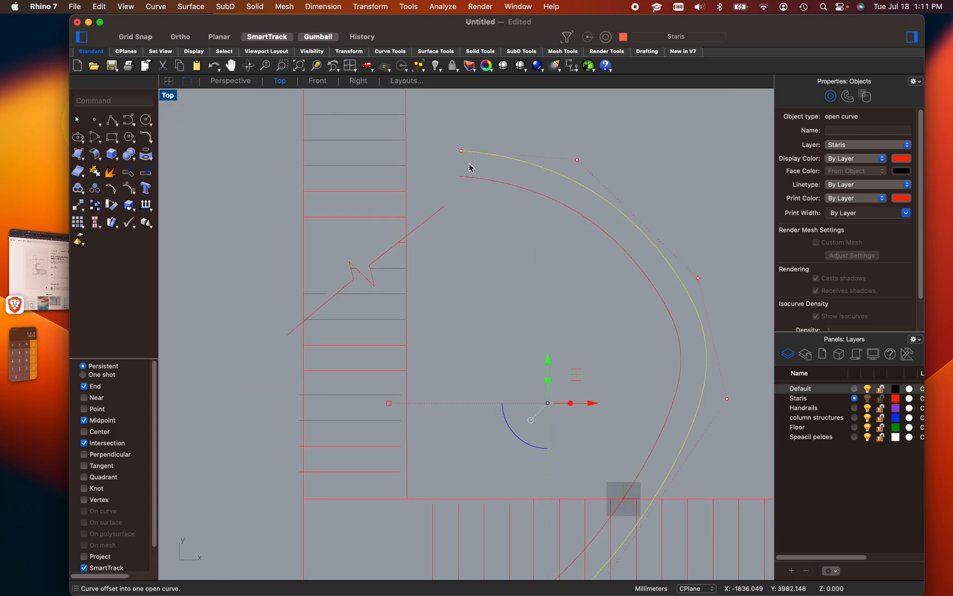
Connect the two offset curves with a straight line at their upper ends and another at their lower ends
{"action": "key", "text": "Escape"}
{"action": "key", "text": "Return"}
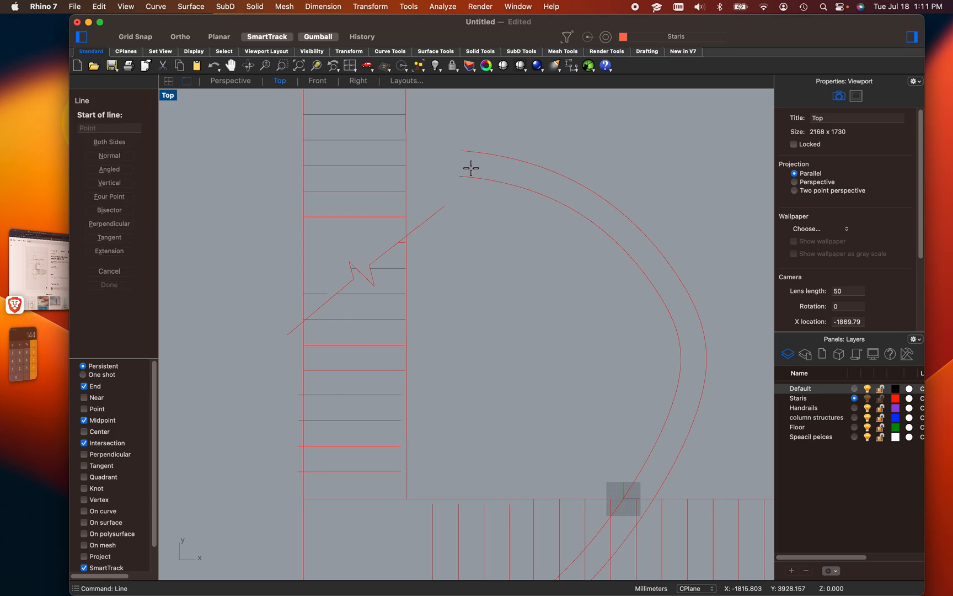
{"action": "scroll", "coordinate": [459, 171], "scroll_direction": "up", "scroll_amount": 3}
{"action": "left_click", "coordinate": [465, 181]}
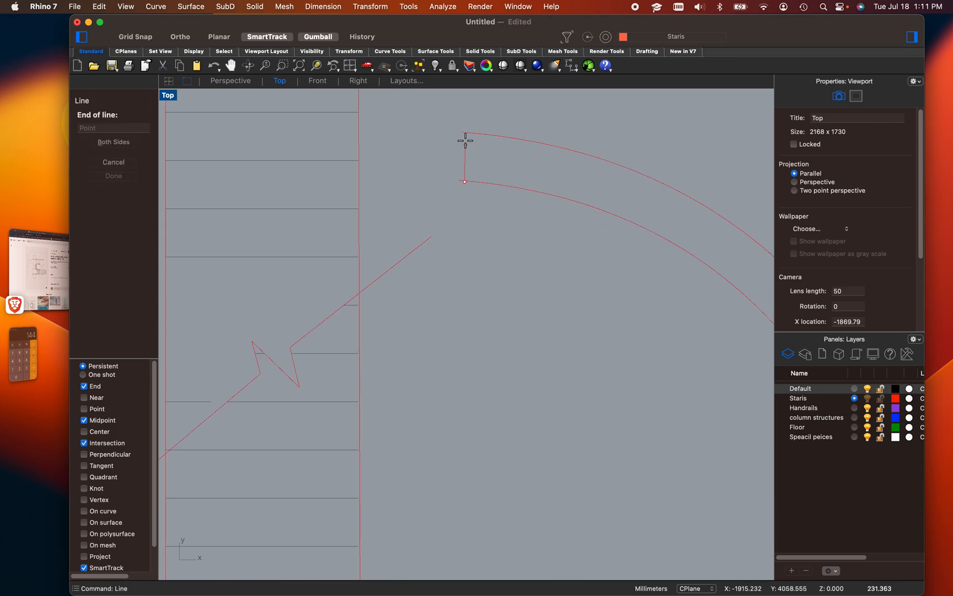
{"action": "left_click", "coordinate": [462, 133]}
{"action": "scroll", "coordinate": [515, 208], "scroll_direction": "down", "scroll_amount": 6}
{"action": "scroll", "coordinate": [463, 546], "scroll_direction": "up", "scroll_amount": 6}
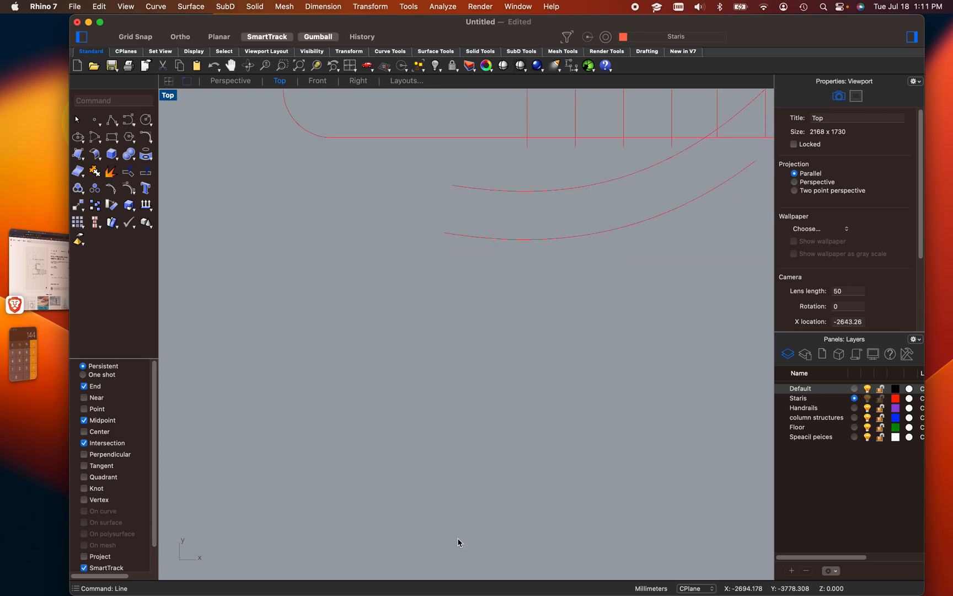
{"action": "key", "text": "Return"}
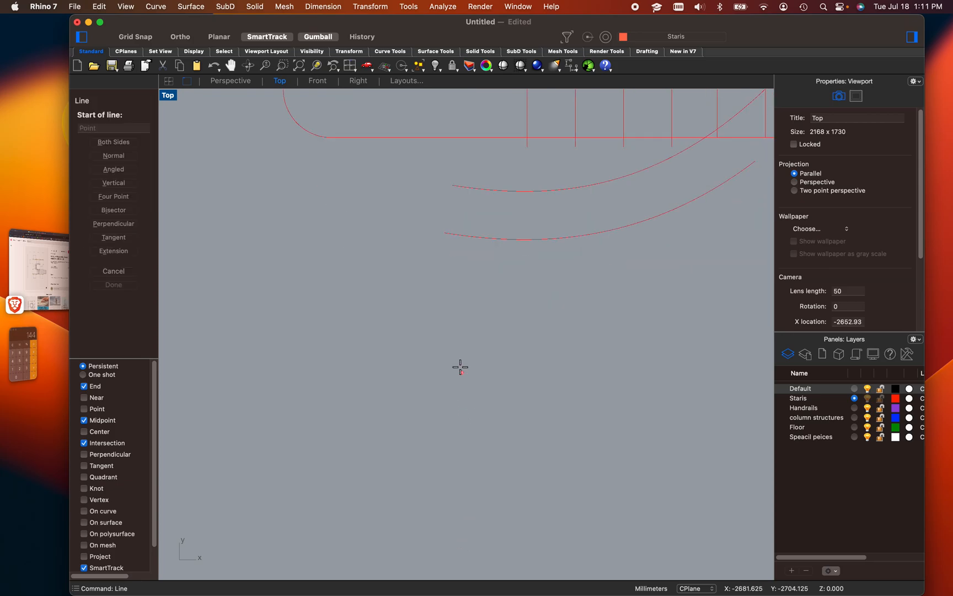
{"action": "left_click", "coordinate": [444, 233]}
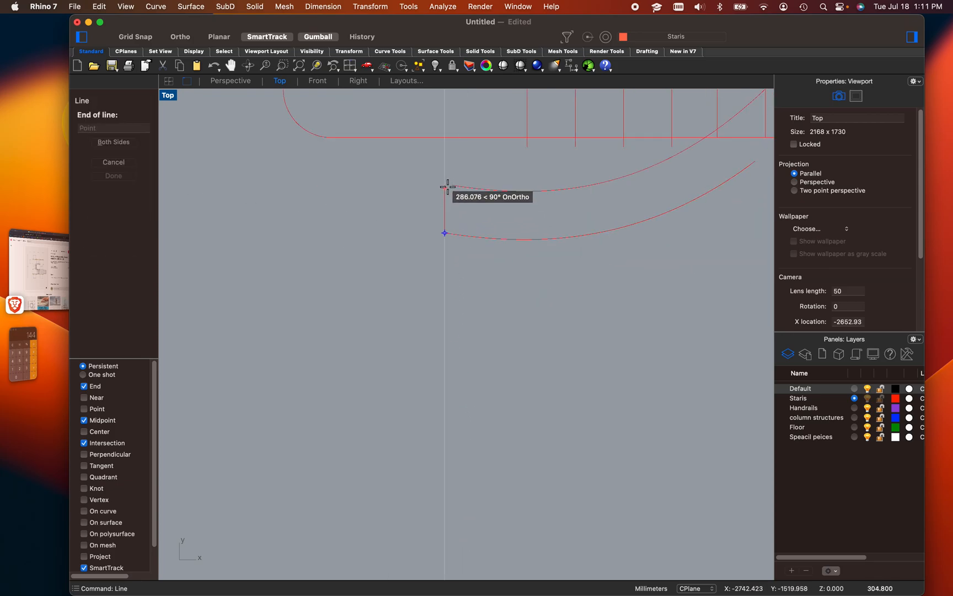
{"action": "left_click", "coordinate": [448, 187]}
{"action": "scroll", "coordinate": [464, 213], "scroll_direction": "down", "scroll_amount": 4}
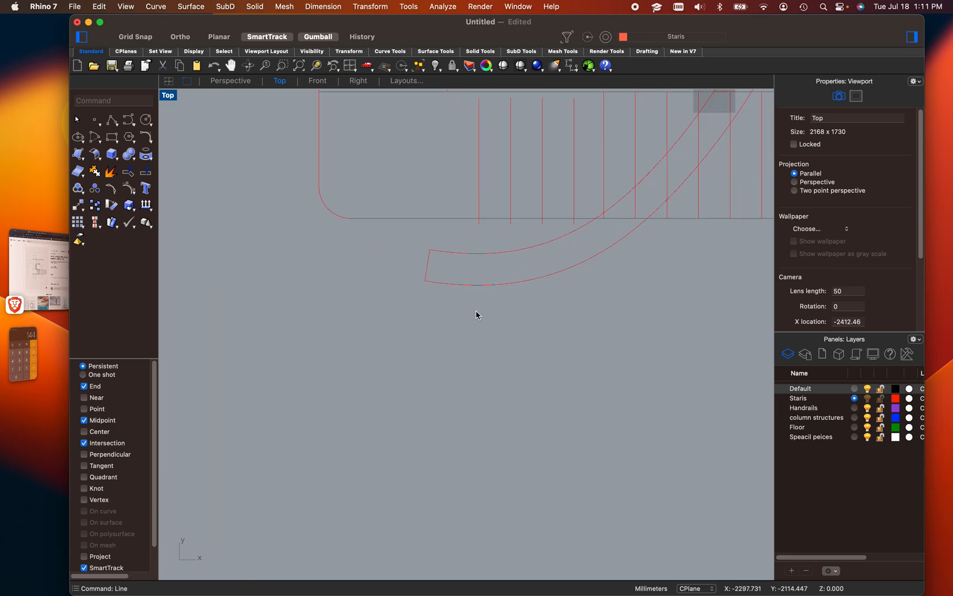
Join the lower end line with the two offset curves
{"action": "left_click_drag", "start_coordinate": [476, 314], "coordinate": [409, 238]}
{"action": "type", "text": "join"}
{"action": "key", "text": "Return"}
{"action": "scroll", "coordinate": [464, 404], "scroll_direction": "down", "scroll_amount": 6}
Trim the overshooting inner curve and end line where they cross at the upper end of the curved strip
{"action": "right_click_drag", "start_coordinate": [466, 404], "coordinate": [455, 585]}
{"action": "scroll", "coordinate": [423, 353], "scroll_direction": "up", "scroll_amount": 8}
{"action": "left_click", "coordinate": [577, 257]}
{"action": "right_click_drag", "start_coordinate": [575, 232], "coordinate": [507, 355]}
{"action": "left_click_drag", "start_coordinate": [567, 315], "coordinate": [488, 214]}
{"action": "scroll", "coordinate": [556, 280], "scroll_direction": "up", "scroll_amount": 5}
{"action": "scroll", "coordinate": [437, 238], "scroll_direction": "up", "scroll_amount": 3}
{"action": "left_click", "coordinate": [507, 343]}
{"action": "left_click_drag", "start_coordinate": [501, 406], "coordinate": [344, 119]}
{"action": "type", "text": "trim"}
{"action": "key", "text": "Return"}
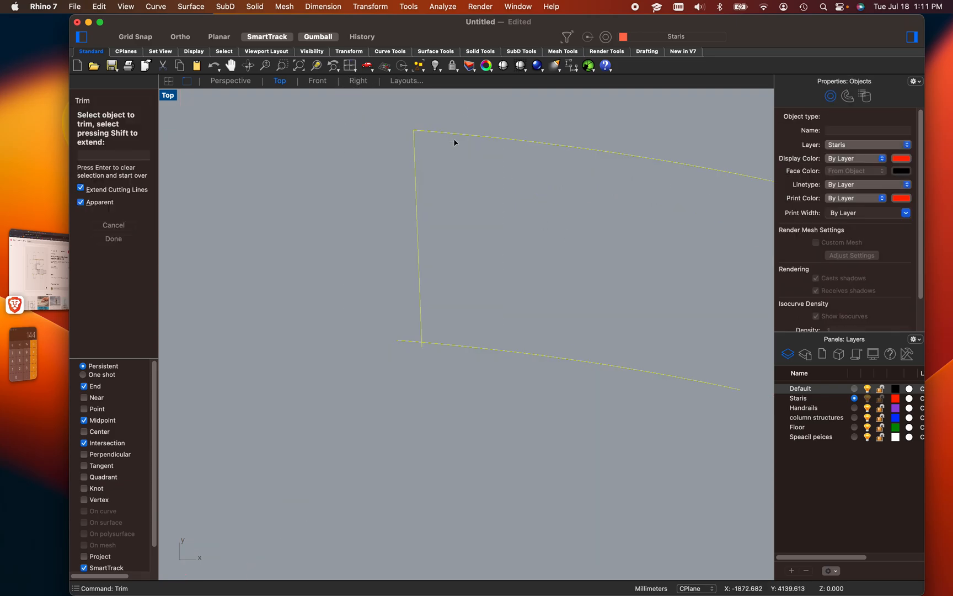
{"action": "scroll", "coordinate": [401, 334], "scroll_direction": "up", "scroll_amount": 5}
{"action": "scroll", "coordinate": [470, 370], "scroll_direction": "up", "scroll_amount": 5}
{"action": "left_click_drag", "start_coordinate": [488, 391], "coordinate": [396, 333]}
{"action": "scroll", "coordinate": [419, 341], "scroll_direction": "down", "scroll_amount": 10}
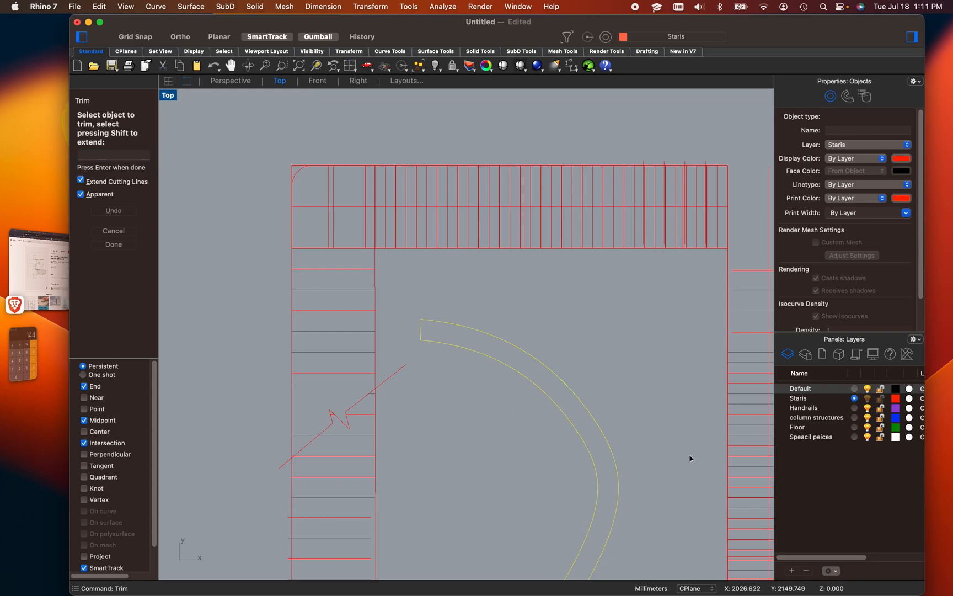
{"action": "key", "text": "Return"}
Join the upper end line with the trimmed curves into one closed curved-strip outline
{"action": "scroll", "coordinate": [389, 575], "scroll_direction": "up", "scroll_amount": 5}
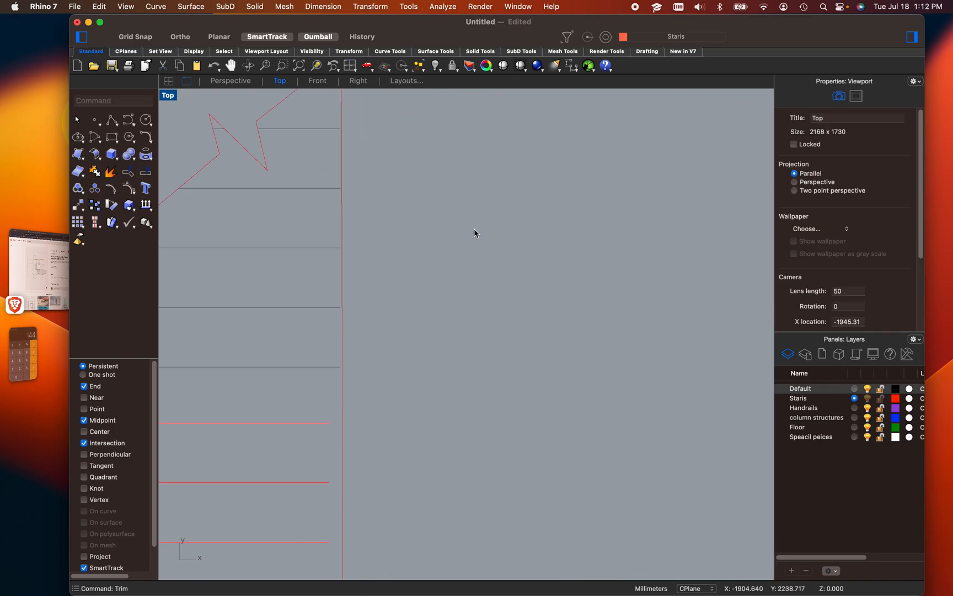
{"action": "scroll", "coordinate": [605, 263], "scroll_direction": "down", "scroll_amount": 5}
{"action": "left_click", "coordinate": [573, 159]}
{"action": "left_click", "coordinate": [580, 219]}
{"action": "left_click_drag", "start_coordinate": [592, 212], "coordinate": [507, 140]}
{"action": "type", "text": "Join"}
{"action": "key", "text": "Return"}
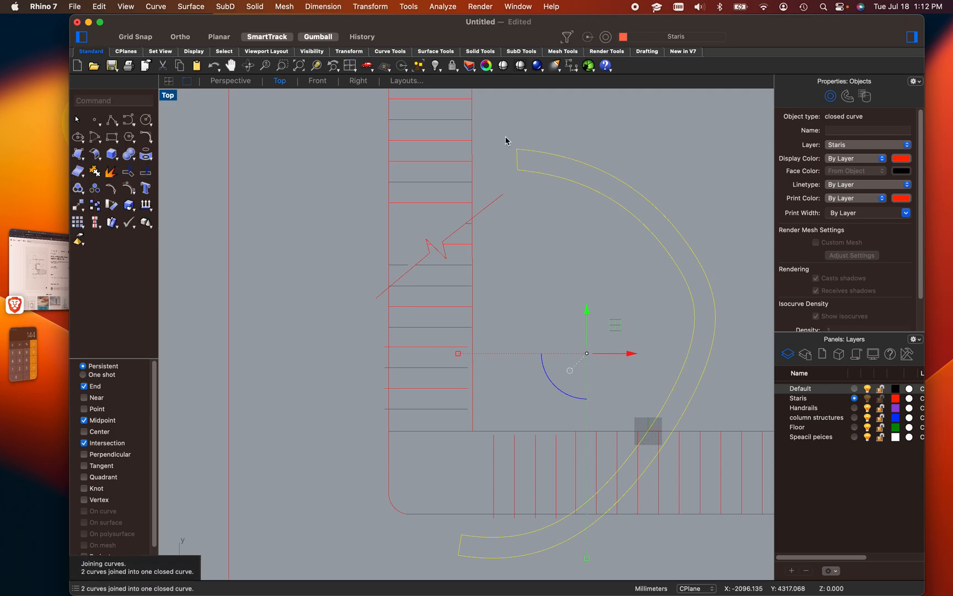
Extrude the closed curved-strip outline vertically into a solid wall that rises well above the stair flights
{"action": "left_click", "coordinate": [538, 206]}
{"action": "left_click", "coordinate": [544, 174]}
{"action": "scroll", "coordinate": [540, 192], "scroll_direction": "down", "scroll_amount": 6}
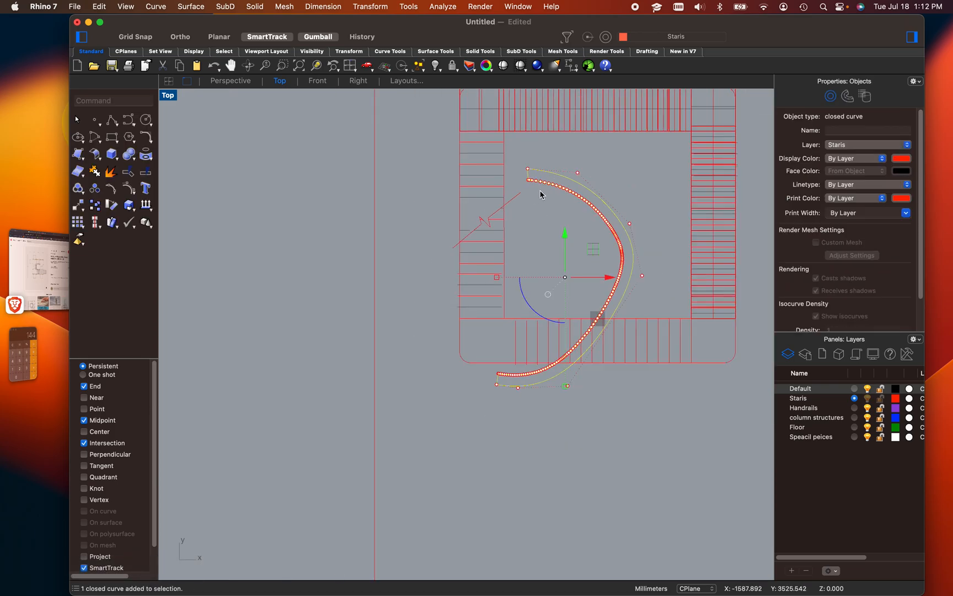
{"action": "scroll", "coordinate": [541, 196], "scroll_direction": "up", "scroll_amount": 2}
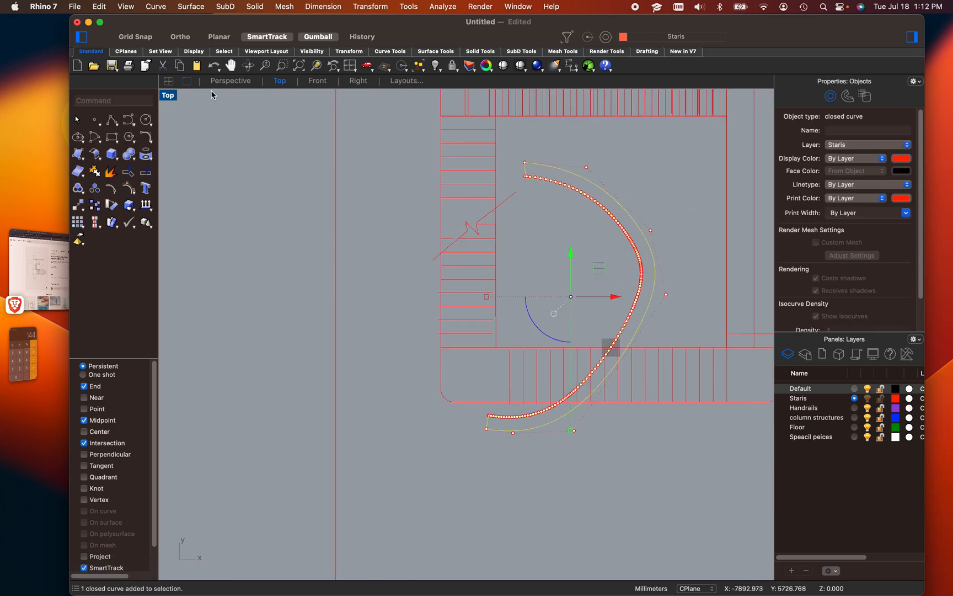
{"action": "double_click", "coordinate": [175, 101]}
{"action": "scroll", "coordinate": [447, 251], "scroll_direction": "up", "scroll_amount": 5}
{"action": "scroll", "coordinate": [461, 259], "scroll_direction": "down", "scroll_amount": 2}
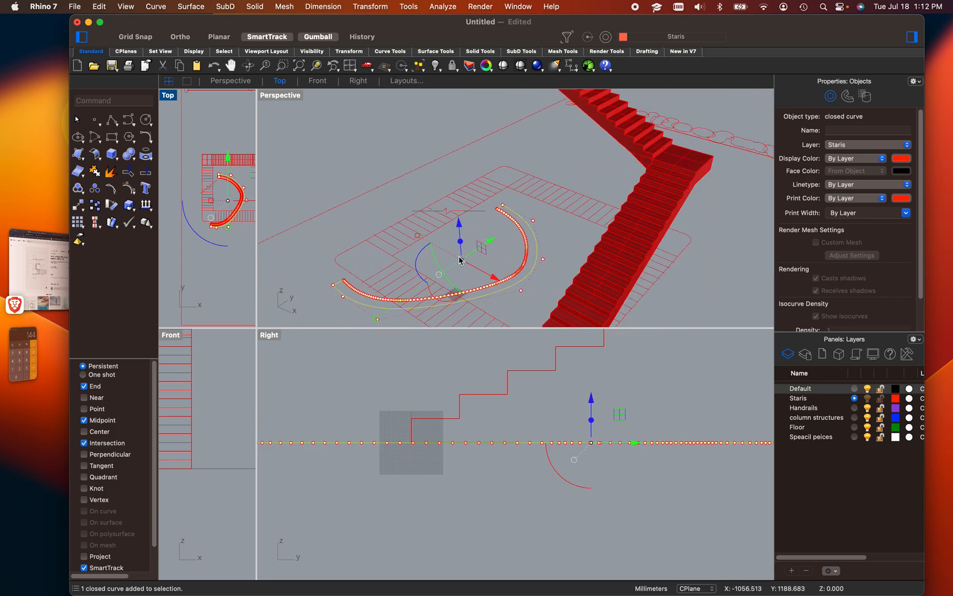
{"action": "type", "text": "Extrude"}
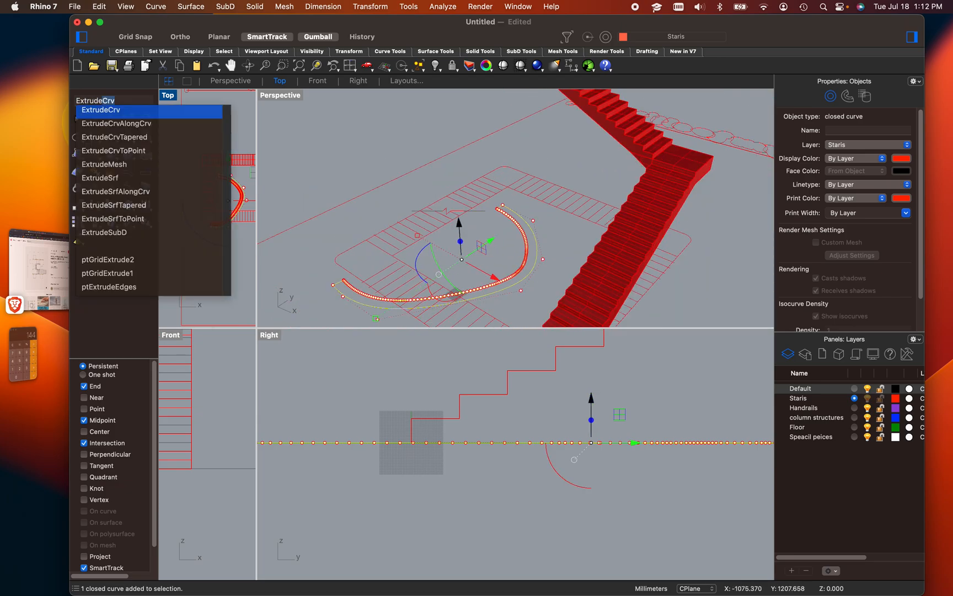
{"action": "key", "text": "Return"}
{"action": "scroll", "coordinate": [572, 189], "scroll_direction": "down", "scroll_amount": 8}
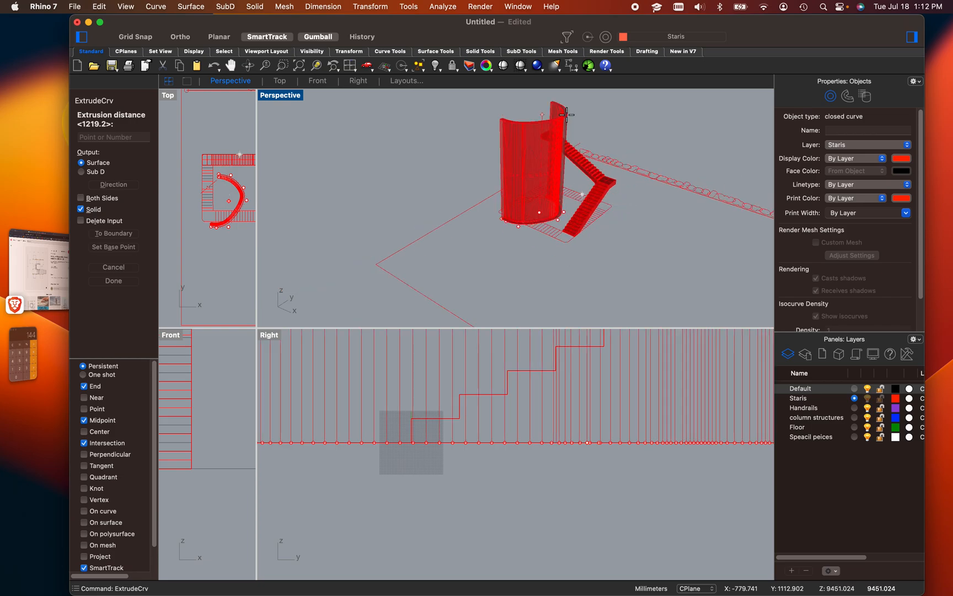
{"action": "scroll", "coordinate": [574, 123], "scroll_direction": "up", "scroll_amount": 7}
{"action": "left_click", "coordinate": [586, 112]}
Move the base outline and the extruded curved wall along the Y direction so the wall crosses the upper stair flight
{"action": "right_click_drag", "start_coordinate": [598, 239], "coordinate": [592, 202], "text": "shift"}
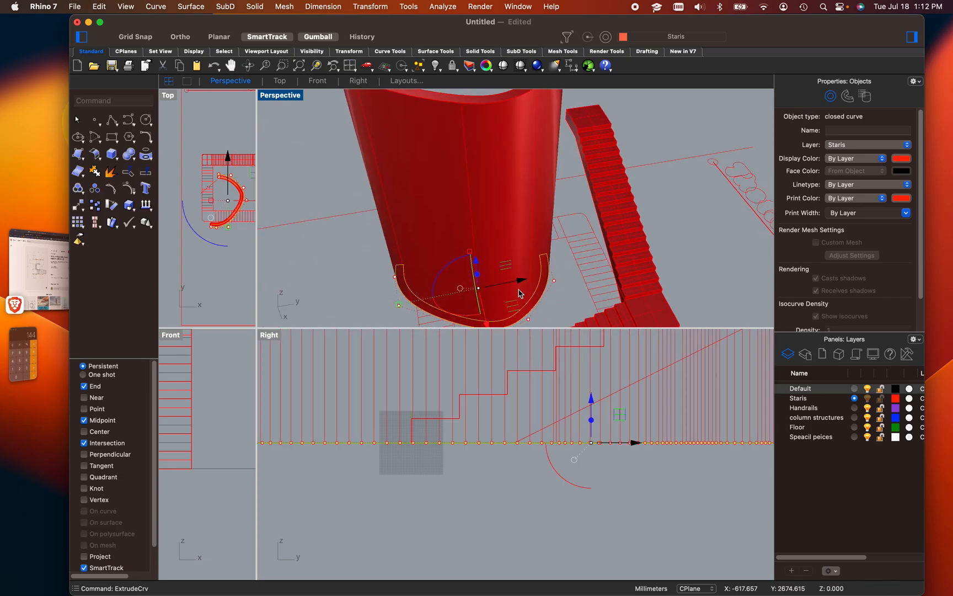
{"action": "left_click_drag", "start_coordinate": [521, 282], "coordinate": [546, 276]}
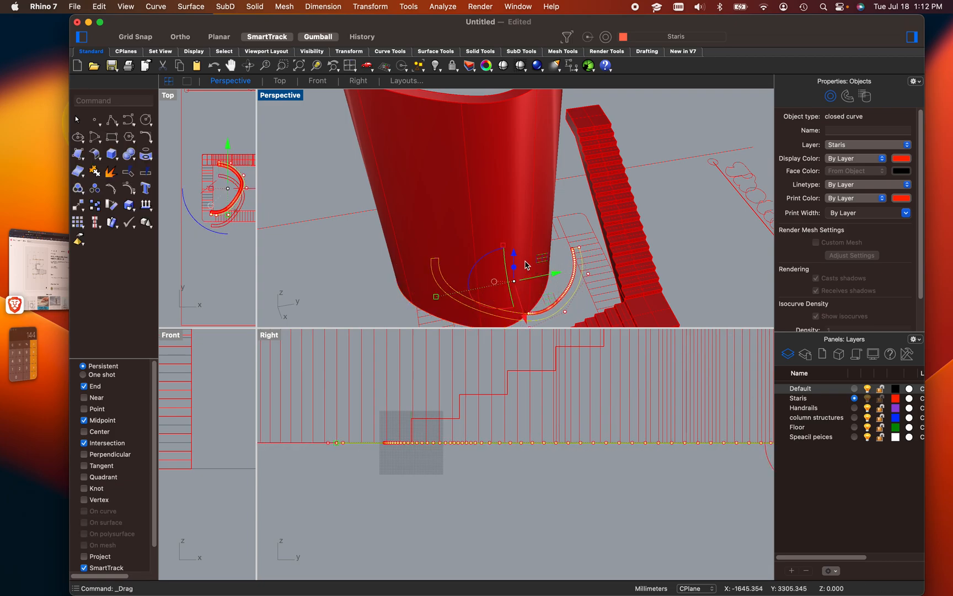
{"action": "left_click", "coordinate": [495, 233]}
{"action": "left_click_drag", "start_coordinate": [511, 194], "coordinate": [629, 179]}
{"action": "left_click", "coordinate": [756, 262]}
{"action": "right_click_drag", "start_coordinate": [730, 269], "coordinate": [521, 271]}
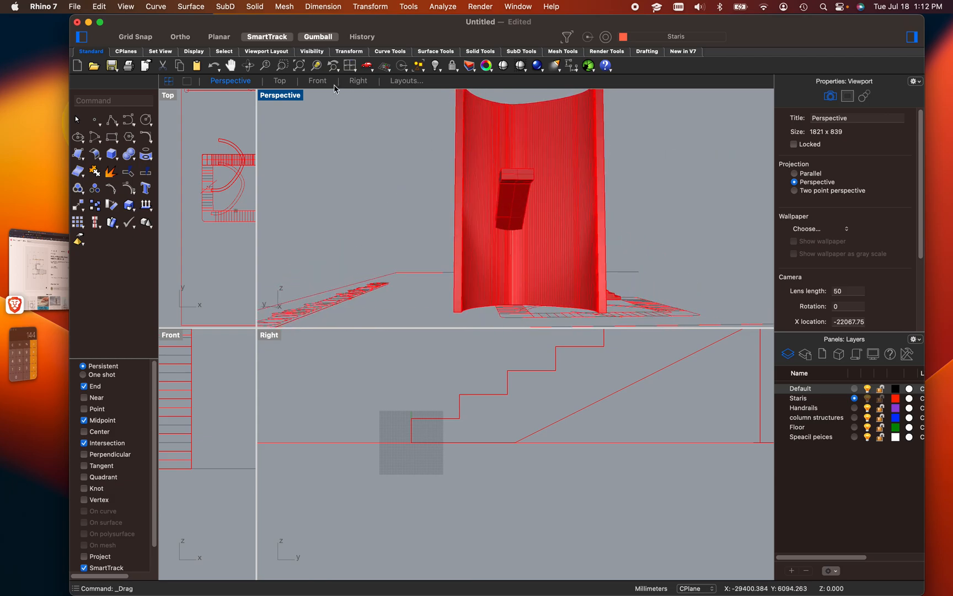
{"action": "double_click", "coordinate": [291, 99]}
{"action": "right_click_drag", "start_coordinate": [475, 365], "coordinate": [633, 368]}
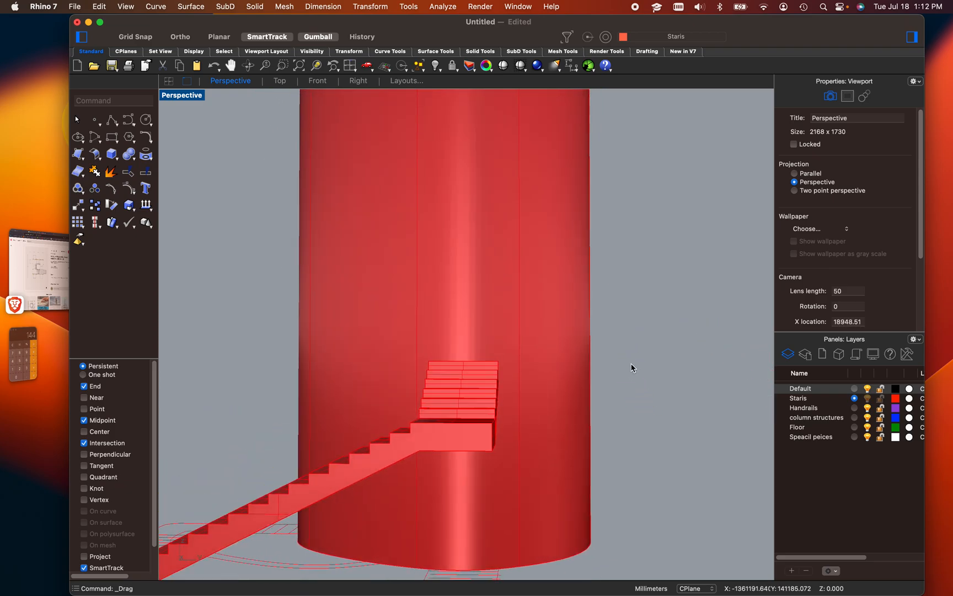
Draw a circle beside the curved wall in the Right view and move it over the wall where the upper stair flight crosses
{"action": "type", "text": "WireCut"}
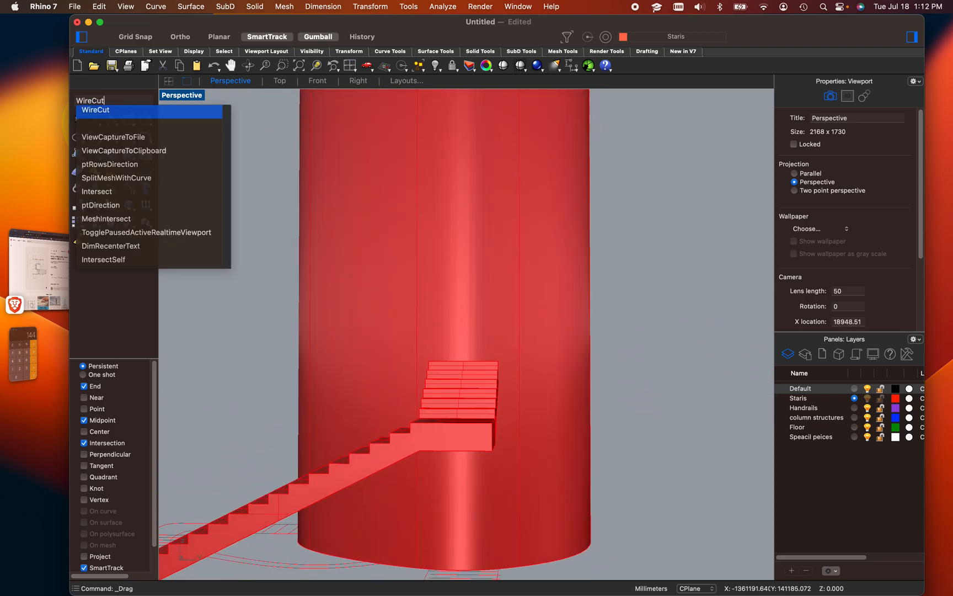
{"action": "key", "text": "Escape"}
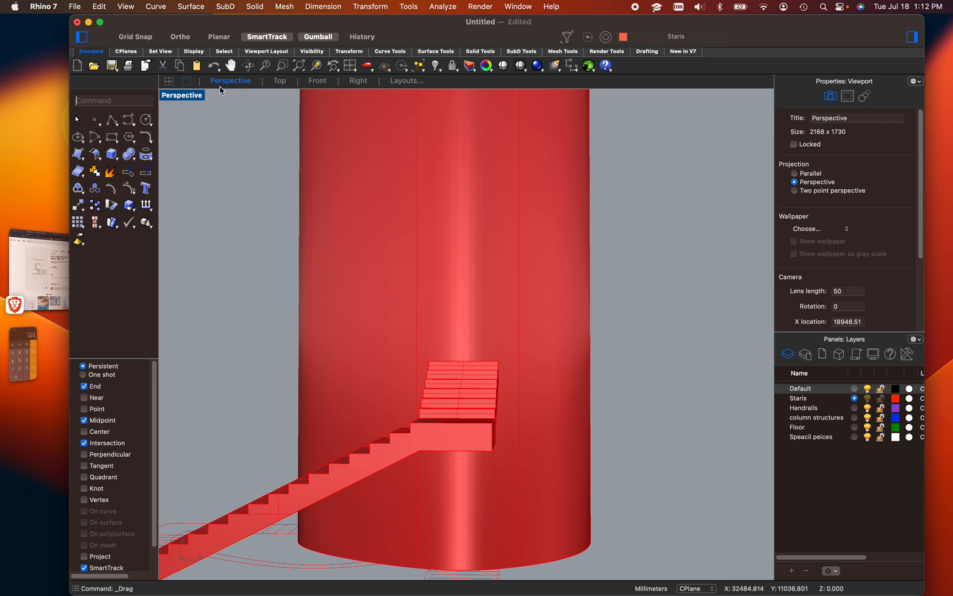
{"action": "double_click", "coordinate": [193, 99]}
{"action": "scroll", "coordinate": [444, 546], "scroll_direction": "up", "scroll_amount": 6}
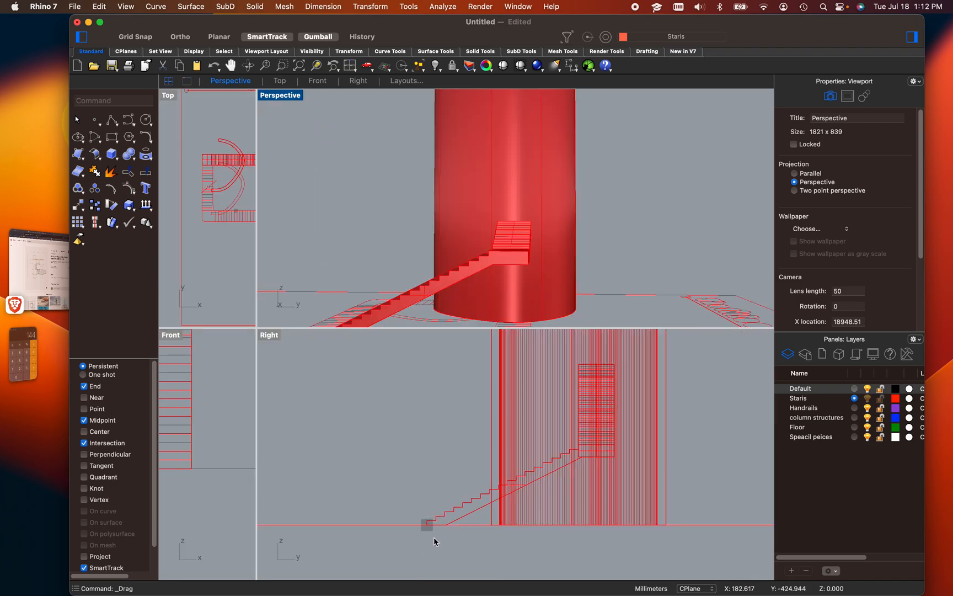
{"action": "scroll", "coordinate": [482, 532], "scroll_direction": "left", "scroll_amount": 5}
{"action": "scroll", "coordinate": [393, 462], "scroll_direction": "down", "scroll_amount": 2}
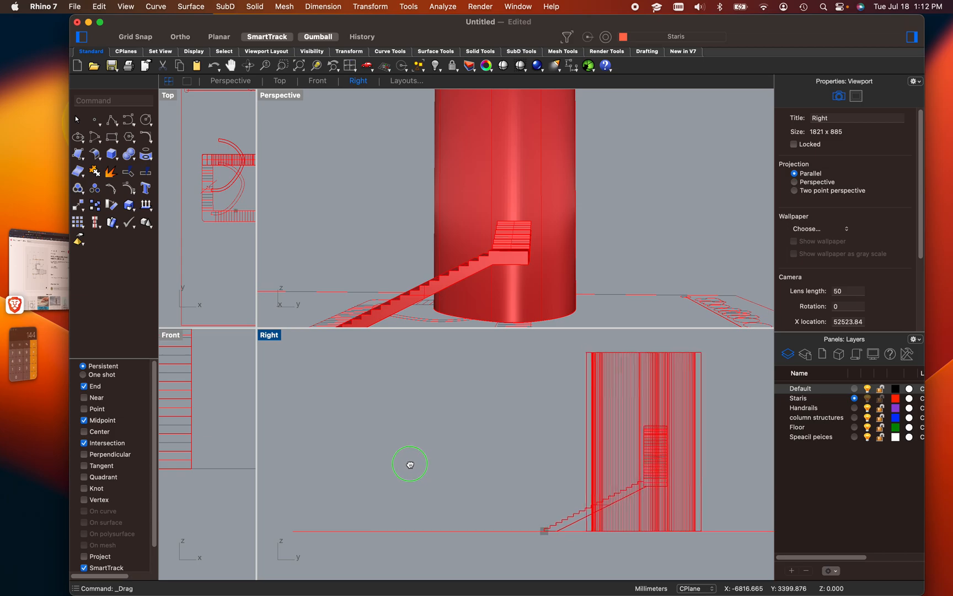
{"action": "double_click", "coordinate": [270, 336]}
{"action": "scroll", "coordinate": [453, 295], "scroll_direction": "down", "scroll_amount": 8}
{"action": "right_click_drag", "start_coordinate": [451, 296], "coordinate": [412, 323]}
{"action": "scroll", "coordinate": [425, 305], "scroll_direction": "up", "scroll_amount": 8}
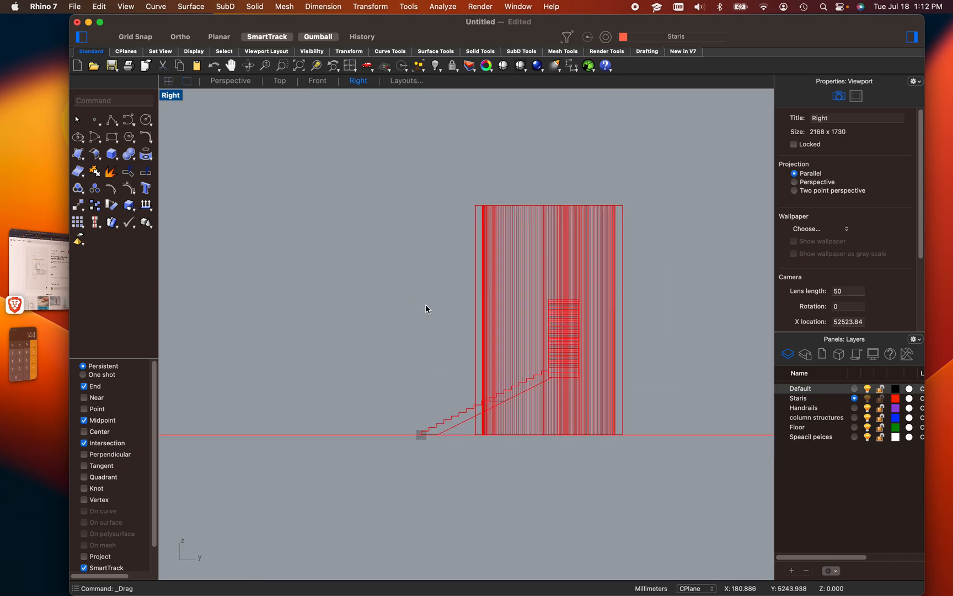
{"action": "type", "text": "cle"}
{"action": "key", "text": "Return"}
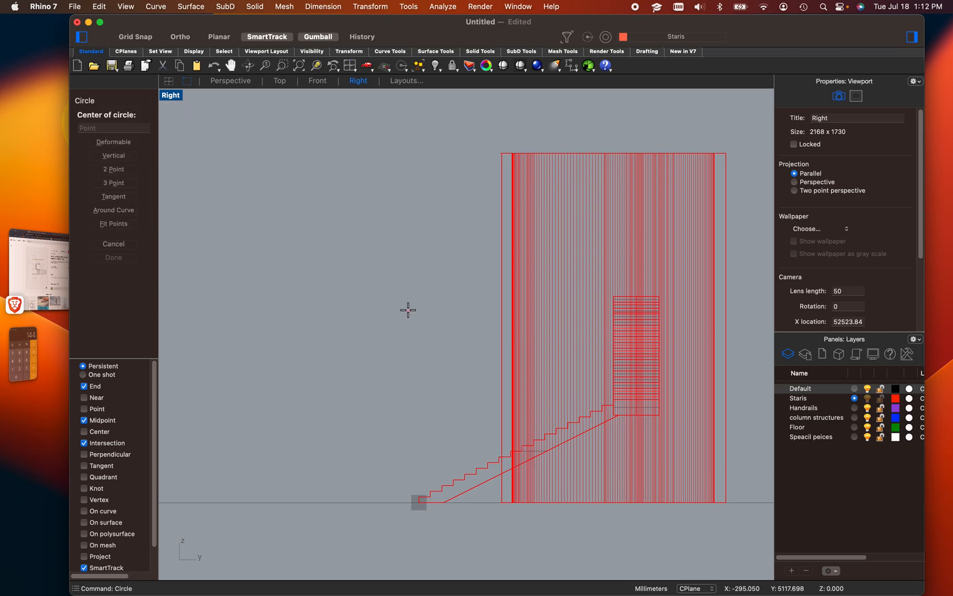
{"action": "left_click", "coordinate": [420, 326]}
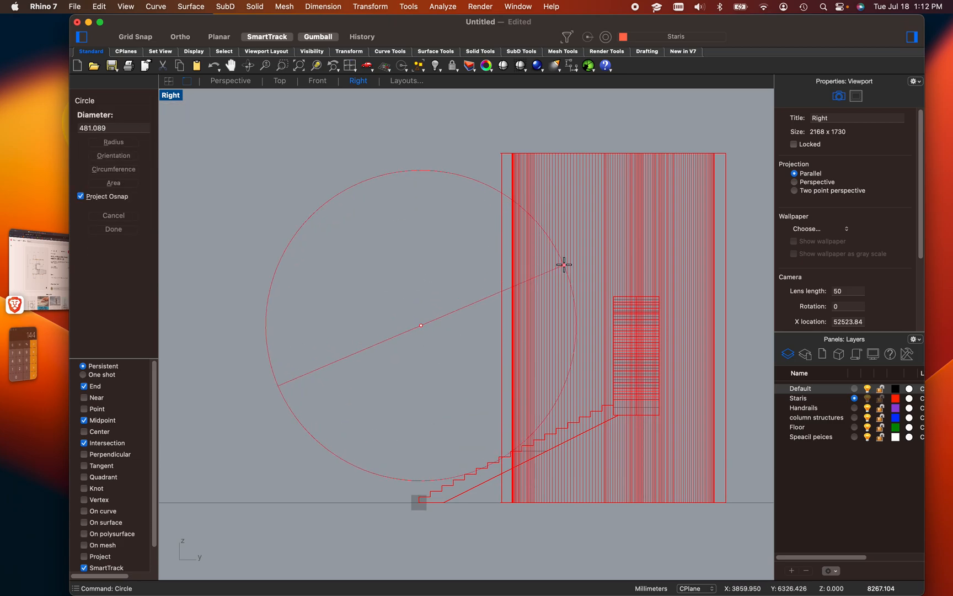
{"action": "left_click", "coordinate": [496, 290]}
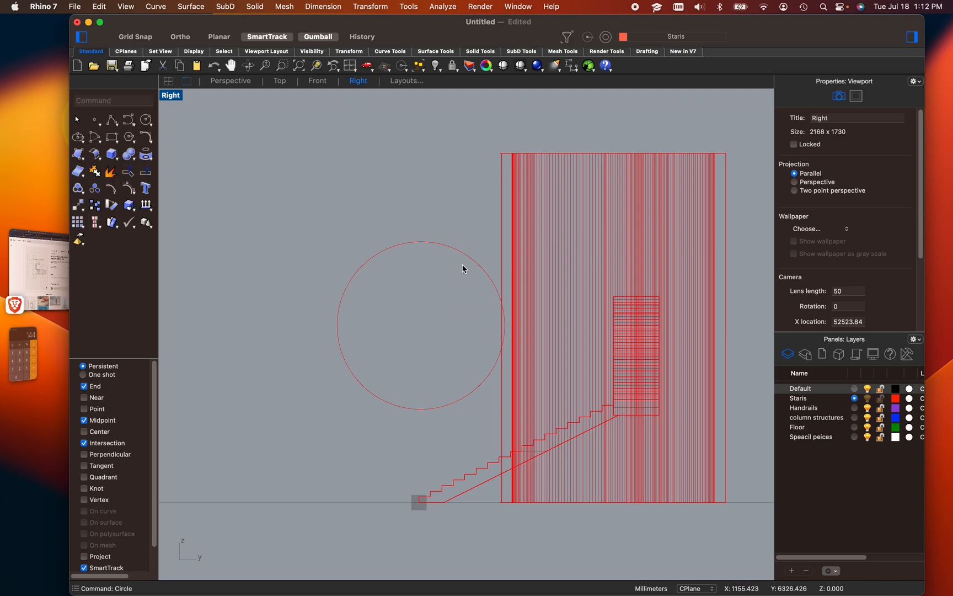
{"action": "left_click_drag", "start_coordinate": [447, 245], "coordinate": [640, 239]}
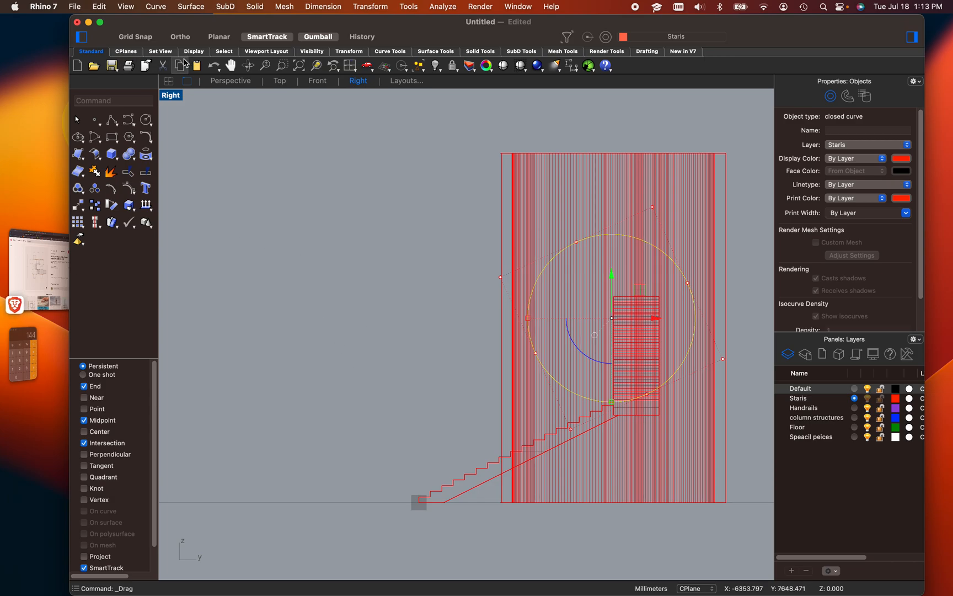
Move the circle along X until it stands clear in front of the curved wall, over the stair landing
{"action": "double_click", "coordinate": [168, 103]}
{"action": "scroll", "coordinate": [690, 226], "scroll_direction": "down", "scroll_amount": 5}
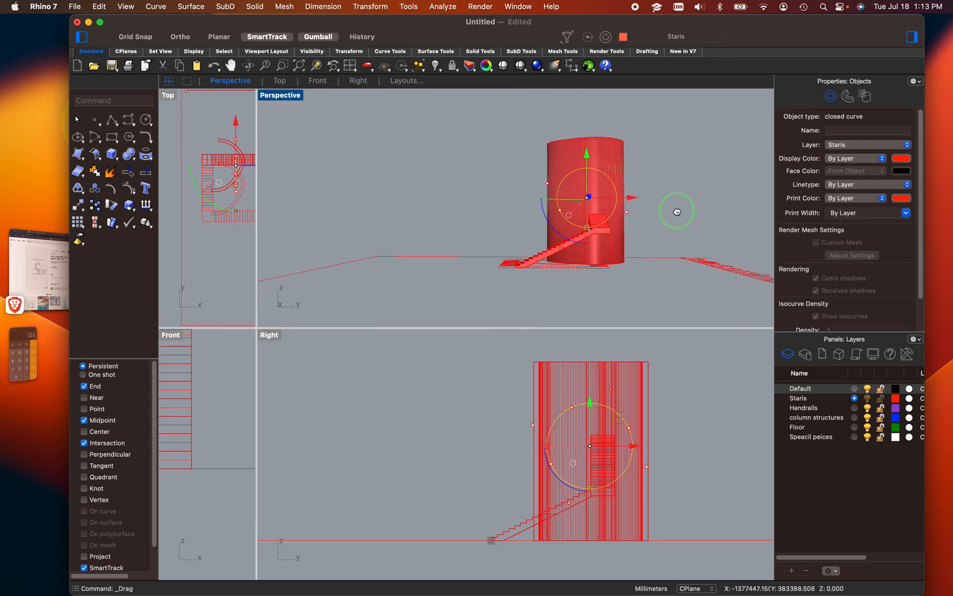
{"action": "right_click_drag", "start_coordinate": [661, 218], "coordinate": [732, 281]}
{"action": "scroll", "coordinate": [546, 155], "scroll_direction": "up", "scroll_amount": 5}
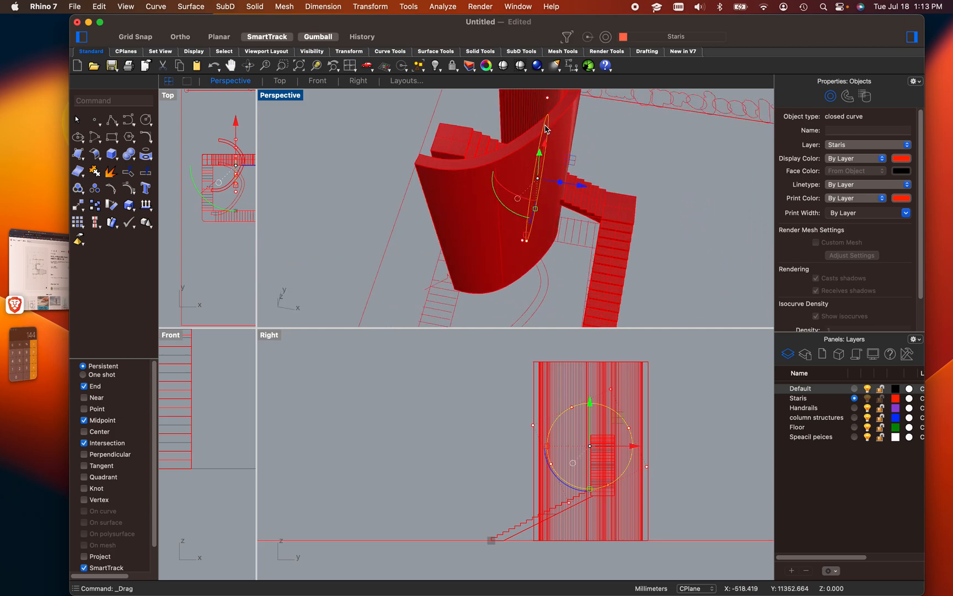
{"action": "left_click_drag", "start_coordinate": [573, 194], "coordinate": [699, 218]}
{"action": "right_click_drag", "start_coordinate": [690, 280], "coordinate": [666, 231], "text": "shift"}
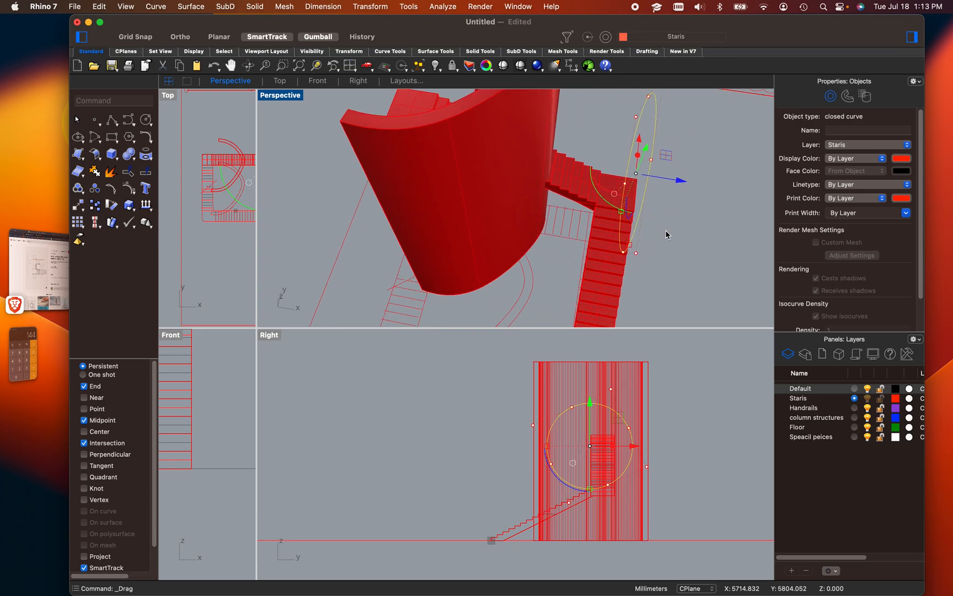
Wire-cut the curved wall with the circle, normal to the curve and with the depth point past the wall, removing the circular piece
{"action": "double_click", "coordinate": [283, 97]}
{"action": "right_click_drag", "start_coordinate": [478, 325], "coordinate": [437, 339]}
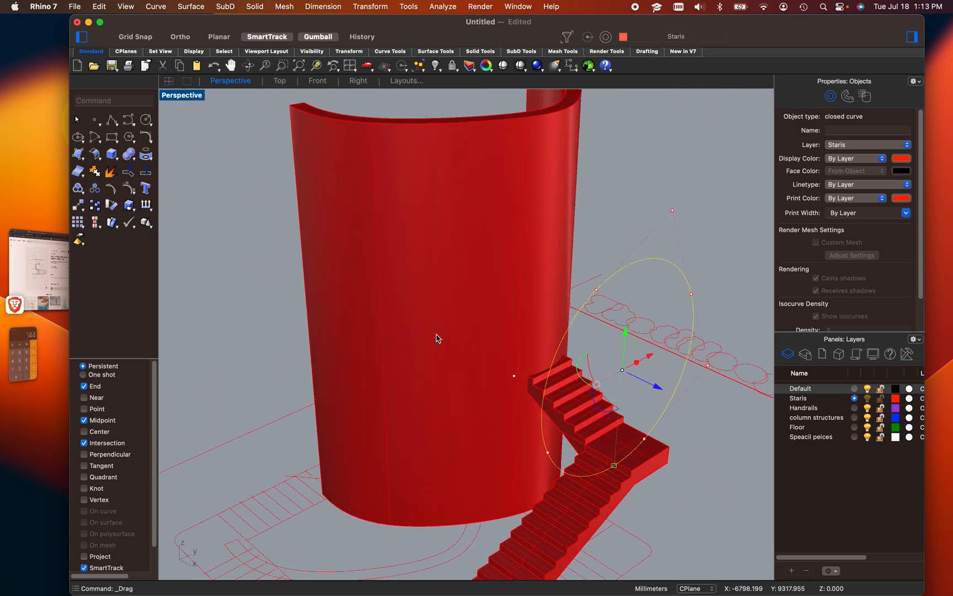
{"action": "type", "text": "w"}
{"action": "type", "text": "eCut"}
{"action": "key", "text": "Return"}
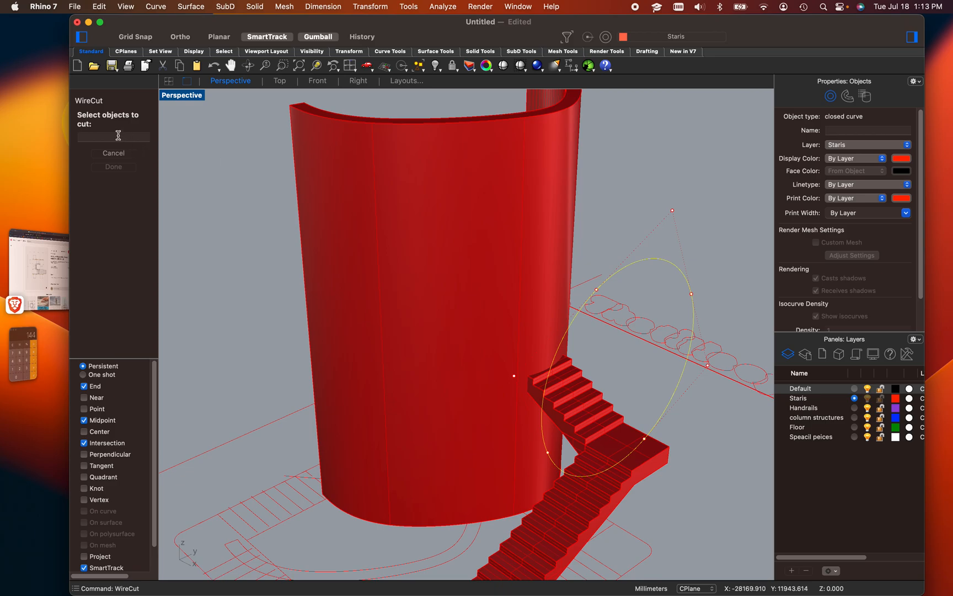
{"action": "left_click", "coordinate": [464, 283]}
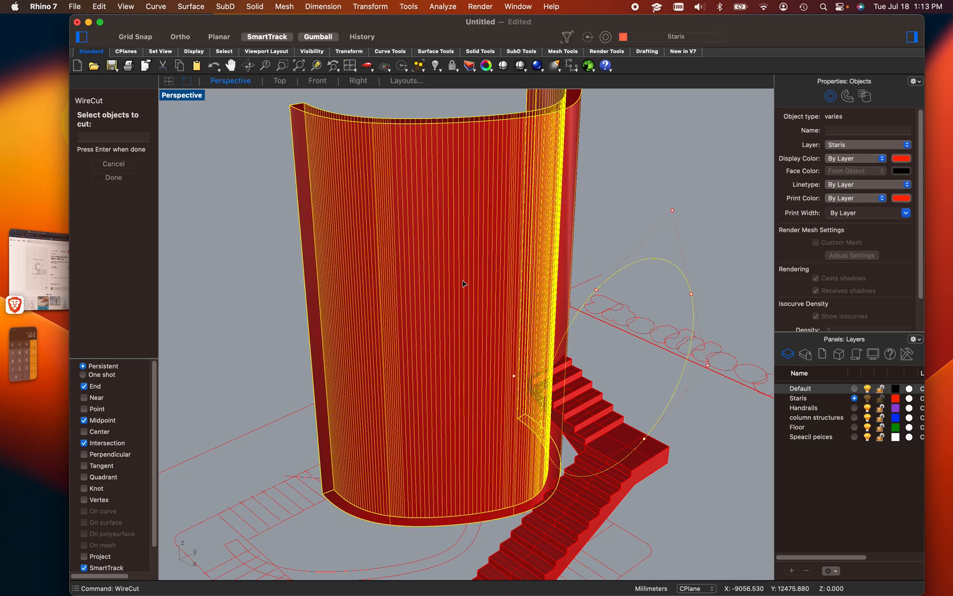
{"action": "key", "text": "Return"}
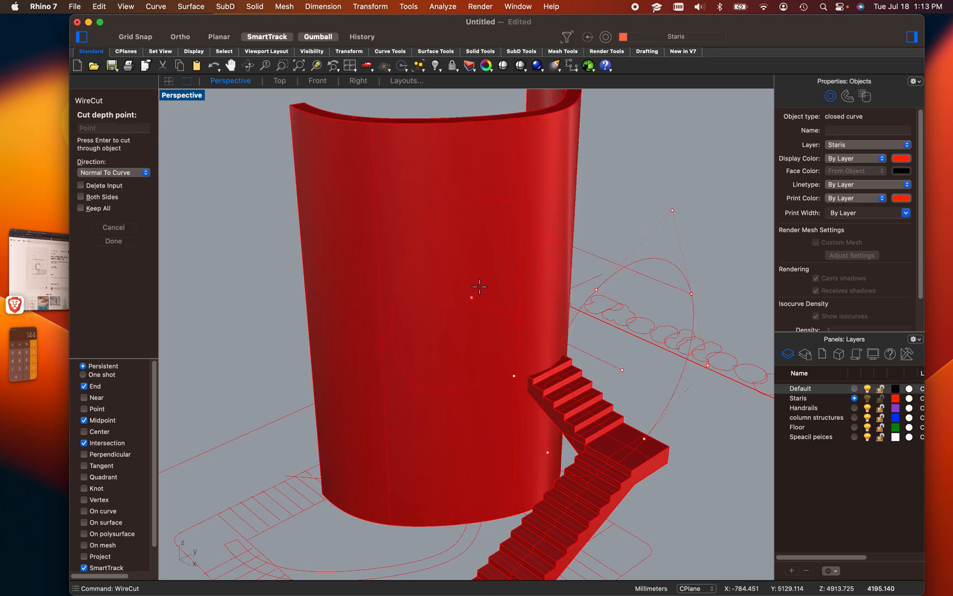
{"action": "scroll", "coordinate": [530, 303], "scroll_direction": "down", "scroll_amount": 5}
{"action": "key", "text": "shift"}
{"action": "right_click_drag", "start_coordinate": [530, 303], "coordinate": [566, 421], "text": "shift"}
{"action": "scroll", "coordinate": [406, 320], "scroll_direction": "up", "scroll_amount": 3}
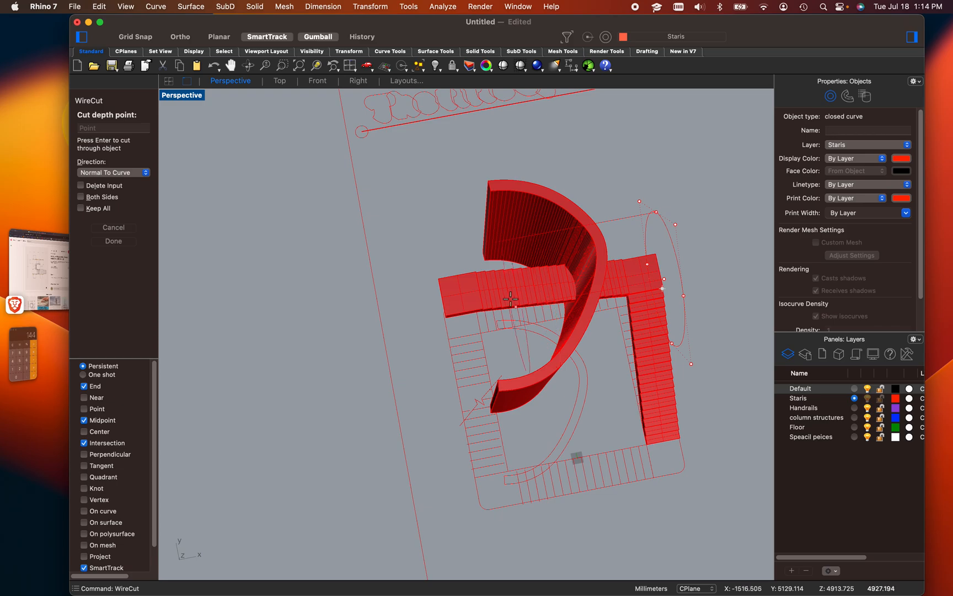
{"action": "left_click", "coordinate": [380, 309]}
{"action": "right_click_drag", "start_coordinate": [415, 330], "coordinate": [378, 278]}
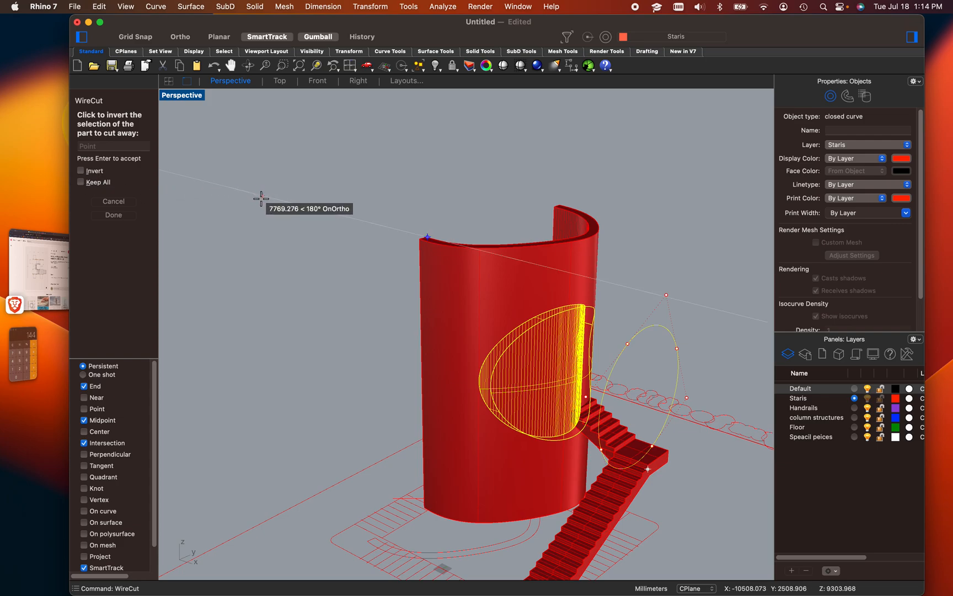
{"action": "key", "text": "Return"}
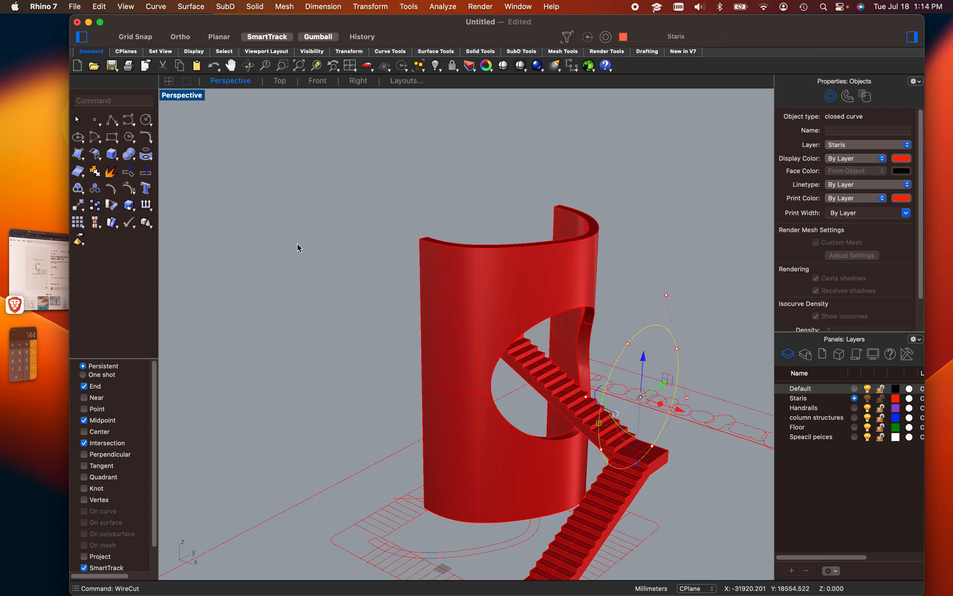
Examine the circular opening in the curved wall and the stair flight passing through it from several angles
{"action": "right_click_drag", "start_coordinate": [379, 333], "coordinate": [390, 283]}
{"action": "left_click", "coordinate": [681, 166]}
{"action": "right_click_drag", "start_coordinate": [570, 266], "coordinate": [525, 325], "text": "shift"}
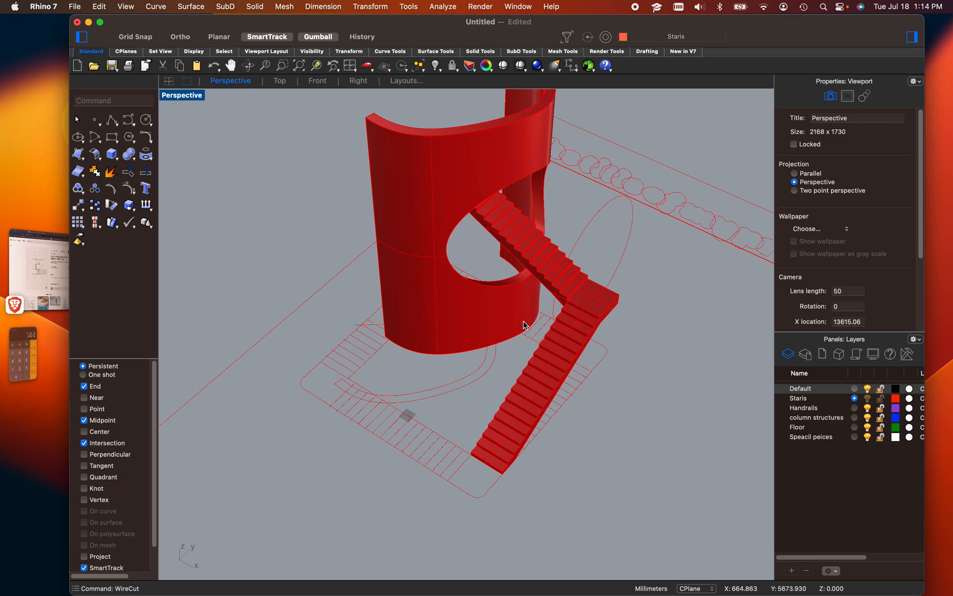
{"action": "scroll", "coordinate": [426, 357], "scroll_direction": "down", "scroll_amount": 3}
{"action": "right_click_drag", "start_coordinate": [425, 357], "coordinate": [476, 340]}
{"action": "scroll", "coordinate": [489, 335], "scroll_direction": "up", "scroll_amount": 6}
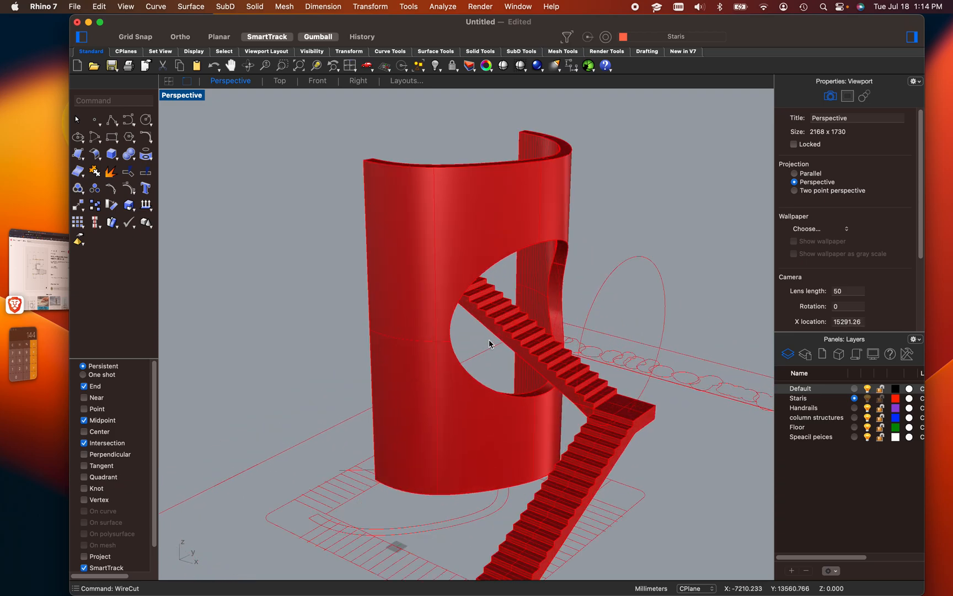
{"action": "right_click_drag", "start_coordinate": [497, 301], "coordinate": [496, 329]}
{"action": "scroll", "coordinate": [502, 347], "scroll_direction": "down", "scroll_amount": 4}
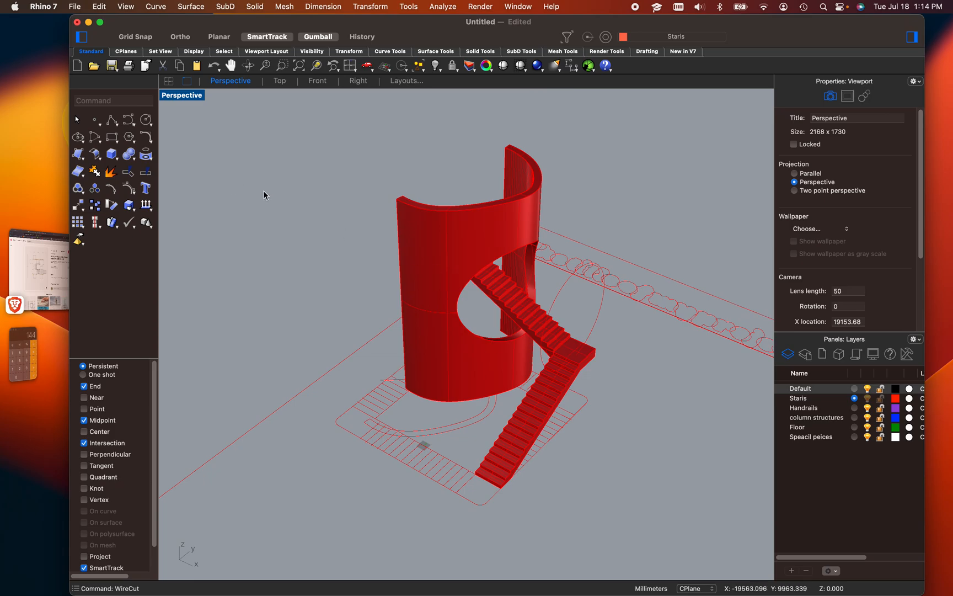
Create a spotlight with its cone base centred inside the stair plan in the Top view and a radius reaching beyond the stairs
{"action": "type", "text": "Spotlight"}
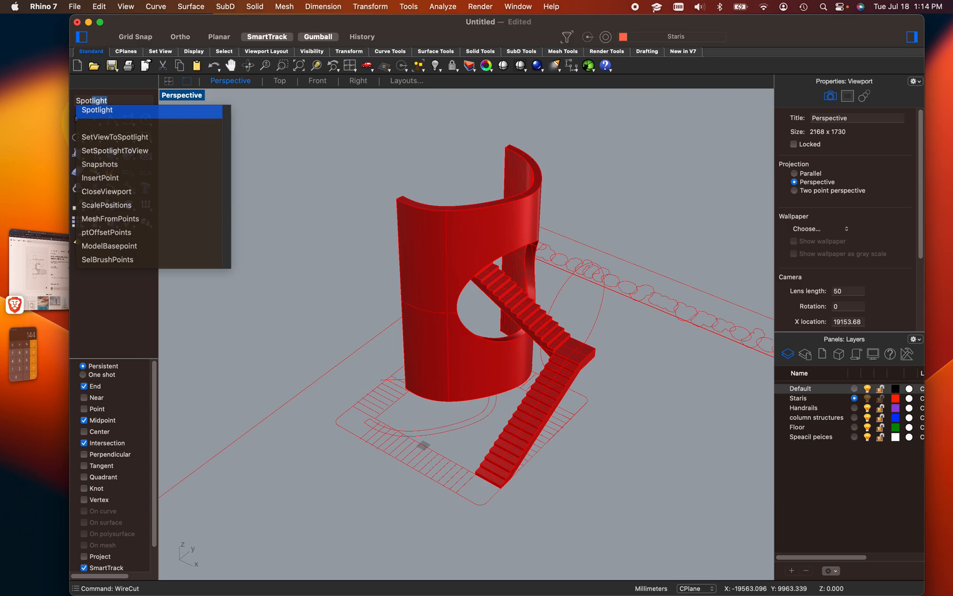
{"action": "key", "text": "Return"}
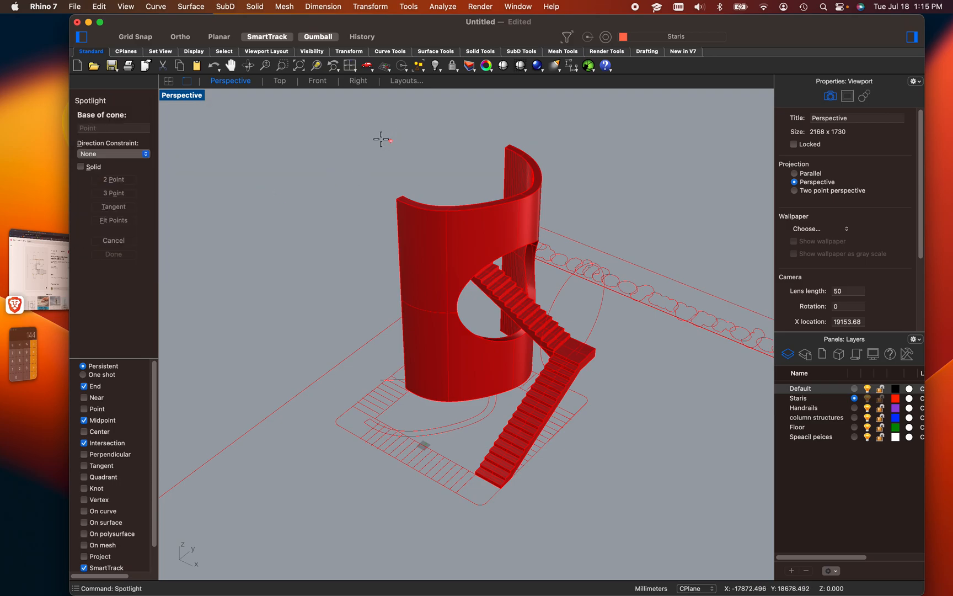
{"action": "double_click", "coordinate": [175, 96]}
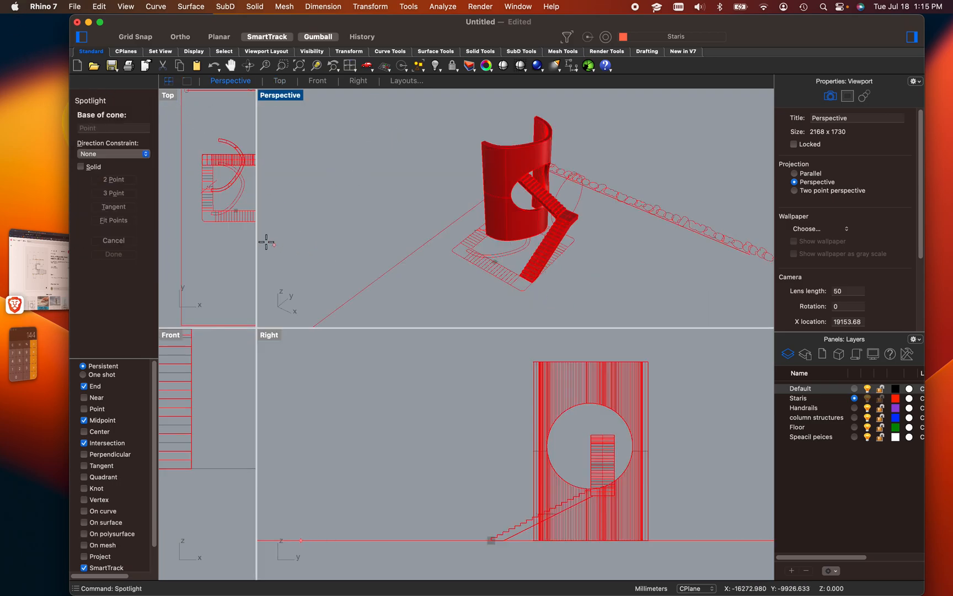
{"action": "scroll", "coordinate": [336, 206], "scroll_direction": "down", "scroll_amount": 2}
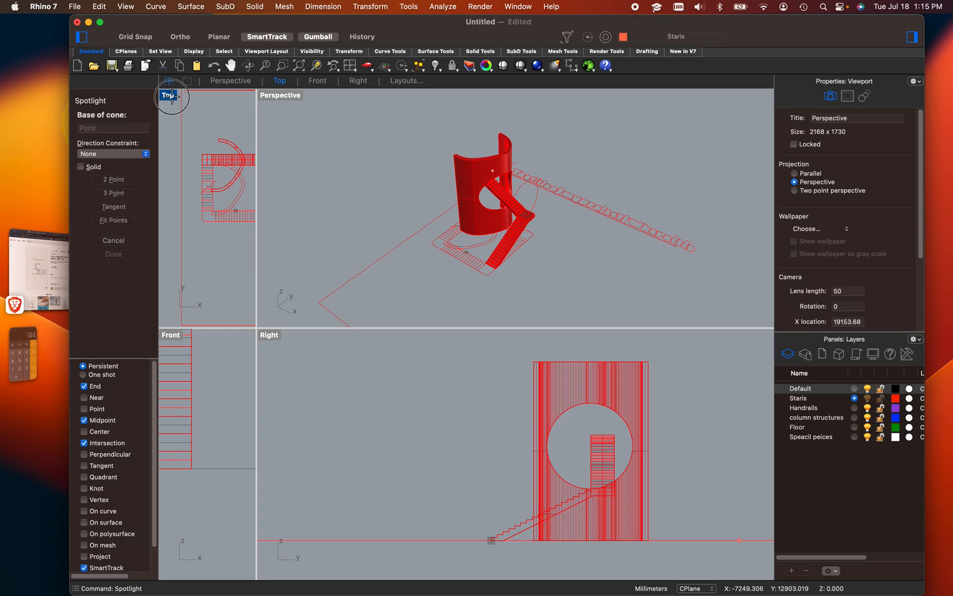
{"action": "double_click", "coordinate": [168, 95]}
{"action": "scroll", "coordinate": [453, 278], "scroll_direction": "down", "scroll_amount": 4}
{"action": "scroll", "coordinate": [504, 259], "scroll_direction": "up", "scroll_amount": 4}
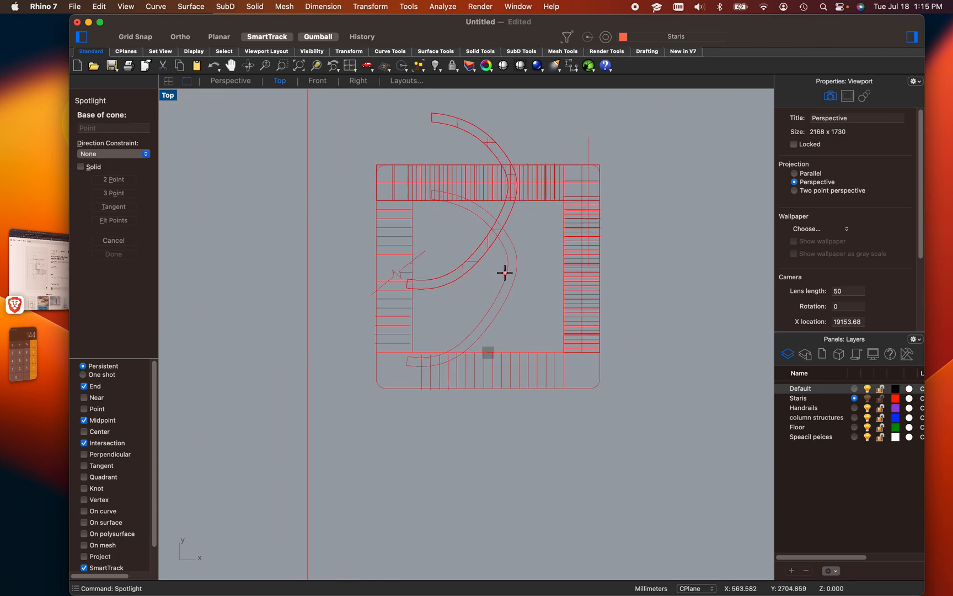
{"action": "scroll", "coordinate": [503, 271], "scroll_direction": "down", "scroll_amount": 2}
{"action": "left_click", "coordinate": [492, 278]}
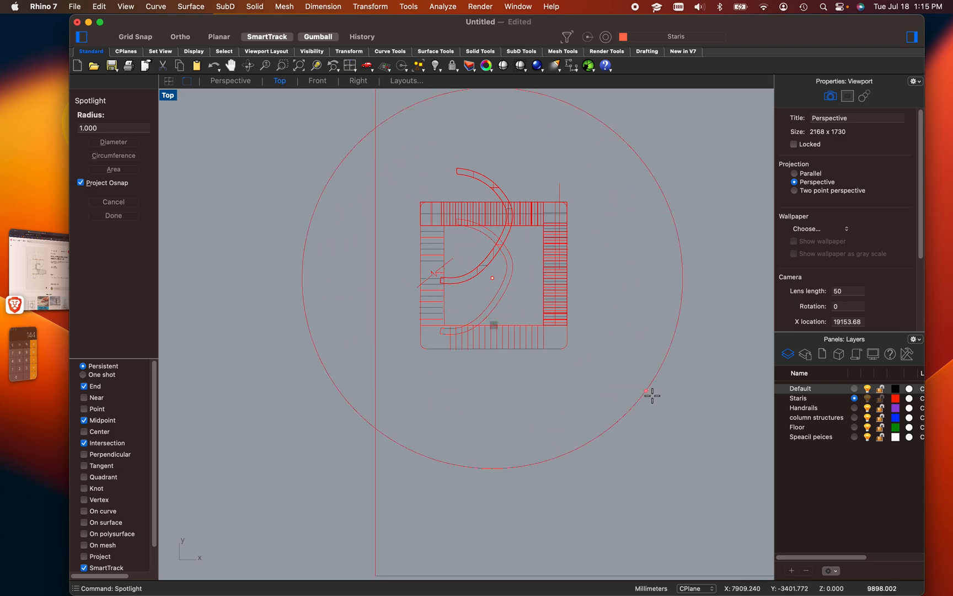
{"action": "left_click", "coordinate": [612, 373]}
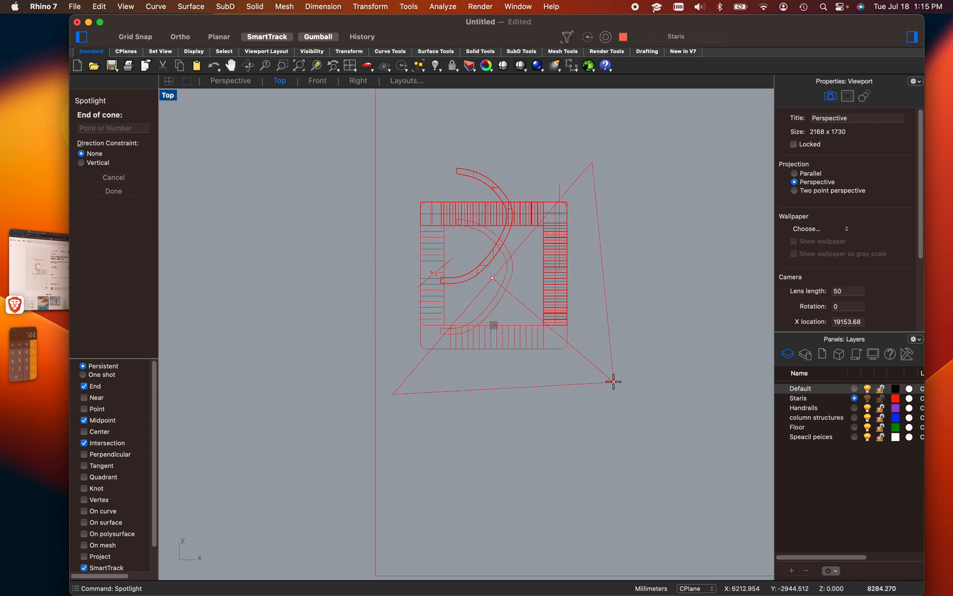
Place the spotlight cone's end high above the curved wall in the Right view and set the Perspective view to Rendered display
{"action": "double_click", "coordinate": [167, 95]}
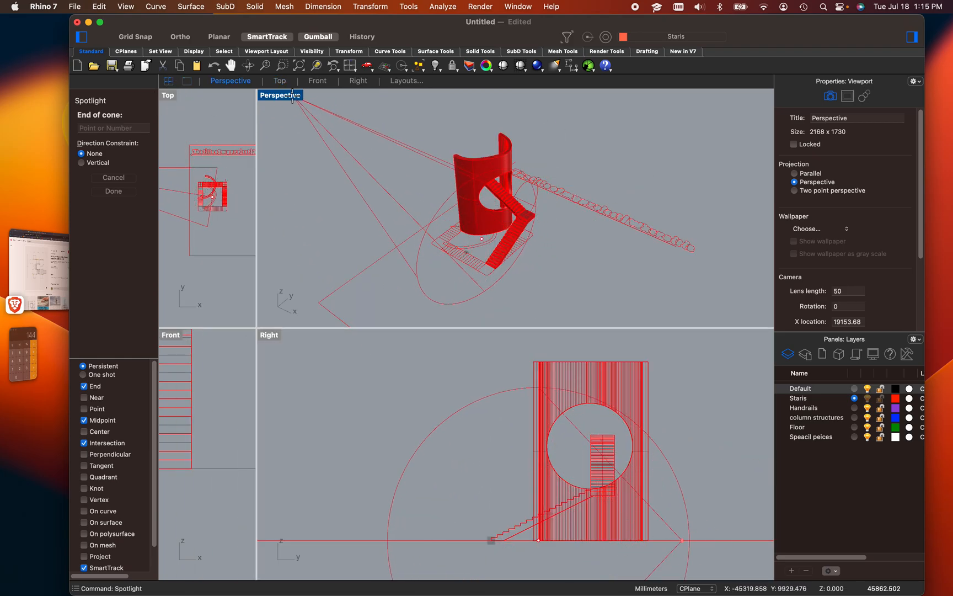
{"action": "scroll", "coordinate": [556, 478], "scroll_direction": "down", "scroll_amount": 5}
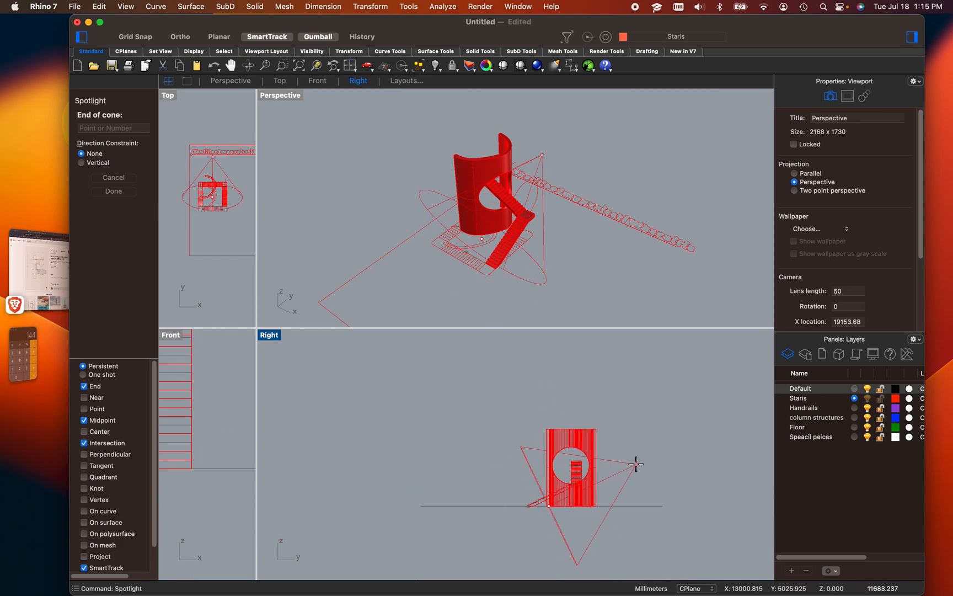
{"action": "scroll", "coordinate": [615, 564], "scroll_direction": "down", "scroll_amount": 2}
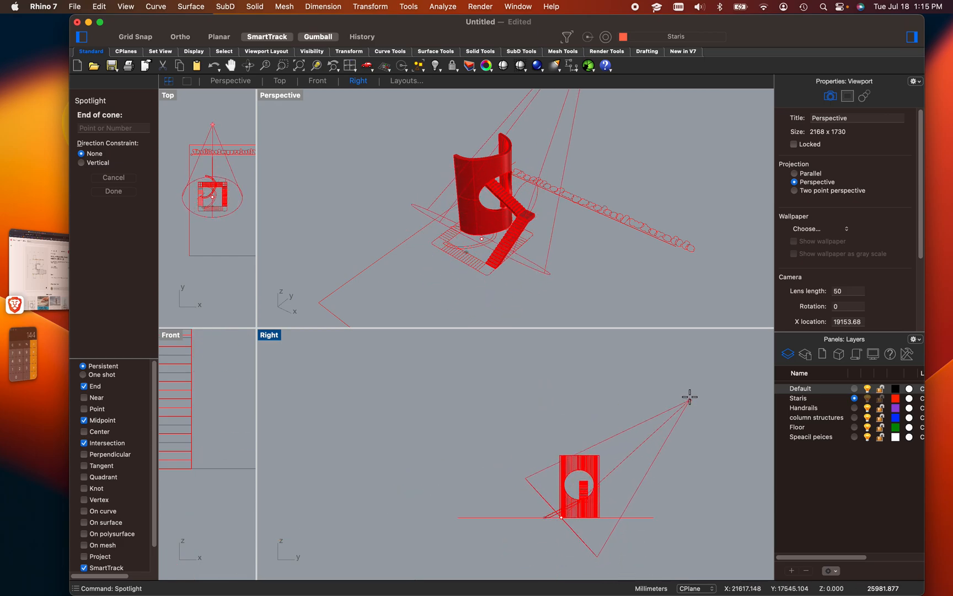
{"action": "left_click", "coordinate": [655, 351]}
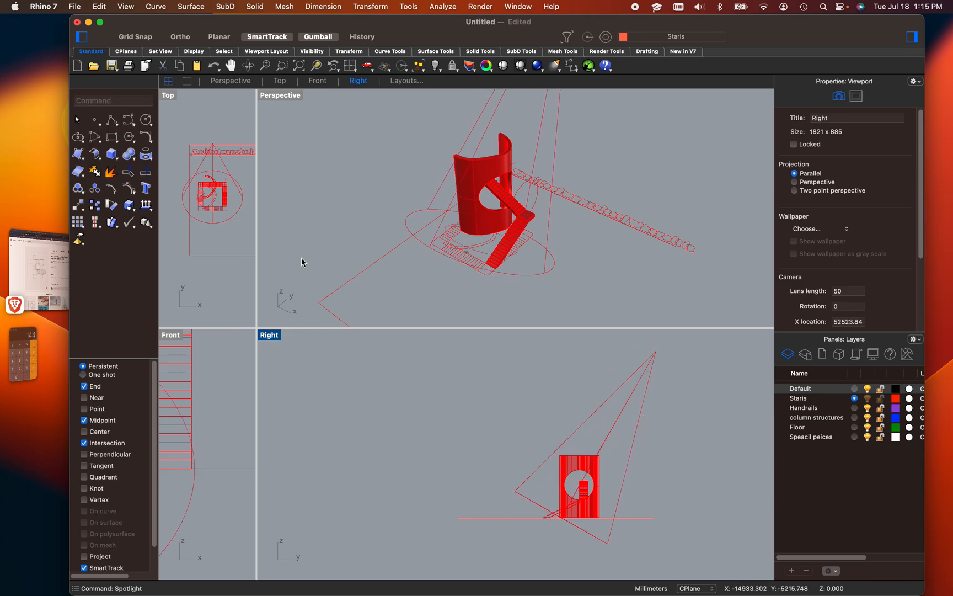
{"action": "left_click", "coordinate": [272, 98]}
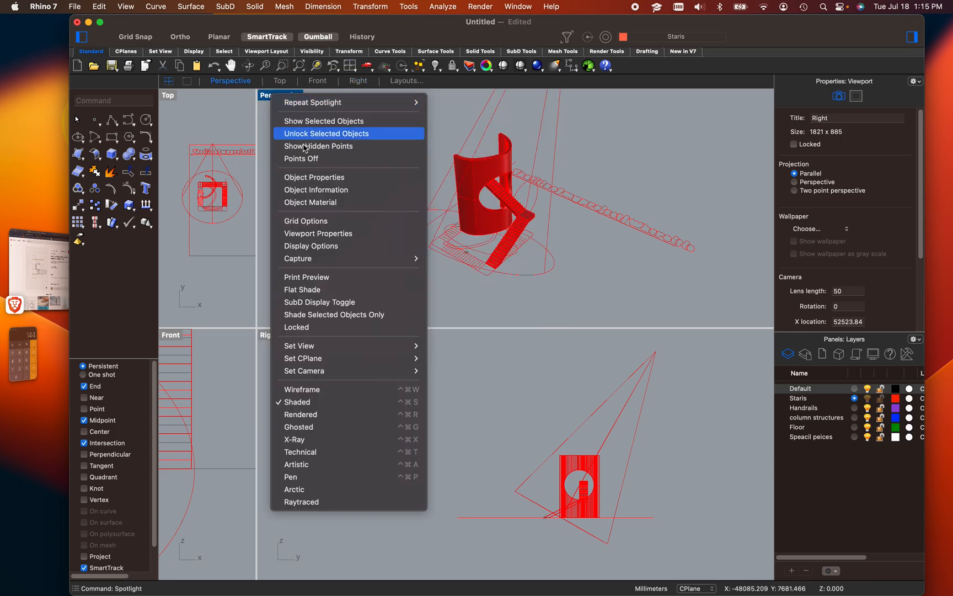
{"action": "left_click", "coordinate": [325, 415]}
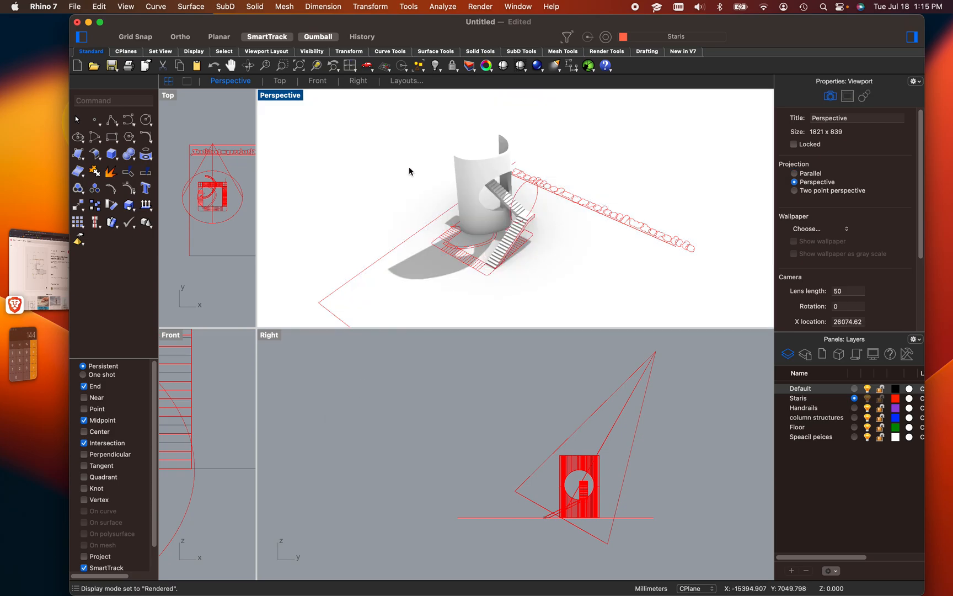
Frame the wall and stairs in a maximized Perspective view and project them with Make2D, keeping hidden lines and grouped output
{"action": "double_click", "coordinate": [275, 95]}
{"action": "right_click_drag", "start_coordinate": [456, 428], "coordinate": [417, 363], "text": "shift"}
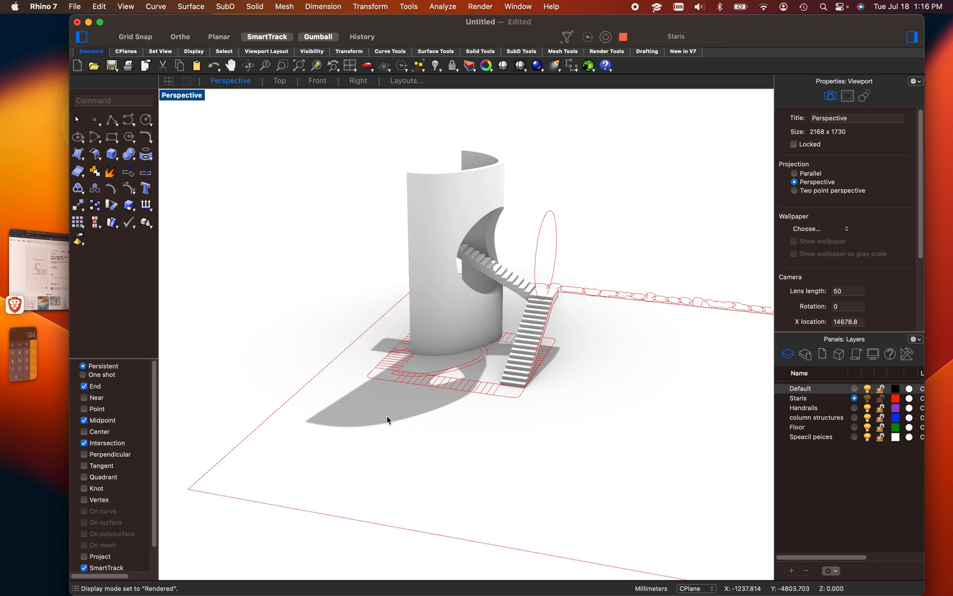
{"action": "scroll", "coordinate": [397, 339], "scroll_direction": "up", "scroll_amount": 5}
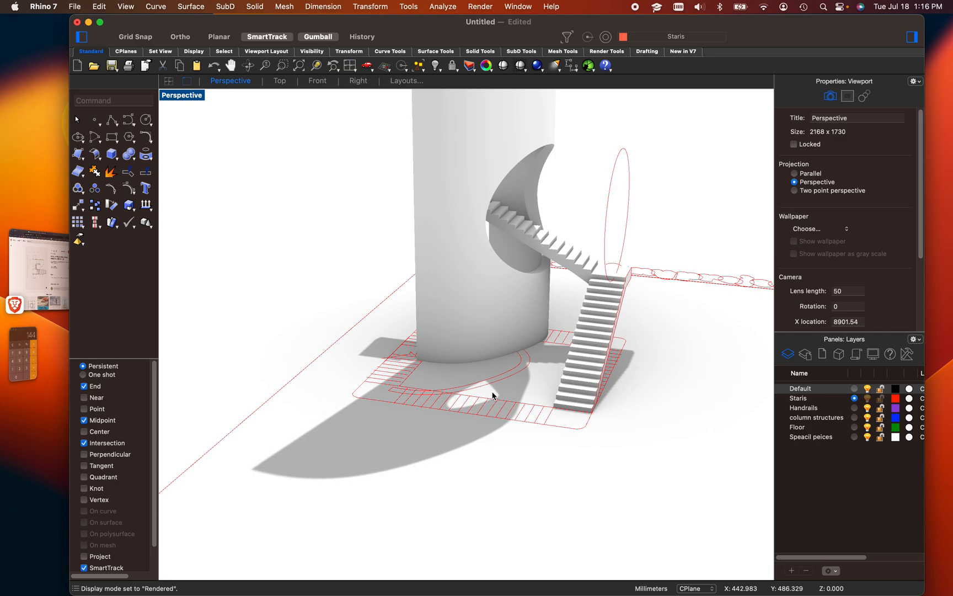
{"action": "right_click_drag", "start_coordinate": [485, 349], "coordinate": [420, 404], "text": "shift"}
{"action": "scroll", "coordinate": [474, 321], "scroll_direction": "down", "scroll_amount": 4}
{"action": "right_click_drag", "start_coordinate": [497, 344], "coordinate": [455, 404], "text": "shift"}
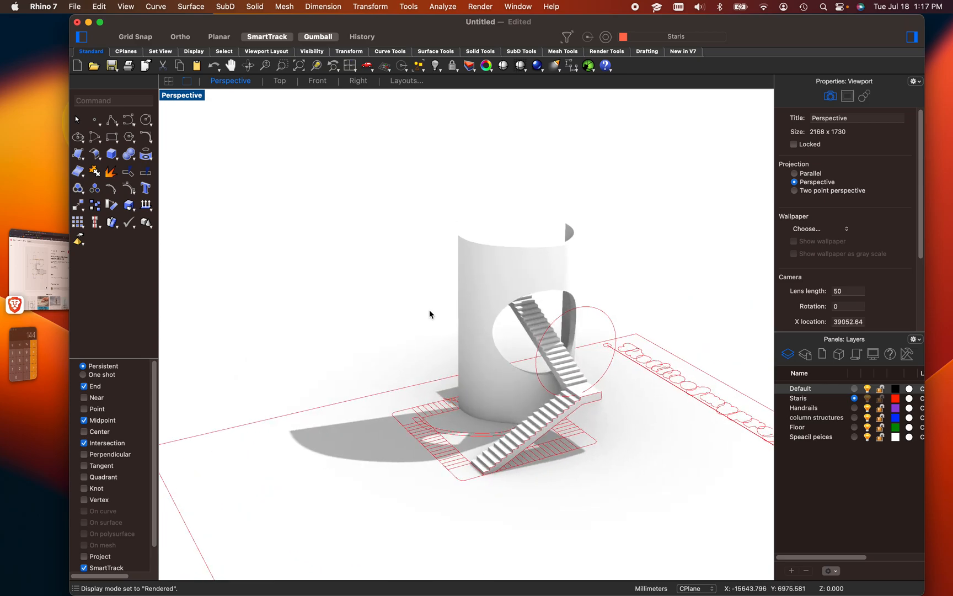
{"action": "left_click_drag", "start_coordinate": [266, 154], "coordinate": [661, 524]}
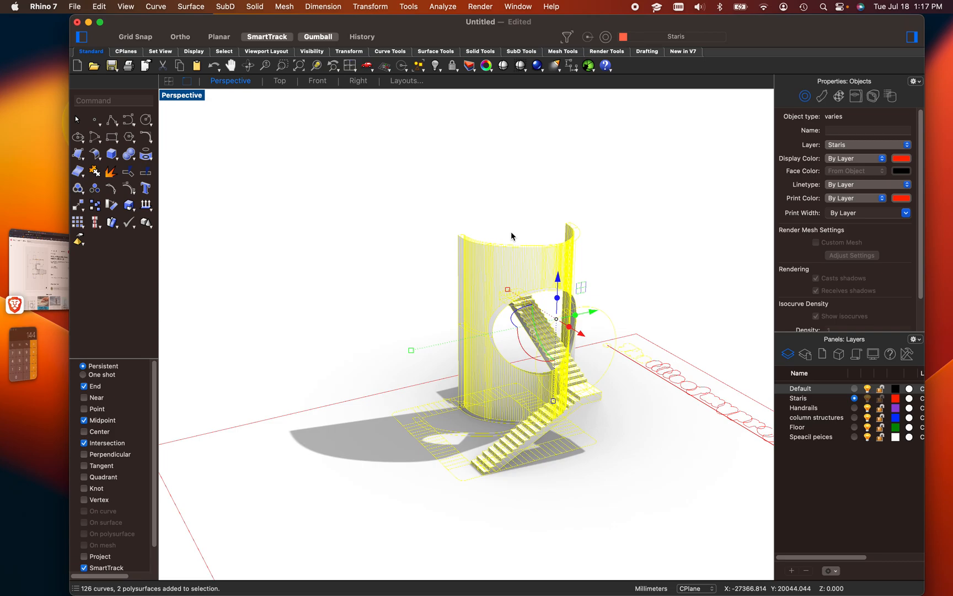
{"action": "type", "text": "Make2D"}
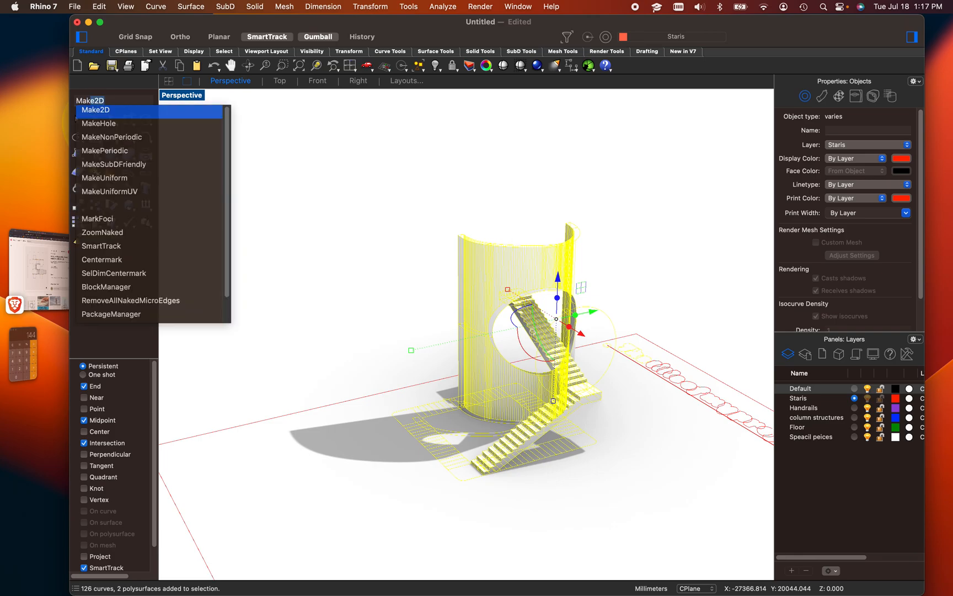
{"action": "key", "text": "Return"}
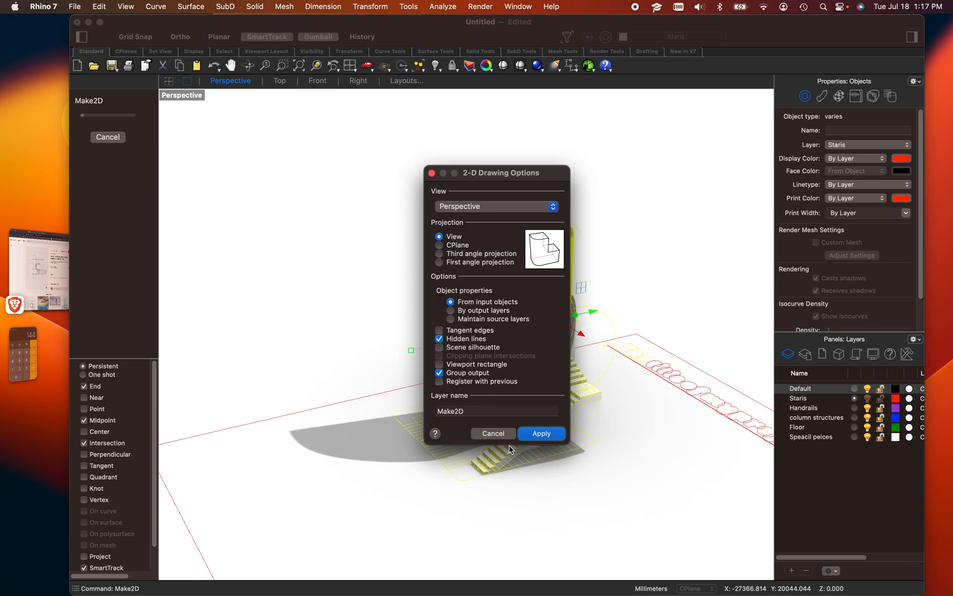
{"action": "left_click", "coordinate": [536, 439]}
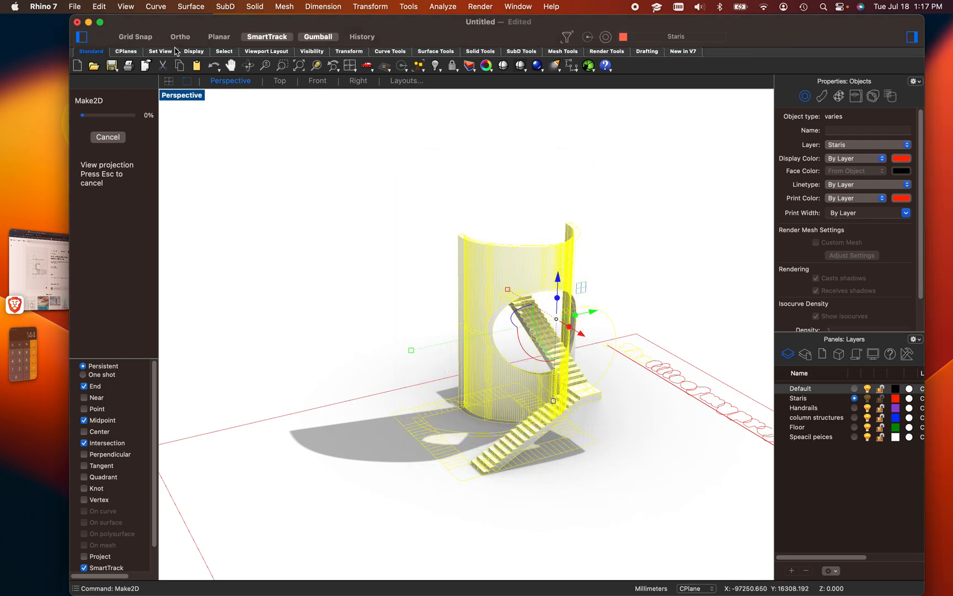
{"action": "left_click", "coordinate": [184, 95]}
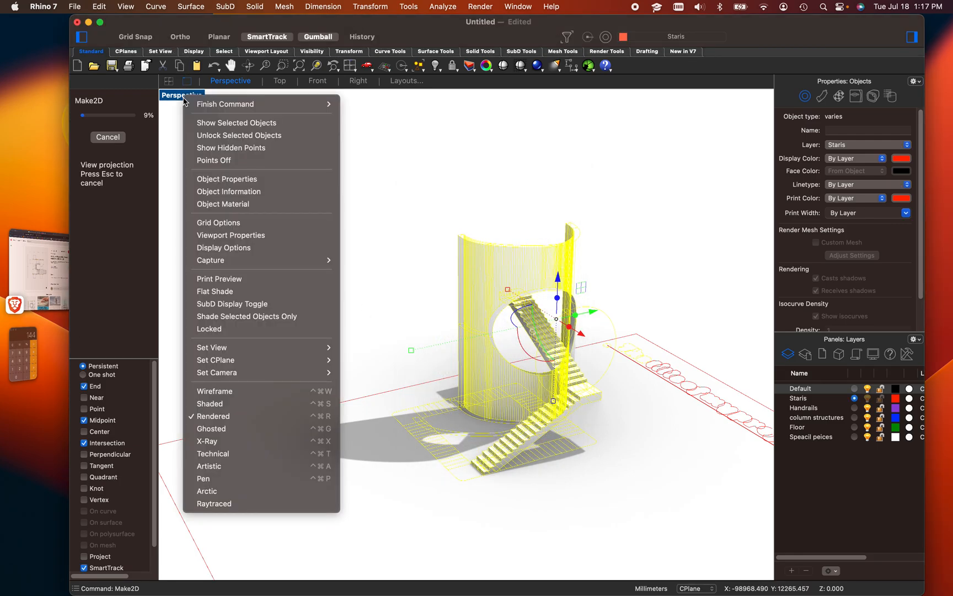
{"action": "left_click", "coordinate": [208, 392]}
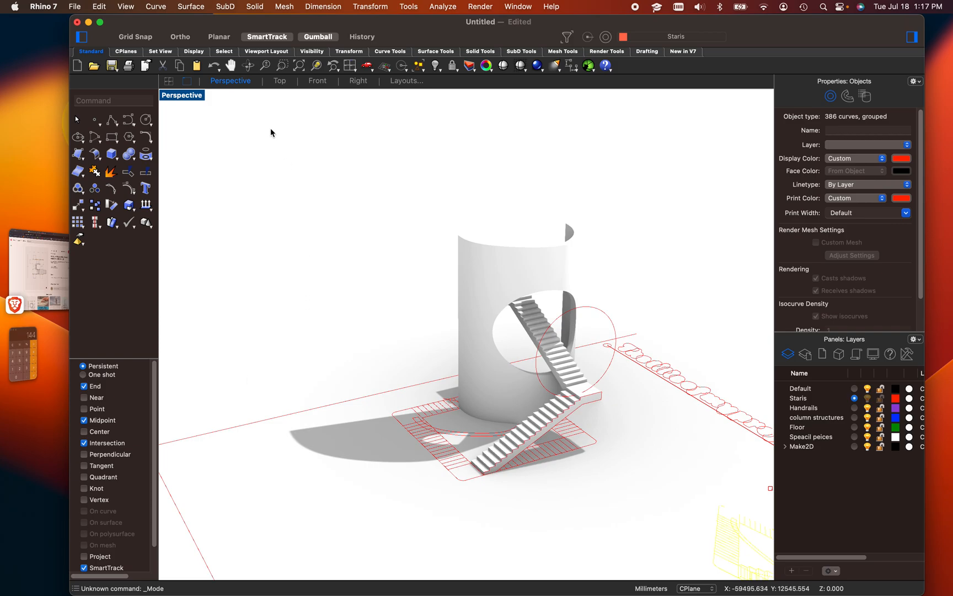
Move the grouped Make2D drawing along the X axis in the Top view, farther from the original plan and lettering
{"action": "double_click", "coordinate": [192, 98]}
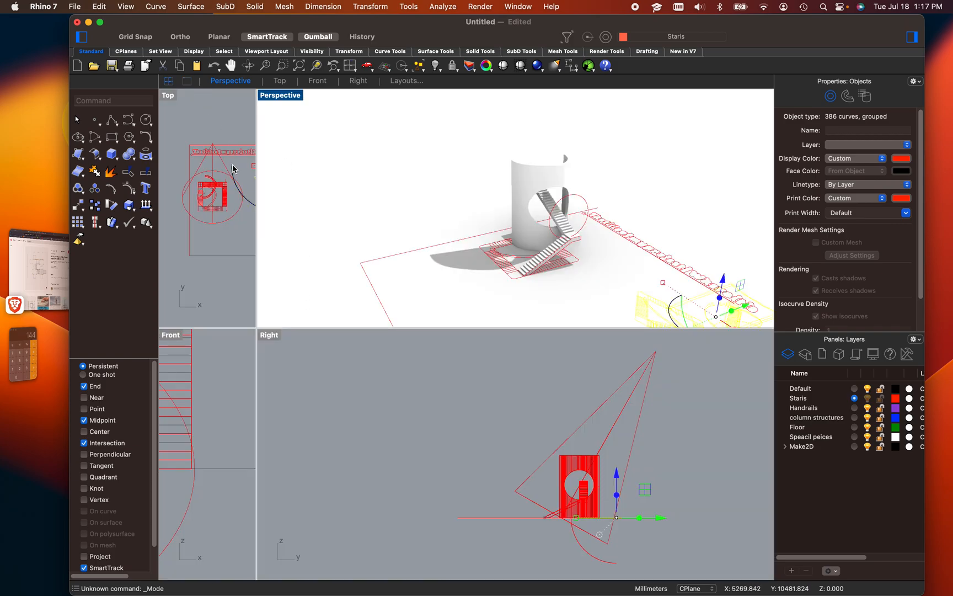
{"action": "left_click", "coordinate": [197, 127]}
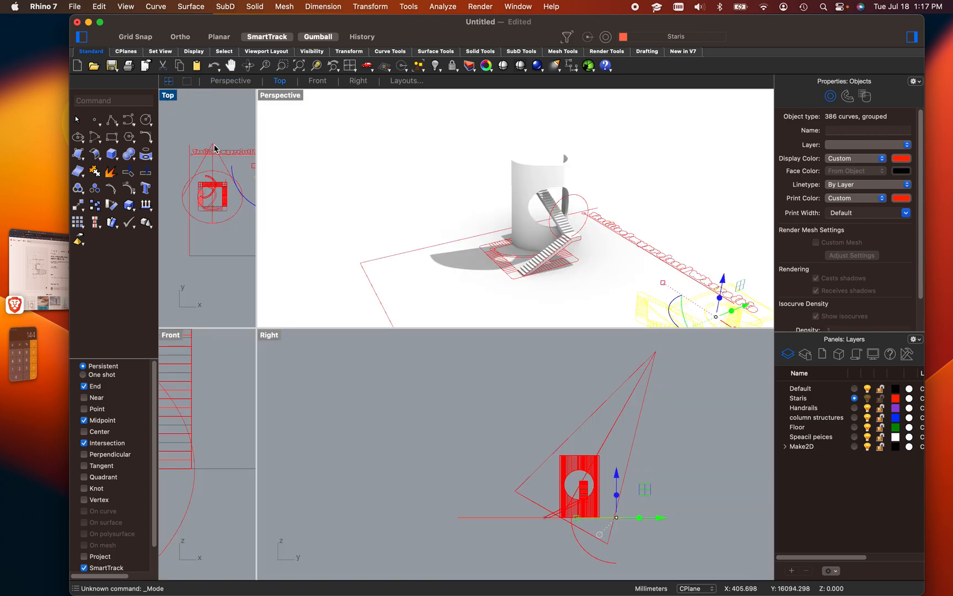
{"action": "double_click", "coordinate": [167, 95]}
{"action": "scroll", "coordinate": [718, 363], "scroll_direction": "up", "scroll_amount": 6}
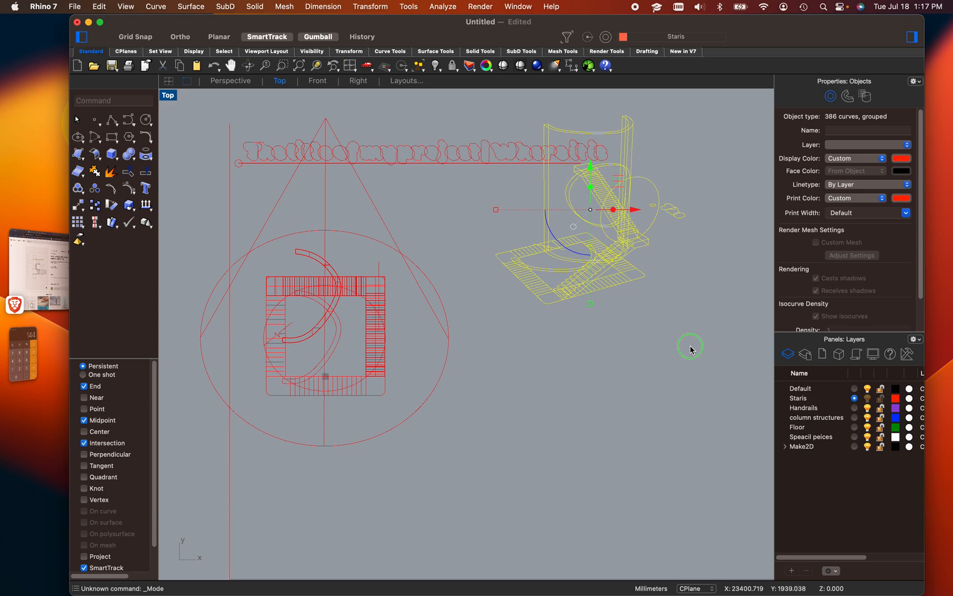
{"action": "right_click_drag", "start_coordinate": [690, 346], "coordinate": [558, 412]}
{"action": "left_click_drag", "start_coordinate": [506, 279], "coordinate": [662, 281]}
{"action": "scroll", "coordinate": [666, 314], "scroll_direction": "up", "scroll_amount": 3}
{"action": "right_click_drag", "start_coordinate": [664, 340], "coordinate": [630, 497]}
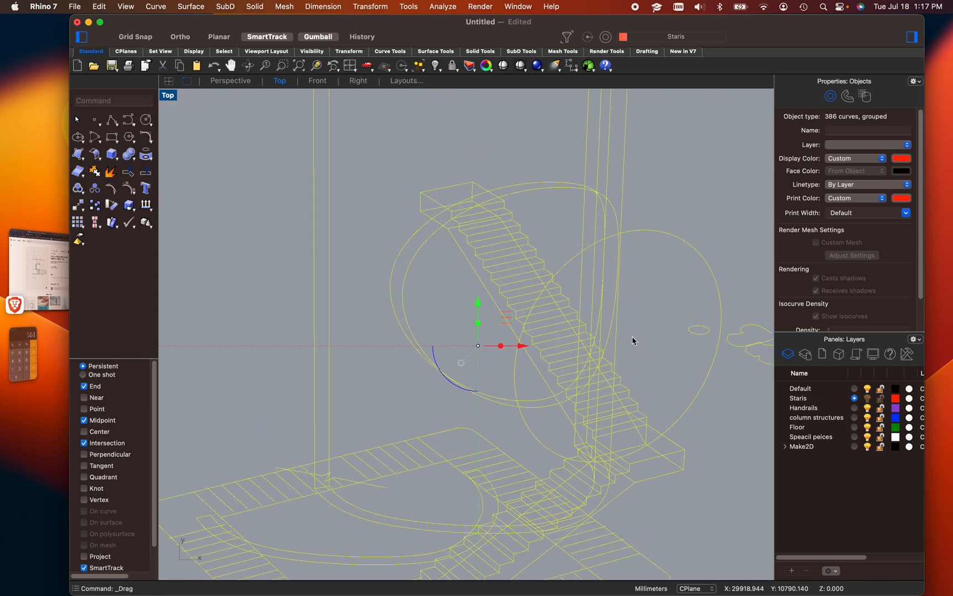
{"action": "left_click", "coordinate": [635, 310]}
Examine the projected wall, circular opening and stair linework in the Top view
{"action": "scroll", "coordinate": [614, 312], "scroll_direction": "down", "scroll_amount": 7}
{"action": "right_click_drag", "start_coordinate": [611, 313], "coordinate": [594, 321]}
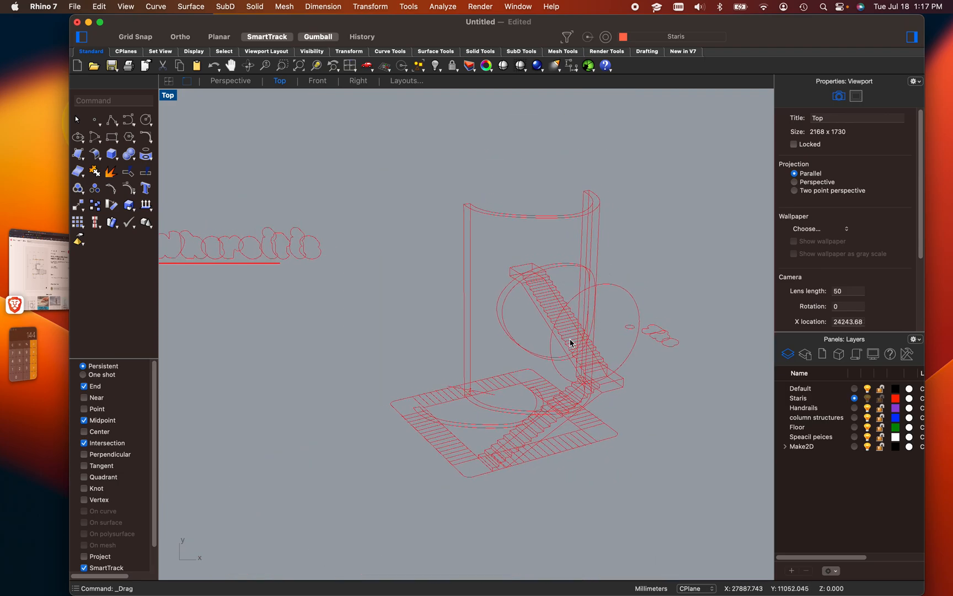
{"action": "scroll", "coordinate": [586, 459], "scroll_direction": "up", "scroll_amount": 2}
{"action": "scroll", "coordinate": [586, 453], "scroll_direction": "up", "scroll_amount": 2}
{"action": "right_click_drag", "start_coordinate": [587, 451], "coordinate": [559, 497]}
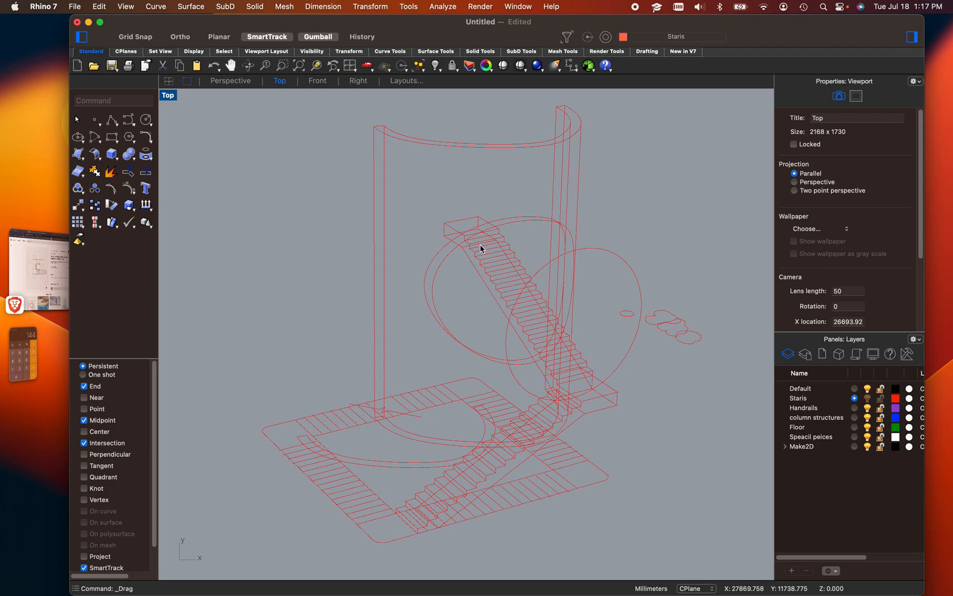
Set the maximized Perspective view to Shaded display and select the long edge curves along the stair plan in the Make2D drawing
{"action": "double_click", "coordinate": [167, 96]}
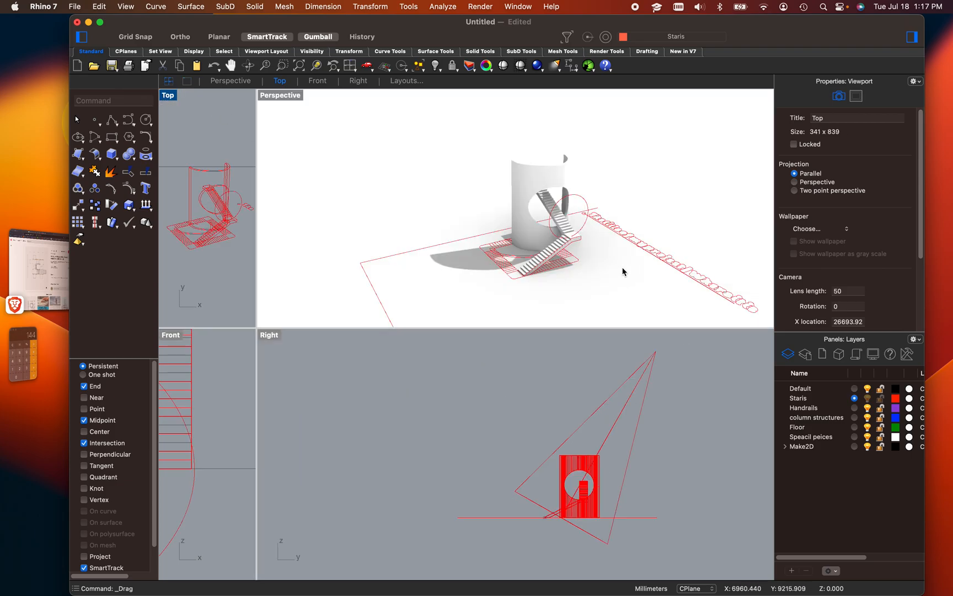
{"action": "double_click", "coordinate": [285, 97]}
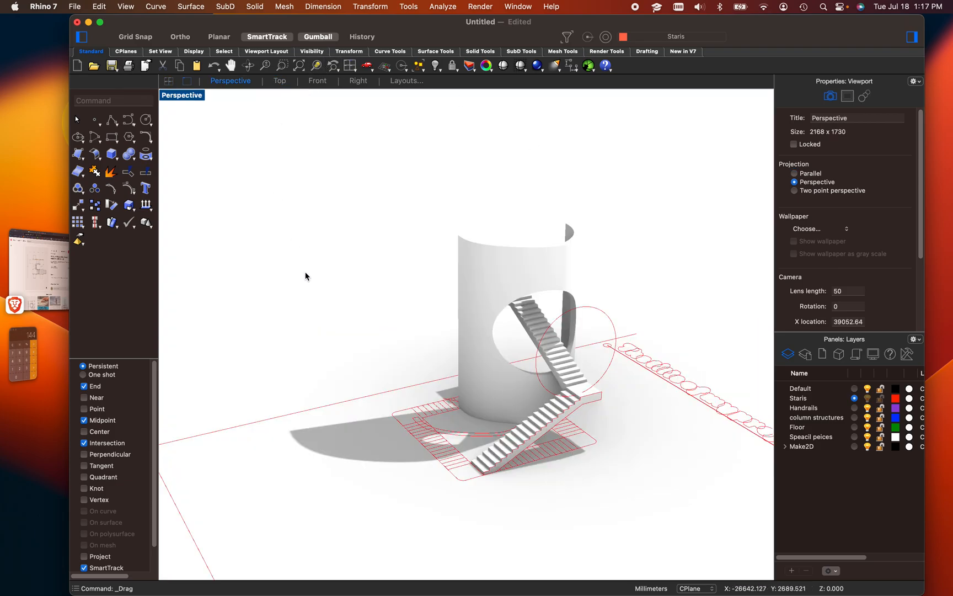
{"action": "left_click", "coordinate": [193, 96]}
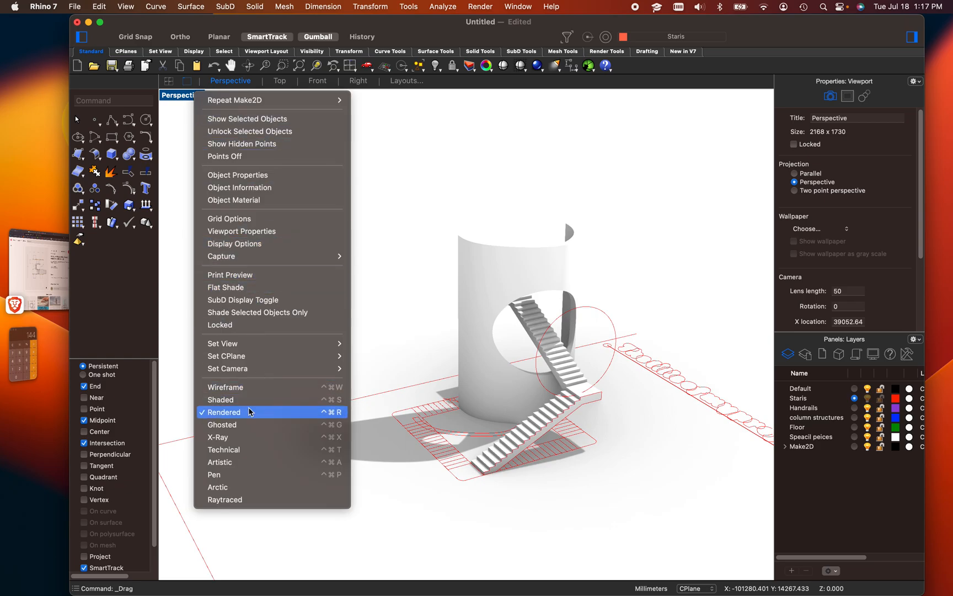
{"action": "left_click", "coordinate": [249, 399]}
{"action": "mouse_move", "coordinate": [519, 370]}
{"action": "right_mouse_down"}
{"action": "mouse_move", "coordinate": [486, 326]}
{"action": "mouse_move", "coordinate": [508, 289]}
{"action": "mouse_move", "coordinate": [455, 334]}
{"action": "mouse_move", "coordinate": [536, 340]}
{"action": "mouse_move", "coordinate": [543, 312]}
{"action": "mouse_move", "coordinate": [442, 324]}
{"action": "mouse_move", "coordinate": [507, 397]}
{"action": "right_mouse_up"}
{"action": "scroll", "coordinate": [520, 419], "scroll_direction": "up", "scroll_amount": 5}
{"action": "scroll", "coordinate": [520, 419], "scroll_direction": "up", "scroll_amount": 8}
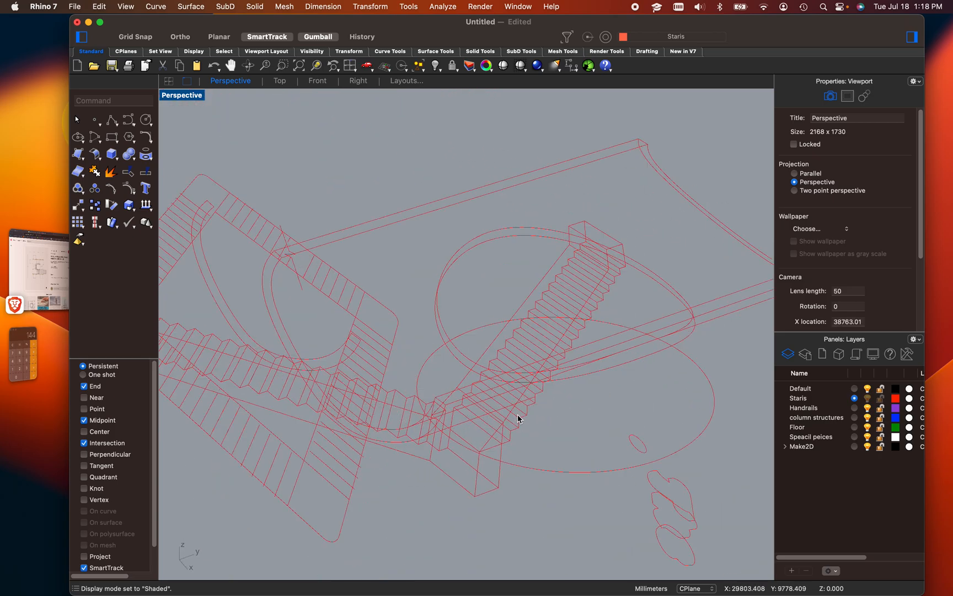
{"action": "left_click", "coordinate": [441, 428]}
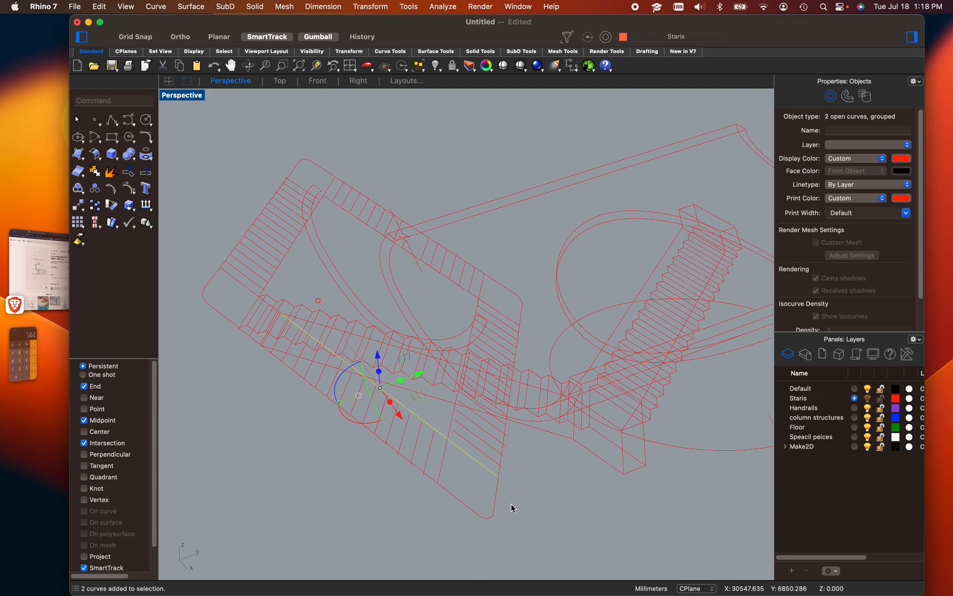
{"action": "scroll", "coordinate": [511, 506], "scroll_direction": "down", "scroll_amount": 5}
{"action": "right_click_drag", "start_coordinate": [525, 487], "coordinate": [532, 416], "text": "shift"}
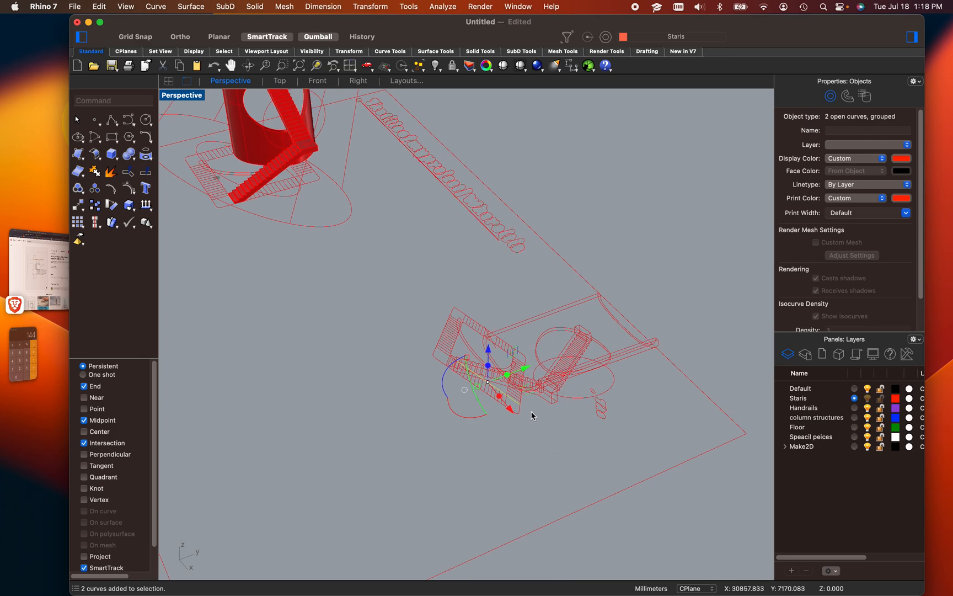